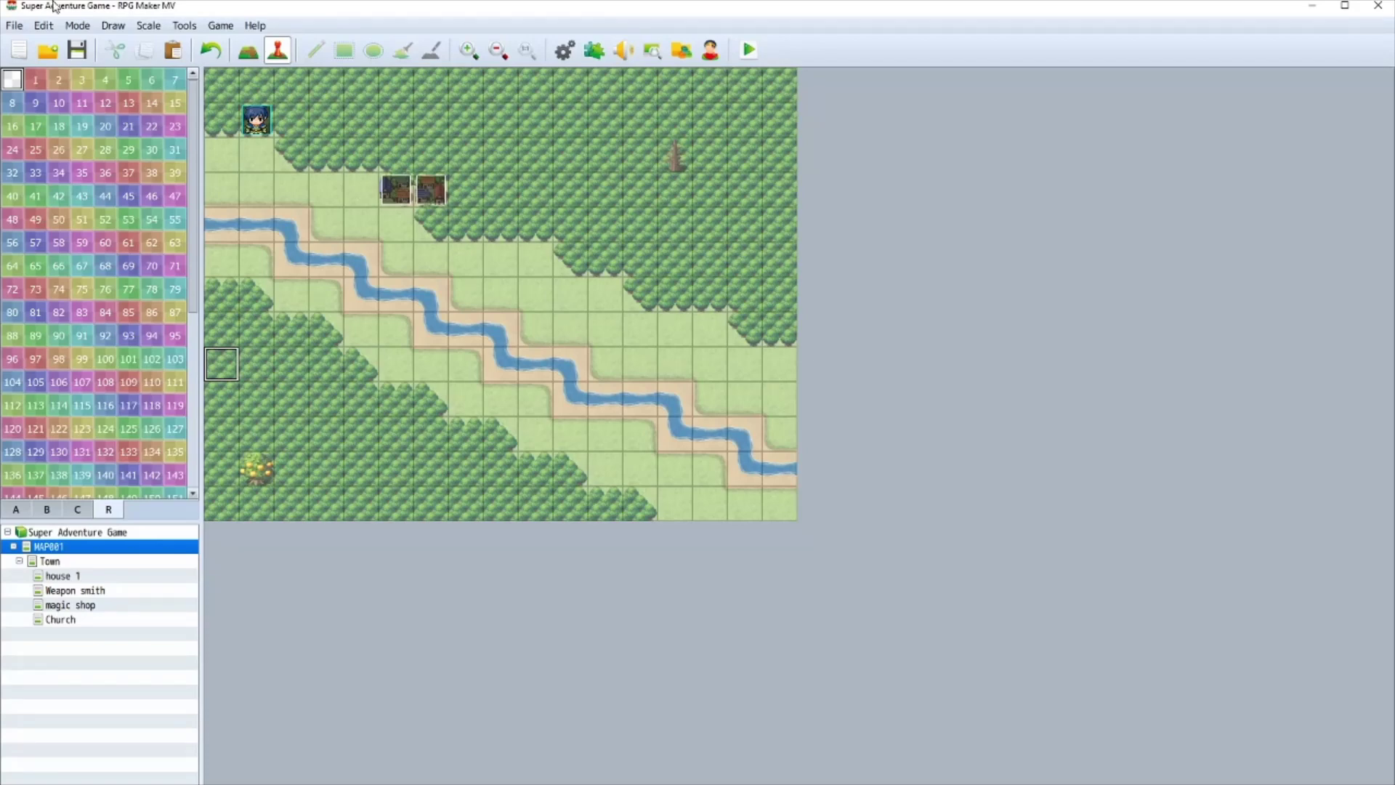
- Create an event in the forest along the map's upper edge, using the green orc graphic from the Monster set
left_click(257, 54)
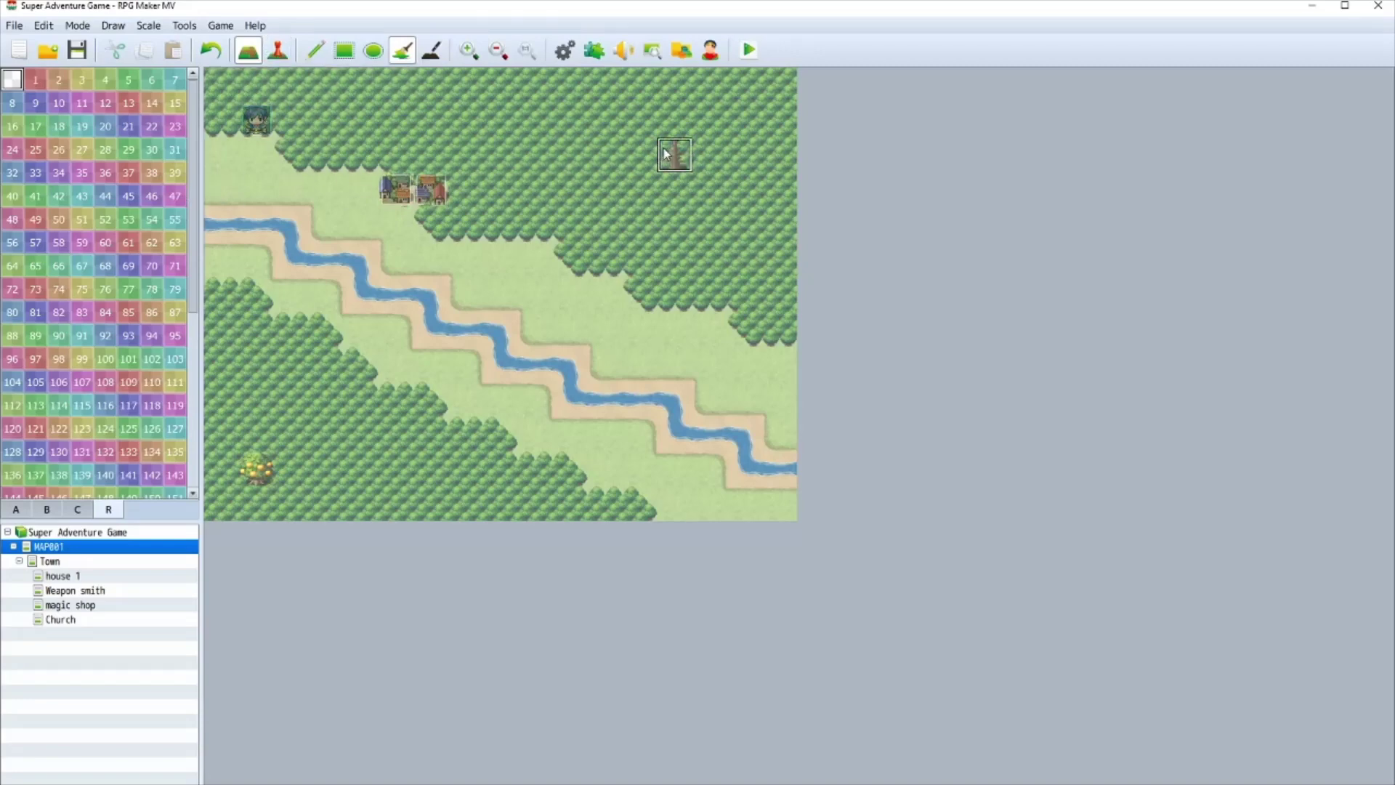
left_click(276, 51)
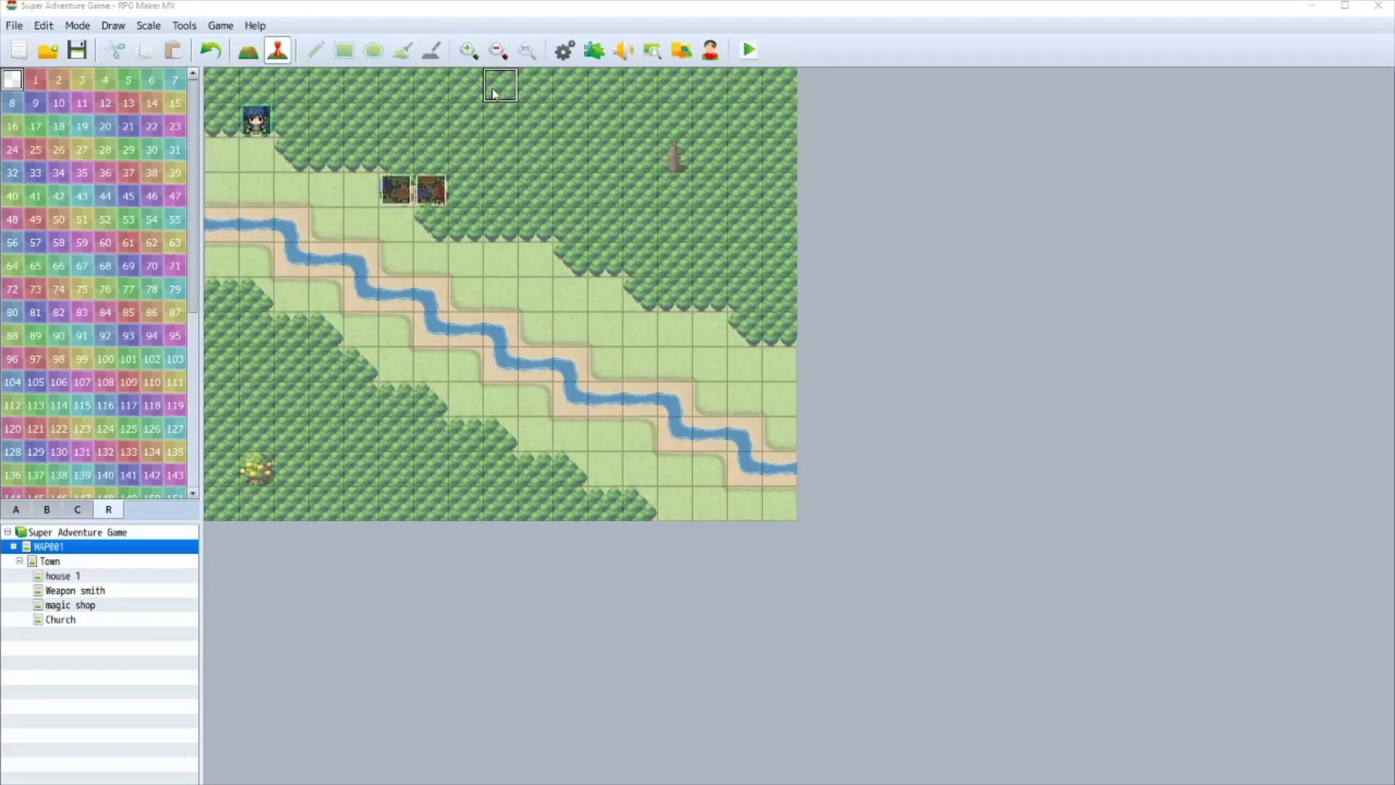
double_click(493, 93)
left_click(623, 272)
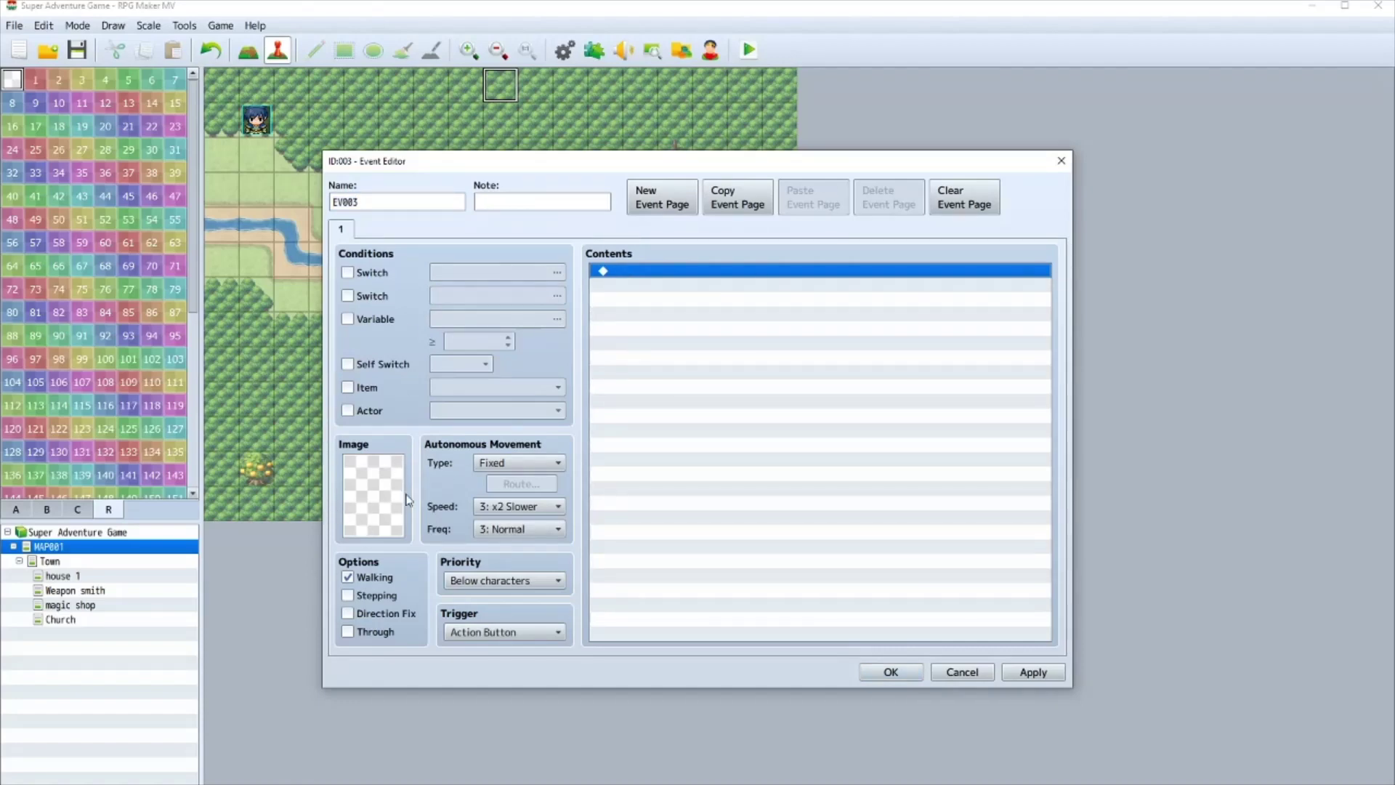
double_click(374, 497)
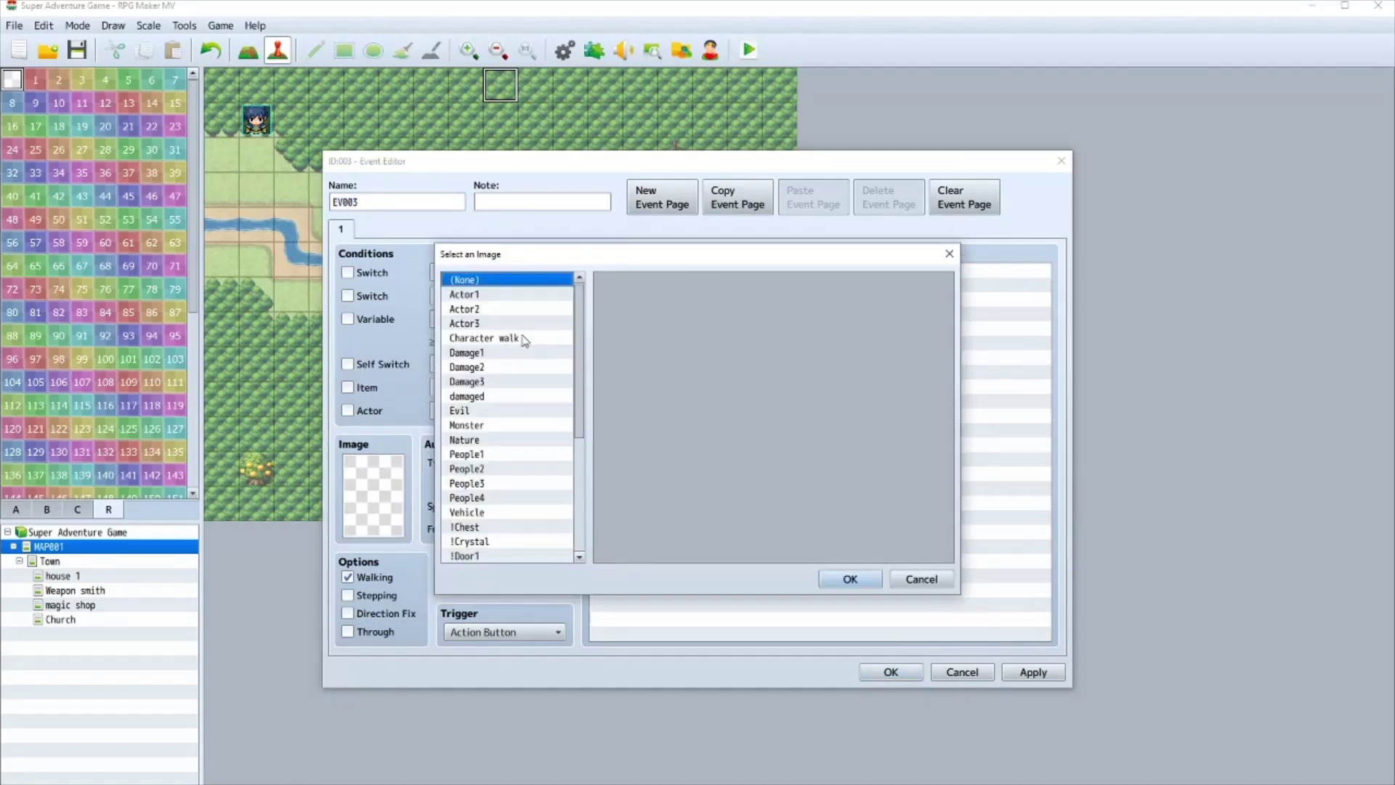
left_click(509, 337)
left_click(501, 396)
left_click(518, 426)
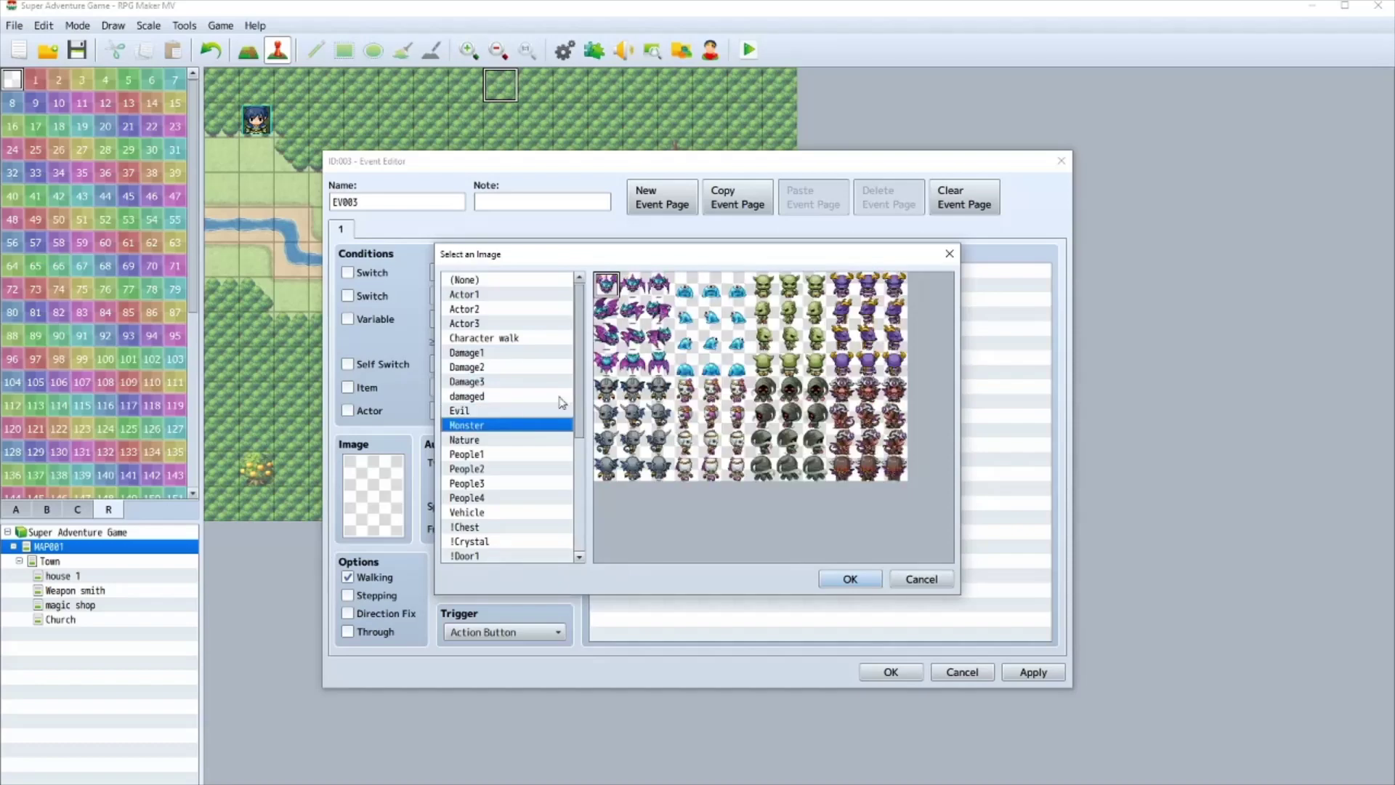
double_click(792, 287)
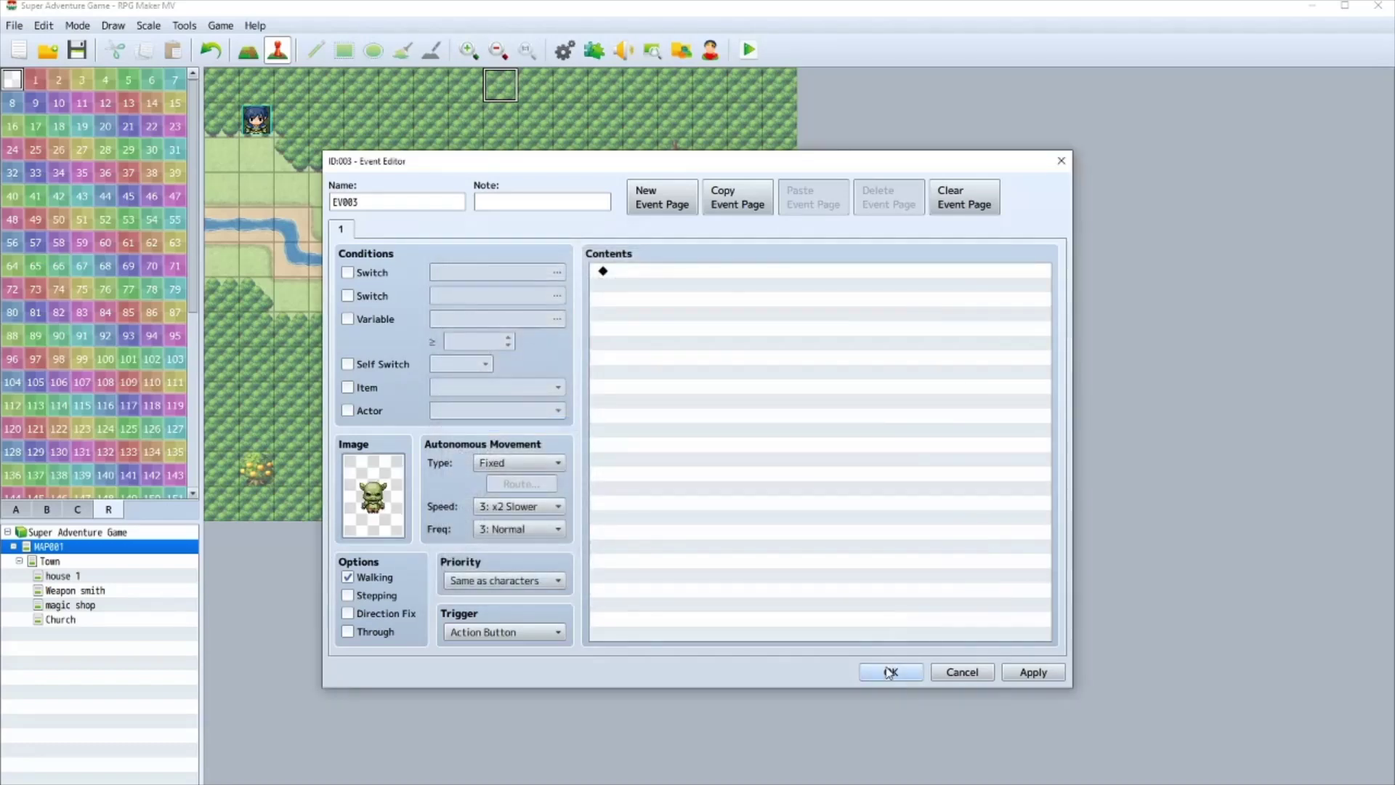
left_click(890, 672)
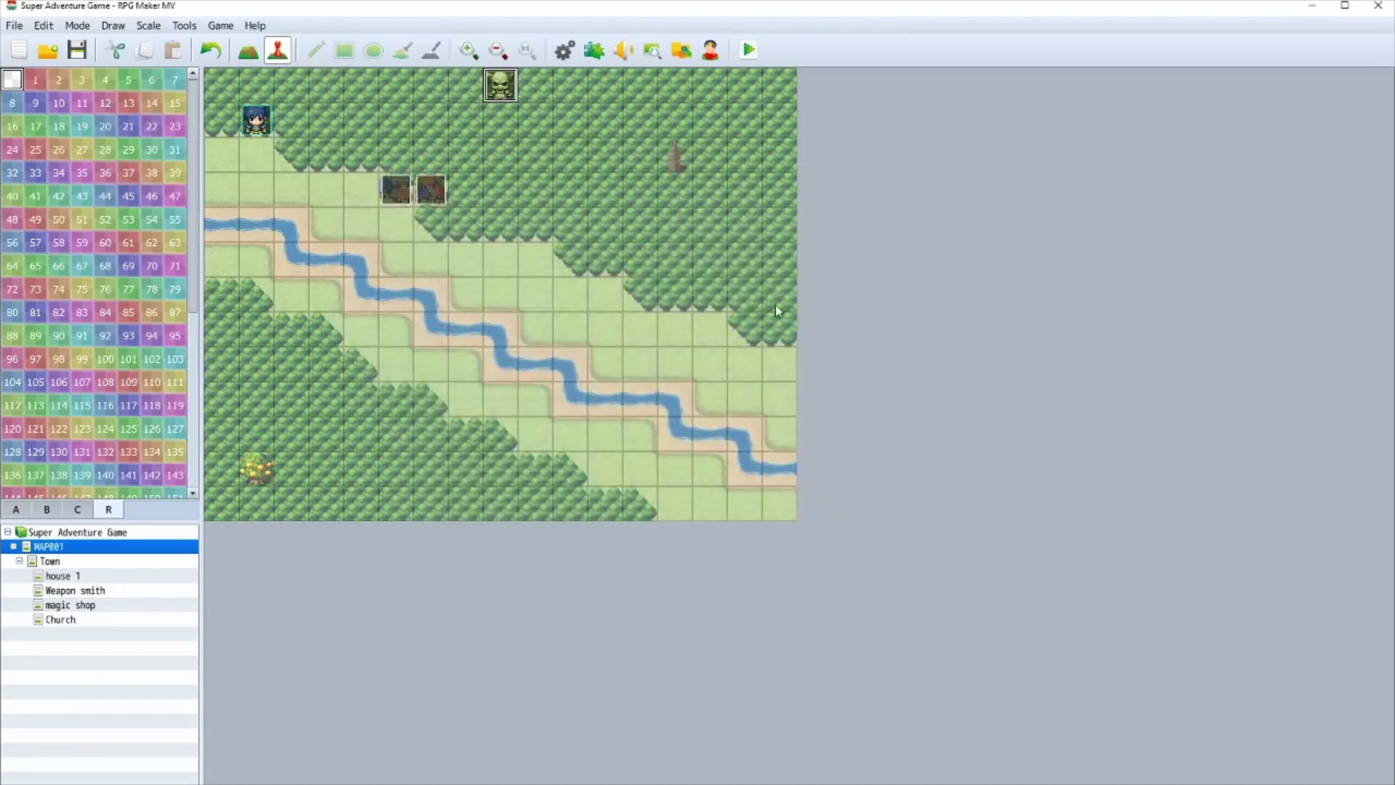
- Set the orc event's trigger to Player Touch and its autonomous movement type to Random
double_click(501, 86)
left_click(502, 632)
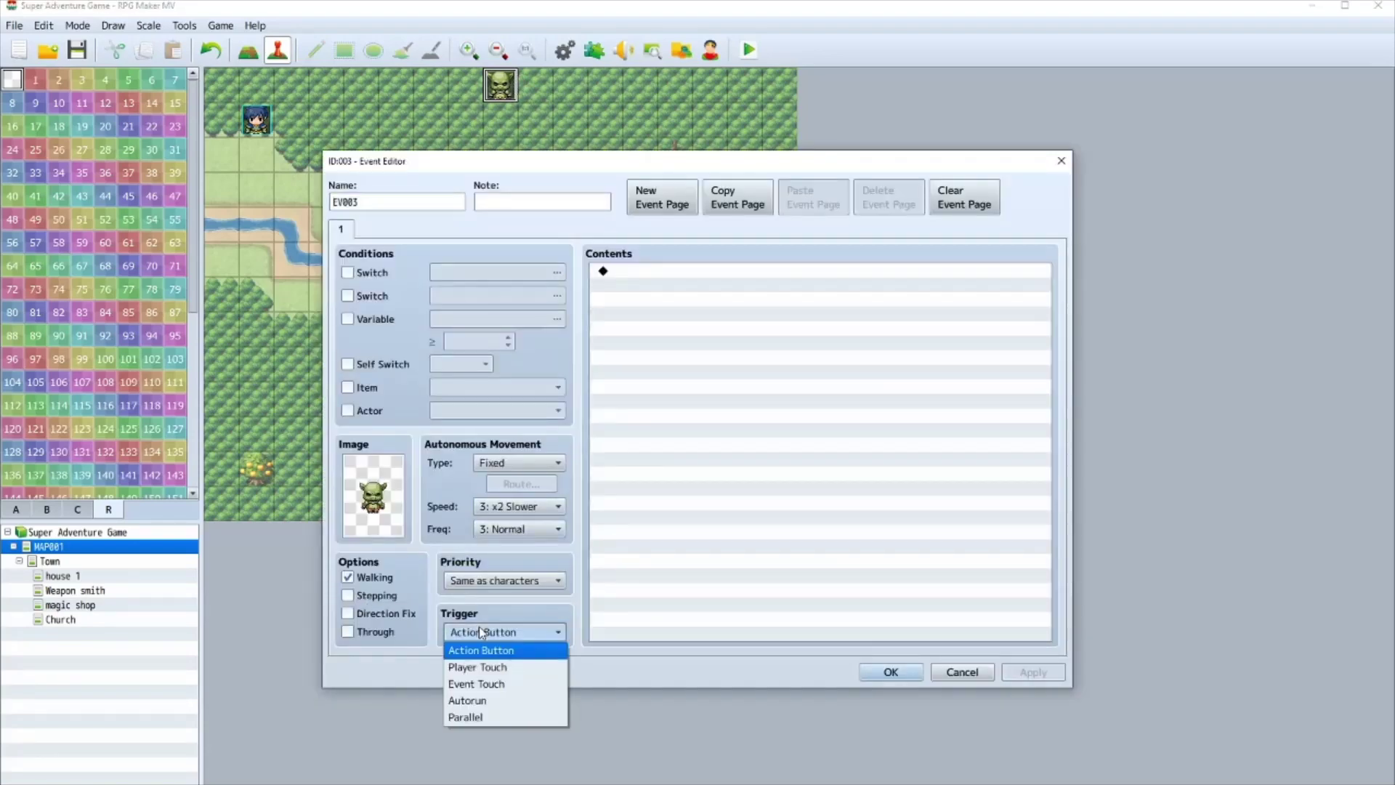
left_click(486, 669)
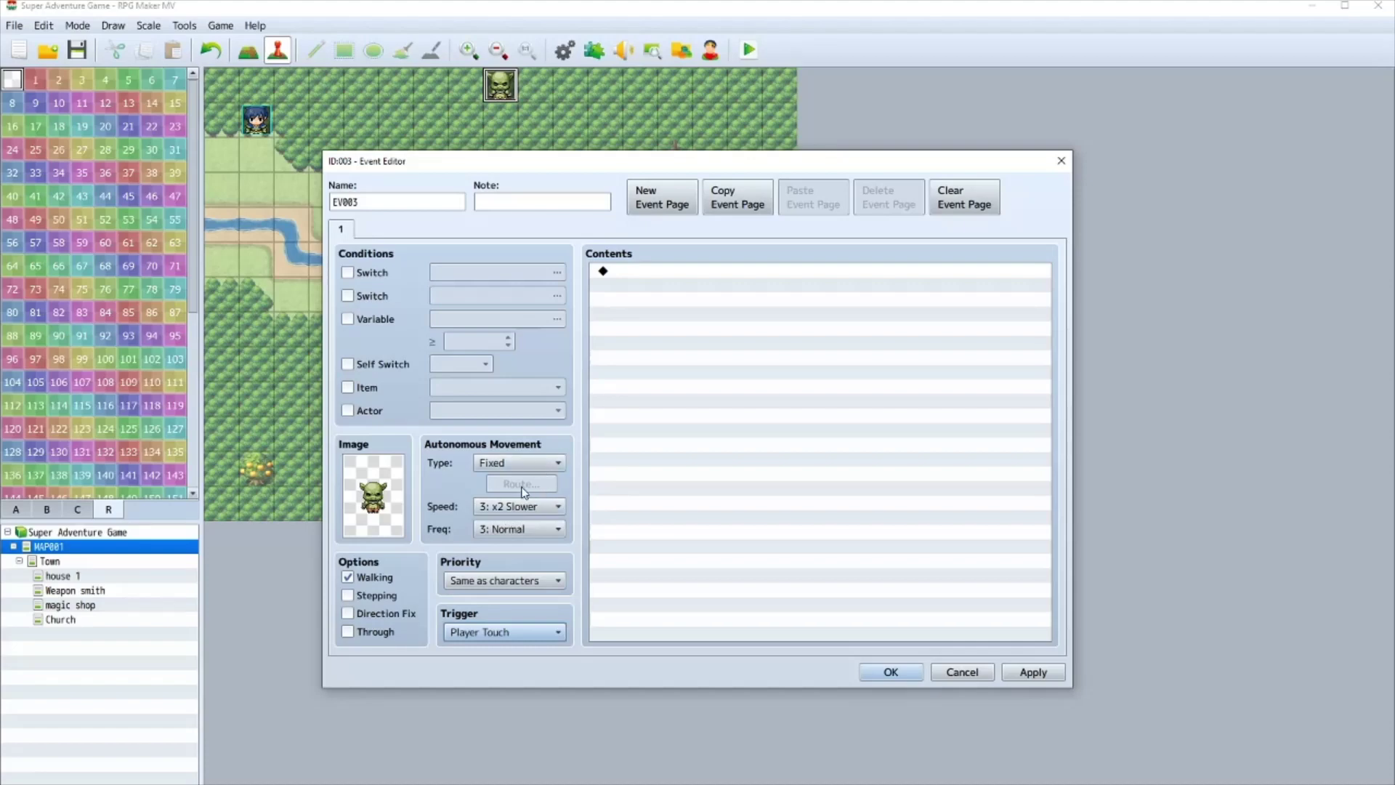
left_click(530, 465)
left_click(527, 493)
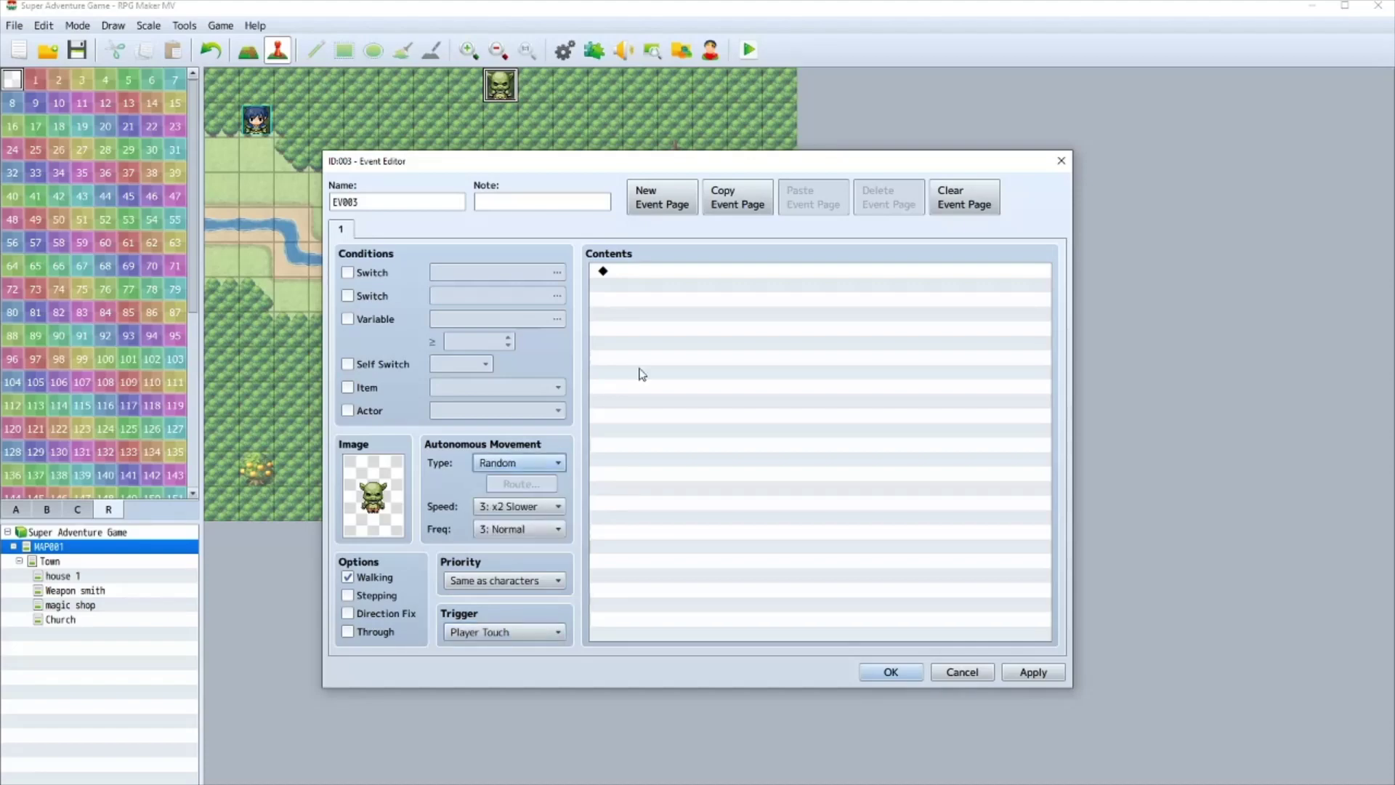
- Add a Show Text command with the orc face from the Monster set and the text "You have approached me", and save the event
double_click(703, 273)
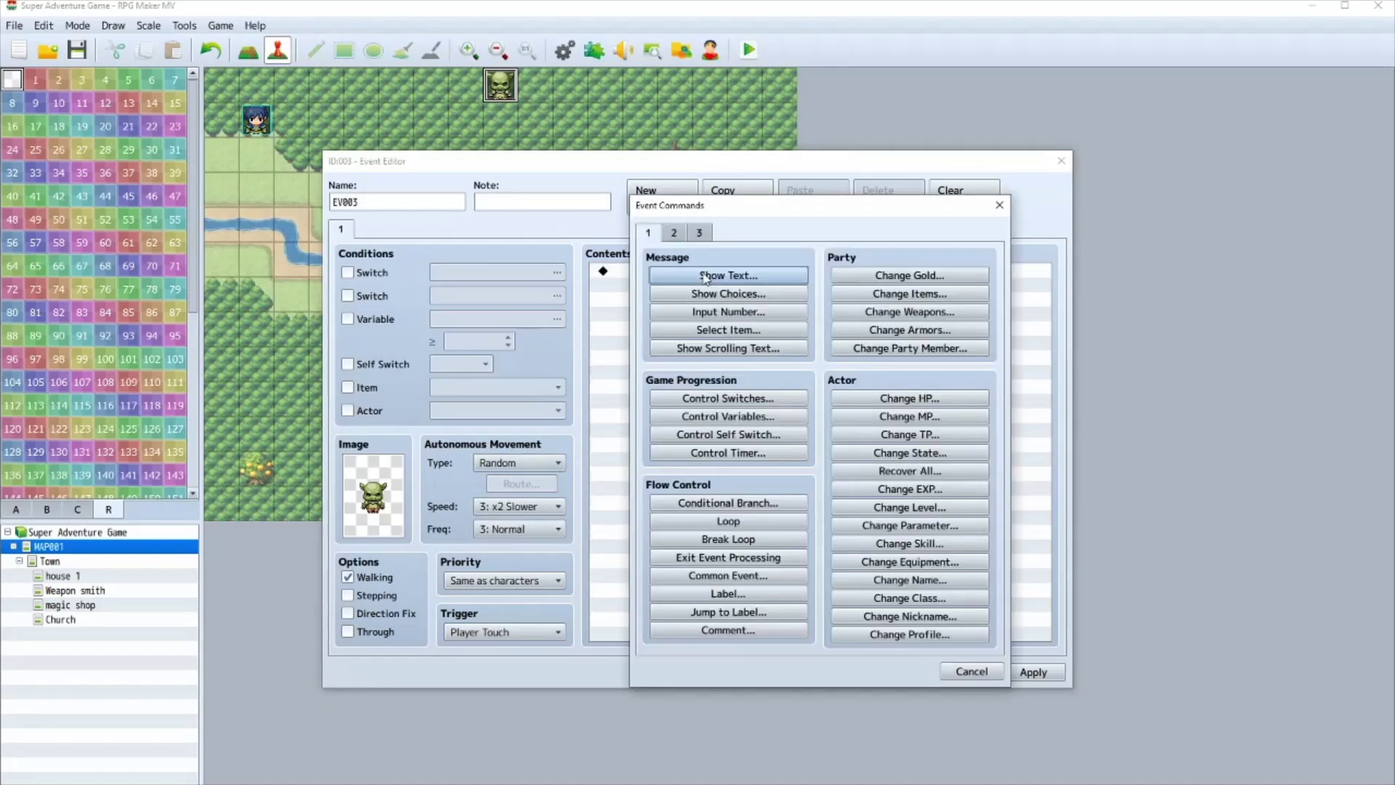
left_click(729, 275)
double_click(674, 421)
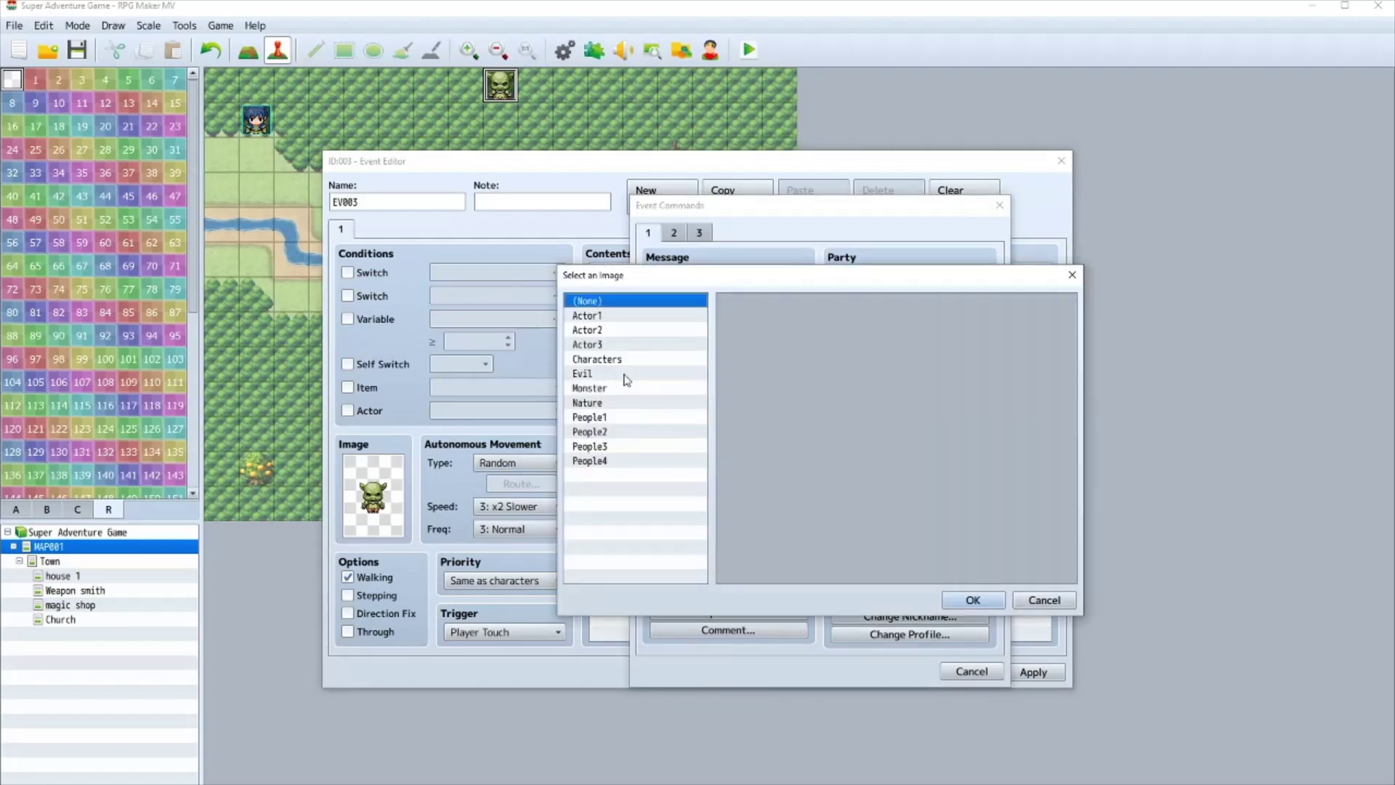
left_click(623, 387)
left_click(623, 399)
left_click(624, 392)
double_click(865, 330)
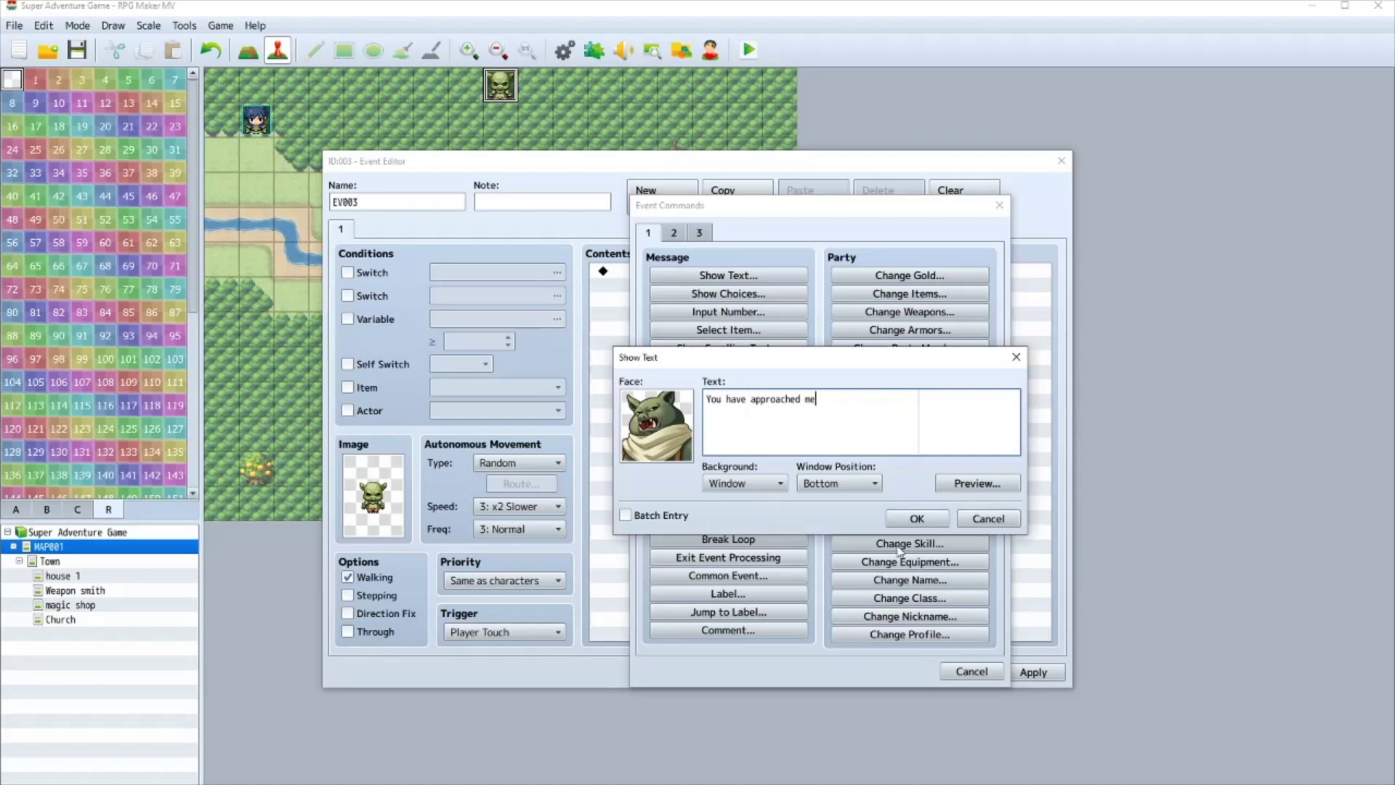
left_click(917, 518)
left_click(898, 671)
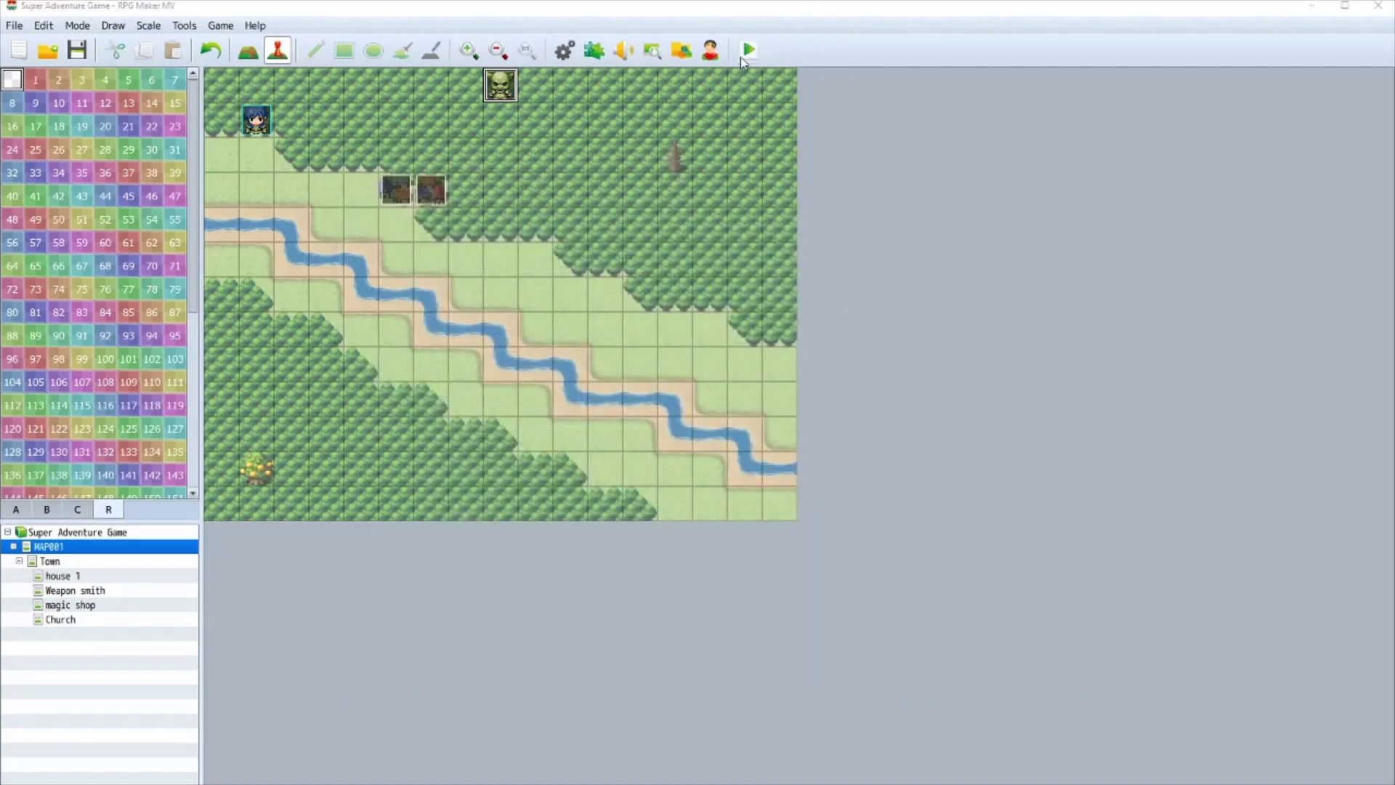
- Playtest the game by starting a new game, walking the hero into the orc and dismissing its message, and close the playtest
left_click(748, 51)
left_click(640, 447)
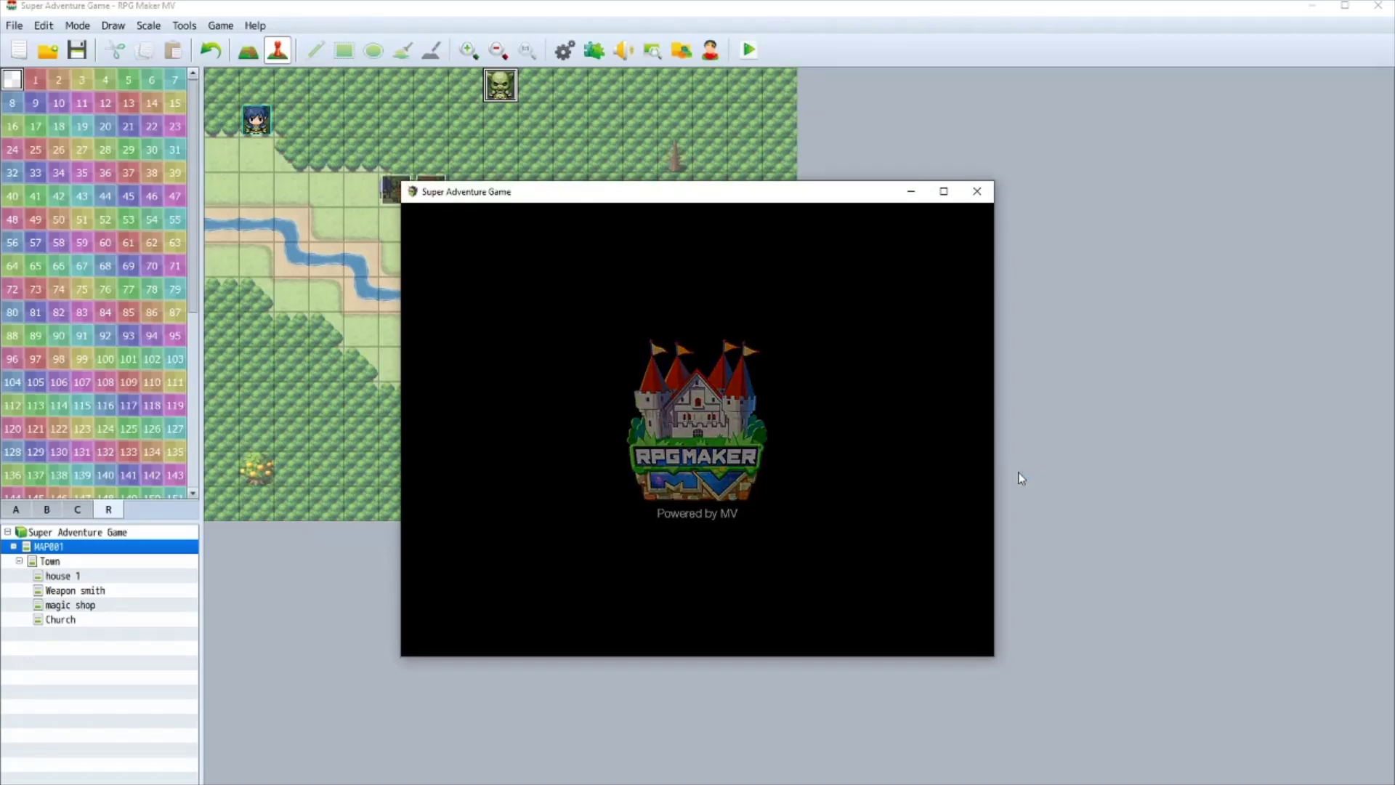
key("Return")
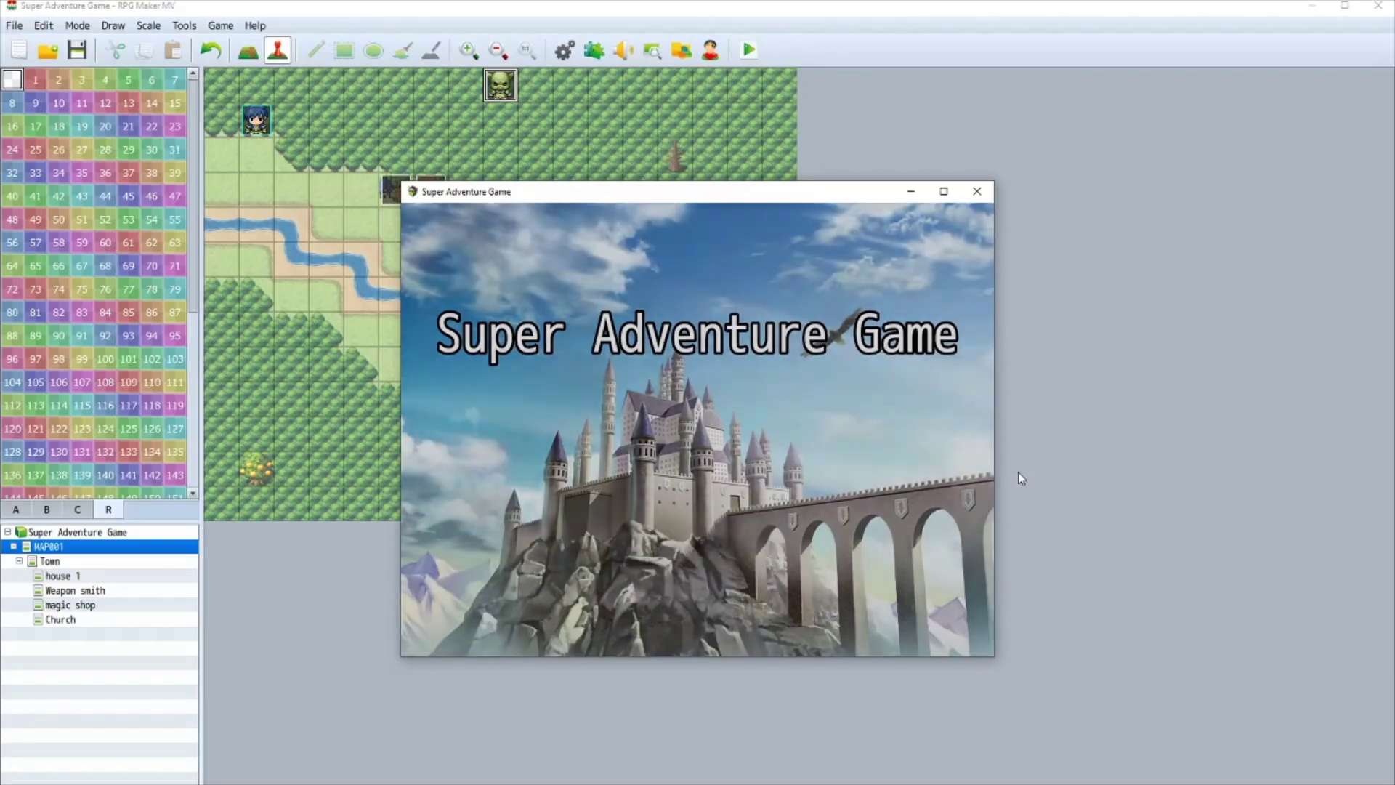
key("Right")
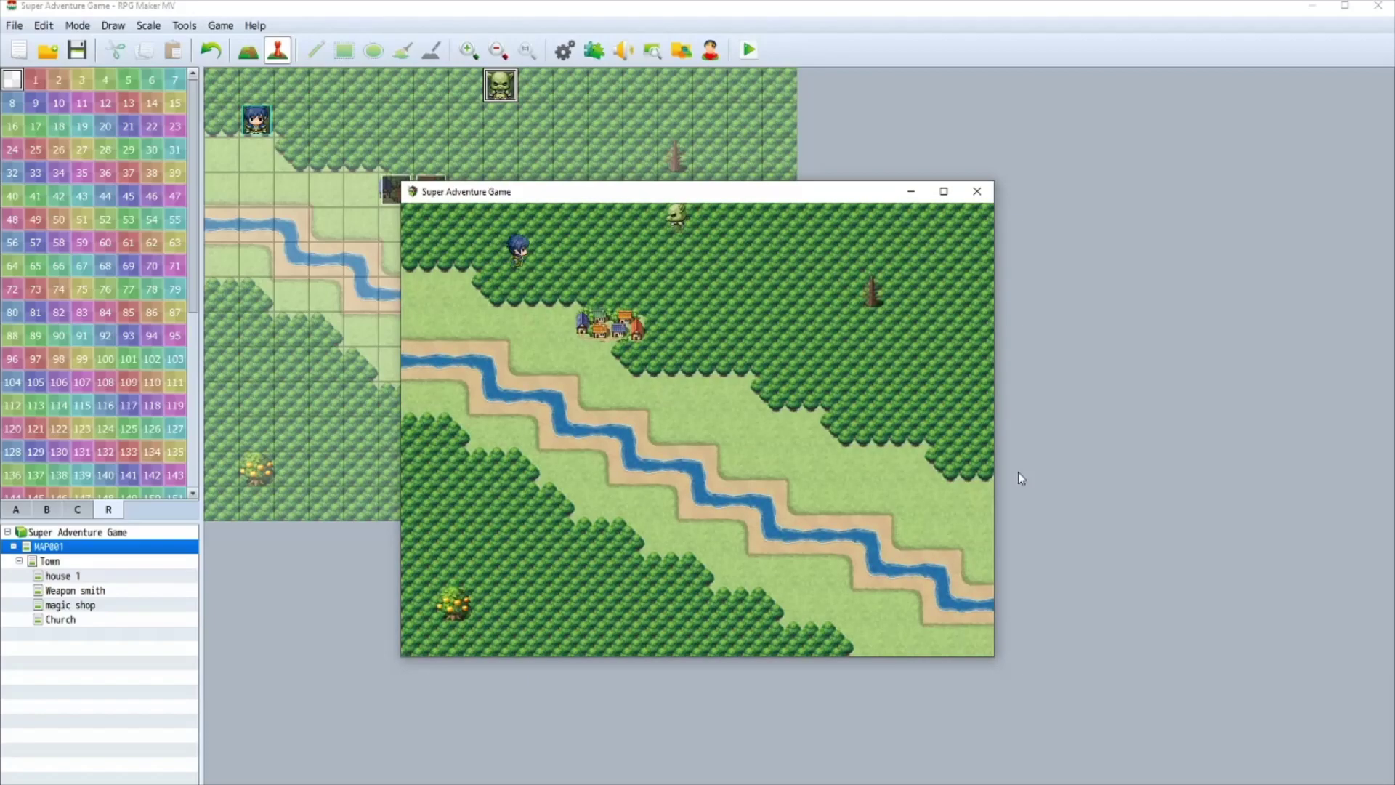
key("Down")
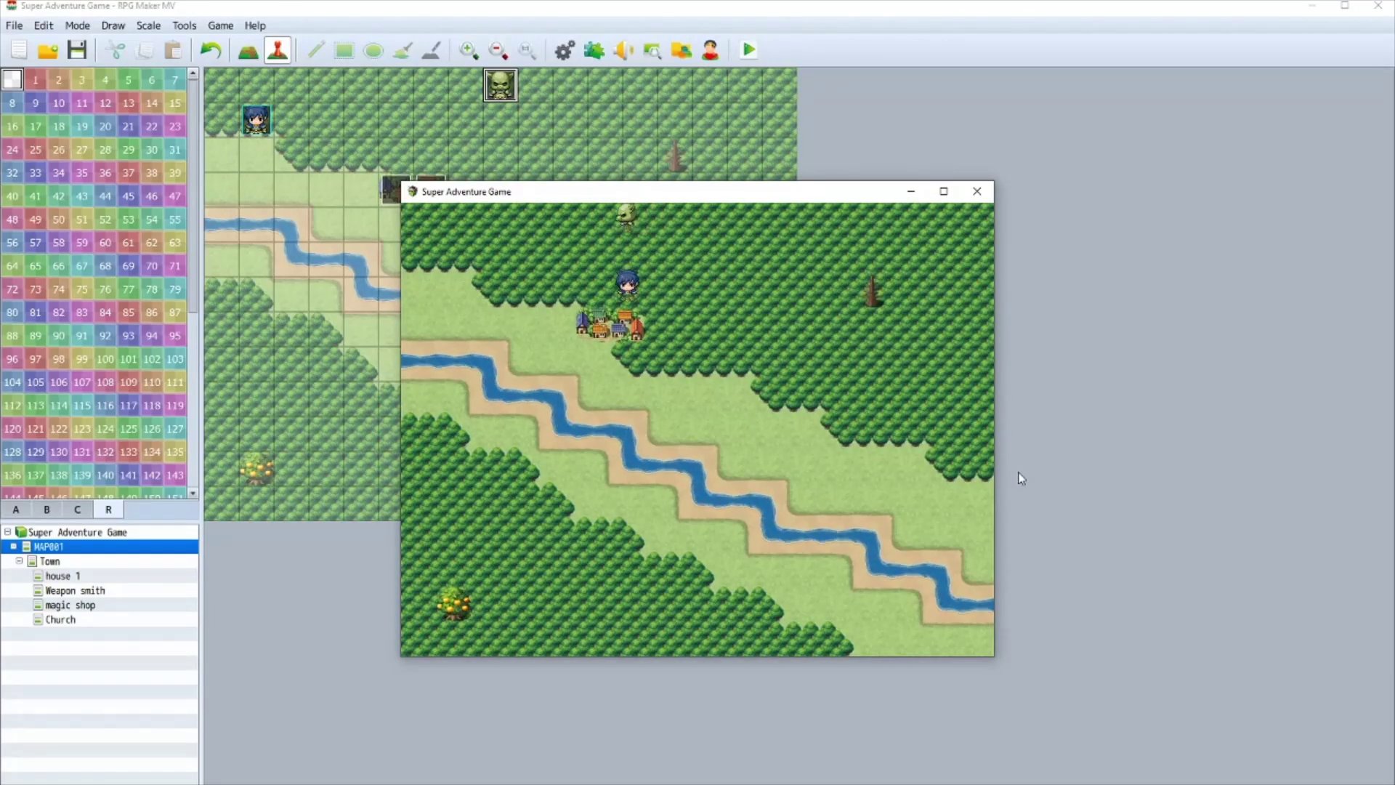
key("Up")
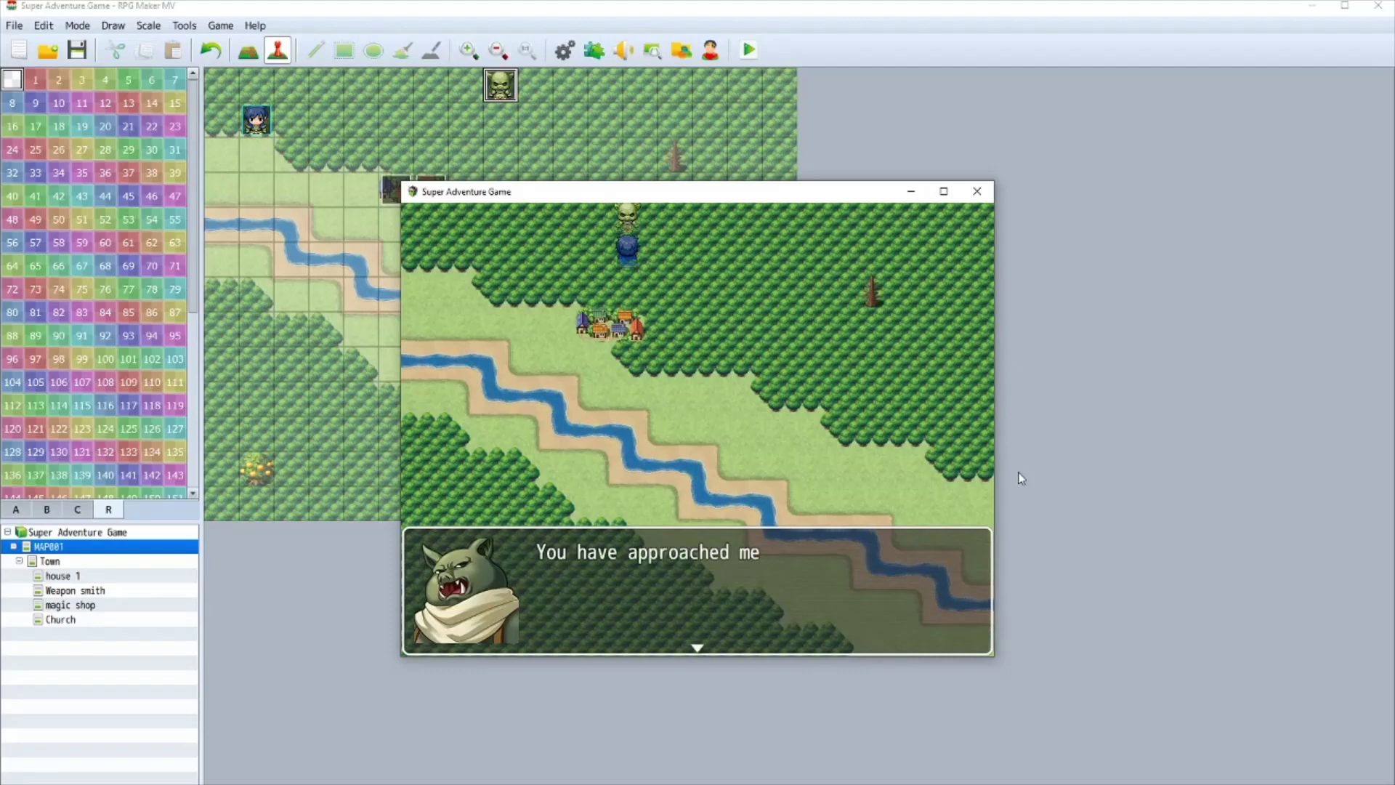
key("Return")
key("Escape")
key("Escape")
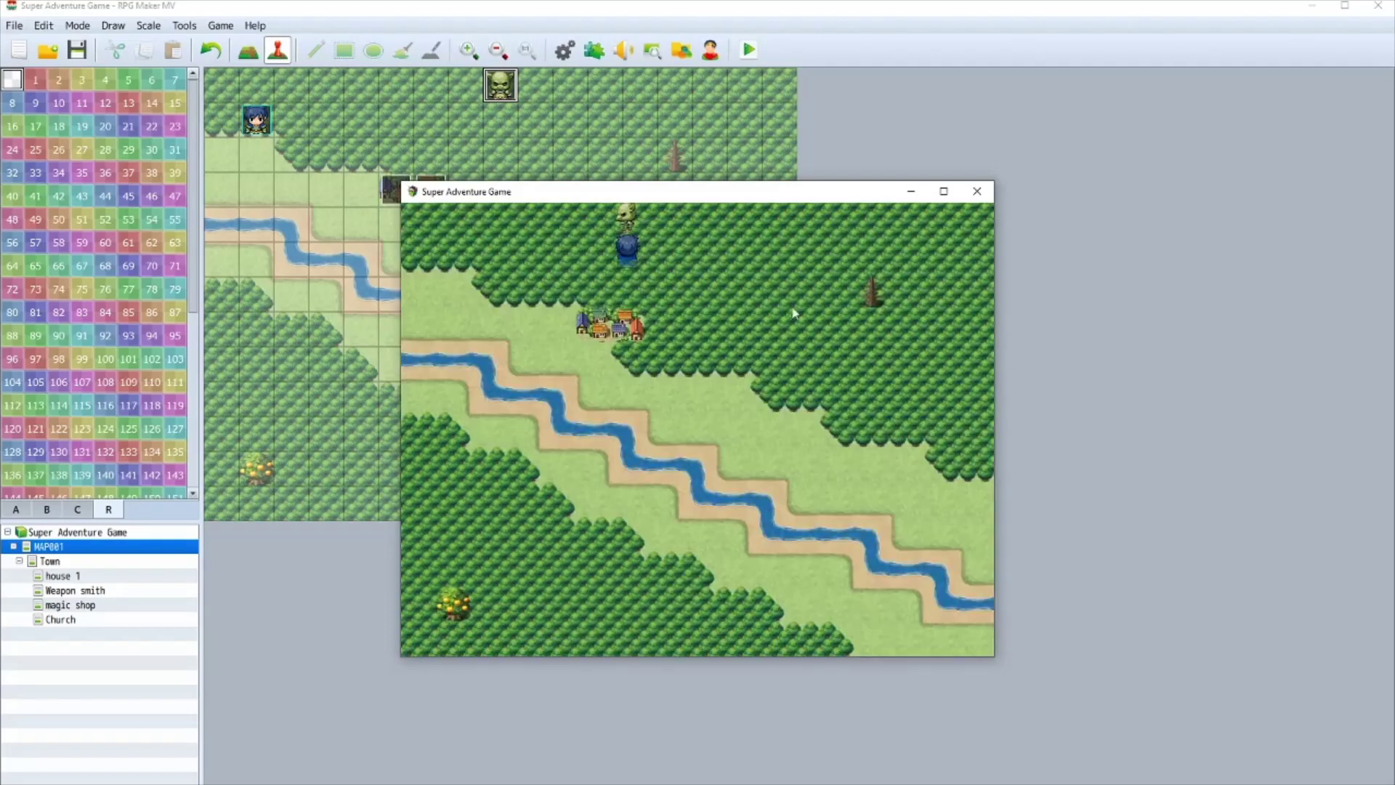
left_click(976, 191)
- Remove the orc event's graphic by setting its image to (None)
double_click(501, 85)
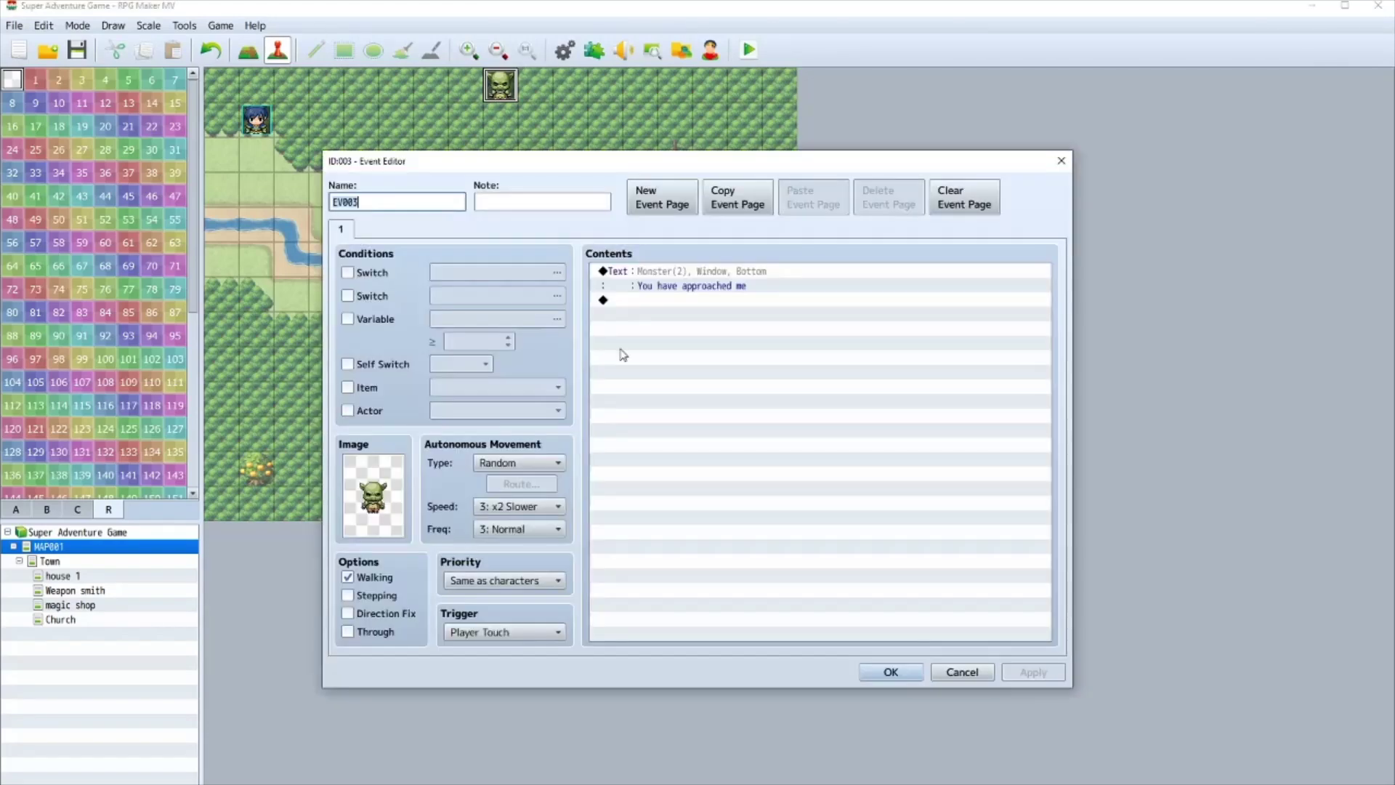
double_click(372, 499)
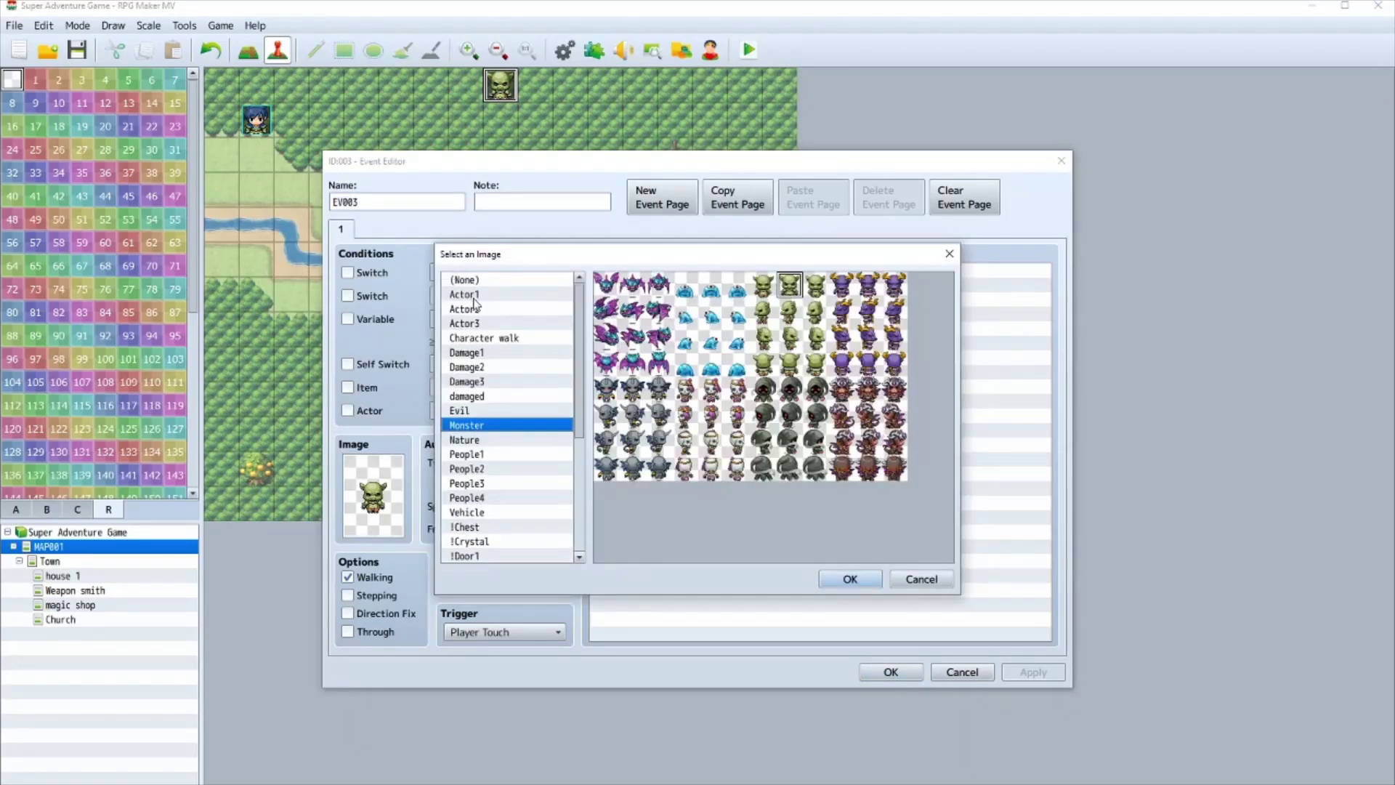
left_click(473, 274)
left_click(850, 580)
left_click(887, 672)
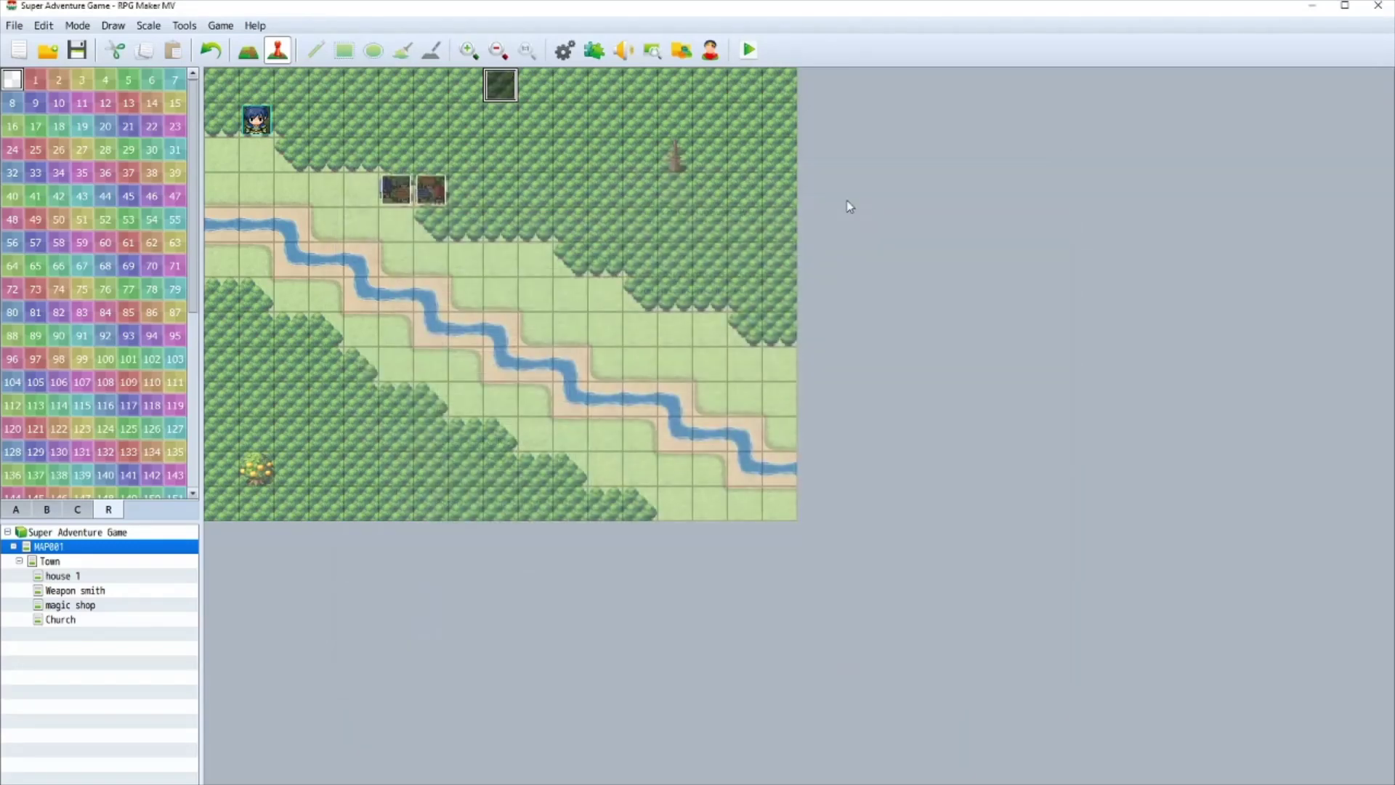
- Playtest the game again, moving the hero around the forest until the invisible event's message triggers, and close the playtest
left_click(748, 49)
left_click(658, 447)
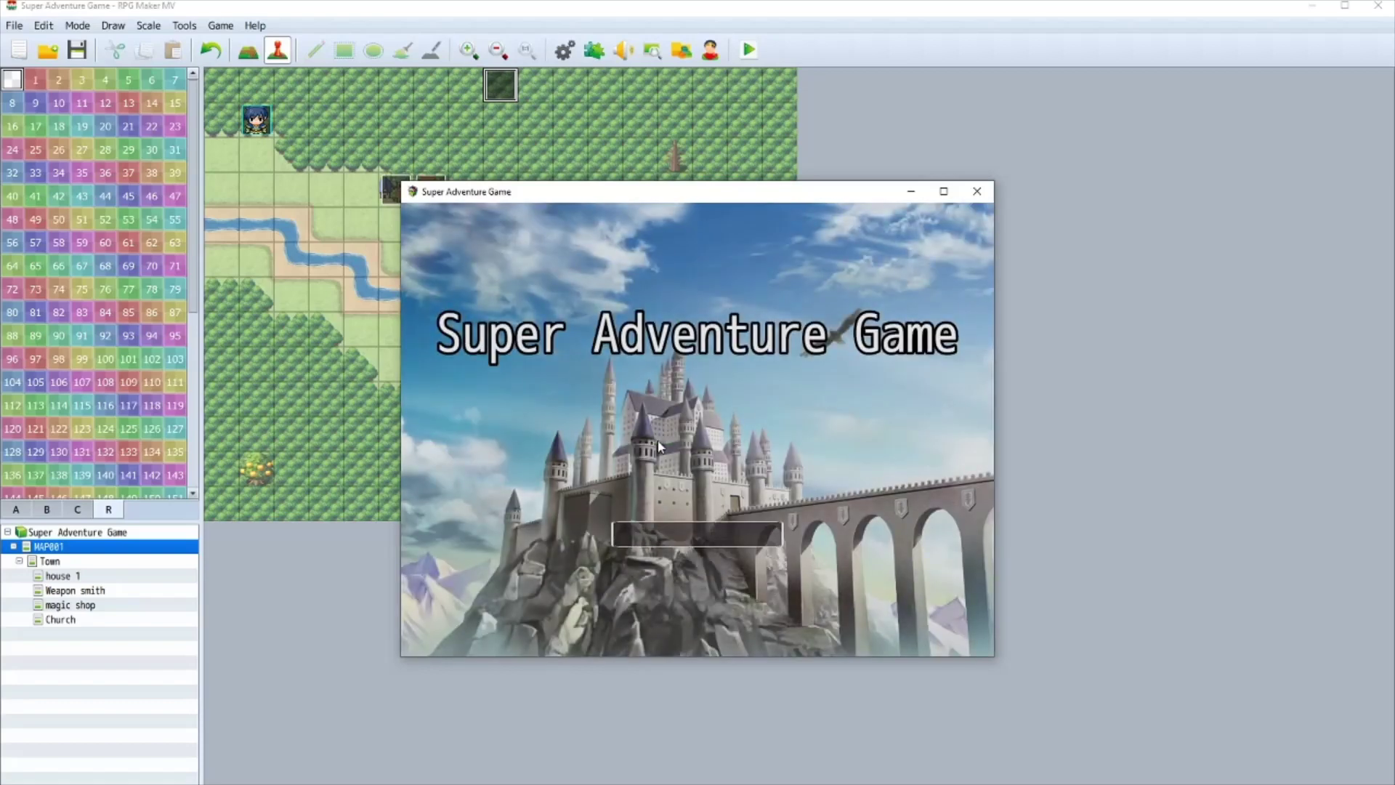
key("Return")
key("Right")
key("Right")
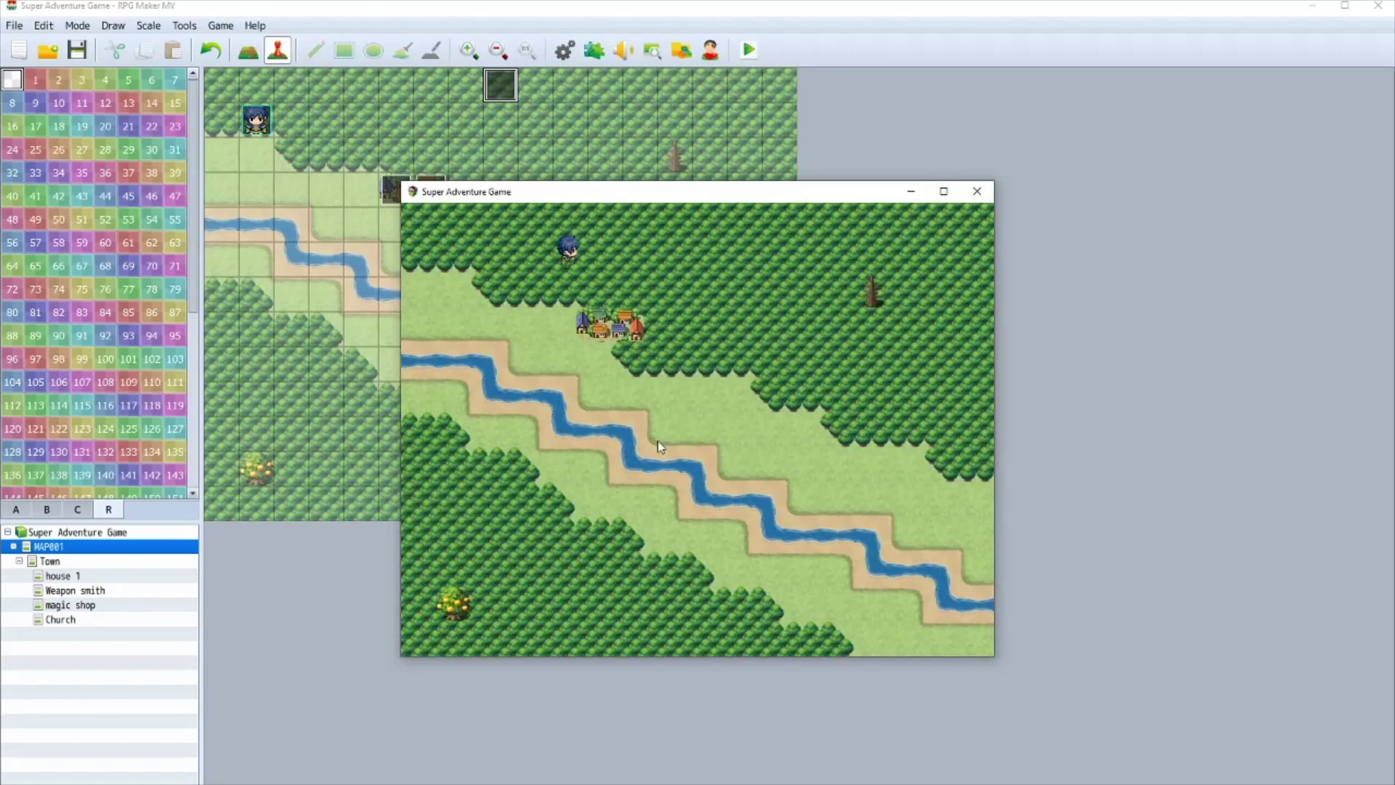
key("Up")
key("Right")
key("Right")
key("Right")
key("Right")
key("Down")
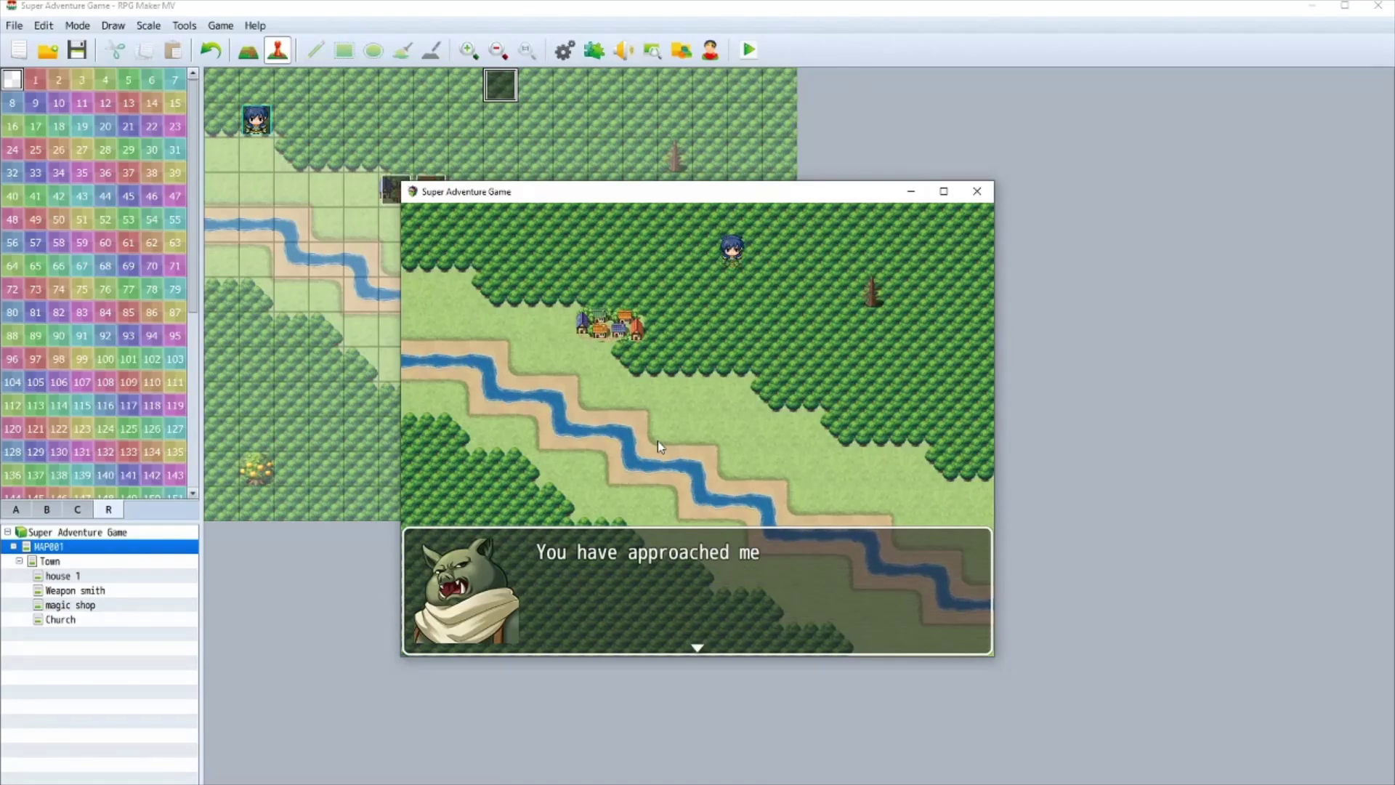
key("Return")
left_click(977, 191)
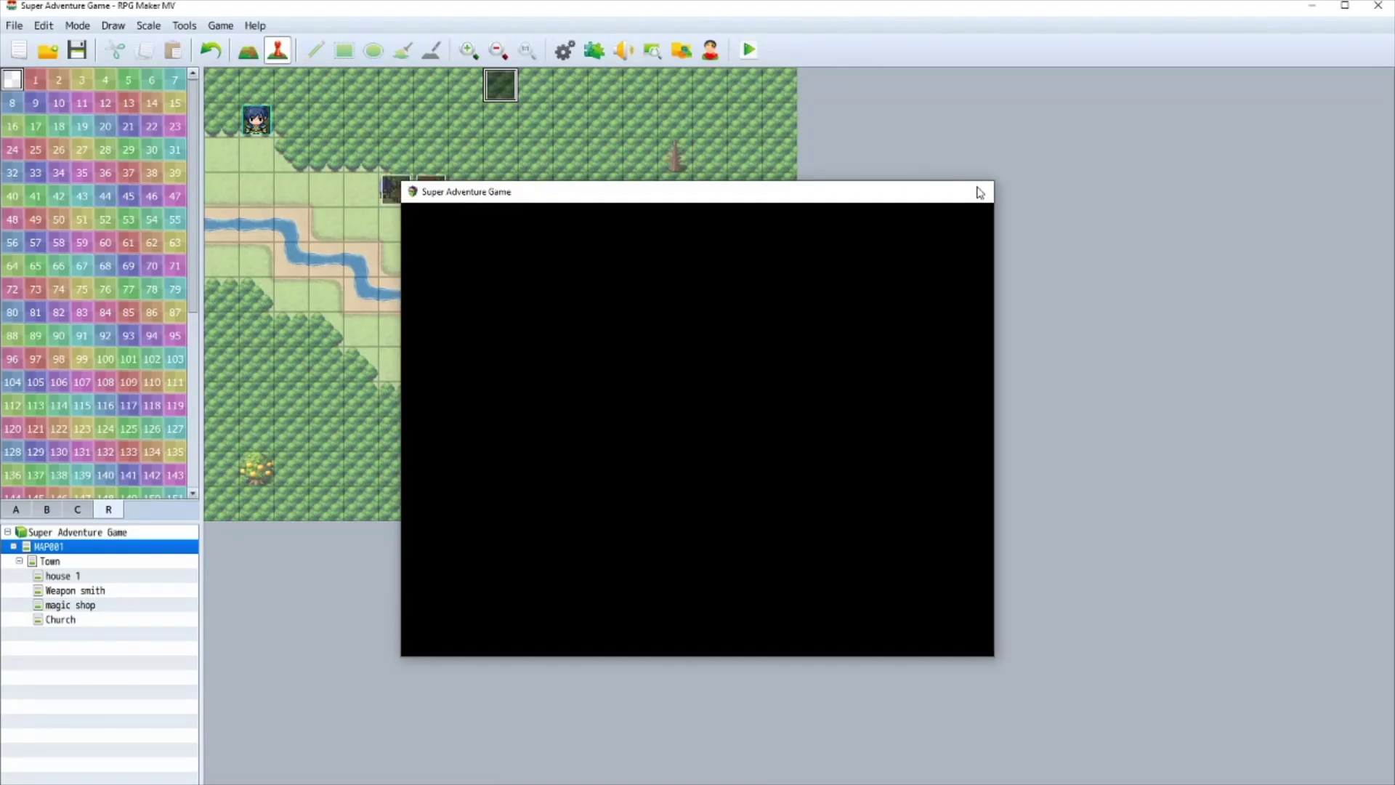
- Change the invisible event's message text to "It's your unlucky day!"
double_click(500, 85)
left_click(687, 273)
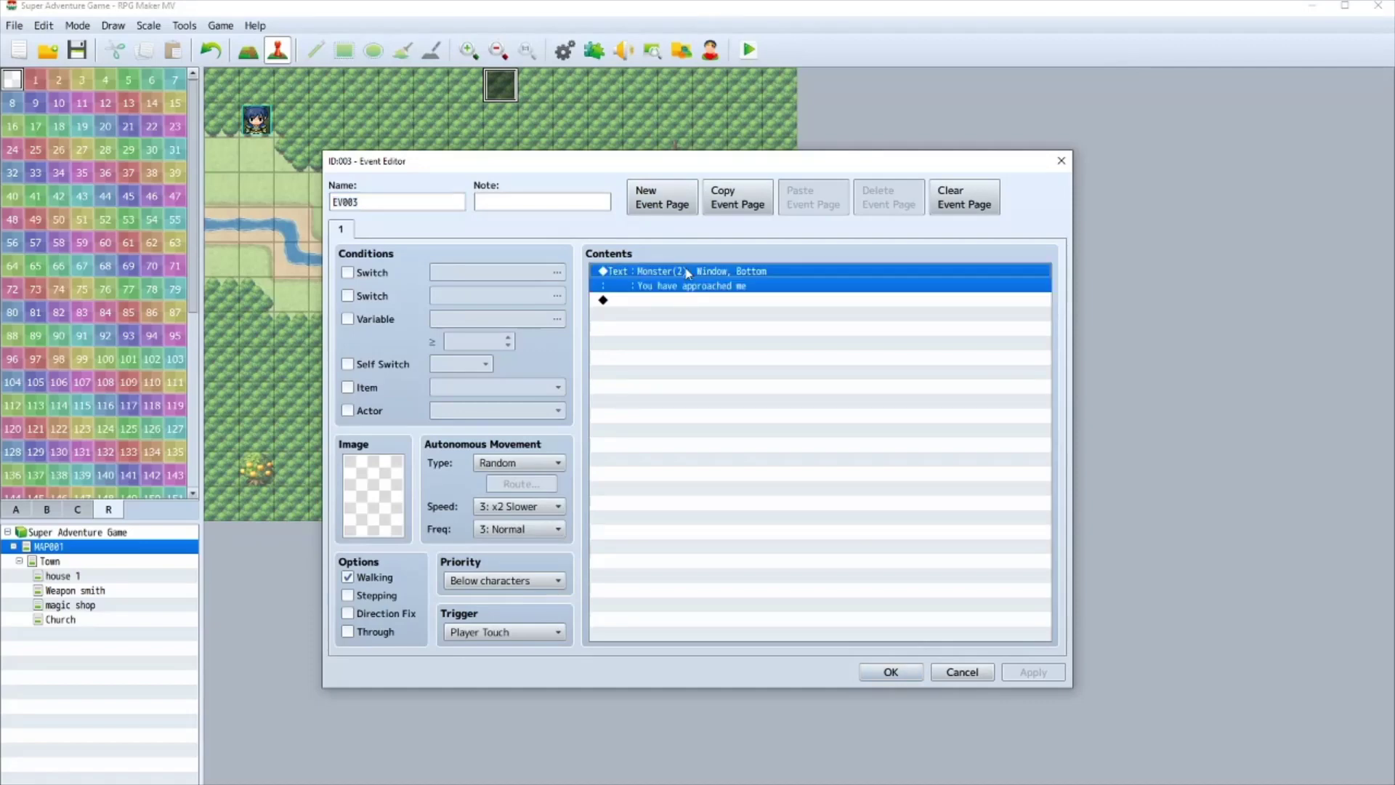
right_click(701, 273)
left_click(727, 295)
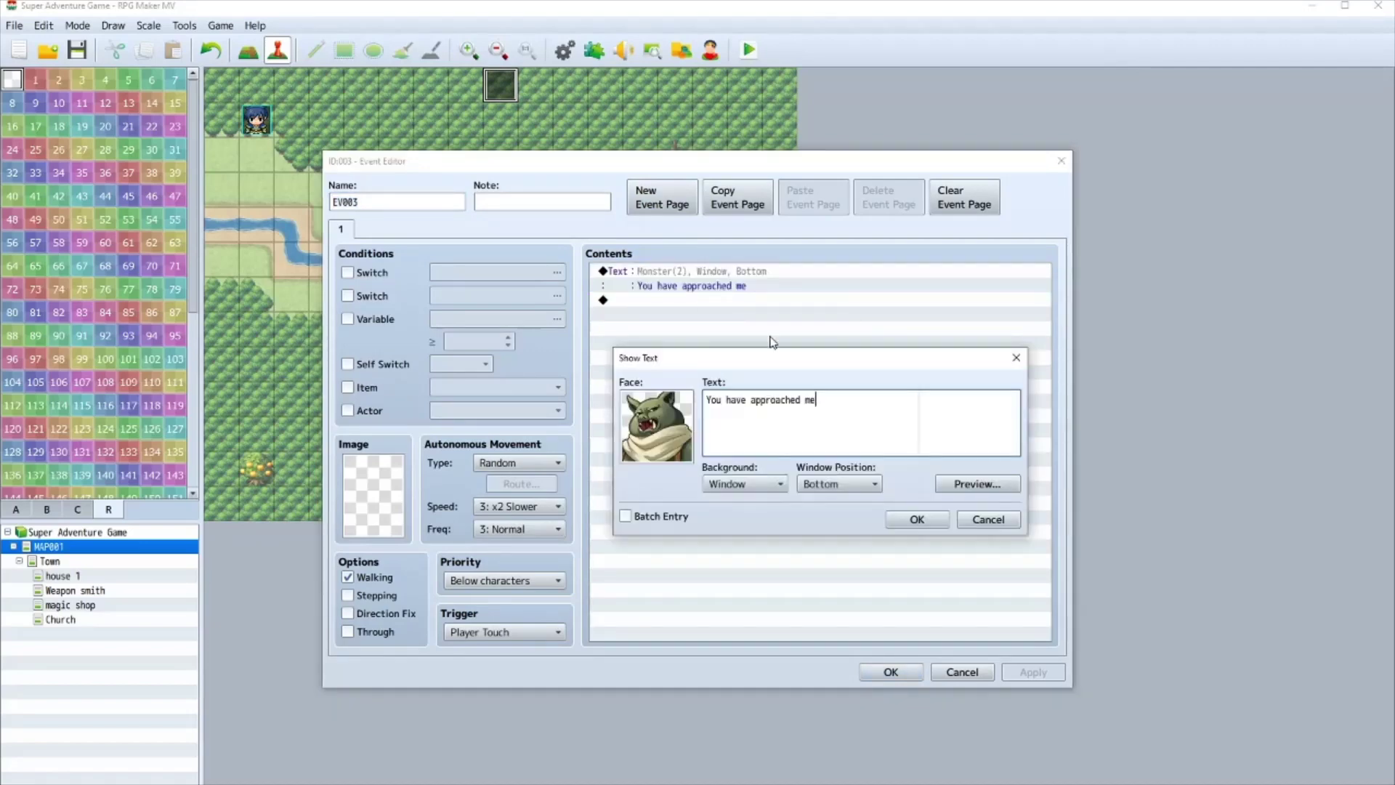
key("ctrl+a")
key("Delete")
type("!")
left_click(917, 519)
- Add a Battle Processing command after the message against the directly designated troop 0003 Orc, with Can Escape and Can Lose enabled
double_click(665, 300)
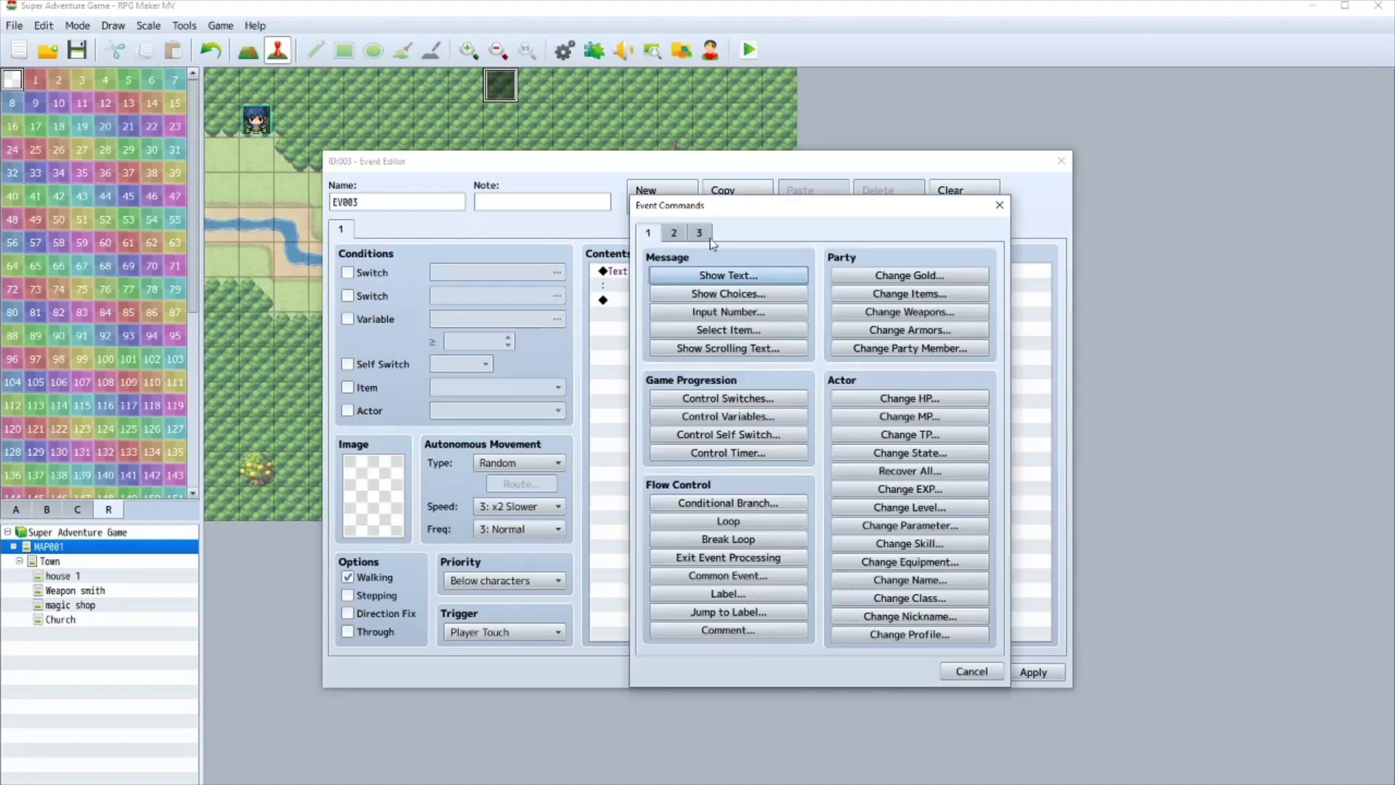
left_click(699, 232)
left_click(728, 275)
left_click(790, 408)
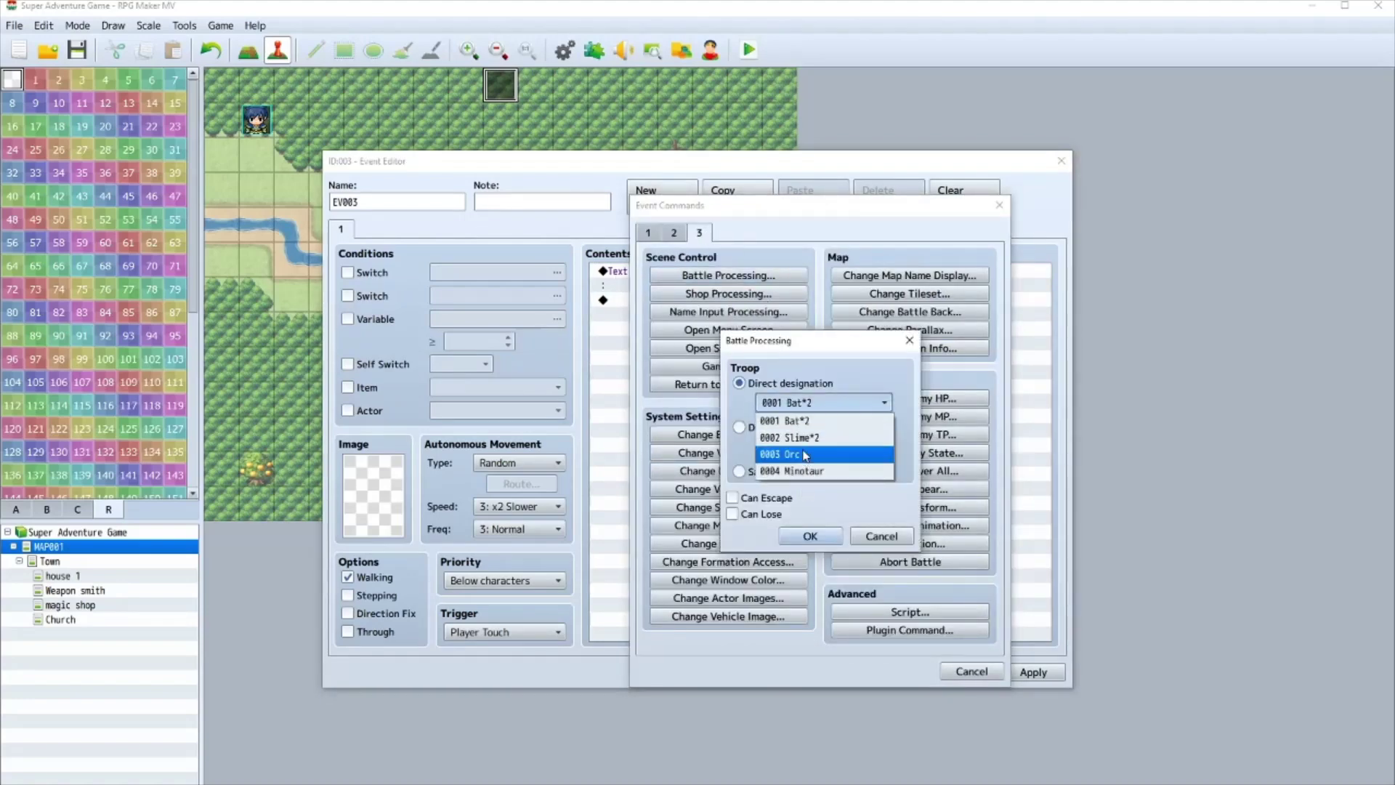
left_click(796, 444)
left_click(741, 472)
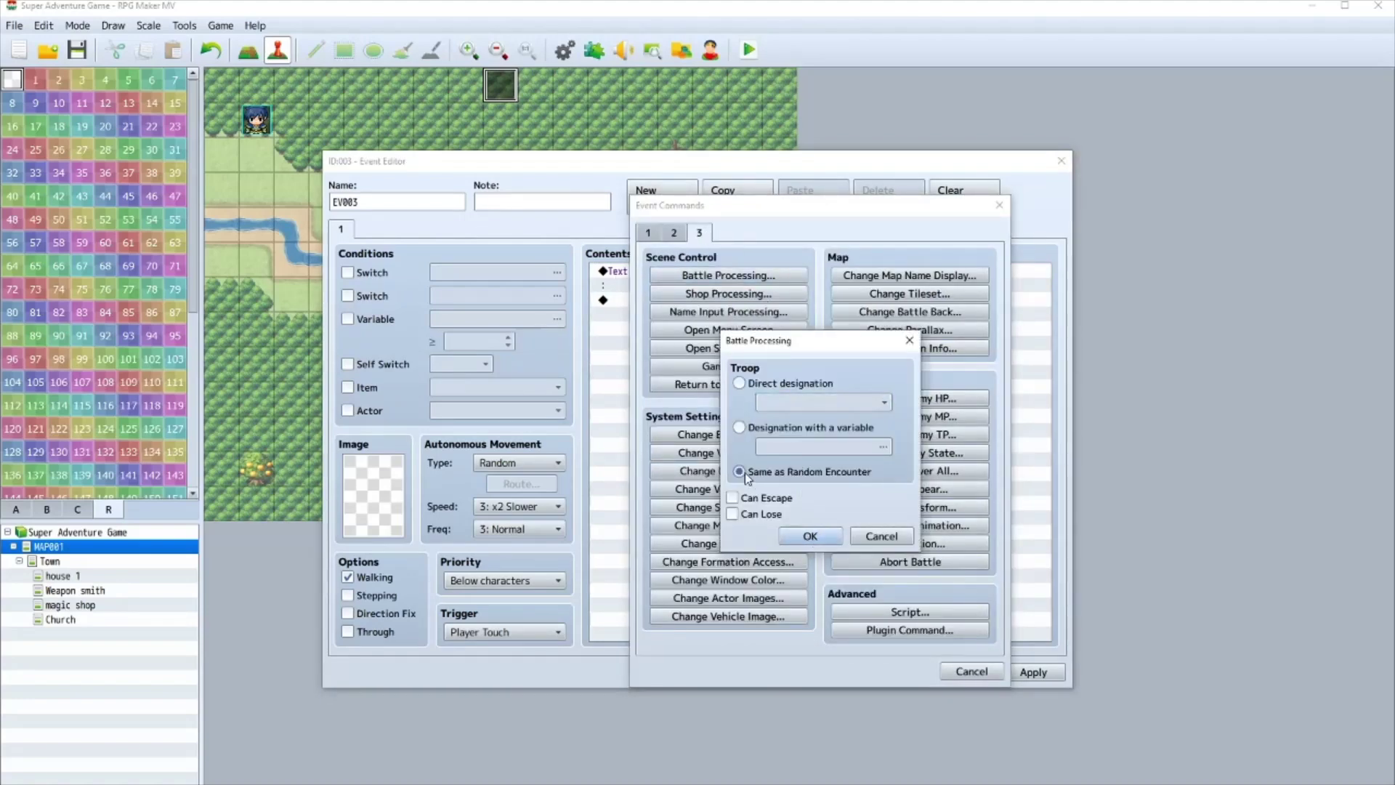
left_click(740, 383)
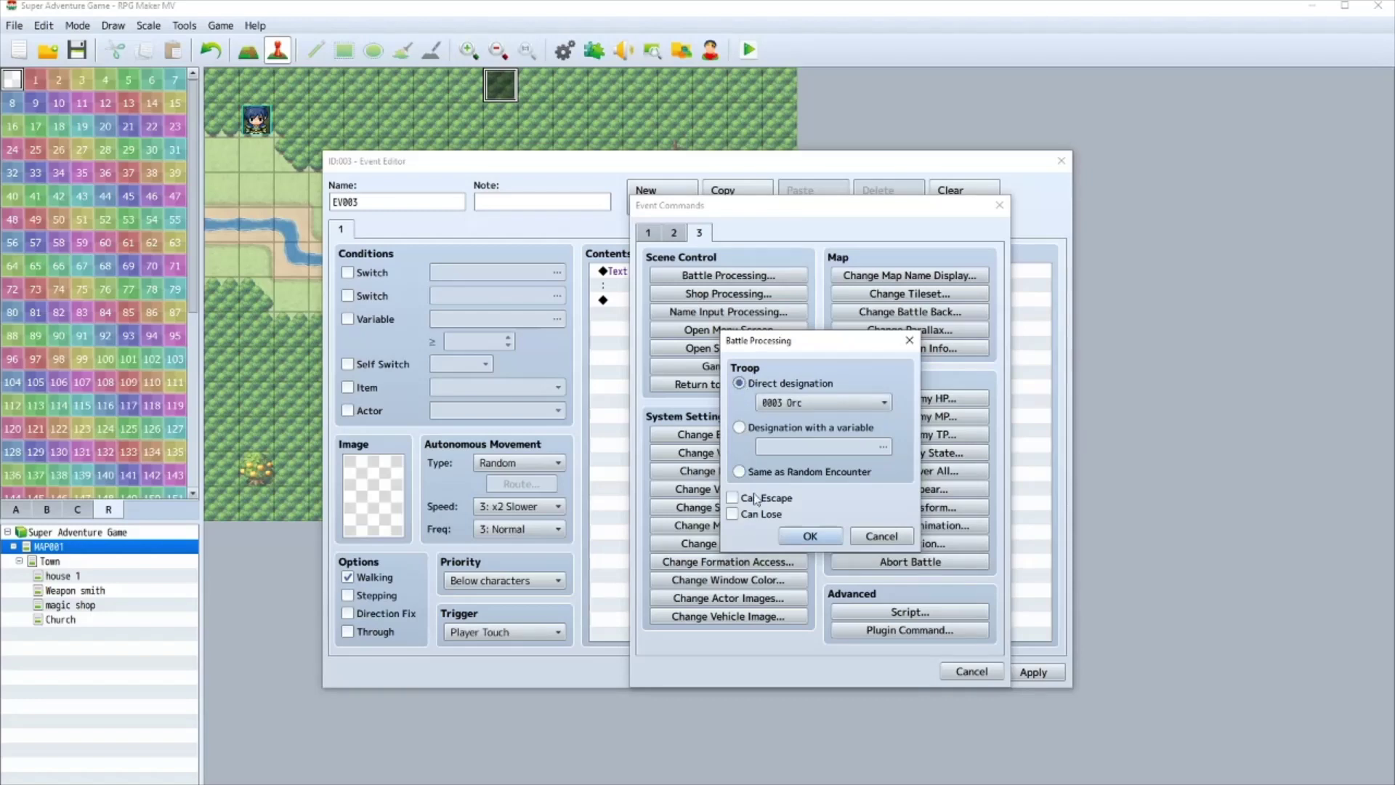
left_click(756, 499)
left_click(759, 516)
left_click(810, 536)
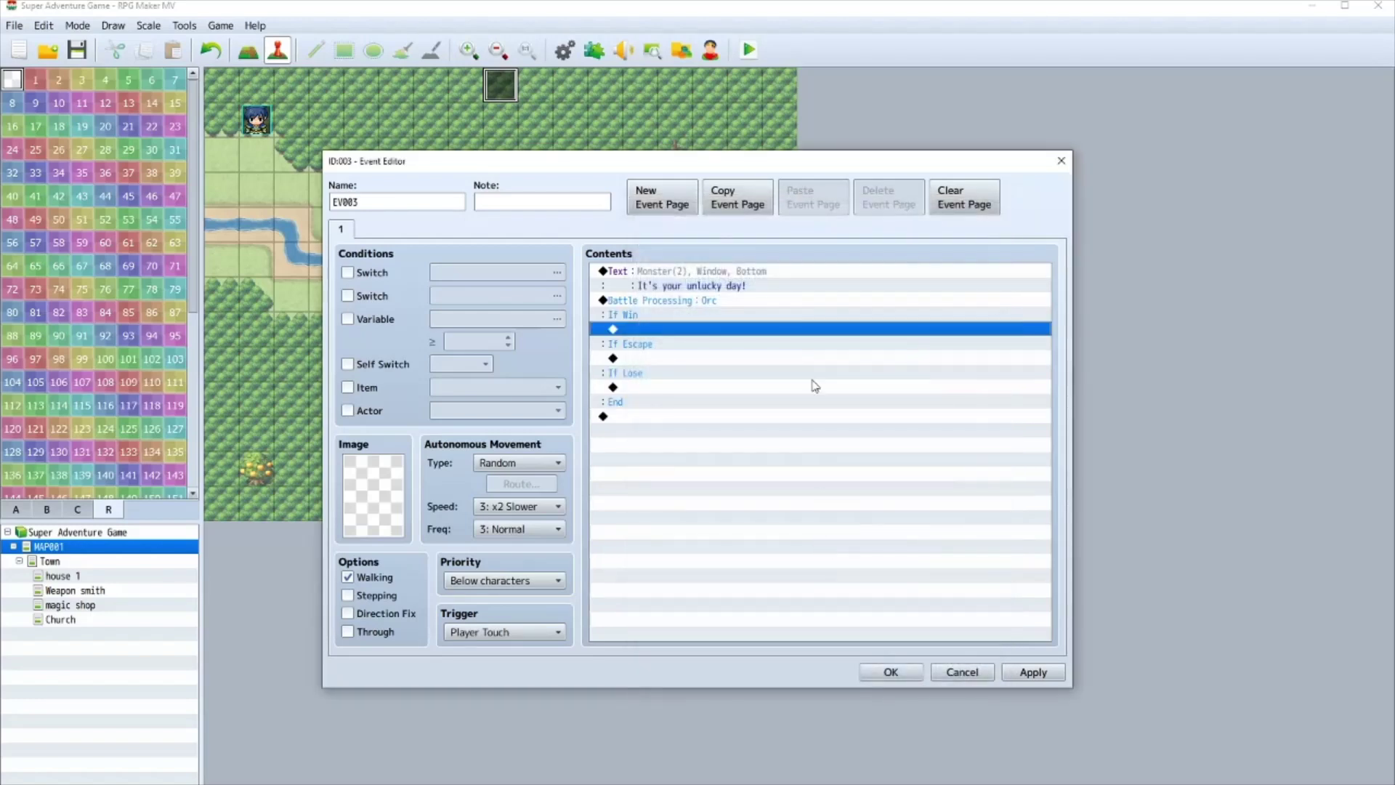
- Add the message "You win I yield..." with the orc face from the Monster set to the battle's If Win branch
double_click(666, 329)
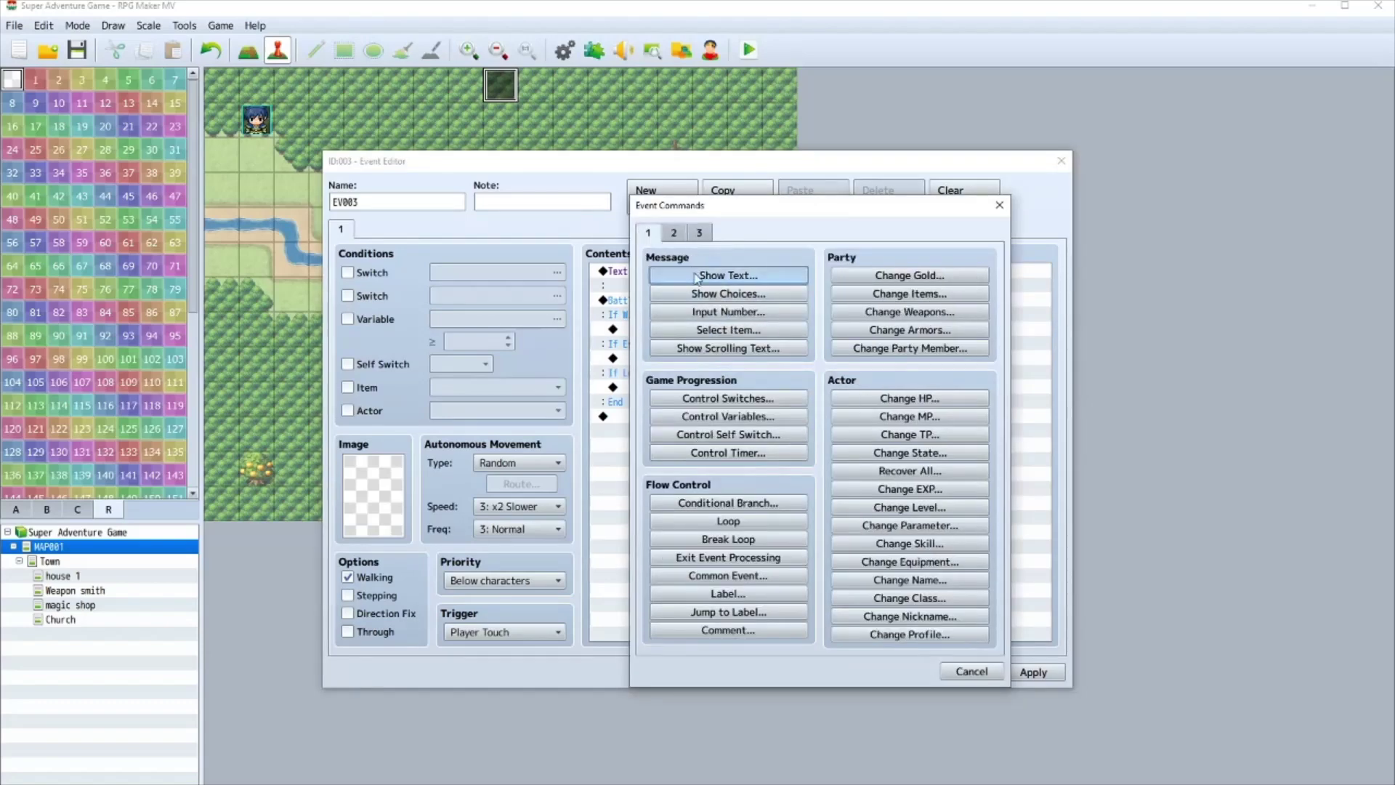
left_click(696, 275)
left_click(658, 413)
left_click(639, 359)
left_click(635, 388)
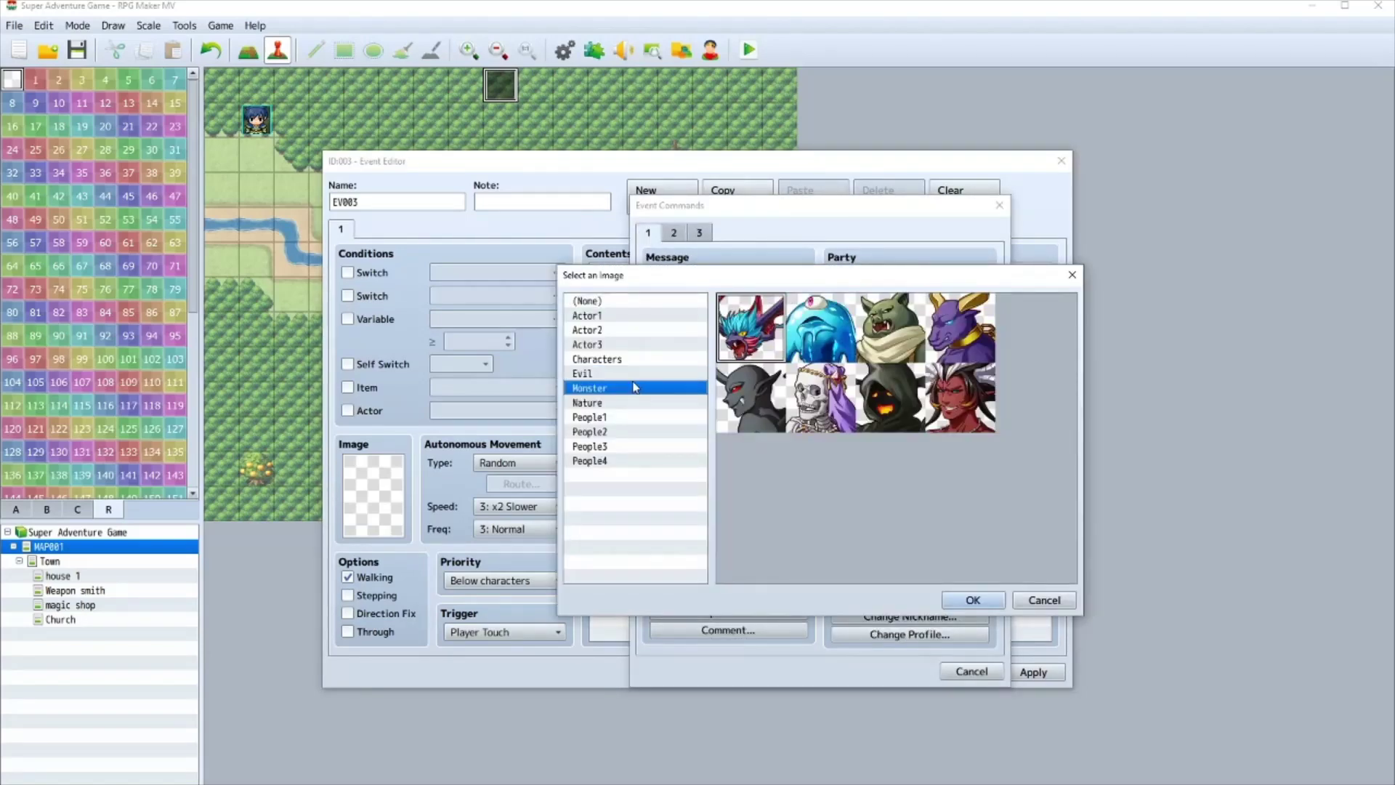
double_click(901, 341)
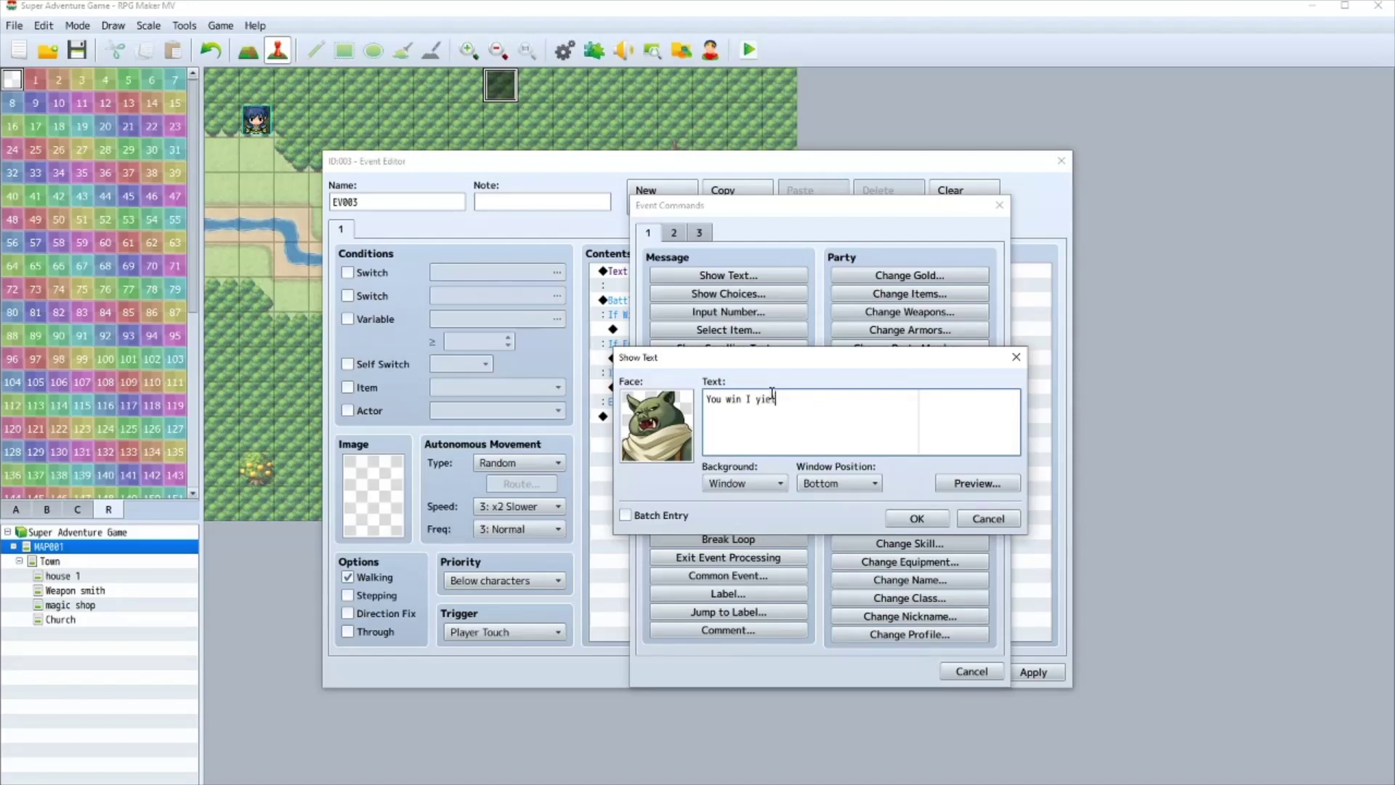
type("...")
left_click(916, 519)
- Add a Change Gold command that increases gold by a constant 10 after the win message
double_click(669, 360)
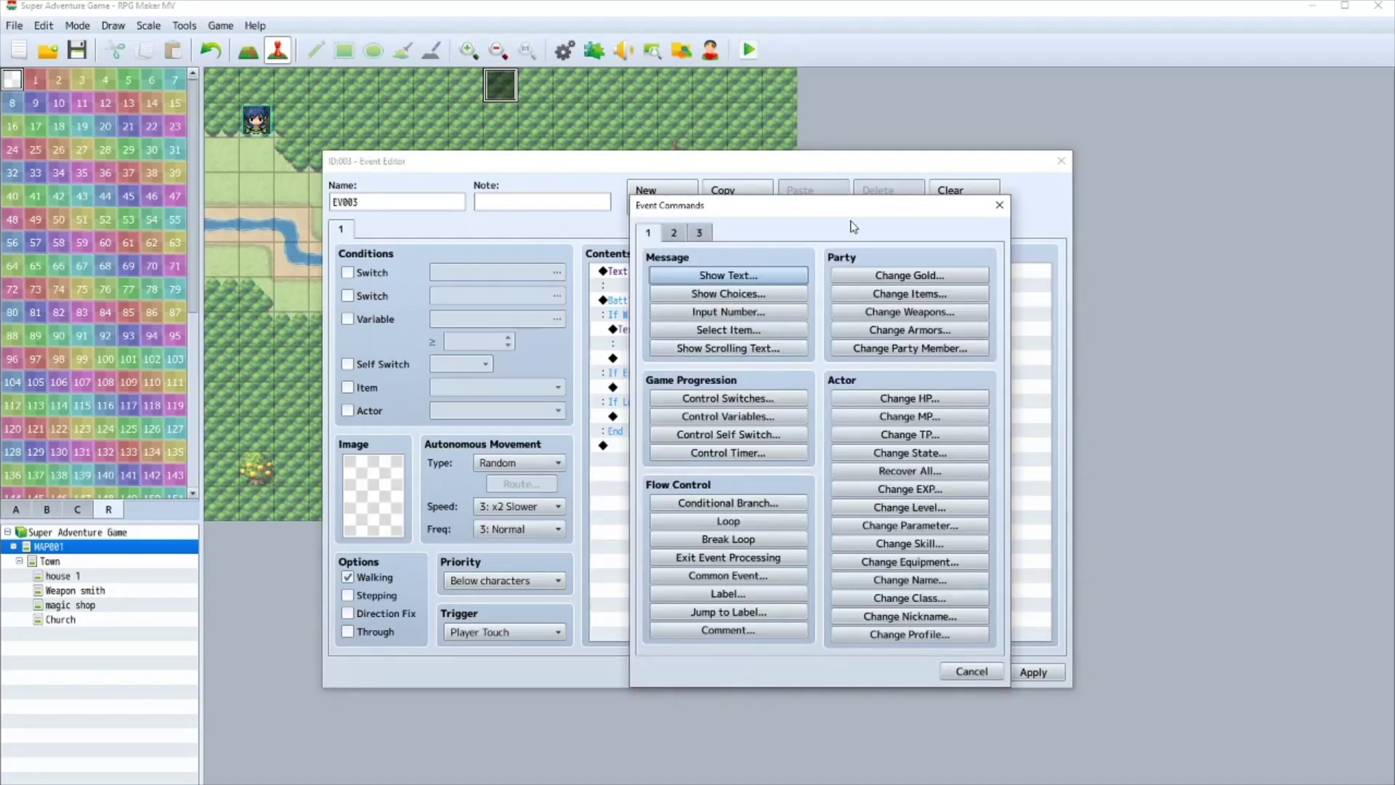
left_click(909, 275)
double_click(822, 457)
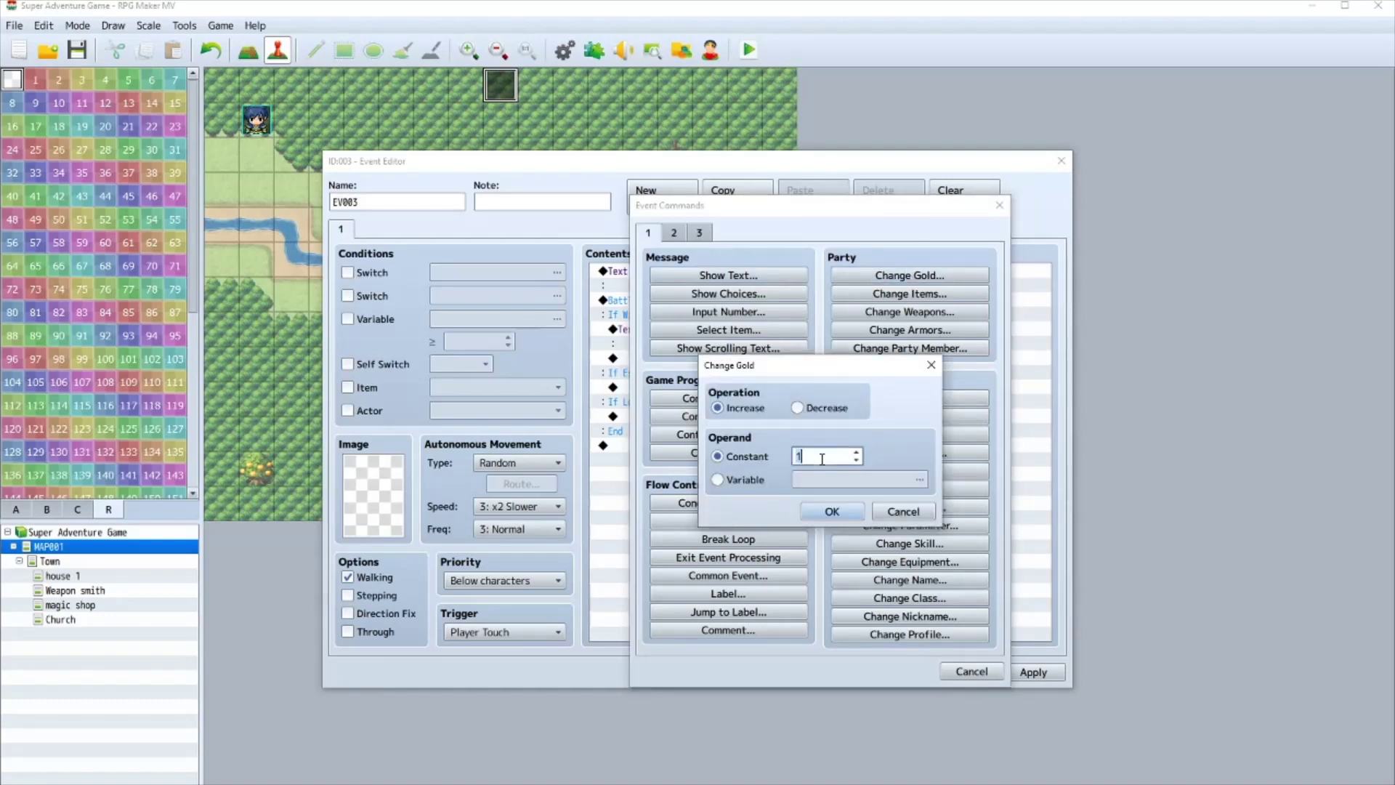
type("10")
left_click(830, 511)
- Add the faceless message "*You gained 10g*" after the gold change in the If Win branch
double_click(624, 373)
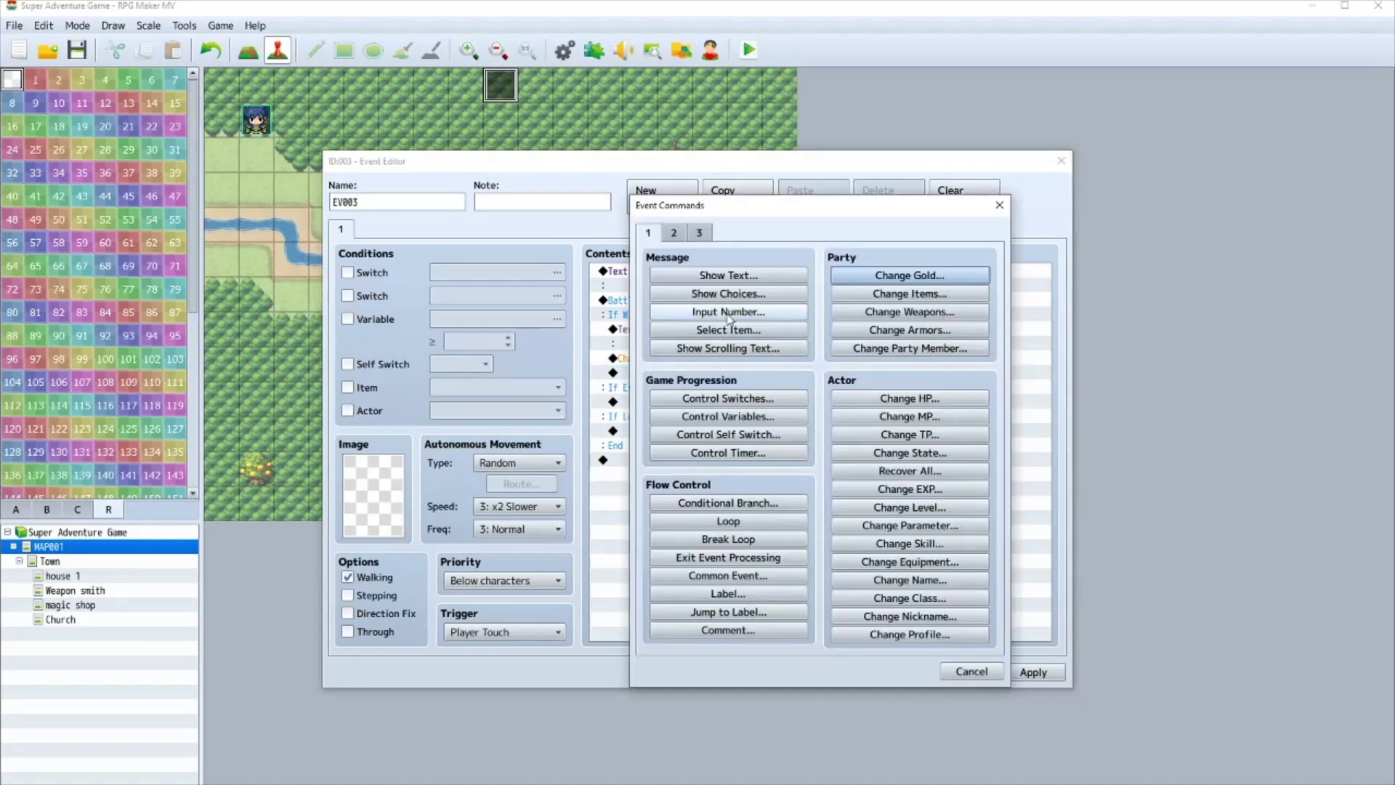
left_click(728, 275)
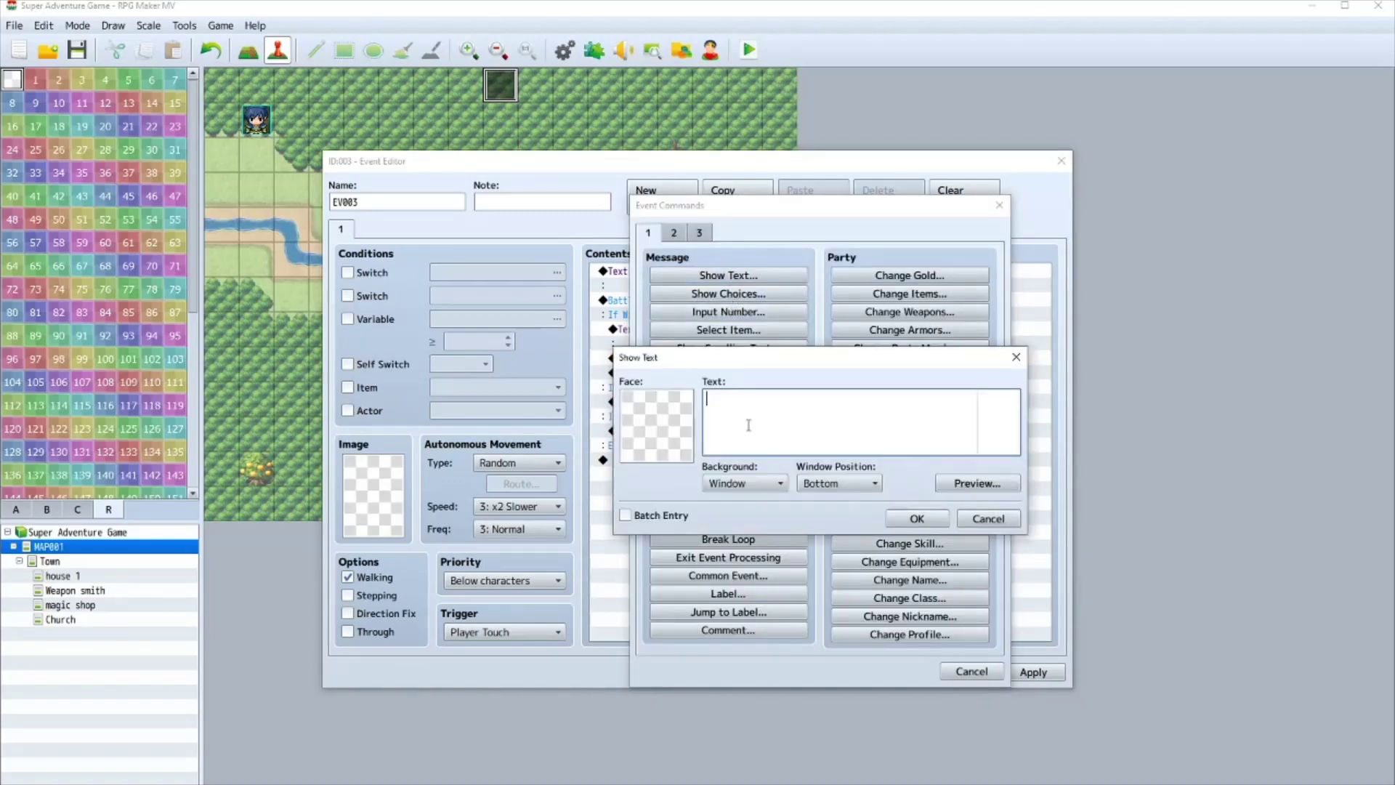
type("*")
left_click(916, 518)
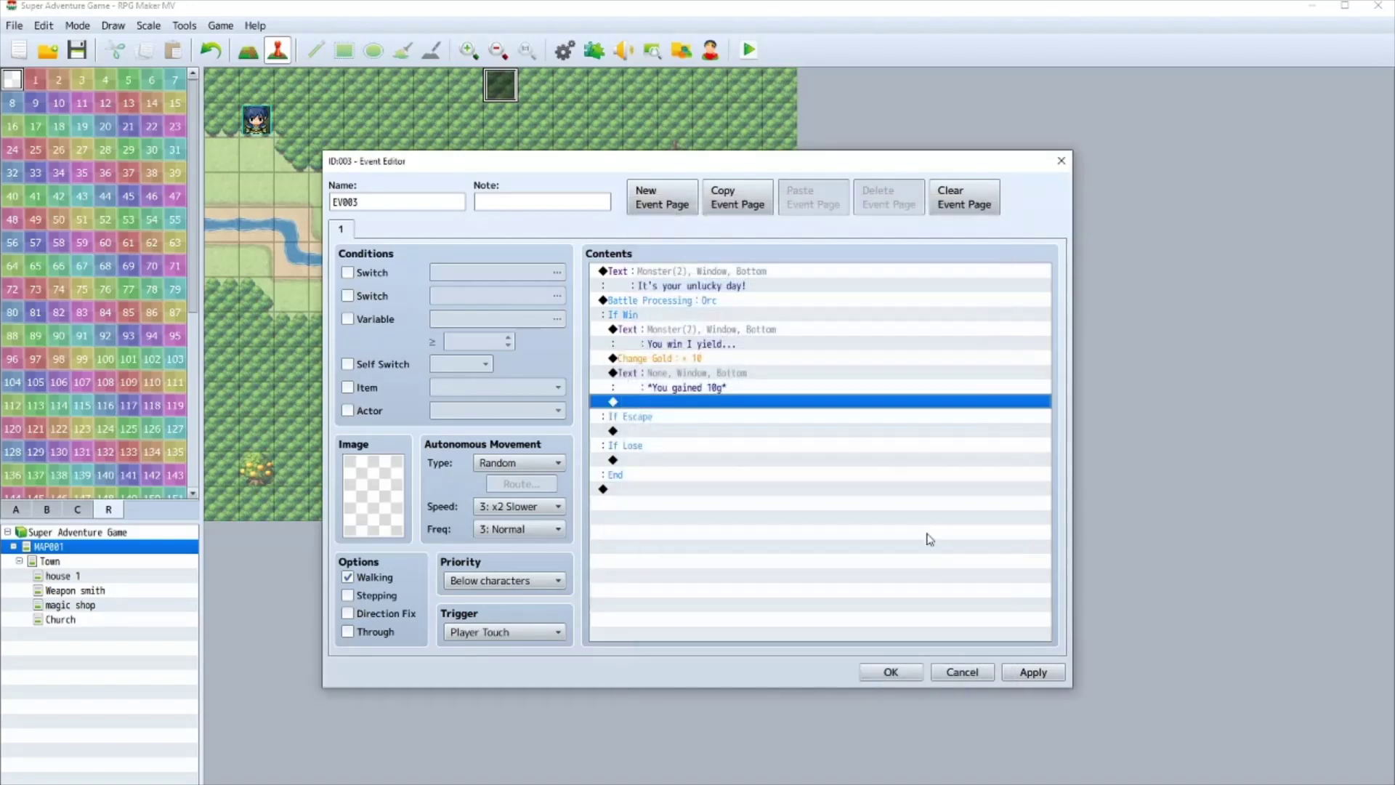
- Add the message "Darn where'd he go?" with the orc face from the Monster set to the If Escape branch
double_click(637, 434)
left_click(718, 275)
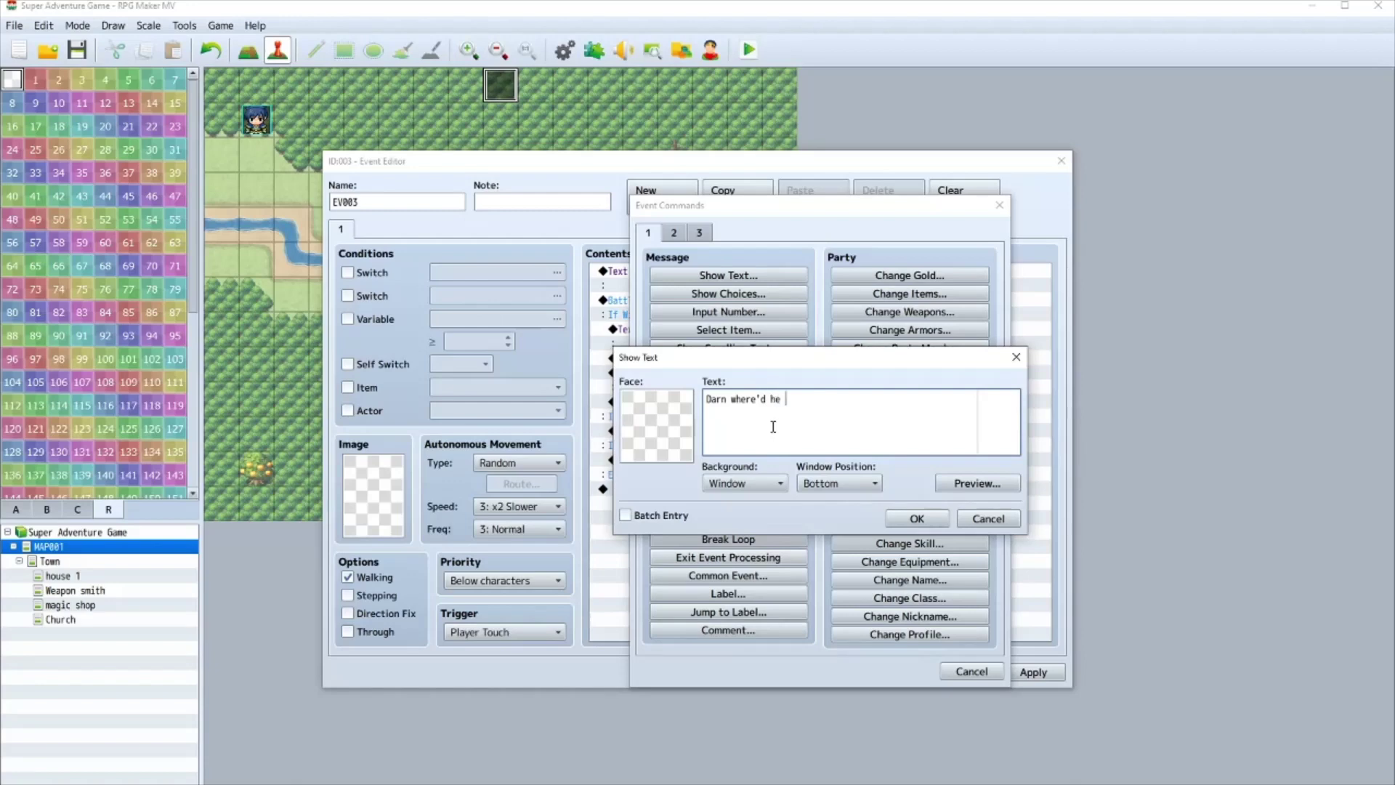
double_click(645, 432)
left_click(623, 389)
double_click(759, 363)
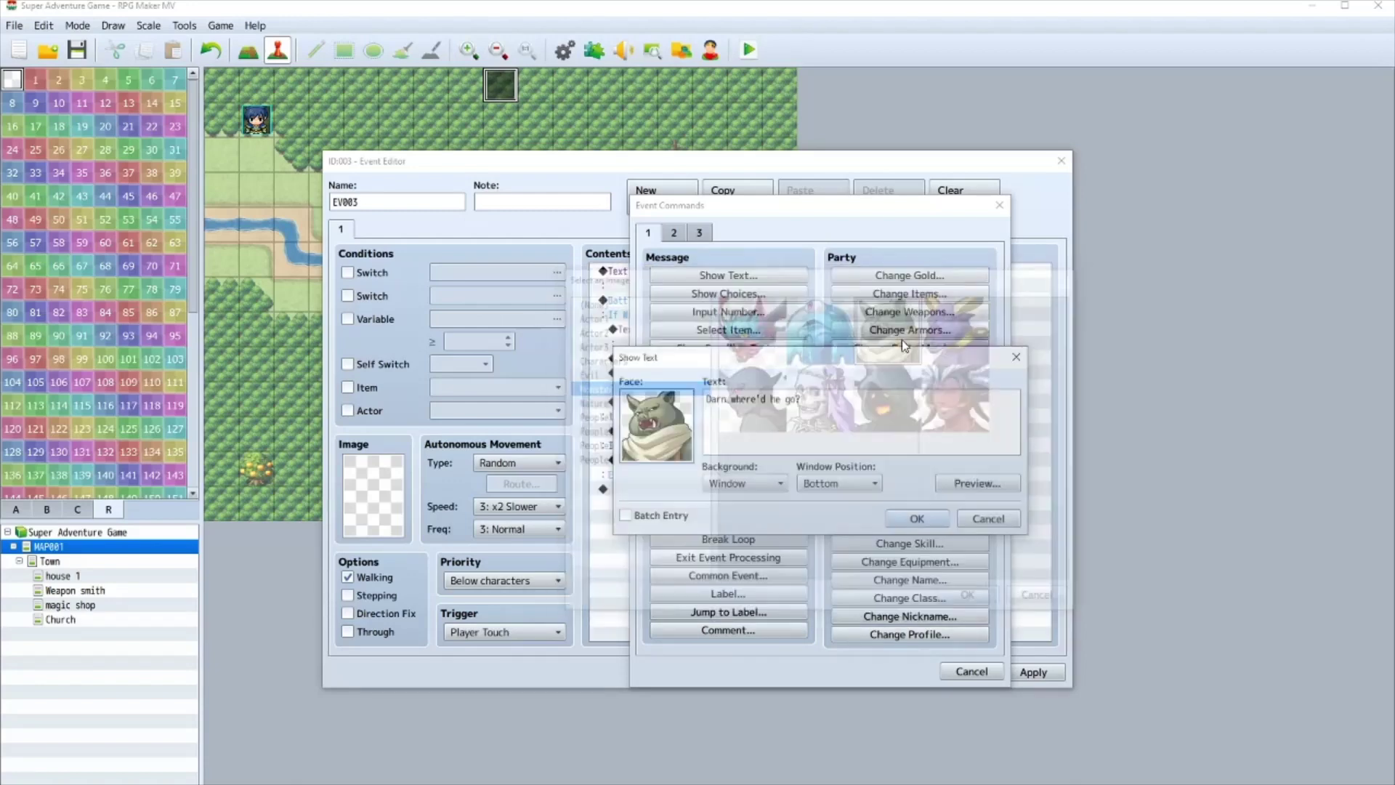
type("Darn where'd he go?")
left_click(912, 516)
- Add the message "HAHA free loot for me!" with the Monster set's orc face to the If Lose branch and save the event
double_click(629, 489)
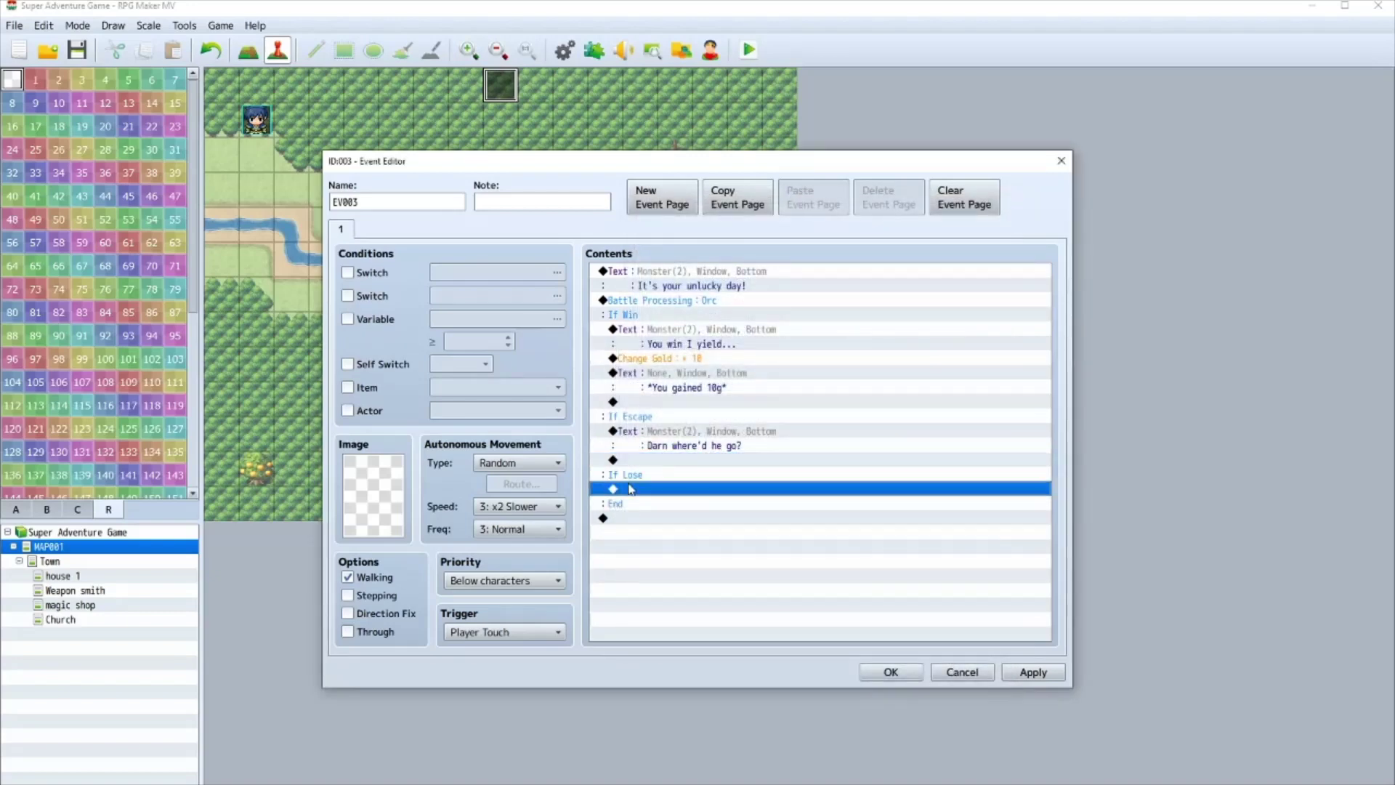
left_click(720, 276)
double_click(687, 431)
left_click(623, 373)
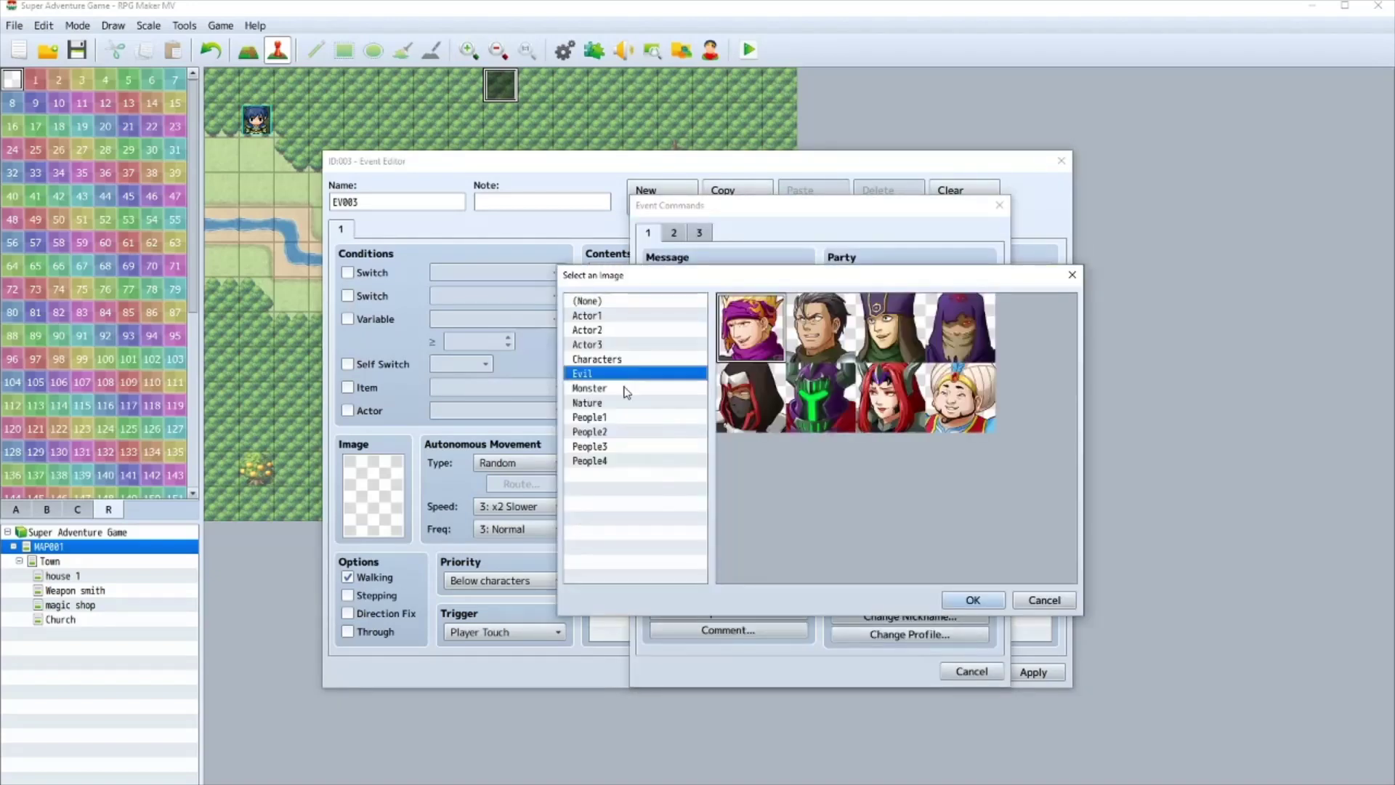
left_click(623, 388)
double_click(900, 341)
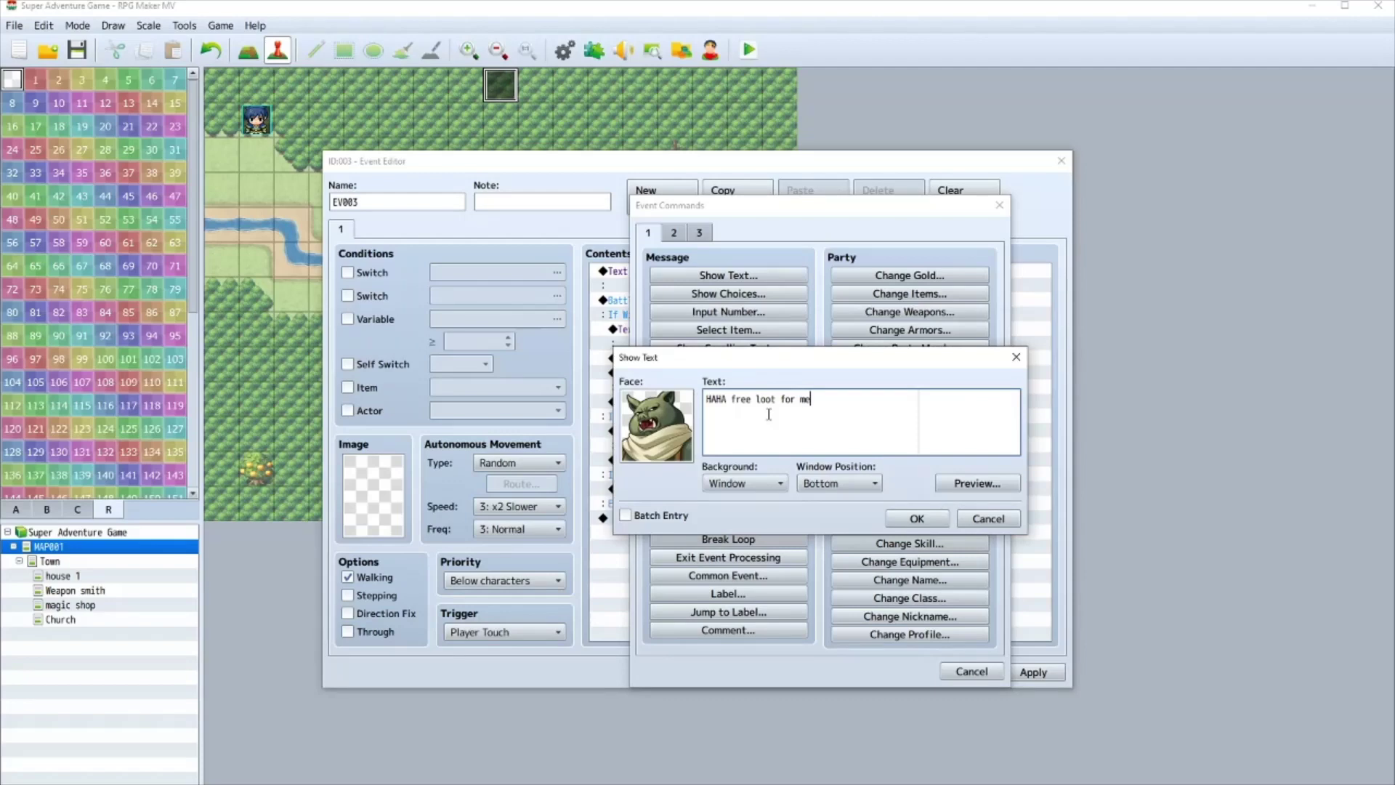
left_click(936, 524)
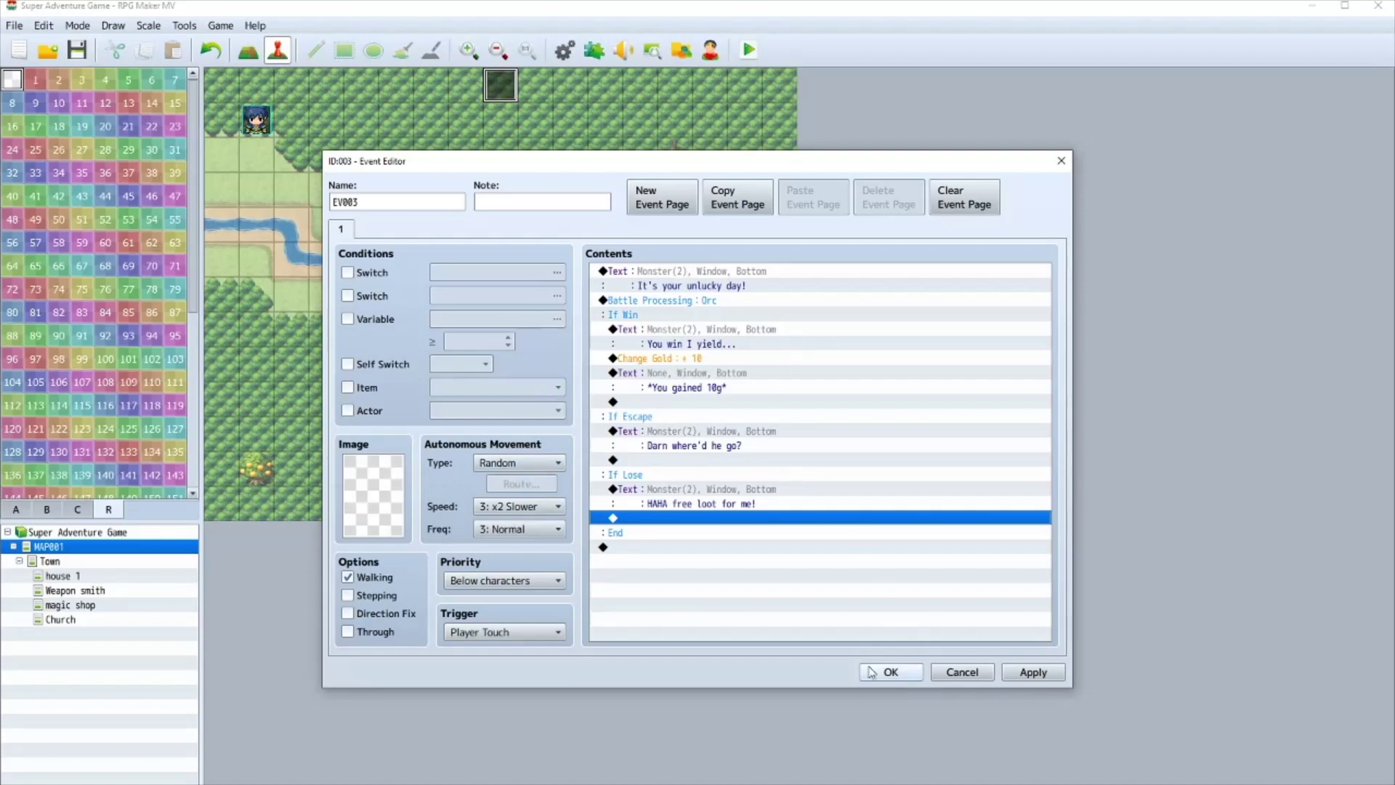
left_click(891, 672)
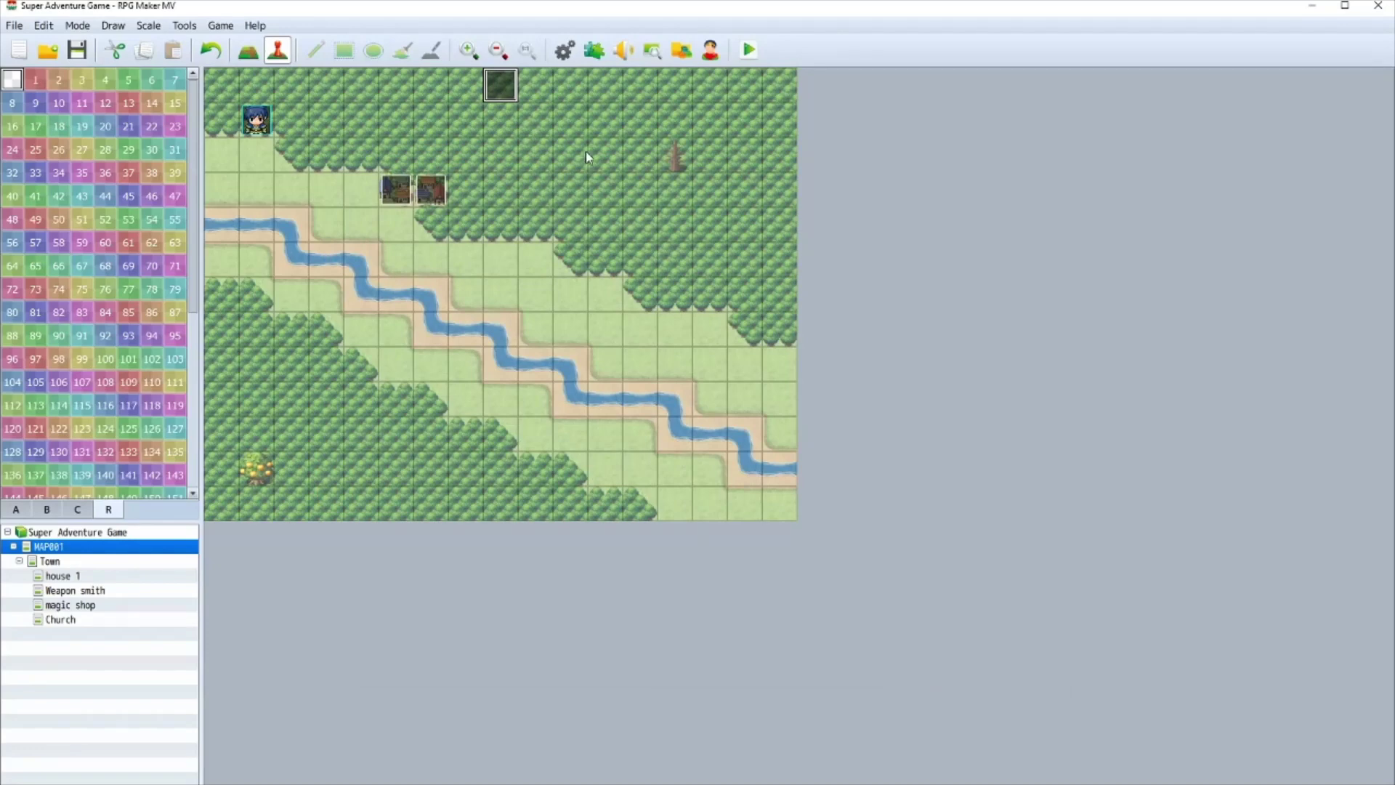
- Set the Max HP of the enemy 0003 Orc to 75 in the database
left_click(565, 51)
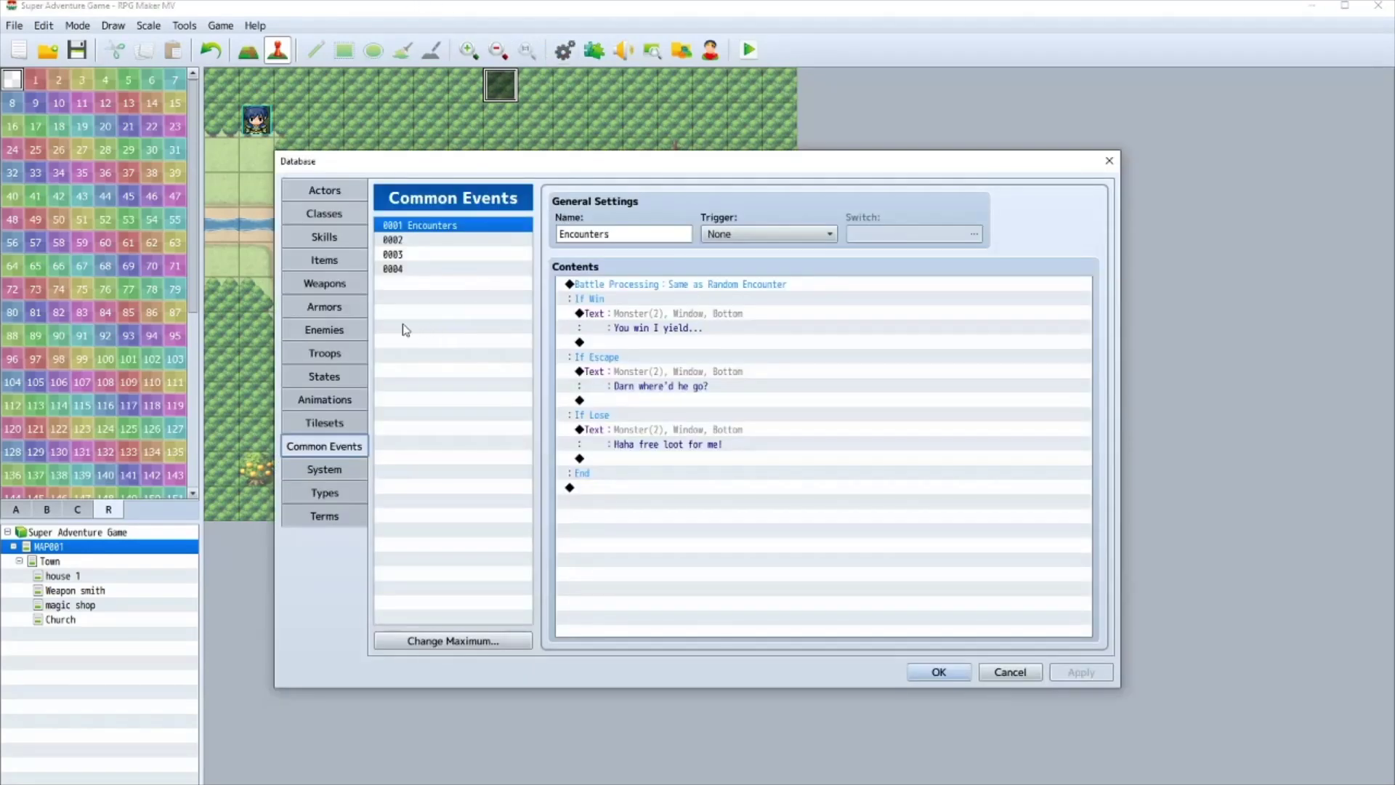
left_click(340, 327)
left_click(443, 254)
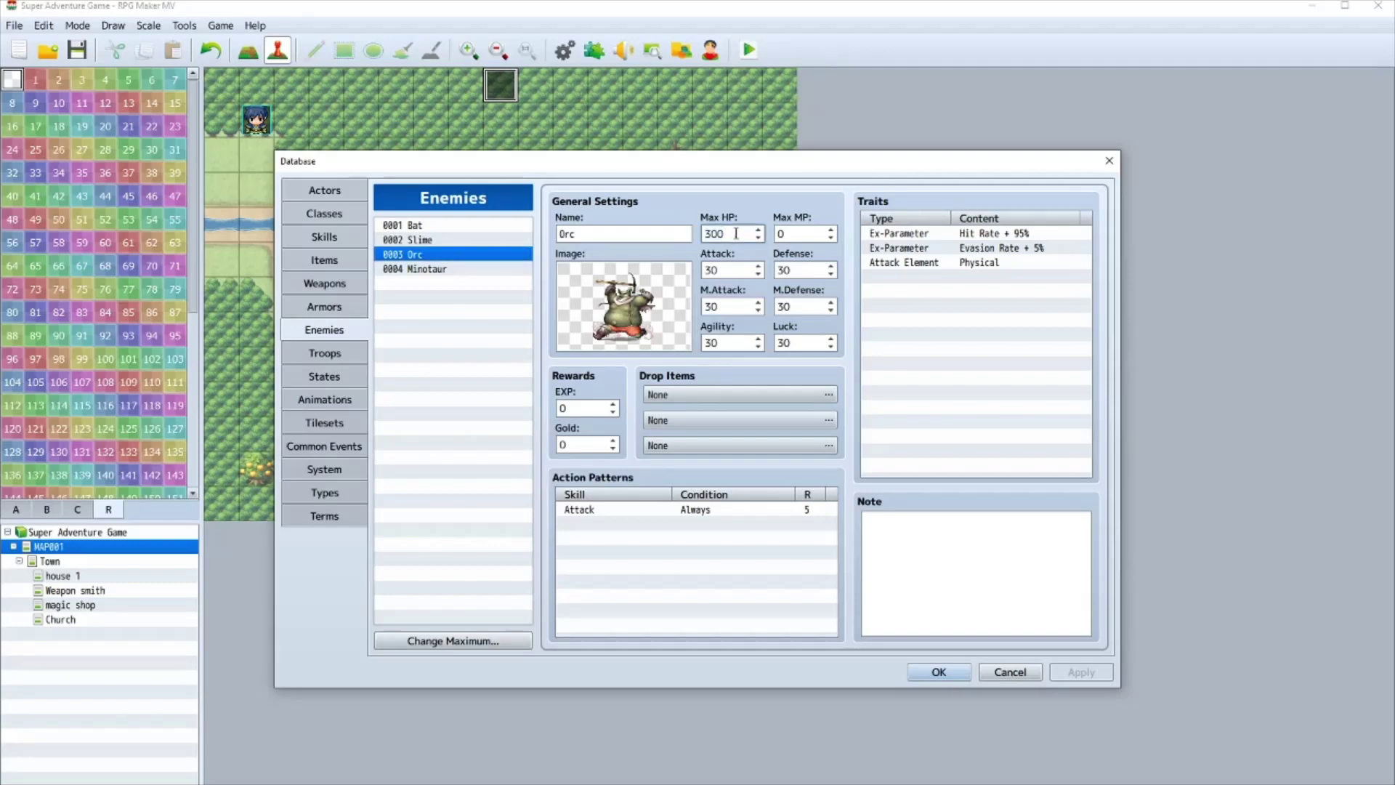
left_click_drag(742, 230, 698, 231)
key("BackSpace")
type("1")
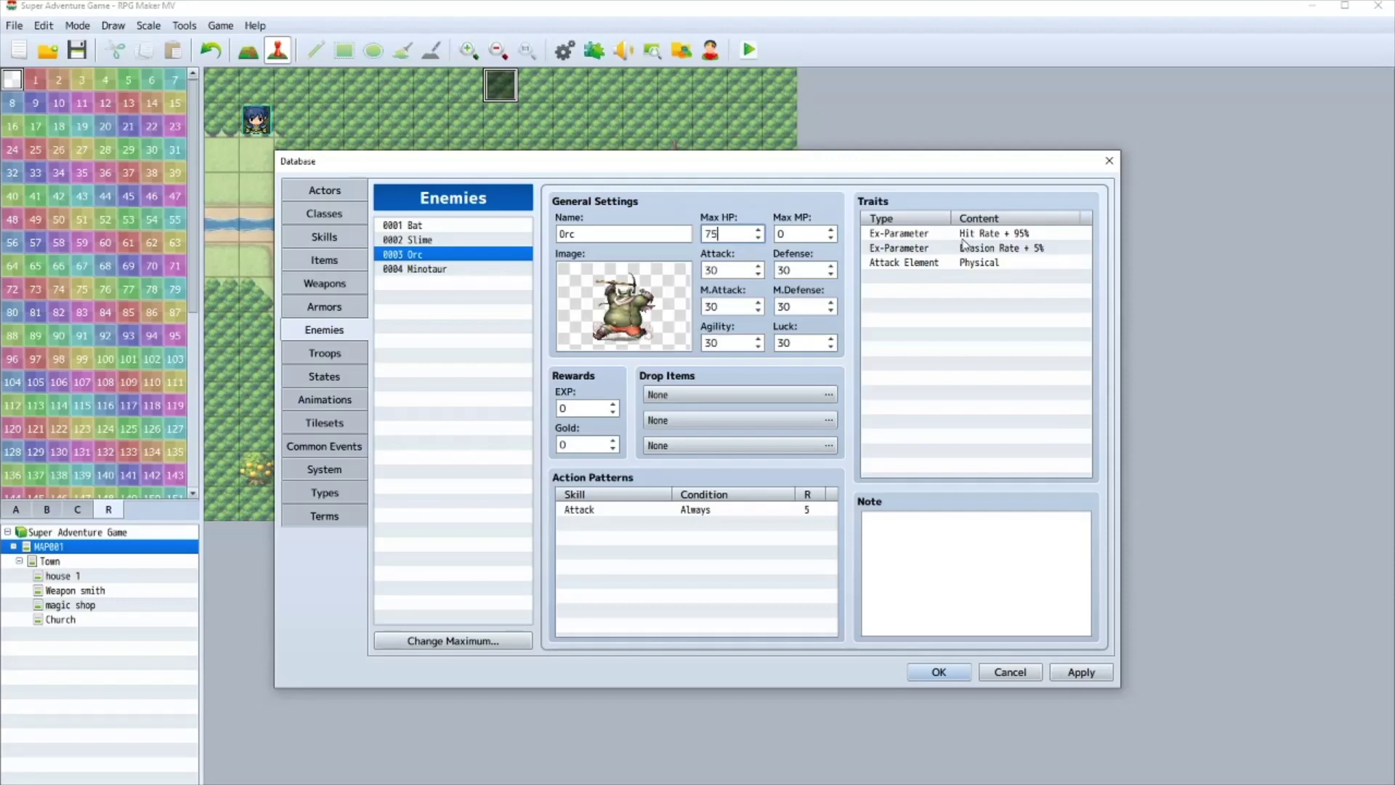
- Lower the Orc's stats to Attack 10, Luck 5 and Agility 5
double_click(731, 271)
type("1")
double_click(790, 342)
key("BackSpace")
double_click(735, 344)
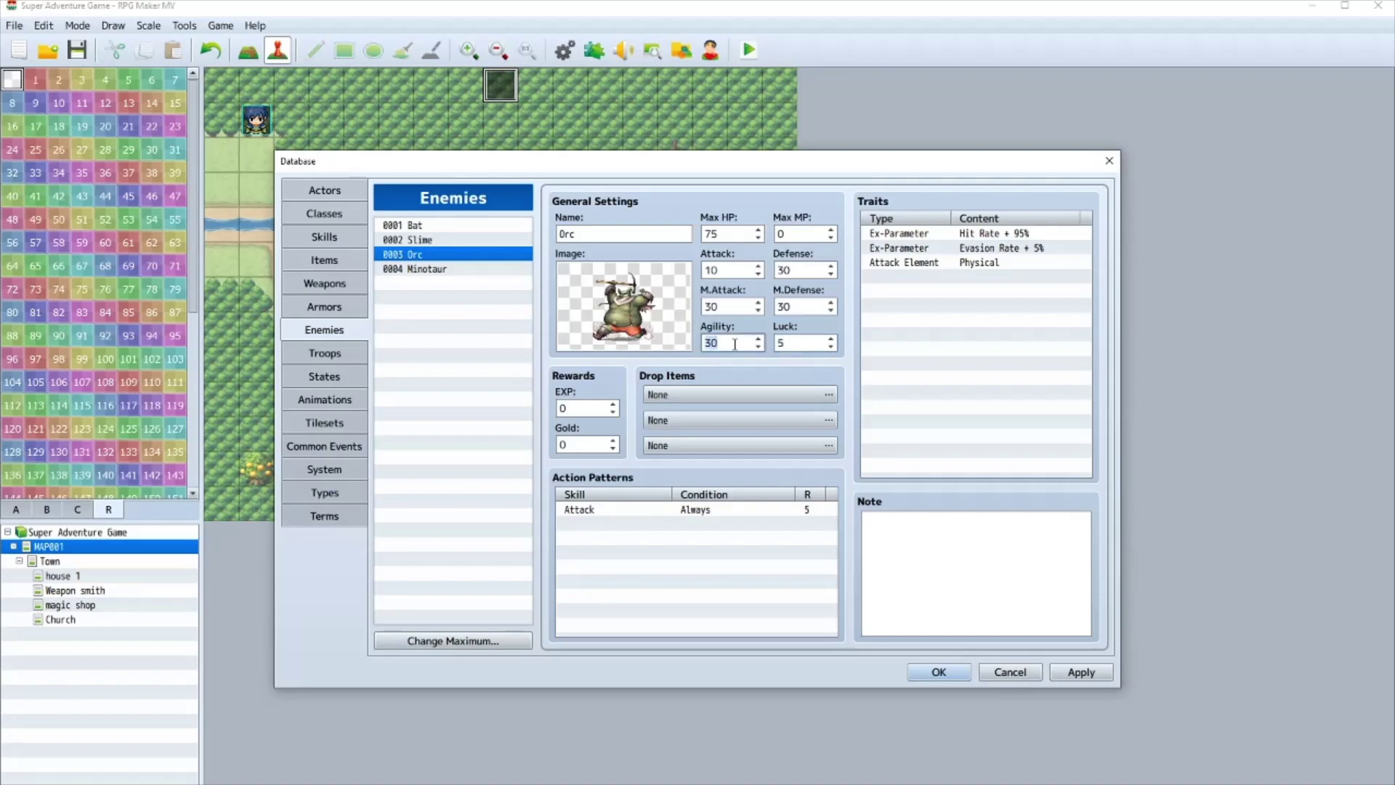
type("5")
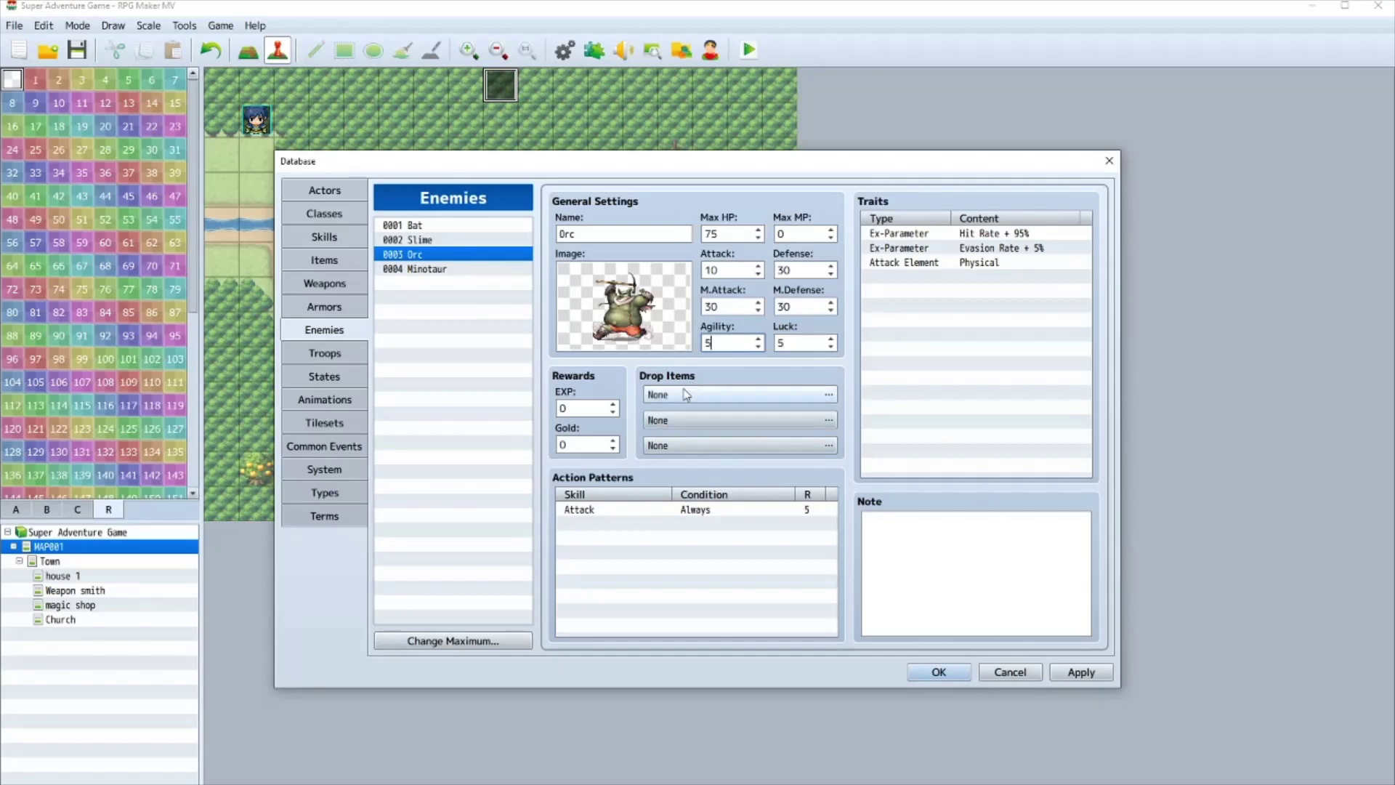
- Set the Orc's rewards to 10 Gold and 30 EXP and confirm the database changes
left_click(587, 448)
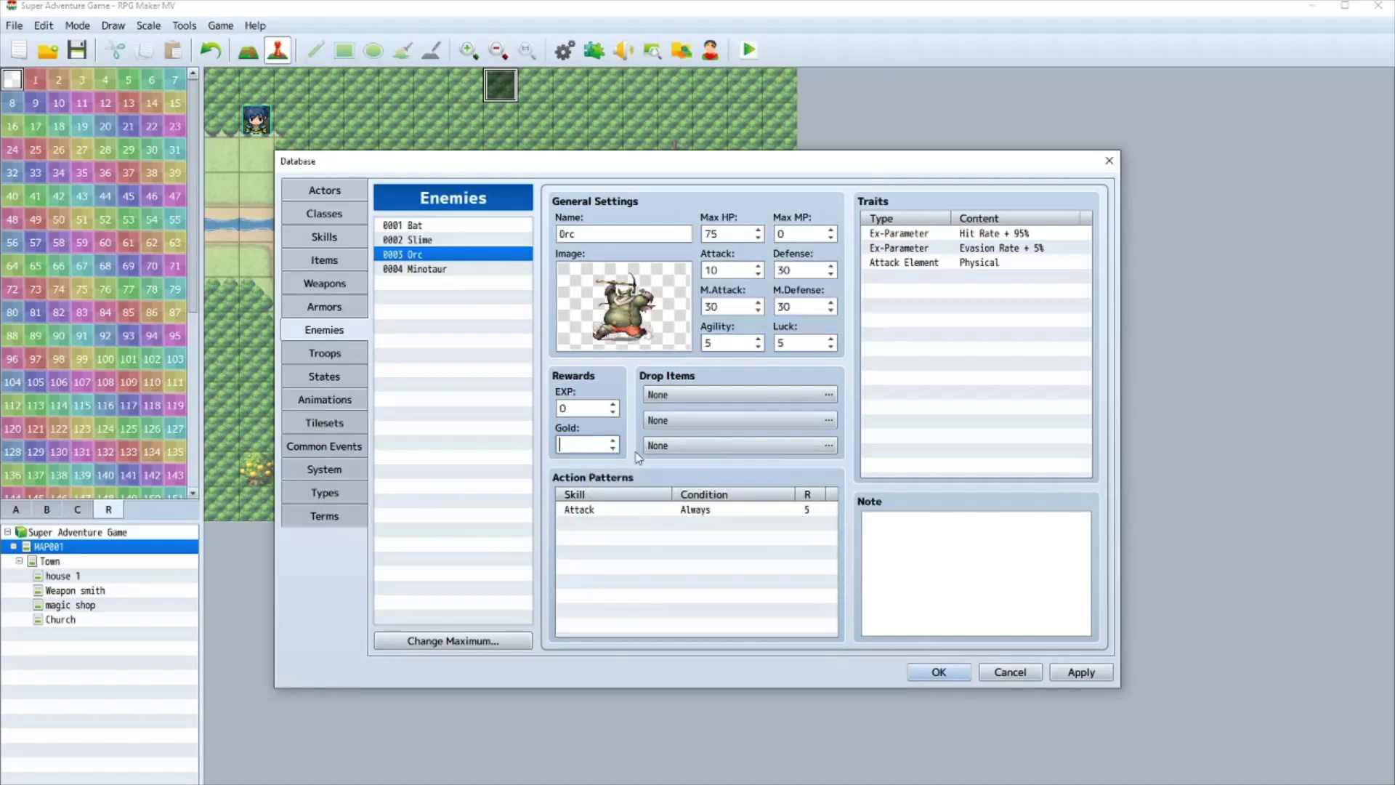
type("0")
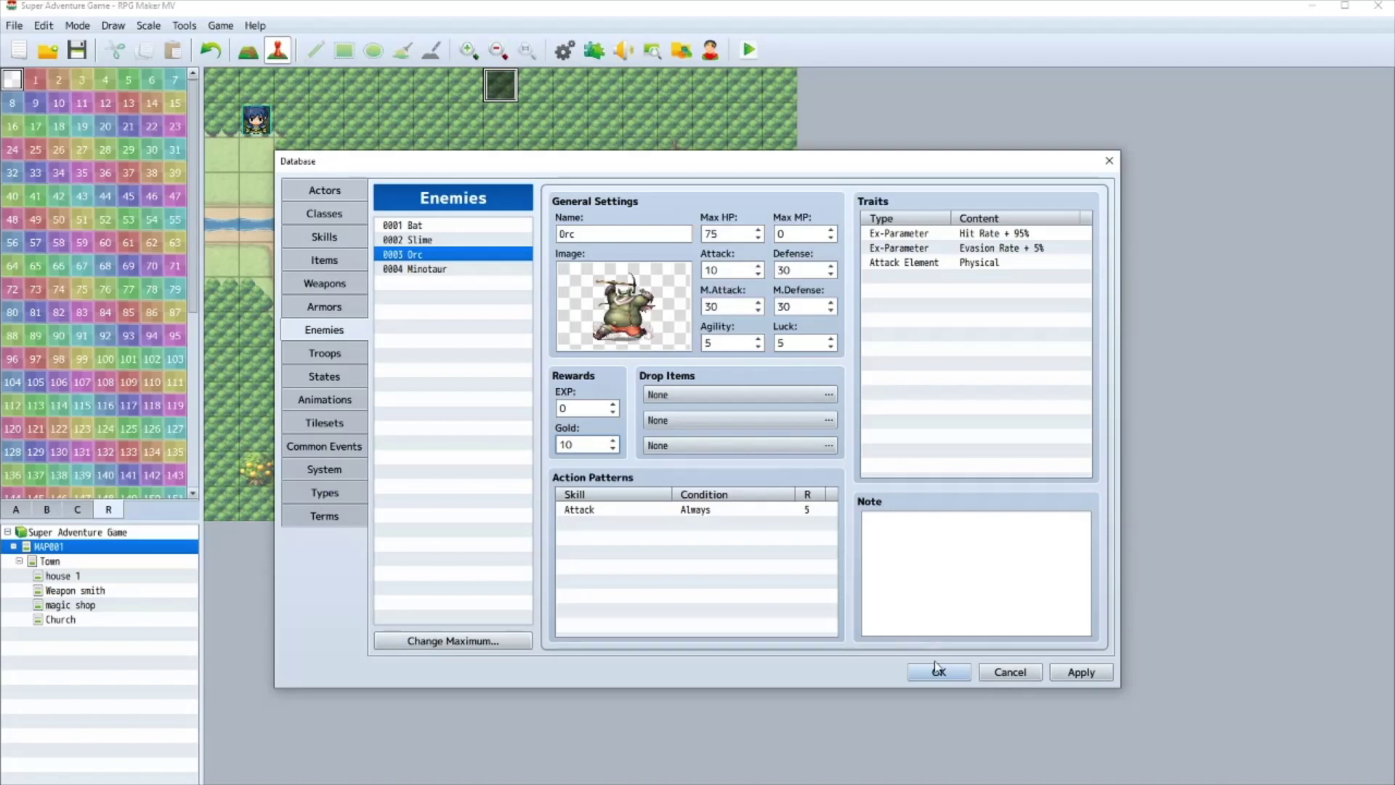
left_click(599, 405)
key("BackSpace")
type("3")
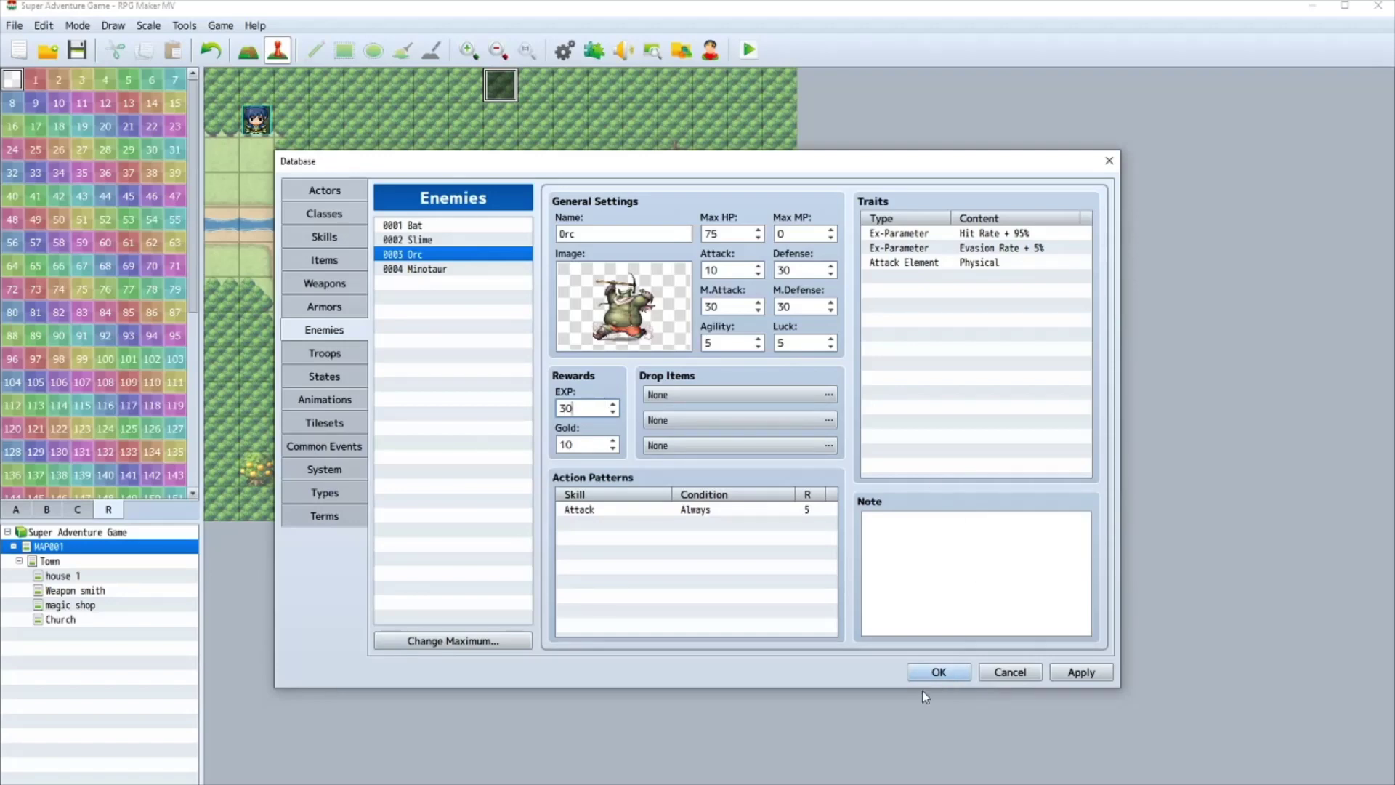
left_click(938, 673)
- Delete the Change Gold command and the "*You gained 10g*" message from the invisible event's If Win branch and save the event
double_click(507, 74)
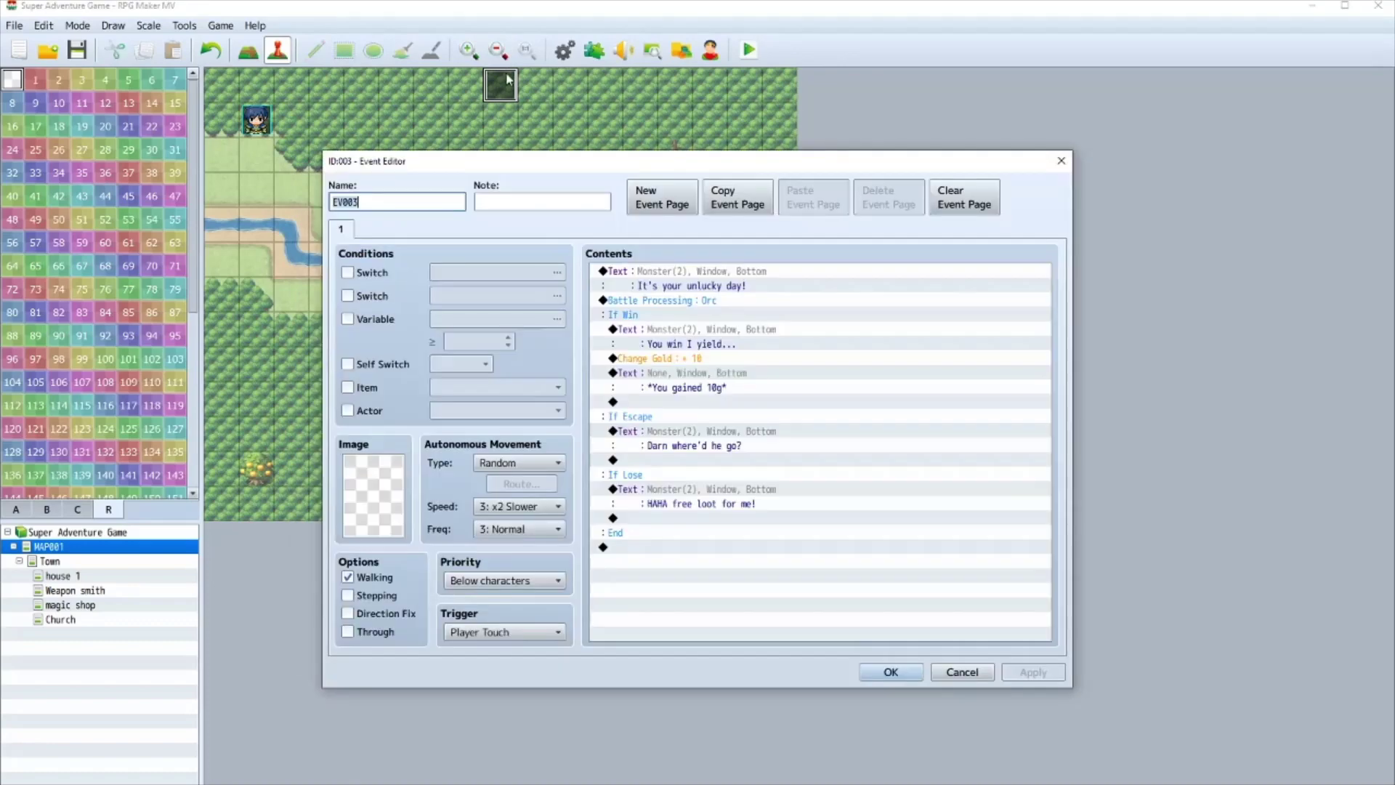
left_click(665, 359)
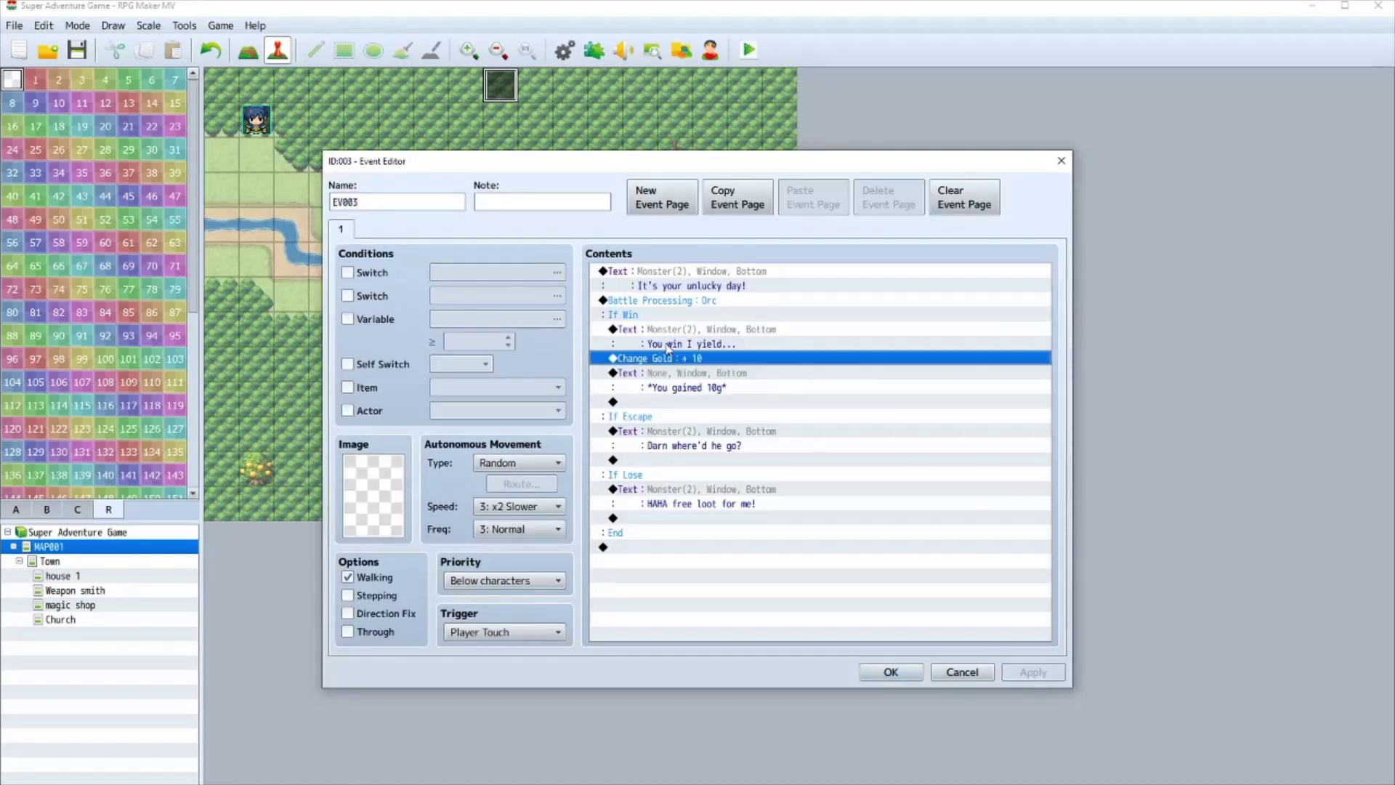
key("Delete")
key("Delete")
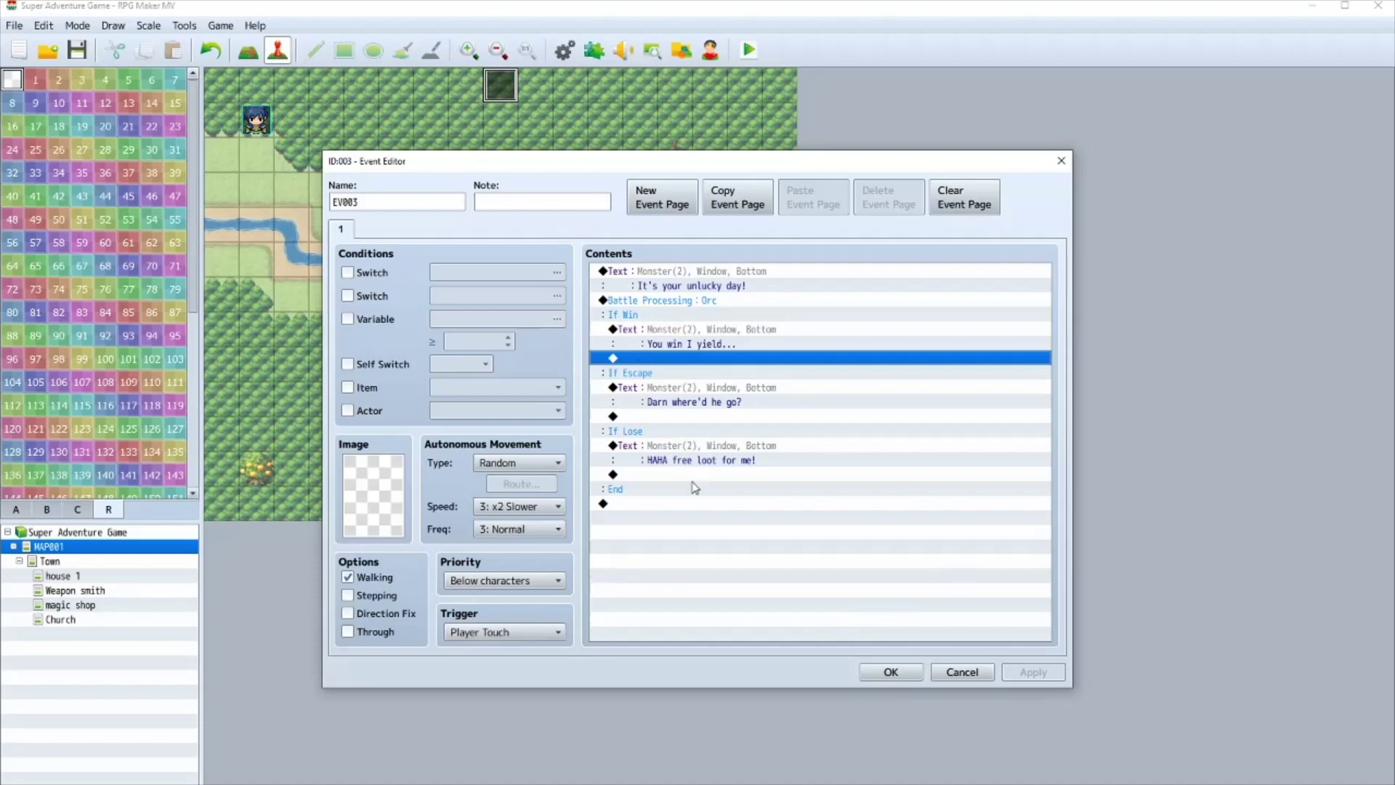
left_click(888, 669)
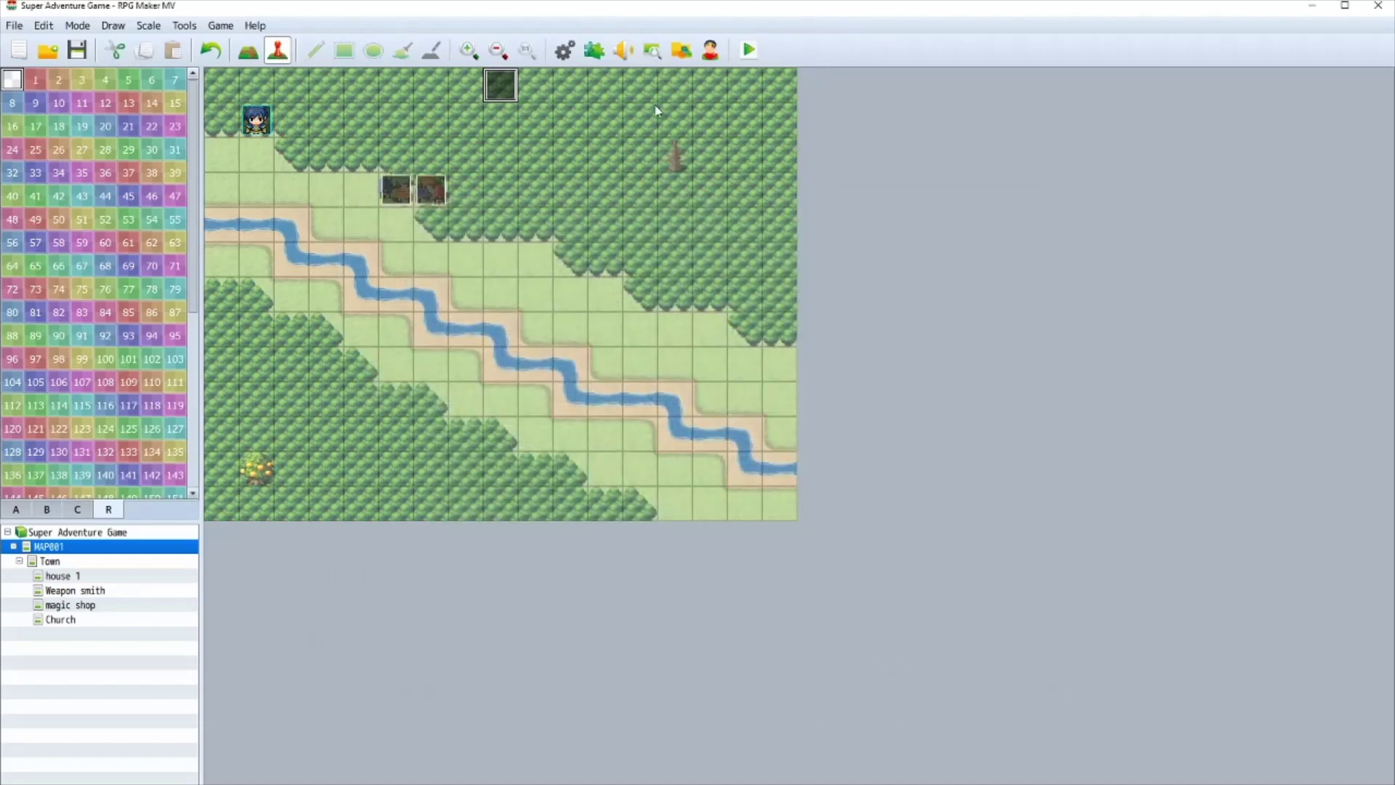
- Paste two copies of the invisible orc event into the northeastern forest, one at the map's upper edge and one below the bare tree
left_click(745, 86)
key("ctrl+v")
left_click(709, 225)
key("ctrl+v")
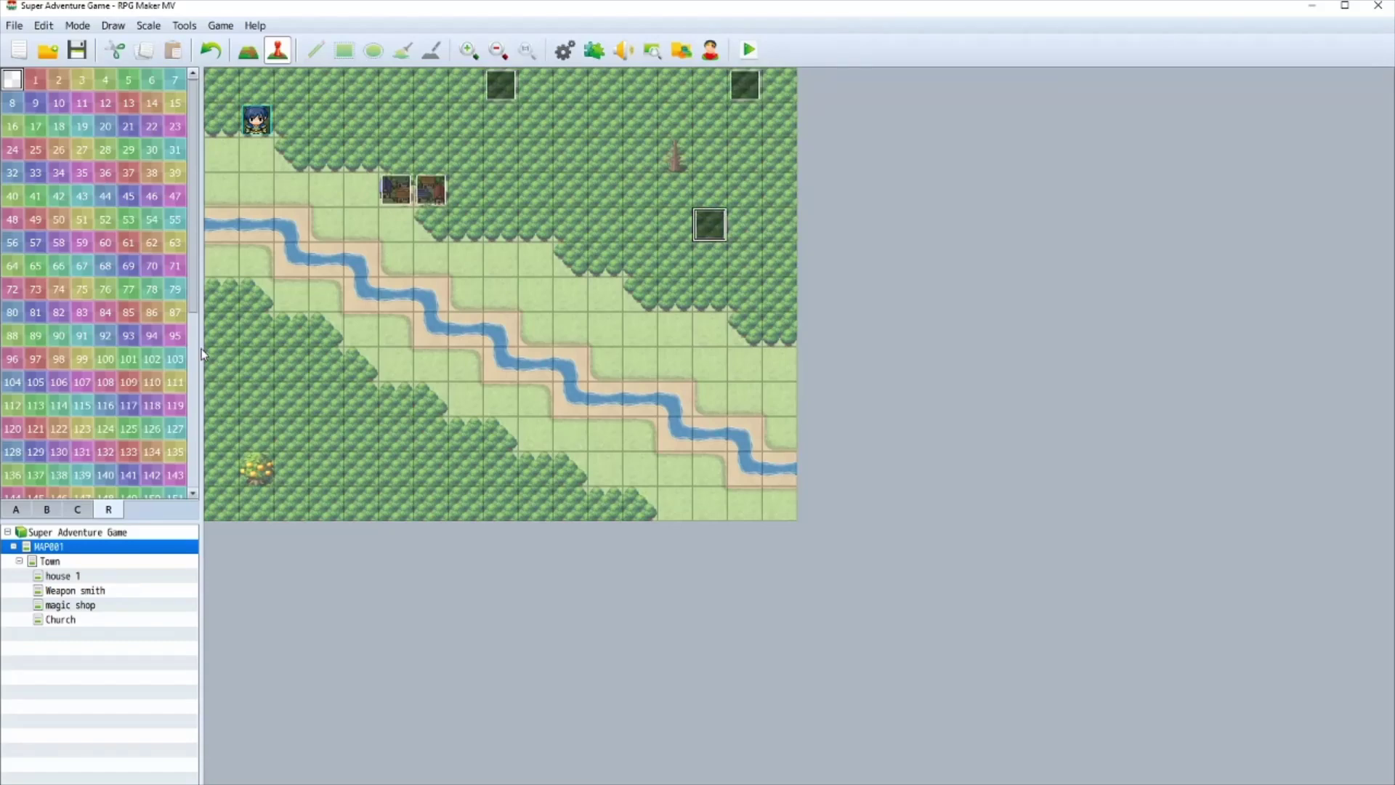
- Paste three spaced-out copies of the orc event in the southwestern forest: at the west edge, northeast of the yellow tree, and at the southern edge
left_click(222, 329)
key("ctrl+v")
left_click(291, 399)
key("ctrl+v")
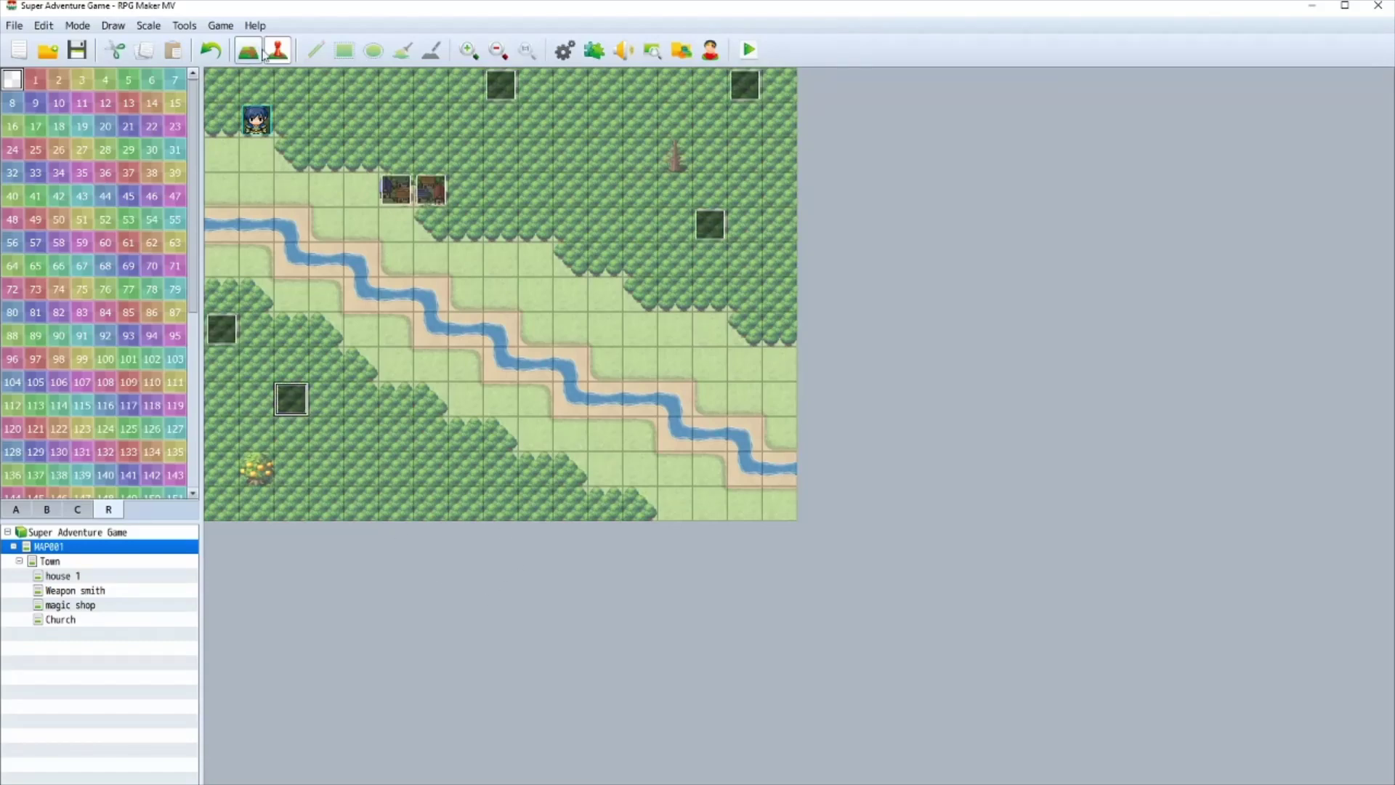
key("Delete")
left_click(330, 400)
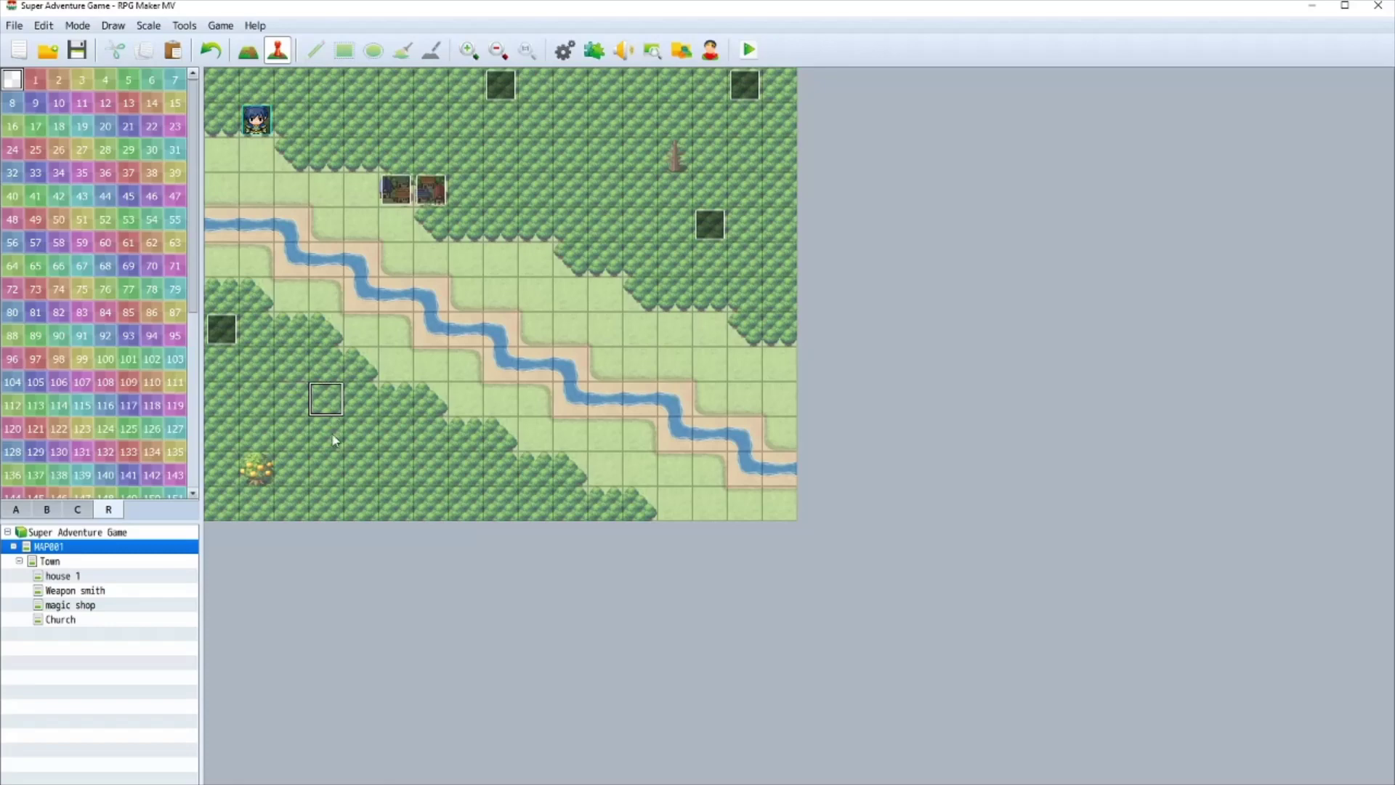
key("ctrl+v")
left_click(502, 512)
key("ctrl+v")
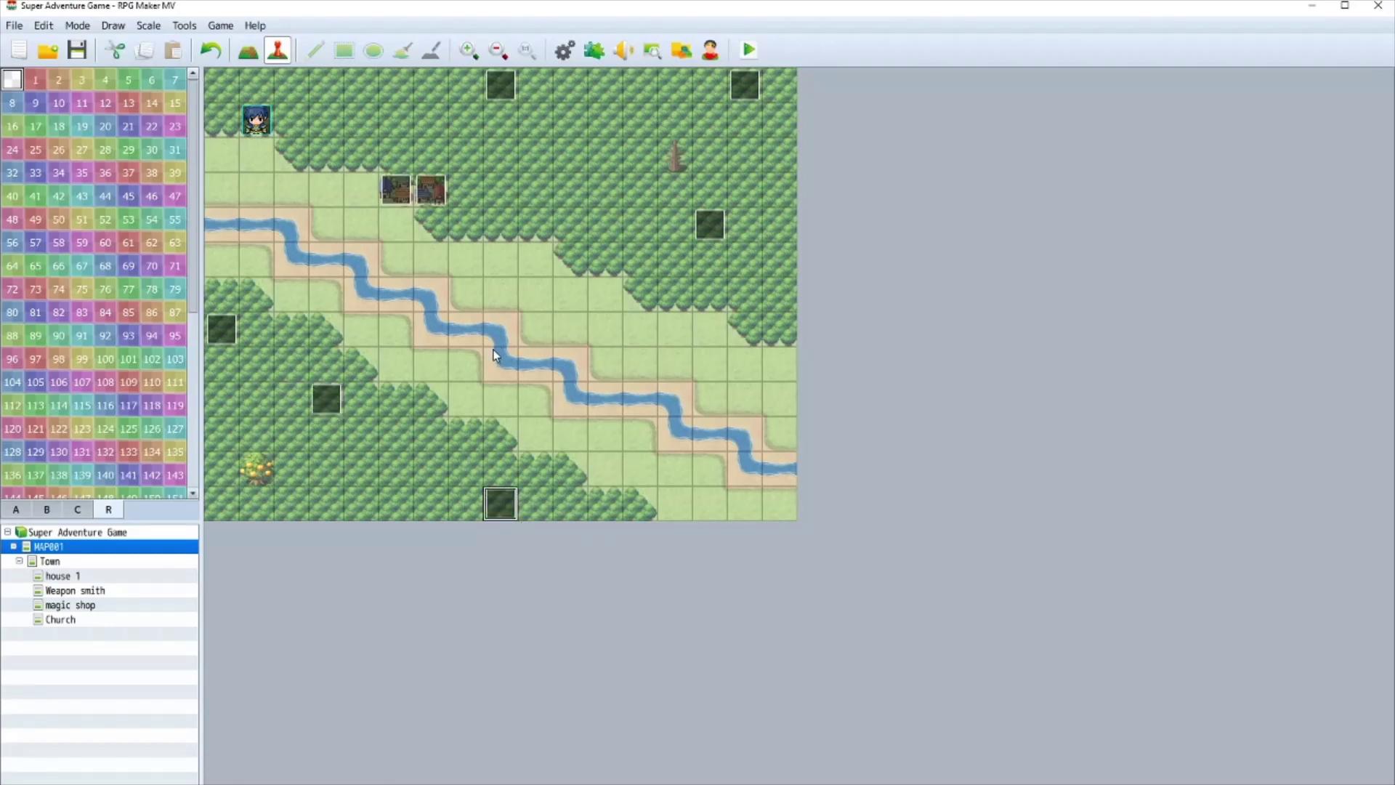
- Save the game and start a new playtest, walking the hero east through the forest until the orc event's message triggers
left_click(748, 50)
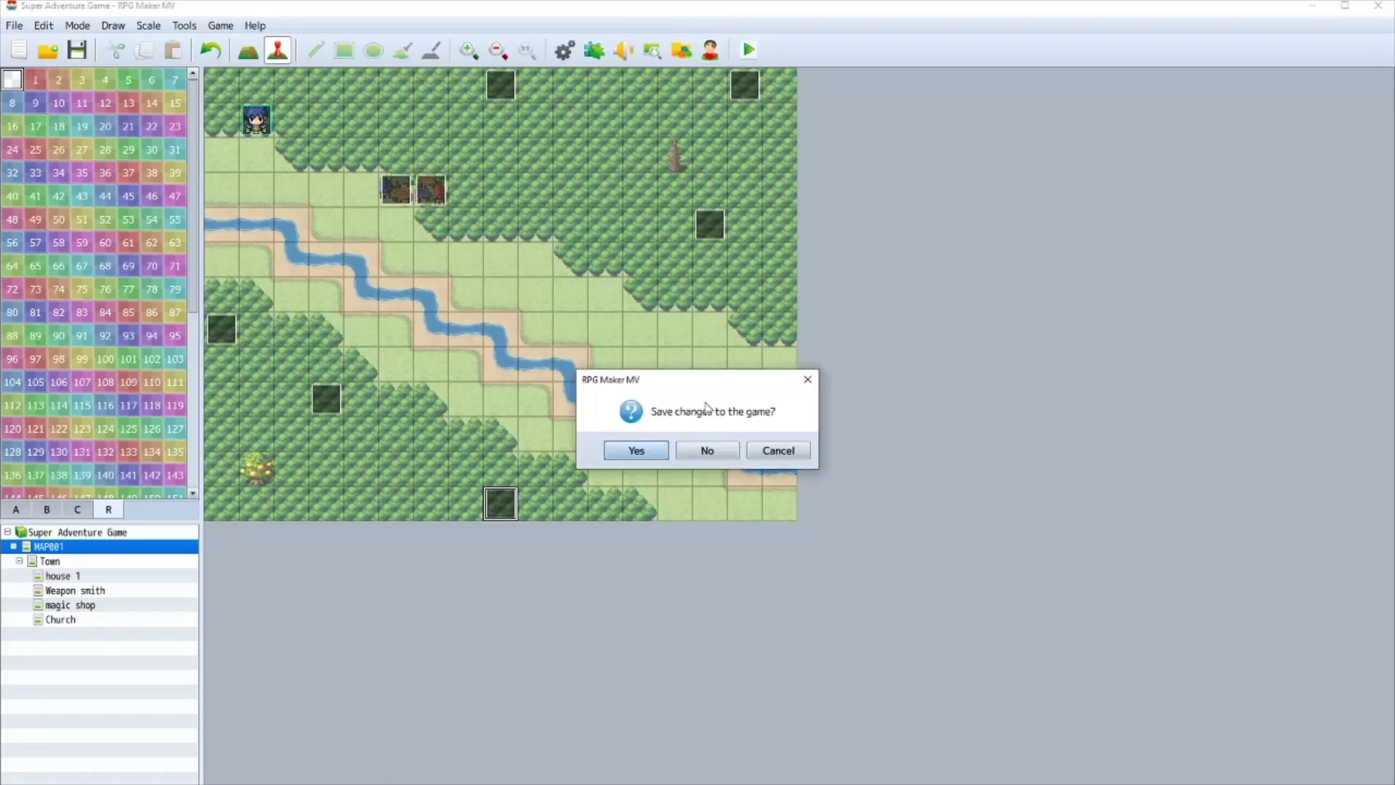
left_click(636, 449)
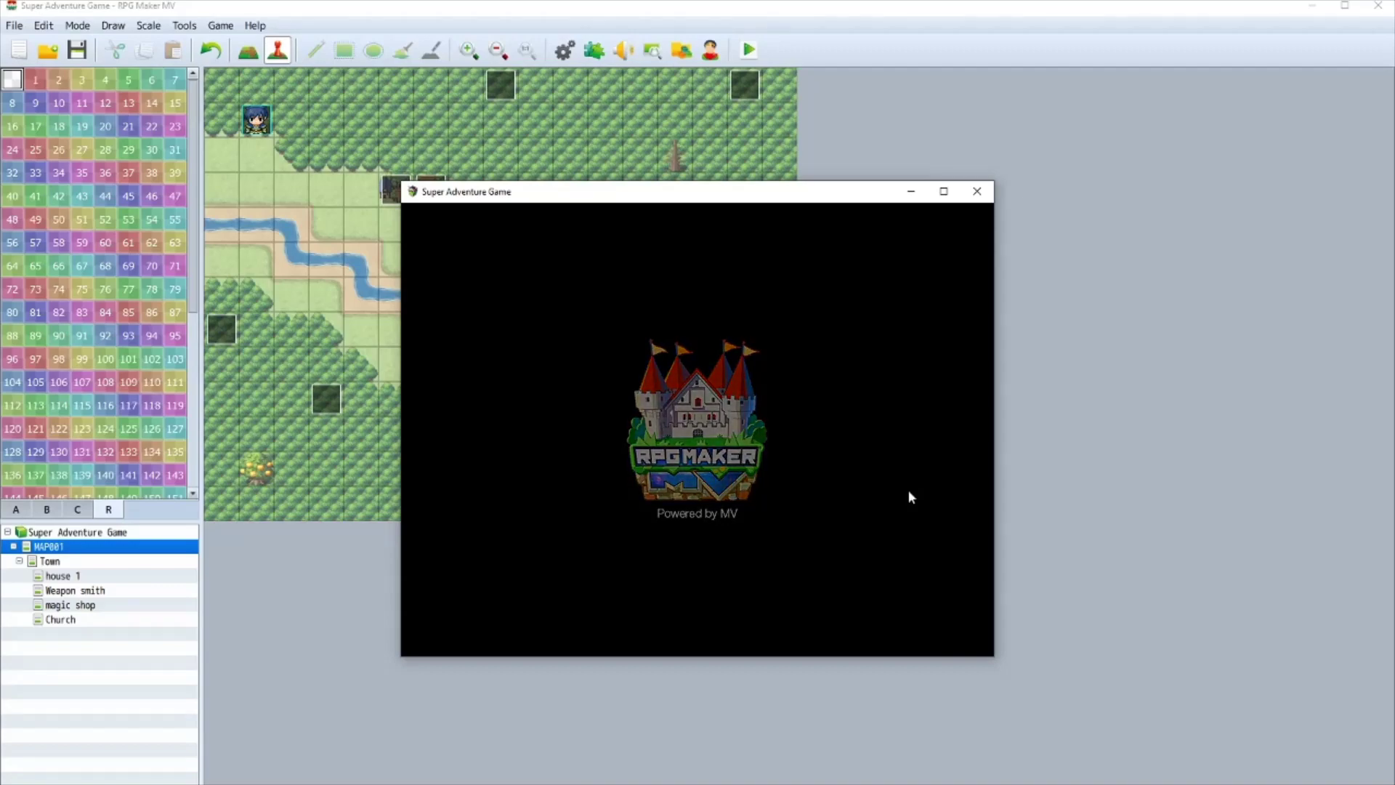
key("Return")
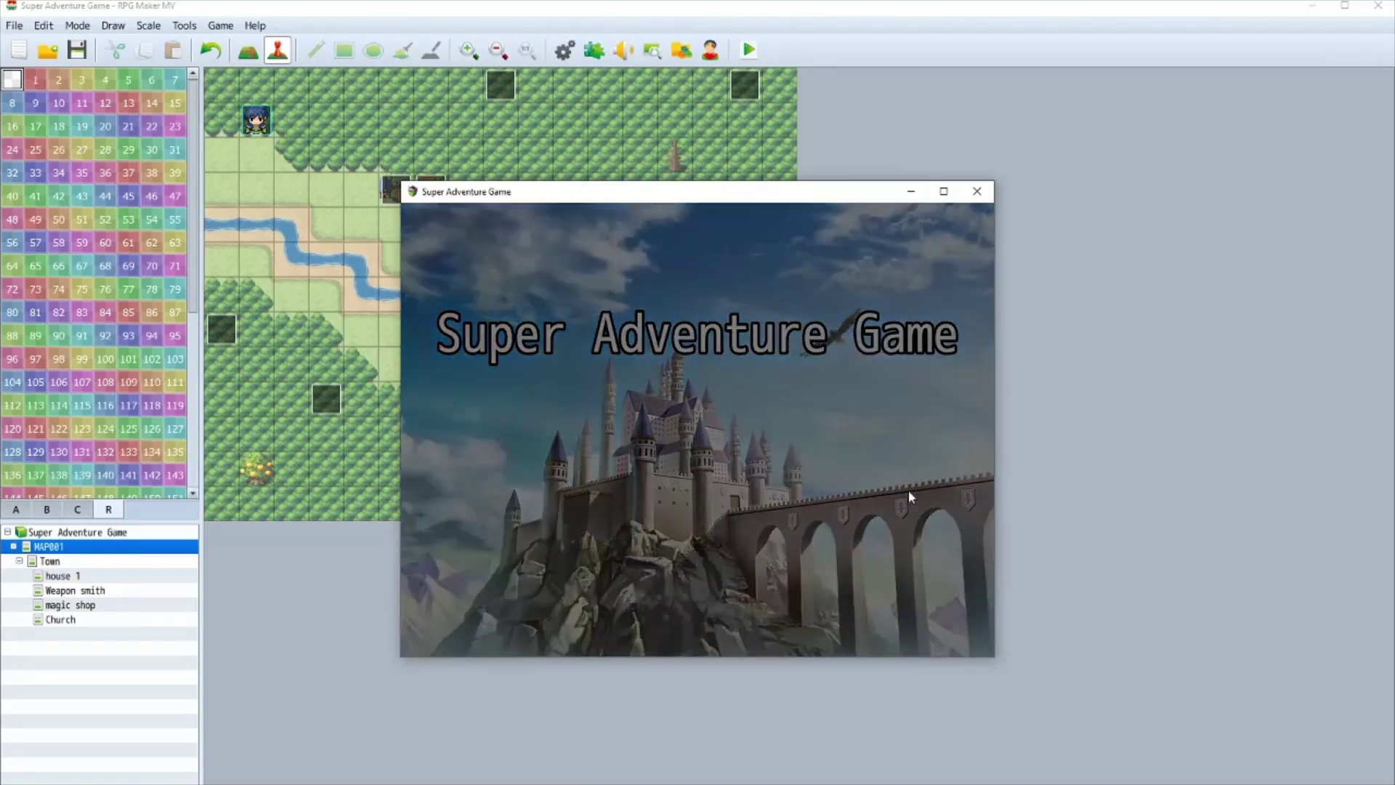
key("Right")
key("Right")
key("Right")
key("Right")
key("Right")
key("Right")
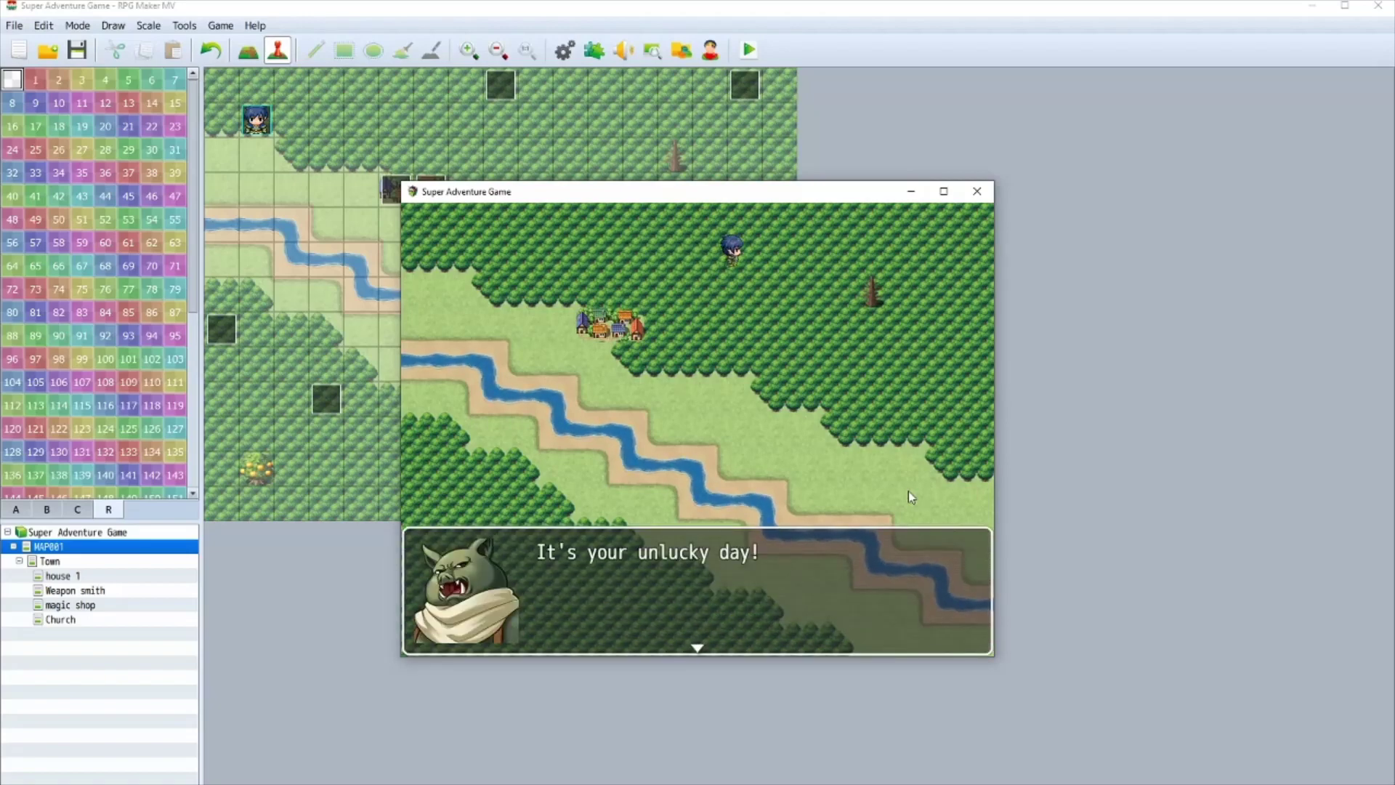
- Fight the Orc in the playtest, attacking it each turn until the battle ends
key("Return")
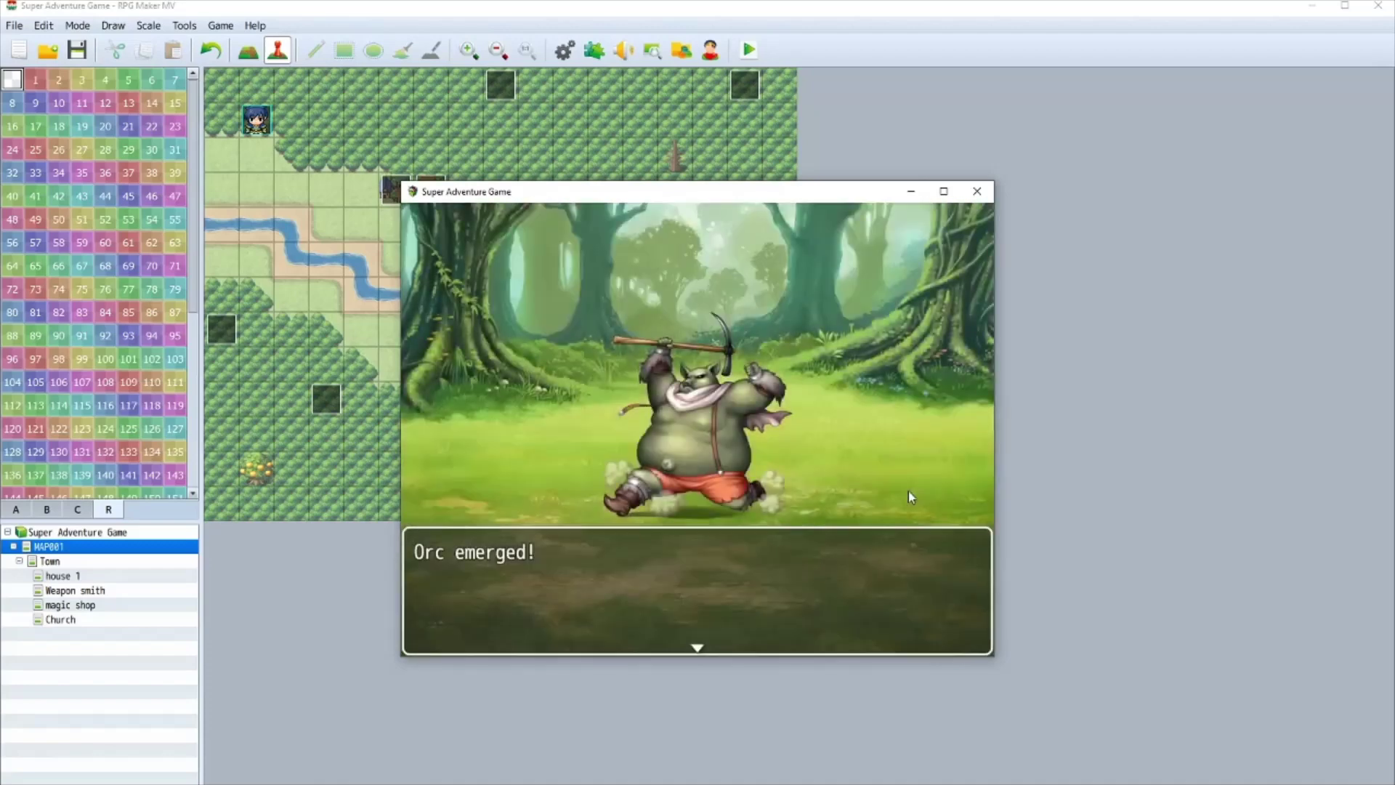
key("Return")
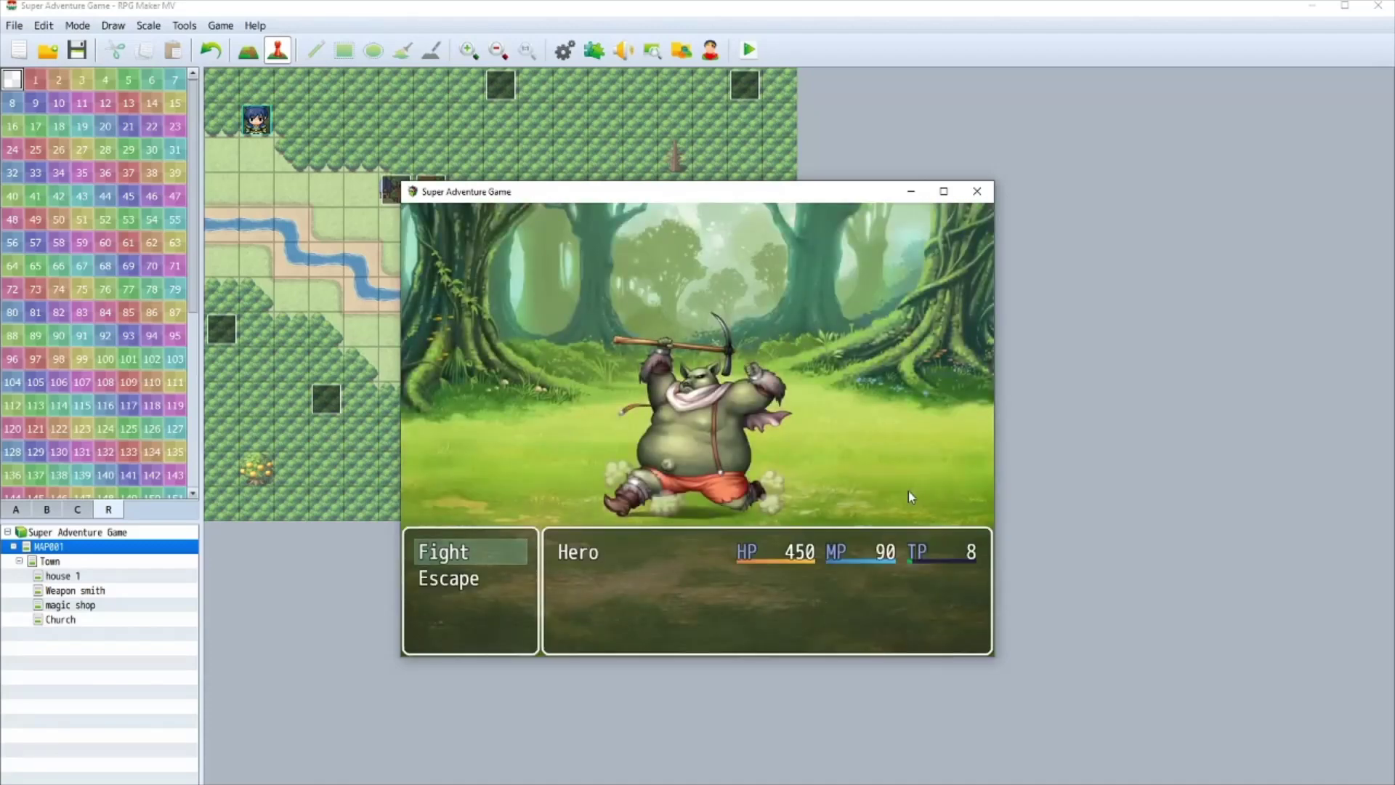
key("Return")
key("Return")
key("Return")
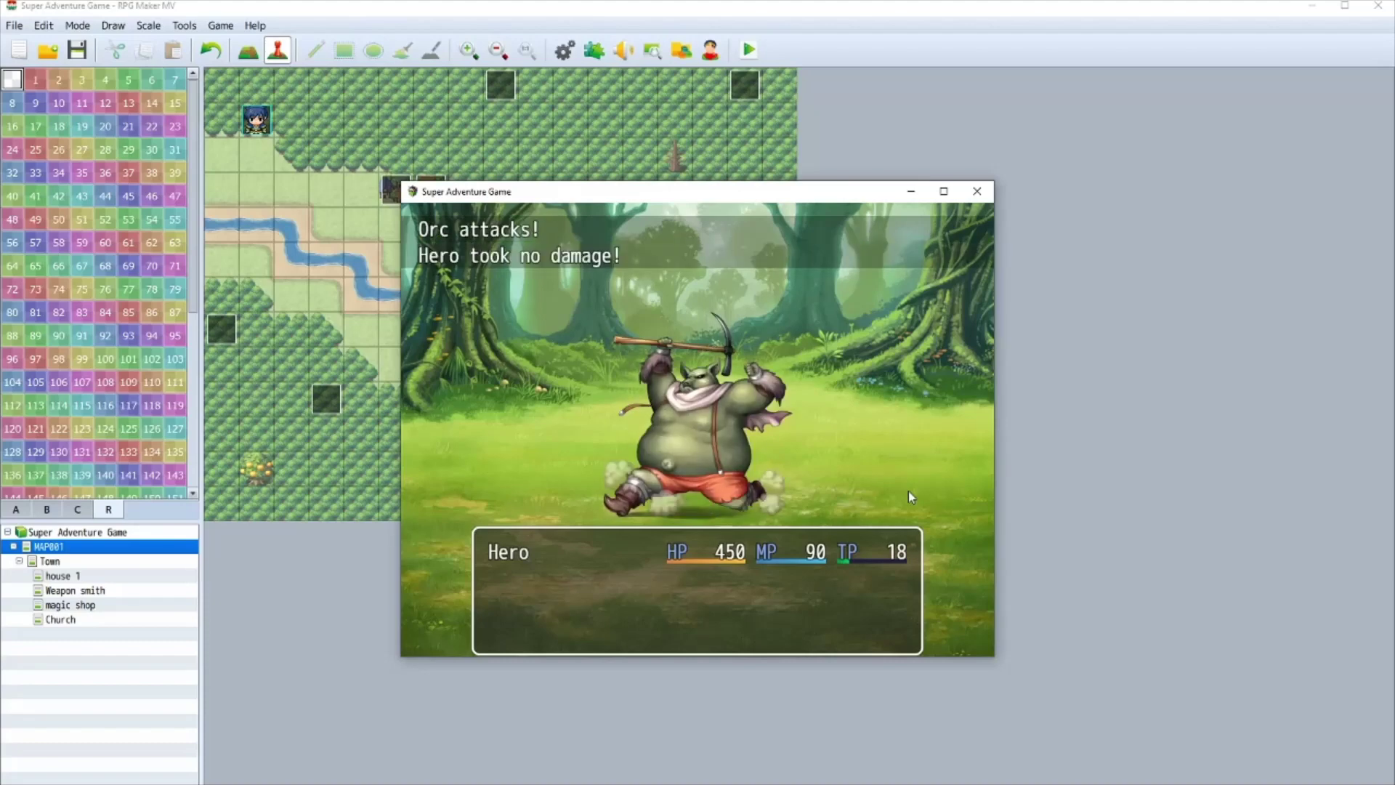
key("Return")
key("Return")
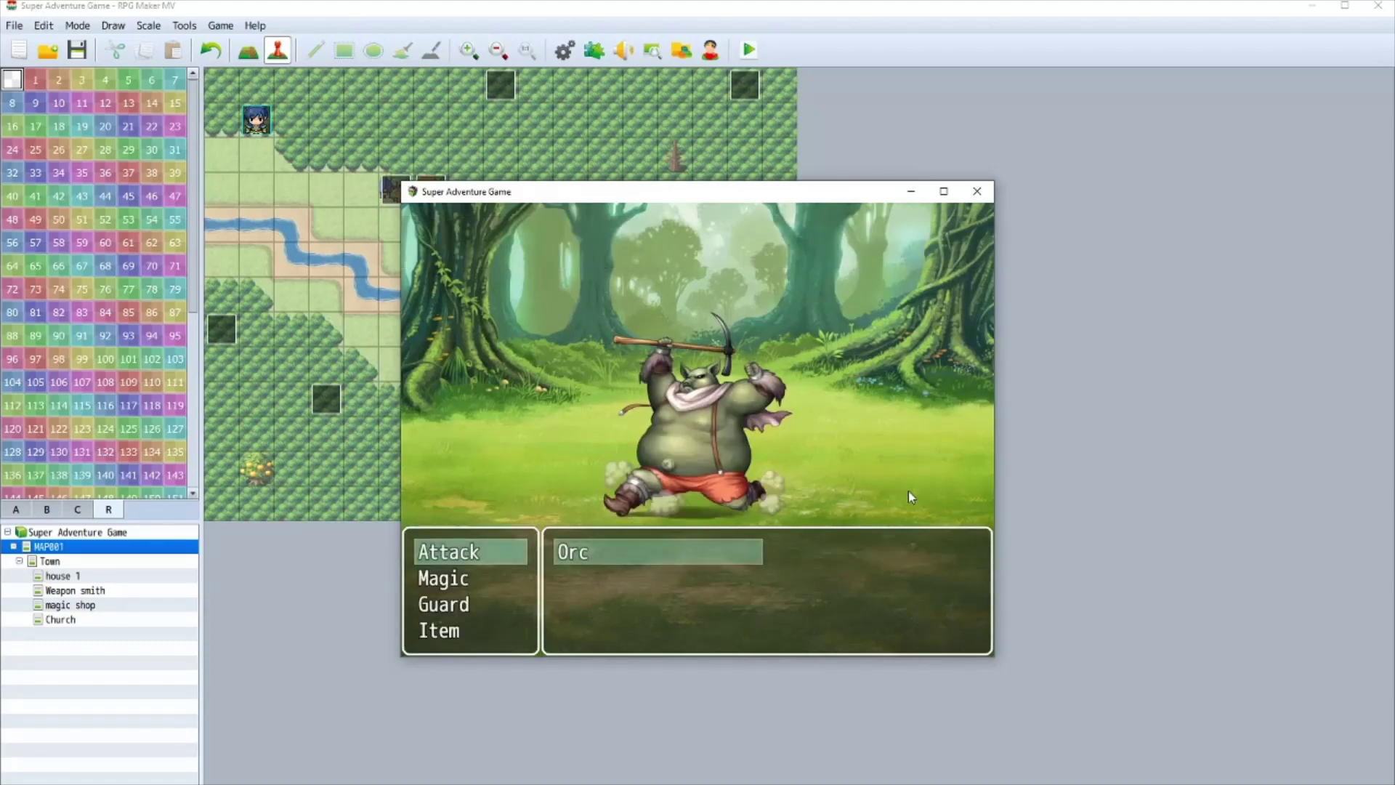
key("Return")
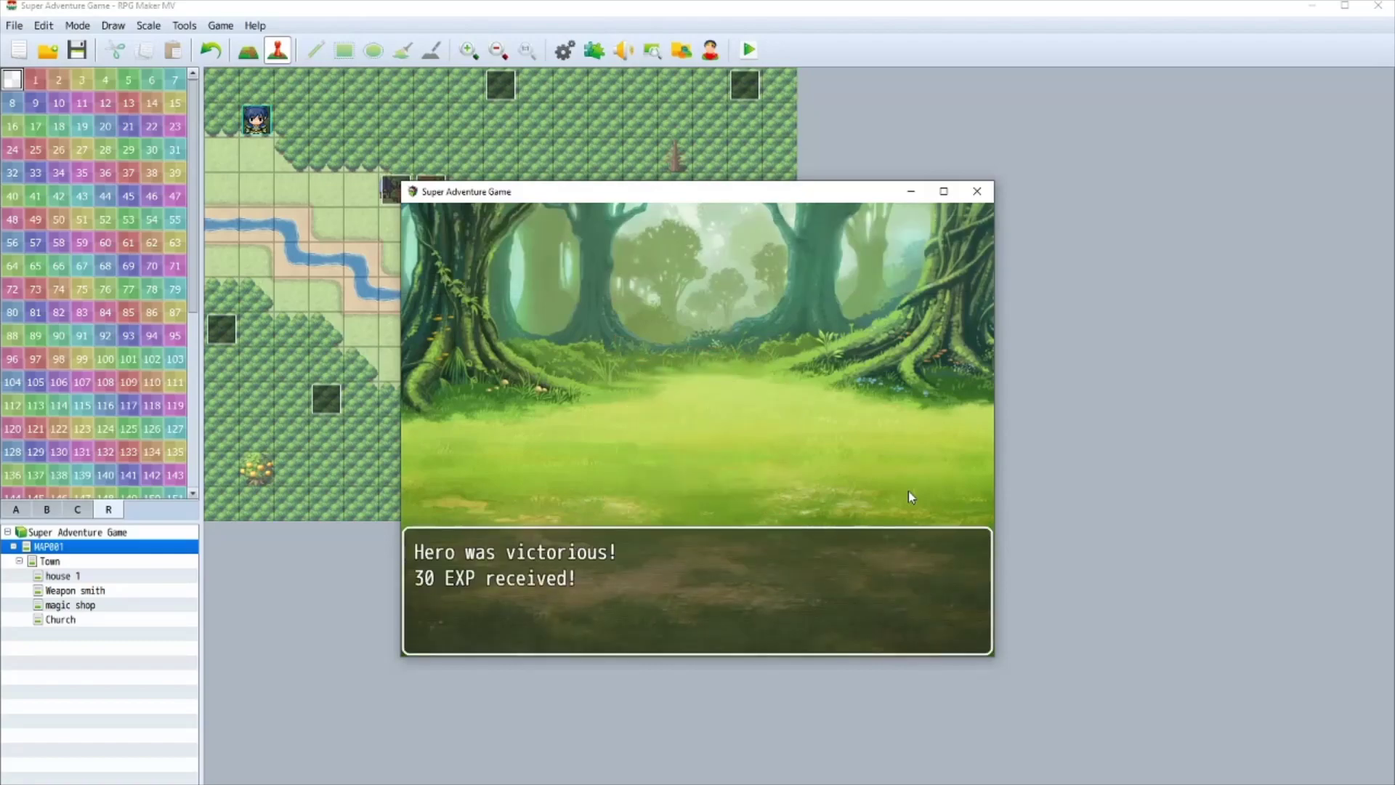
key("Return")
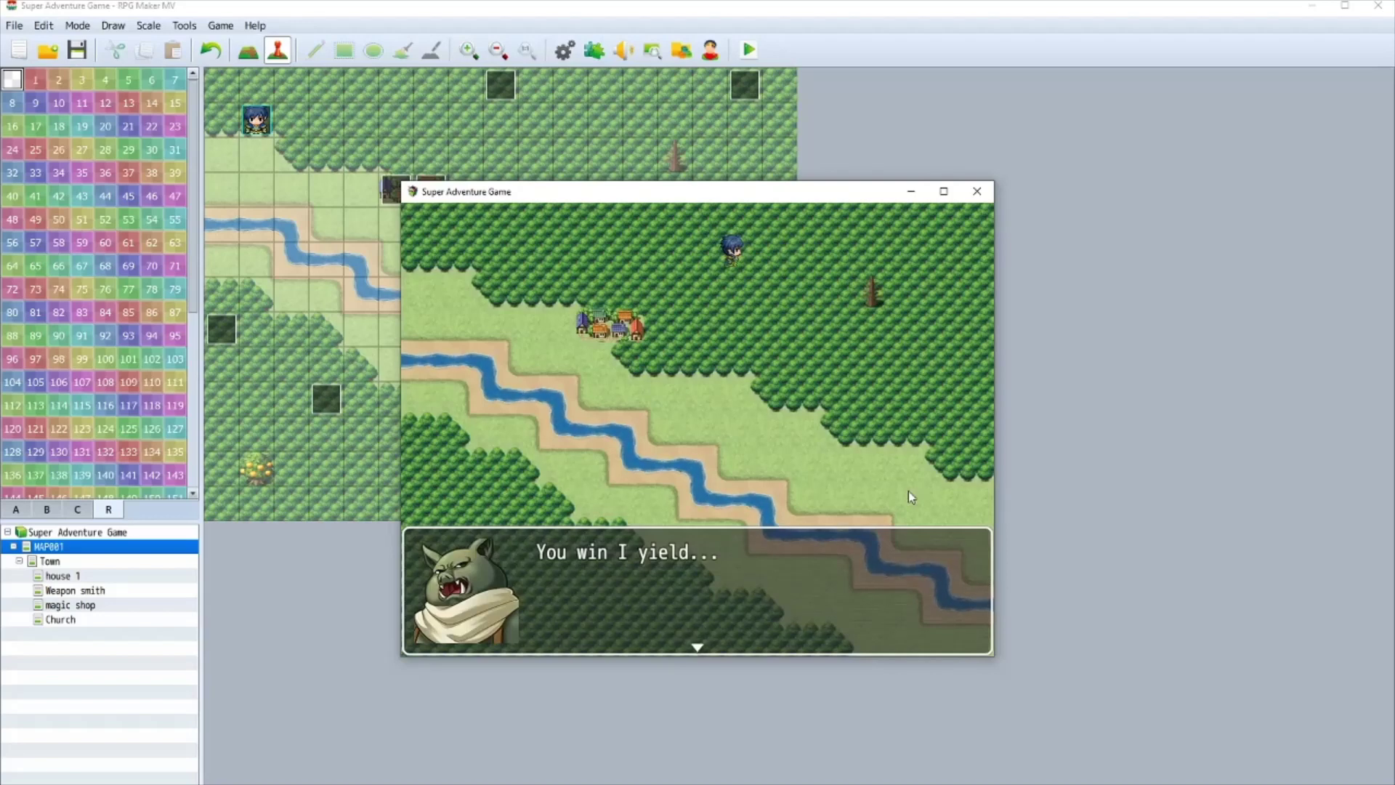
- Dismiss the orc's yield message, walk the hero south out of the forest and close the playtest
key("Return")
key("Down")
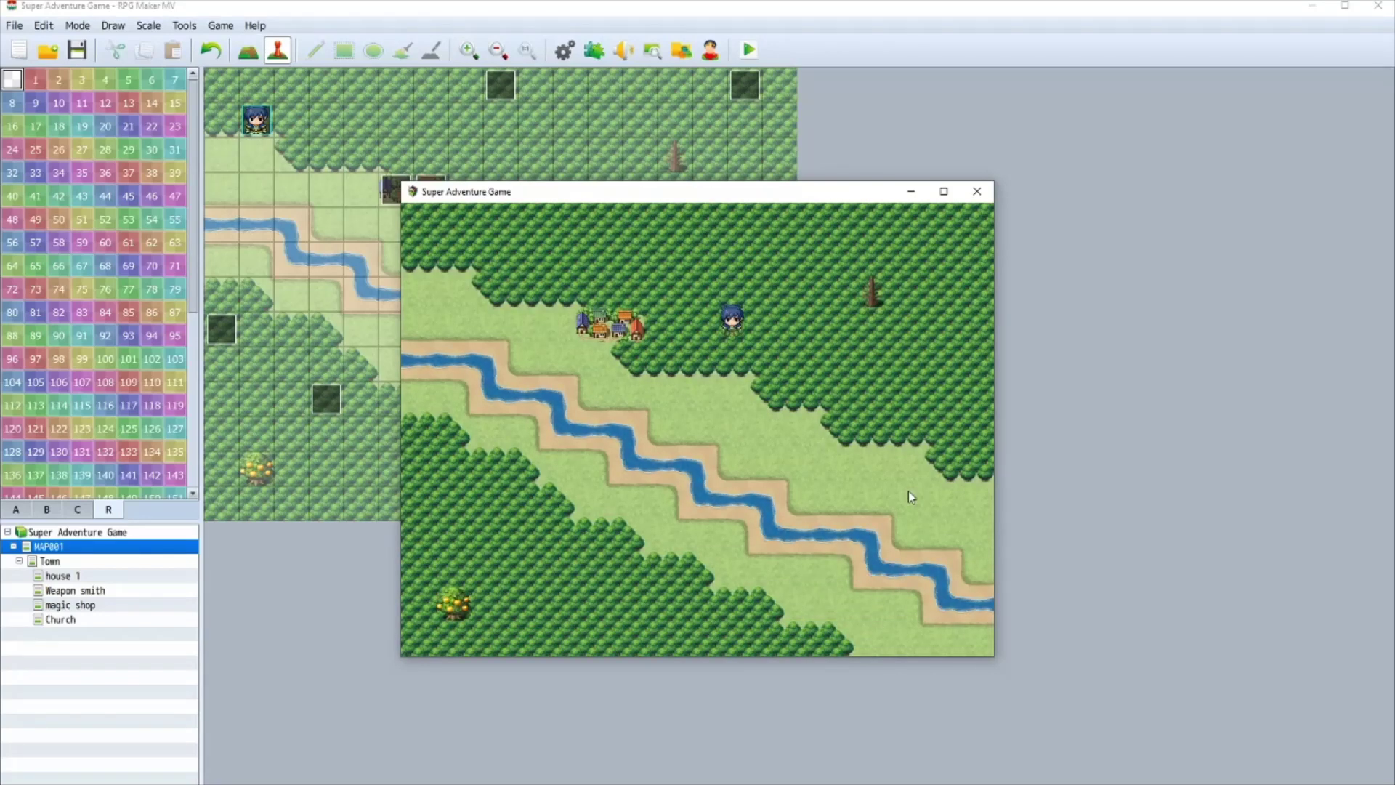
left_click(976, 192)
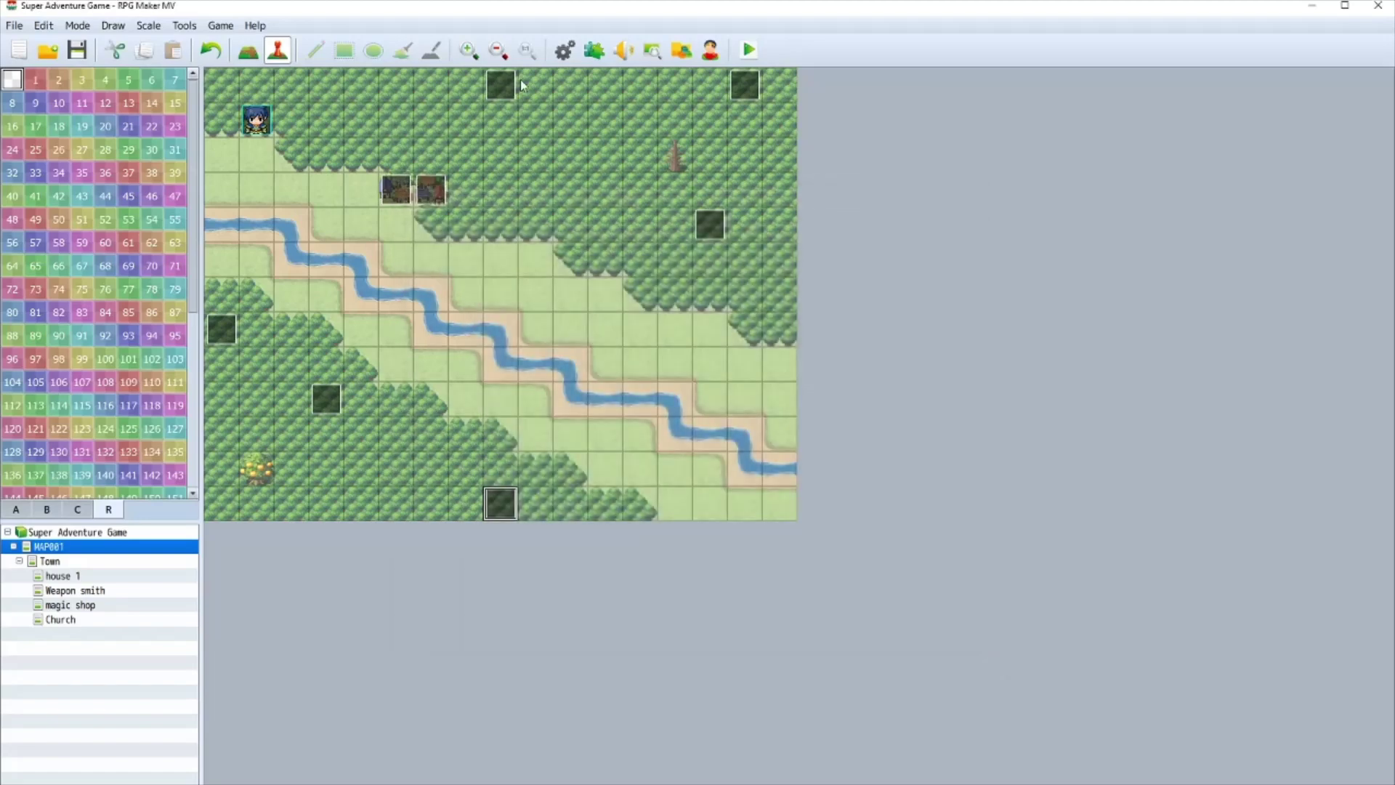
- Check the original orc event's commands at the map's upper edge and delete its five copies in the eastern and southwestern forests
double_click(505, 87)
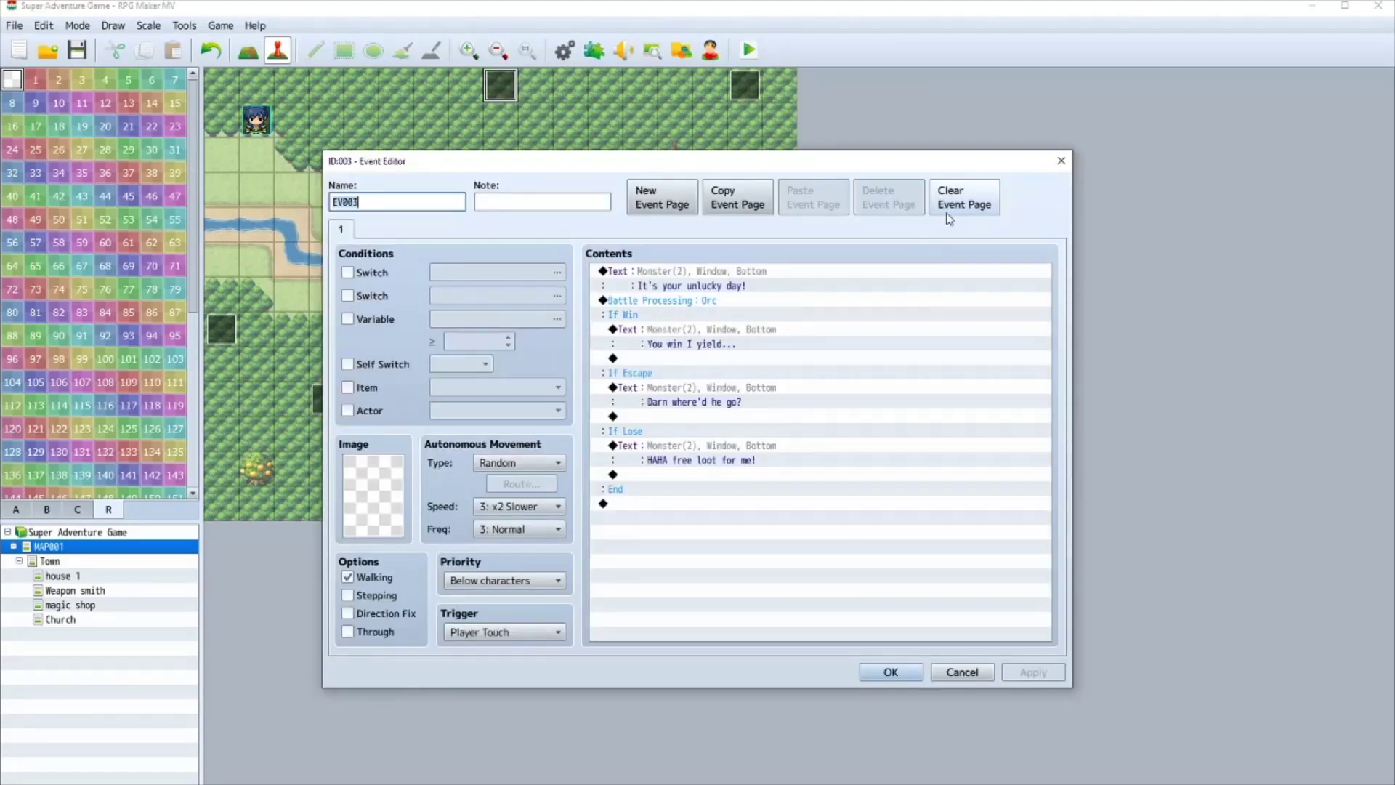
left_click(1061, 160)
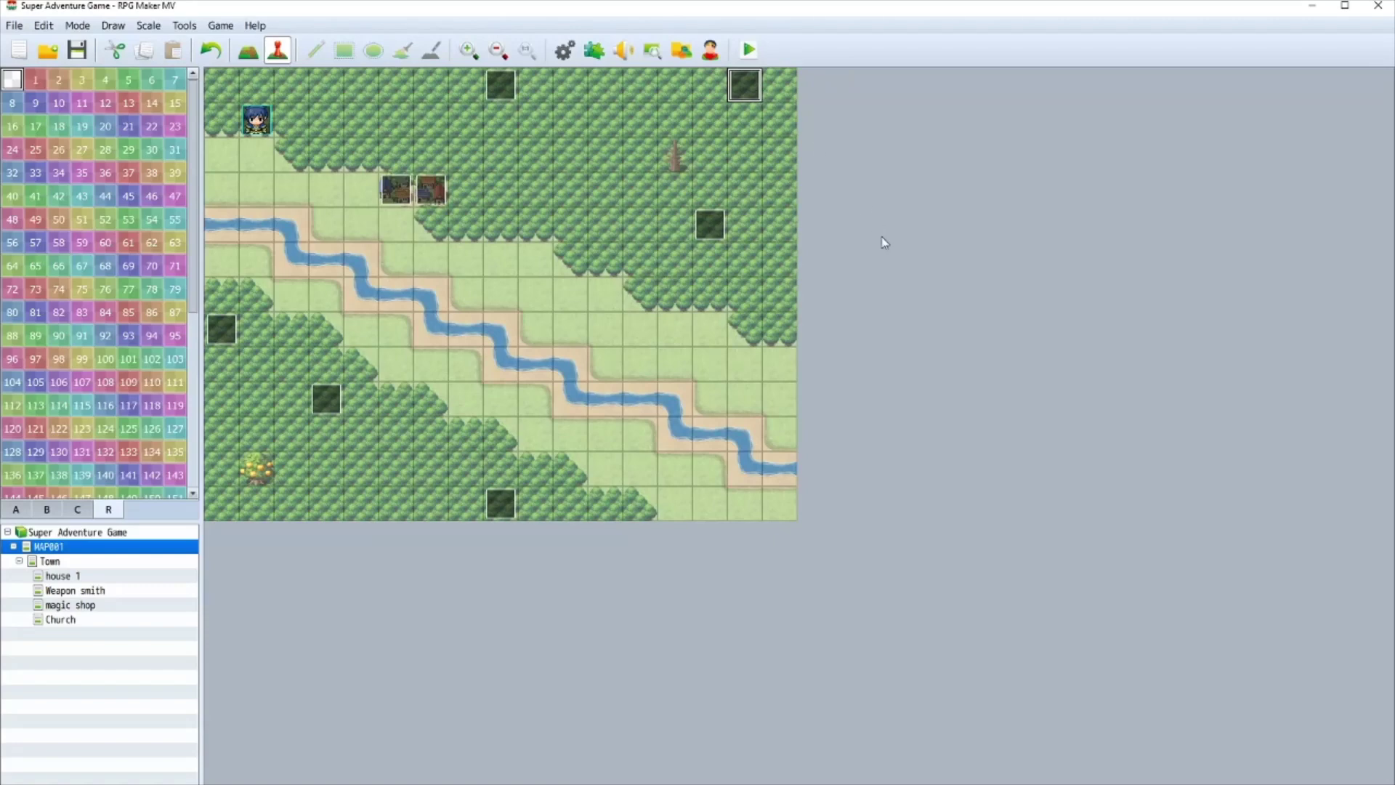
key("Delete")
left_click(710, 224)
key("Delete")
left_click(508, 513)
key("Delete")
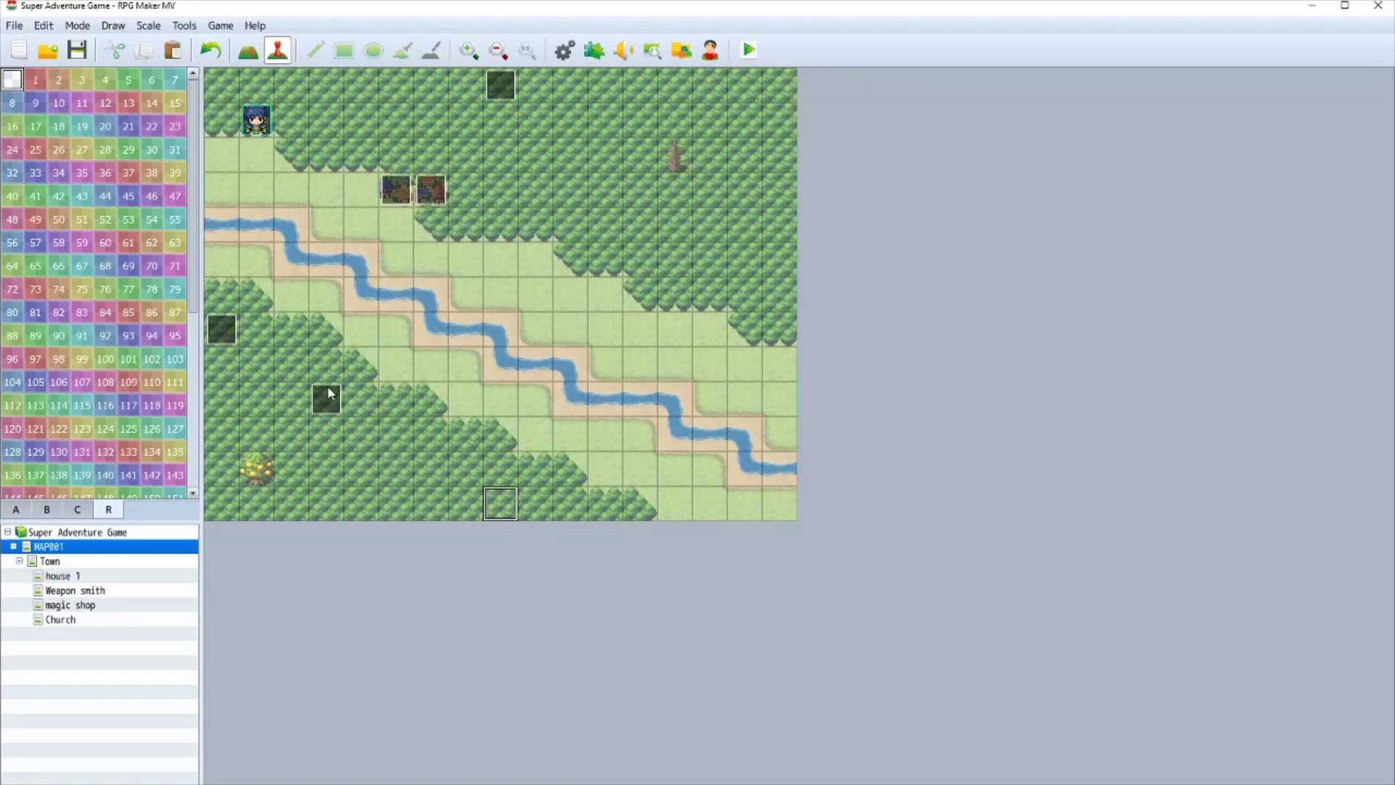
left_click(327, 399)
key("Delete")
left_click(223, 334)
key("Delete")
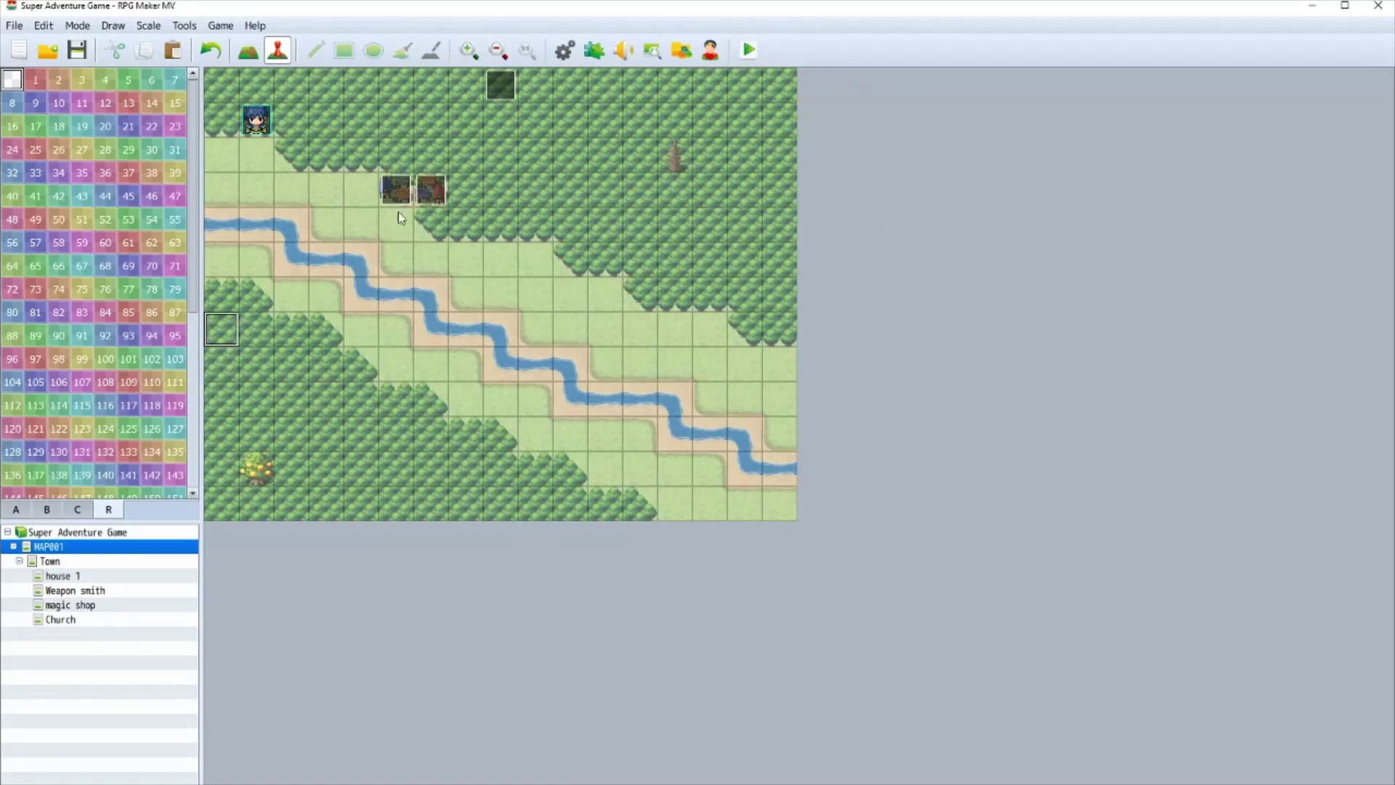
- Copy the remaining orc event and paste it twice in the northeastern forest: at the upper edge and well below the bare tree
left_click(508, 87)
key("ctrl+c")
left_click(704, 75)
key("ctrl+v")
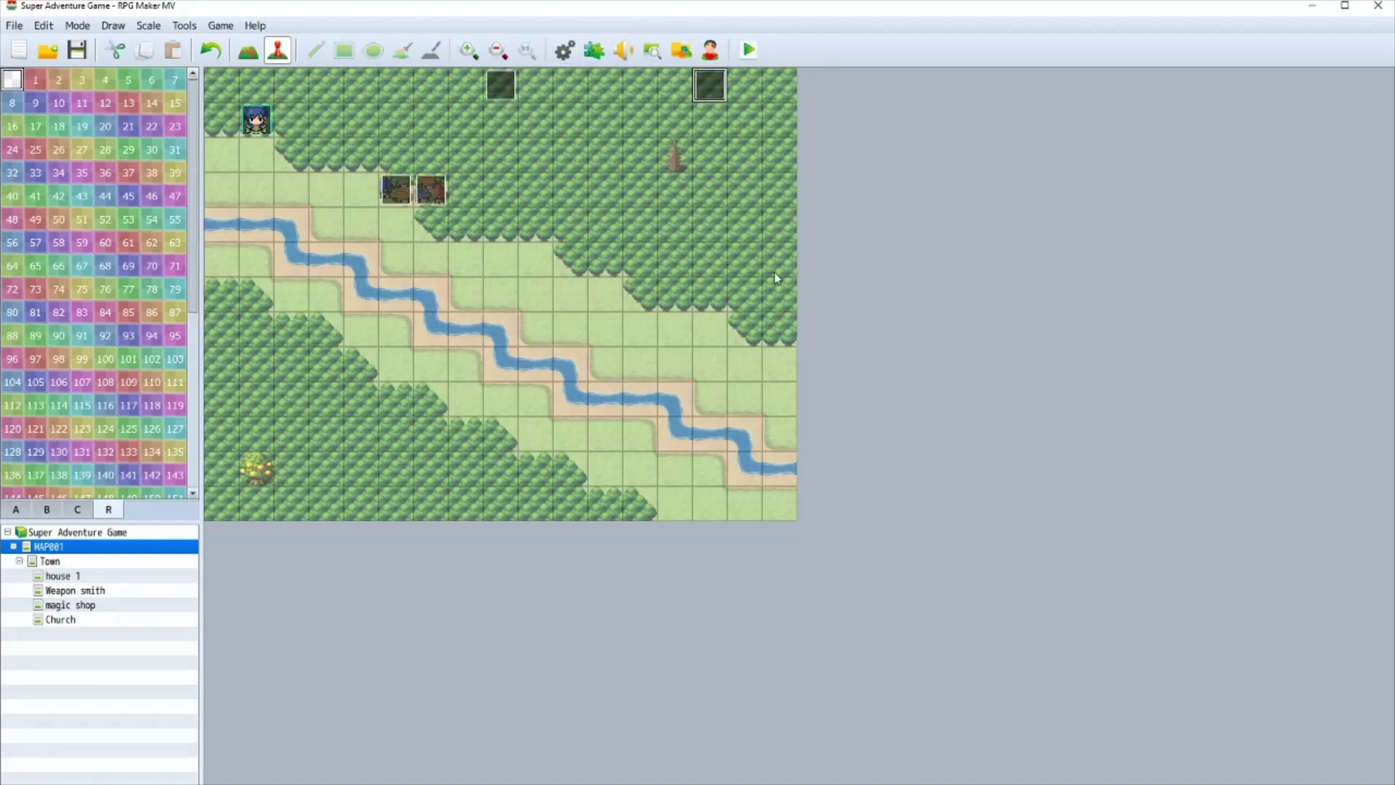
left_click(710, 259)
key("ctrl+v")
- Paste three orc event copies in the southwestern forest: at the west edge, below the yellow tree and farther east near the southern edge
left_click(234, 340)
key("ctrl+v")
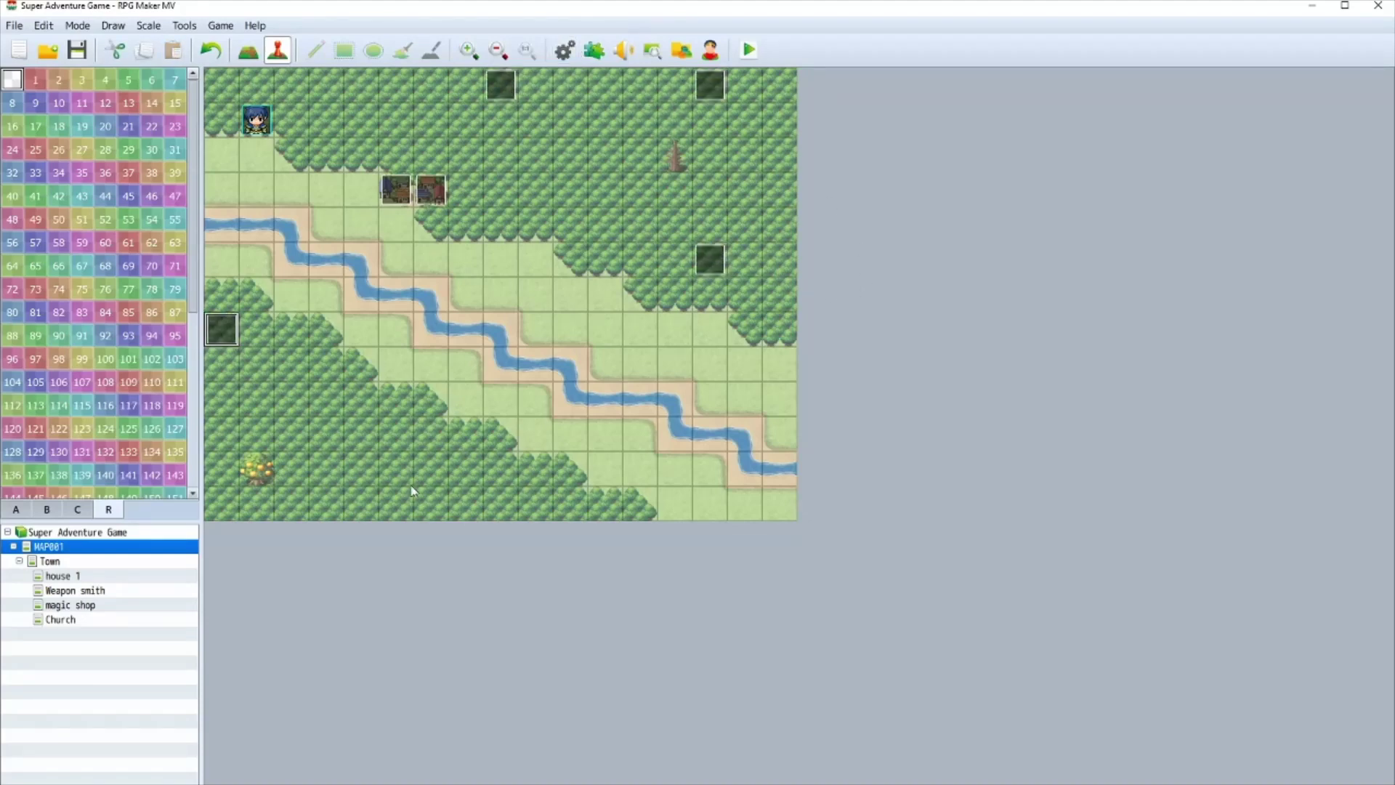
left_click(255, 503)
key("ctrl+v")
left_click(469, 467)
key("ctrl+v")
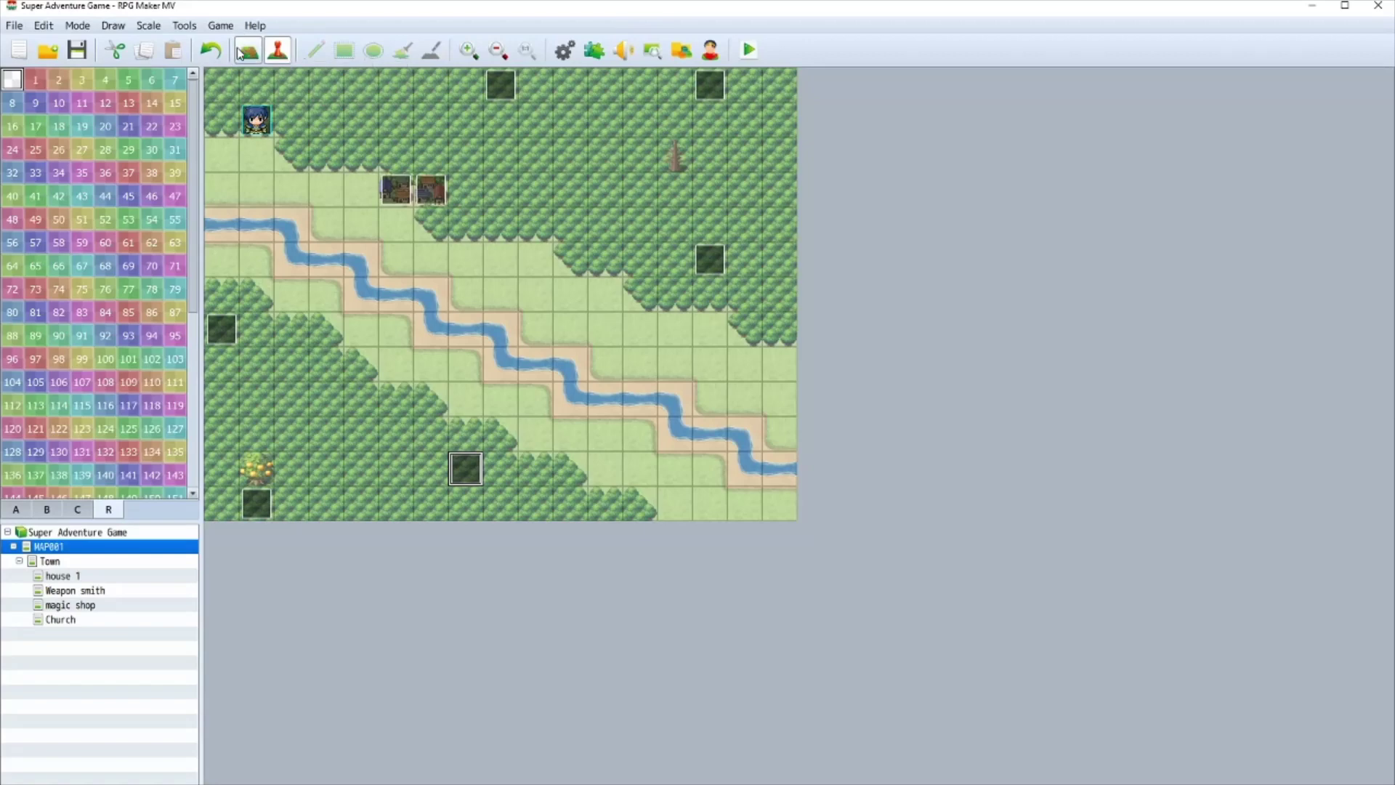
- View the Town map in map mode, then return to MAP001 in event mode
left_click(241, 53)
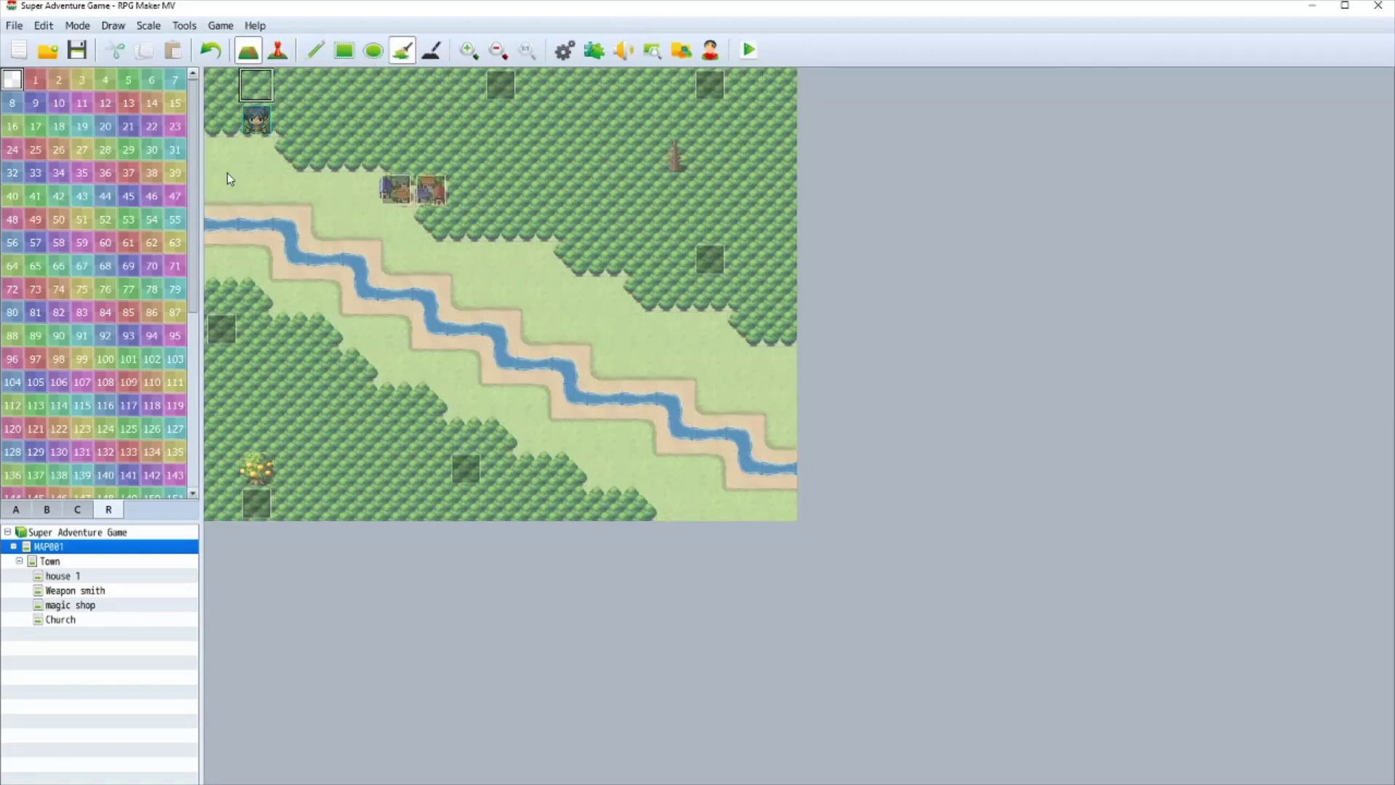
left_click(109, 561)
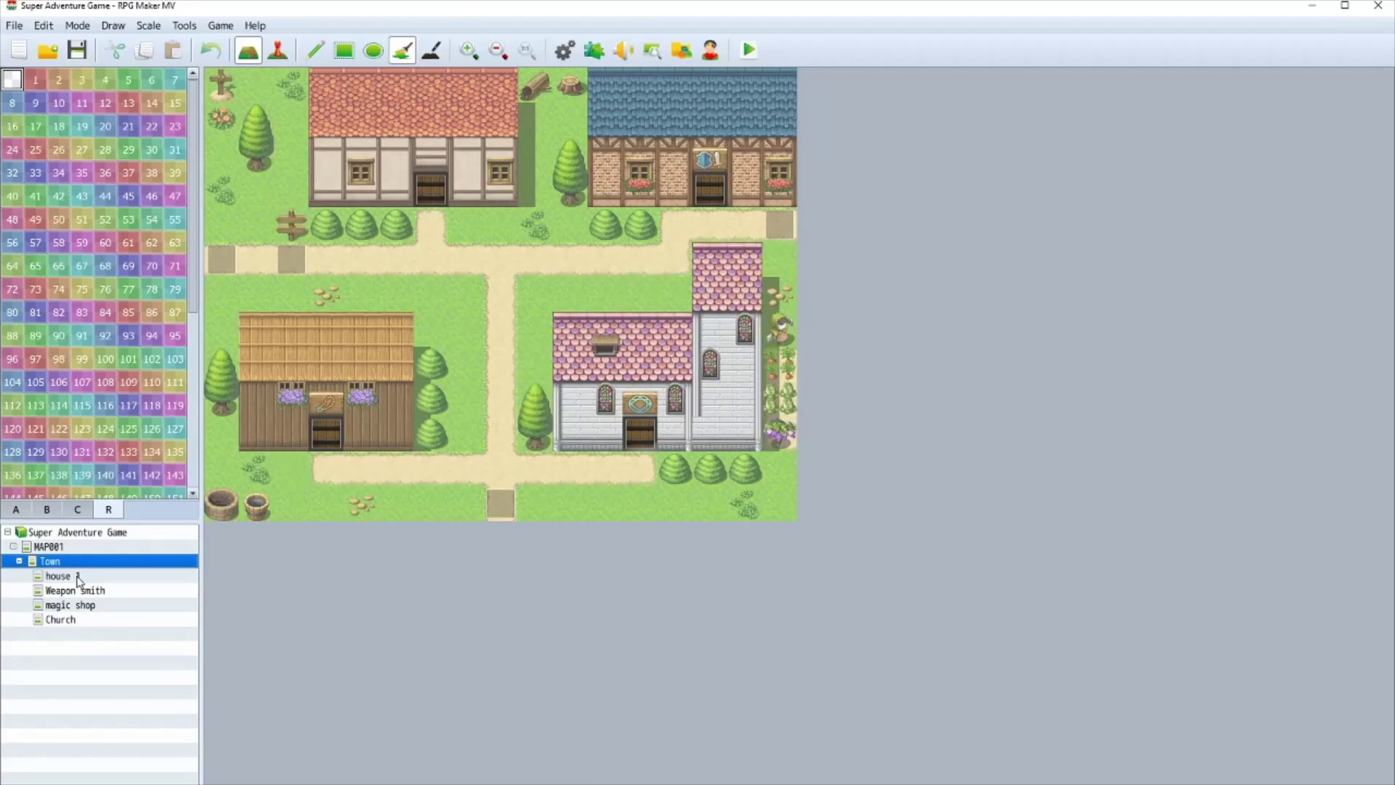
left_click(58, 546)
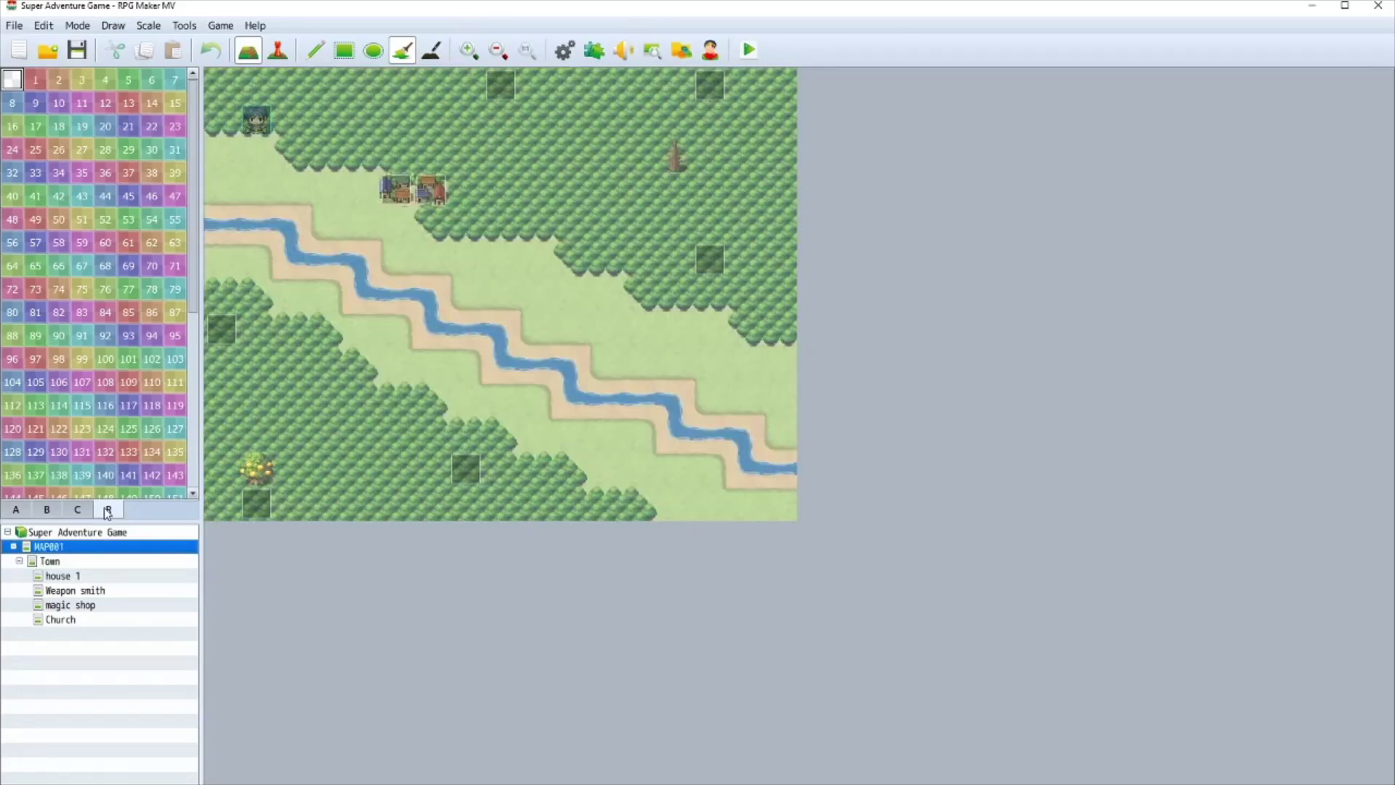
left_click(289, 51)
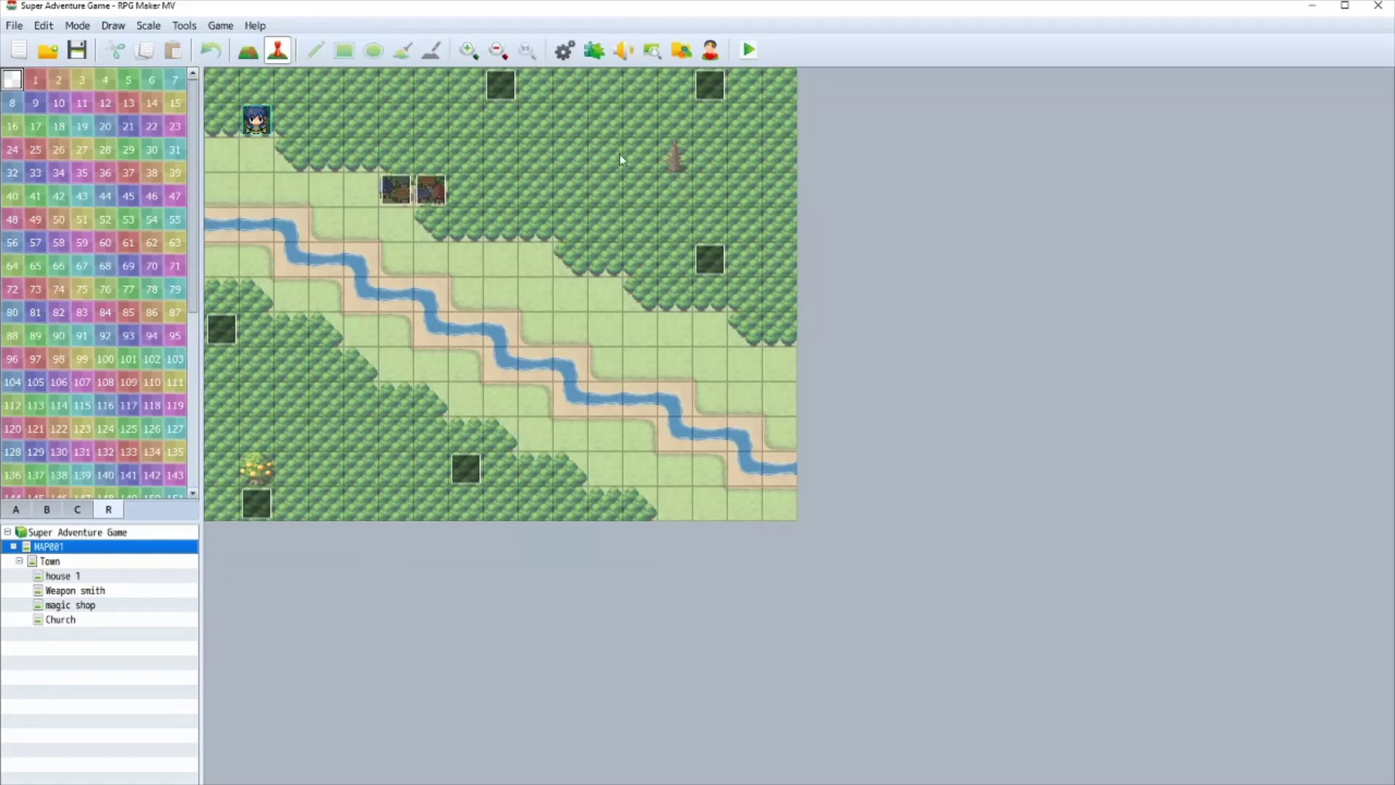
double_click(661, 154)
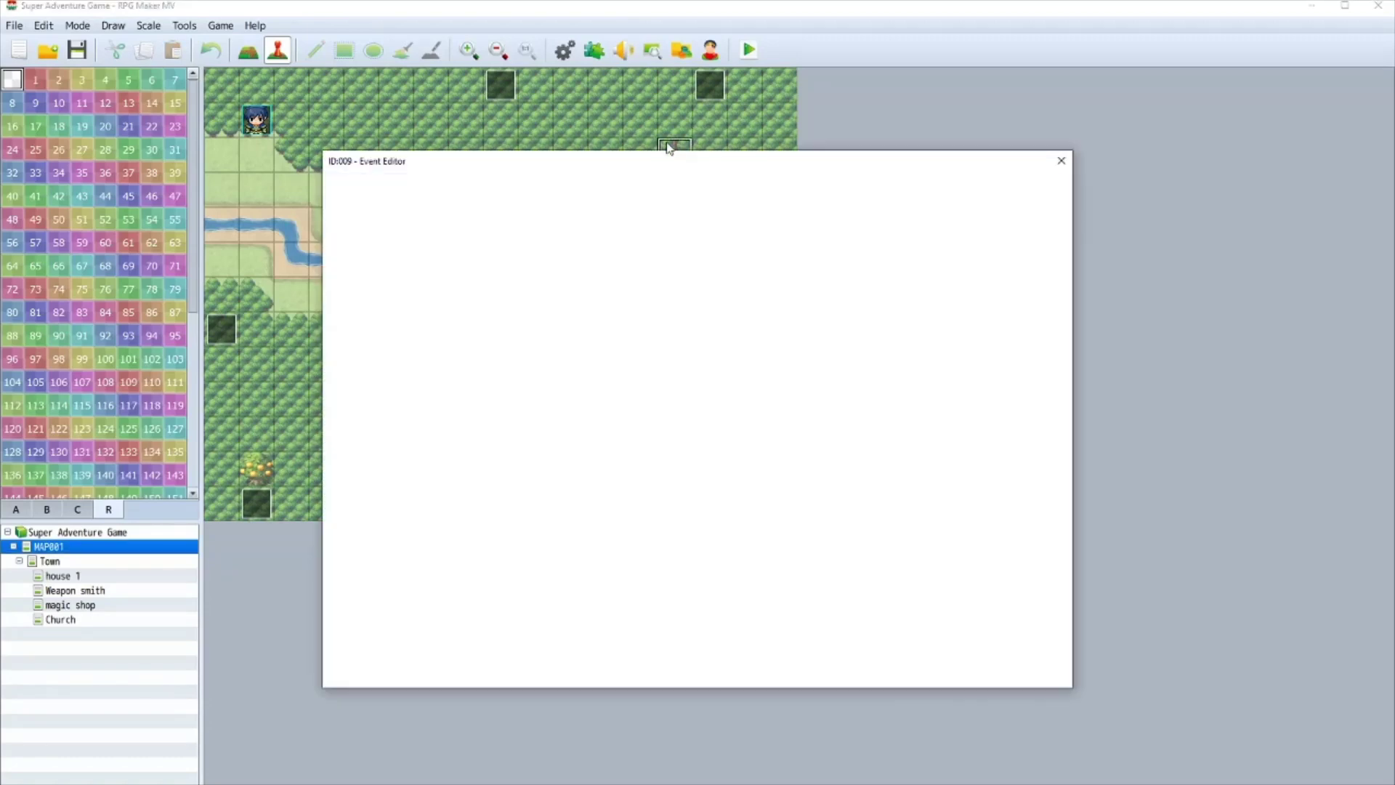
double_click(644, 271)
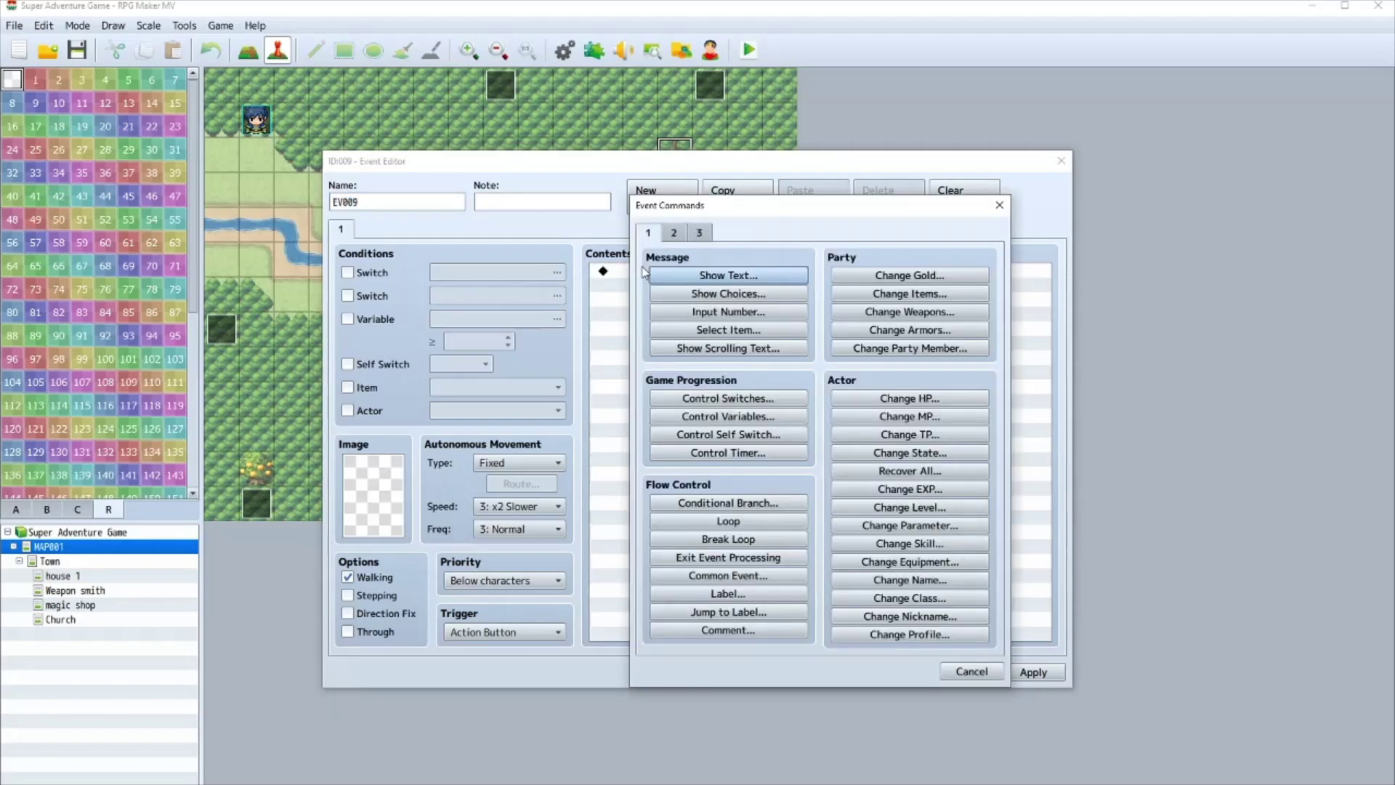
left_click(708, 275)
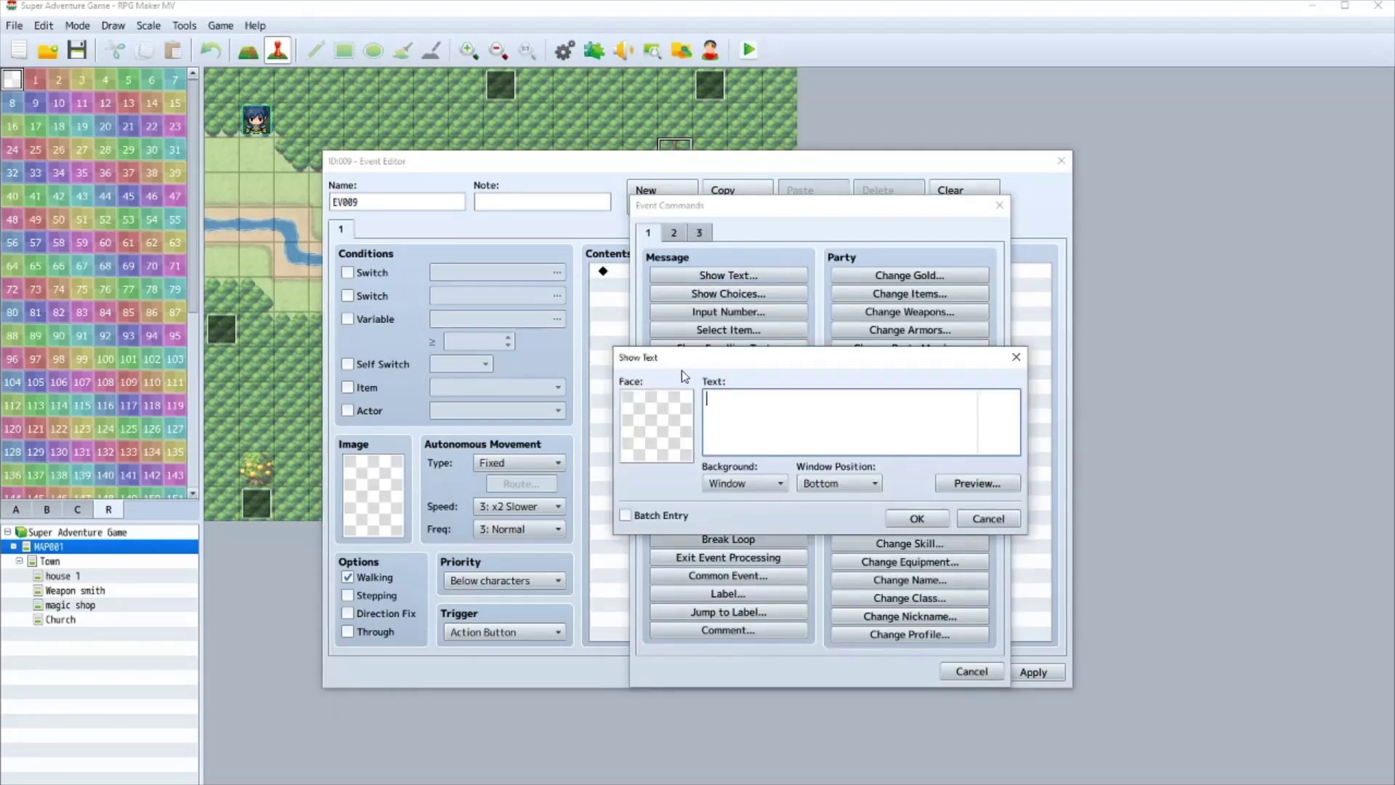
left_click(1016, 357)
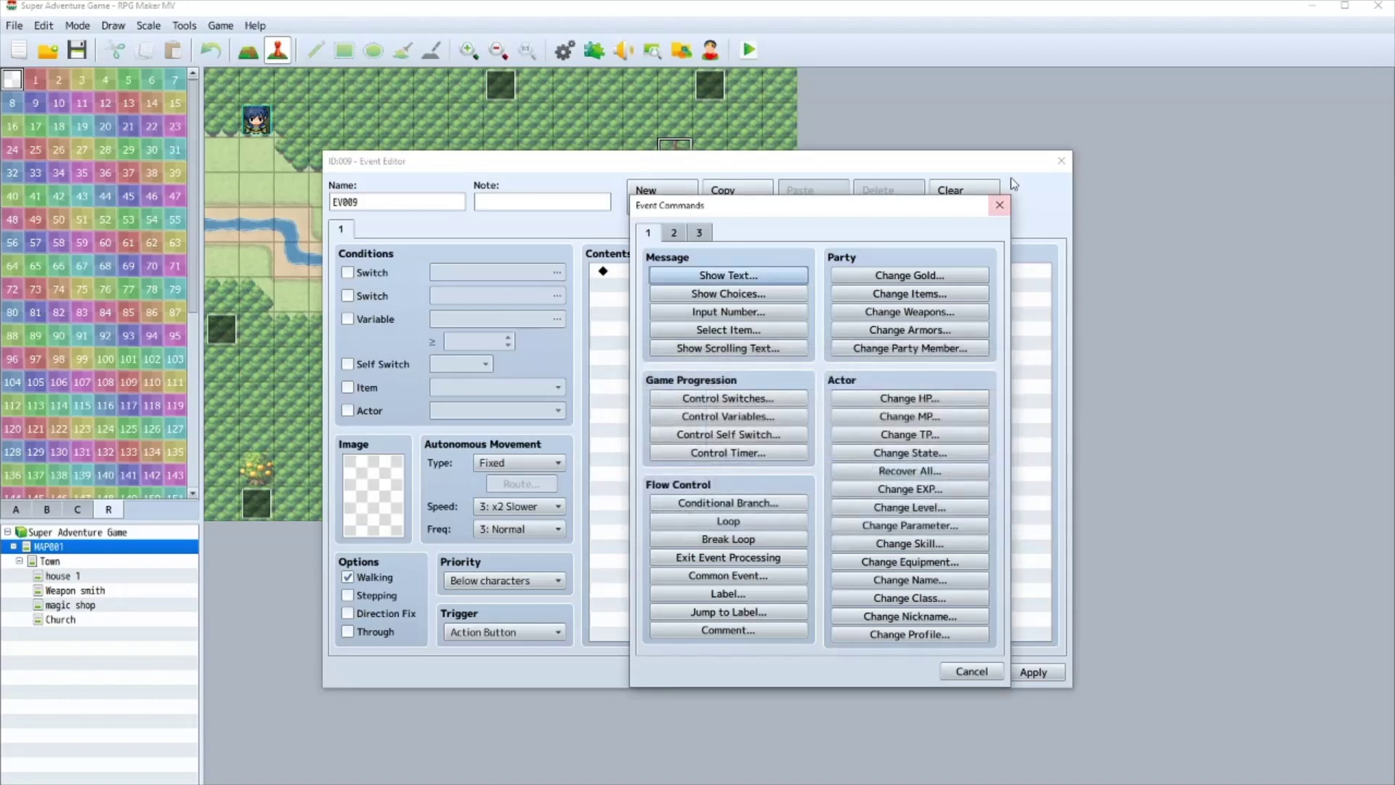
left_click(996, 206)
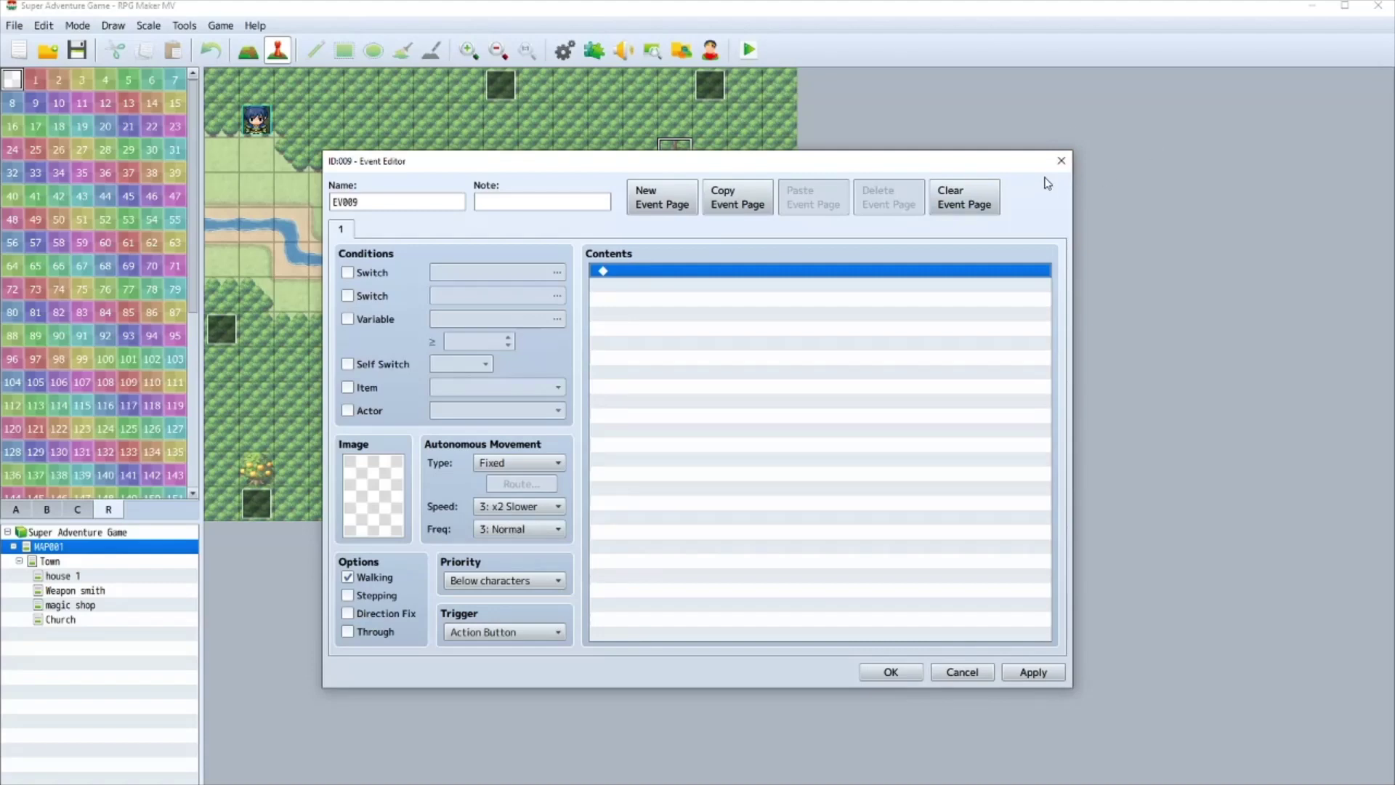
left_click(1061, 161)
- Raise the maximum number of troops in the database to 40 and select empty troop 0005
left_click(564, 50)
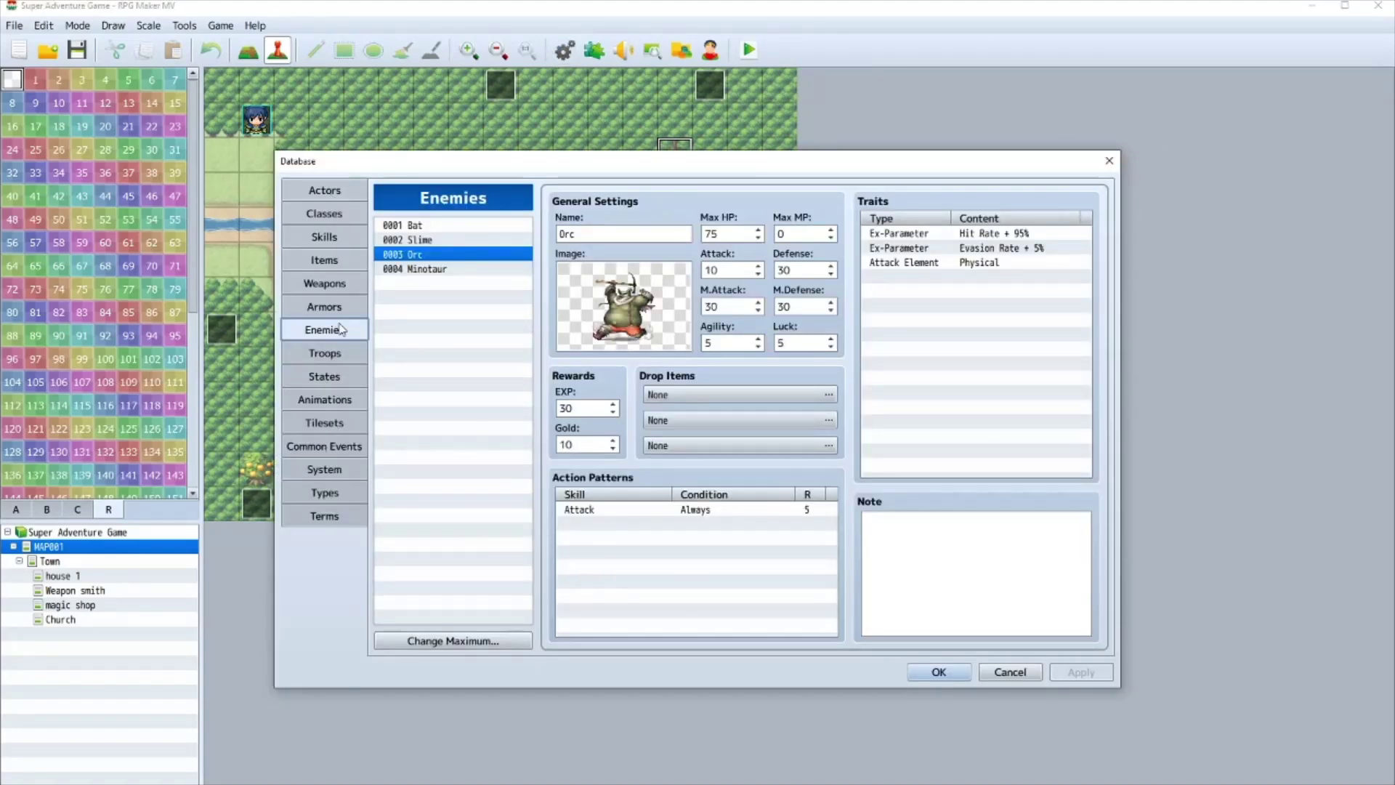
left_click(327, 354)
left_click(427, 642)
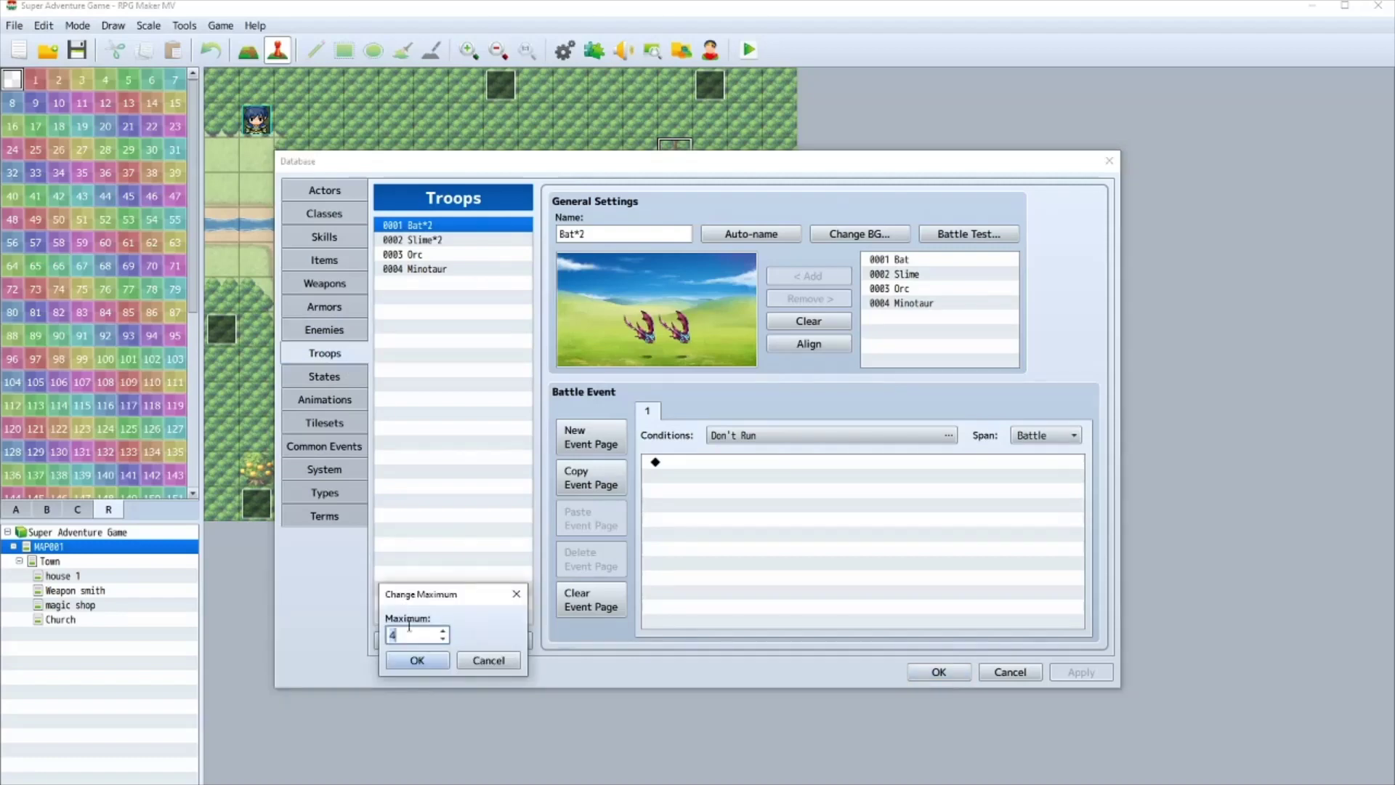
type("40")
left_click(417, 661)
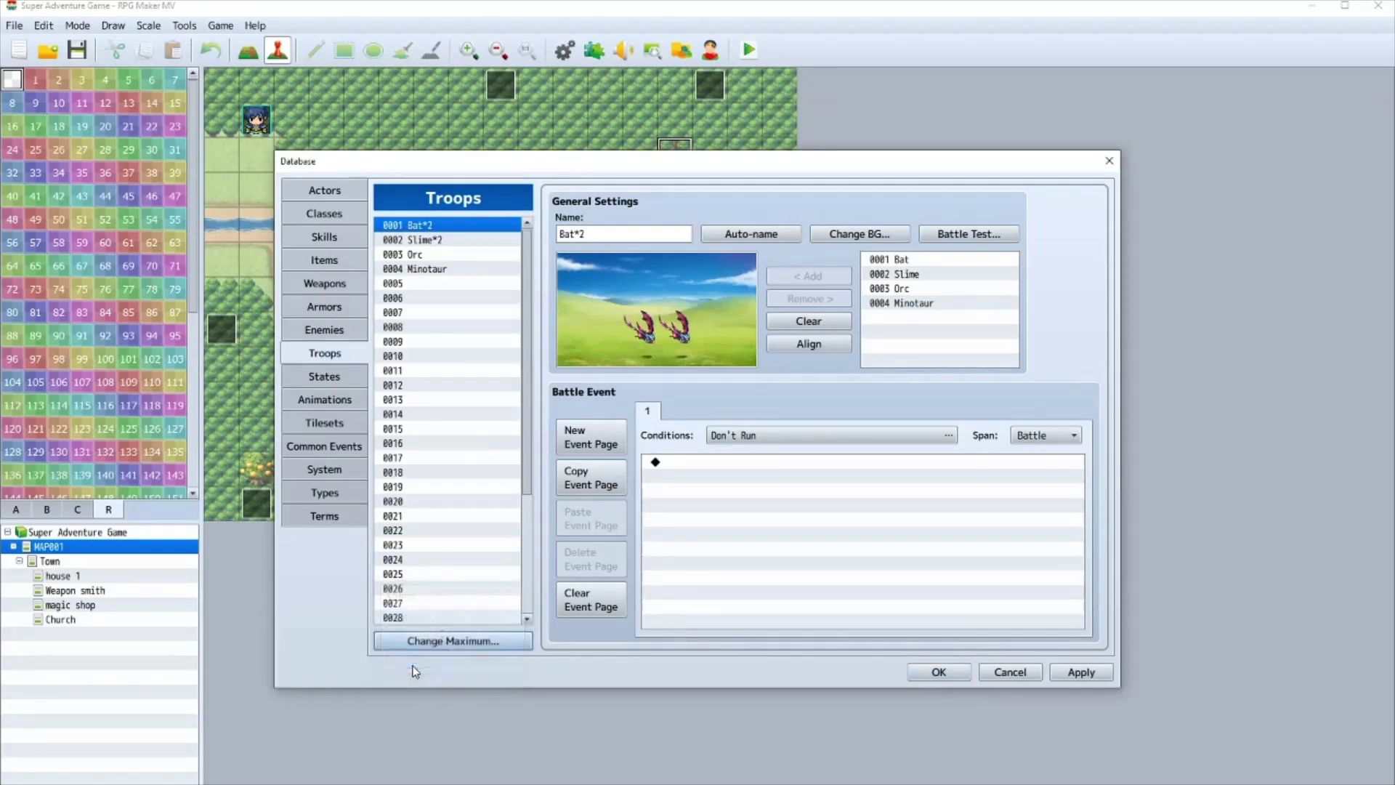
left_click(420, 285)
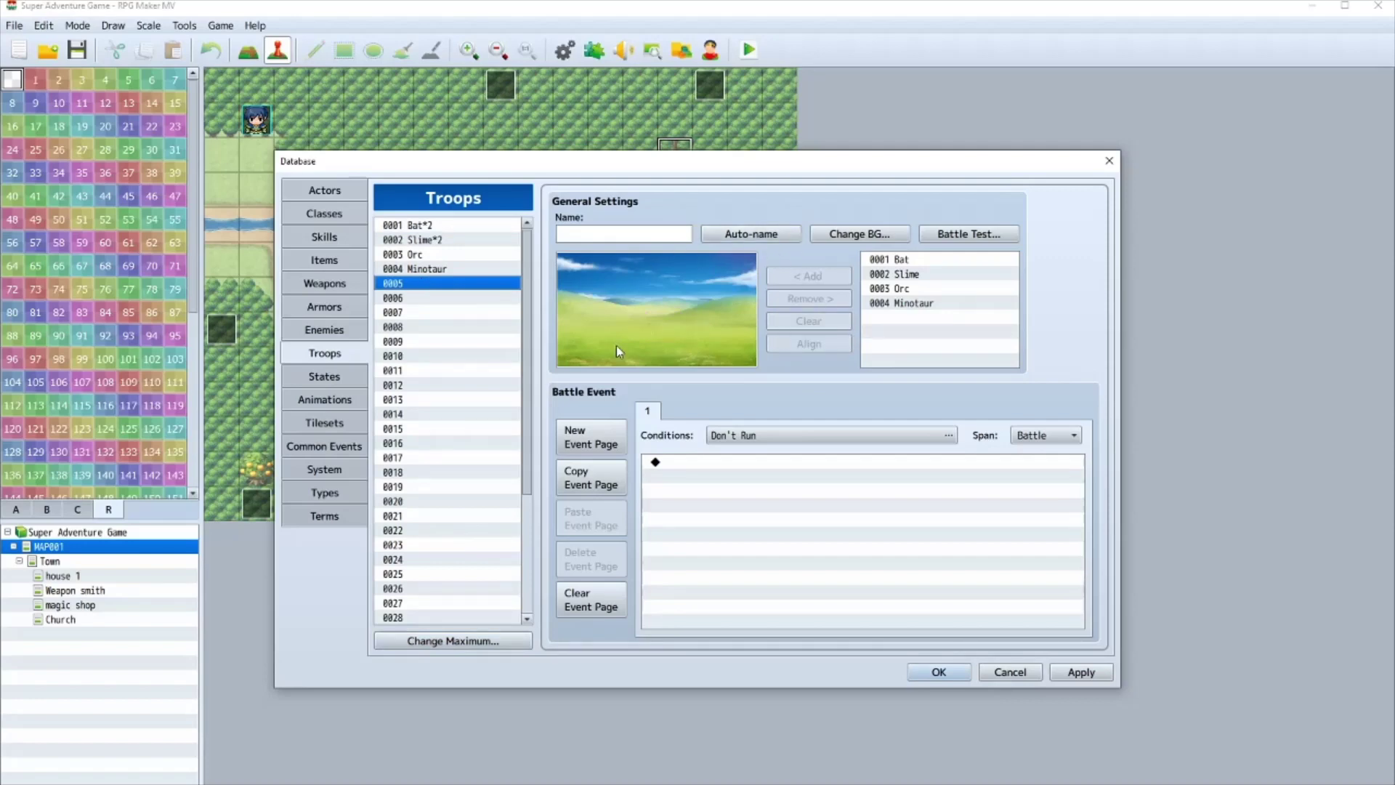
- Raise the maximum number of enemies in the database to 80 and select empty enemy 0005
left_click(324, 329)
left_click(452, 639)
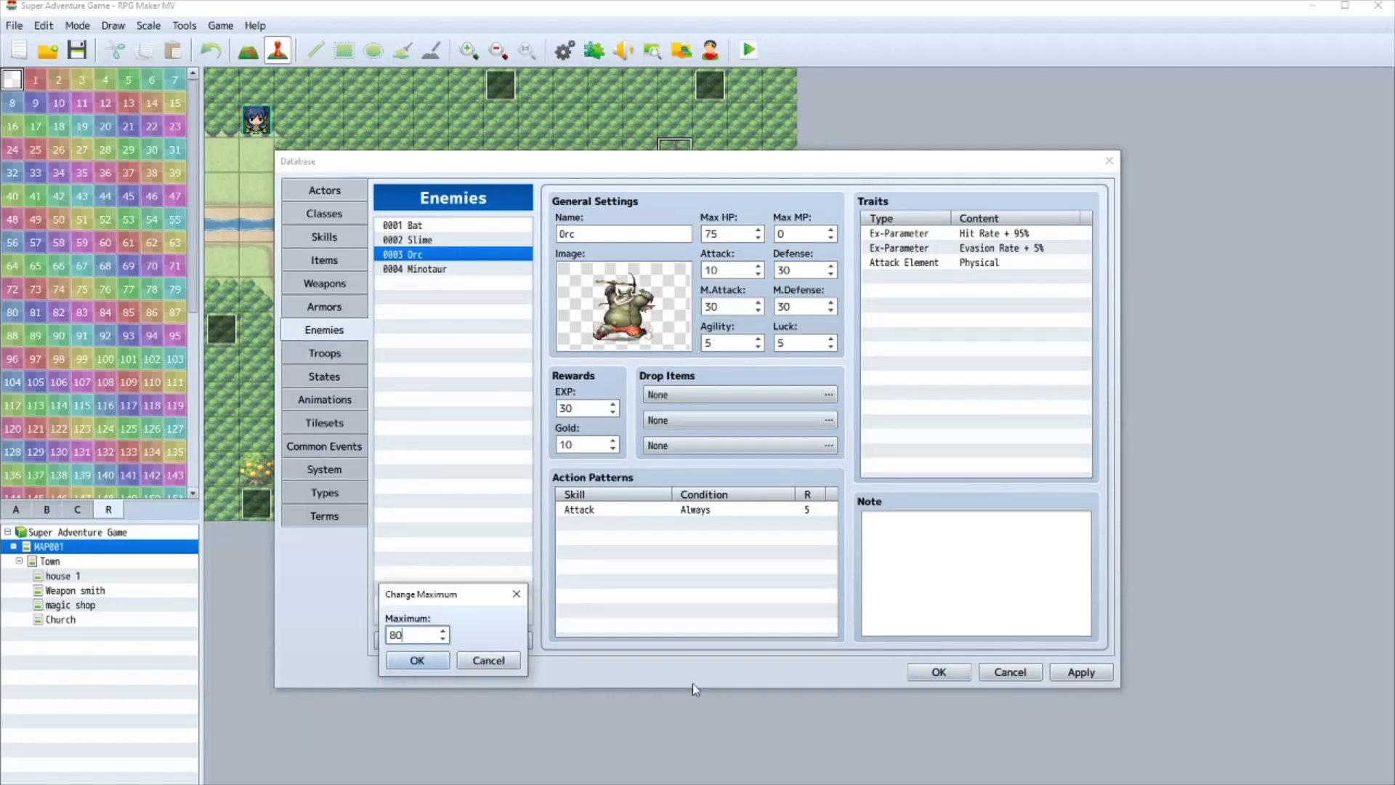
left_click(417, 660)
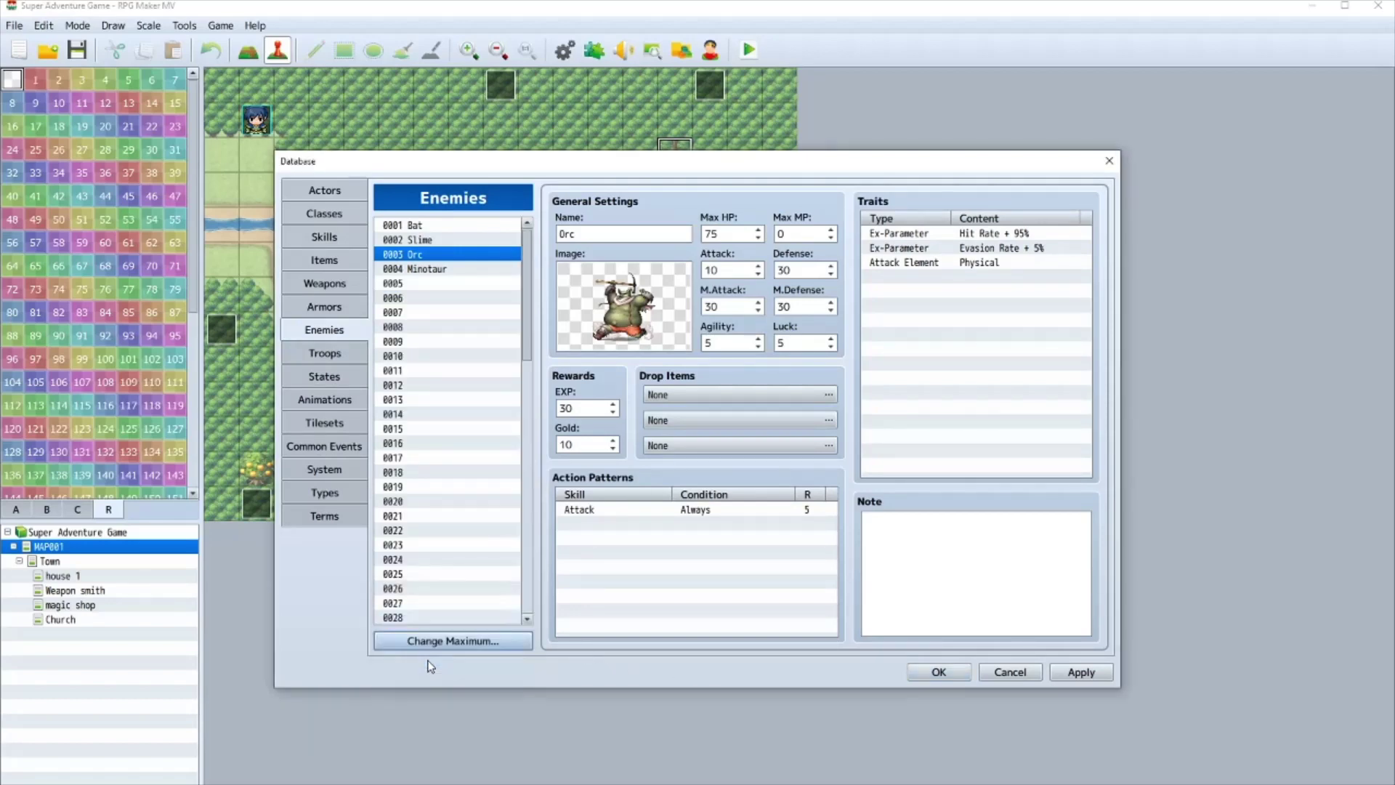
left_click(400, 284)
left_click(320, 354)
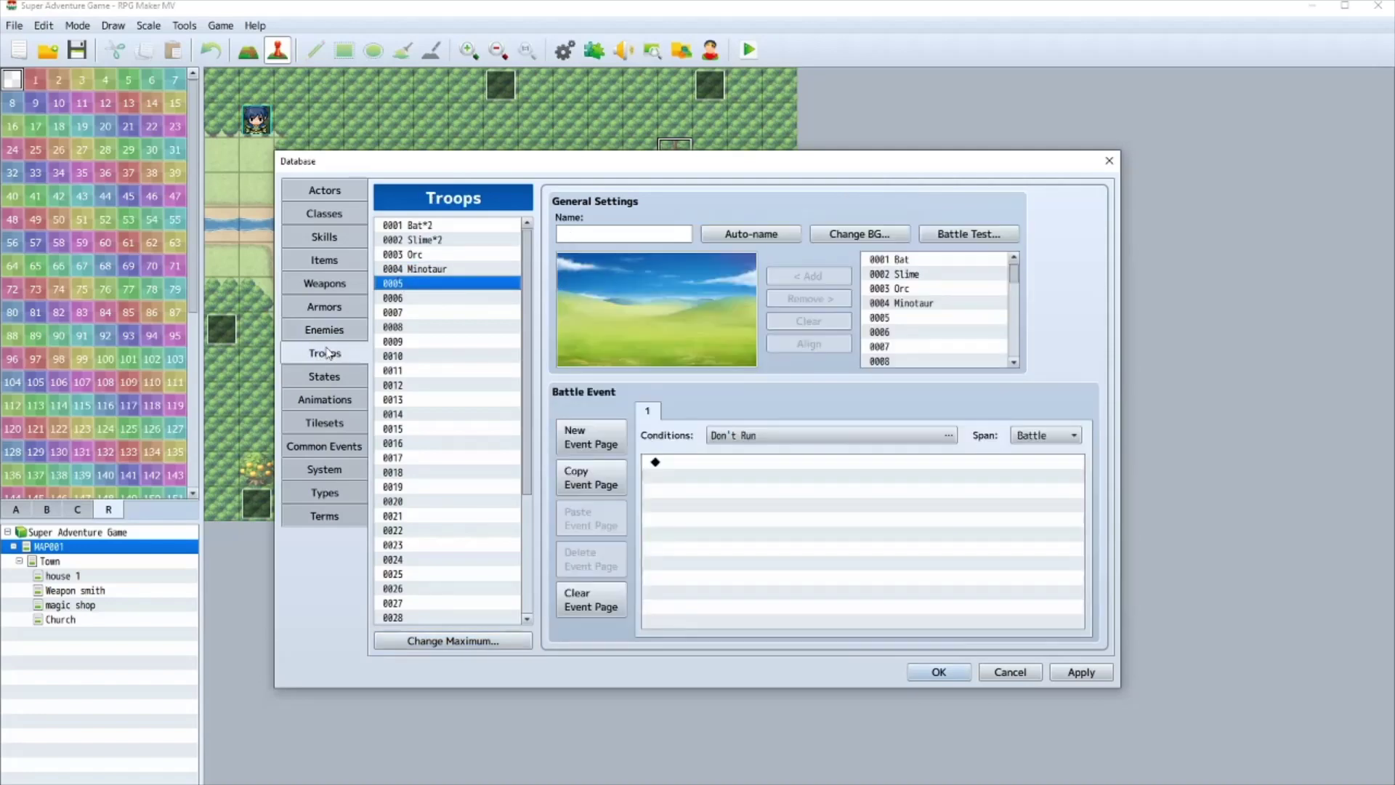
left_click(339, 331)
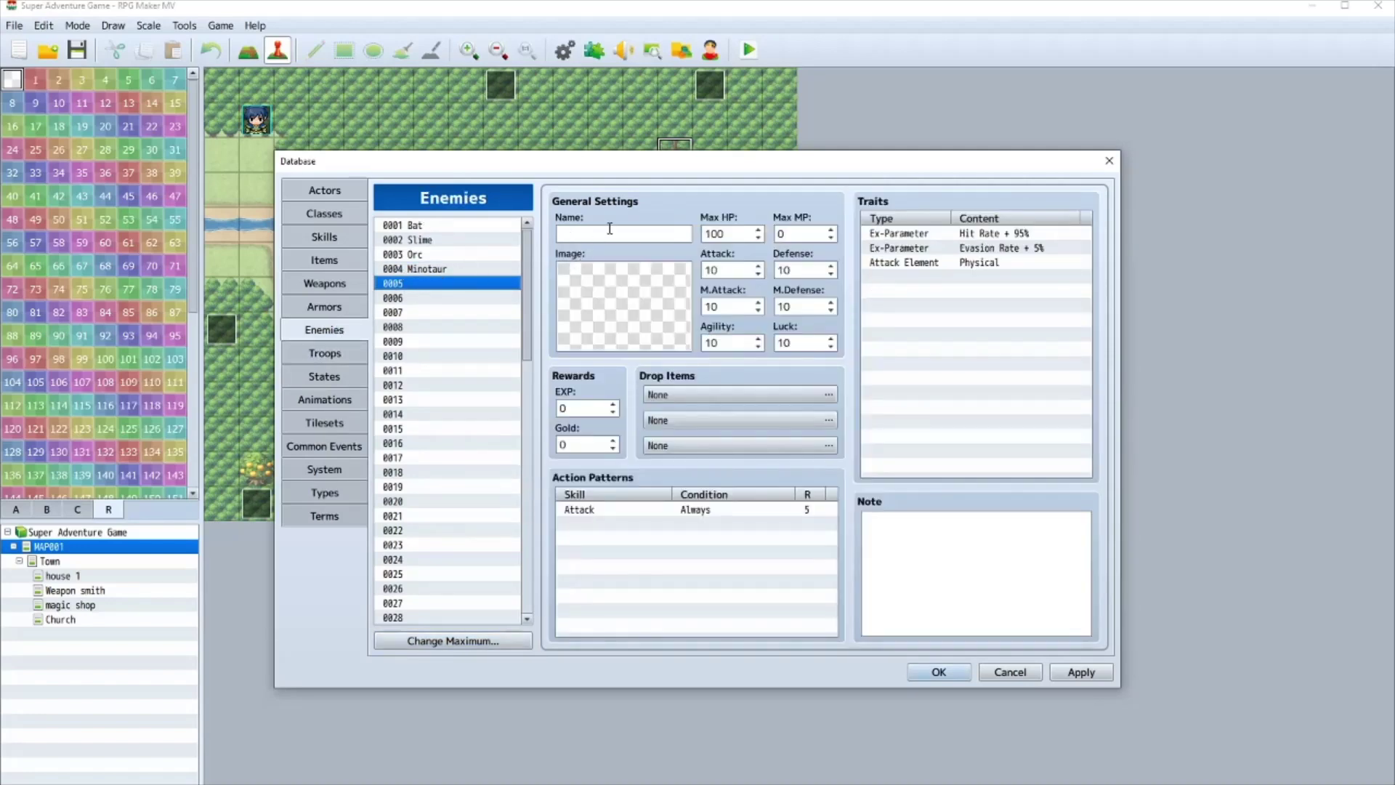
- Browse the battler images from Actor1_3 through Garuda for enemy 0005
double_click(641, 267)
left_click(508, 294)
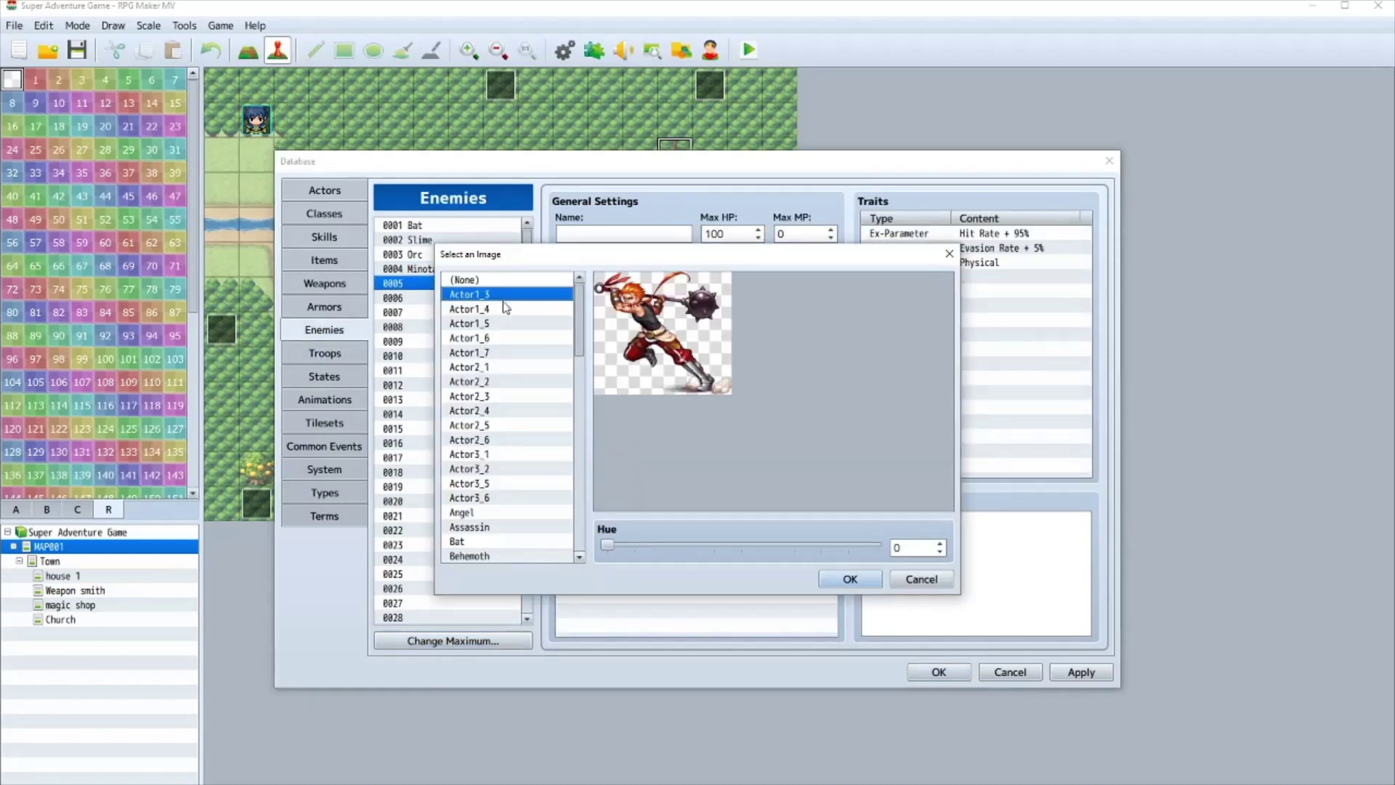
left_click_drag(503, 302, 498, 510)
scroll(501, 500, "down", 3)
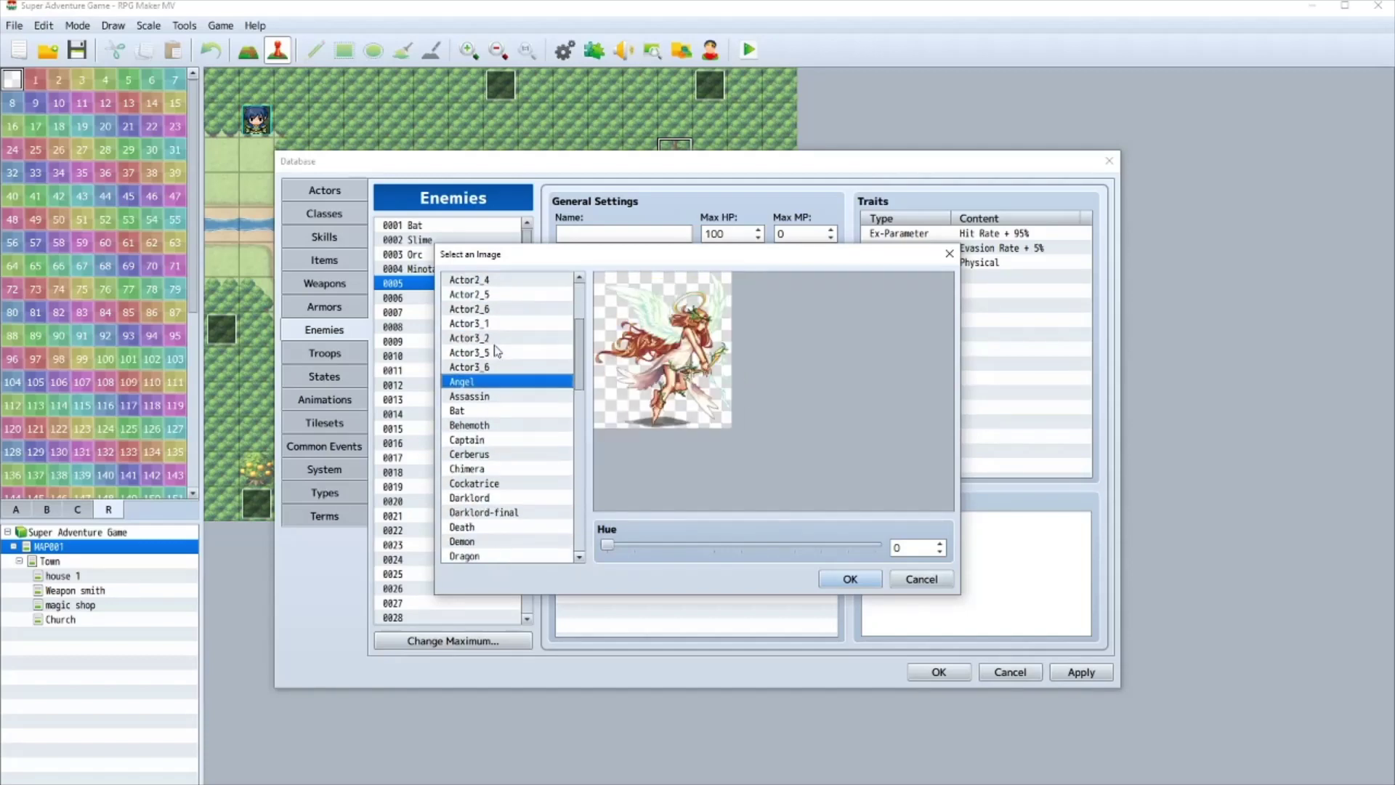
left_click_drag(497, 352, 478, 484)
scroll(471, 476, "down", 1)
scroll(485, 494, "down", 1)
scroll(480, 465, "down", 2)
left_click_drag(482, 436, 478, 469)
scroll(464, 473, "down", 2)
scroll(463, 473, "down", 2)
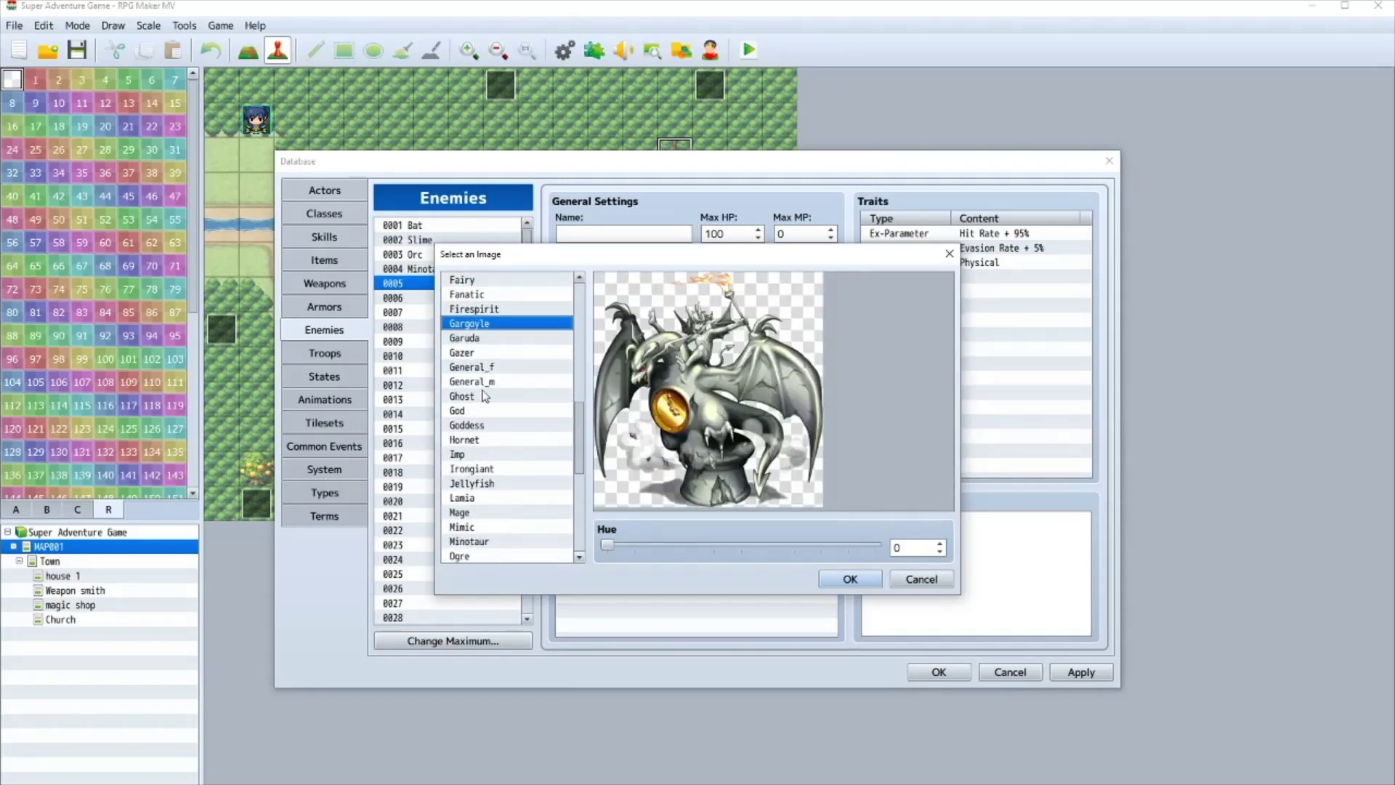
mouse_move(488, 352)
left_mouse_down()
mouse_move(487, 389)
mouse_move(492, 345)
left_mouse_up()
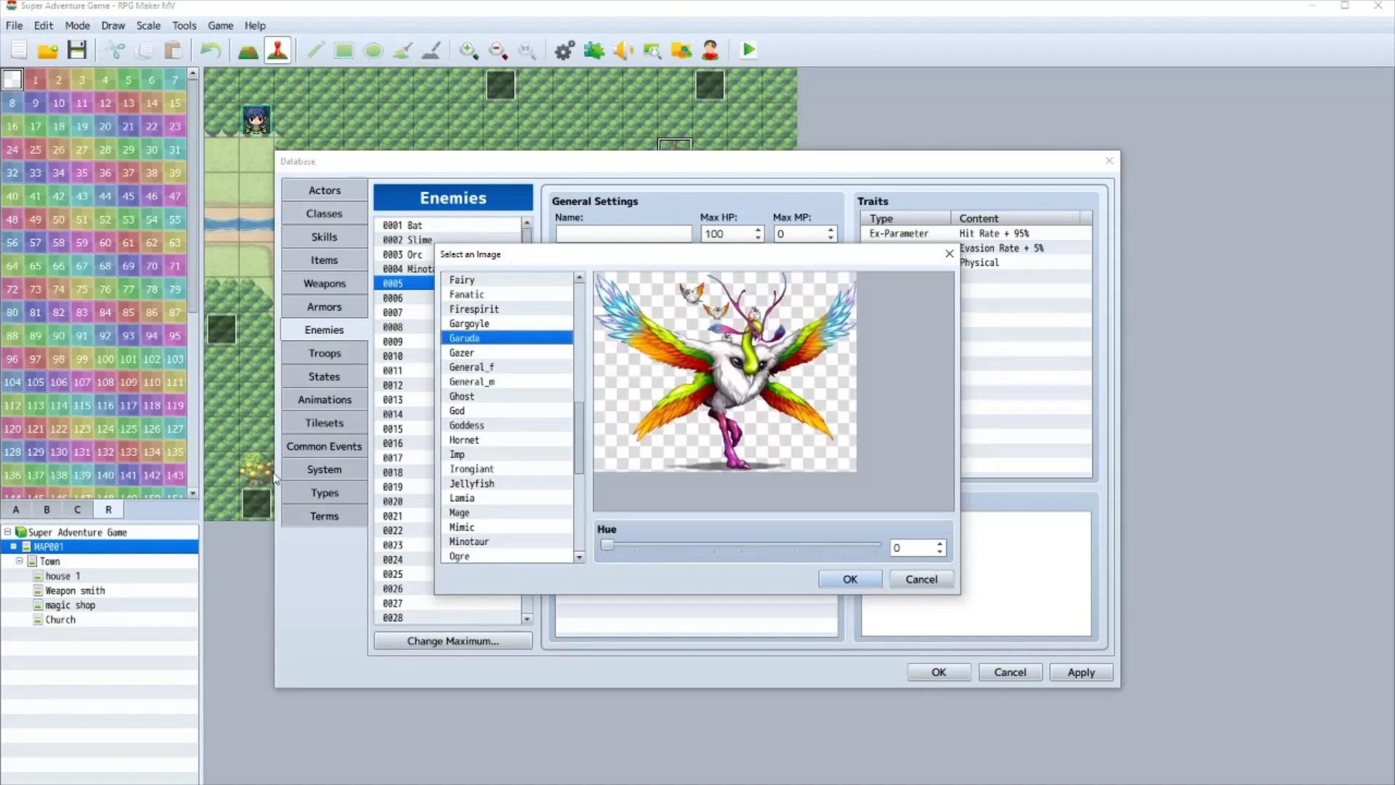
- Compare the Behemoth, Cockatrice and neighbouring battlers, and assign the Chimera image to enemy 0005
scroll(493, 313, "up", 6)
scroll(495, 281, "up", 2)
left_click(491, 426)
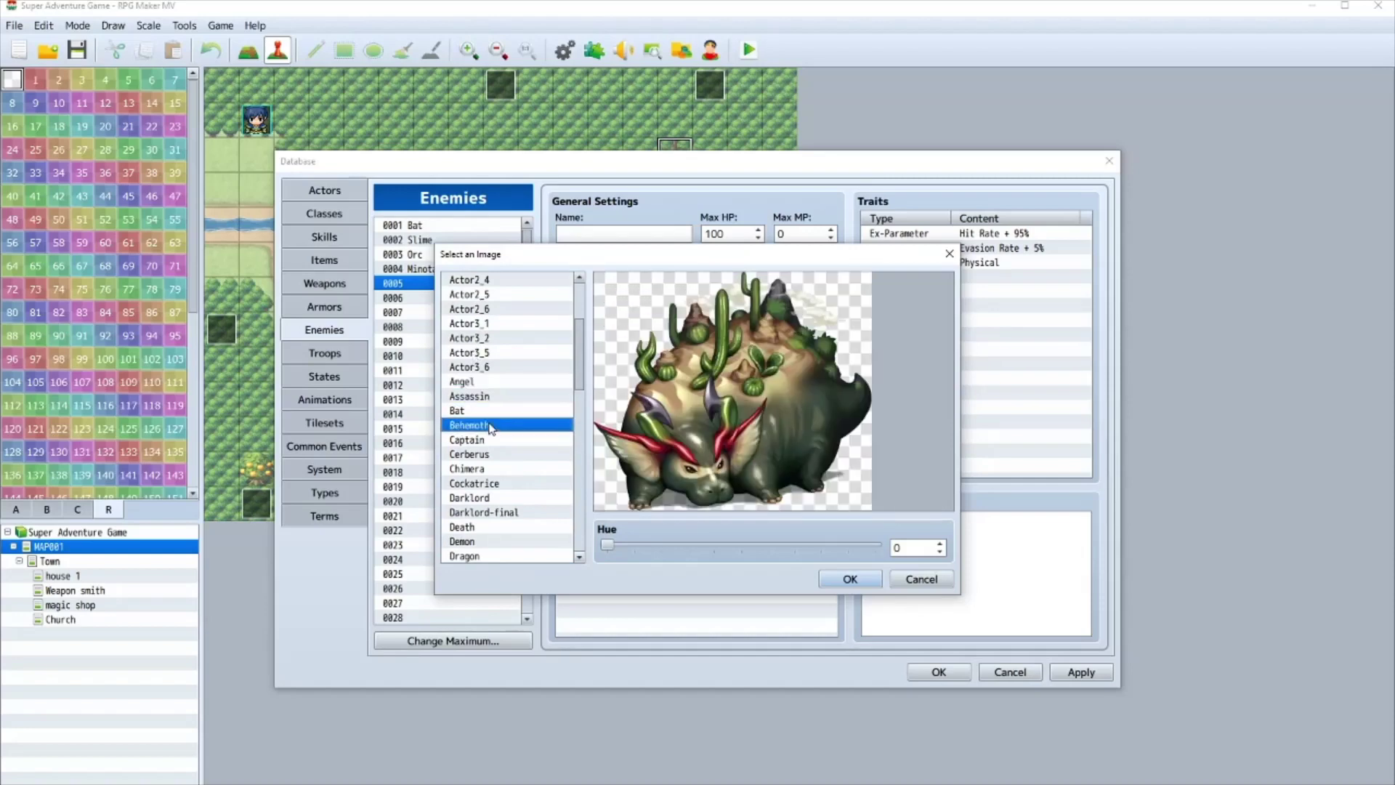
left_click_drag(491, 428, 477, 489)
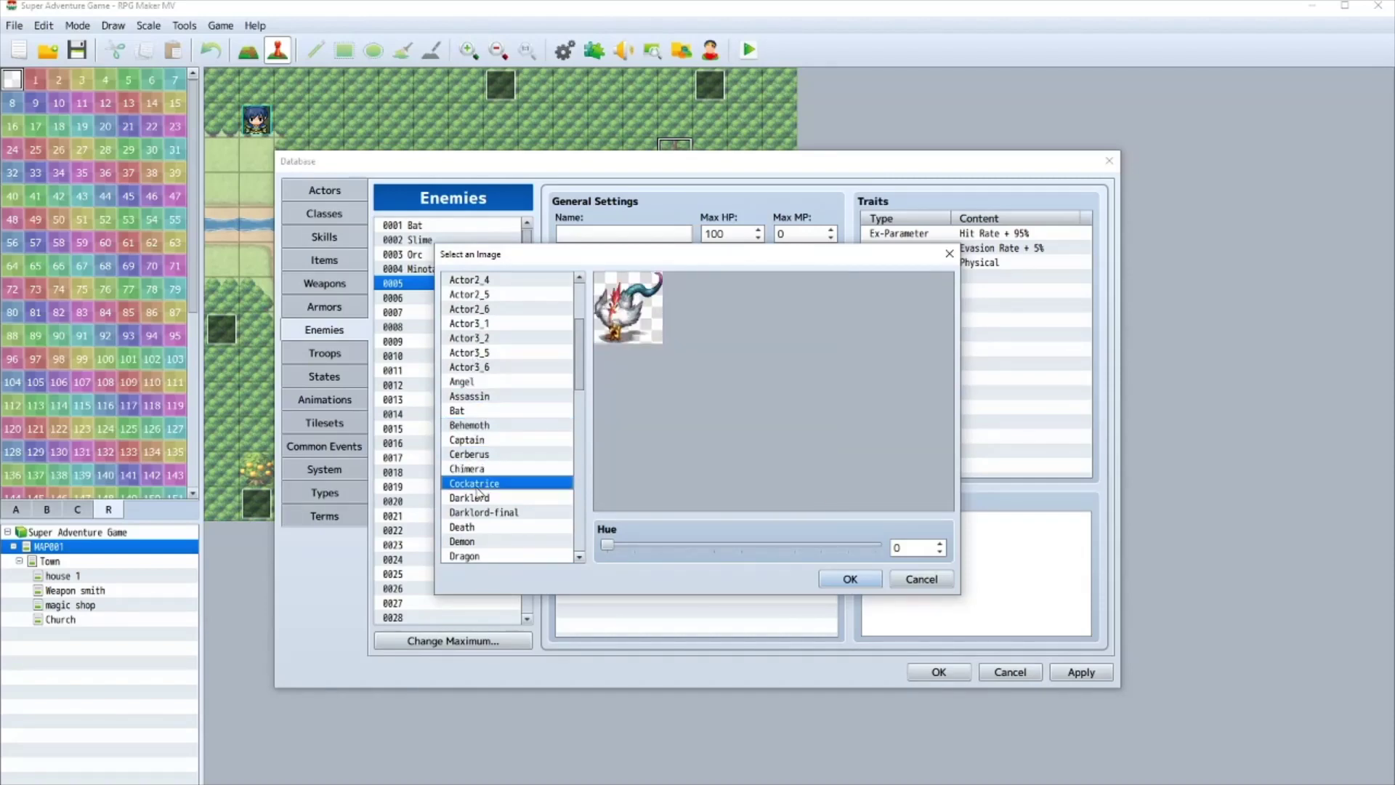
left_click(478, 471)
double_click(478, 470)
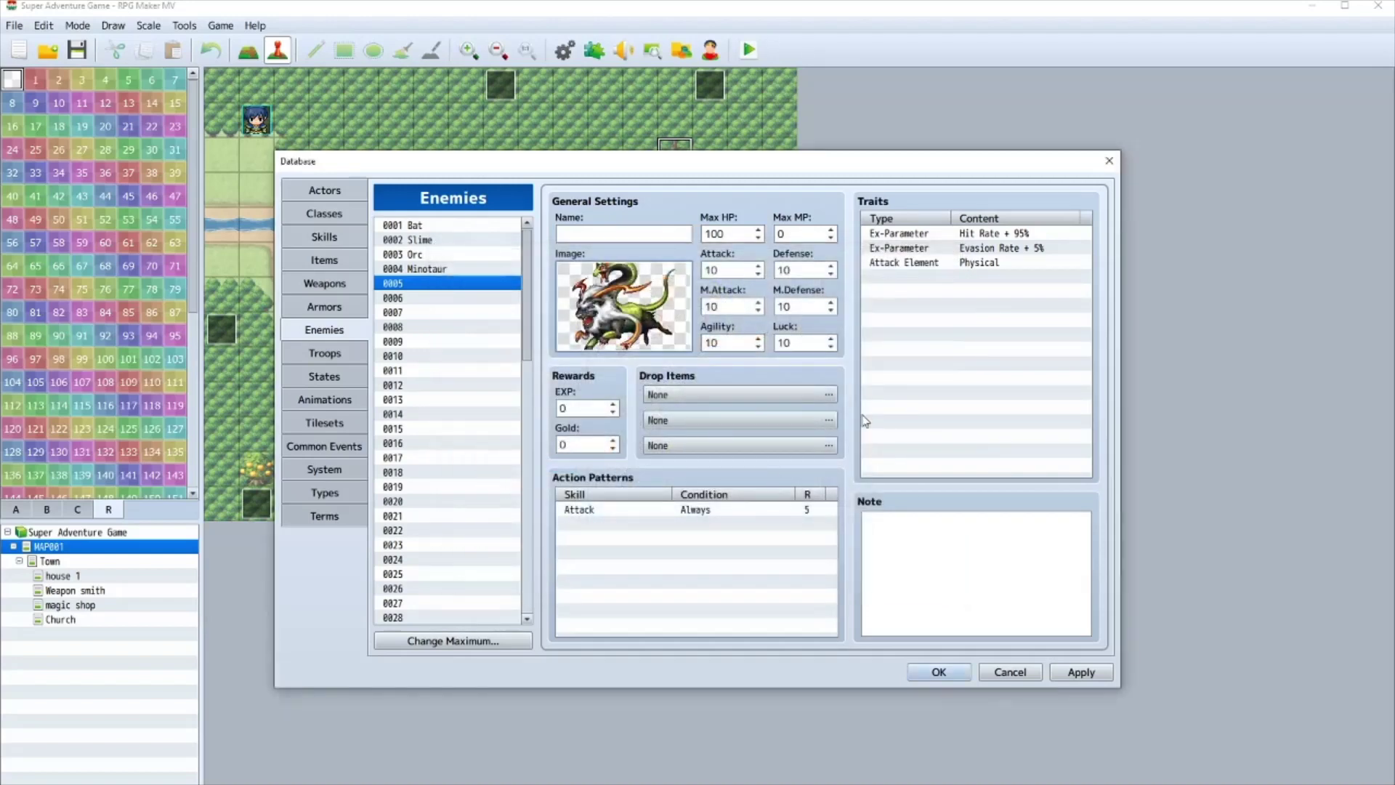
- Name enemy 0005 Chimera and set its Max HP to 200, Attack to 30 and Defense to 10
left_click(597, 234)
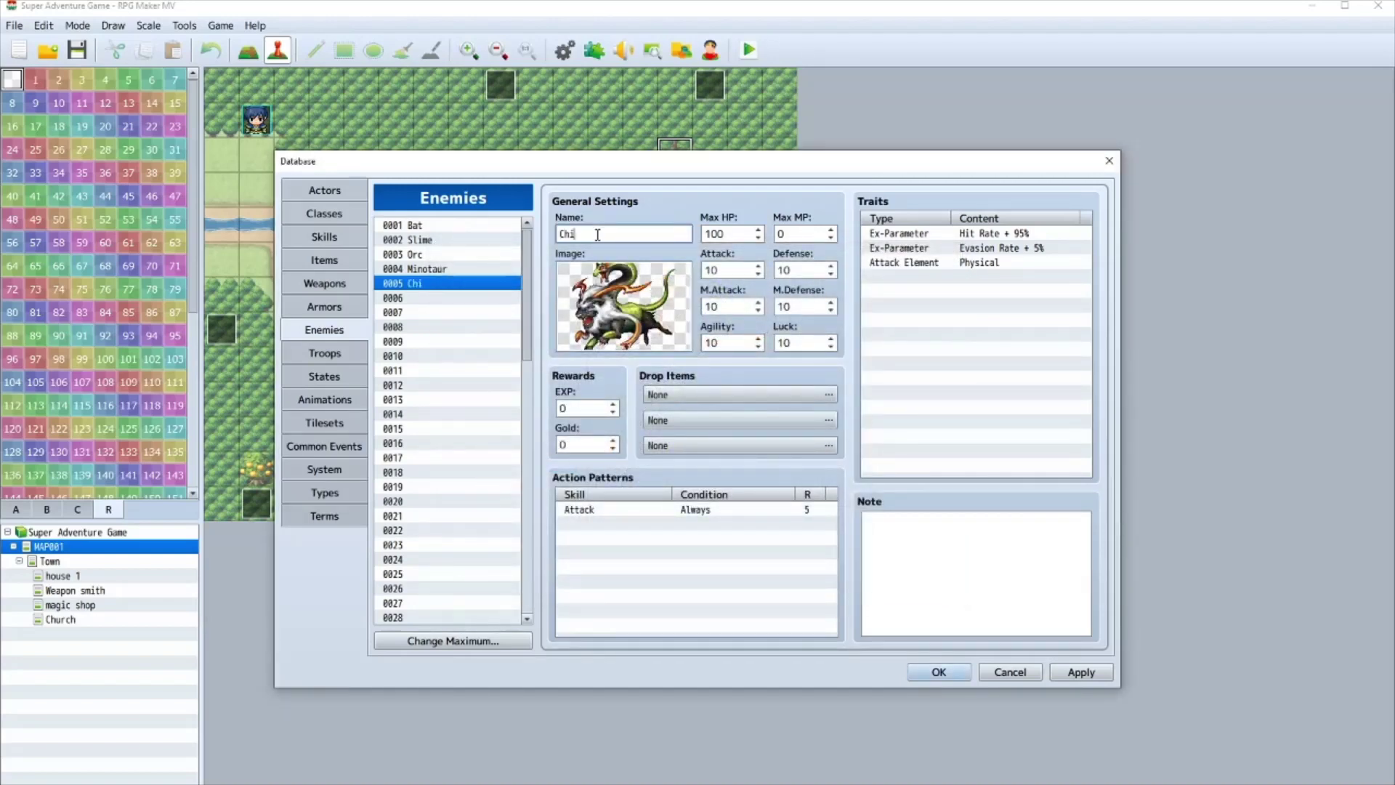
type("Chimera")
left_click(738, 234)
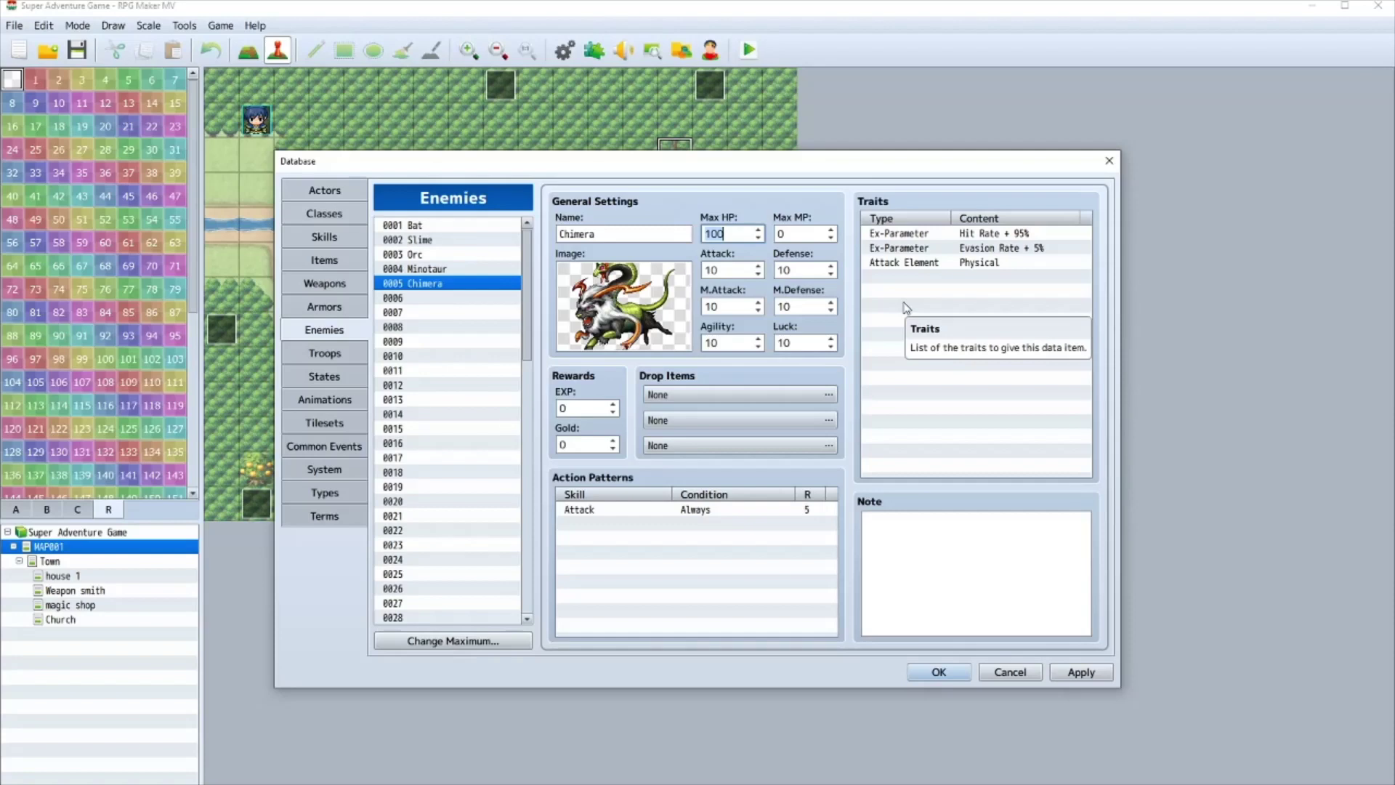
key("BackSpace")
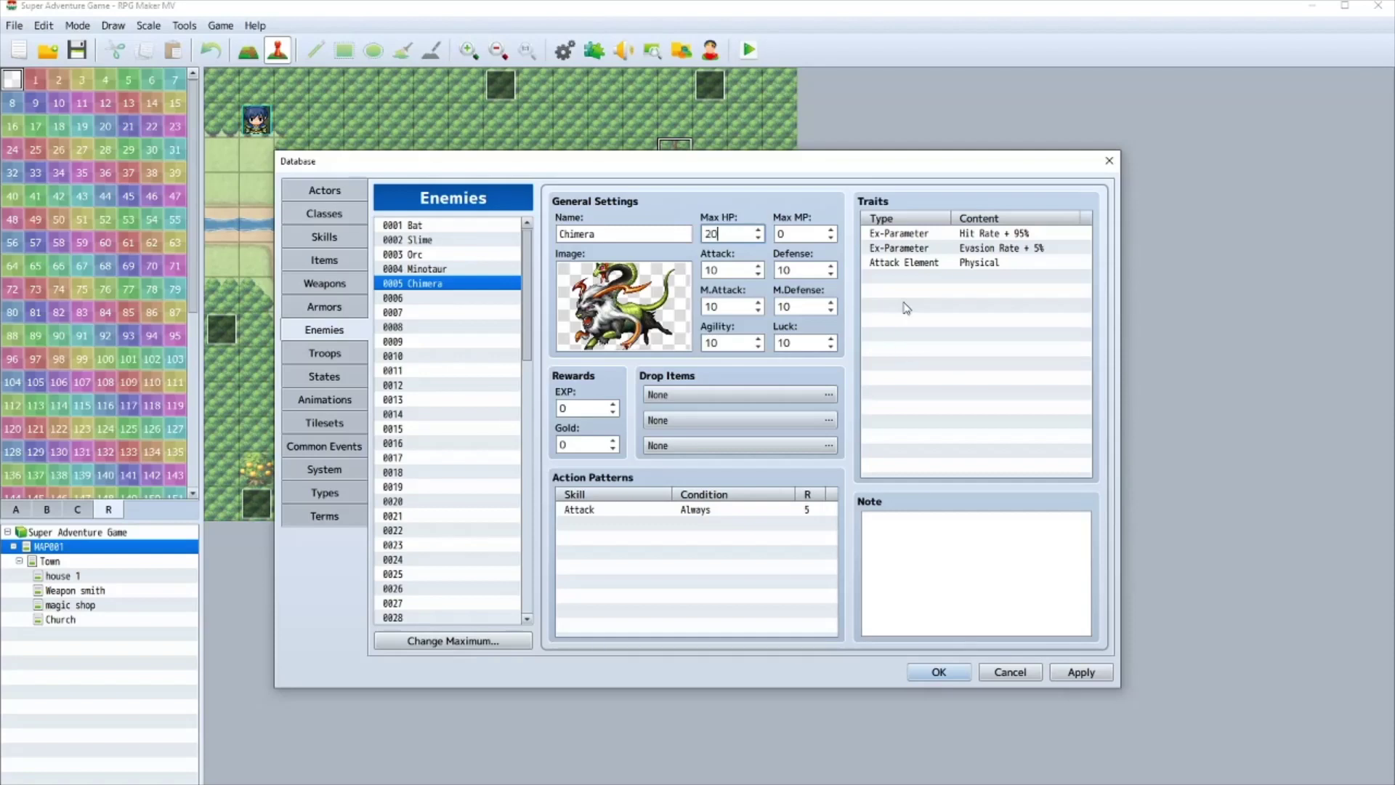
double_click(736, 271)
key("BackSpace")
double_click(811, 277)
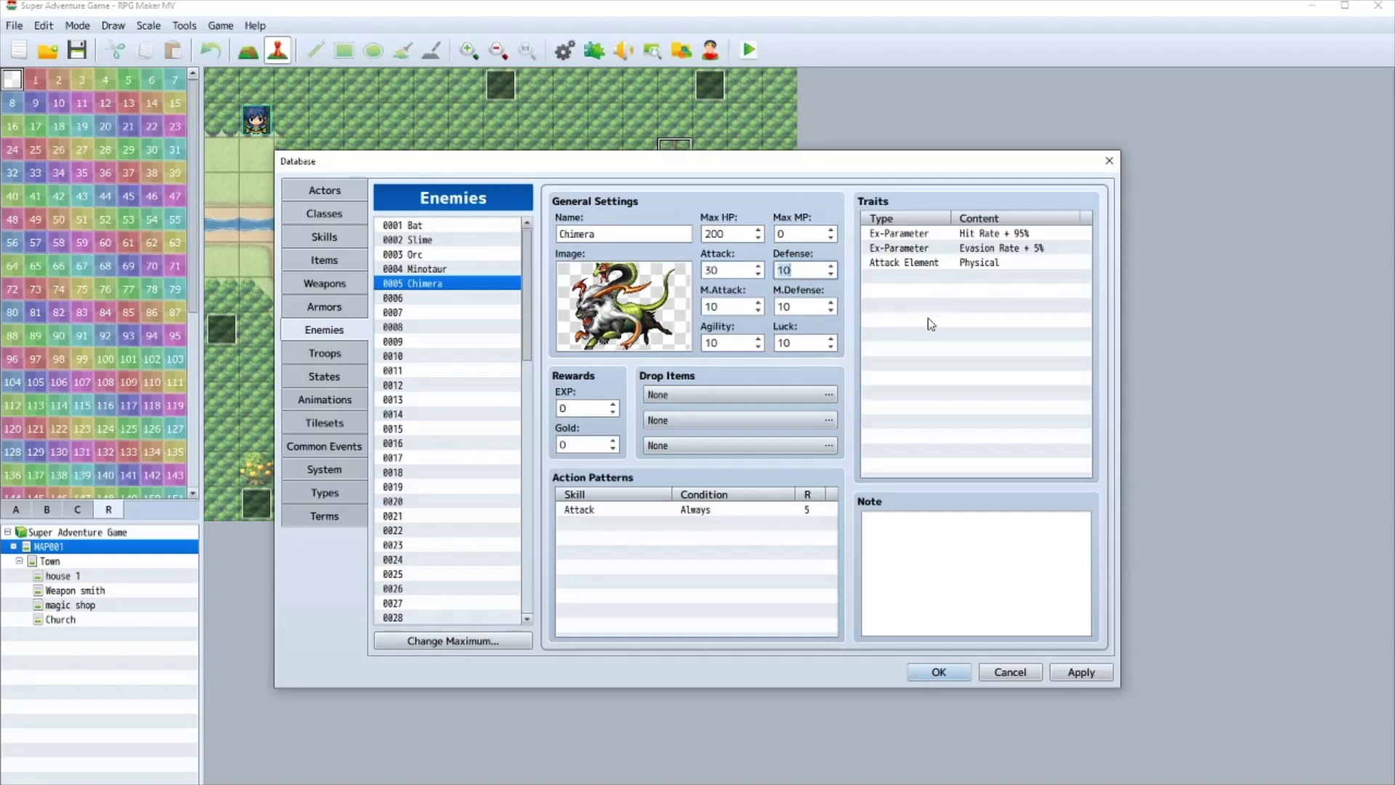
key("BackSpace")
type("10")
- Try the Turn condition on the Chimera's Attack action pattern, then set it back to Always and confirm
right_click(667, 510)
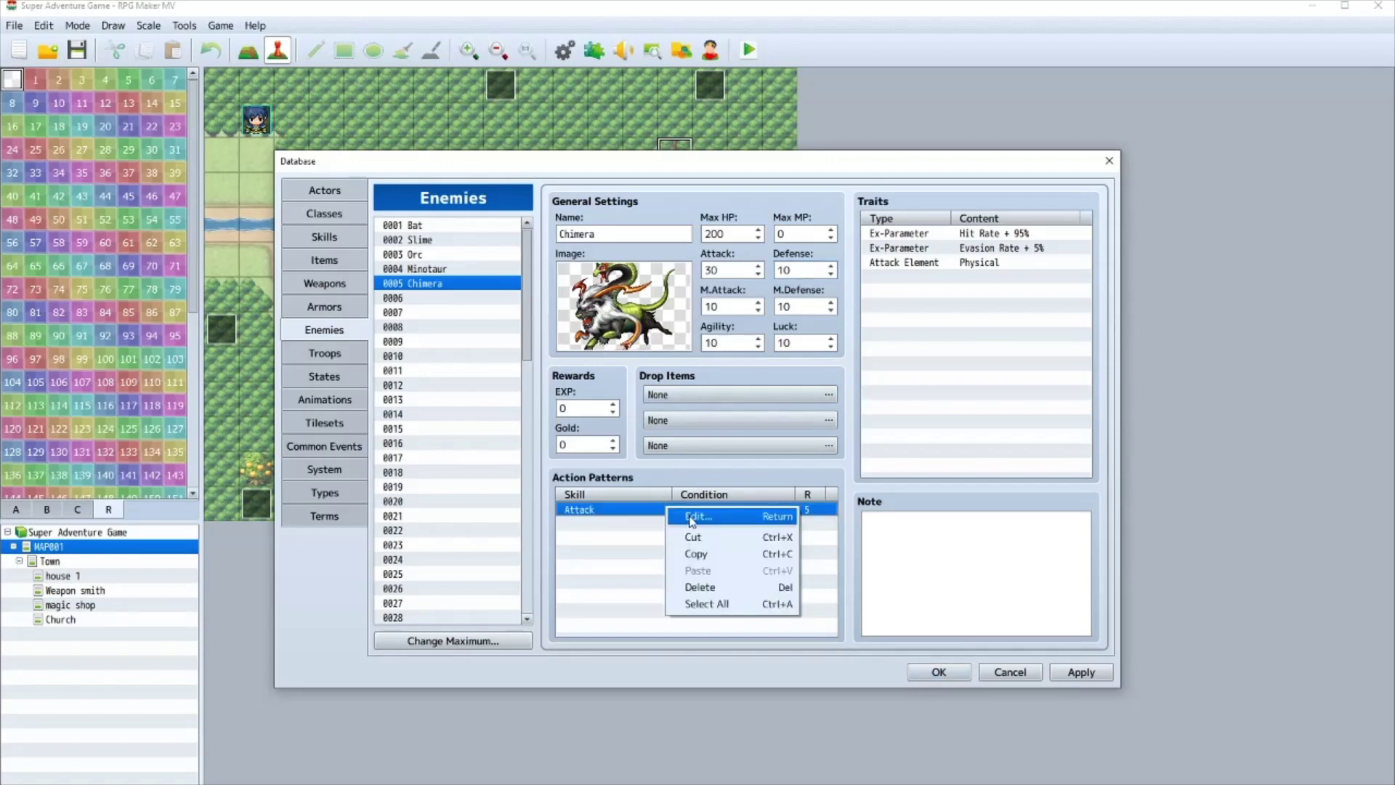
left_click(690, 518)
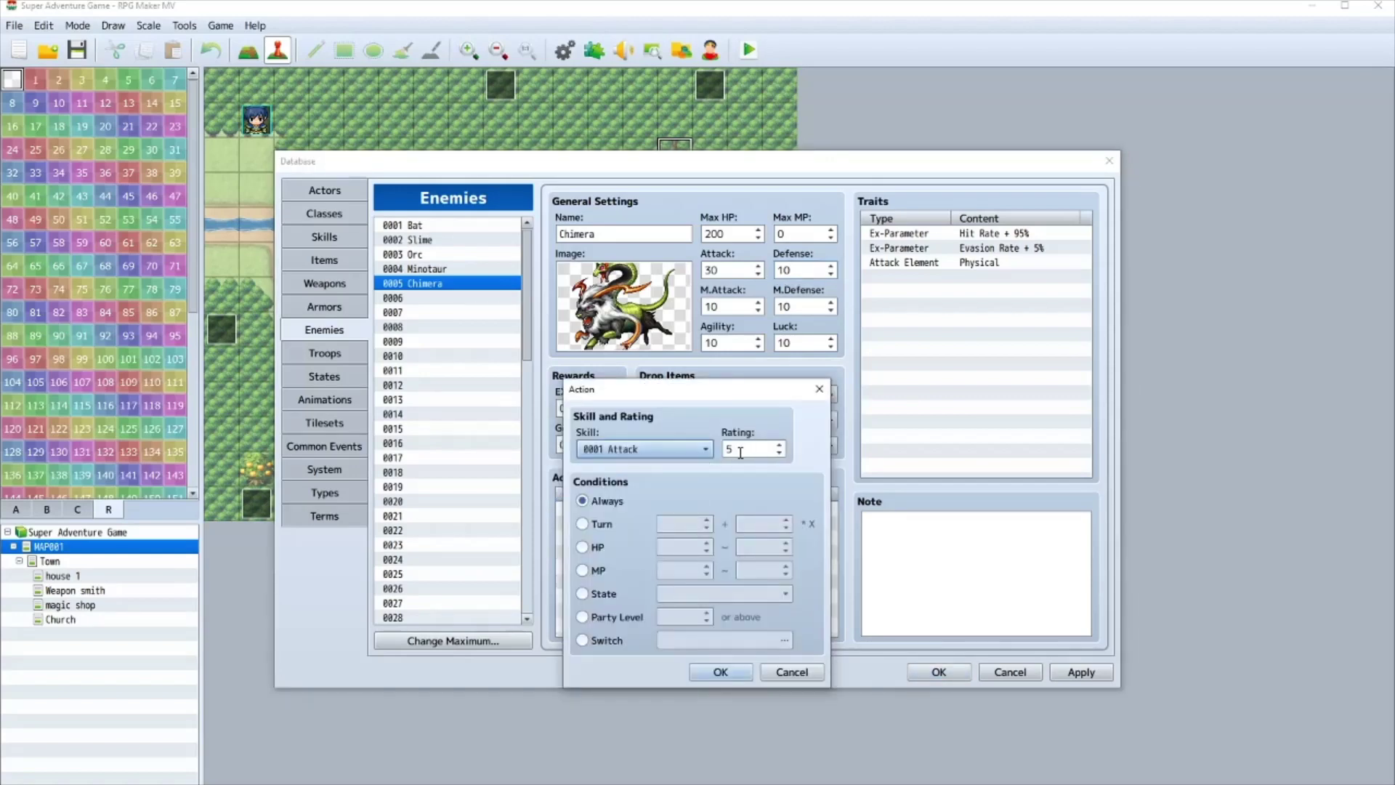
left_click(603, 524)
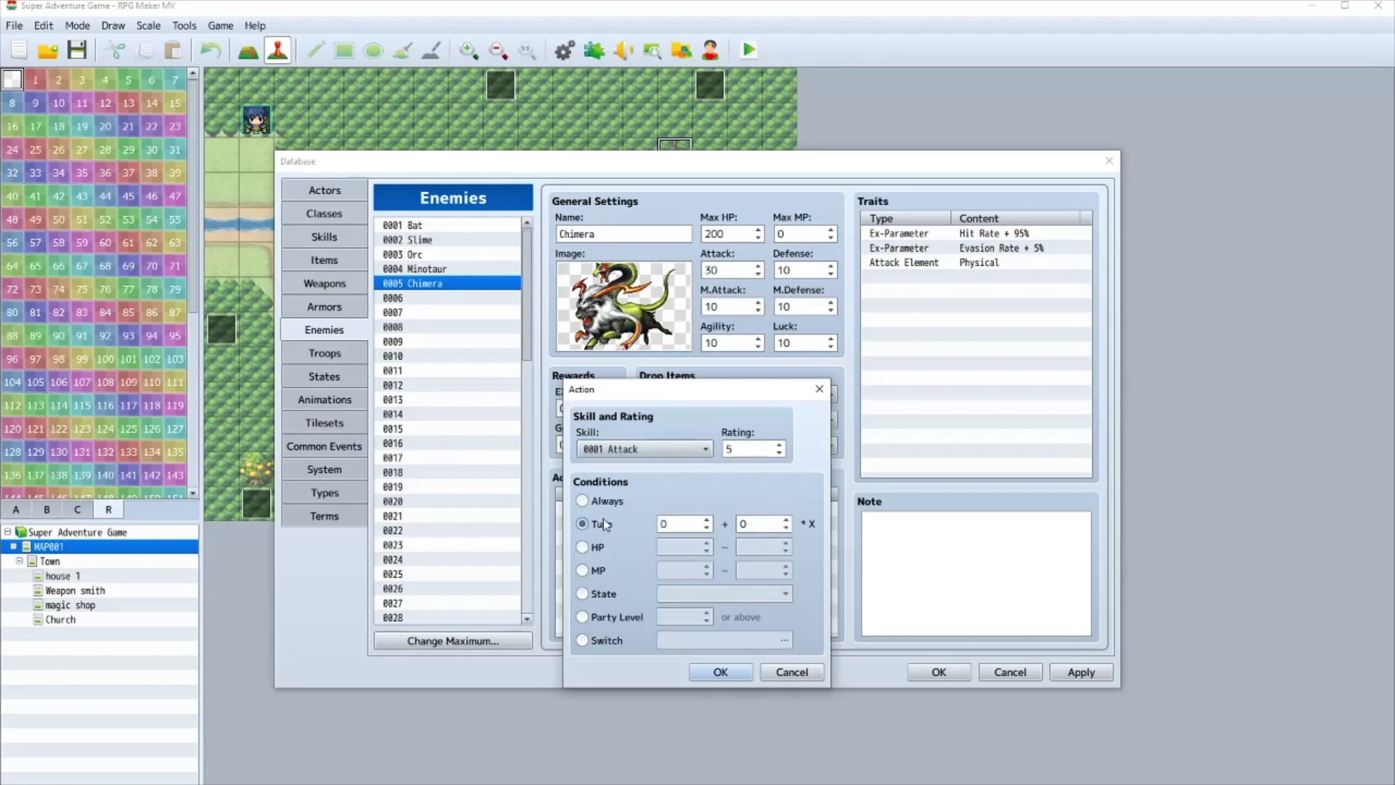
left_click(597, 503)
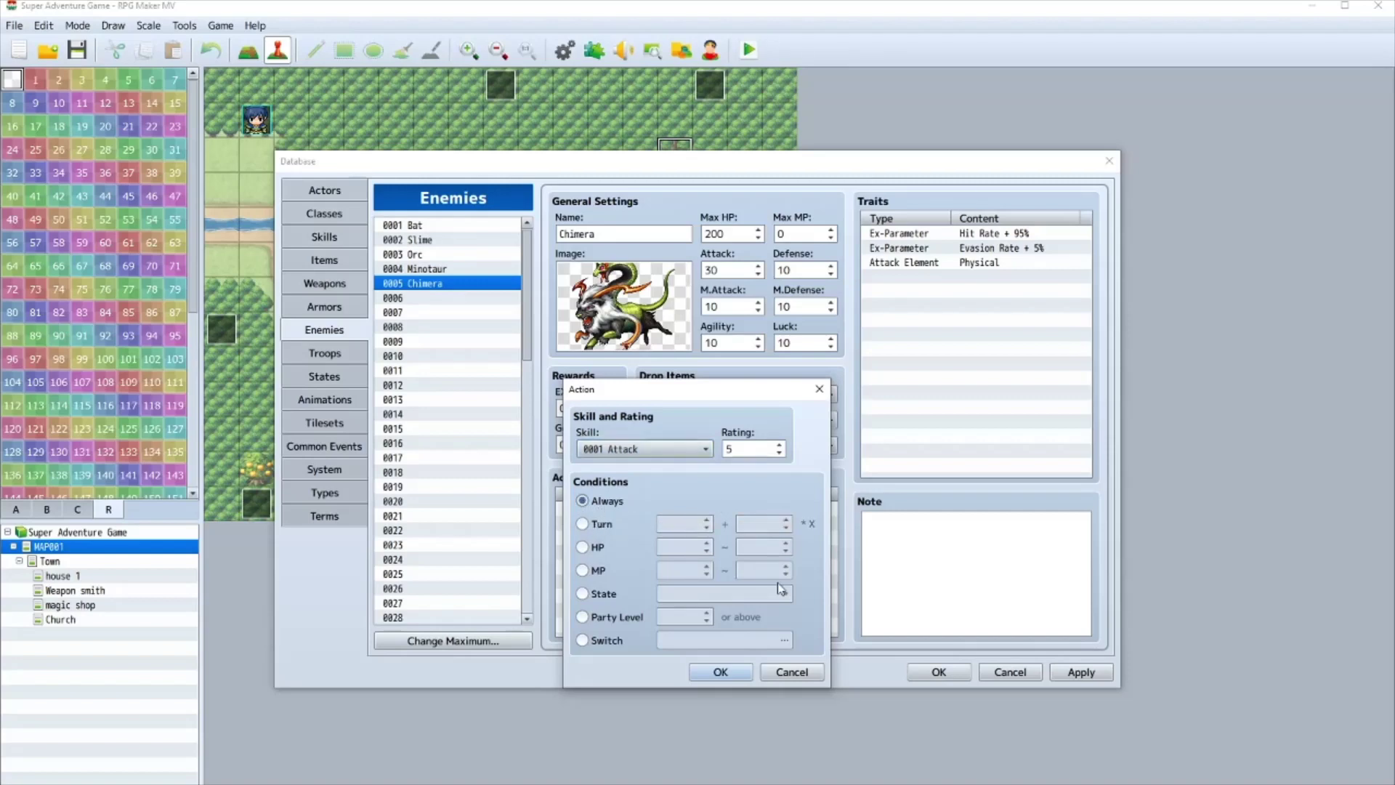
left_click(718, 672)
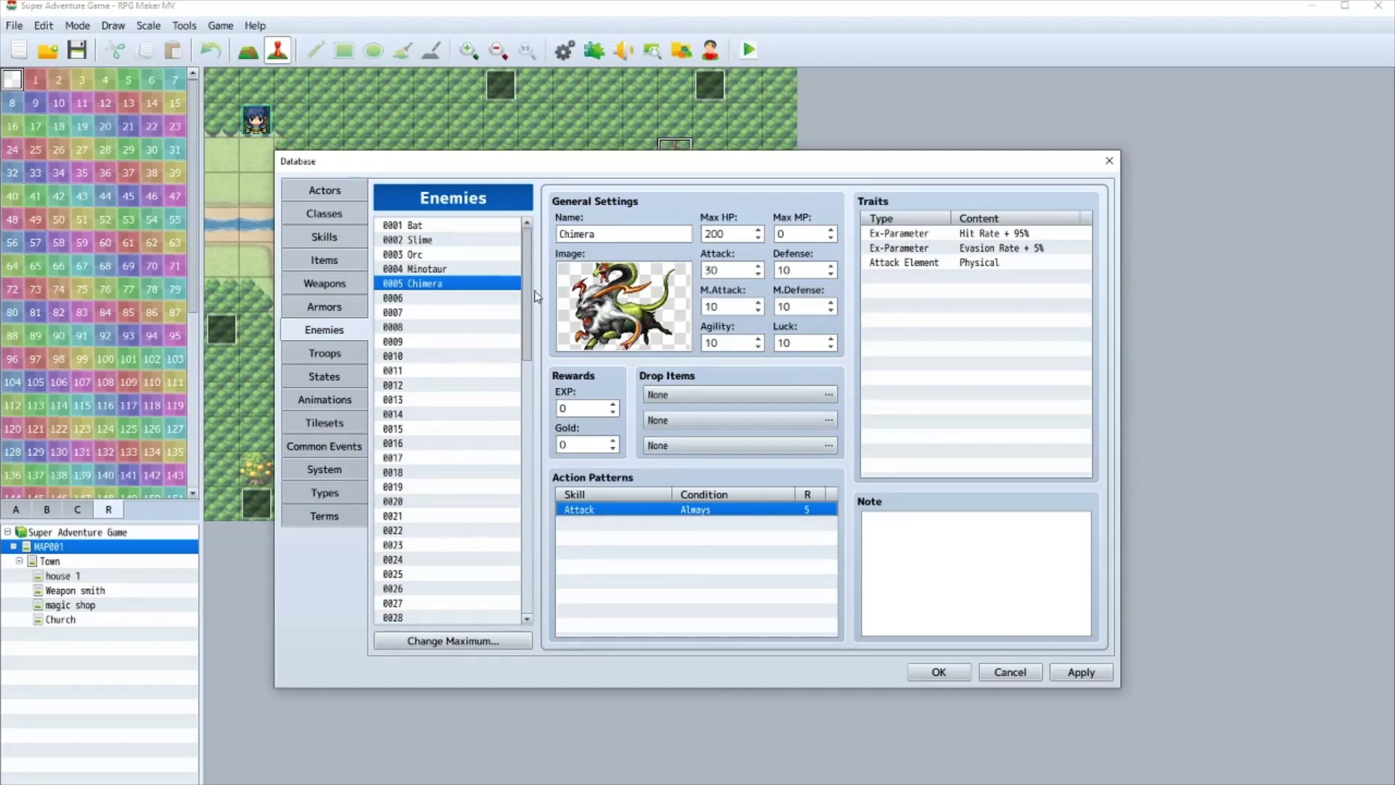
- Name troop 0005 Boss 1 and add the Chimera enemy to it
left_click(340, 356)
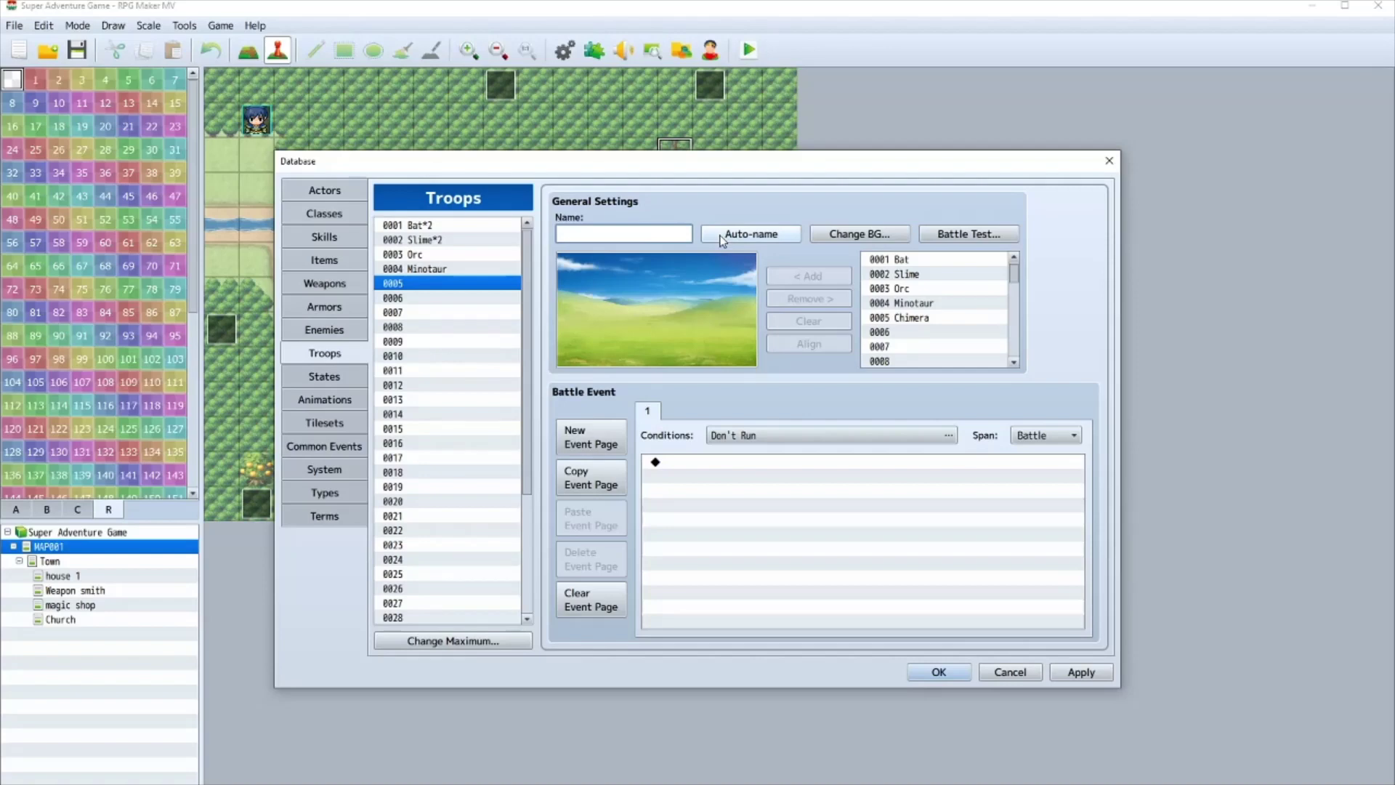
type("Boss 1")
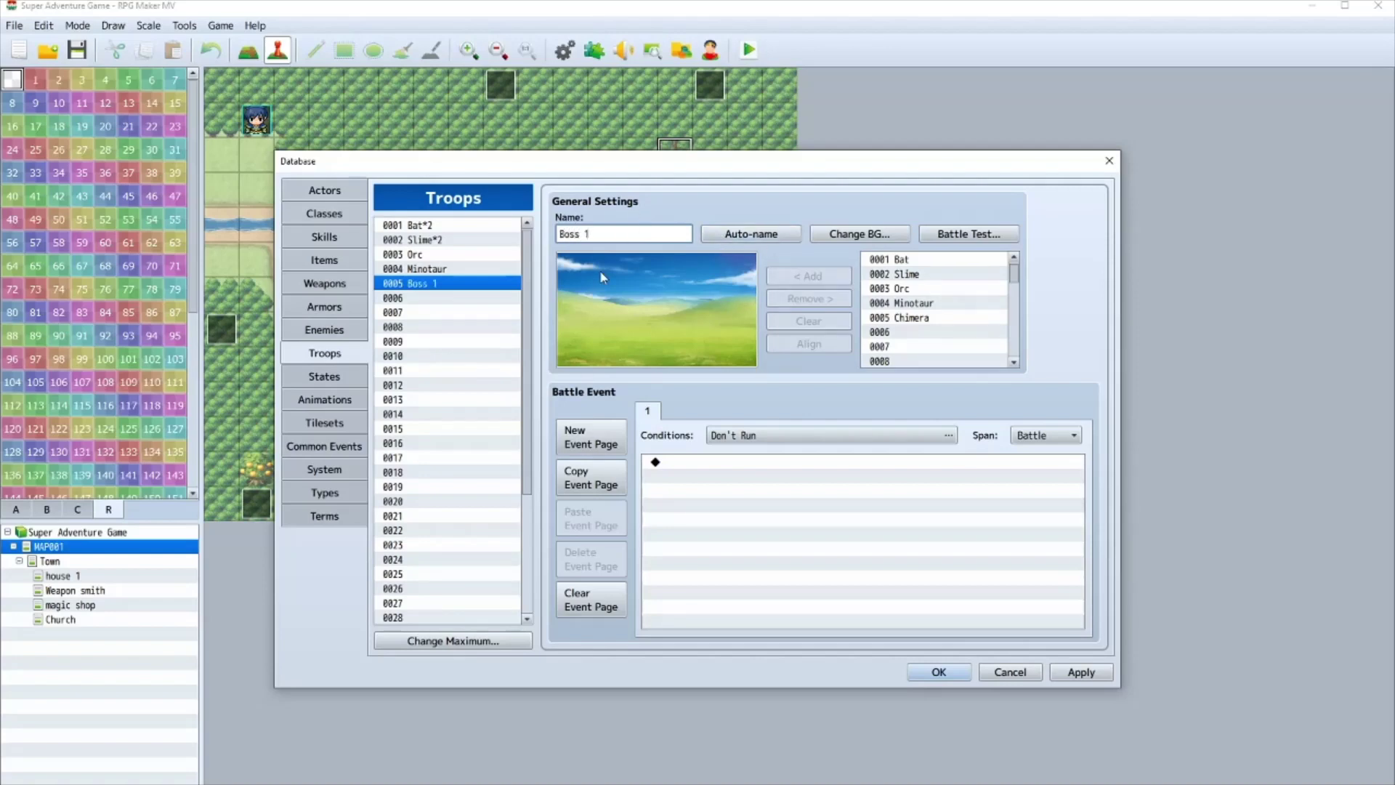
left_click(923, 318)
left_click(808, 276)
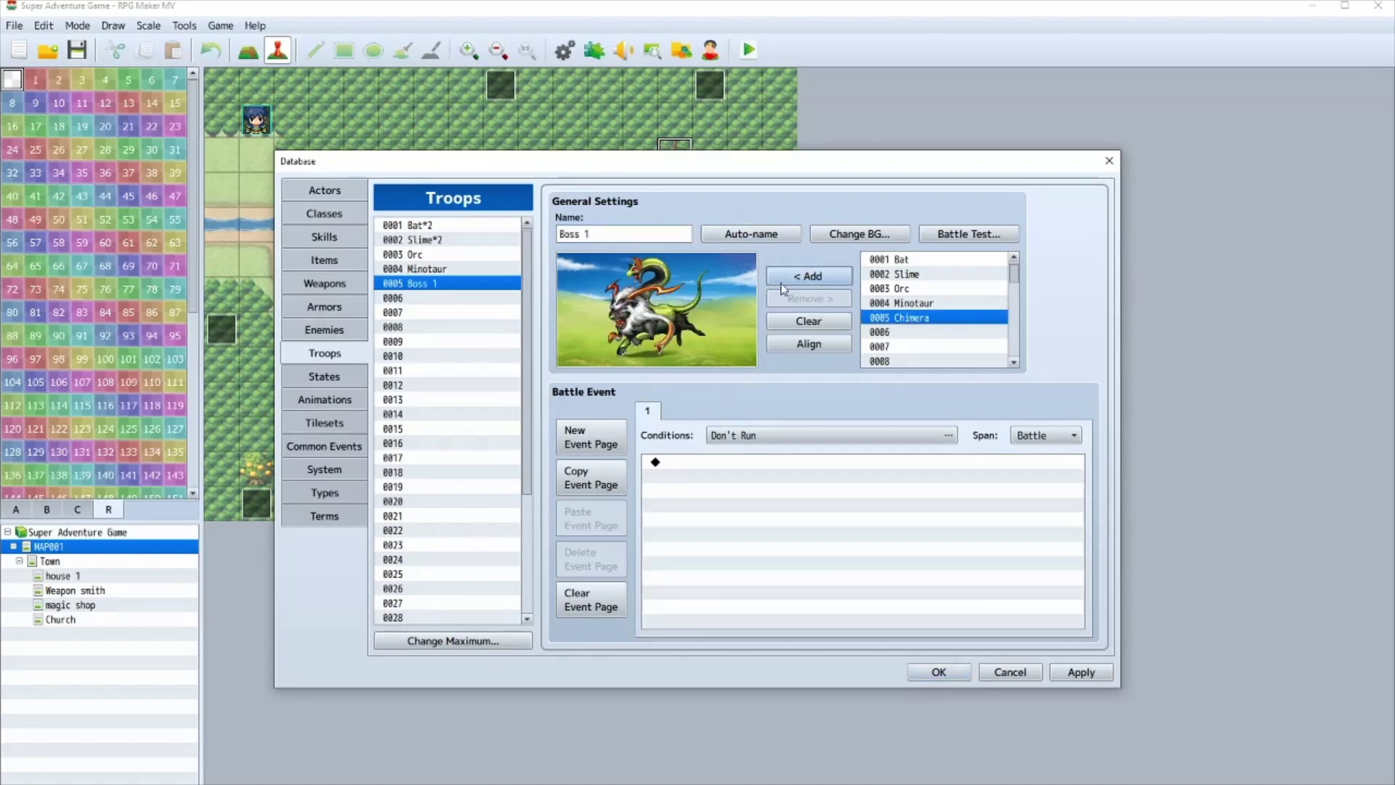
right_click(649, 312)
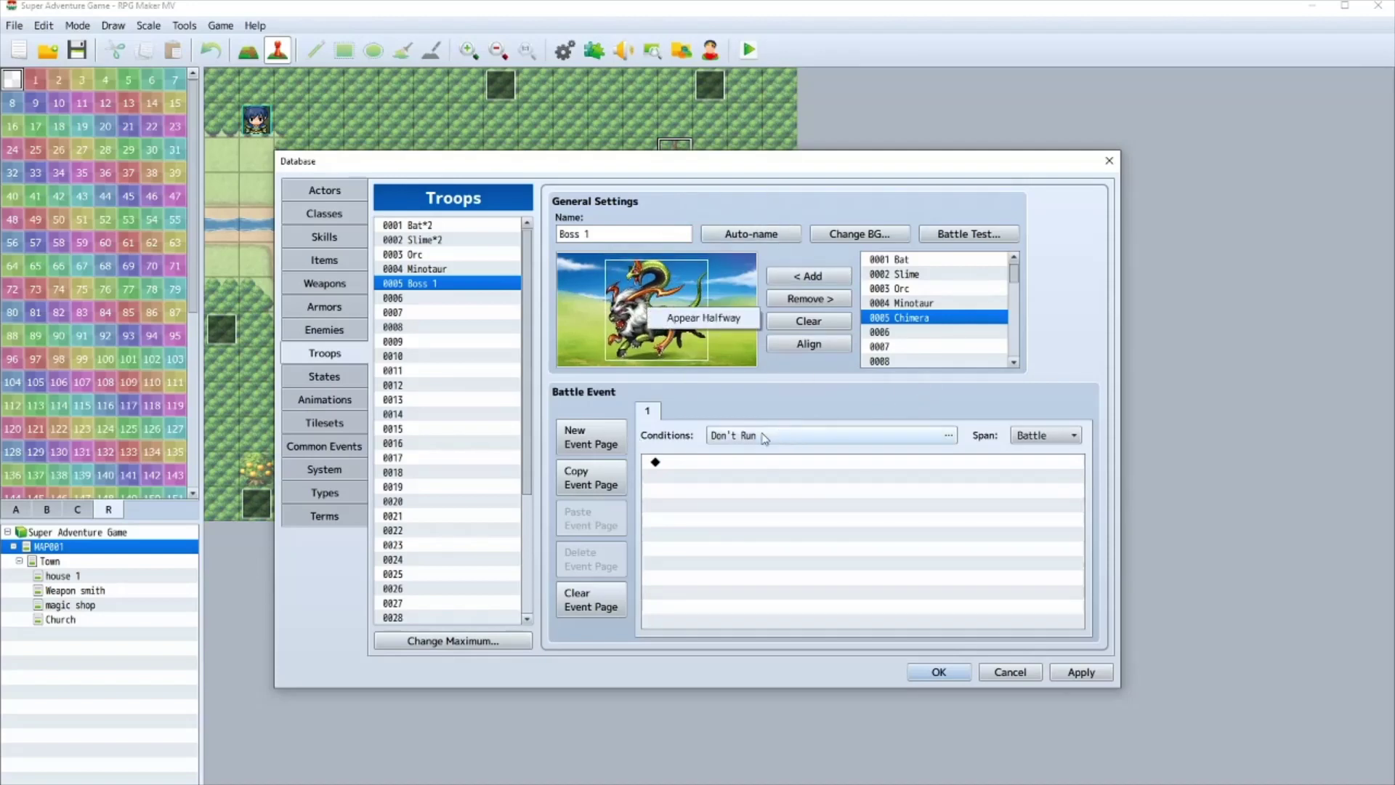
left_click(747, 353)
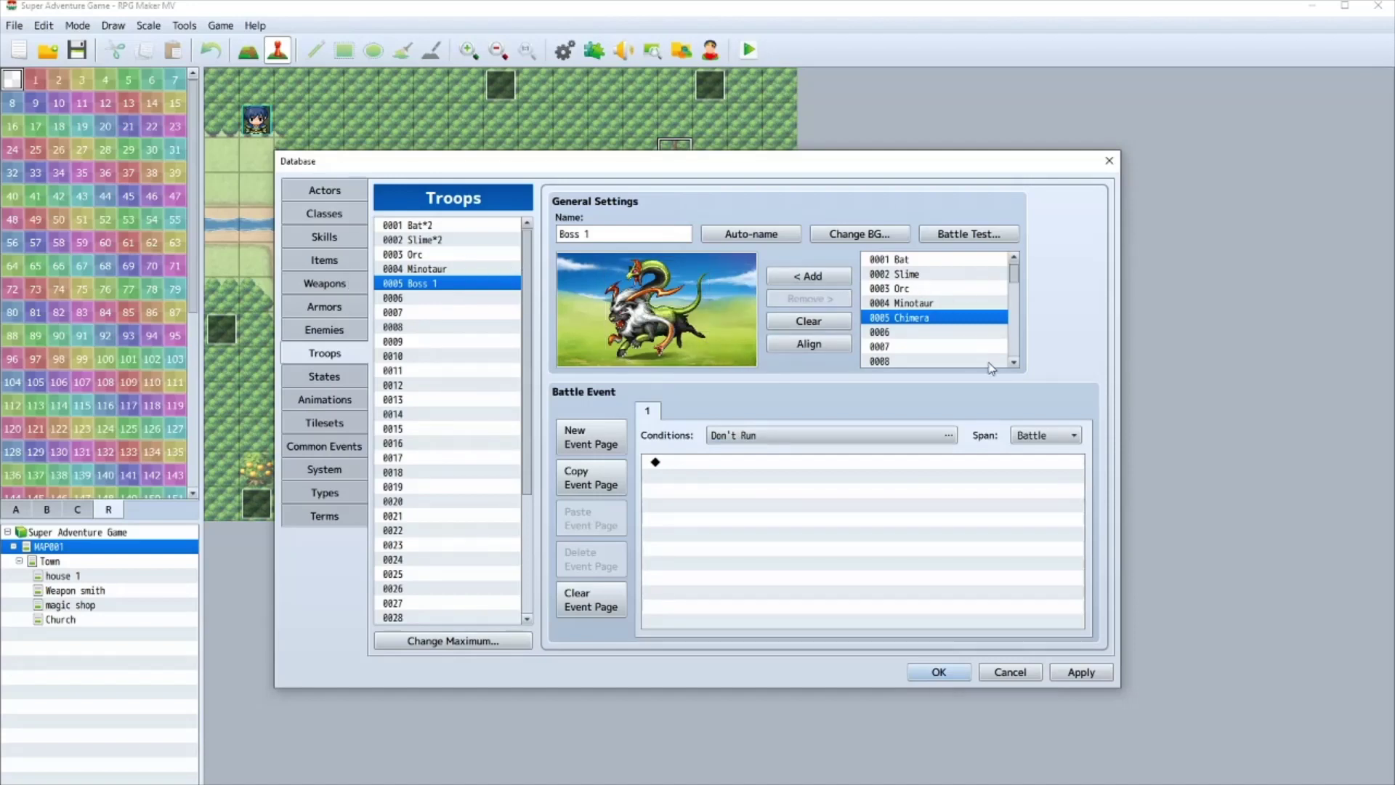
- Set the upper layer of the Boss 1 troop's battle background to Forest
left_click(880, 233)
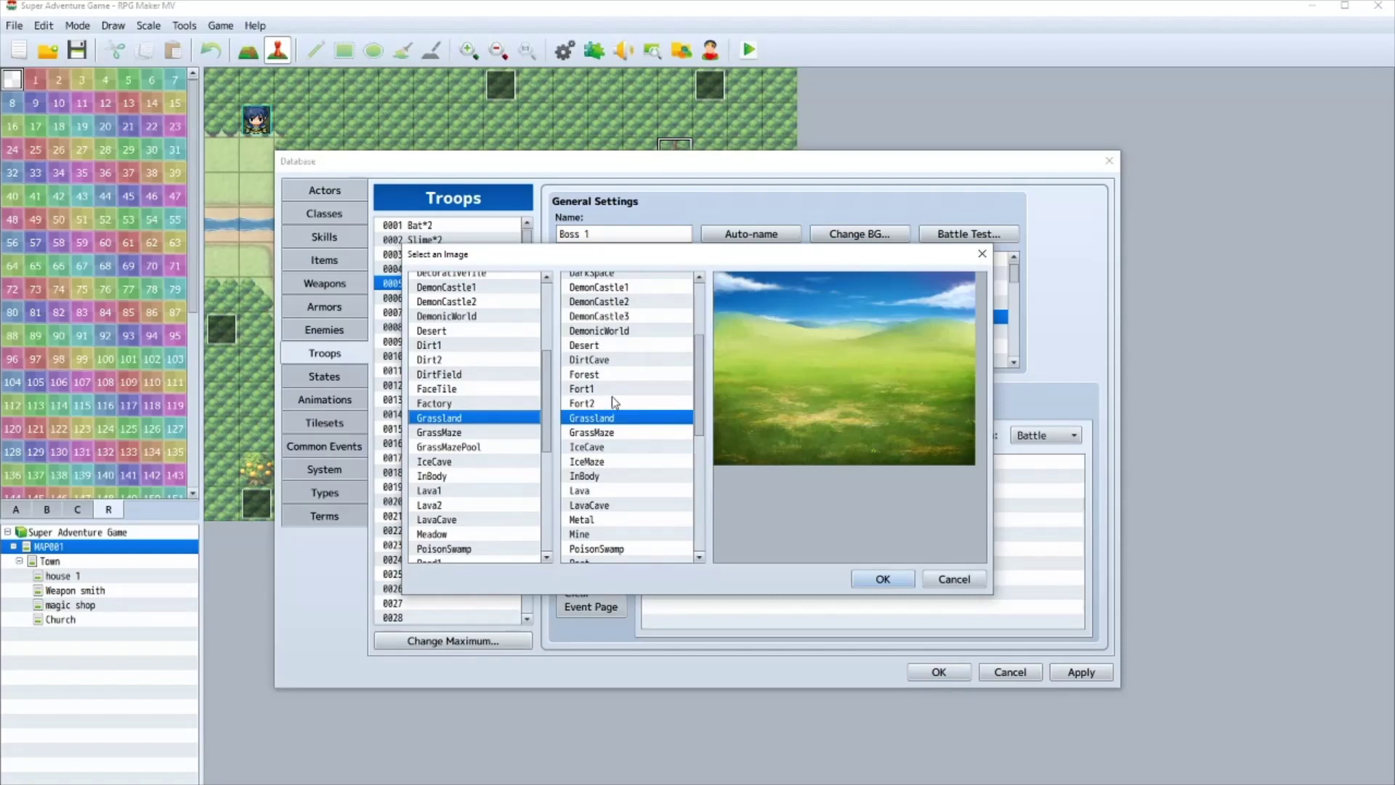
scroll(612, 402, "down", 1)
left_click_drag(612, 403, 623, 498)
scroll(623, 498, "down", 1)
left_click(603, 470)
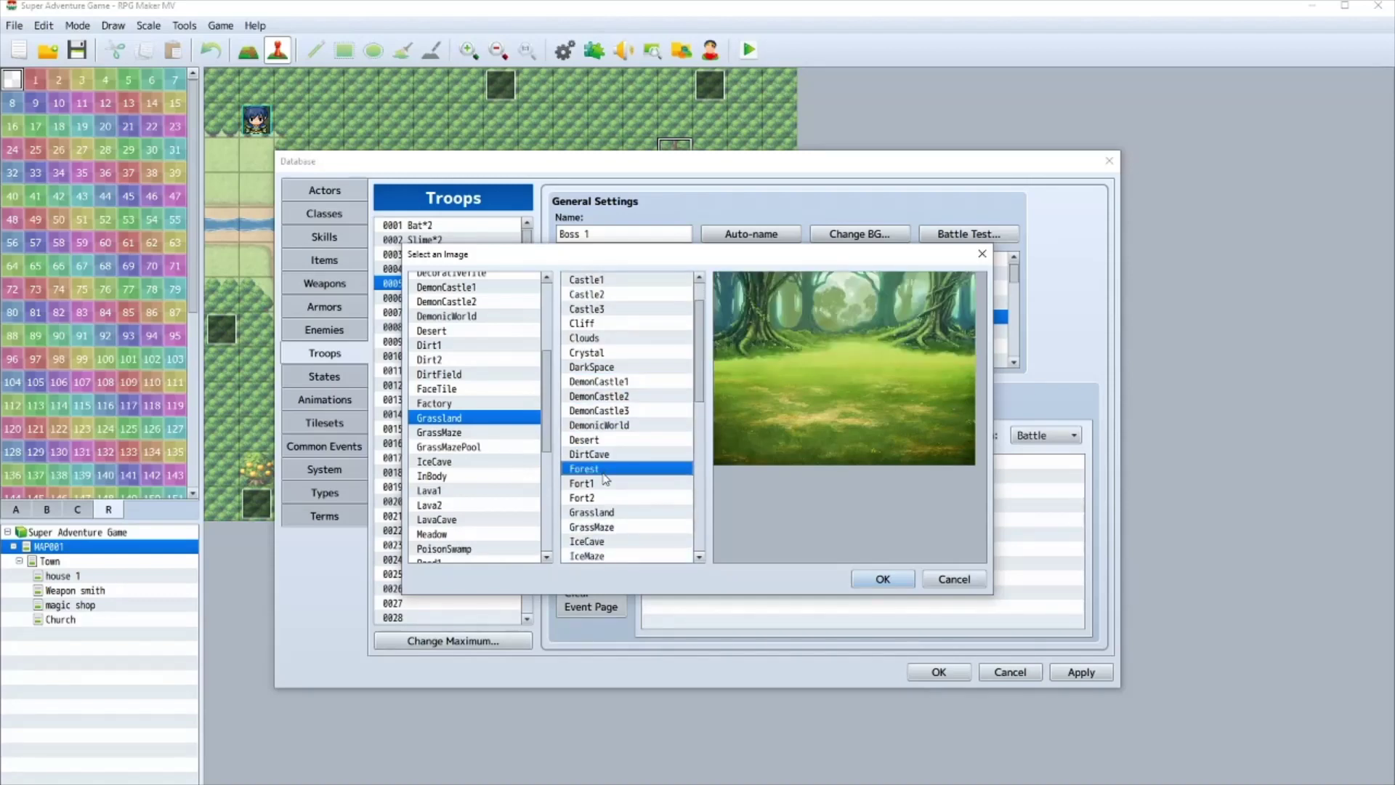
right_click(602, 477)
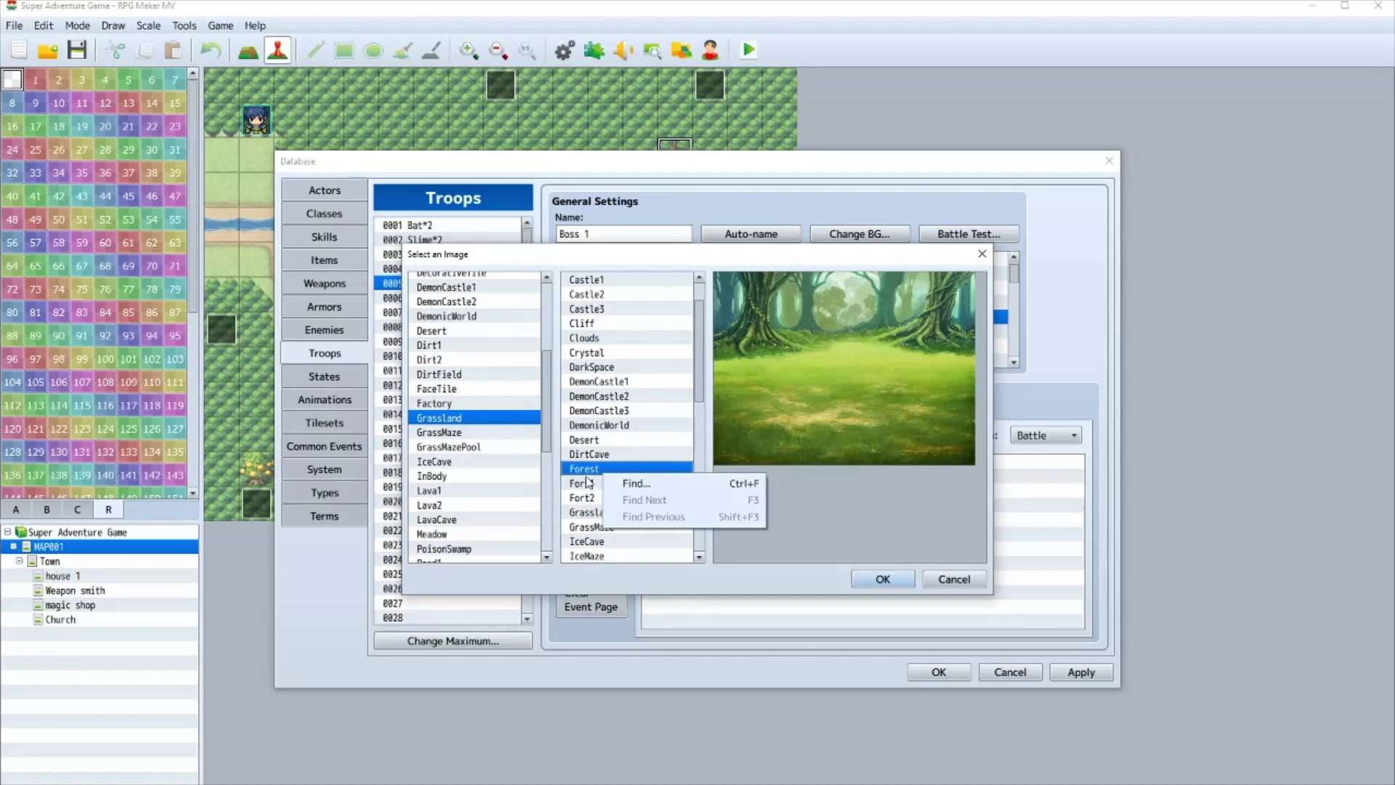
key("Escape")
double_click(585, 473)
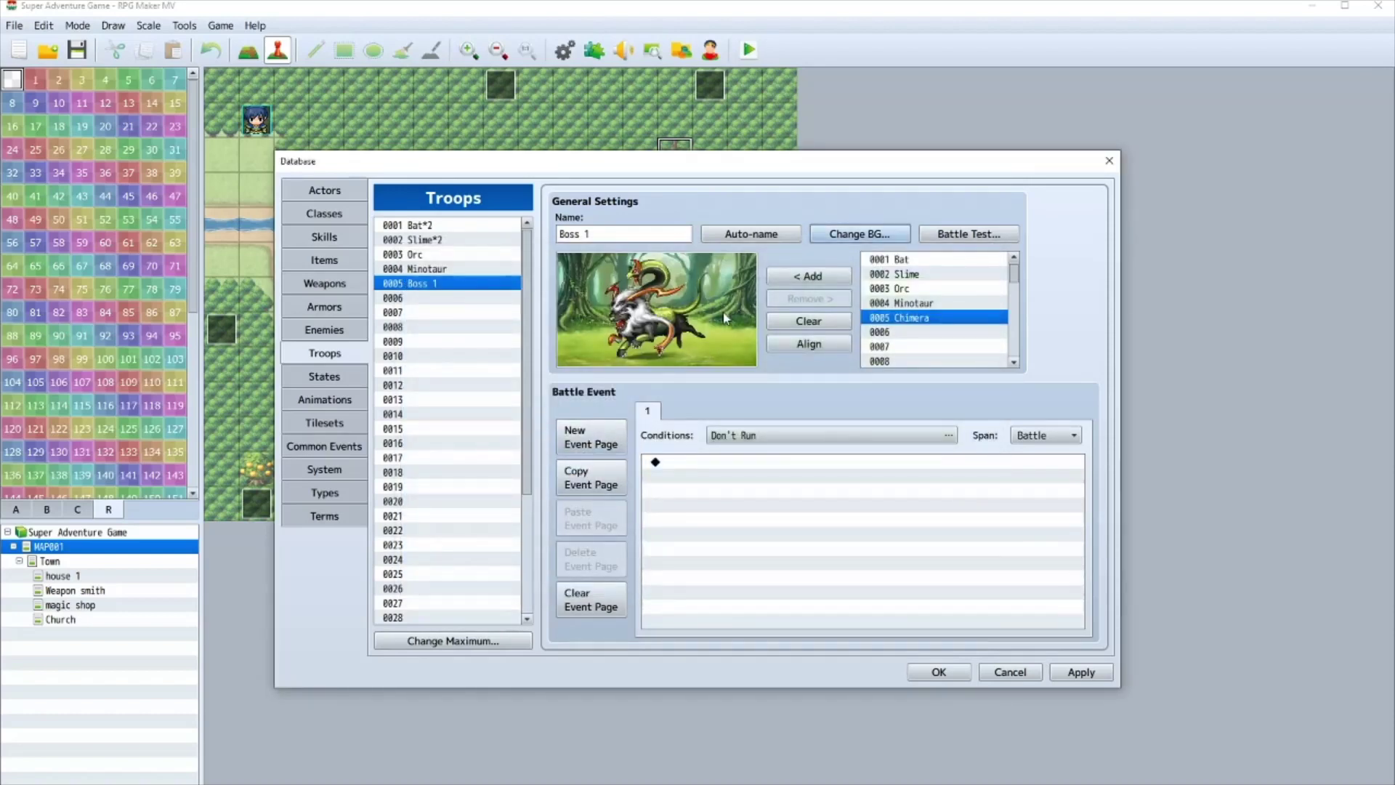
- Set the ground layer of the Boss 1 battle background to GrassMaze and save the database changes
left_click(842, 236)
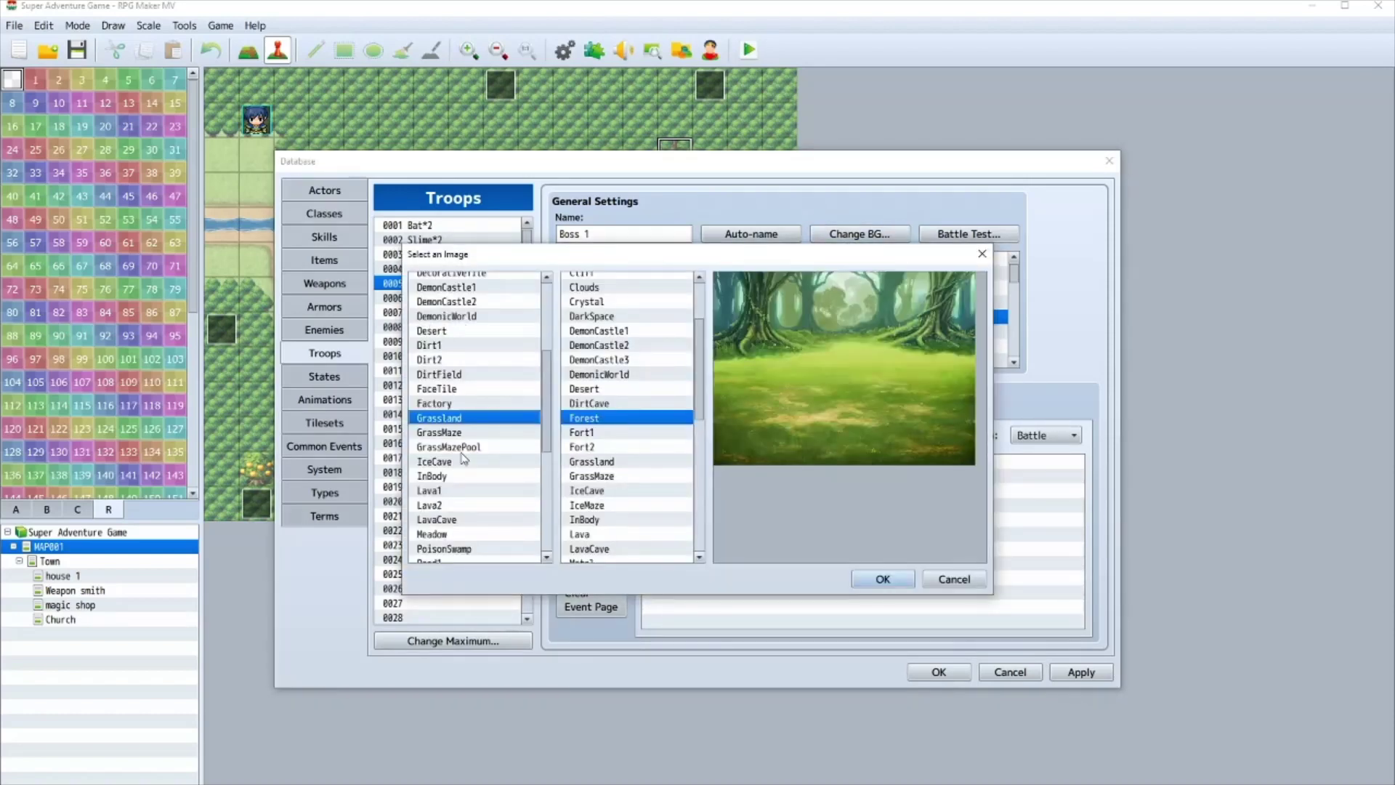
left_click(470, 434)
left_click(473, 447)
left_click(487, 433)
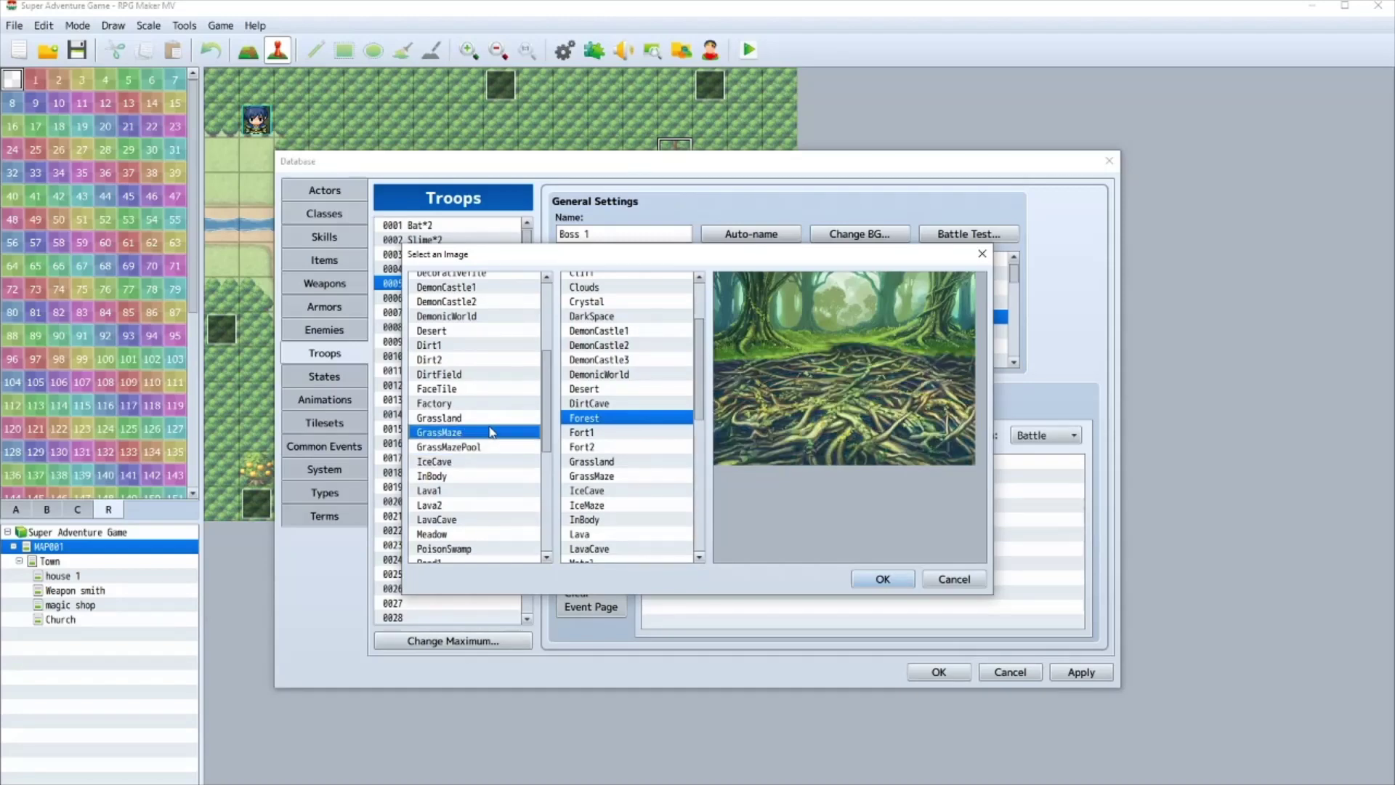
double_click(491, 434)
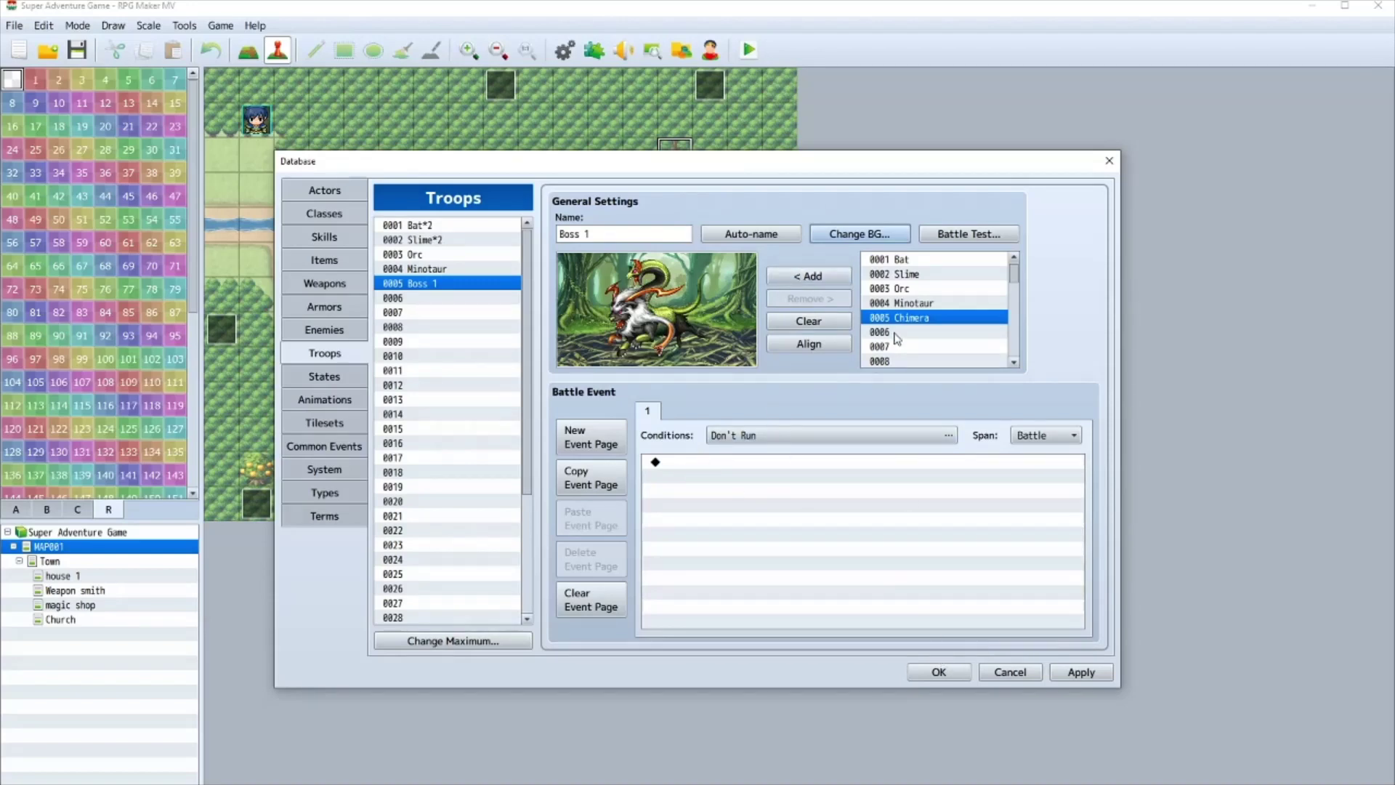
left_click(942, 672)
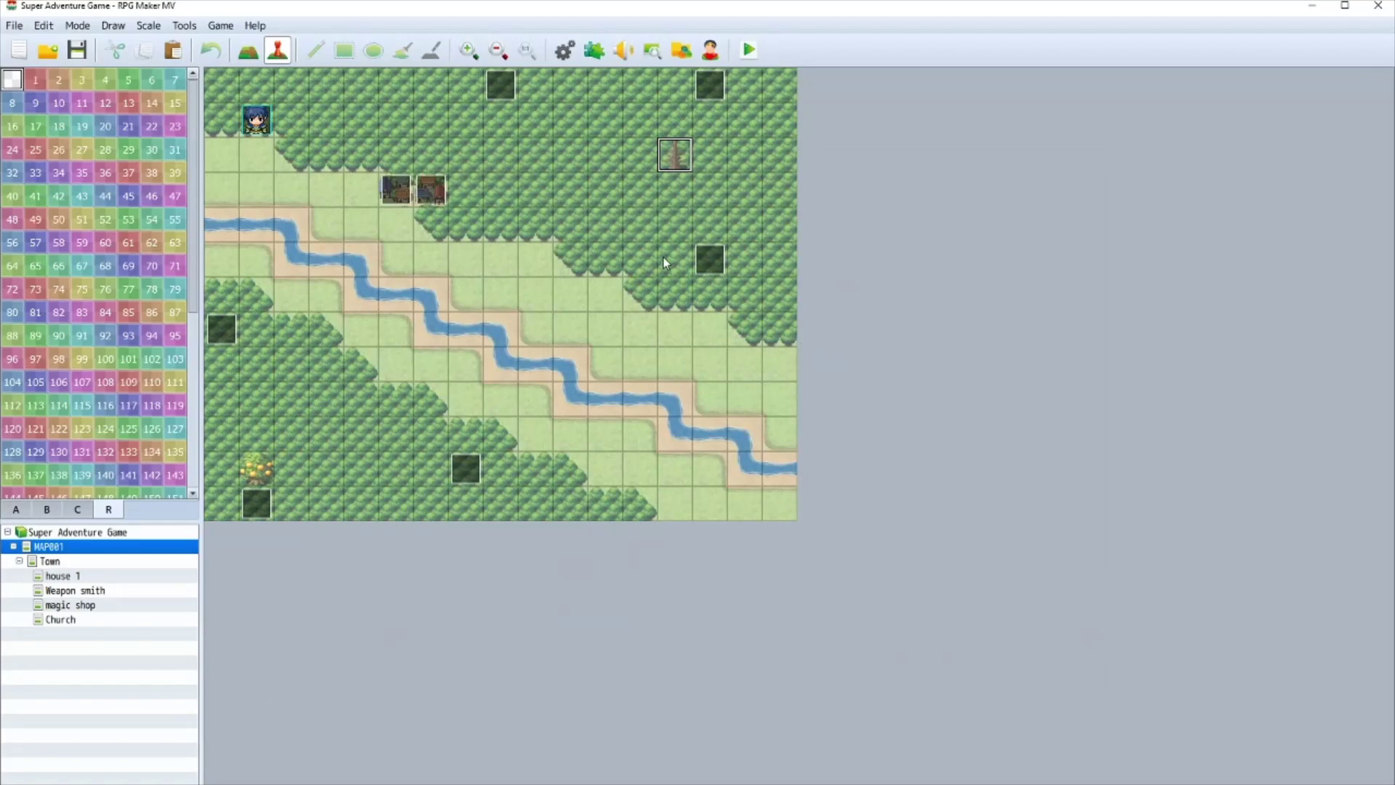
- Create an event on the northeastern forest's tree trunk showing the text "*You hear a rumbling sound as a giant shadow pounces on you from above...*"
double_click(675, 155)
double_click(721, 291)
left_click(730, 277)
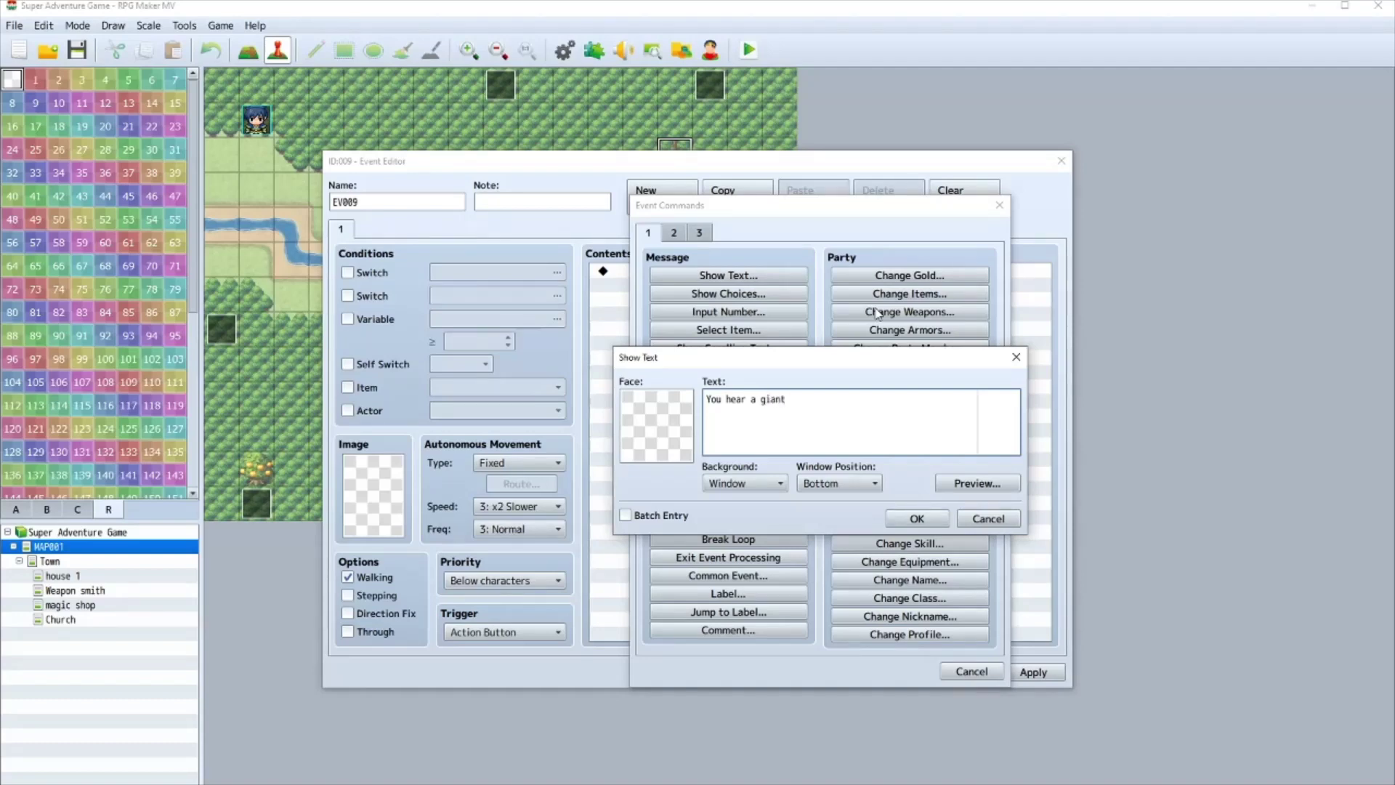
key("BackSpace")
key("BackSpace")
key("BackSpace")
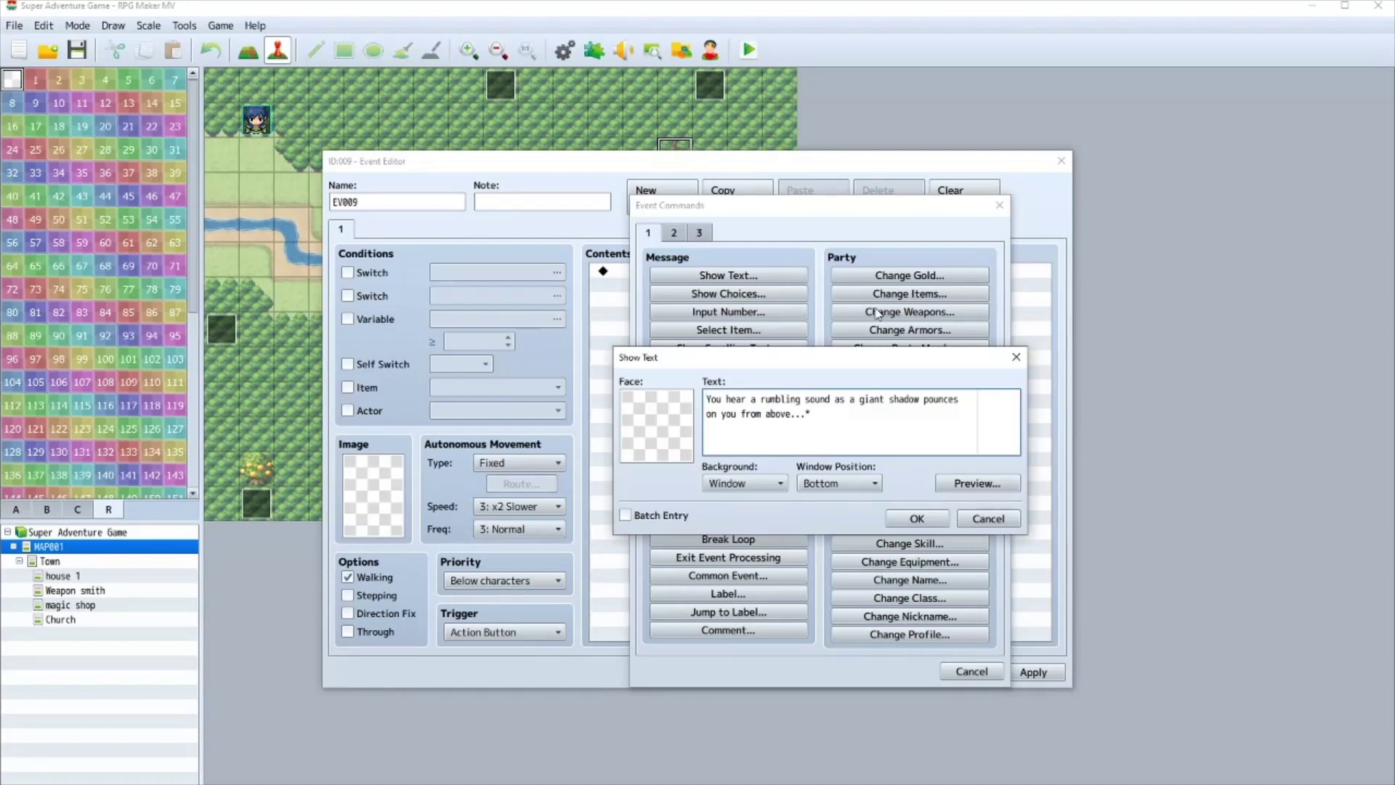
key("ctrl+Home")
type("*")
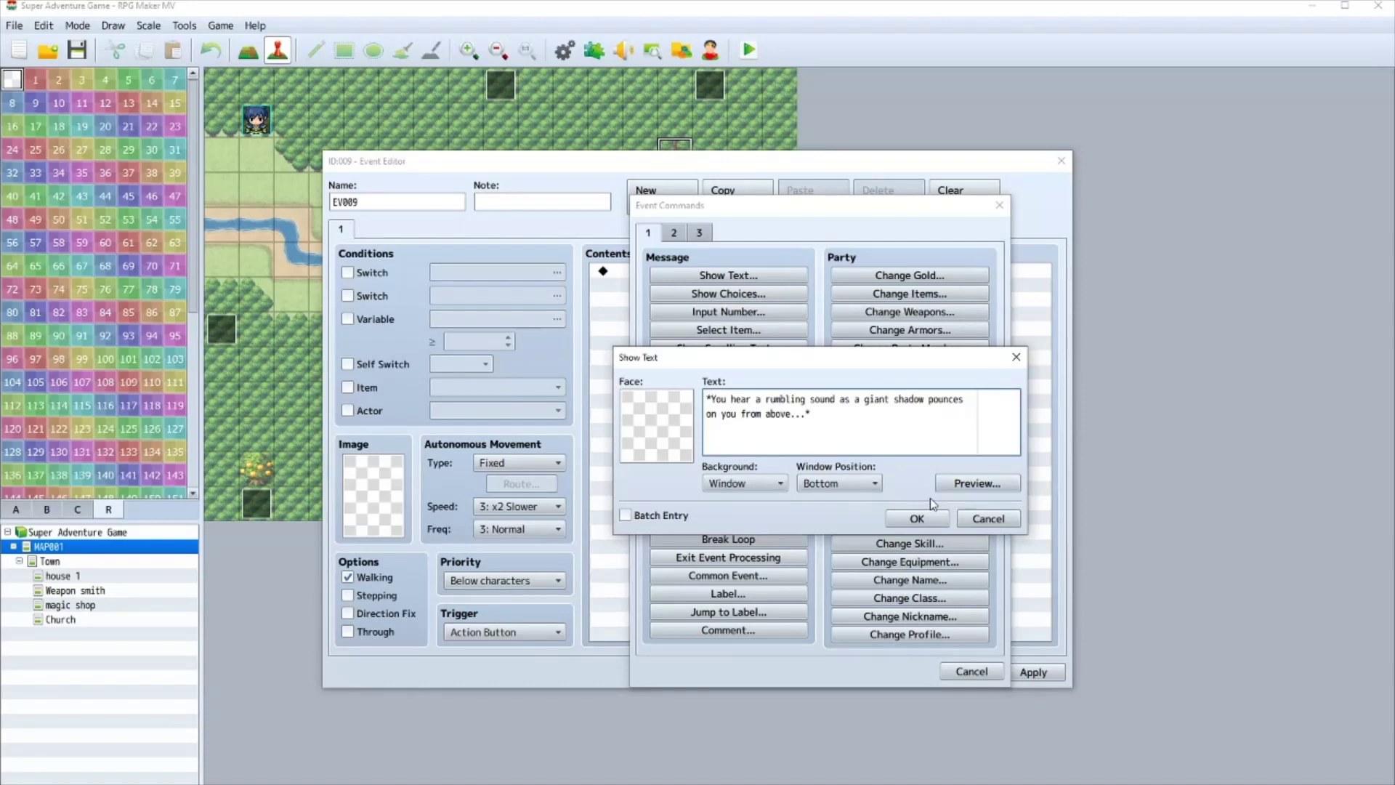
left_click(917, 518)
- Keep the event's trigger on Action Button and add Battle Processing for the Boss 1 troop with Can Lose enabled after the text
left_click(513, 632)
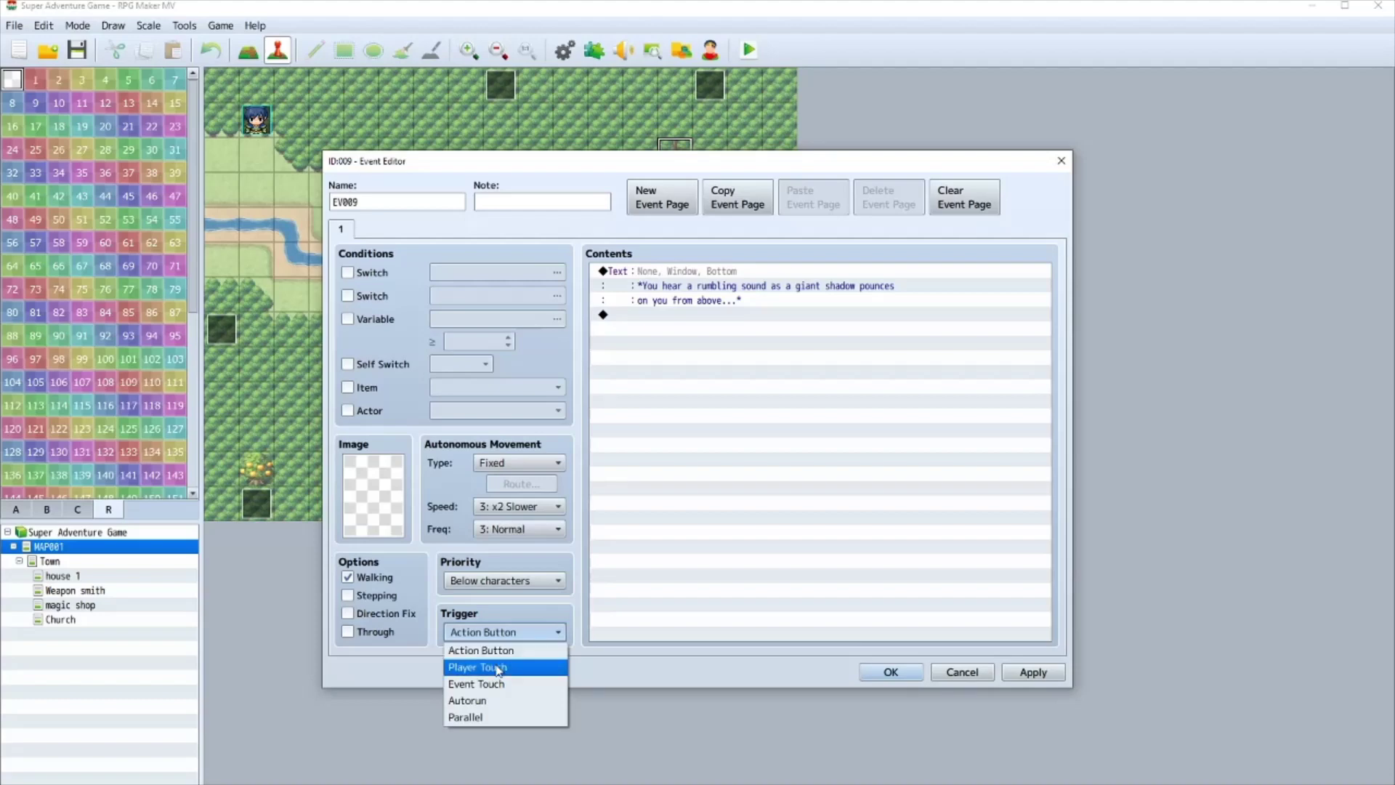
left_click(501, 651)
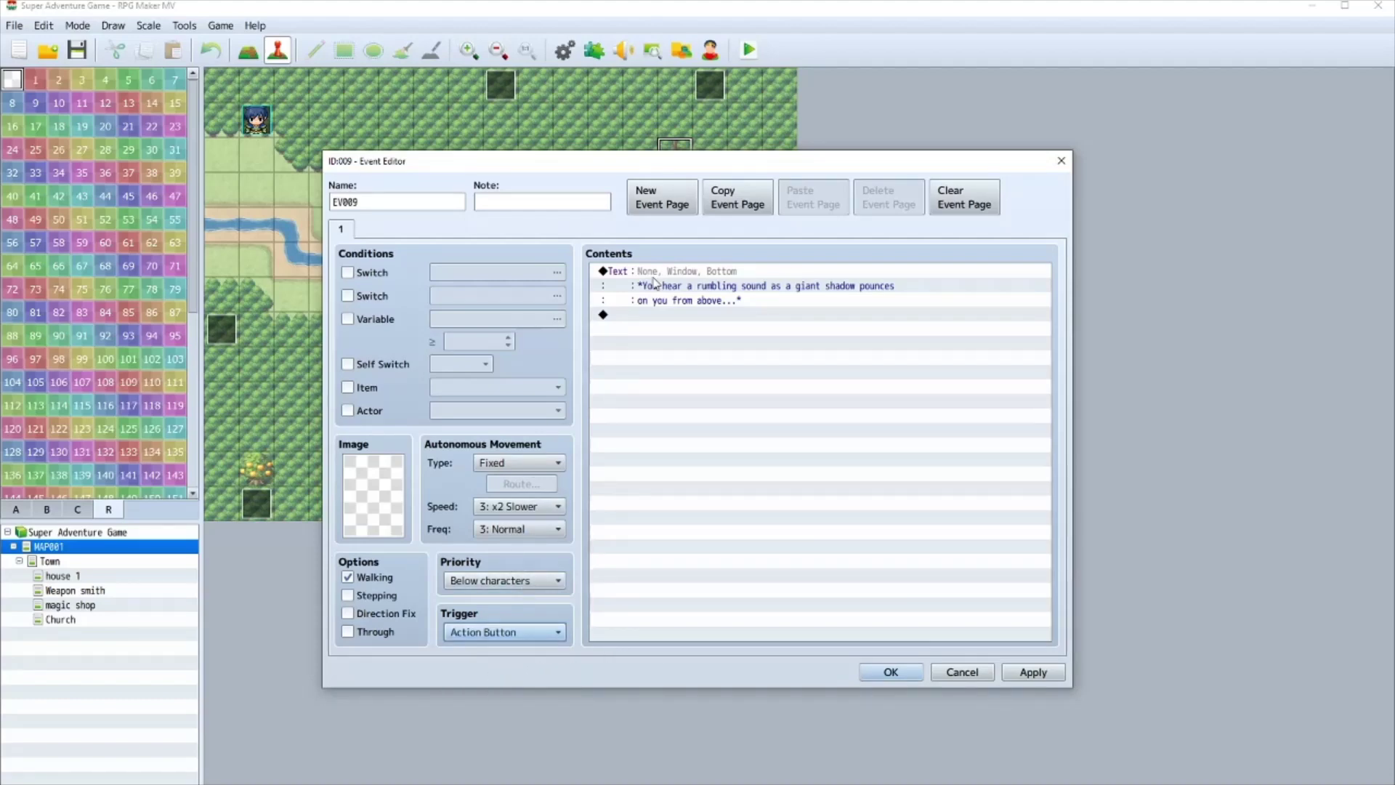
double_click(663, 314)
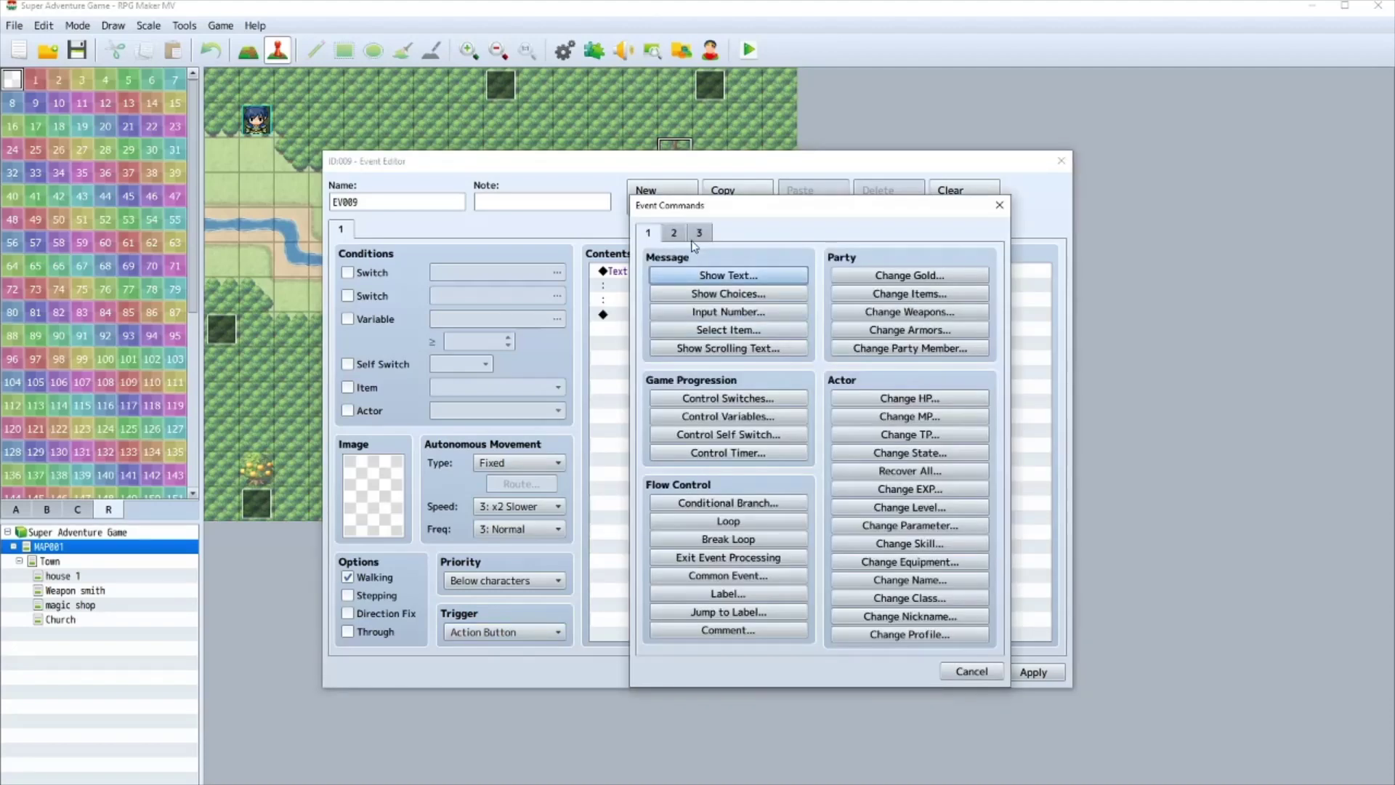
left_click(673, 232)
left_click(699, 233)
left_click(728, 275)
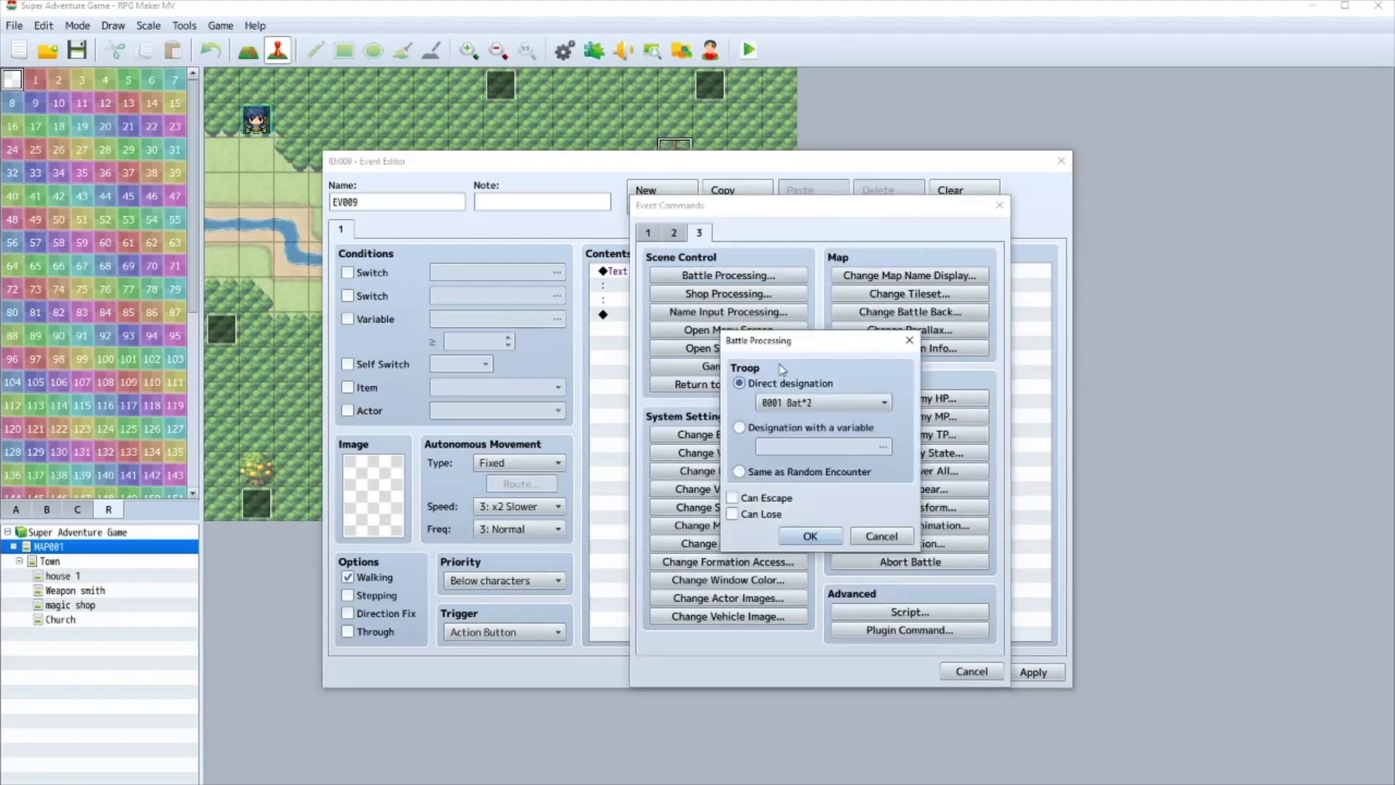
left_click(823, 401)
left_click(822, 488)
left_click(753, 514)
left_click(810, 536)
- Insert the text "Do you wish to proceed to the tree?" before the rumbling sound message
double_click(704, 272)
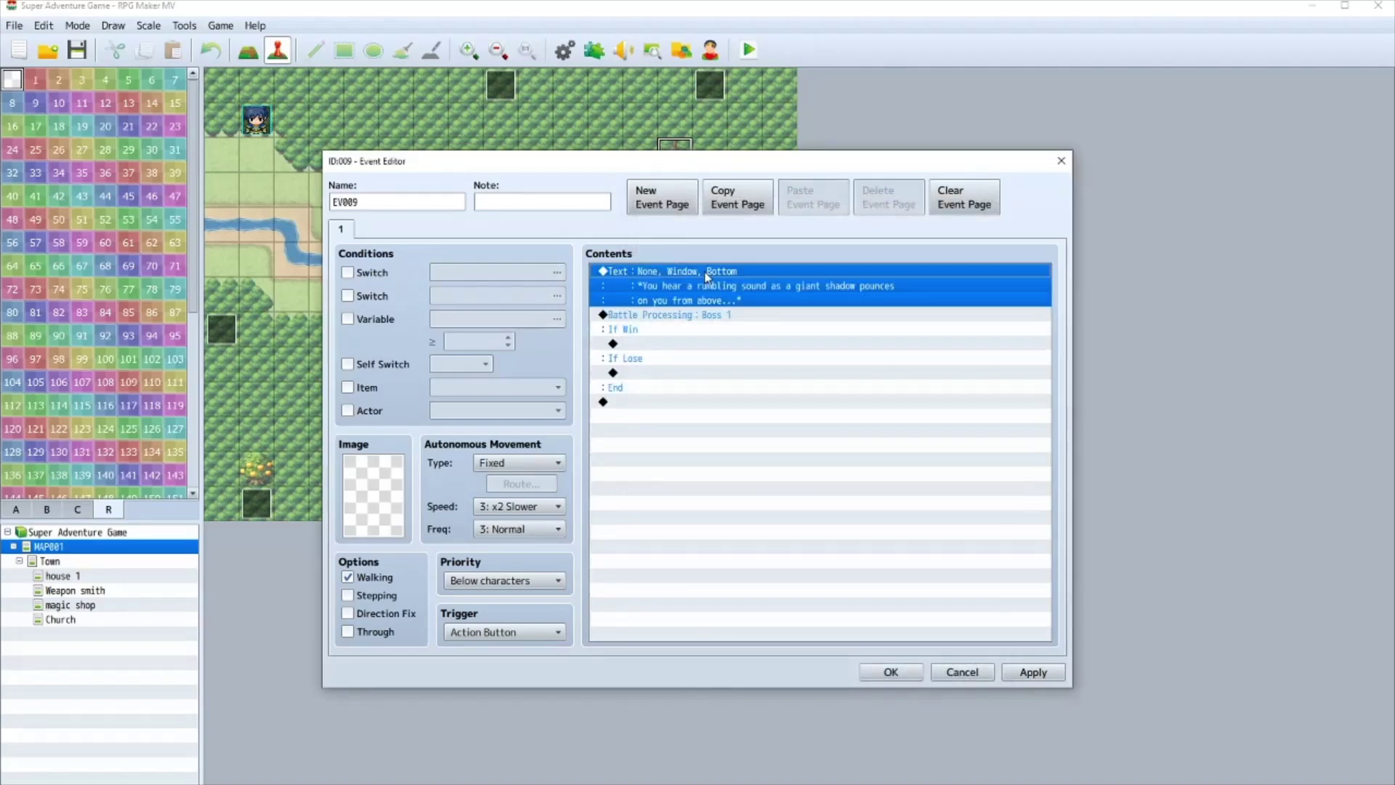
left_click(657, 231)
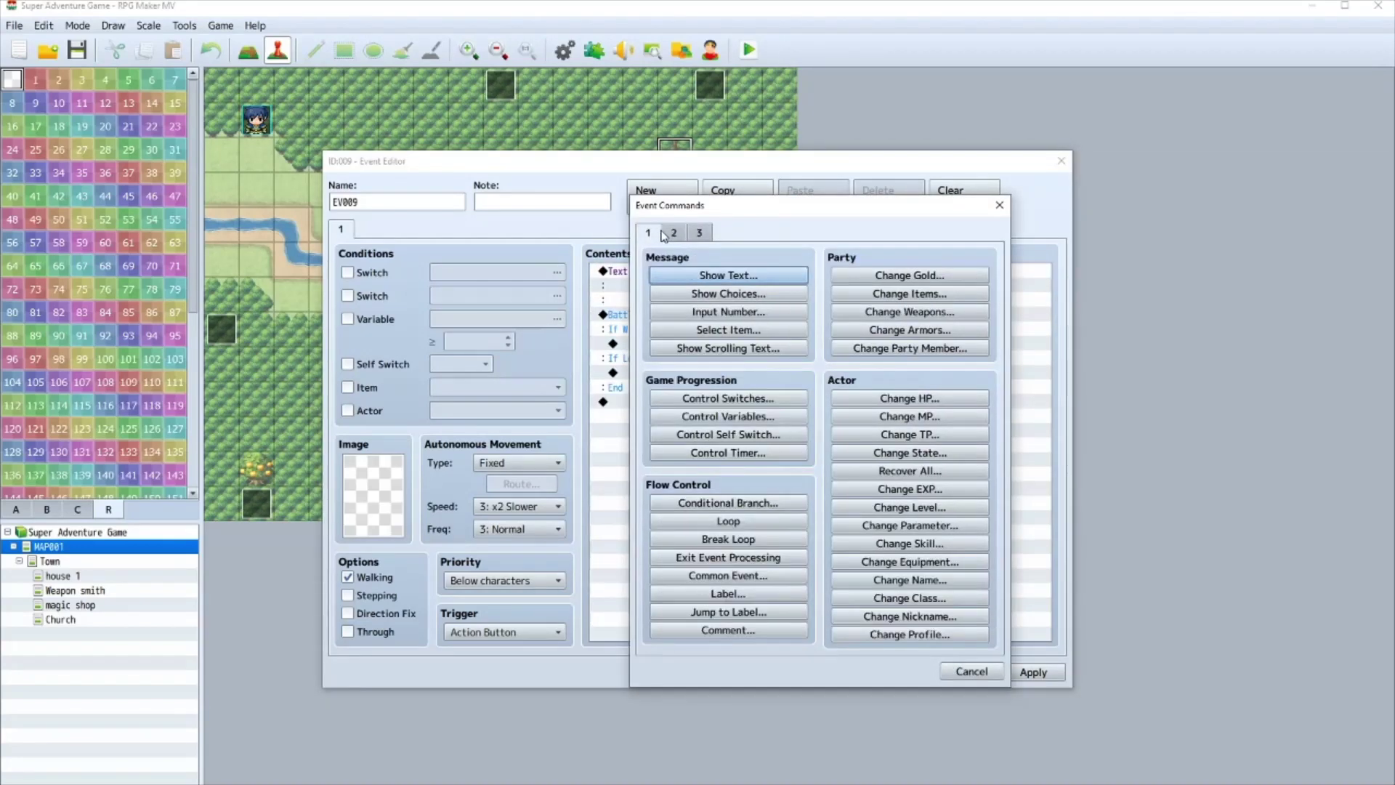
left_click(729, 294)
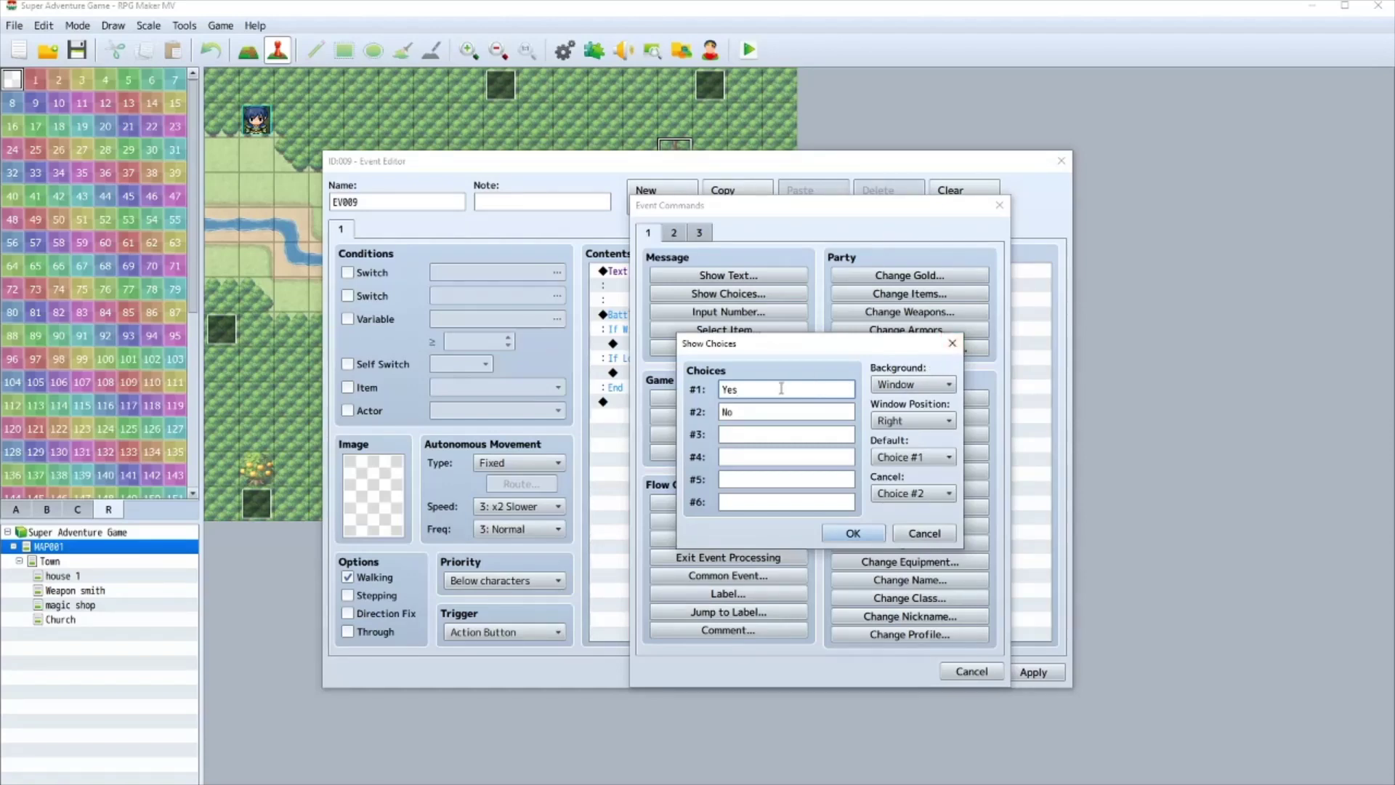
left_click(952, 343)
left_click(756, 278)
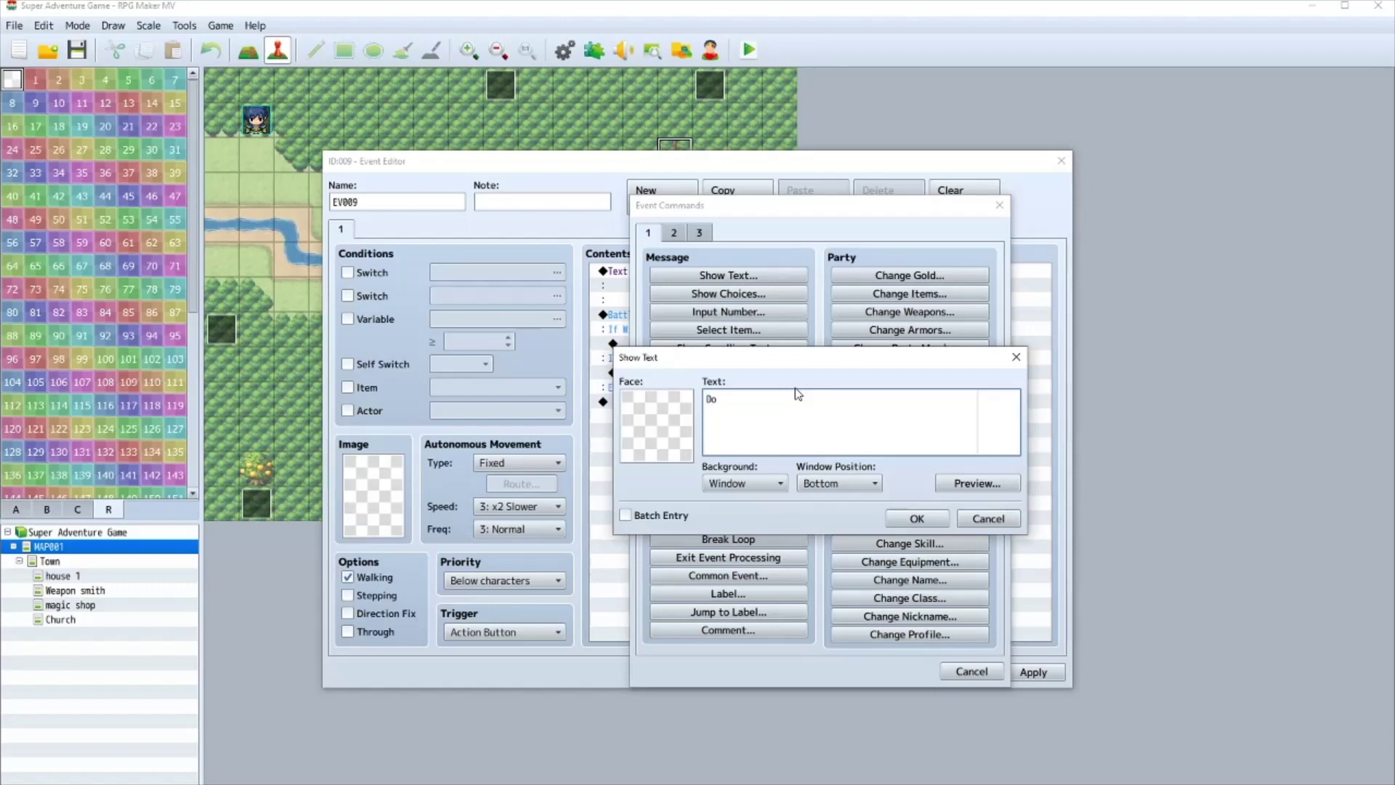
type("Do you to proceed to the tree?")
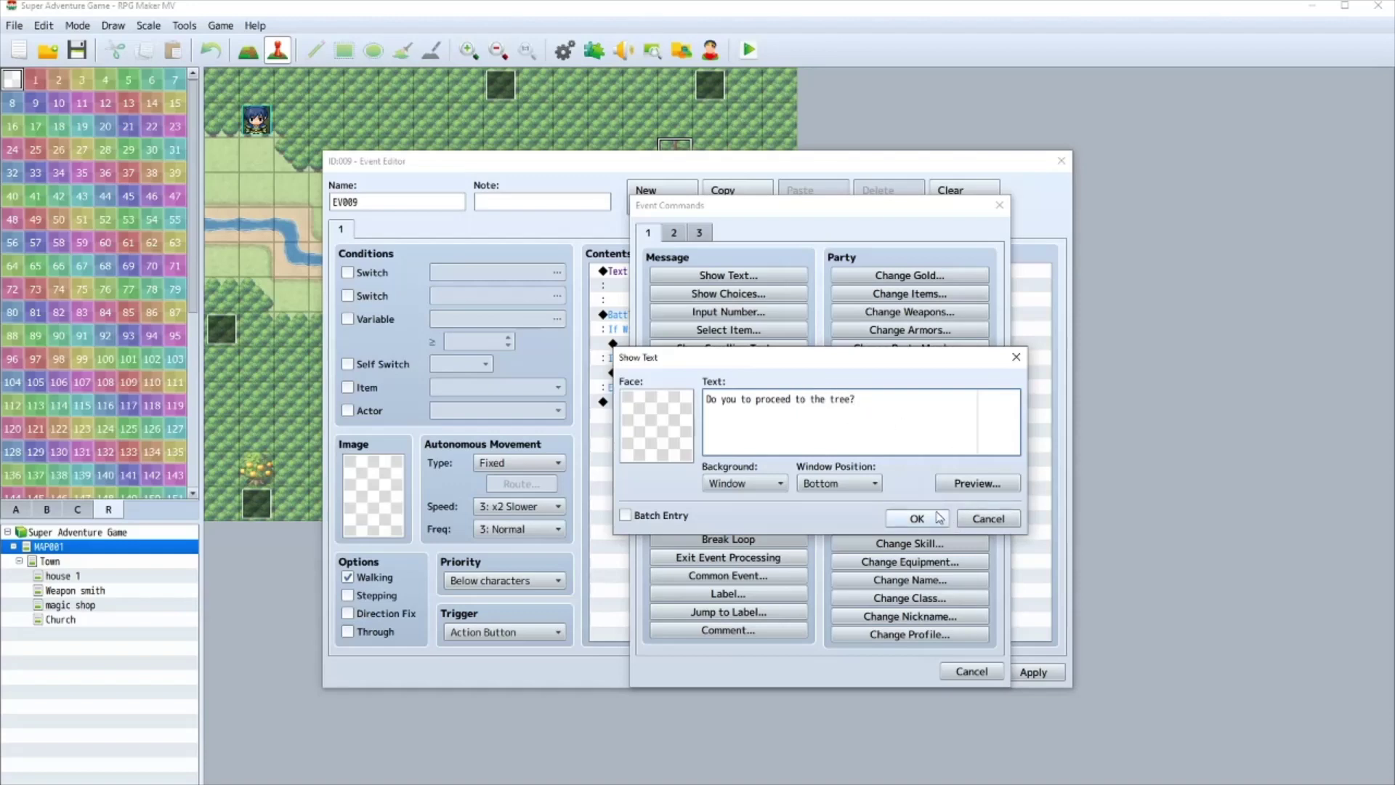
type("wish")
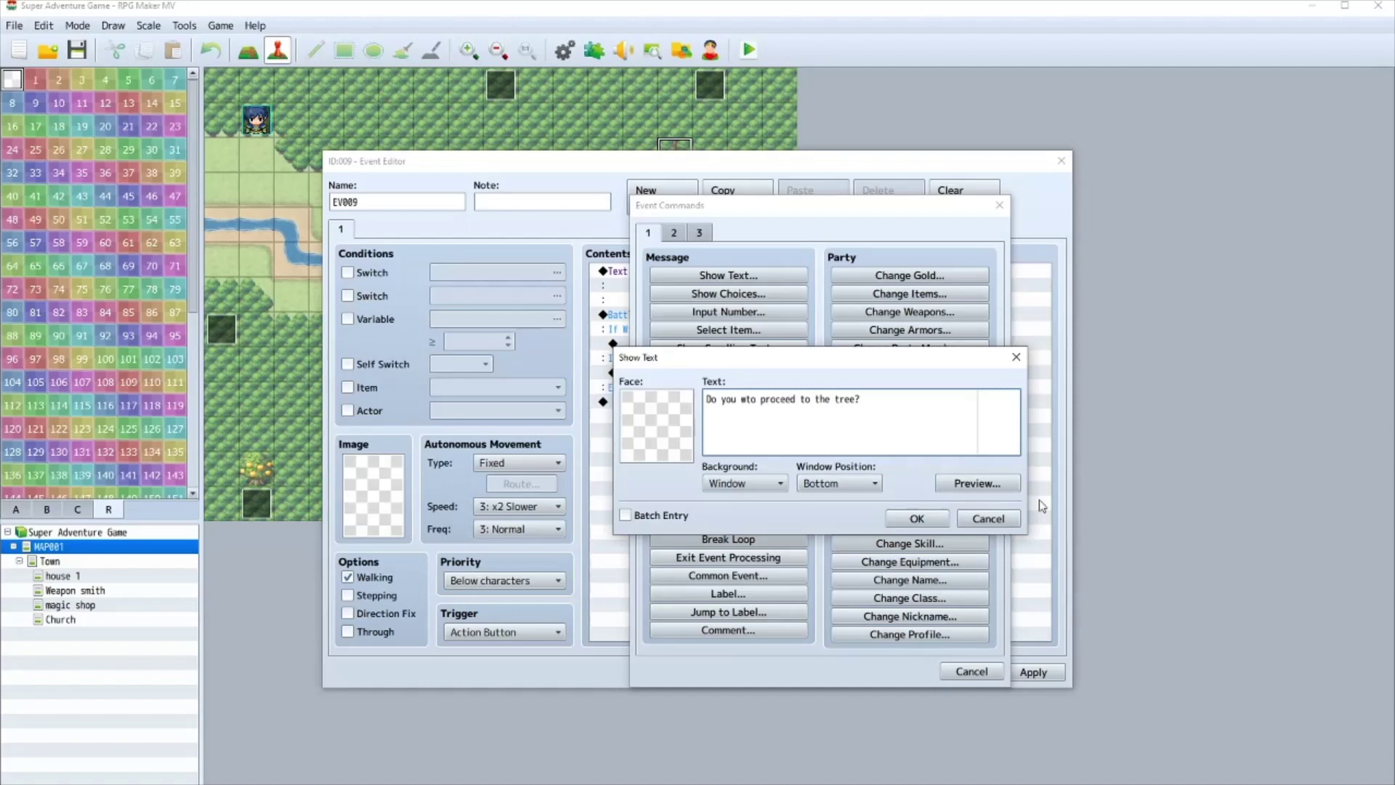
left_click(926, 512)
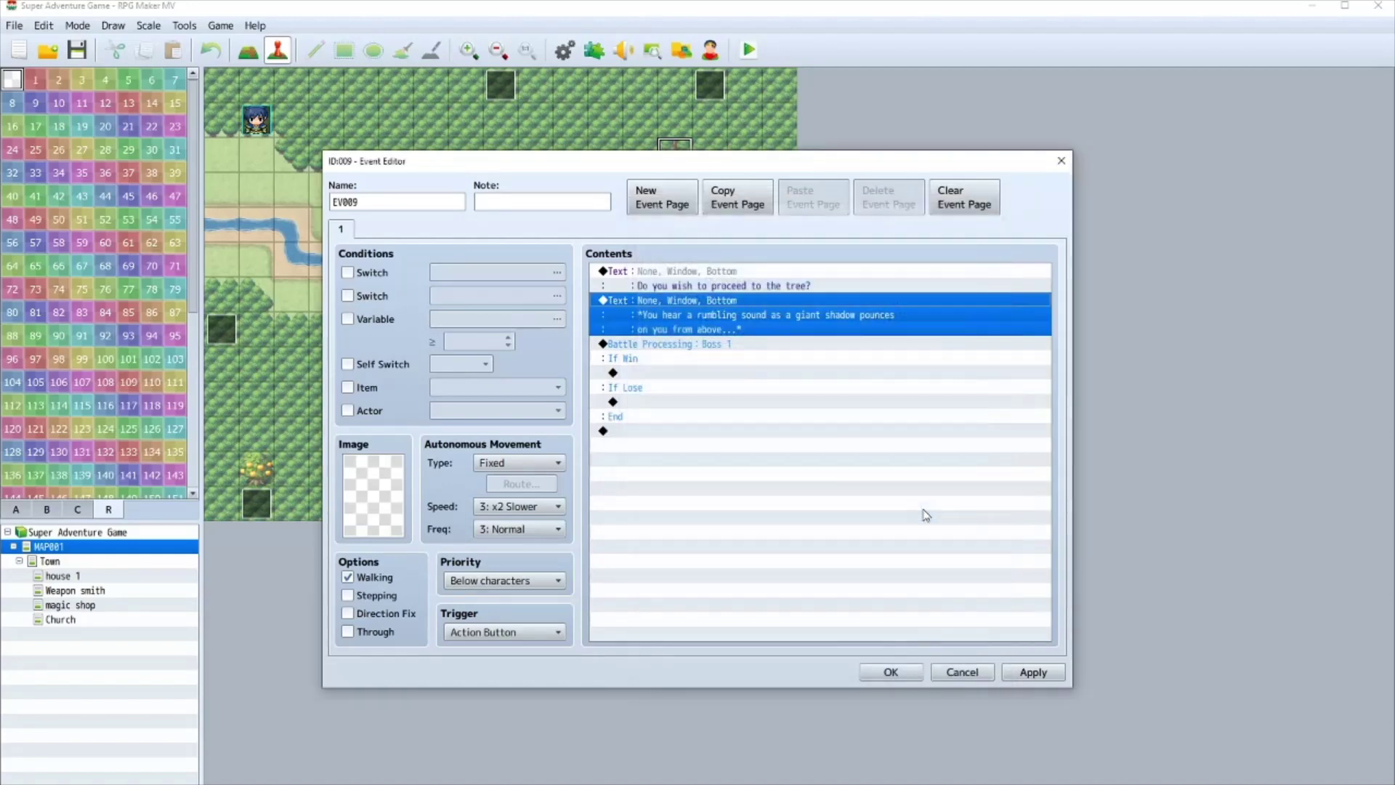
- Insert a Show Choices command with Yes and No between the question and the rumbling sound message
key("Insert")
left_click(742, 293)
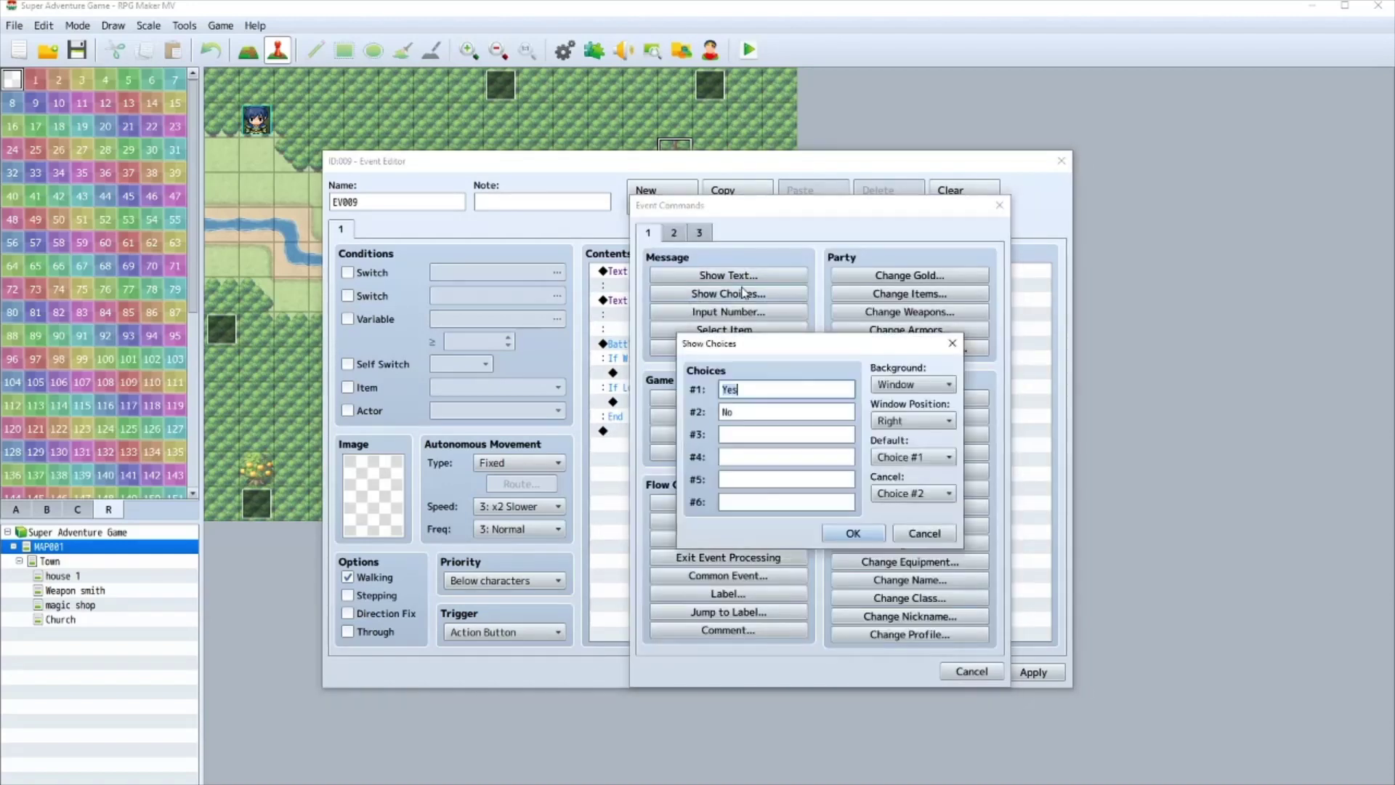
left_click(745, 390)
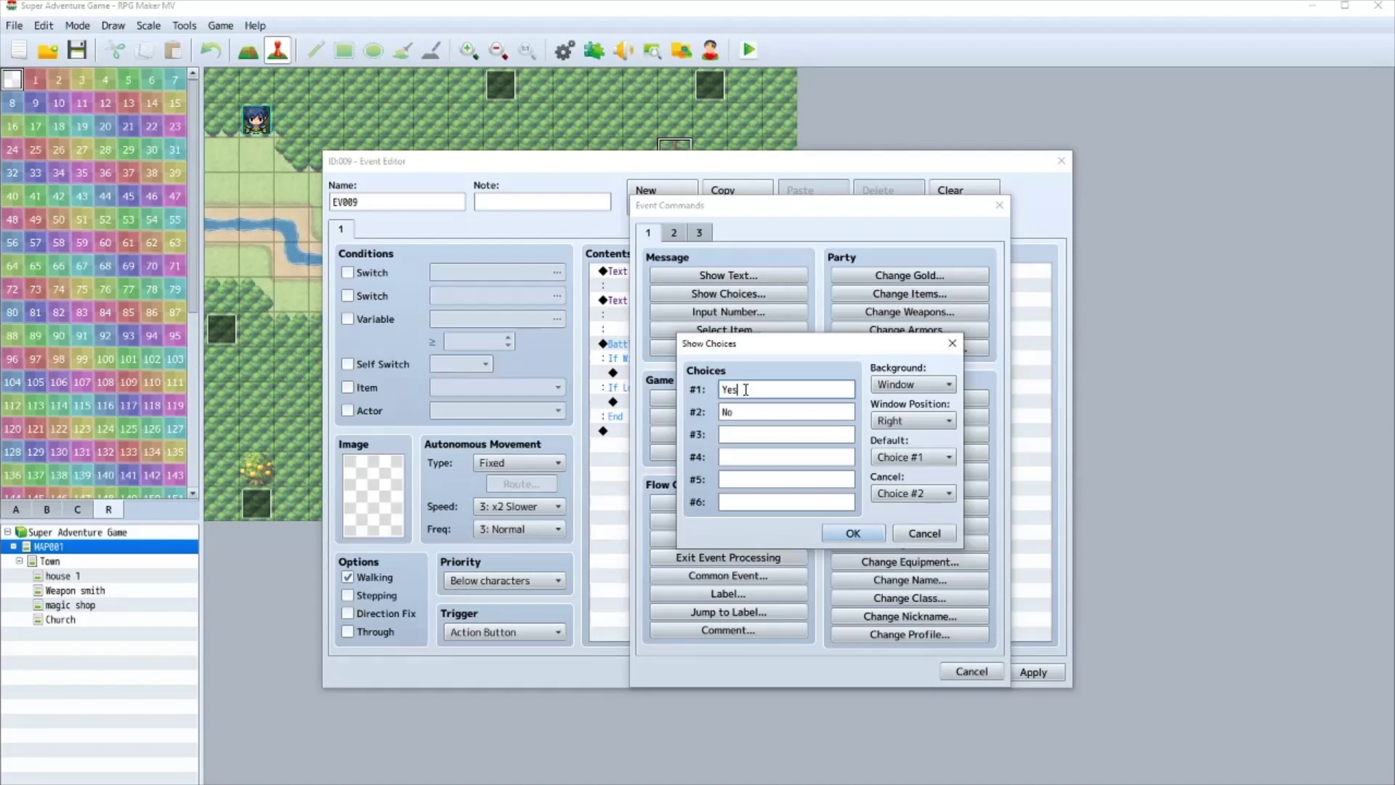
left_click(853, 534)
- Move the rumbling sound message into the When Yes branch of the choices
left_click(633, 389)
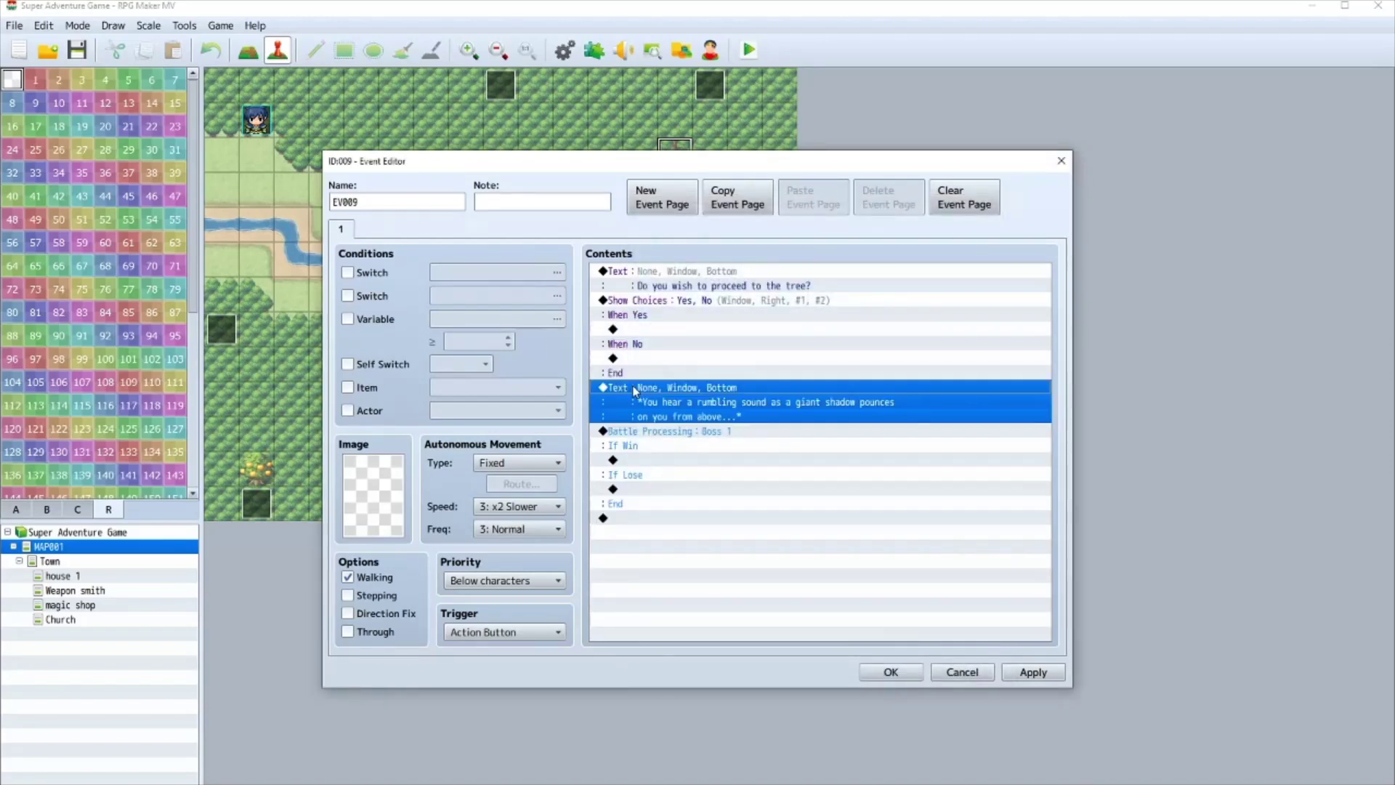
right_click(712, 388)
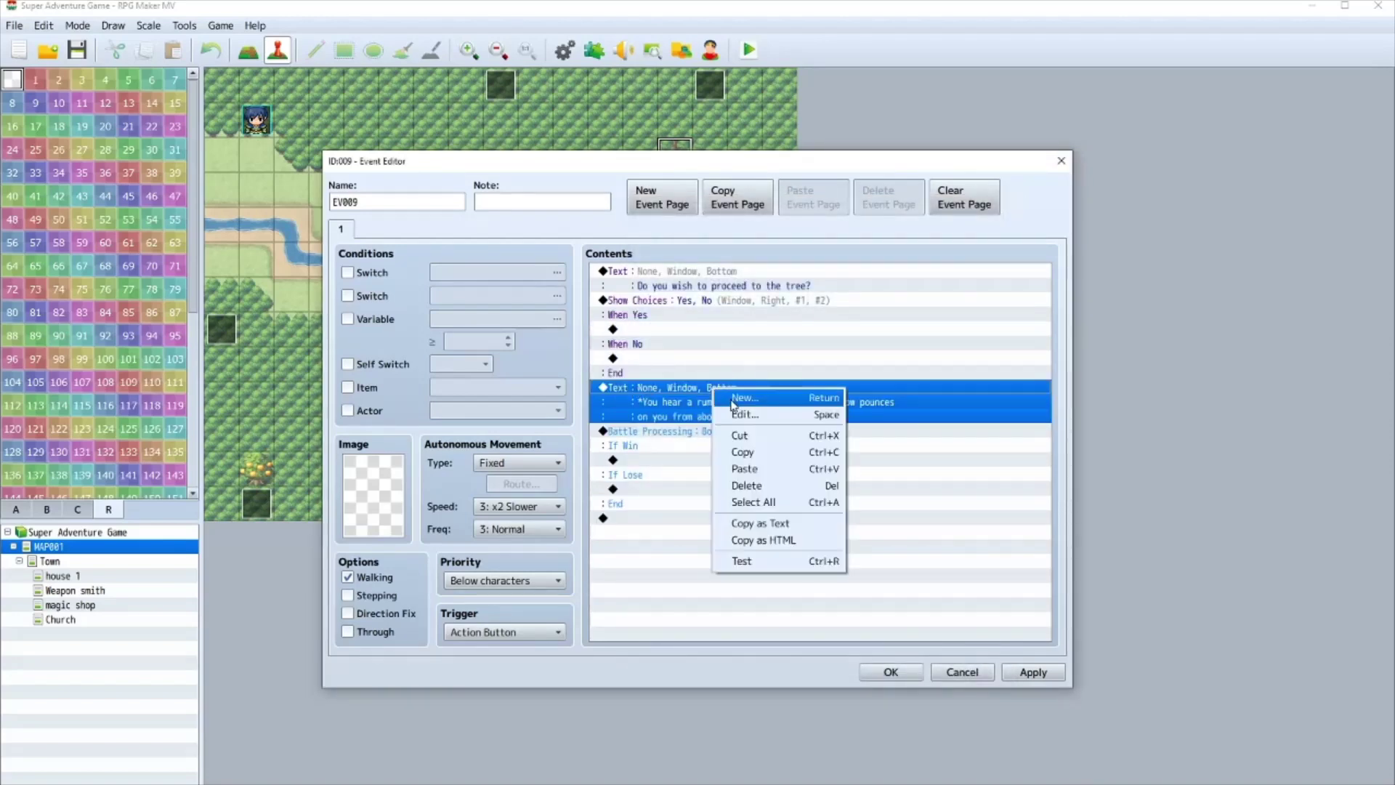
left_click(751, 436)
left_click(656, 329)
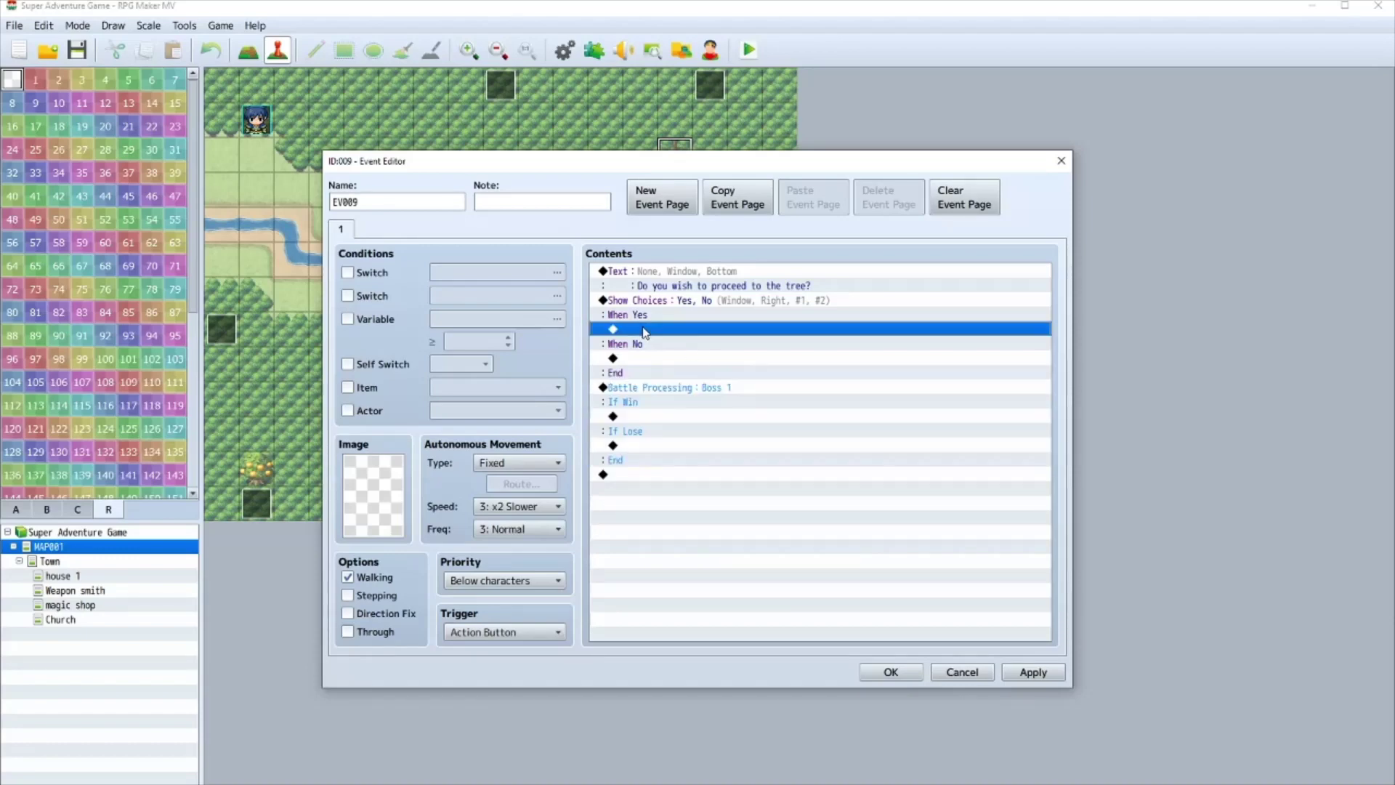
key("ctrl+v")
- Move the Boss 1 Battle Processing block into the When Yes branch below the rumbling sound message
left_click(646, 440)
right_click(646, 432)
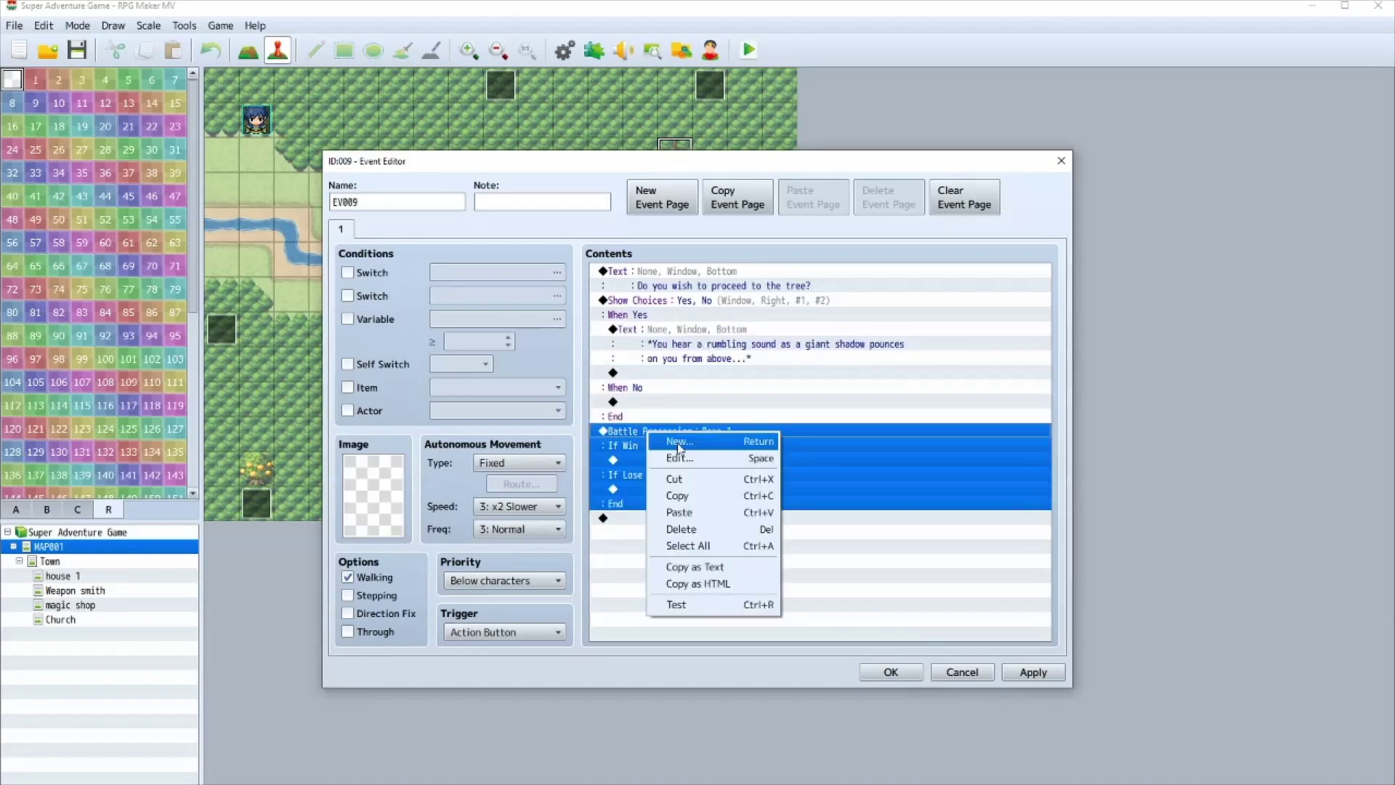
left_click(681, 480)
left_click(652, 373)
key("ctrl+v")
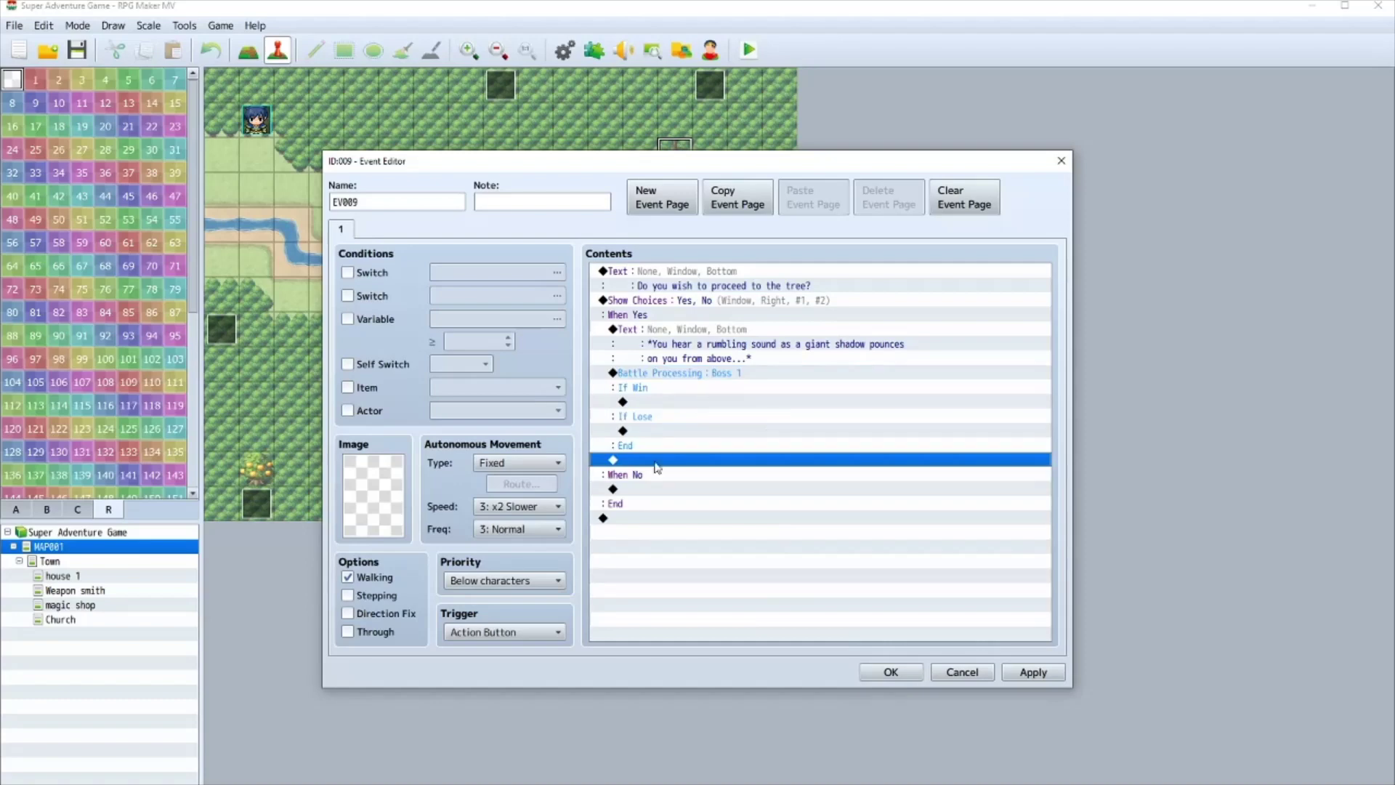
double_click(646, 488)
left_click(729, 275)
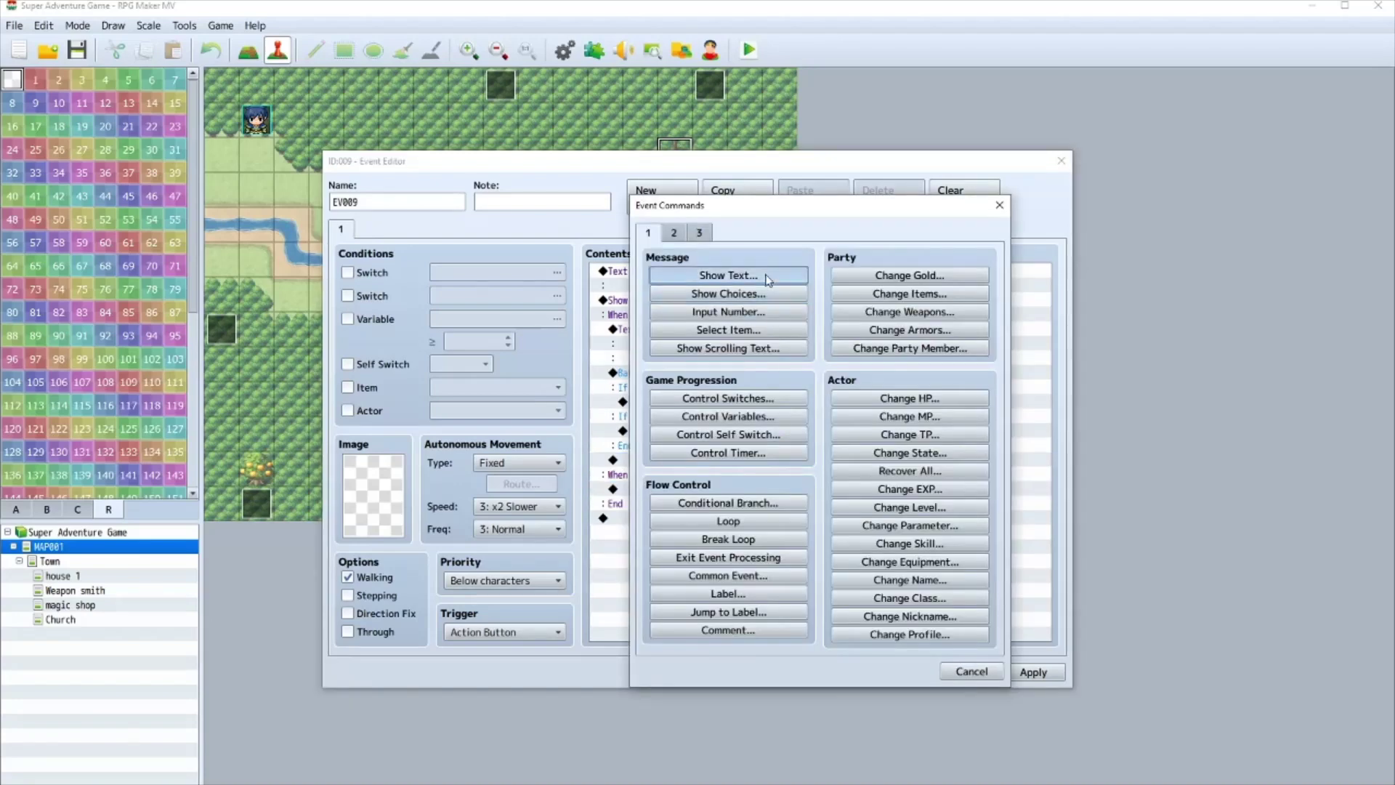
left_click(1016, 357)
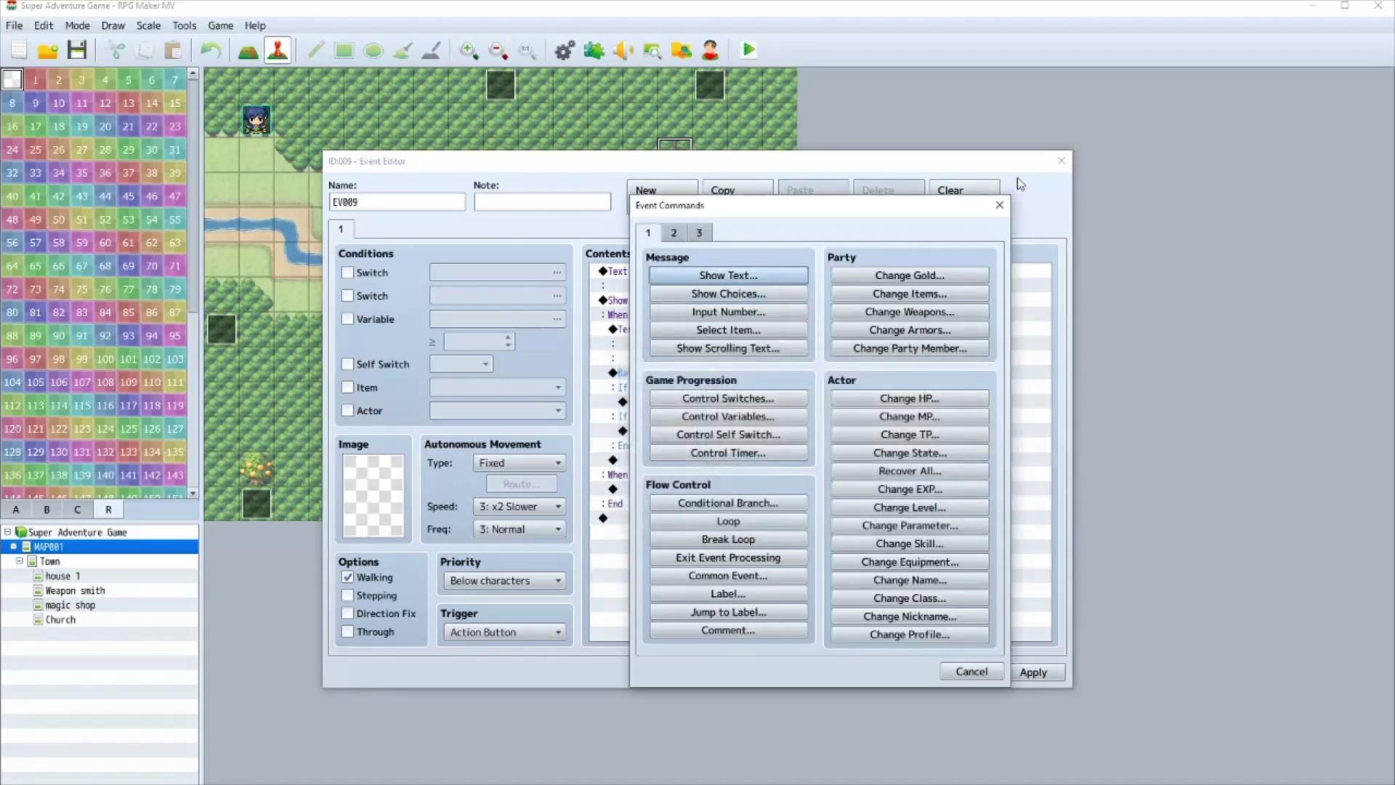
left_click(1000, 206)
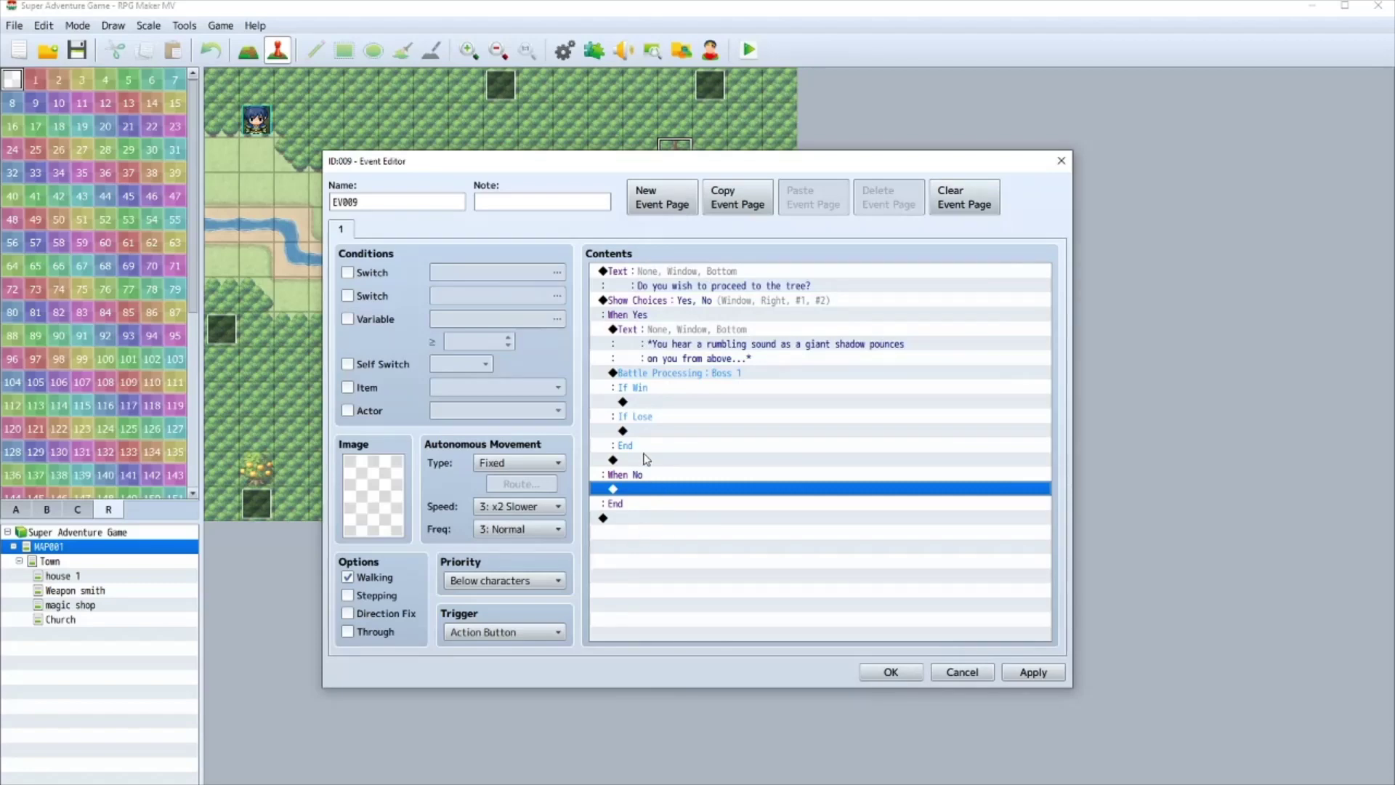
- Start a new Show Text command inside the If Win branch of the Boss 1 battle
left_click(651, 401)
key("space")
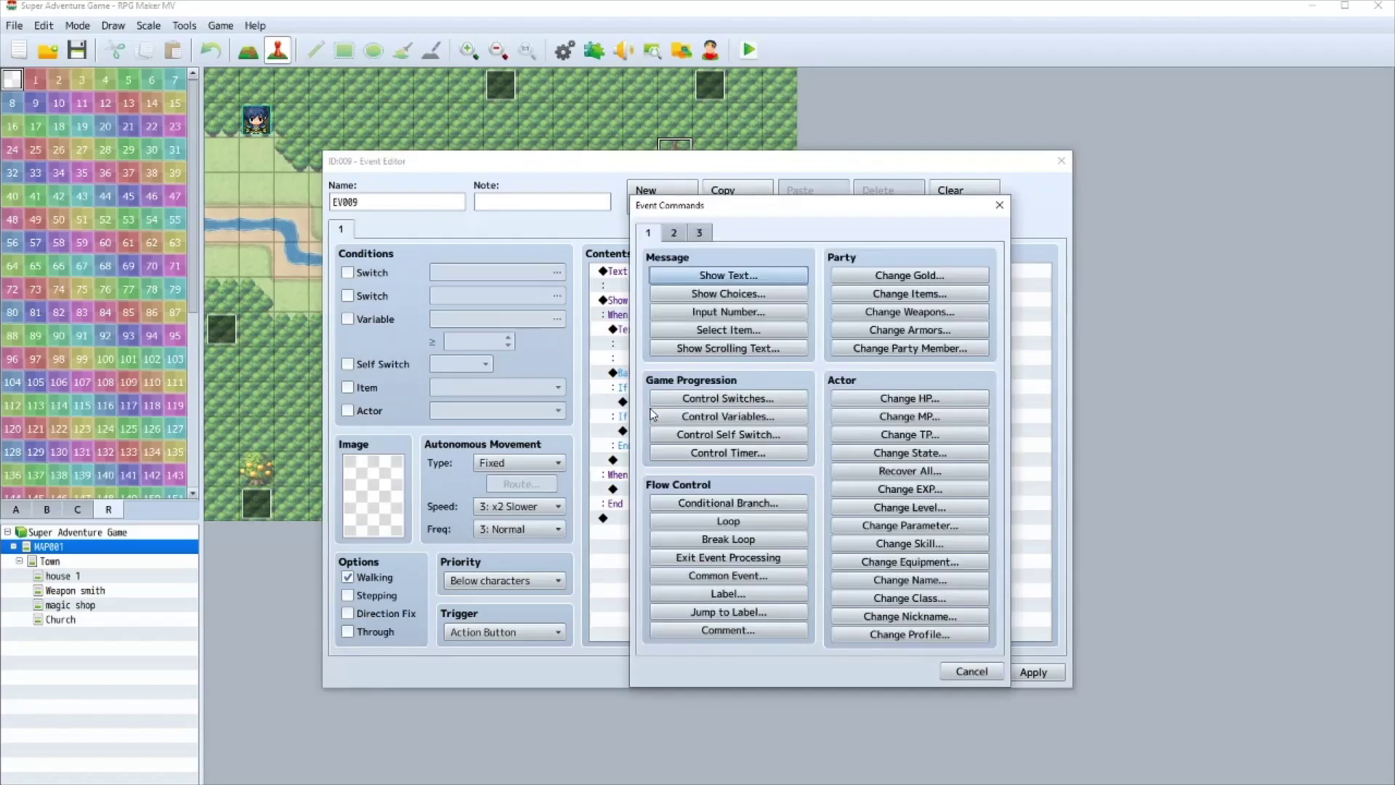
left_click(752, 274)
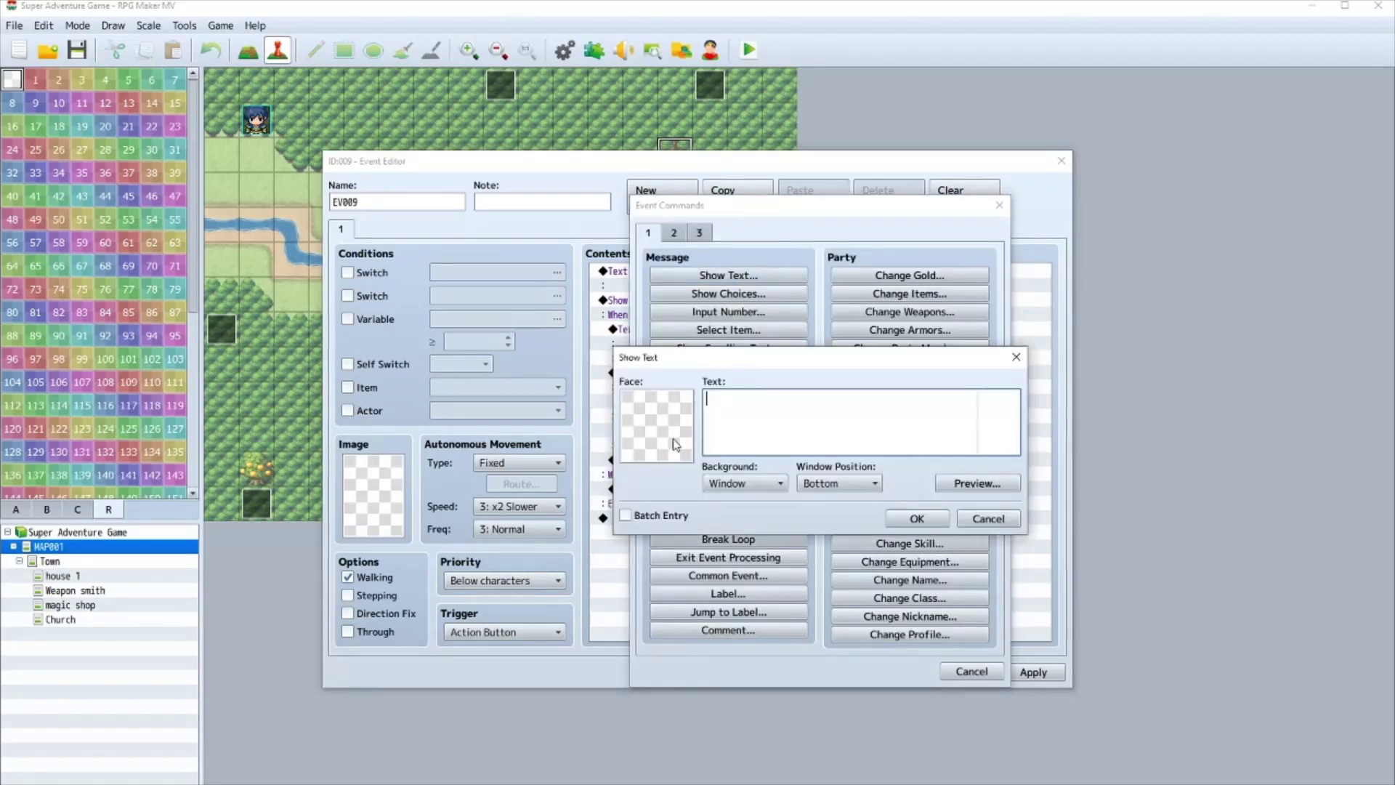
double_click(635, 432)
left_click(633, 388)
left_click(634, 360)
left_click(623, 402)
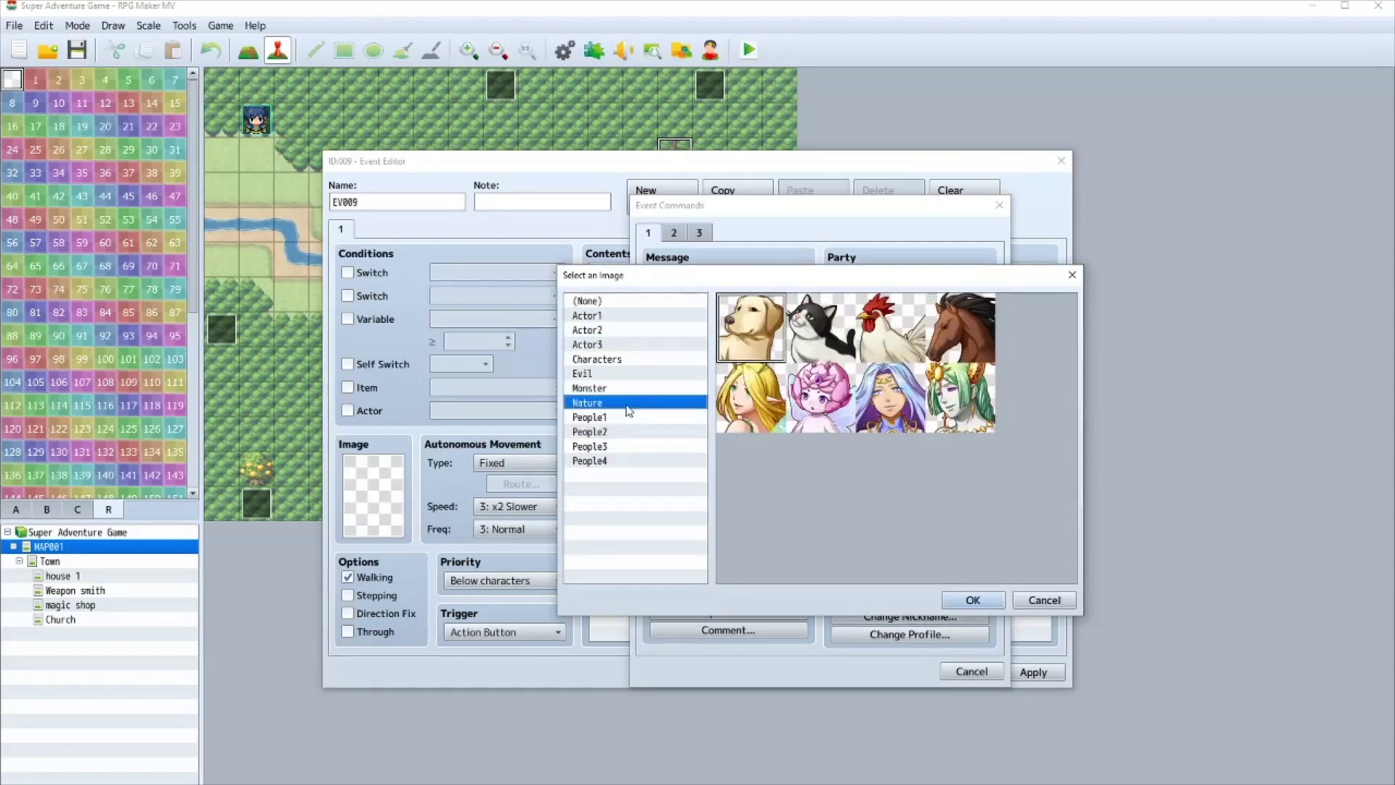
left_click(626, 431)
left_click(625, 461)
left_click_drag(624, 505, 683, 403)
left_click(1071, 275)
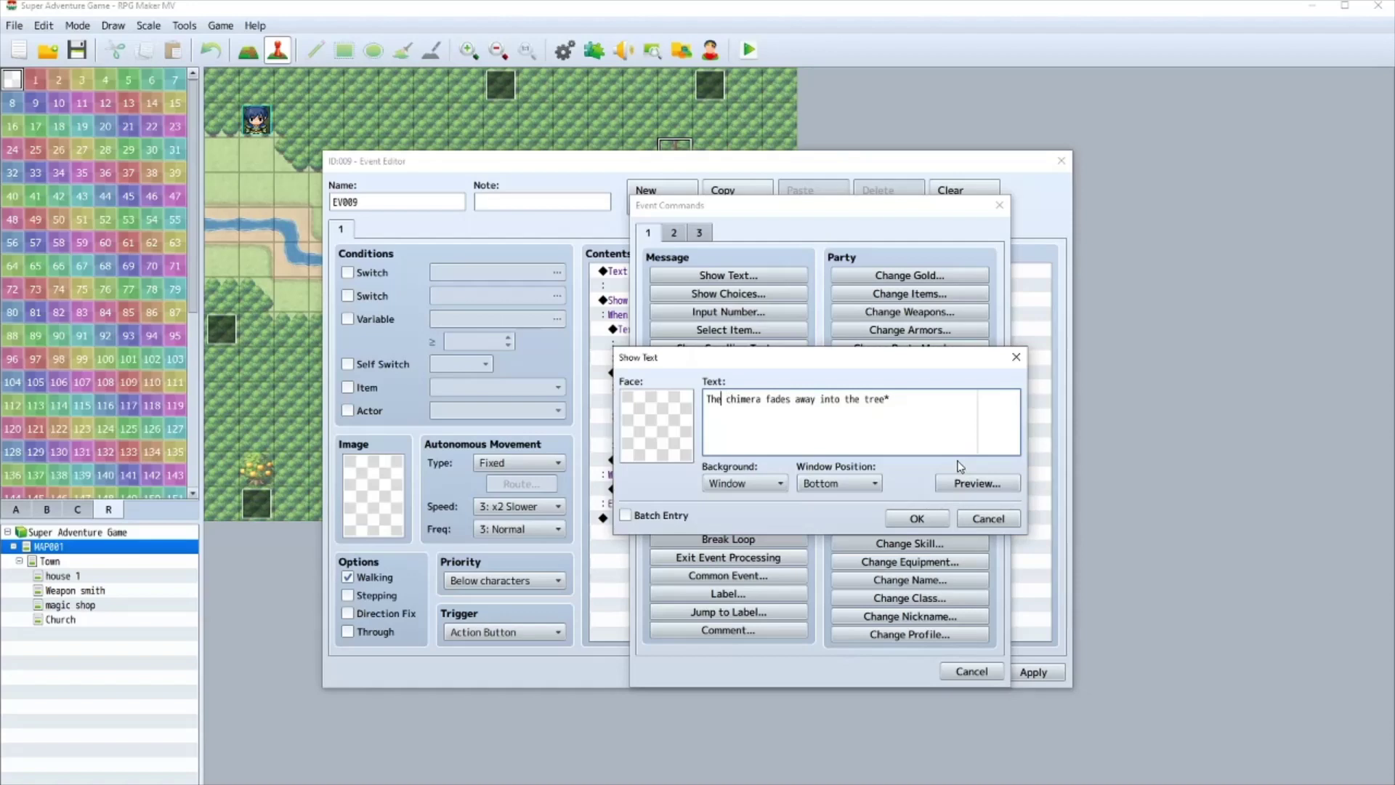
- Enter the victory message "*The chimera fades away into the tree*" with "You have won!" on the second line
type("*")
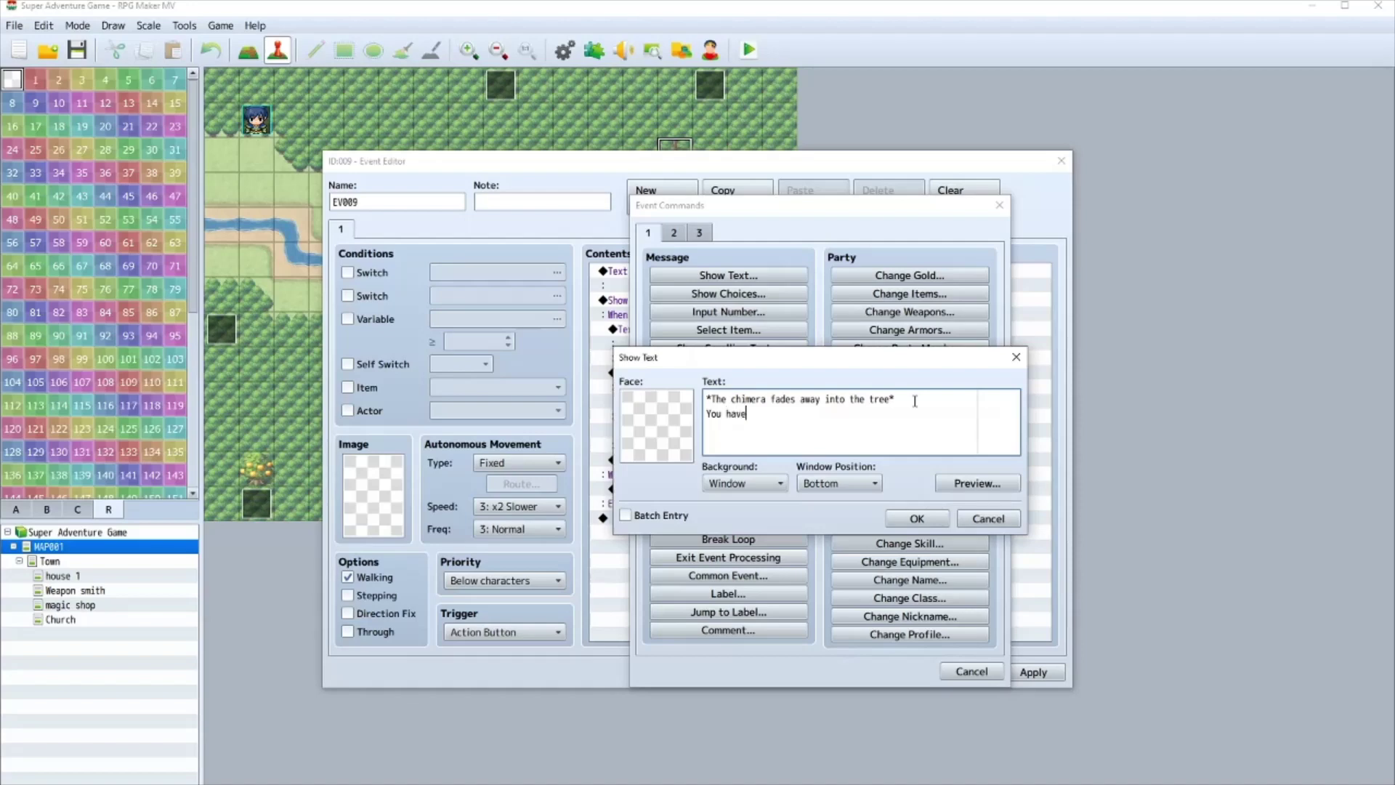
left_click(897, 518)
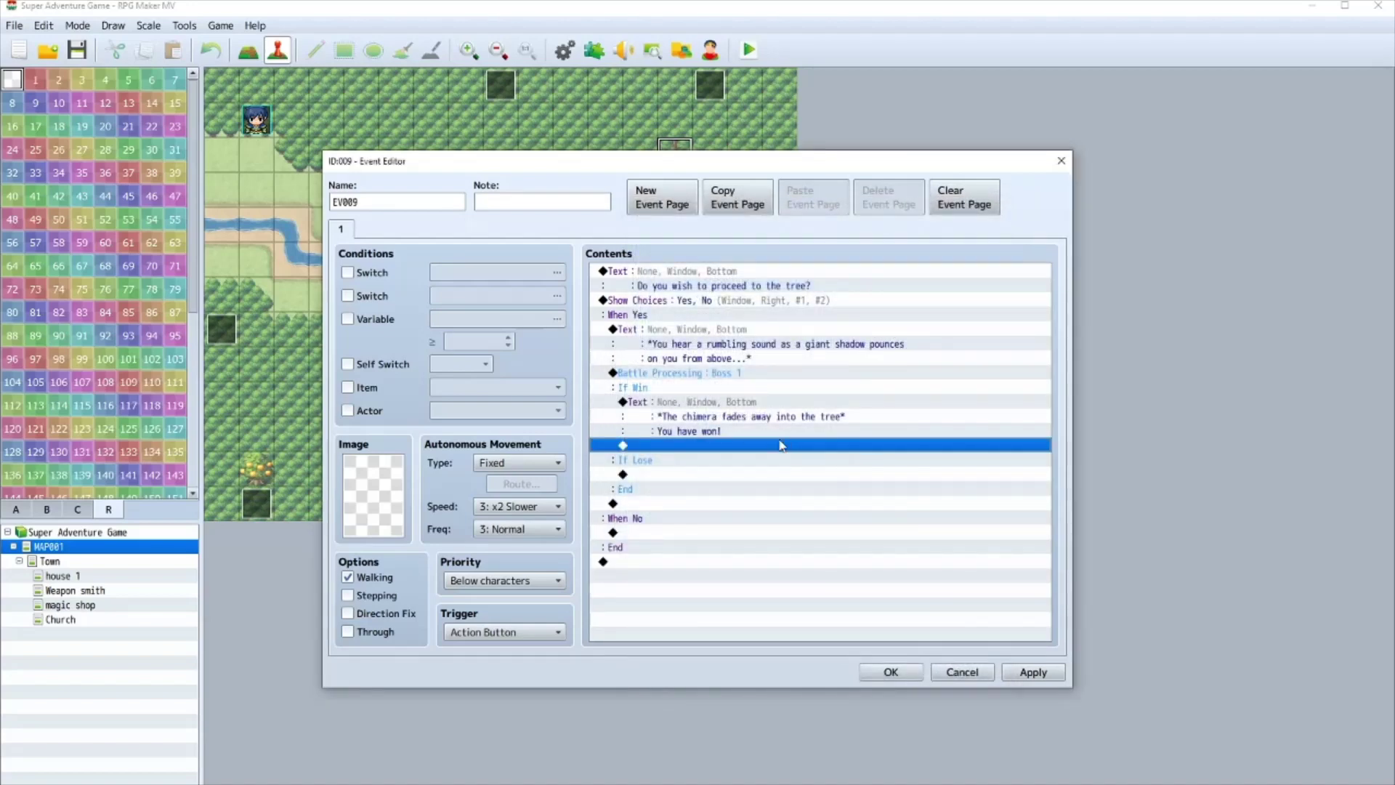
- Add the text "*You have died*" to the battle's If Lose branch and save the event
double_click(667, 474)
left_click(737, 276)
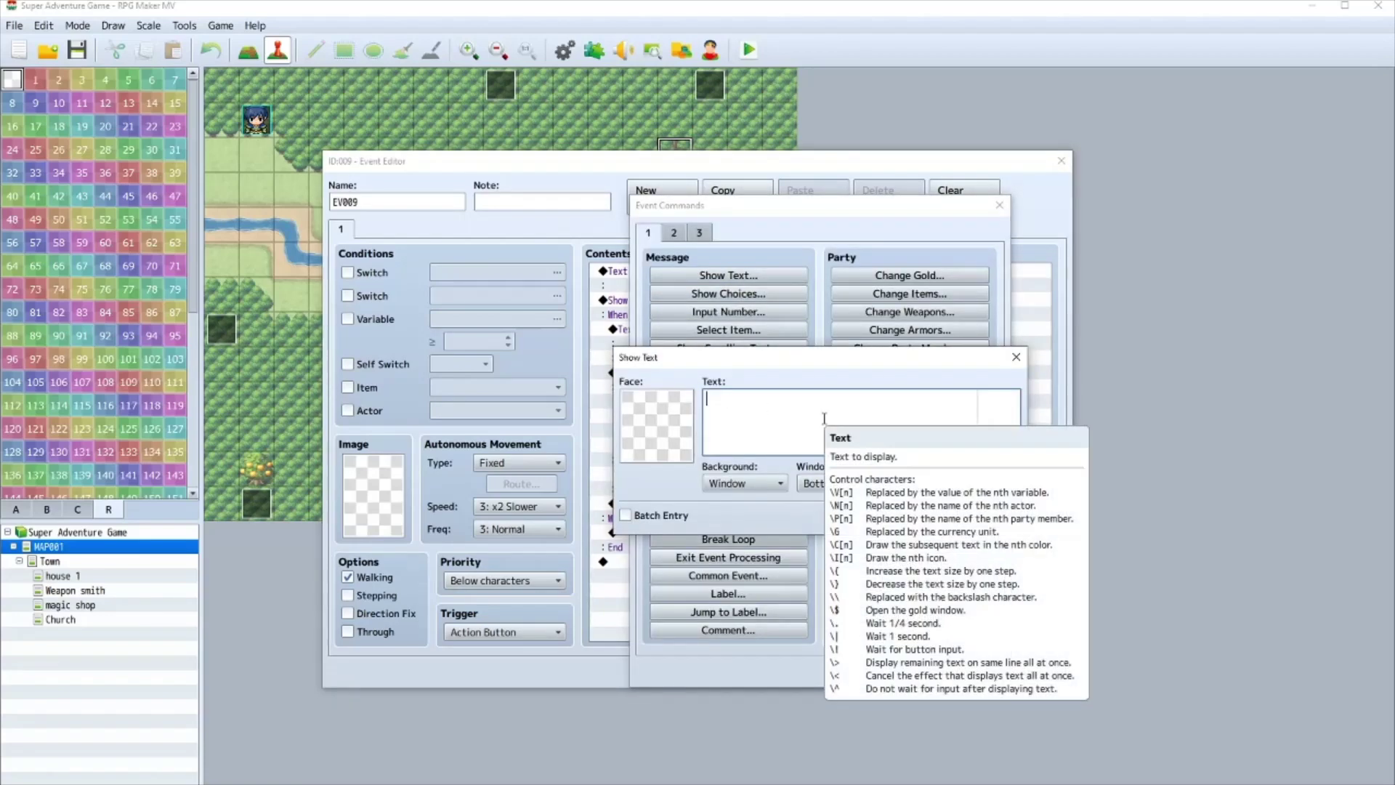
type("*")
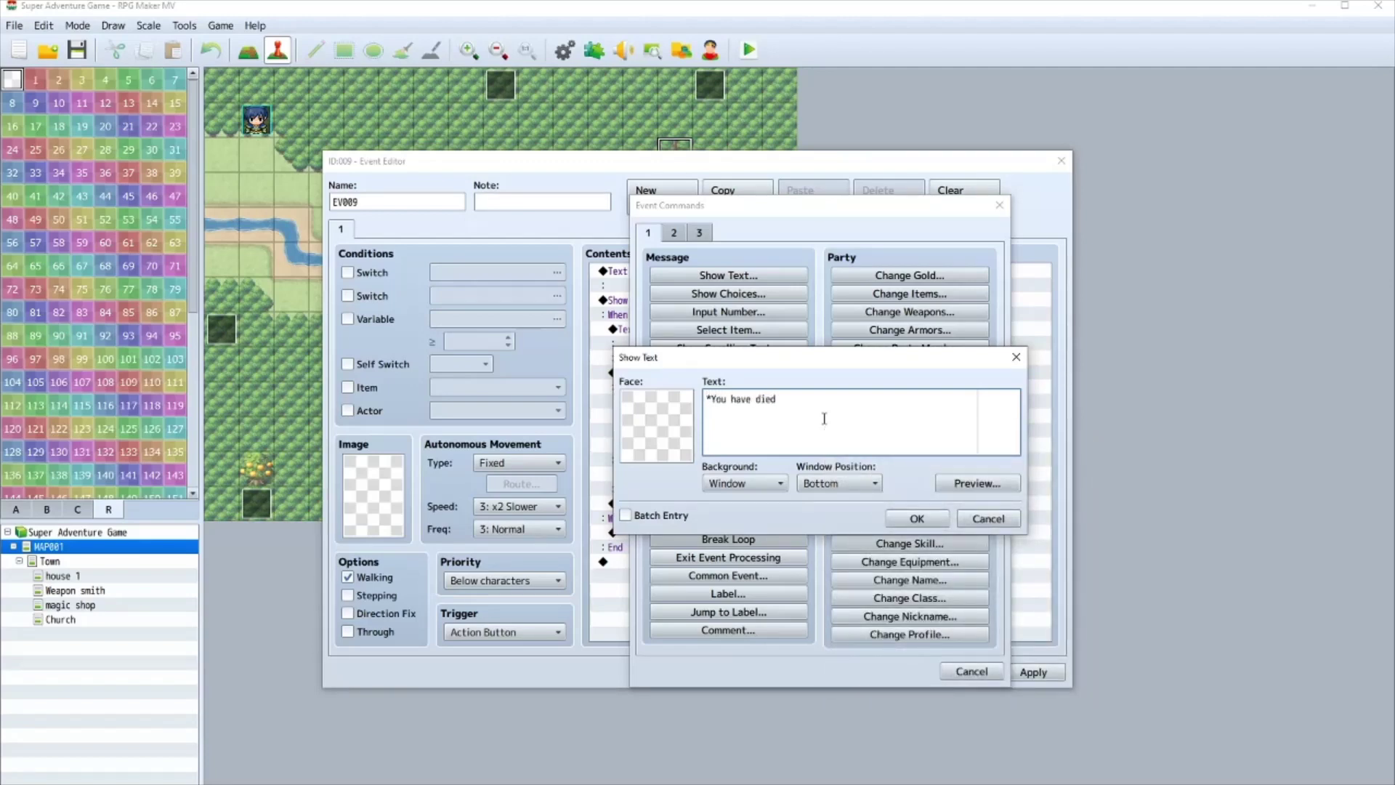
left_click(917, 519)
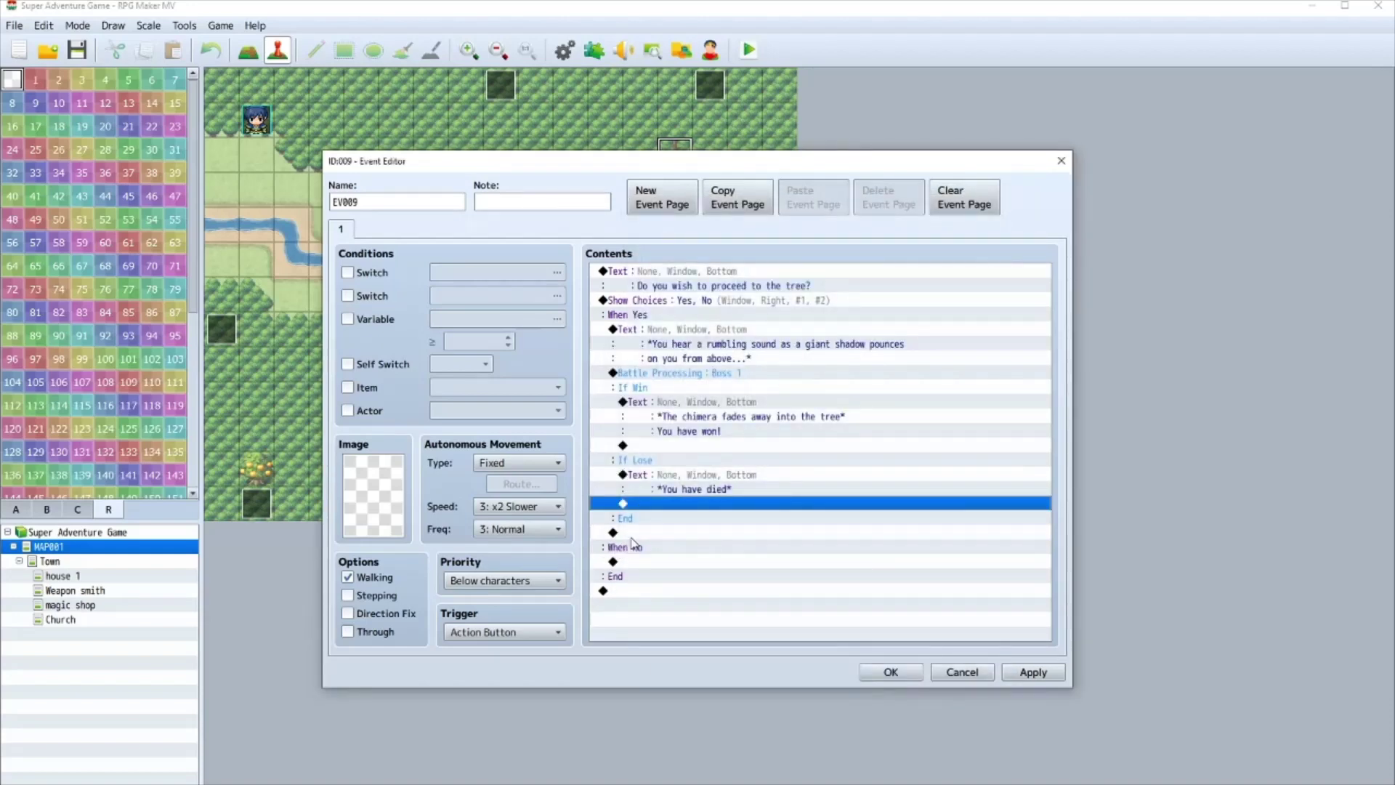
left_click(891, 672)
- Set the Chimera enemy's rewards to 200 EXP and 50 Gold and save the database changes
left_click(565, 50)
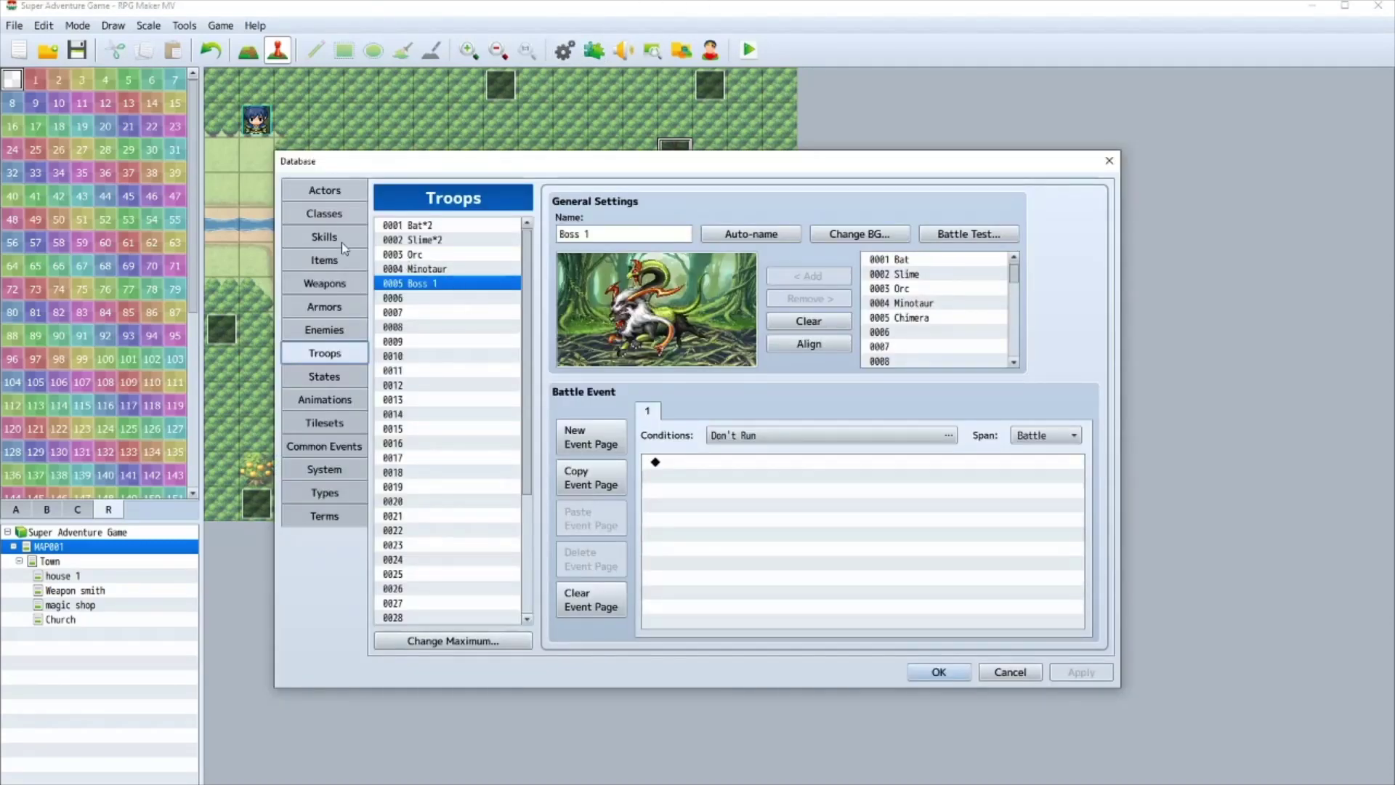
left_click(330, 329)
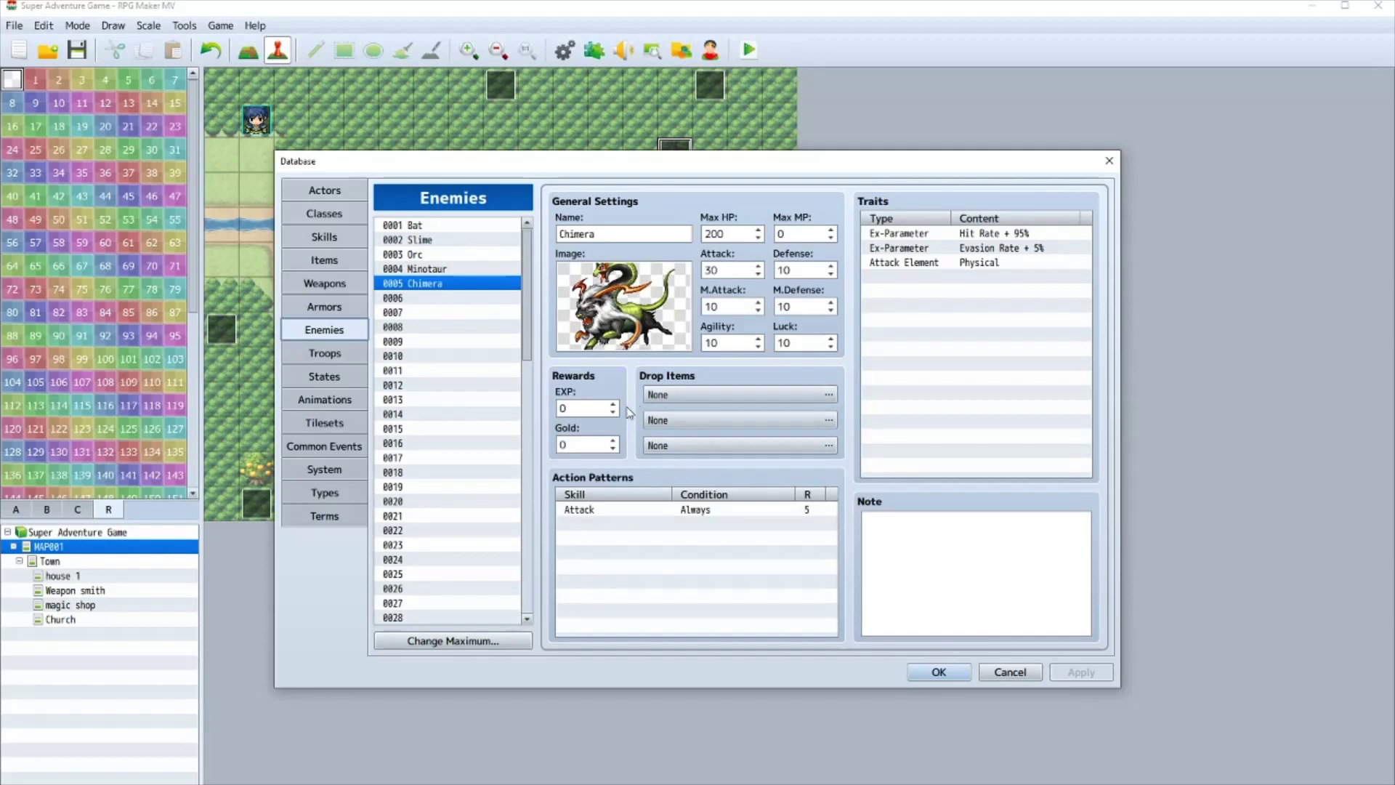
left_click(587, 408)
type("200")
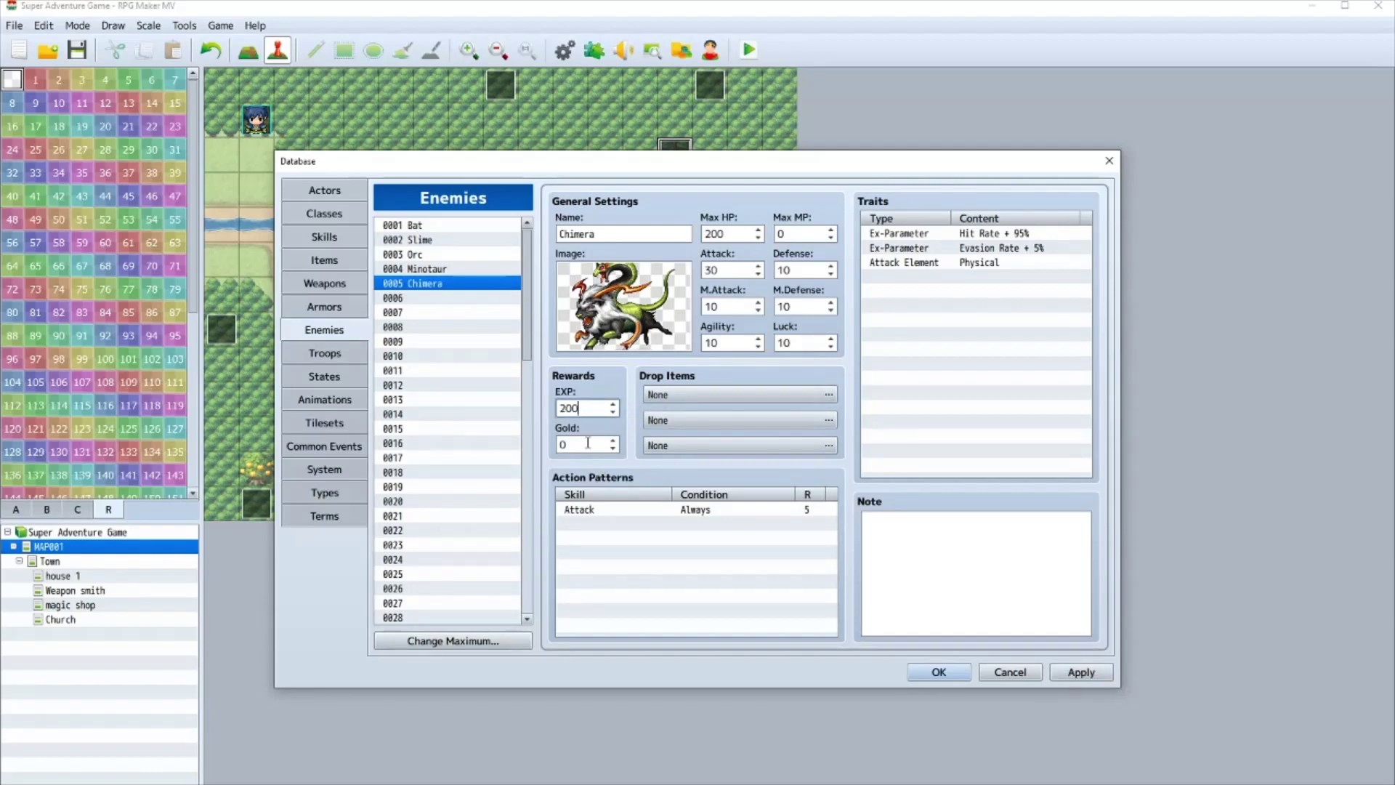
key("Tab")
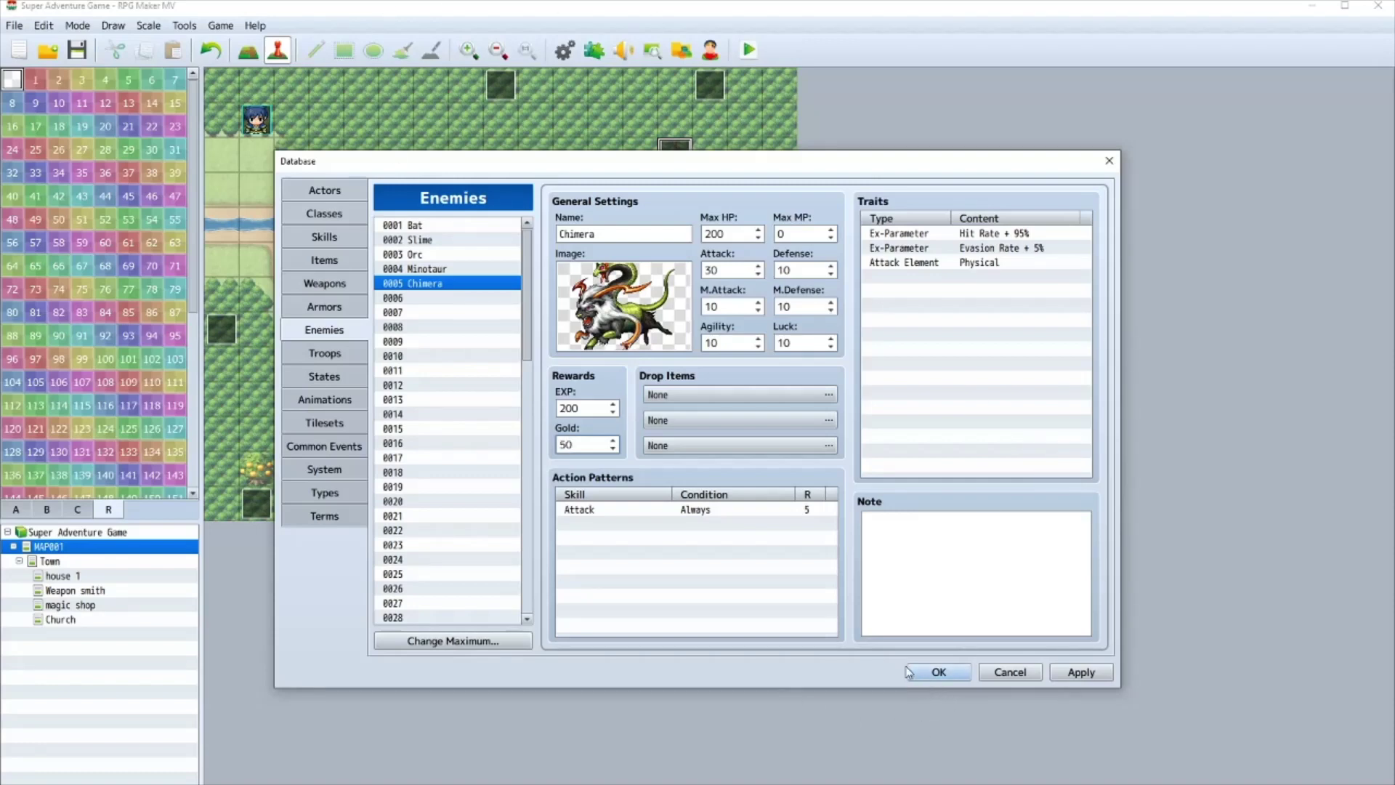
left_click(931, 672)
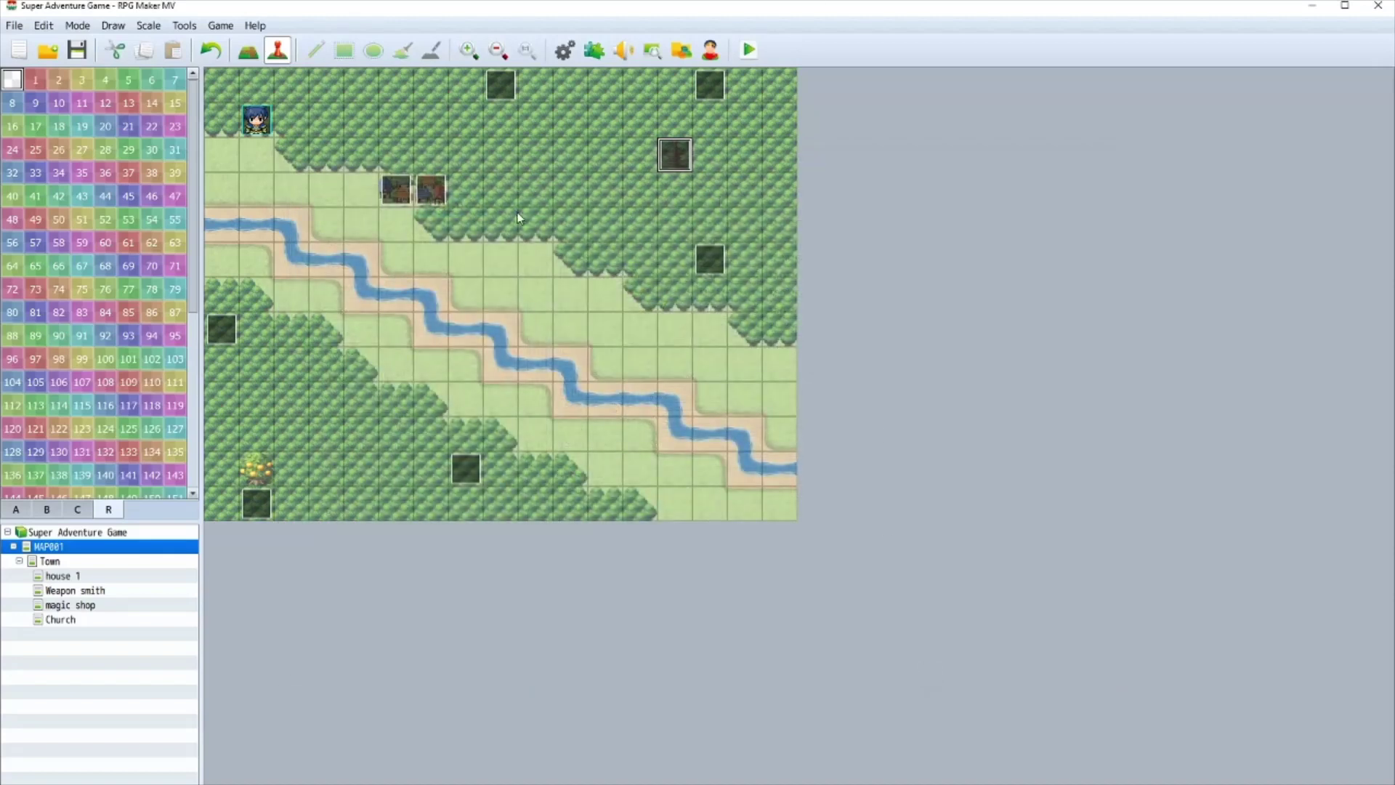
- Save the project, playtest it with a new game and walk the hero to the bare tree in the forest
left_click(737, 46)
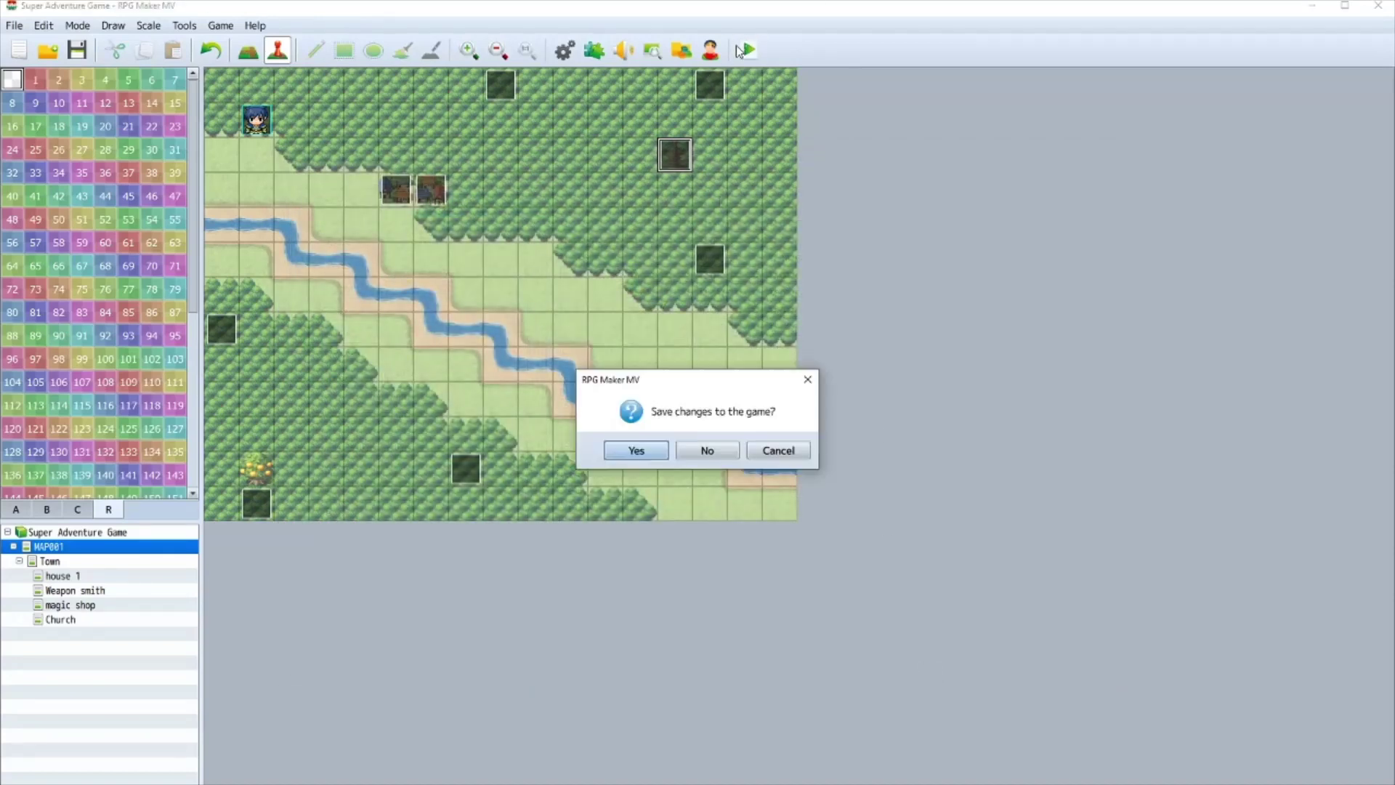
left_click(635, 450)
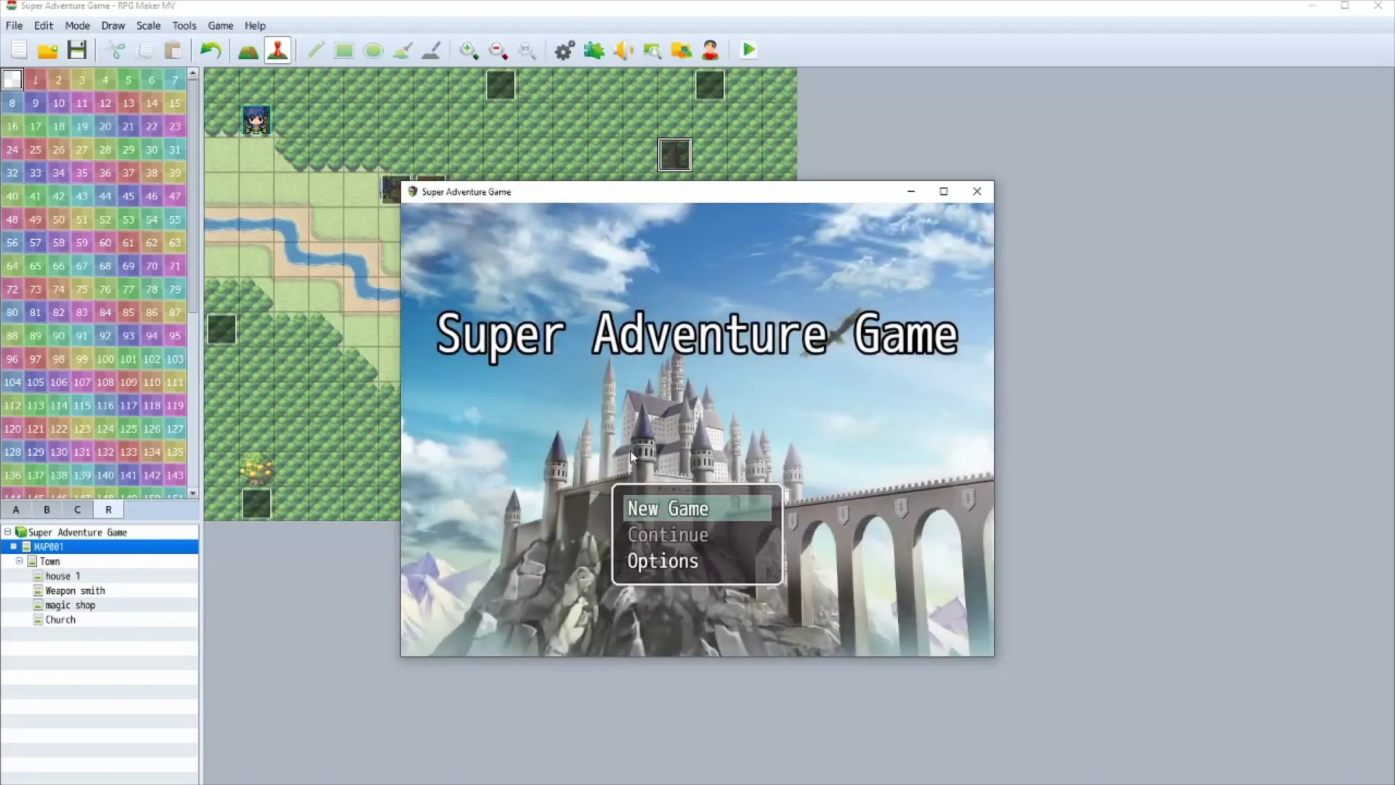
key("Return")
key("Down")
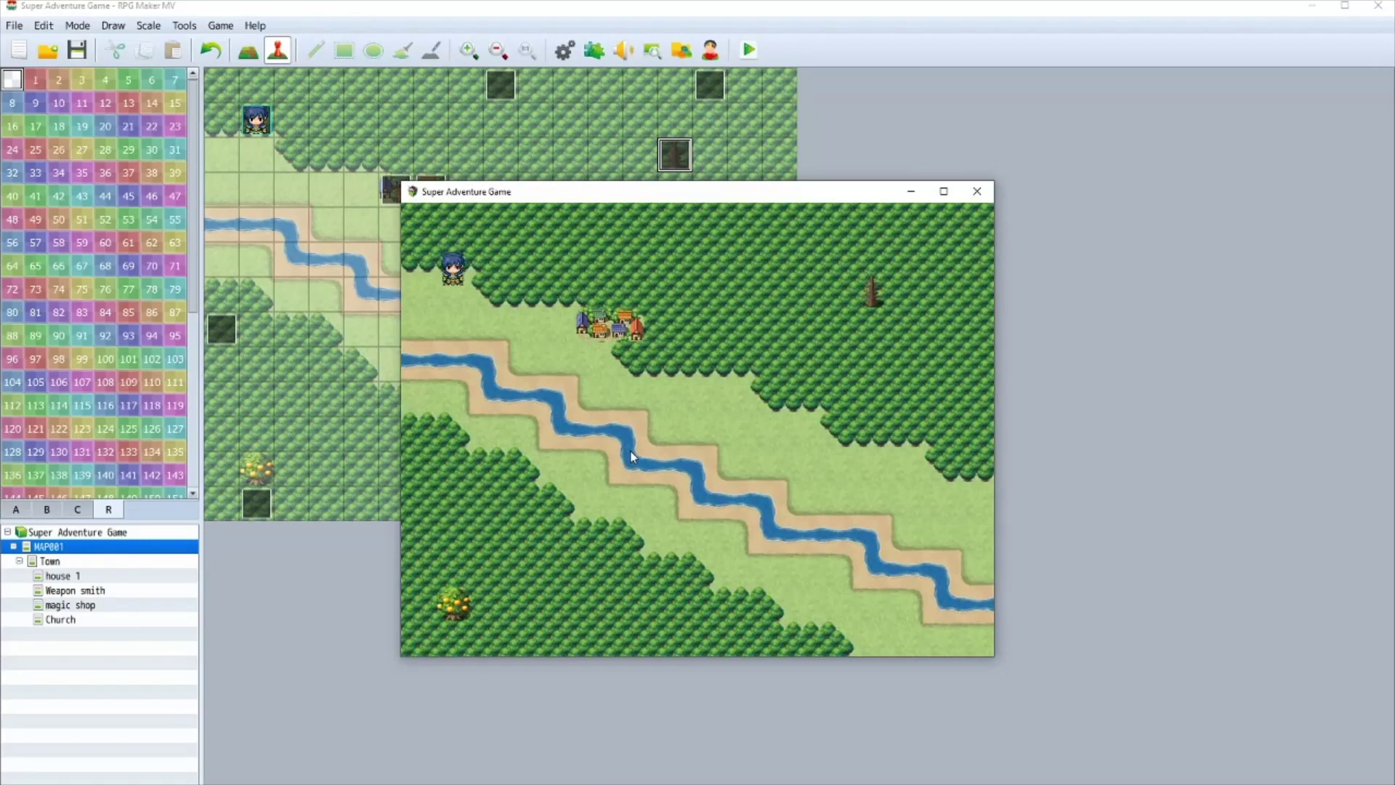
key("Right")
key("Right")
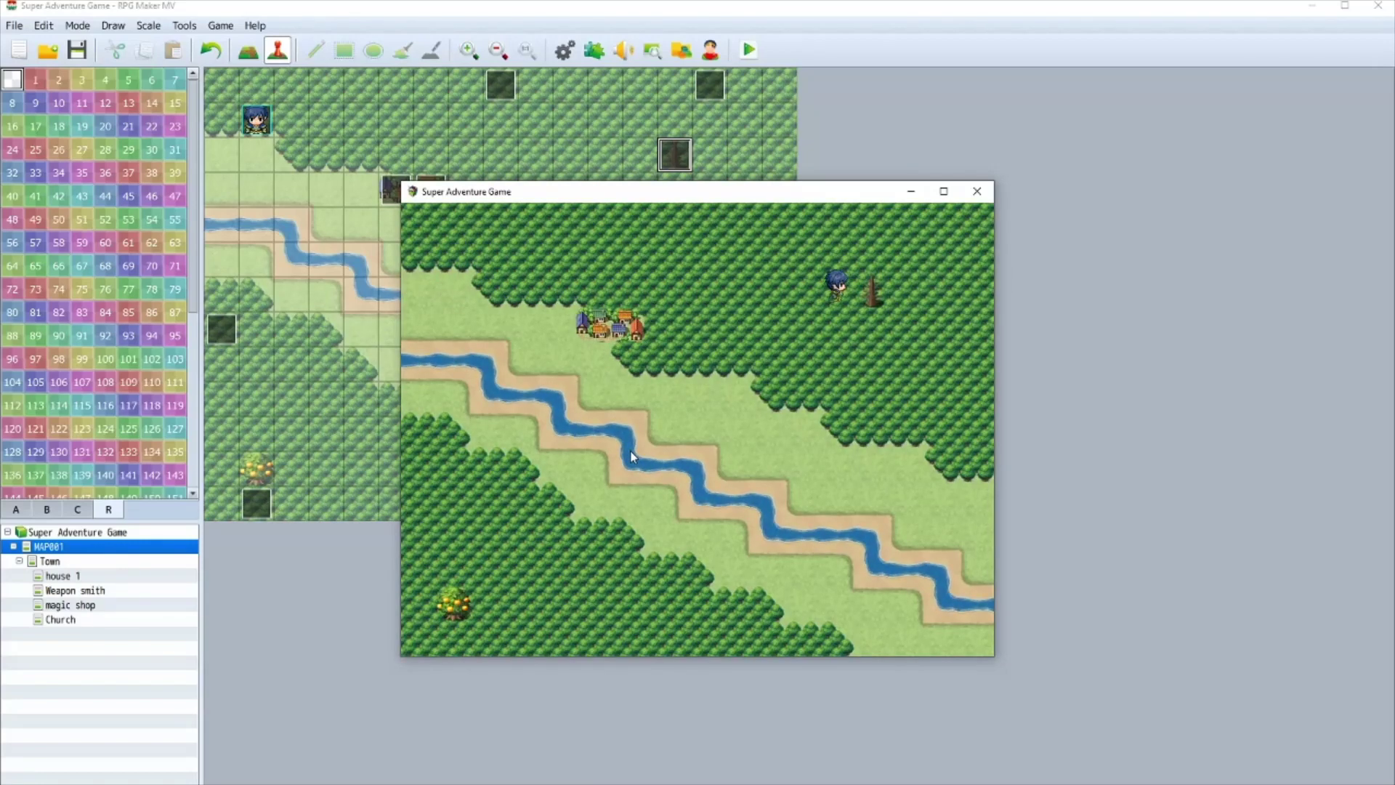
key("Left")
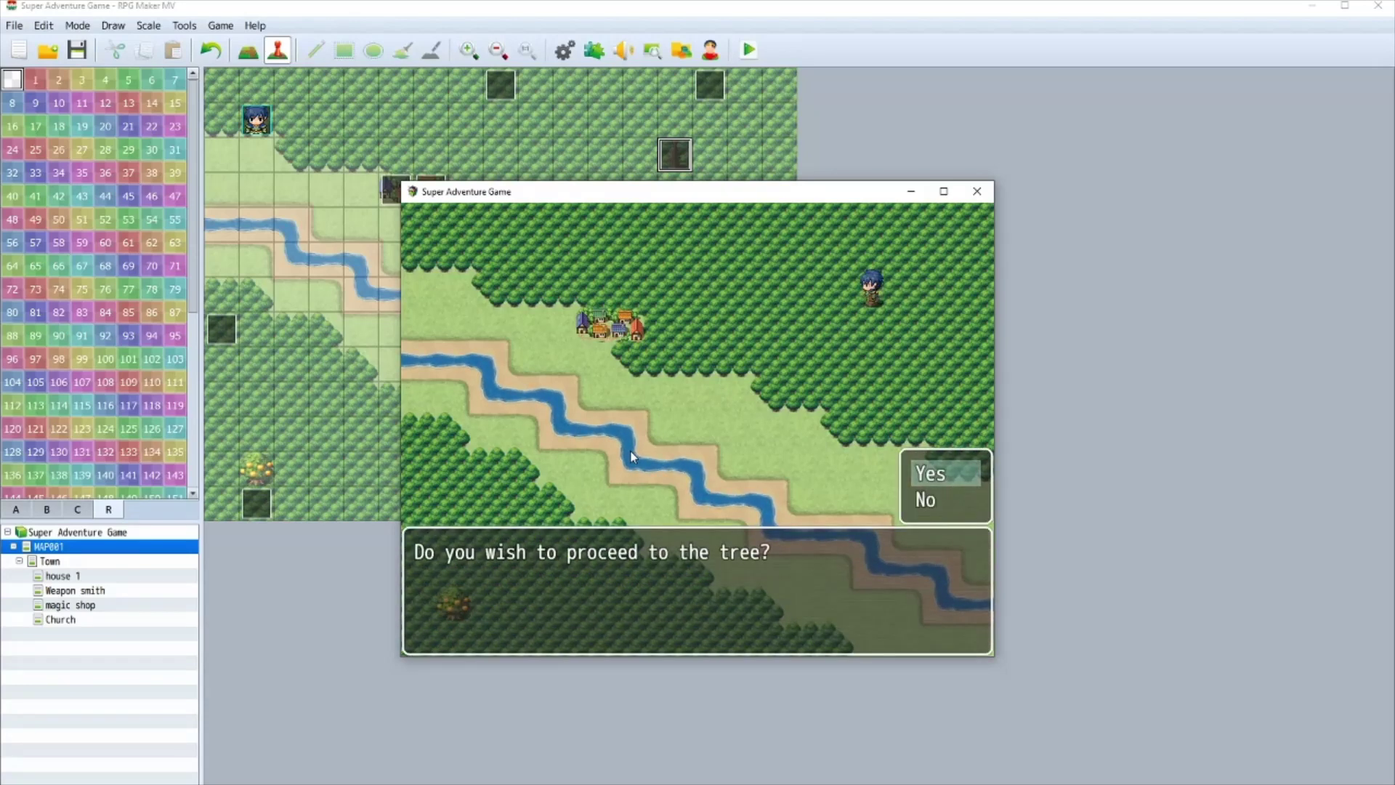
- Agree to proceed to the tree and attack the Chimera in the boss battle
key("Return")
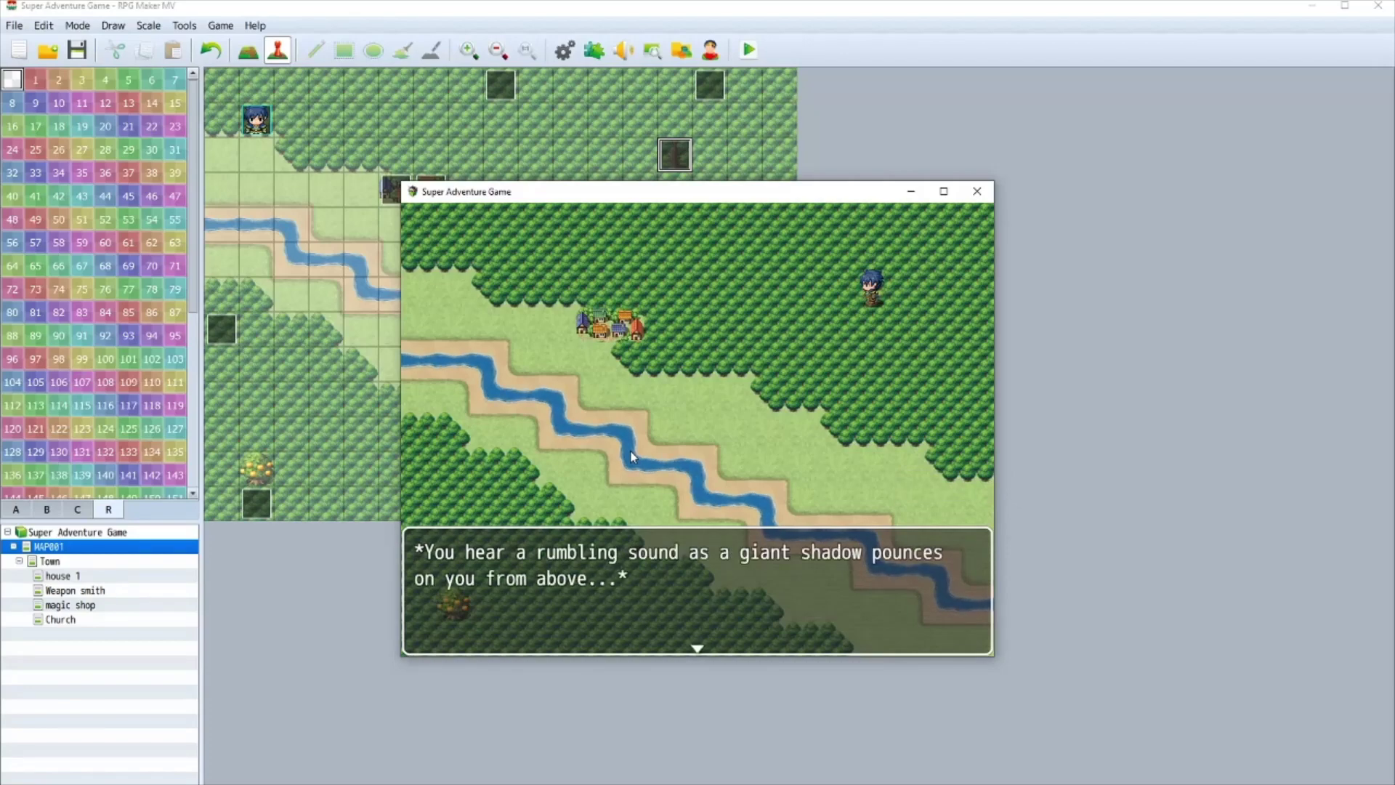
key("Return")
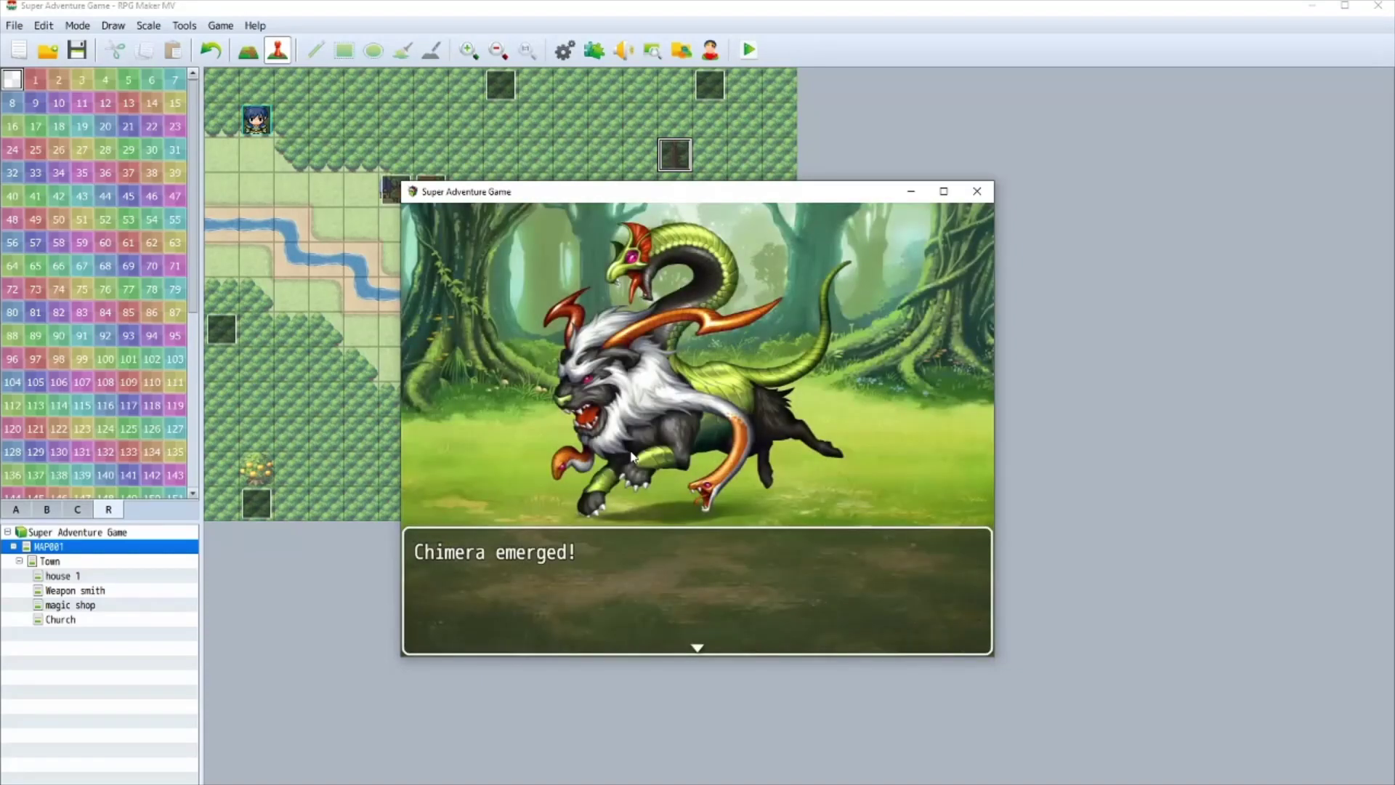
key("Return")
key("Return")
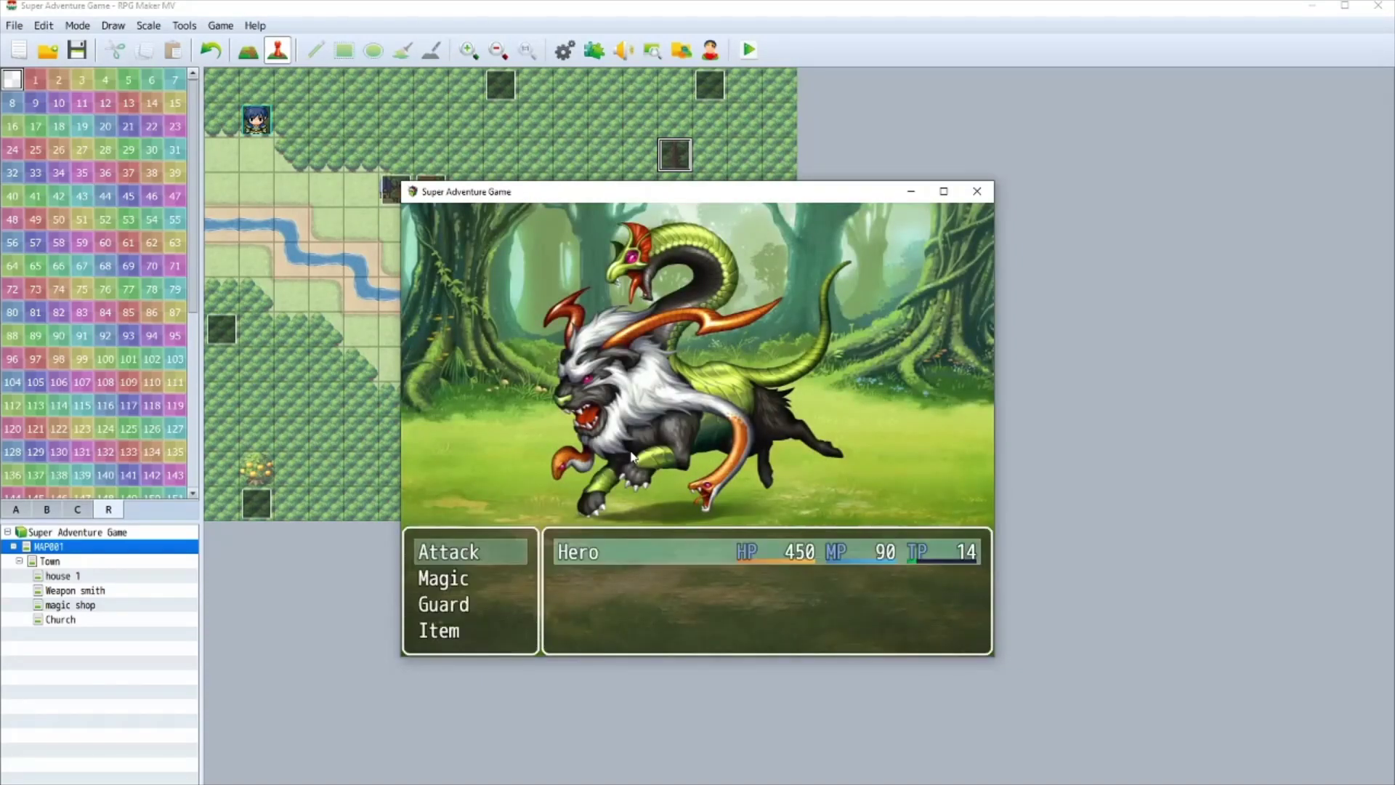
key("Return")
key("Return")
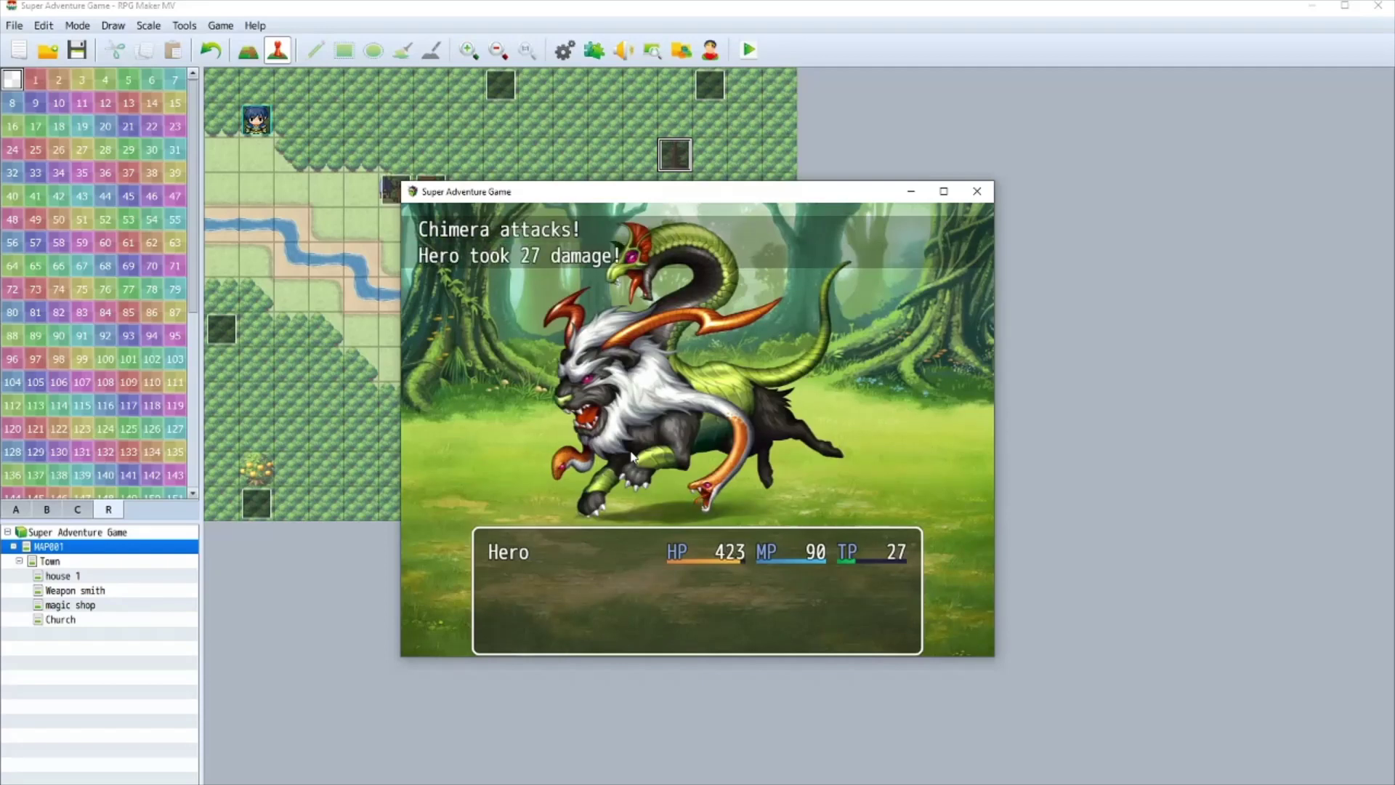
- Cast Fire on the Chimera in the second turn, play through to the battle's end and close the playtest
key("Down")
key("Up")
key("Return")
key("Down")
key("Return")
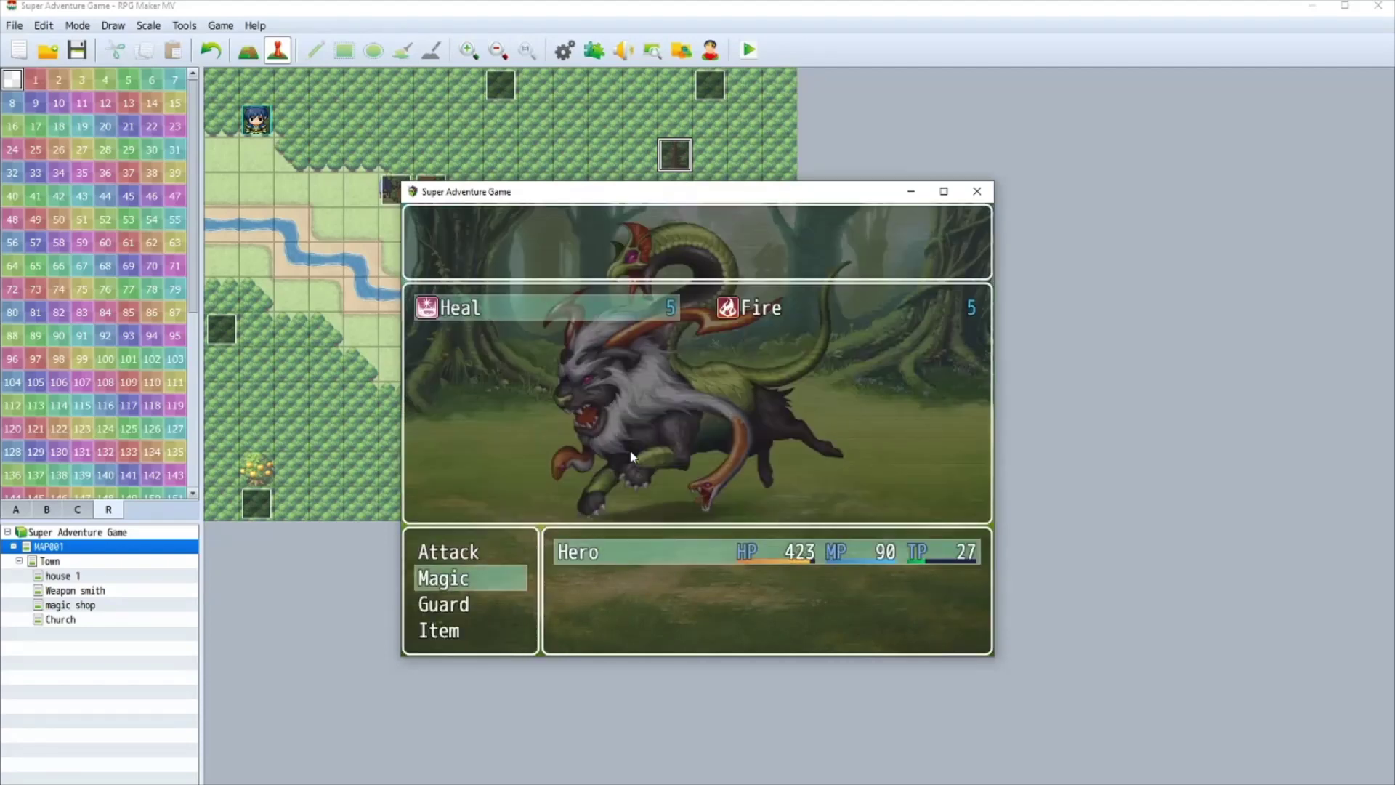
key("Right")
key("Return")
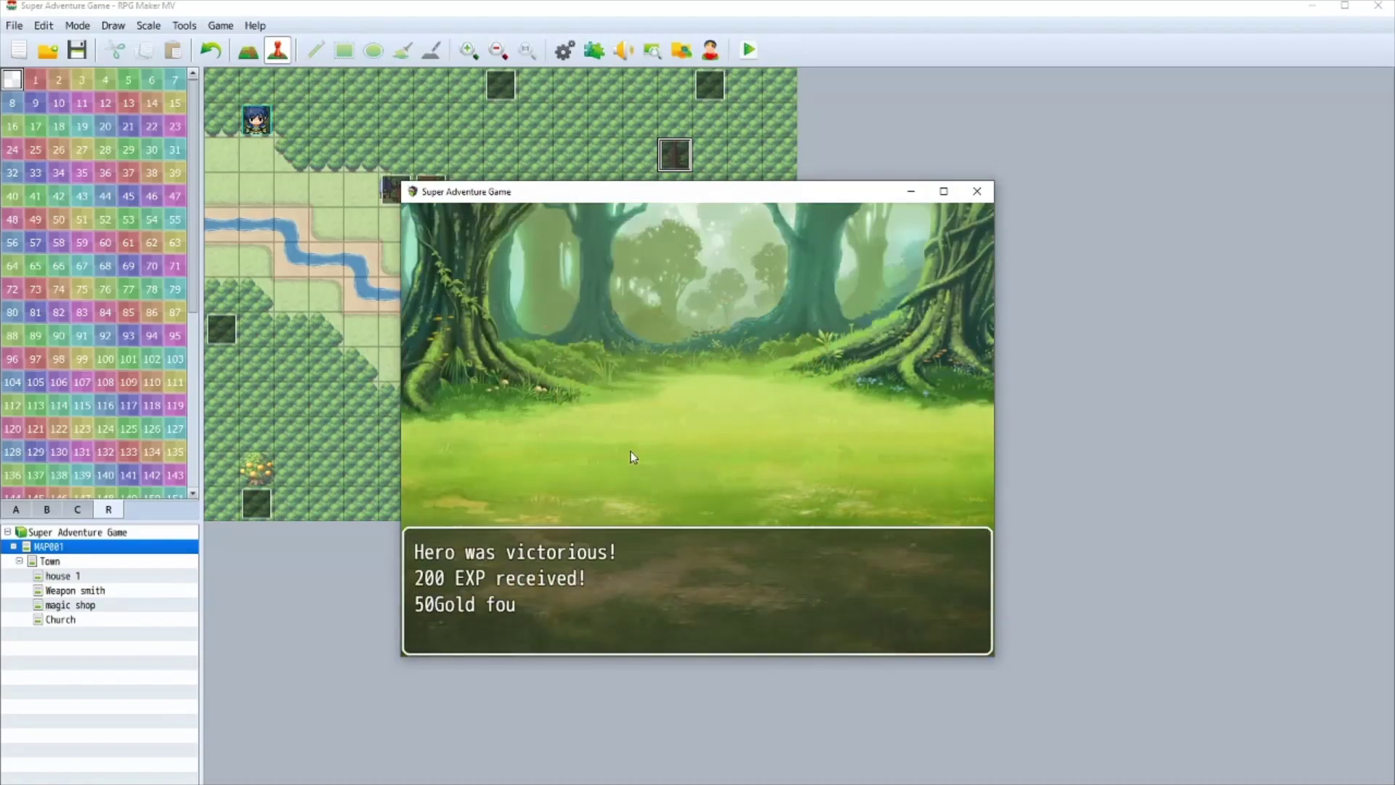
left_click(977, 193)
- Set the Chimera enemy's Defense to 50 and save the database changes
left_click(564, 50)
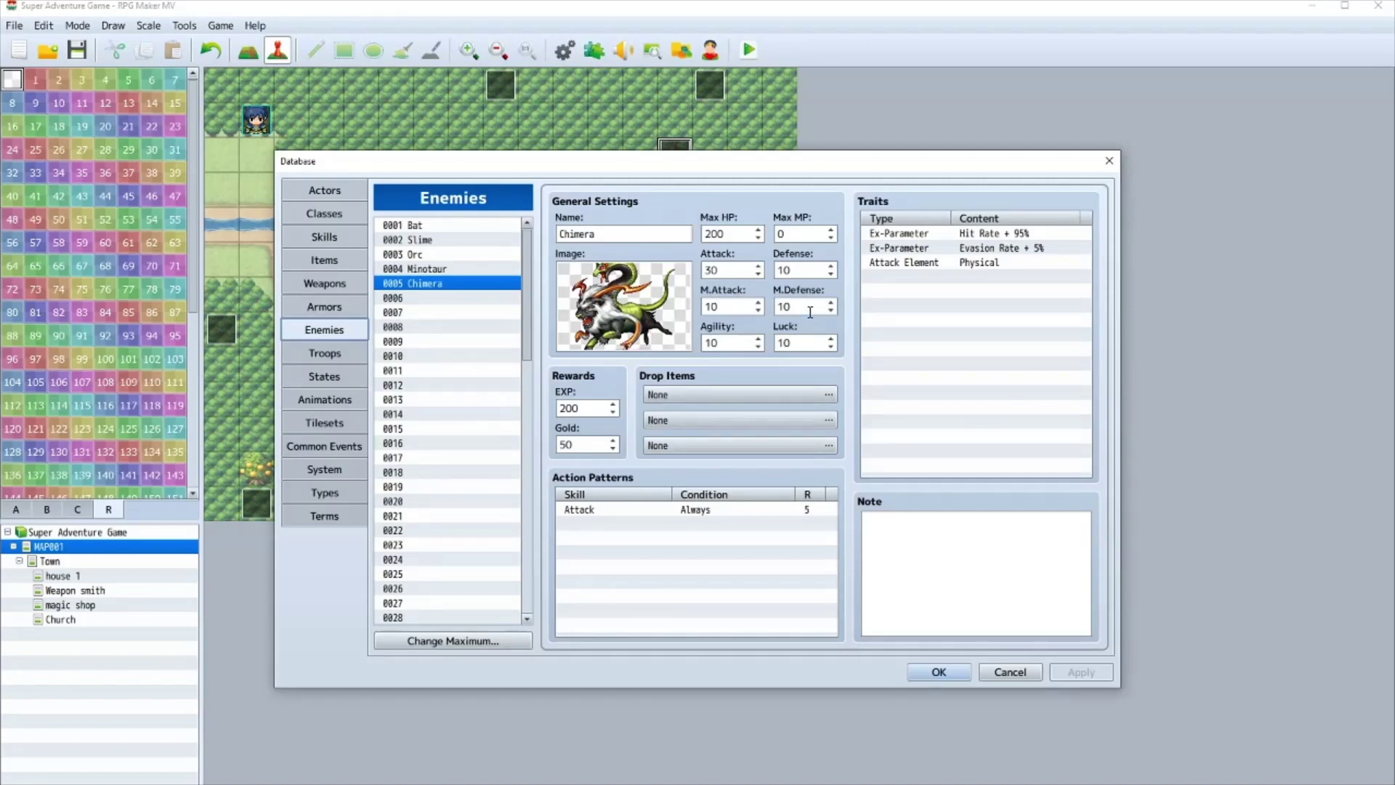
left_click(803, 268)
type("5")
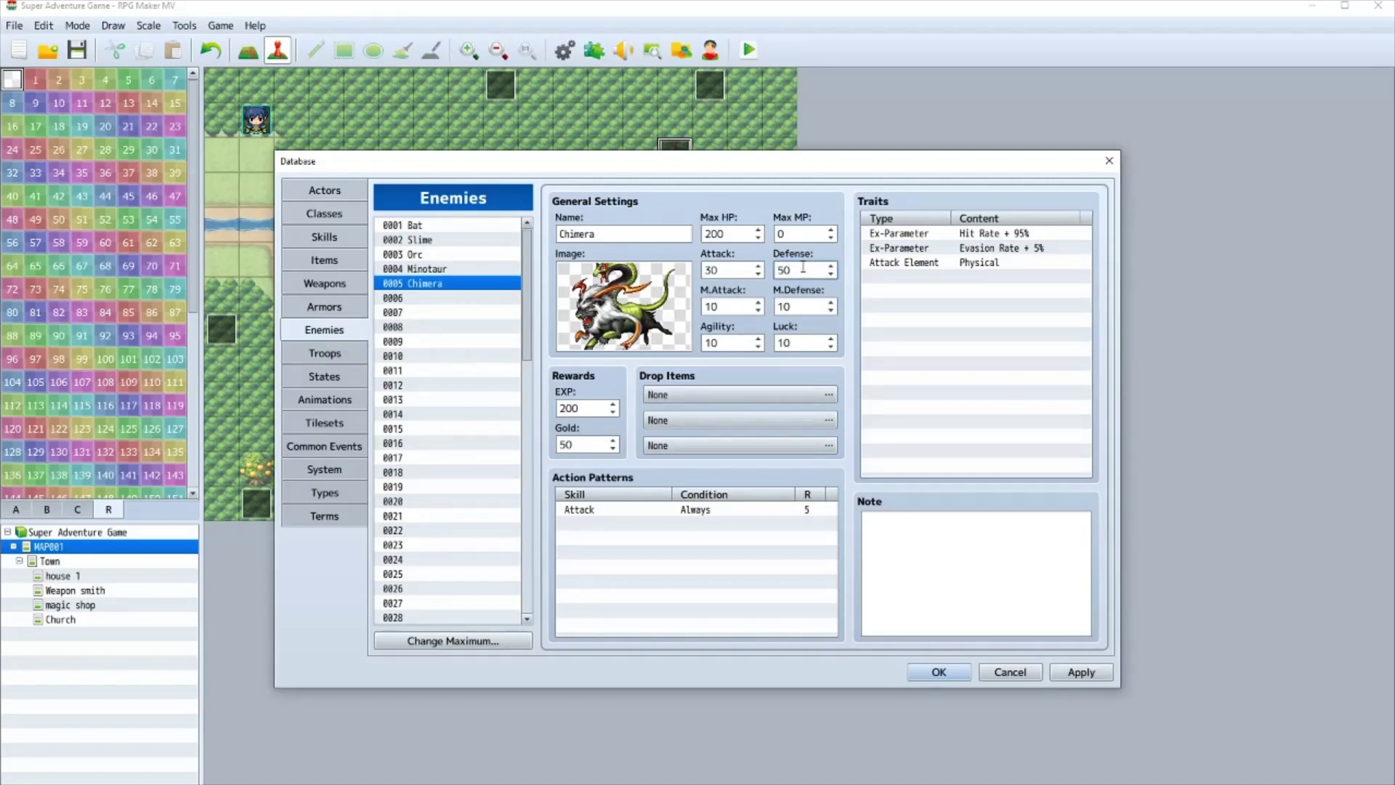
type("0")
left_click(960, 668)
- Save the project, playtest a new game and walk the hero through the forest into the orc encounter
left_click(748, 50)
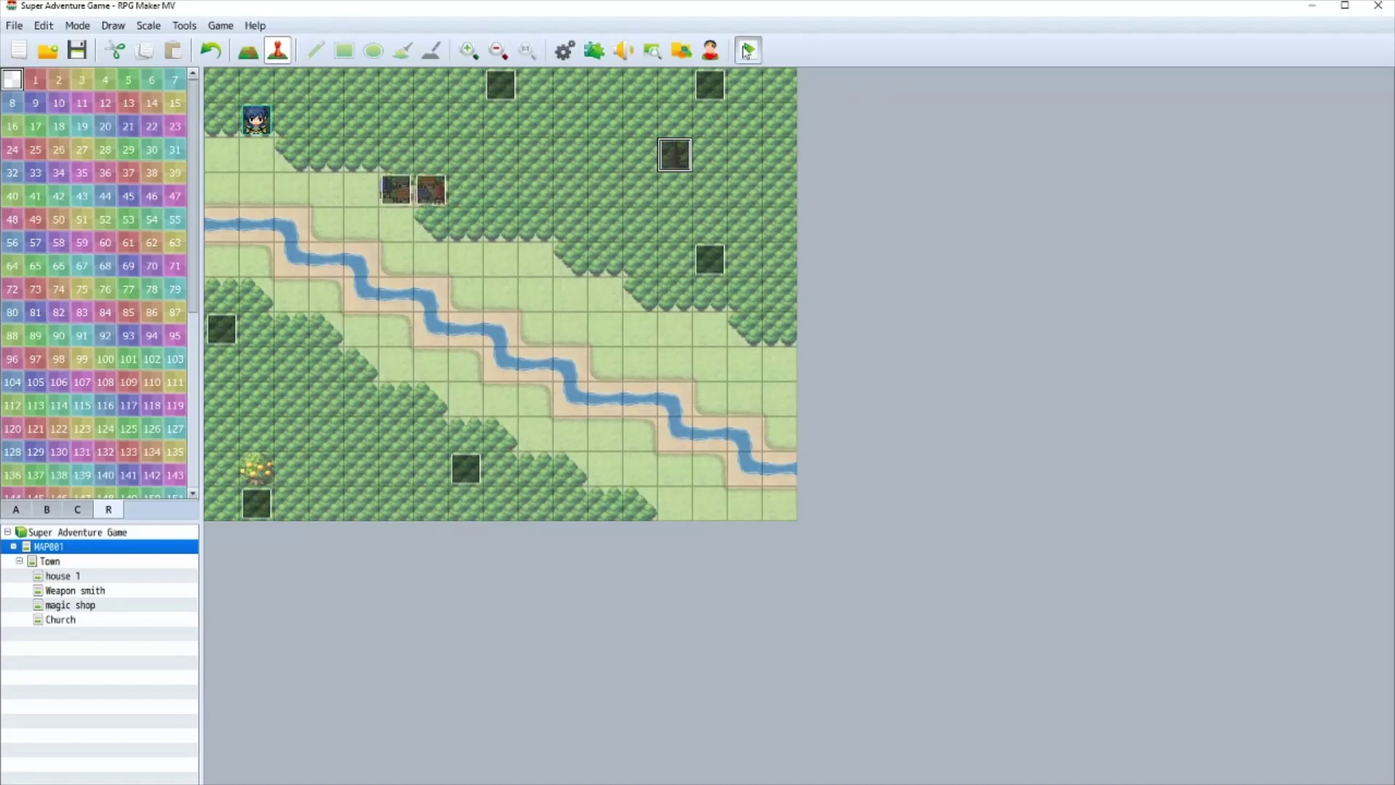
left_click(633, 449)
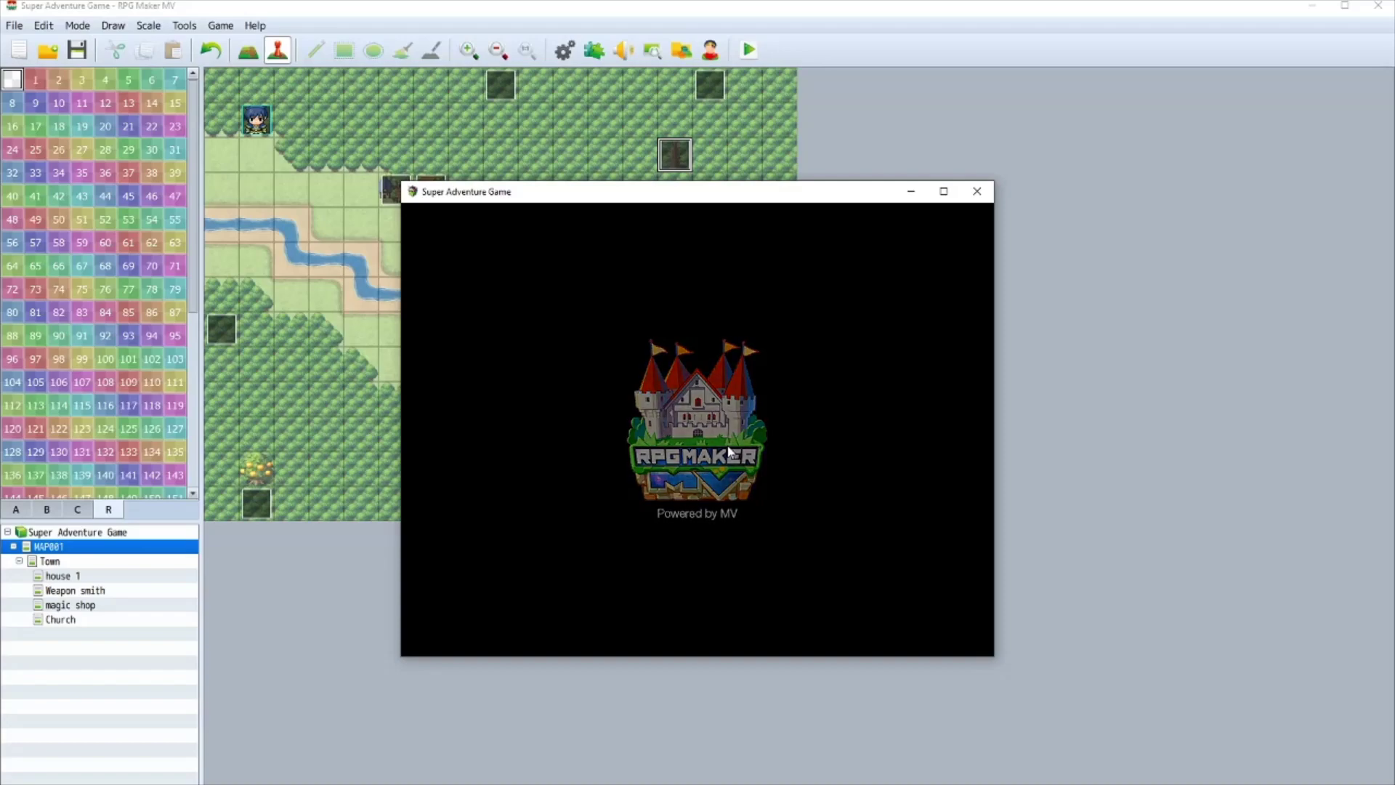
key("Return")
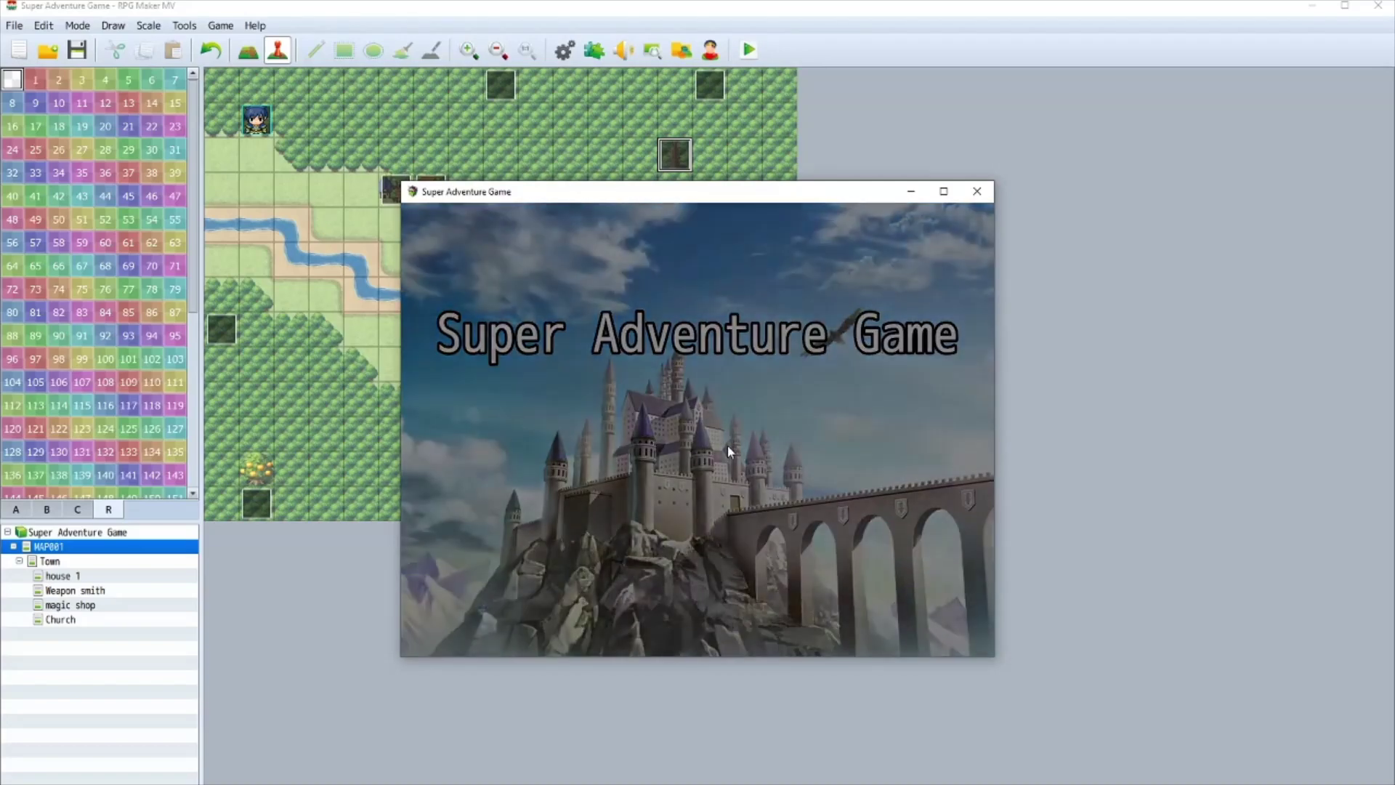
key("Right")
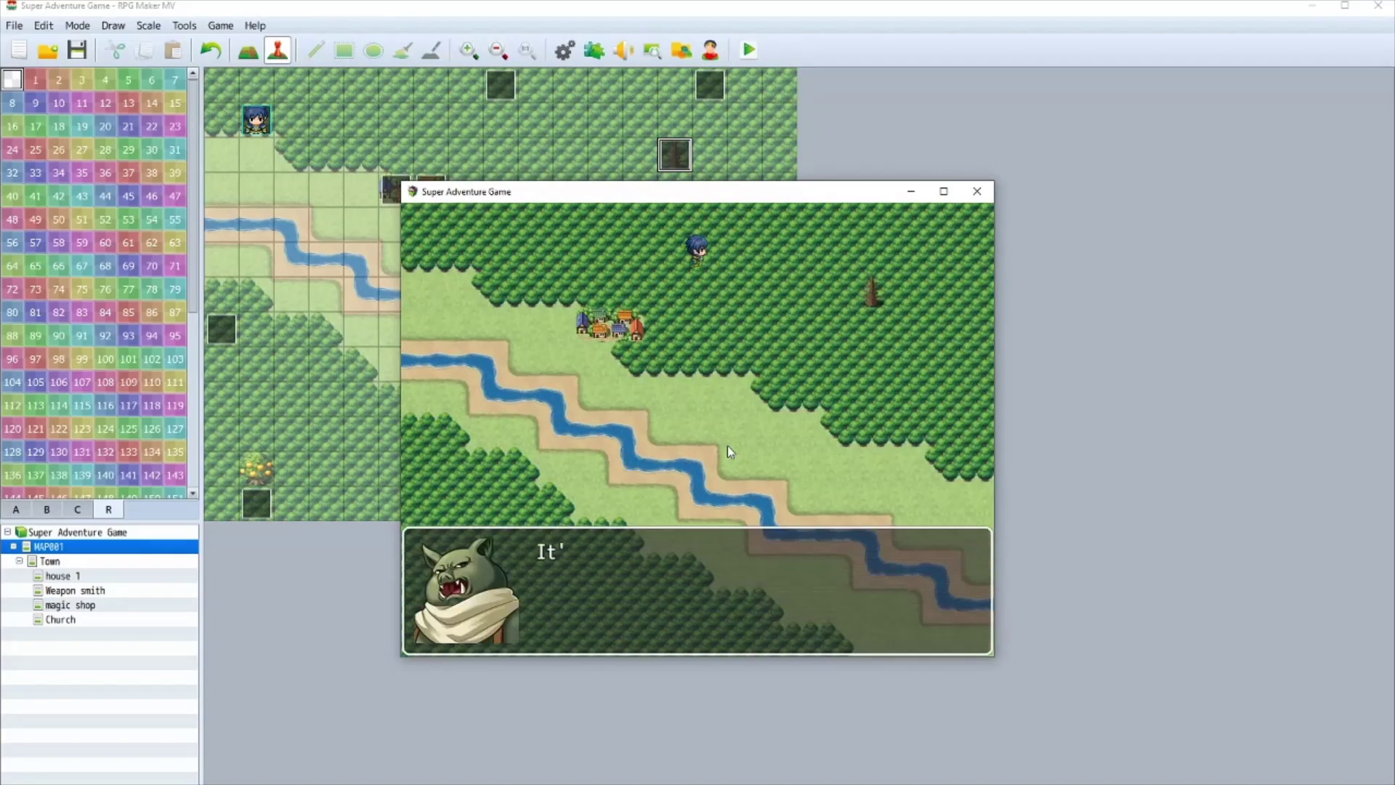
key("Return")
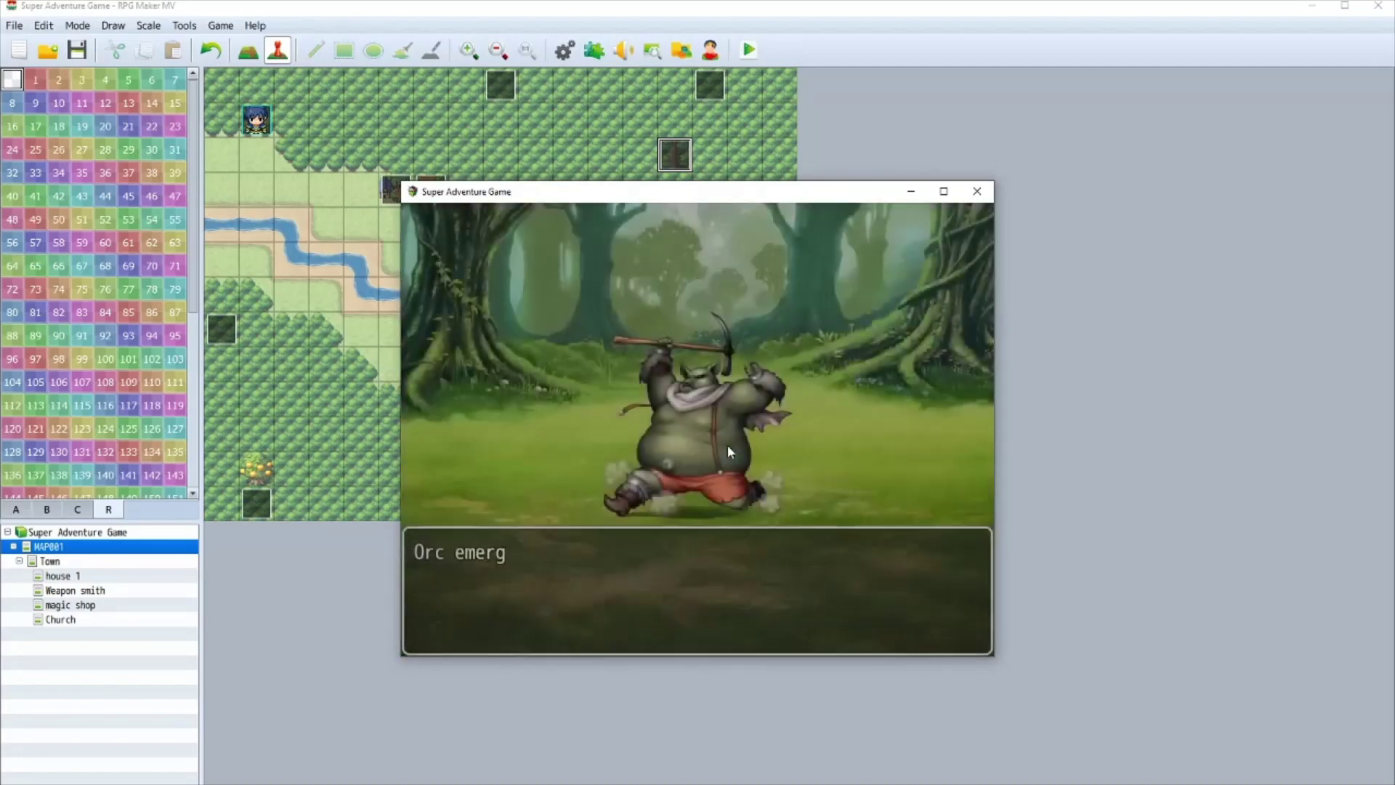
- Escape from the orc battle and walk the hero on to the bare tree
key("Return")
key("Down")
key("Return")
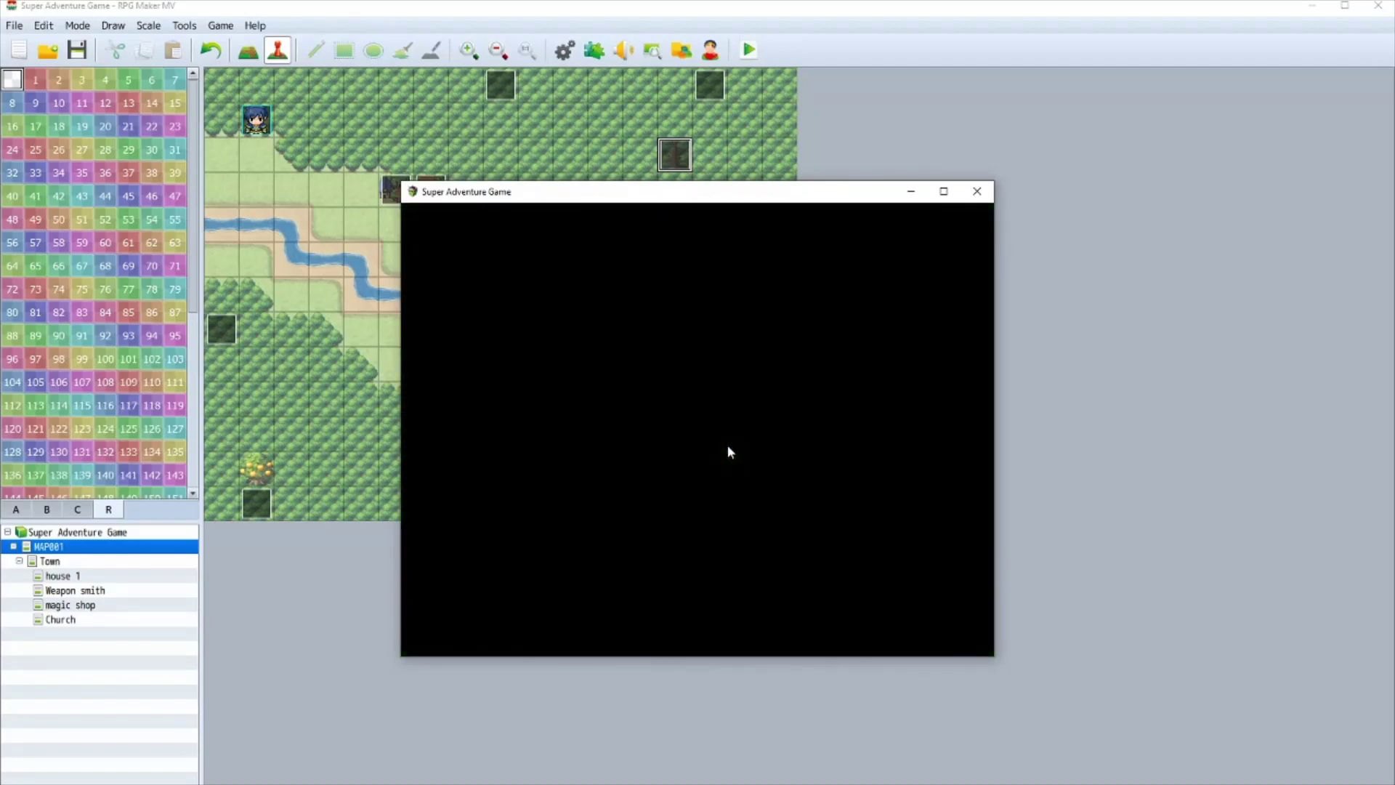
key("Return")
key("Down")
key("Right")
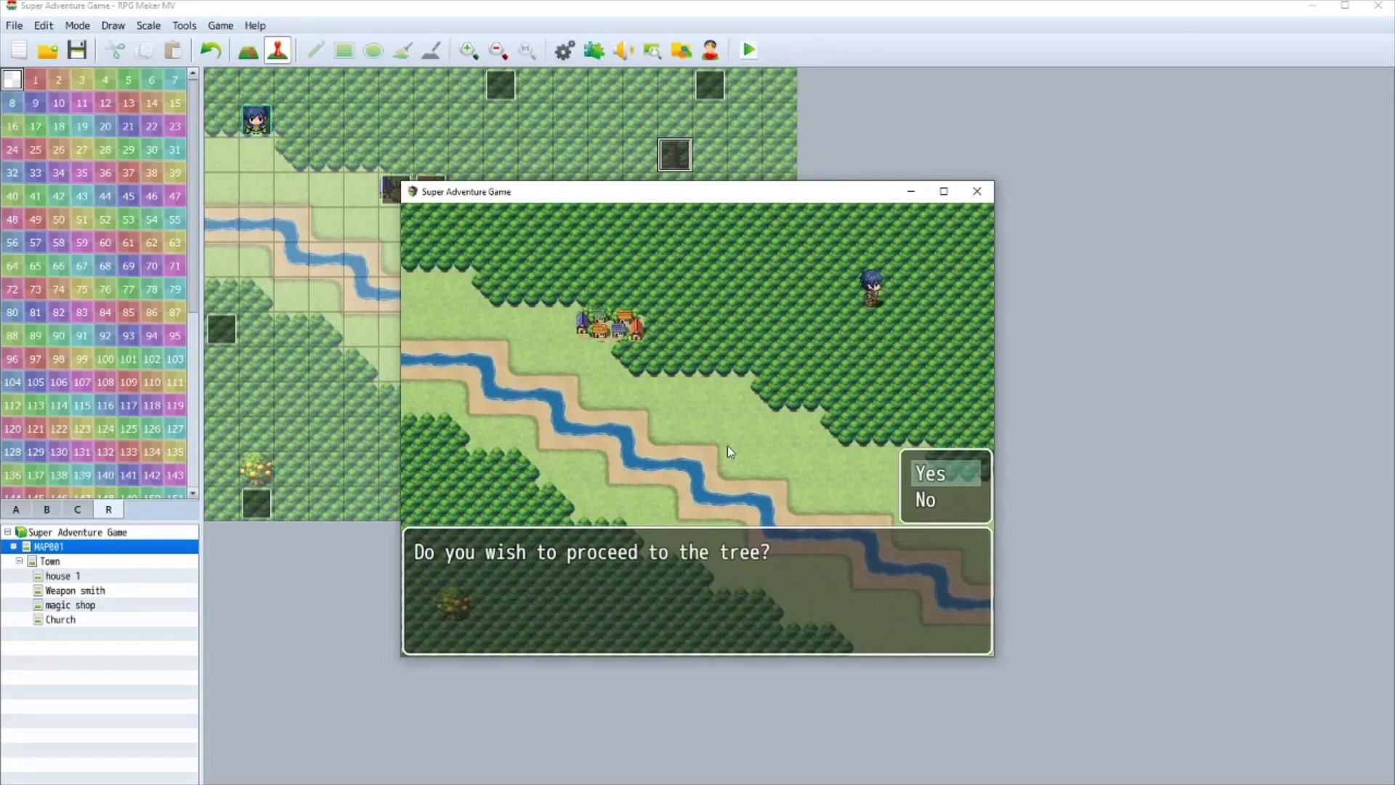
- Agree to proceed to the tree, attack the Chimera once to test its defense and close the playtest
key("Return")
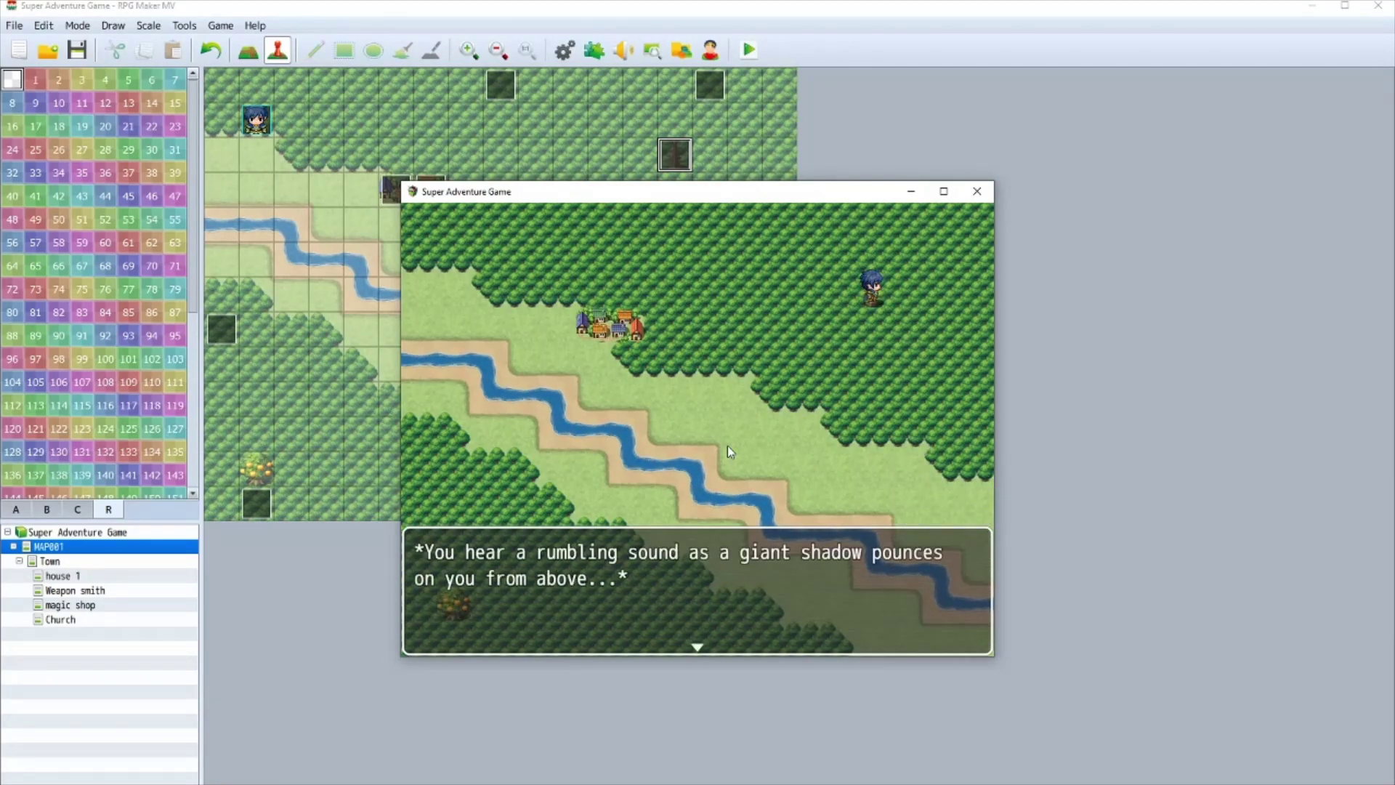
key("Return")
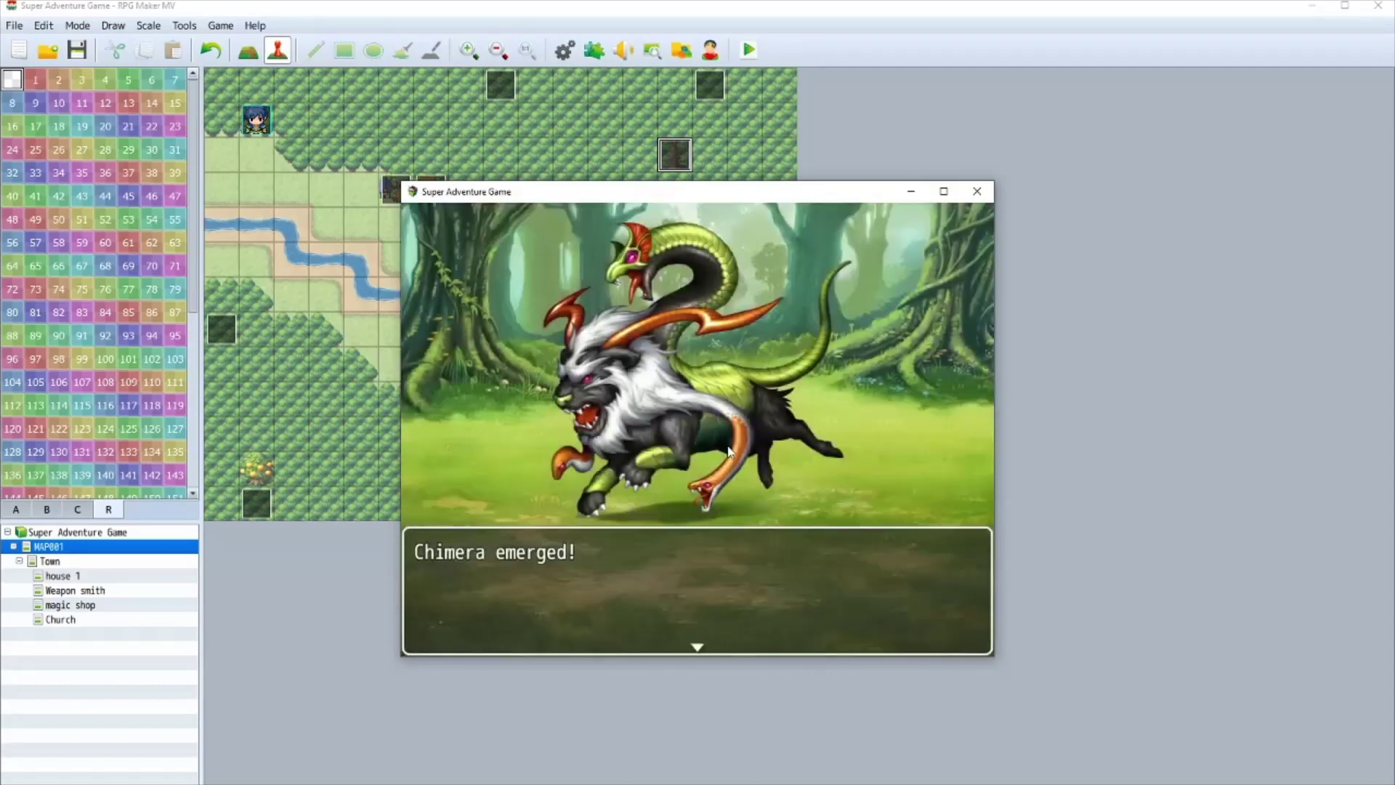
key("Return")
key("Return")
key("Return")
key("Return")
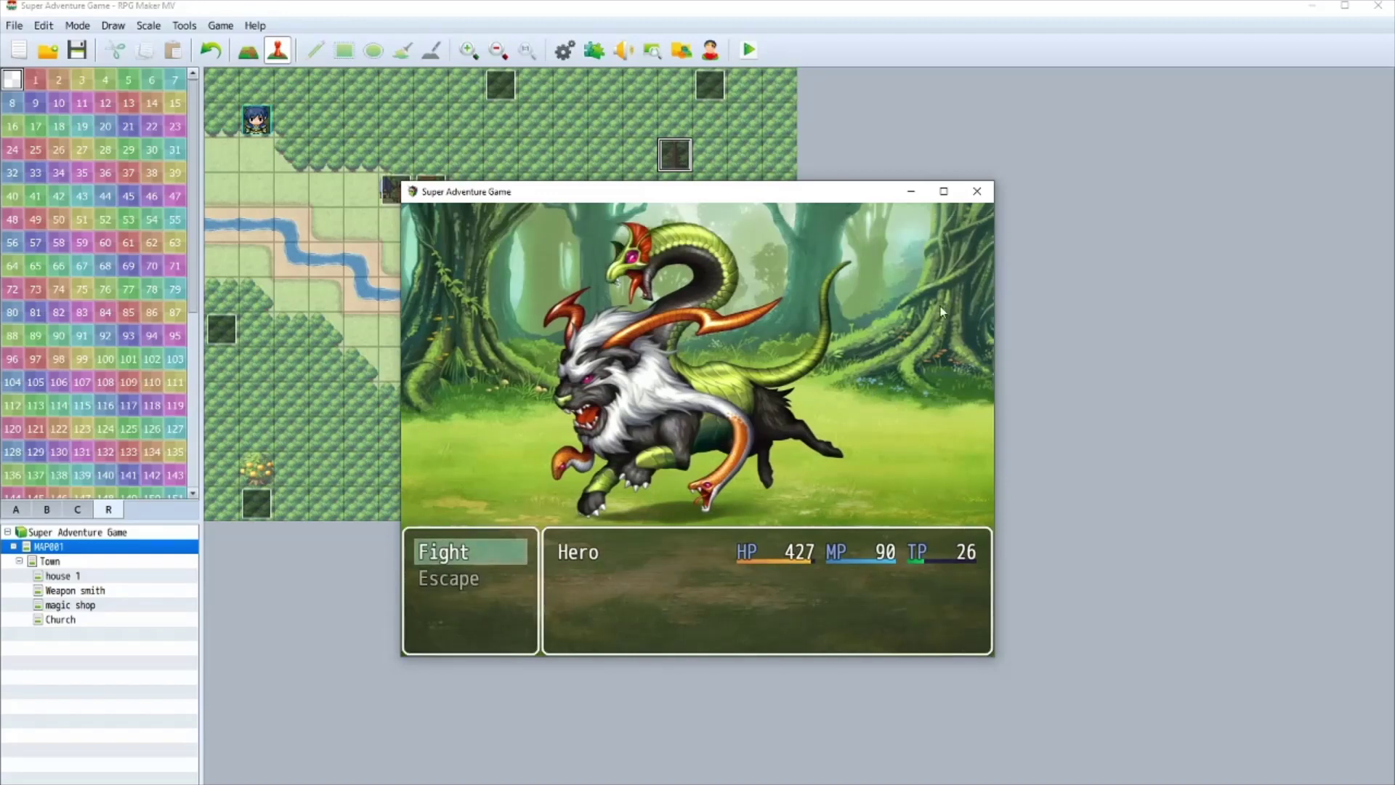
left_click(976, 191)
- Compare the Chimera with the Orc's stats, set the Chimera's Defense to 30 and save the database changes
left_click(574, 47)
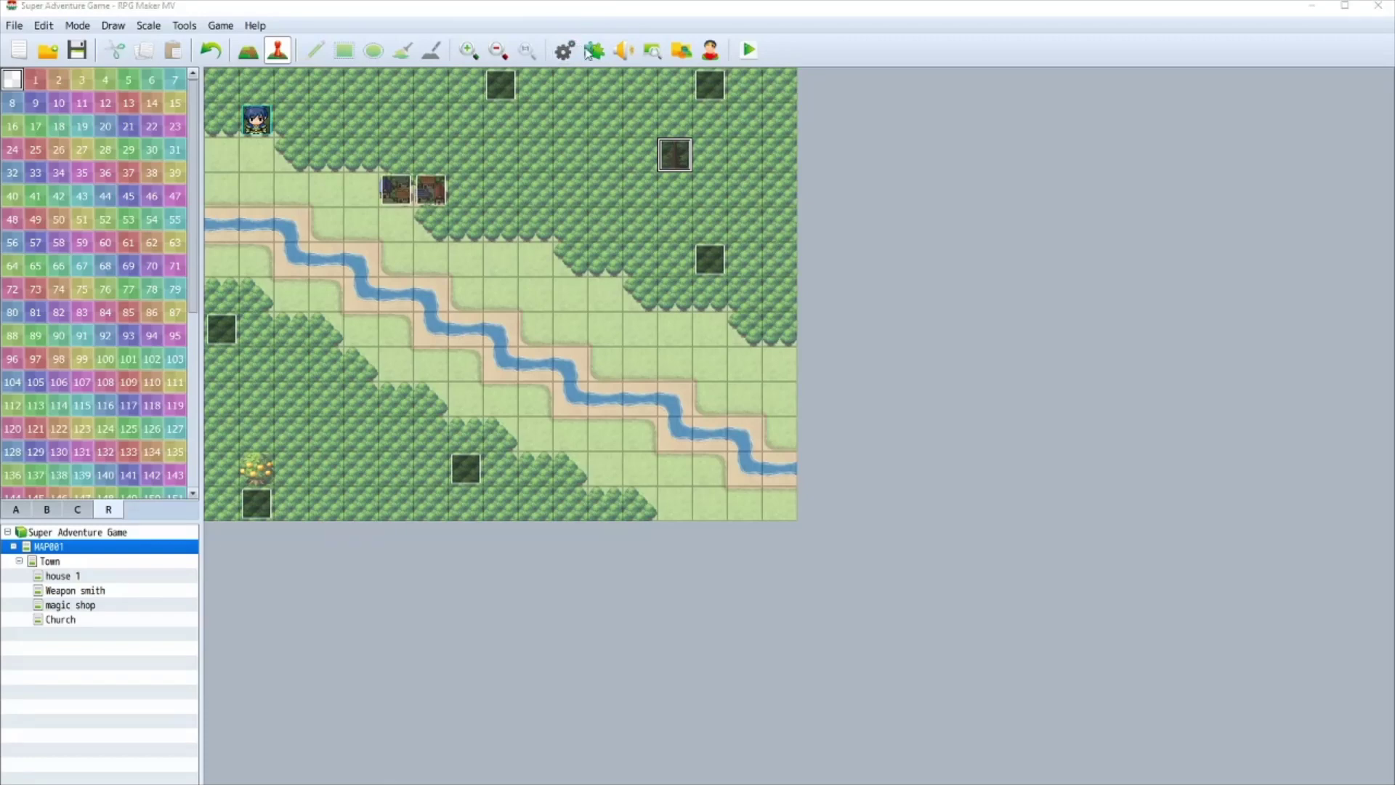
double_click(803, 267)
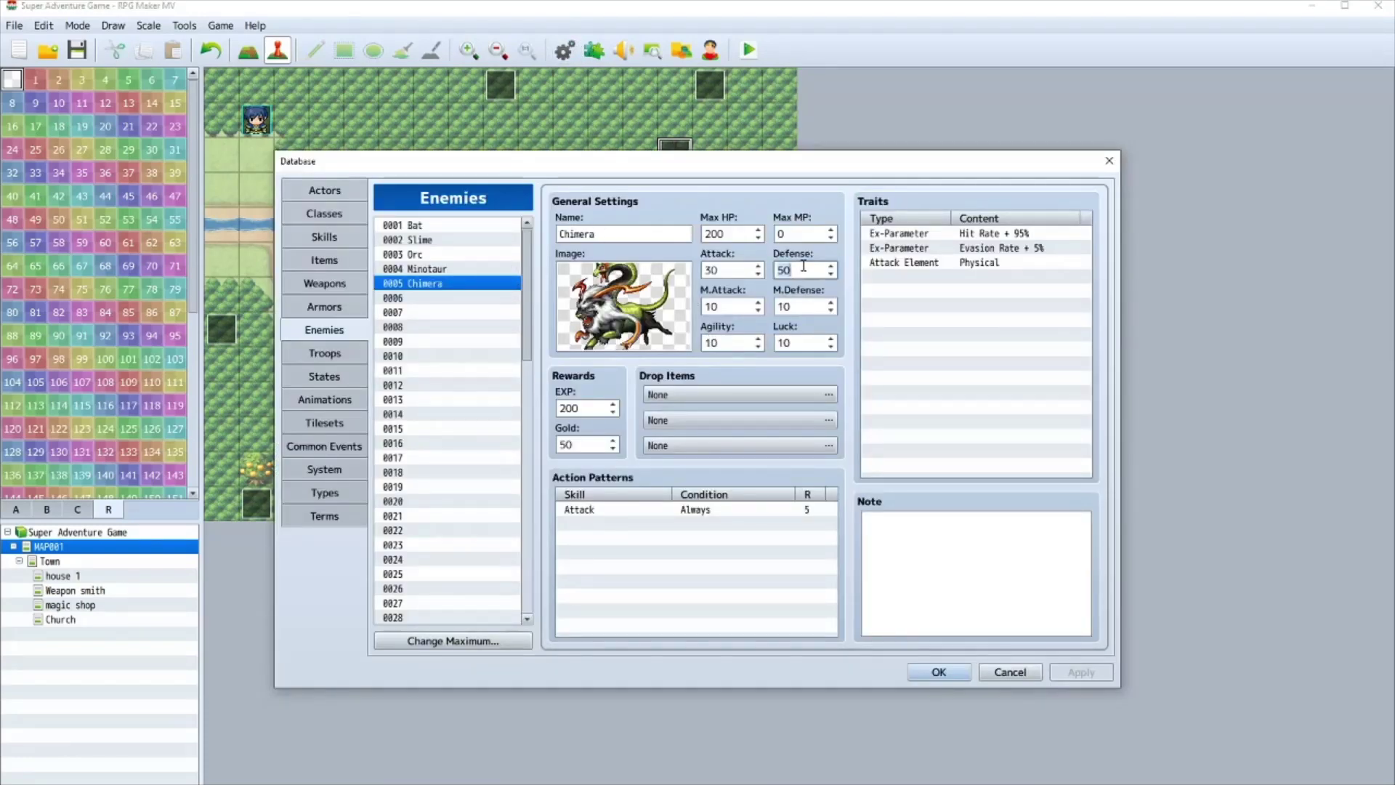
key("BackSpace")
type("3")
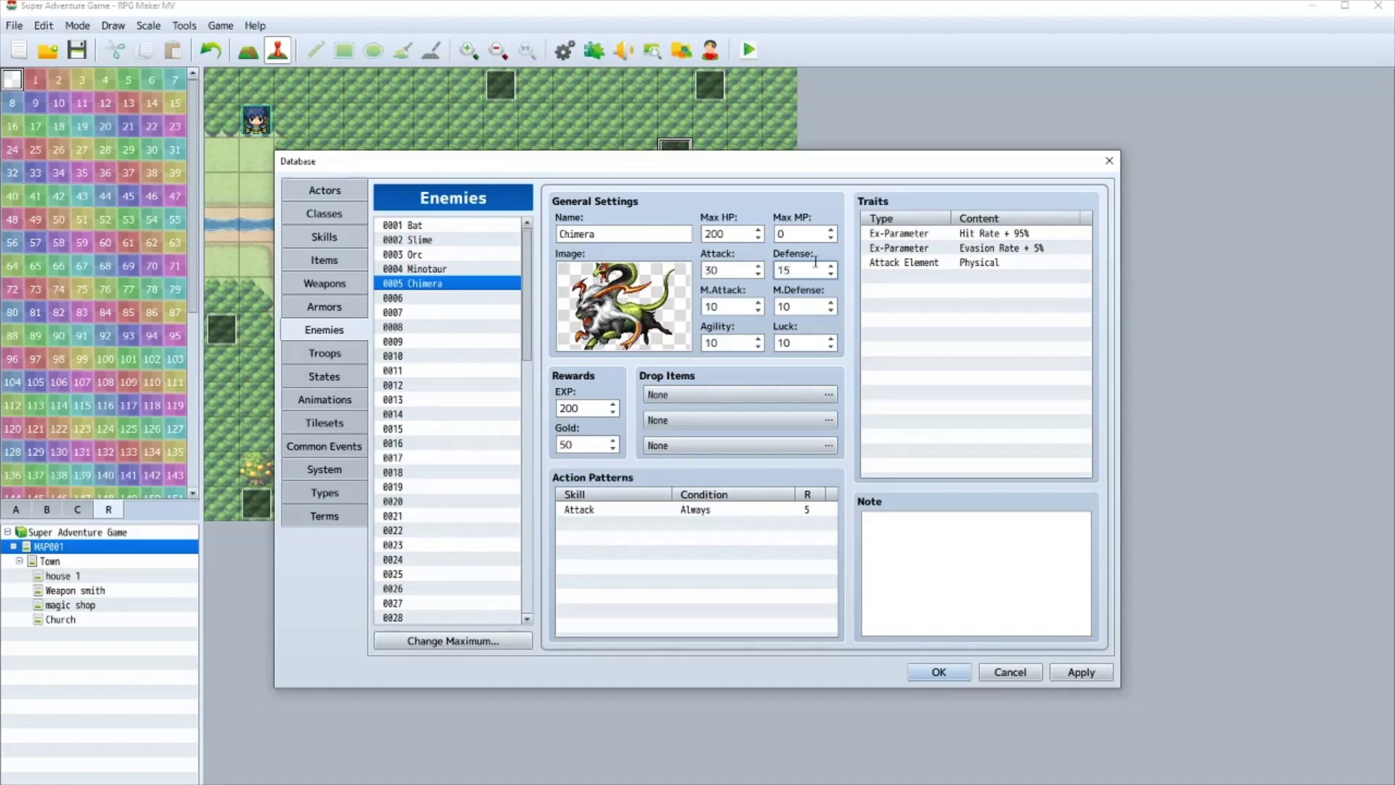
left_click(421, 254)
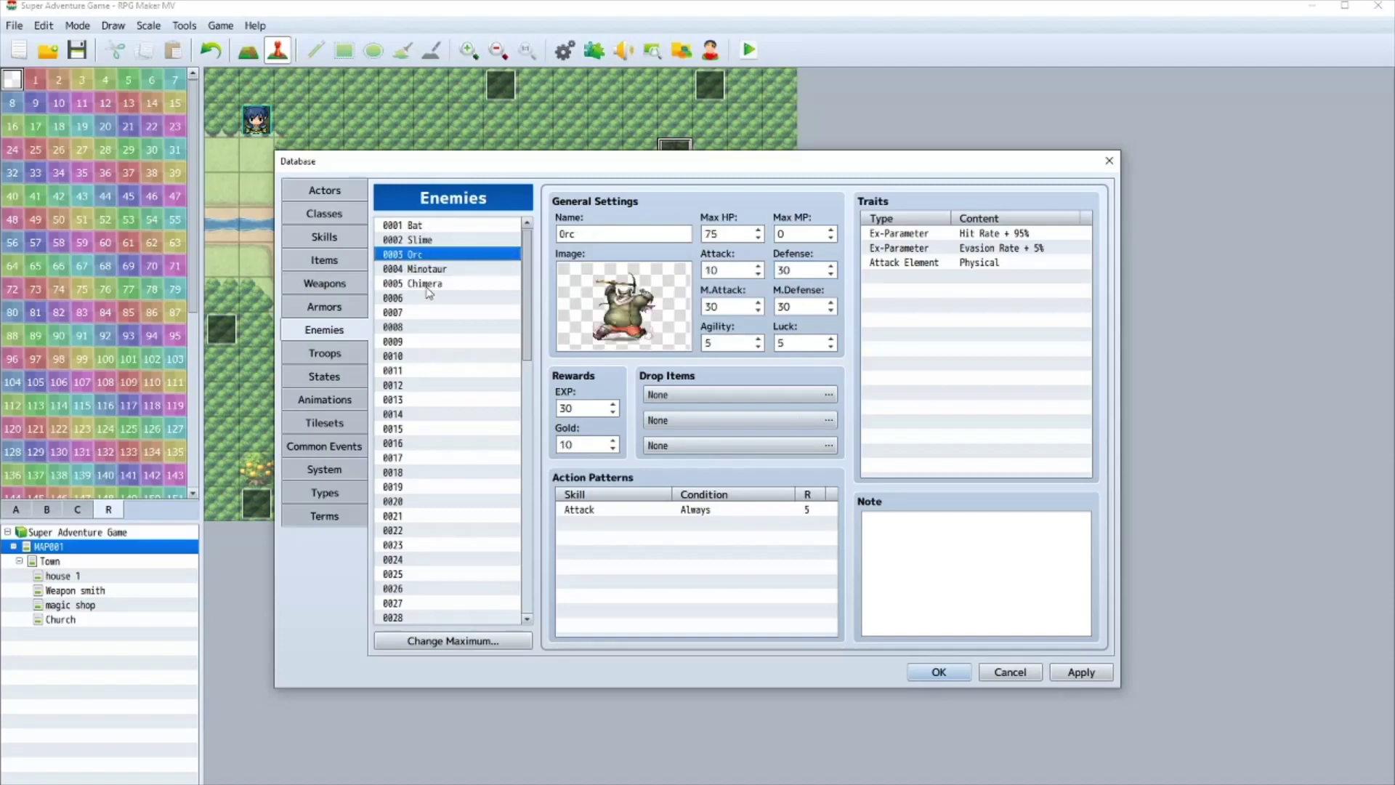
left_click(427, 285)
double_click(795, 277)
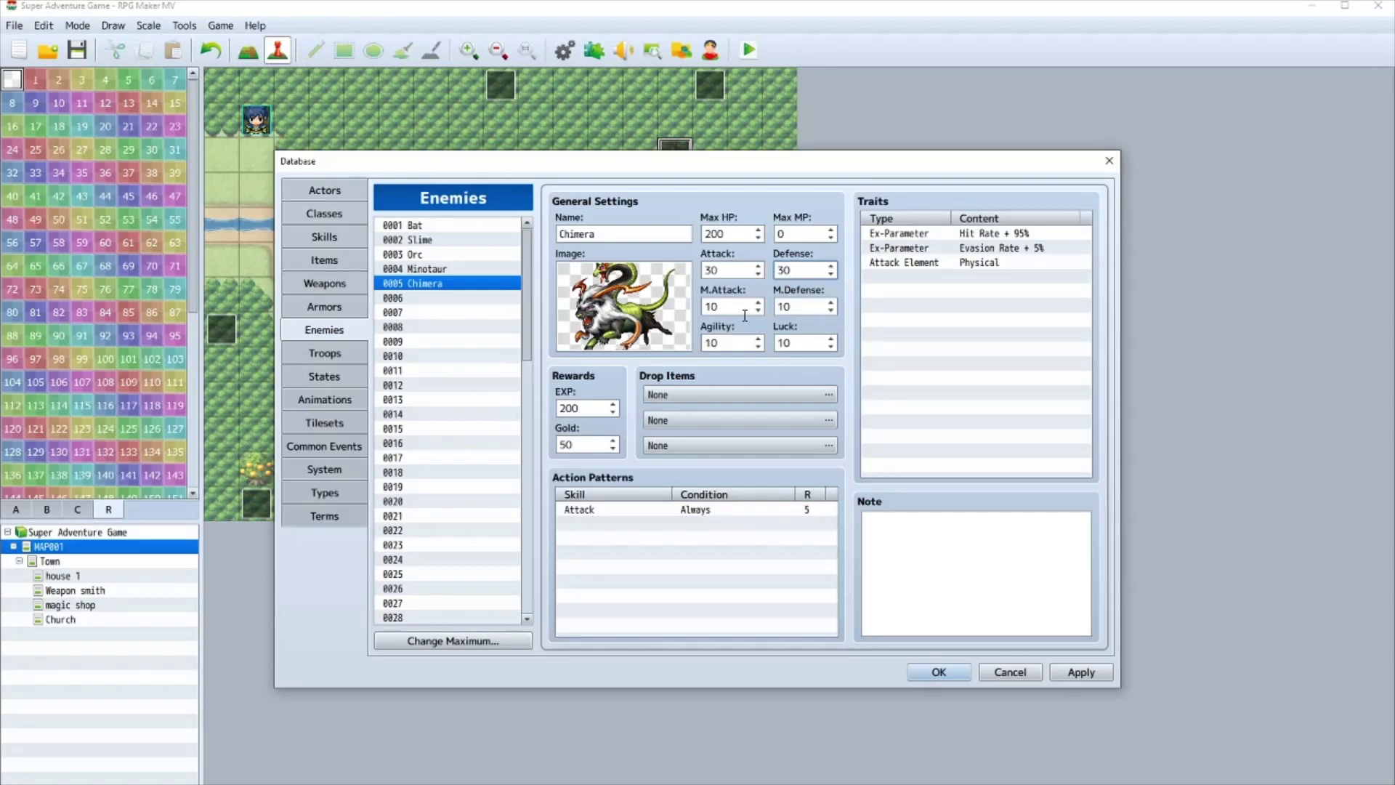
left_click(939, 672)
- Save the project, start another new-game playtest and lead the hero through the forest into the orc battle
left_click(748, 50)
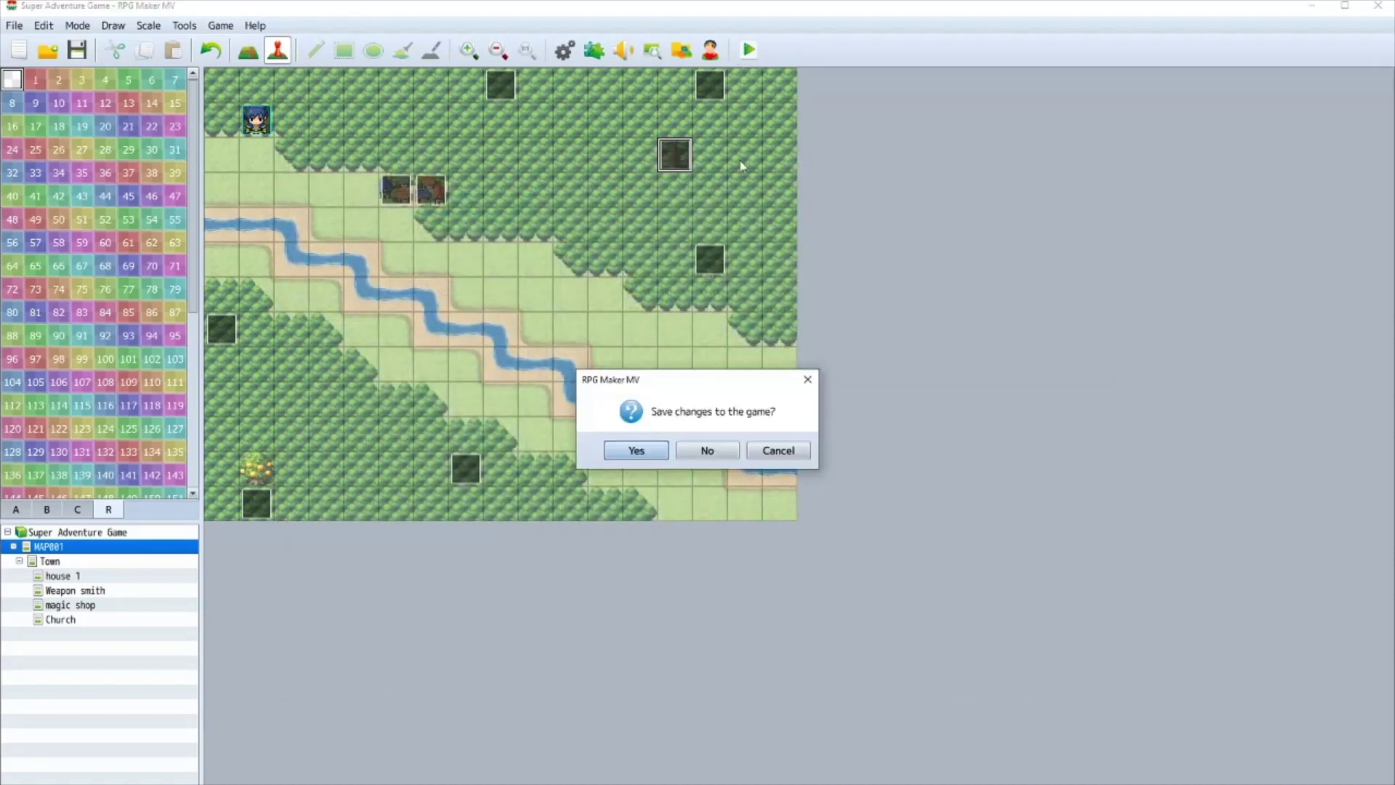
left_click(643, 459)
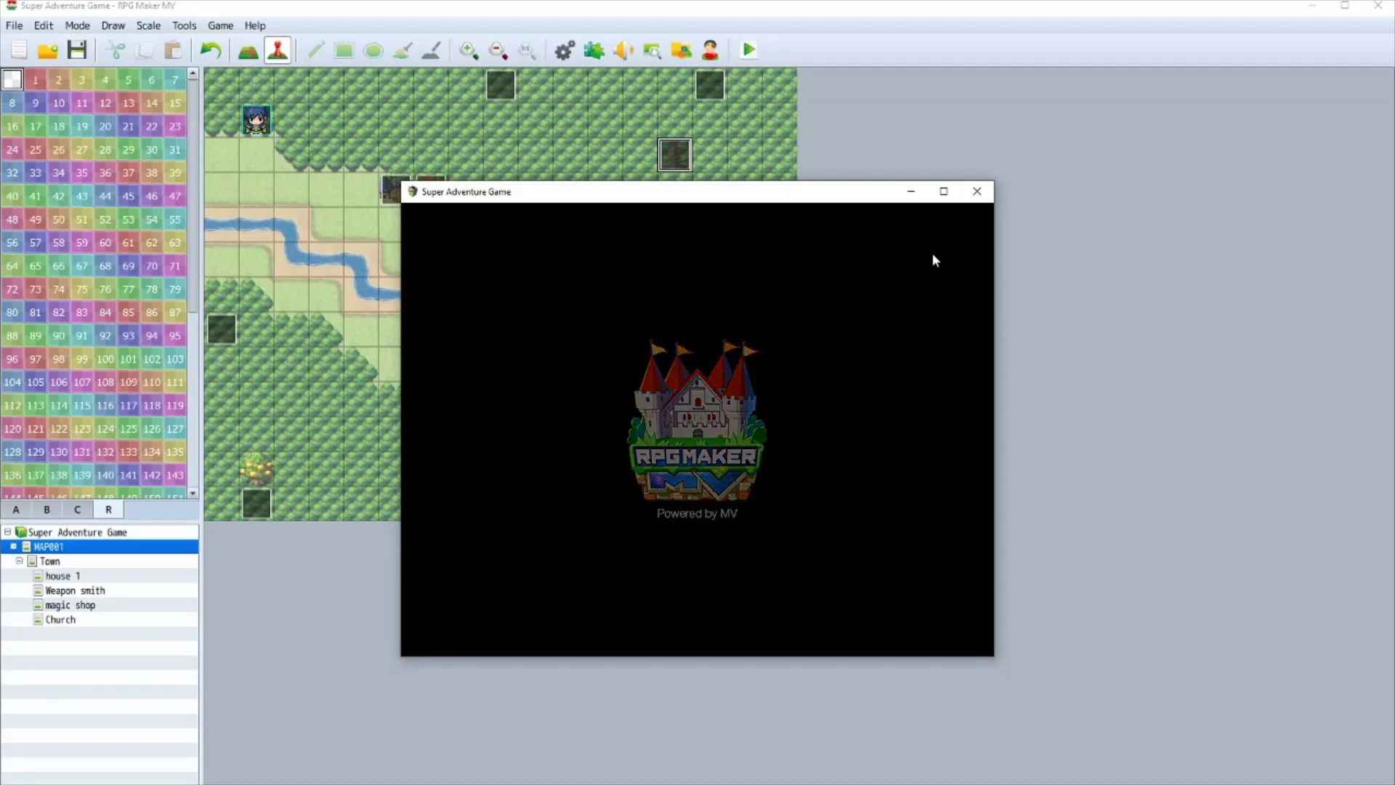
key("Return")
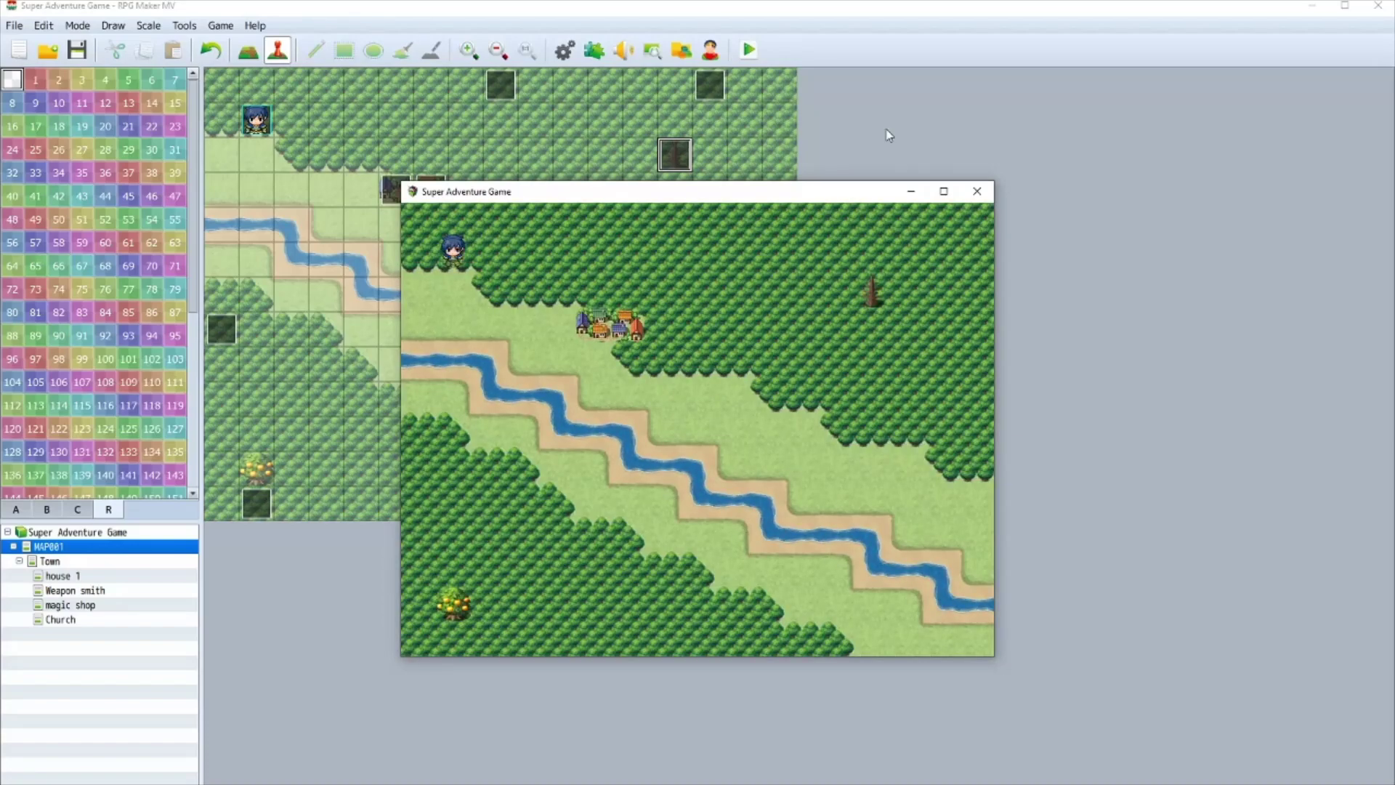
key("Down")
key("shift+Right")
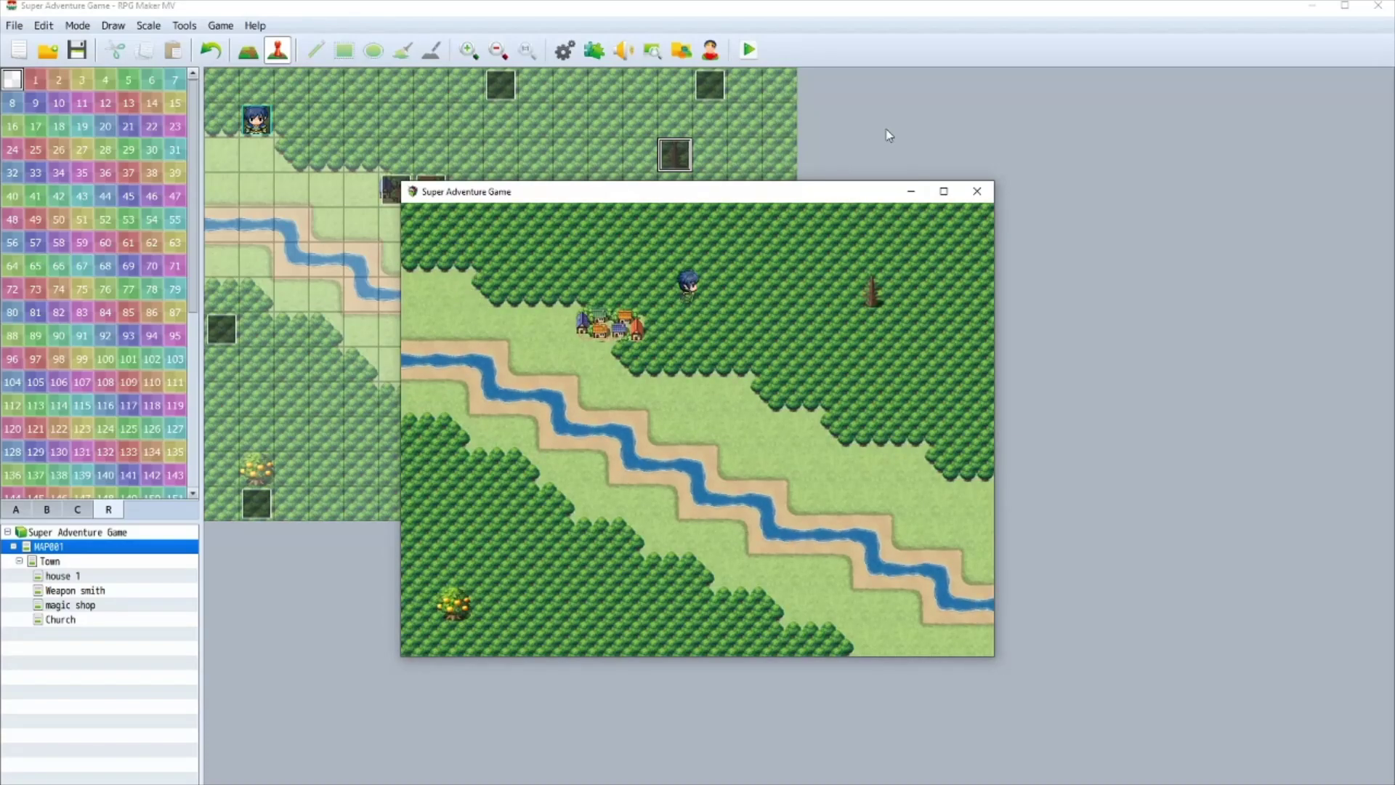
key("Return")
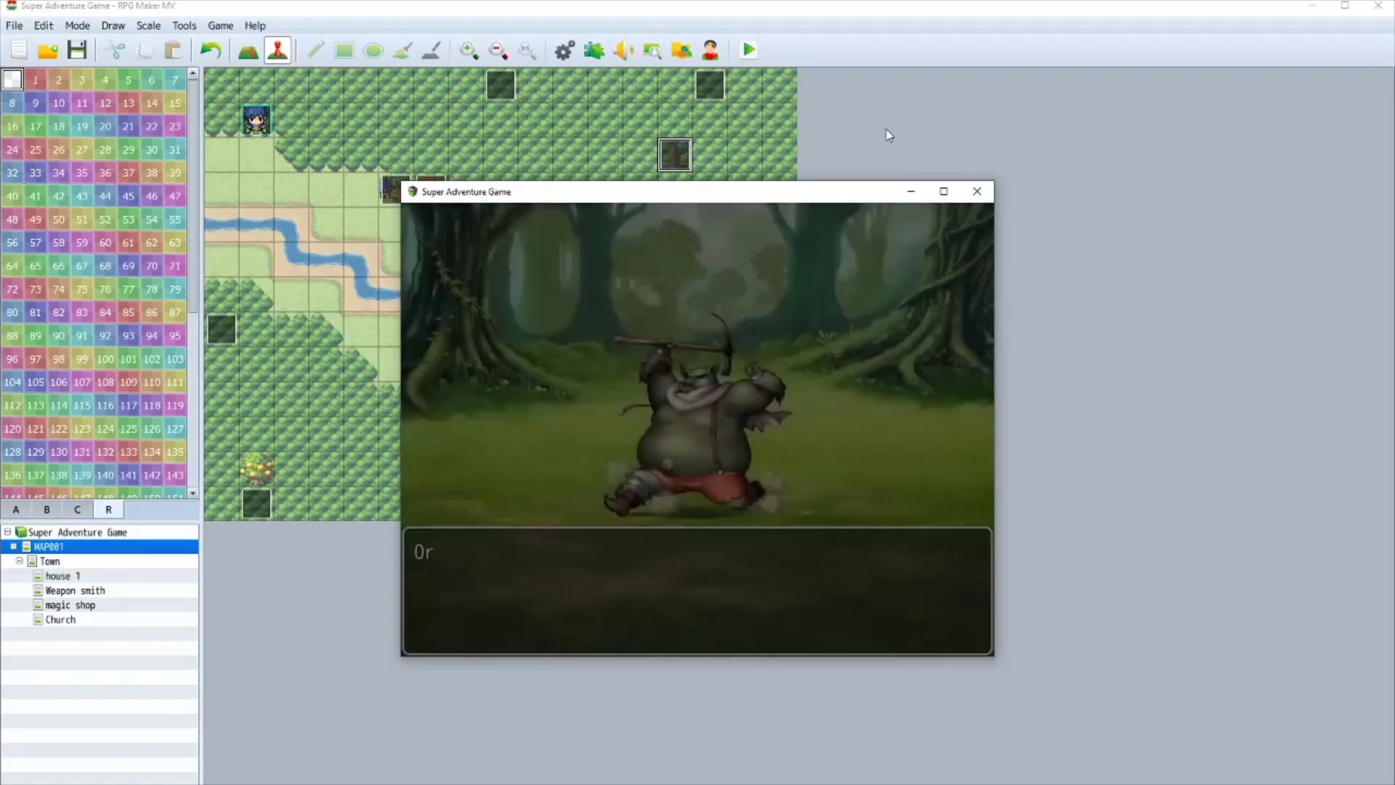
- Escape from the orc and walk the hero through the forest toward the bare tree
key("Down")
key("Return")
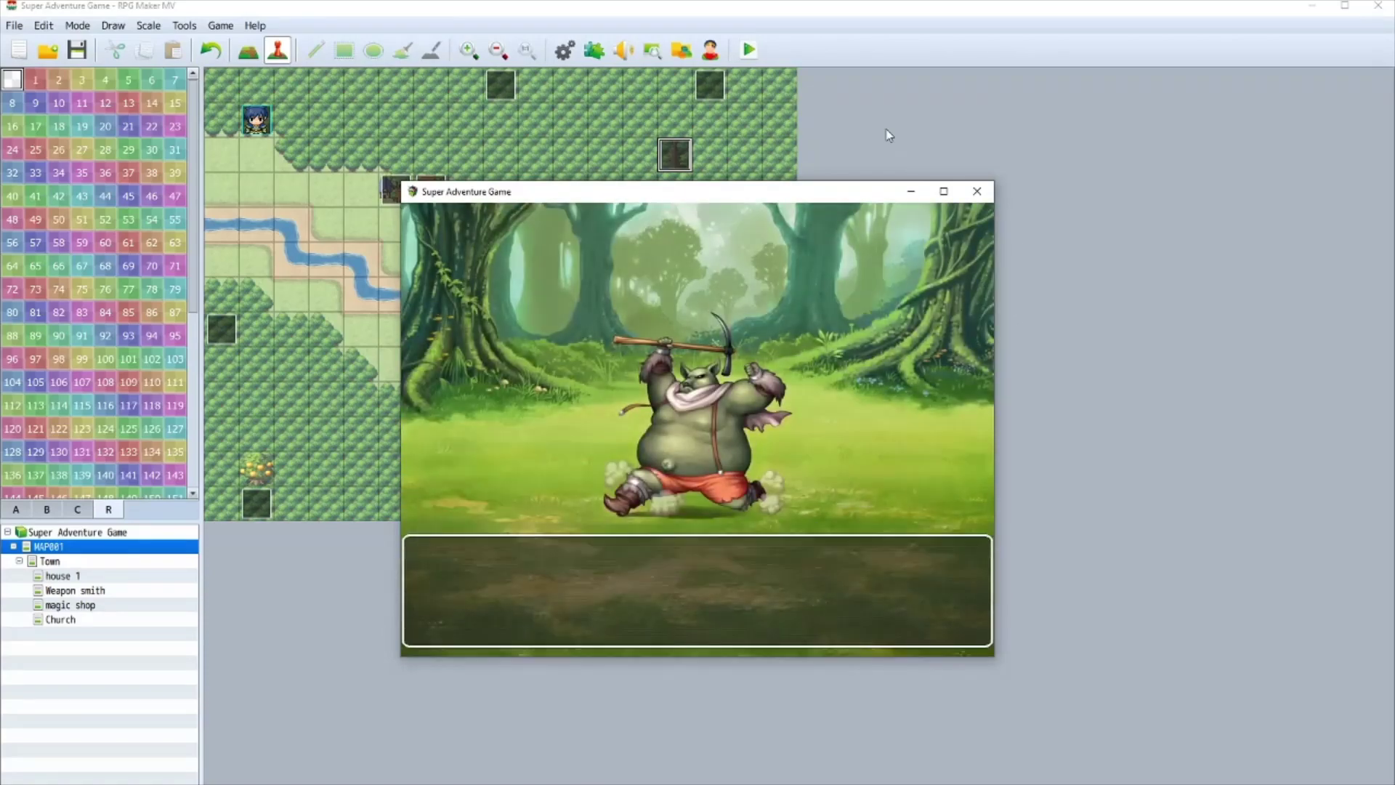
key("Return")
key("shift+Right")
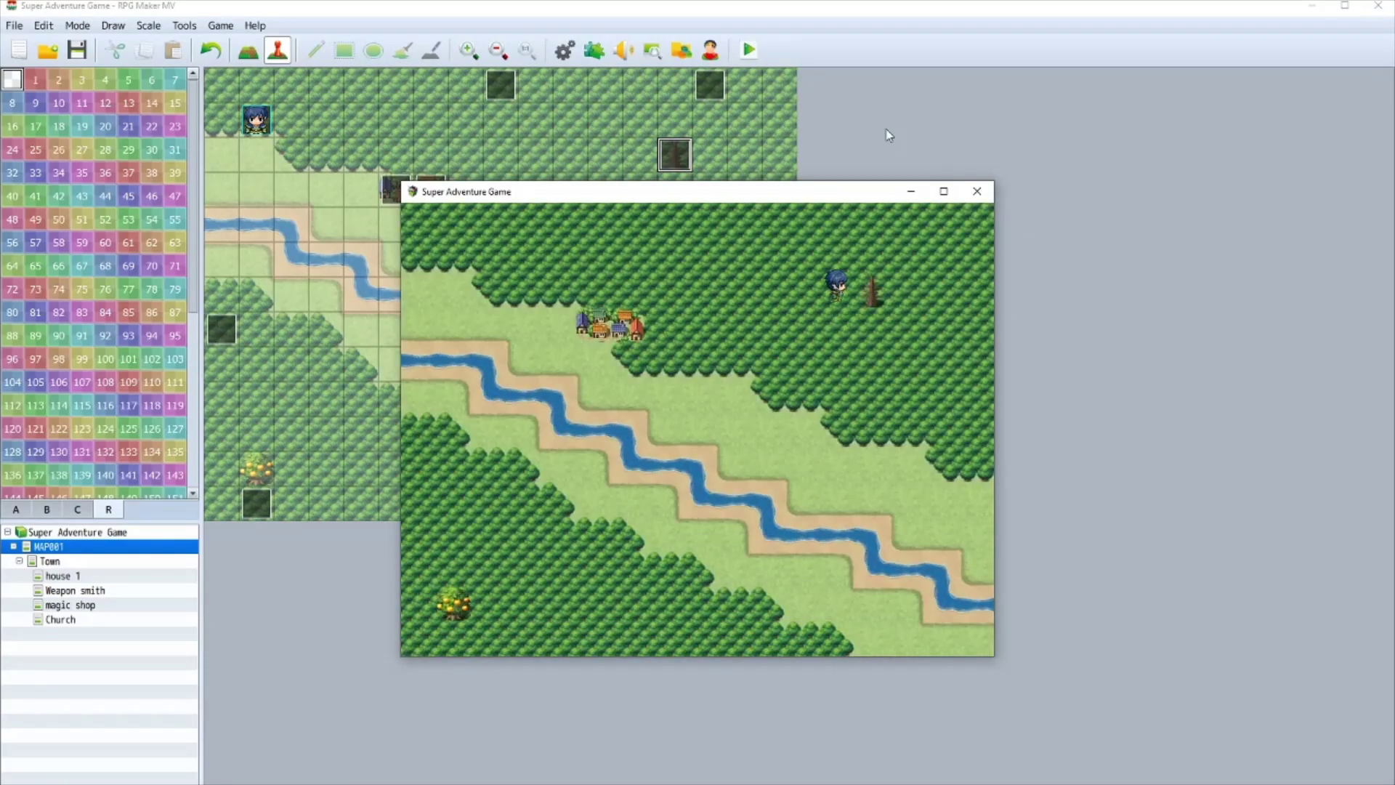
- Proceed to the bare tree, start the Chimera battle and make one normal attack with the hero
key("Return")
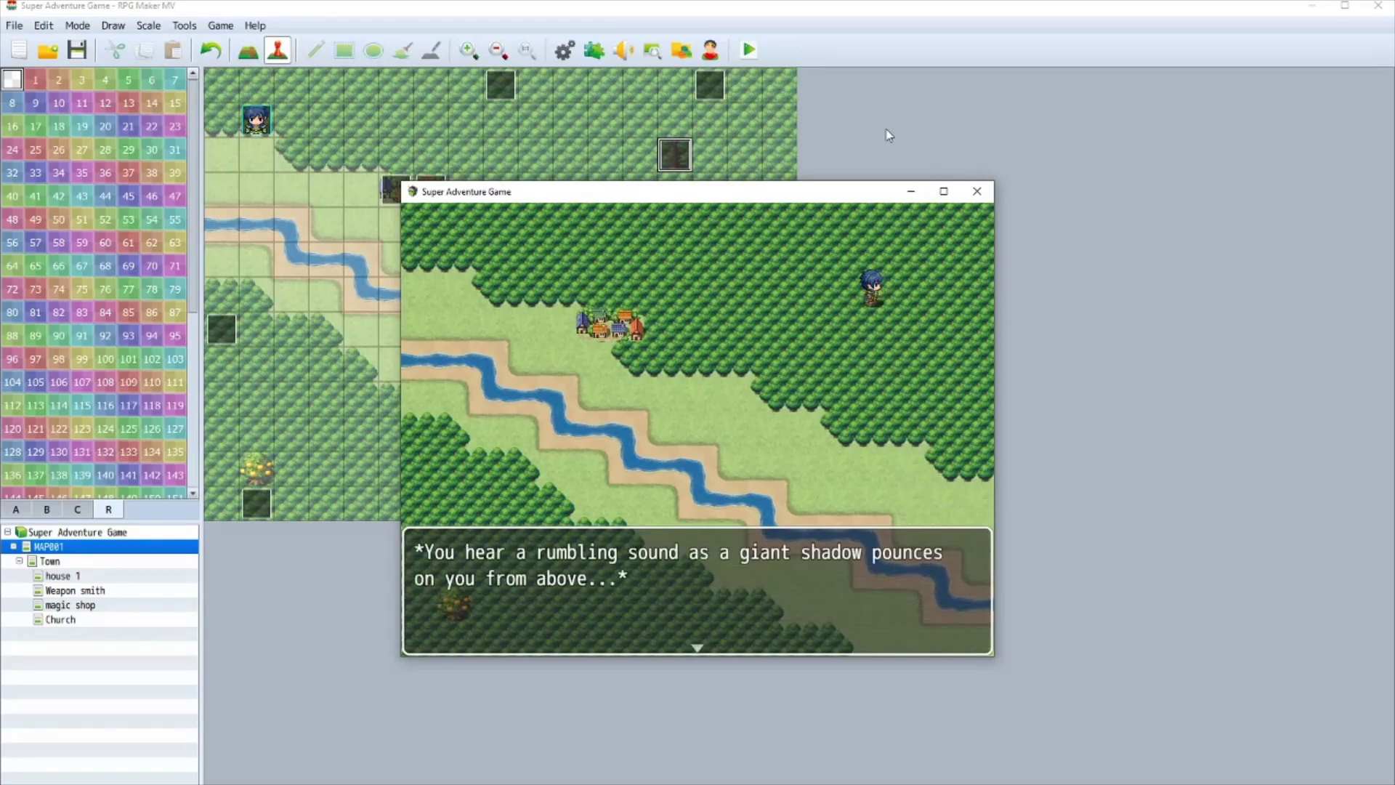
key("Return")
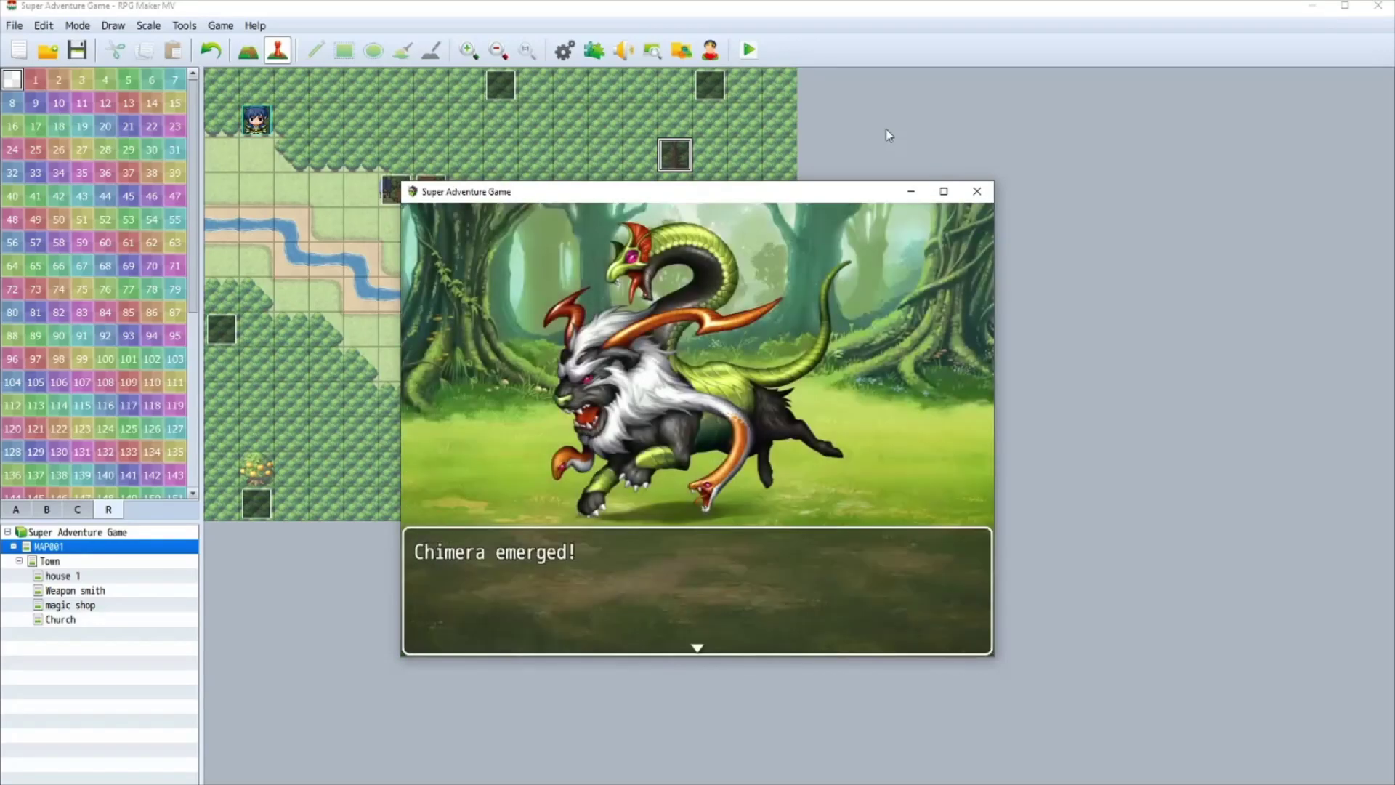
key("Return")
key("Return")
key("Return")
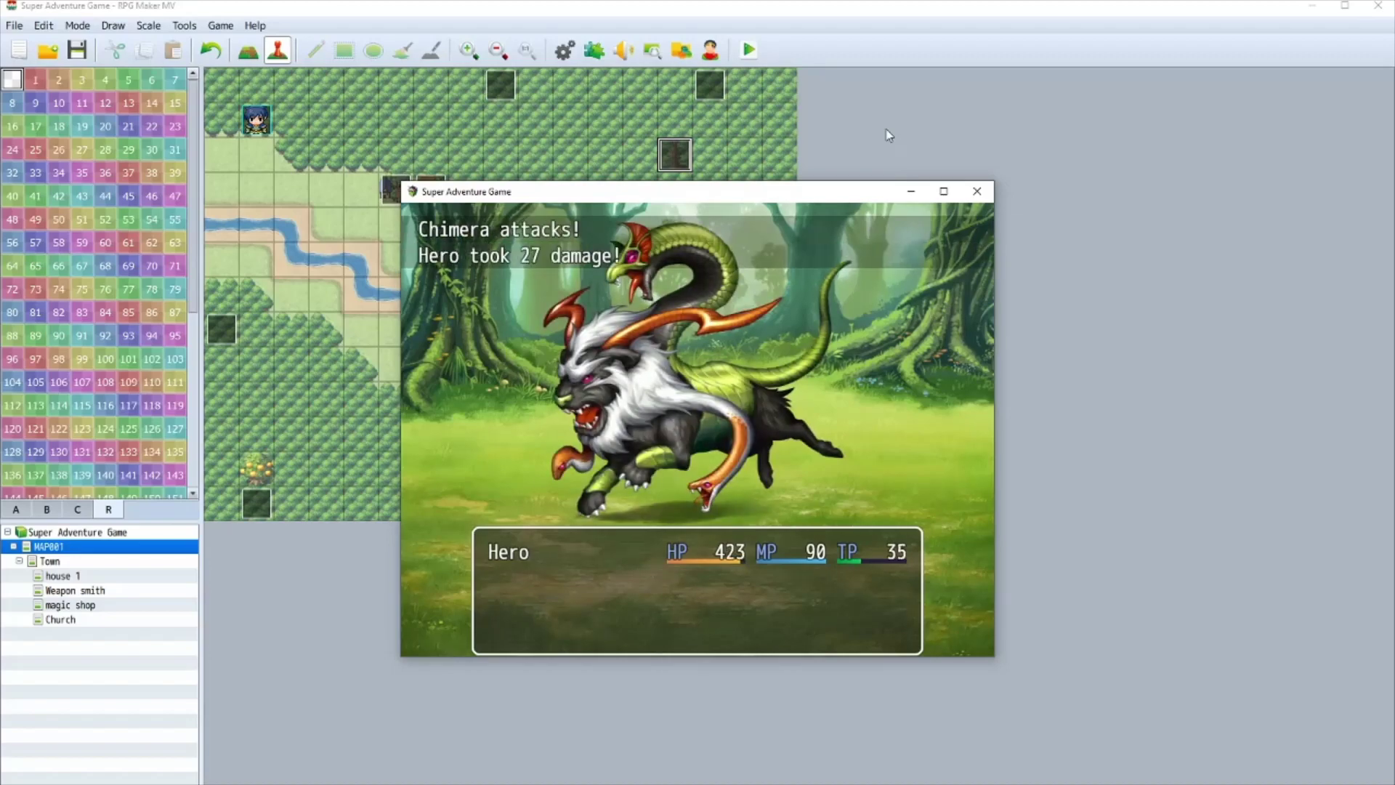
- Cast the Fire spell on the Chimera in two consecutive rounds to finish the boss fight
key("Return")
key("Down")
key("Return")
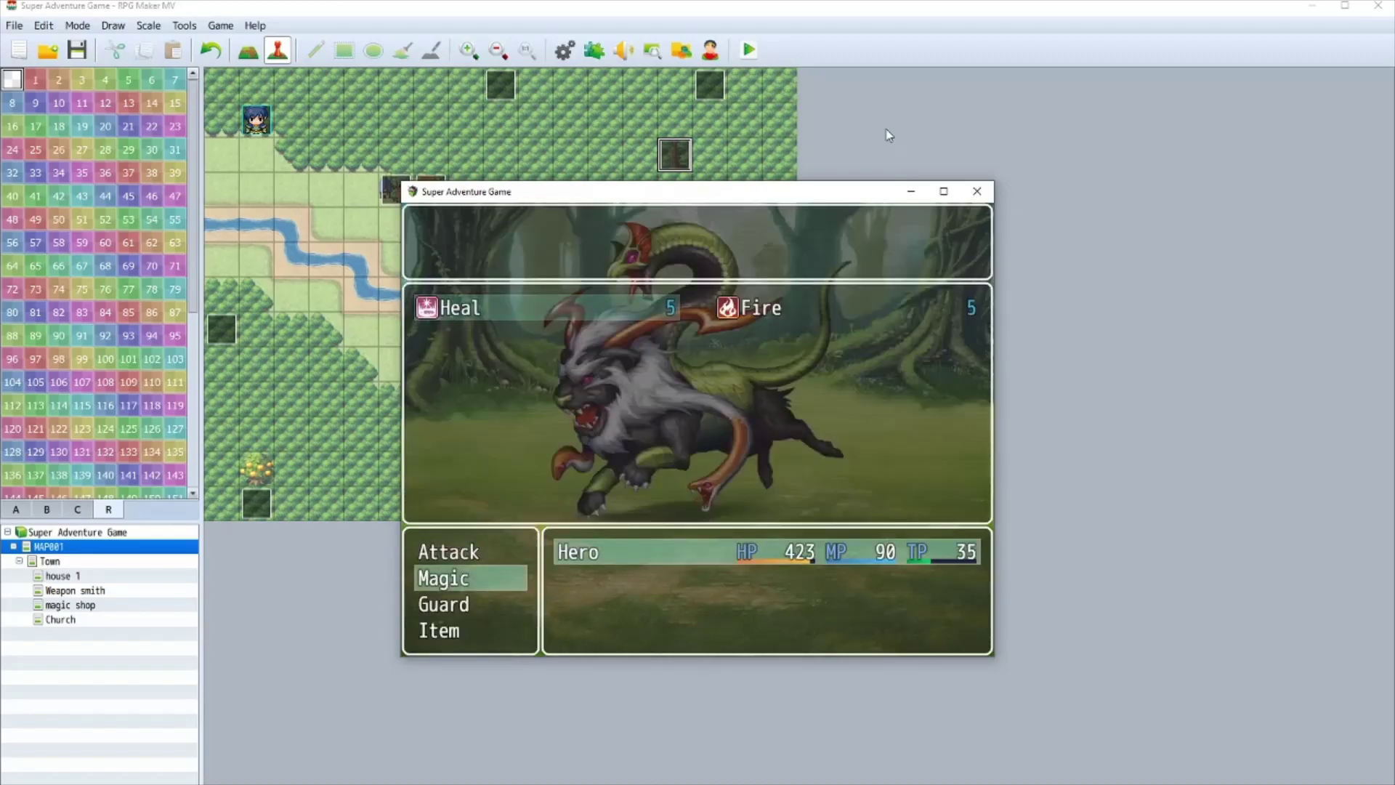
key("Right")
key("Return")
key("Return")
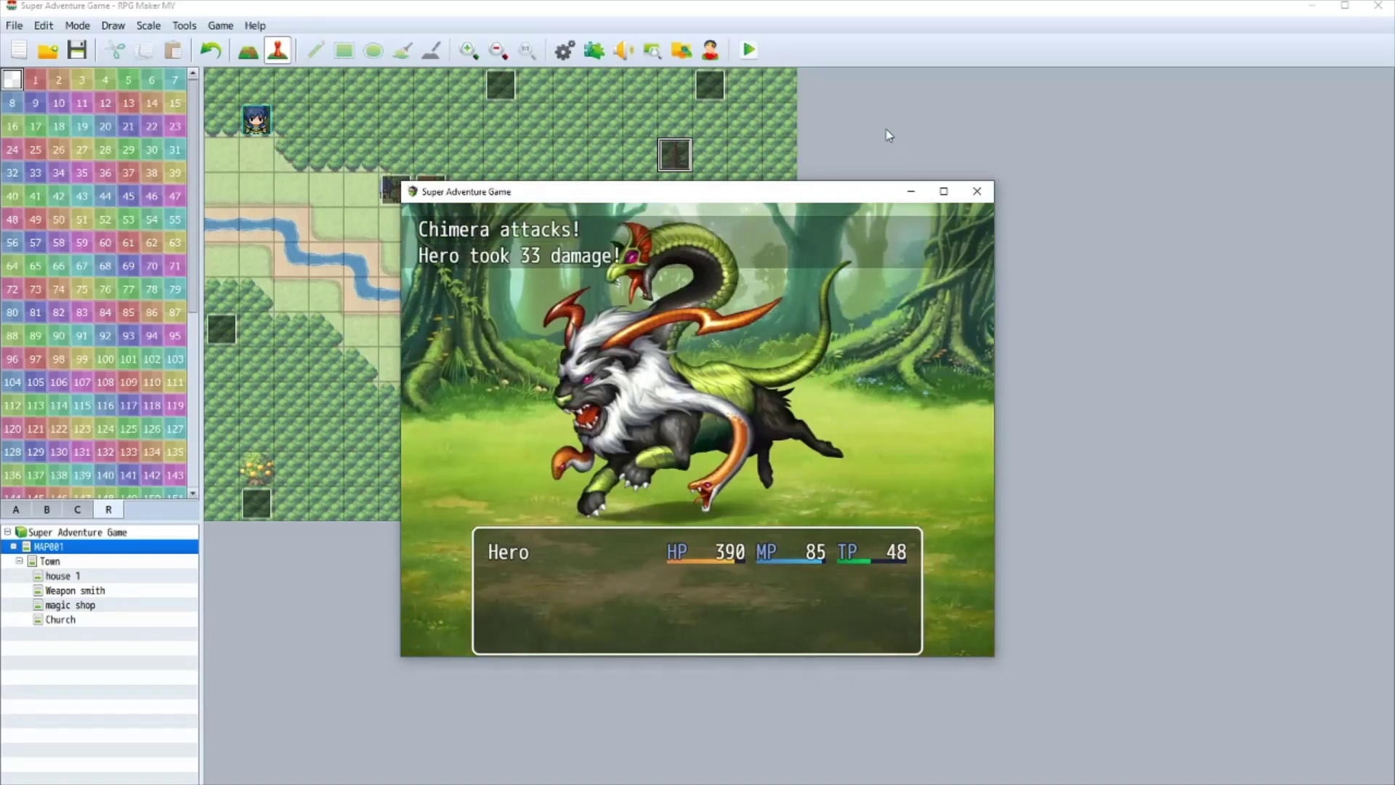
key("Return")
key("Down")
key("Return")
key("Right")
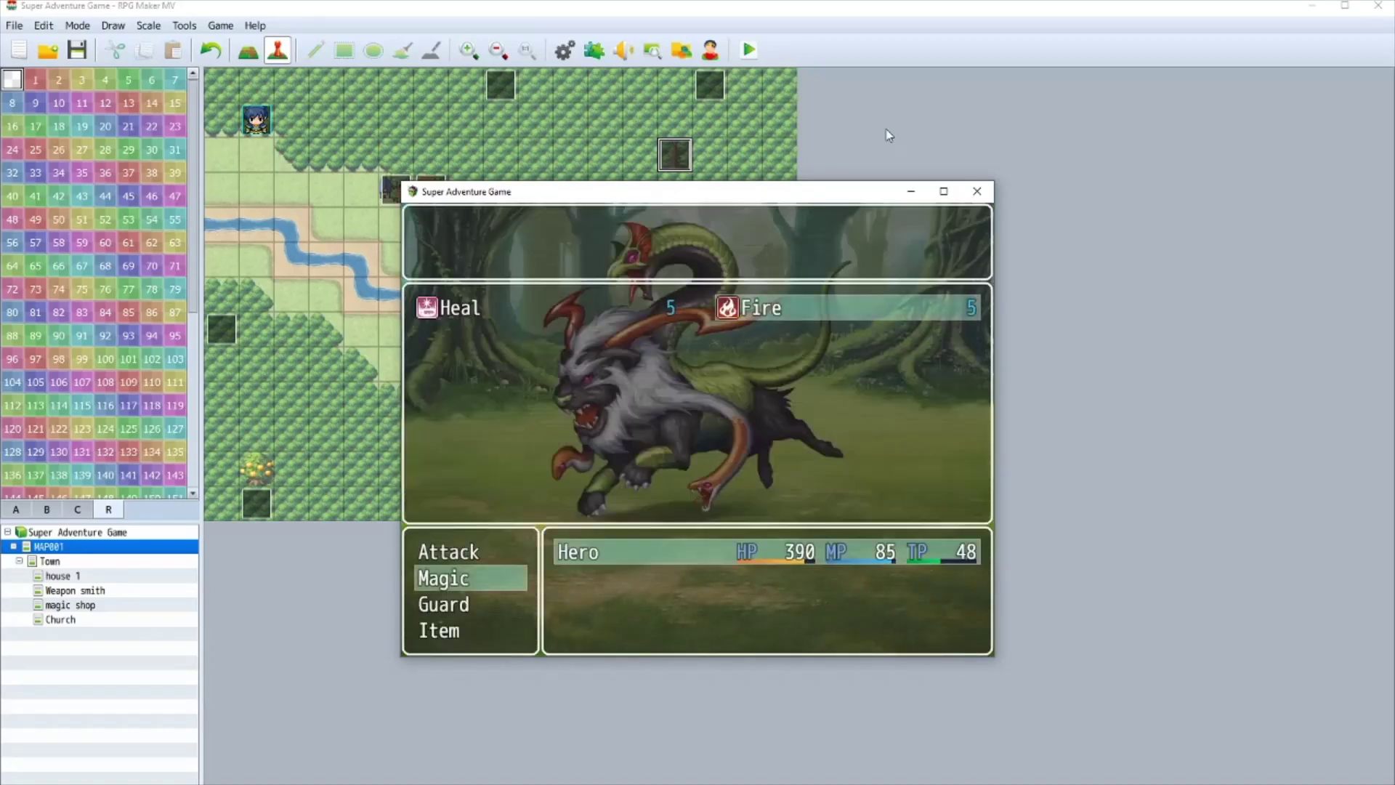
key("Return")
key("Return")
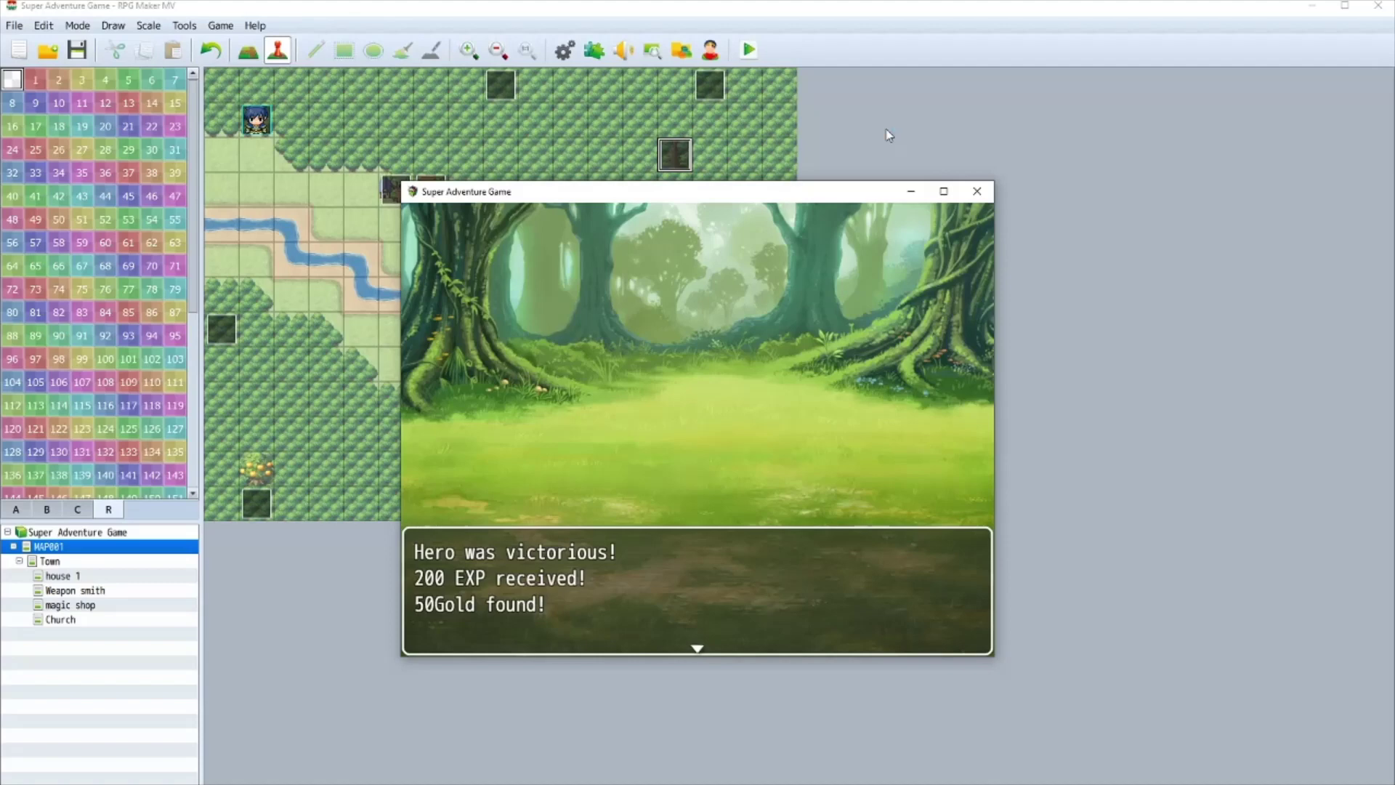
- Advance through the victory messages, walk the hero out of the forest toward the town and close the playtest
key("Return")
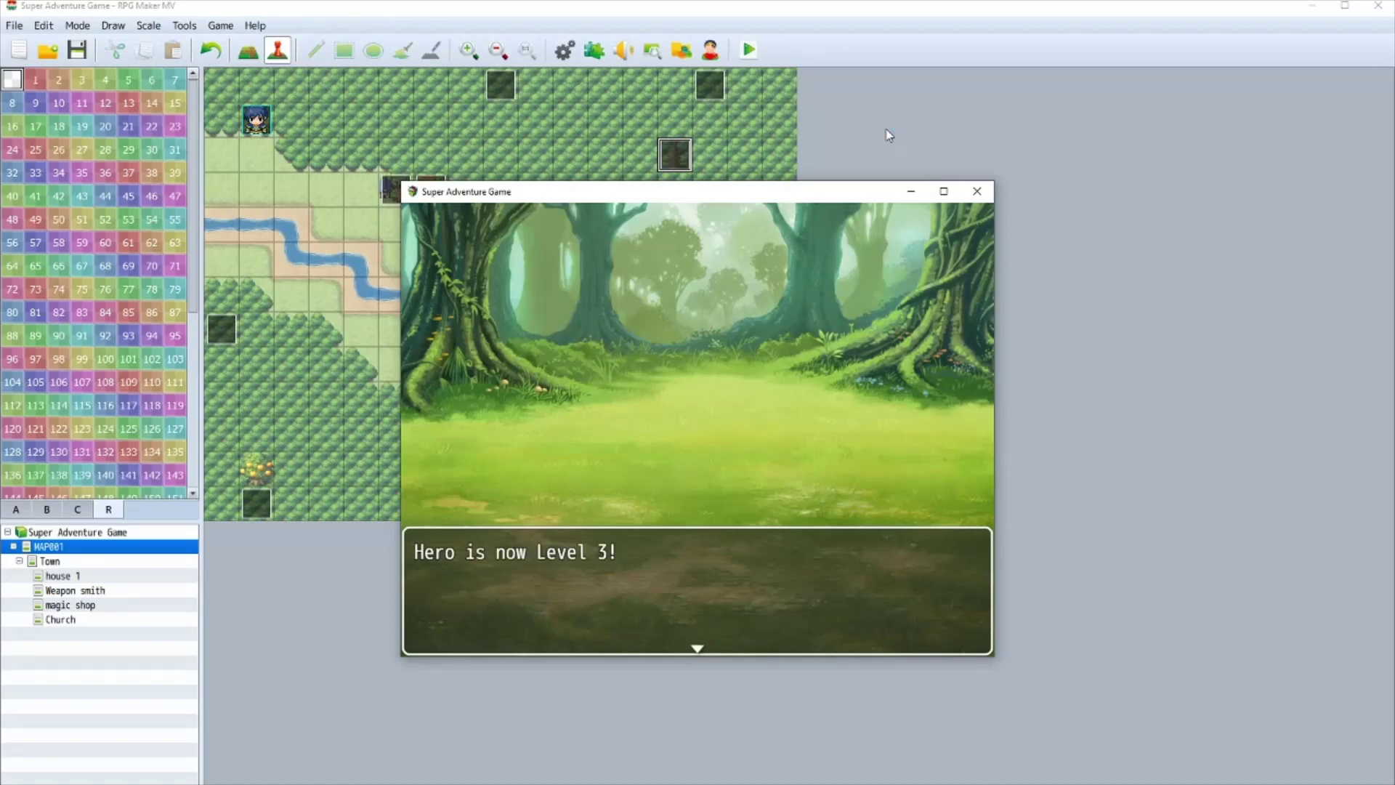
key("Return")
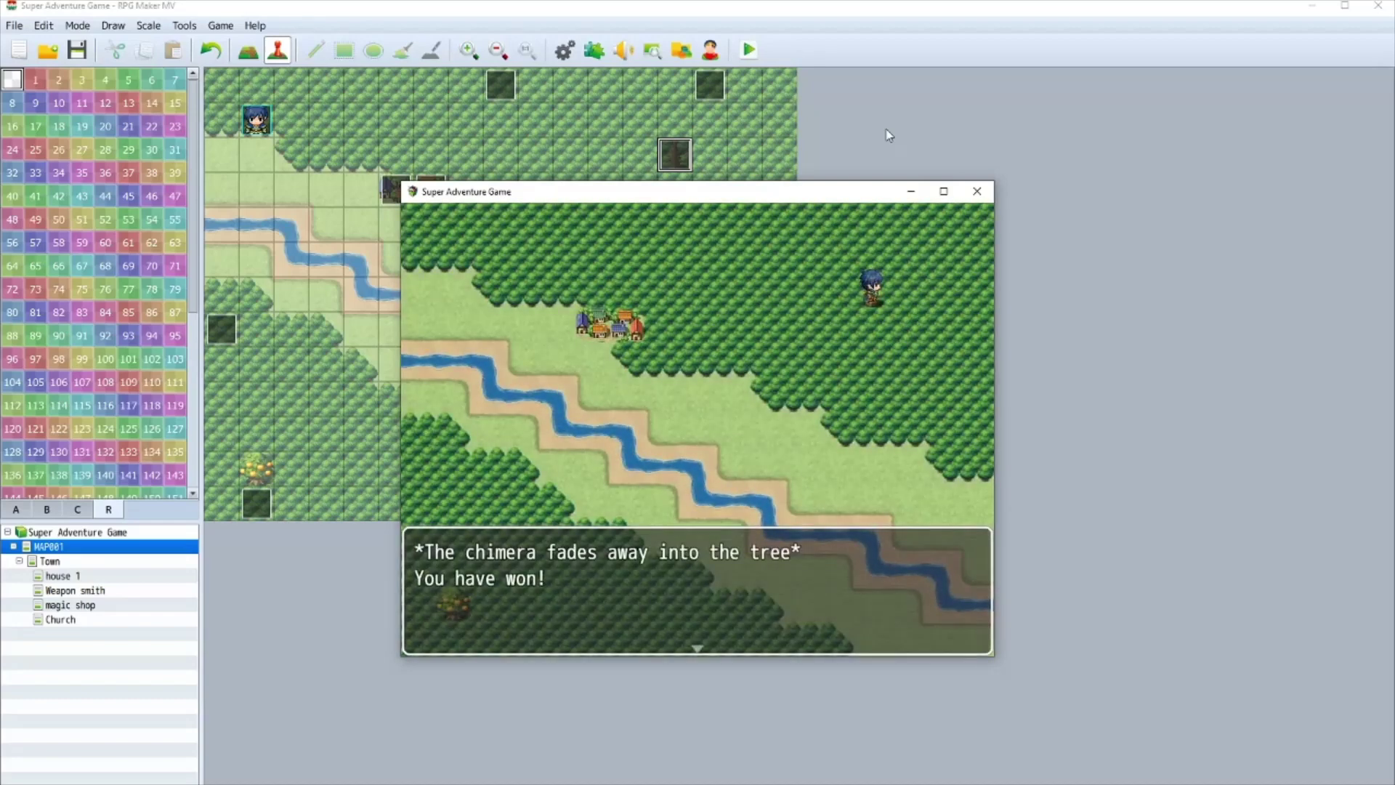
key("Return")
key("Down")
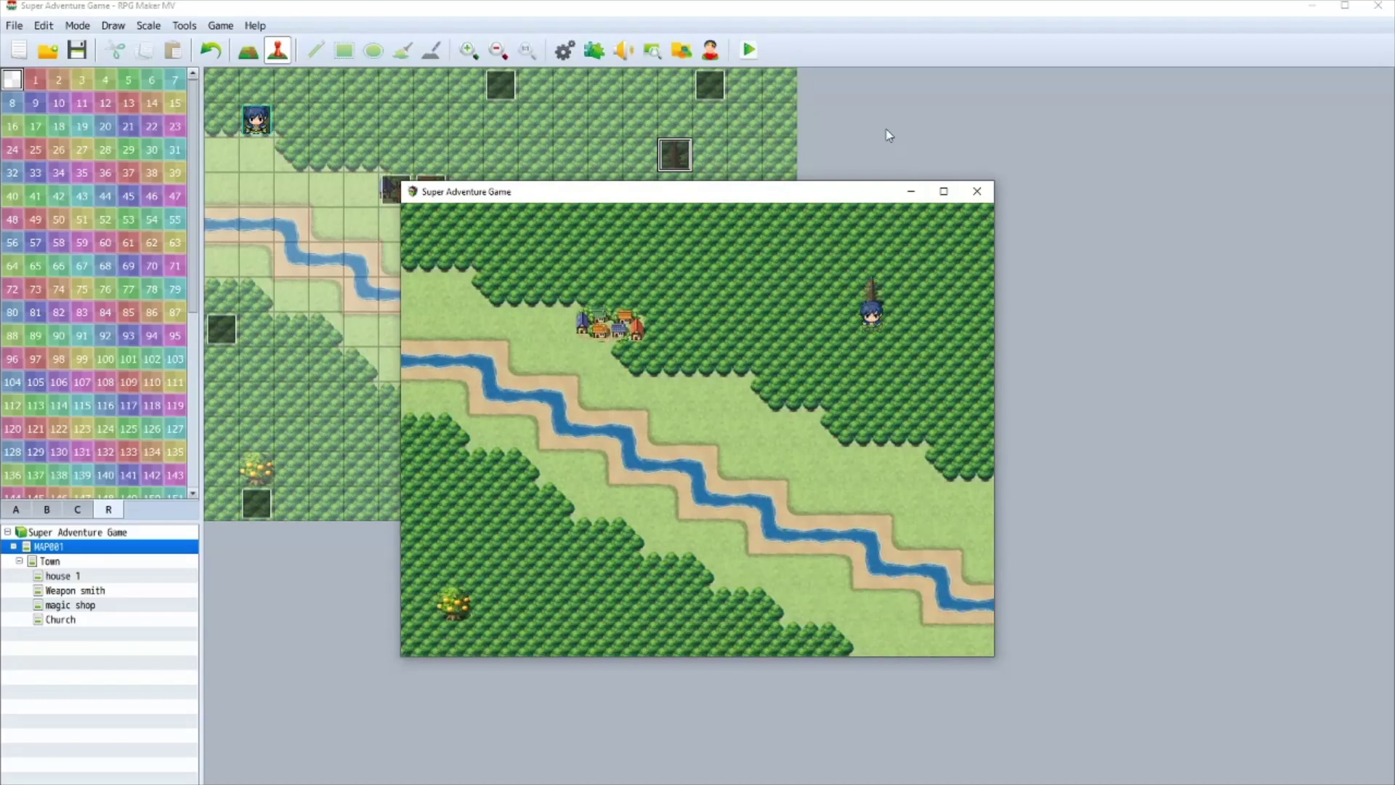
key("Left")
key("Down")
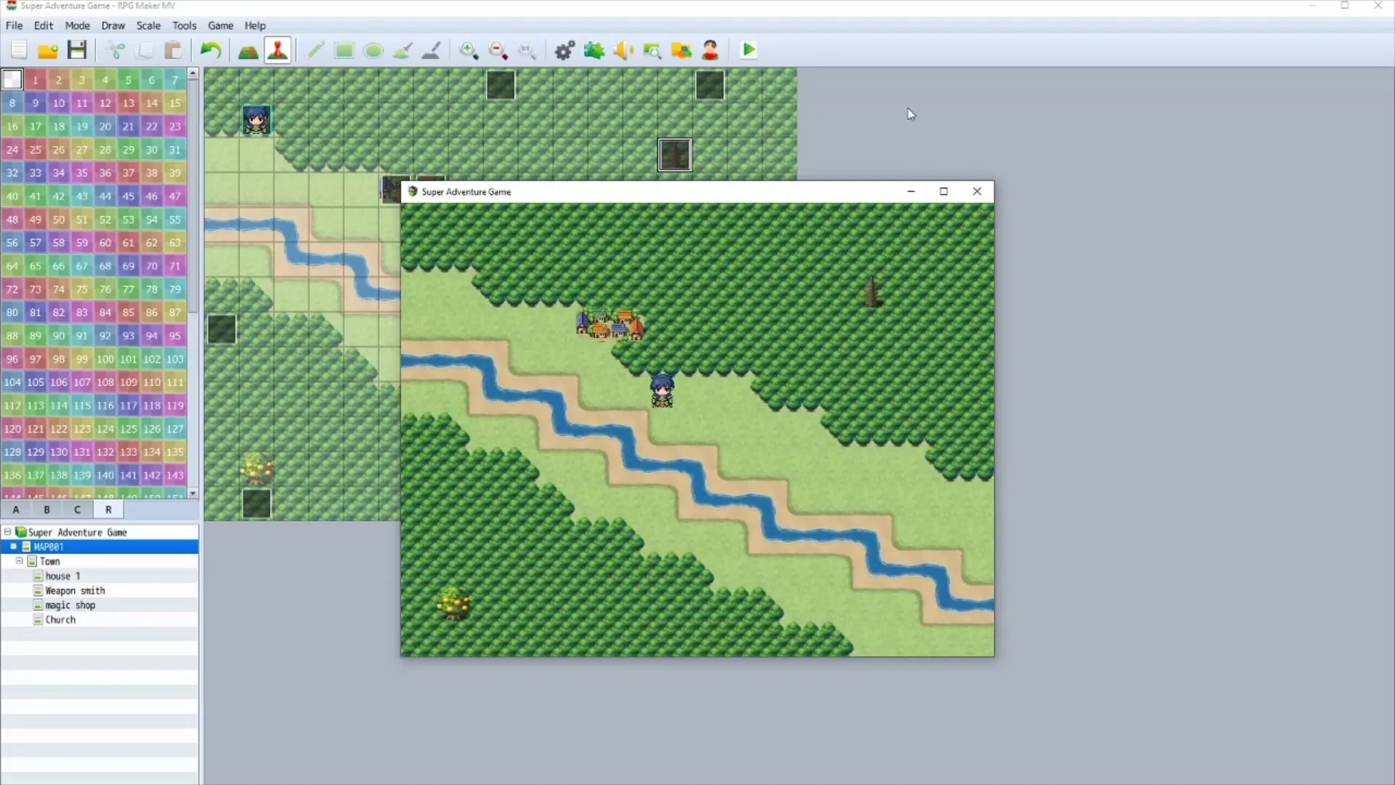
left_click(976, 191)
- Add an Erase Event command after the victory text in the Chimera event's If Win branch and save the event
double_click(668, 158)
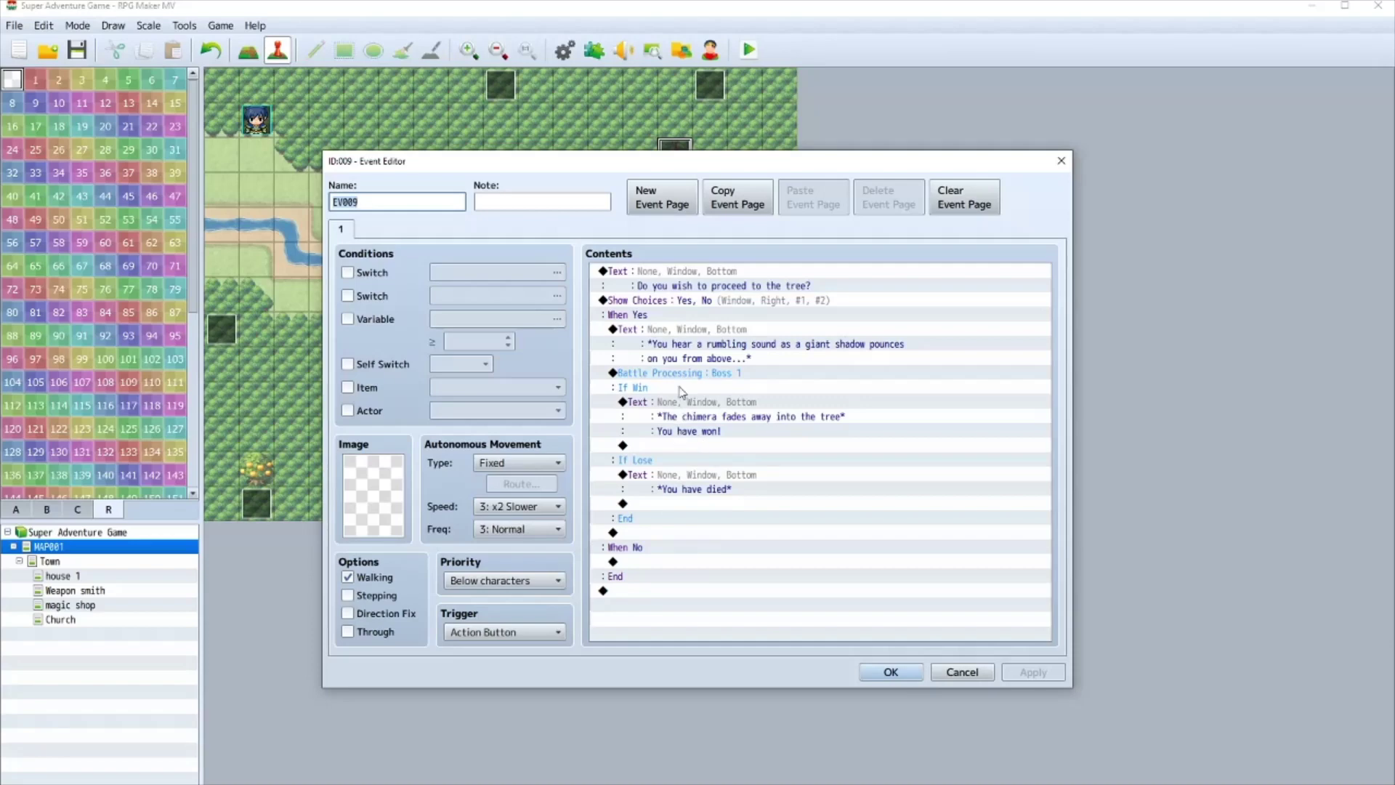
double_click(626, 445)
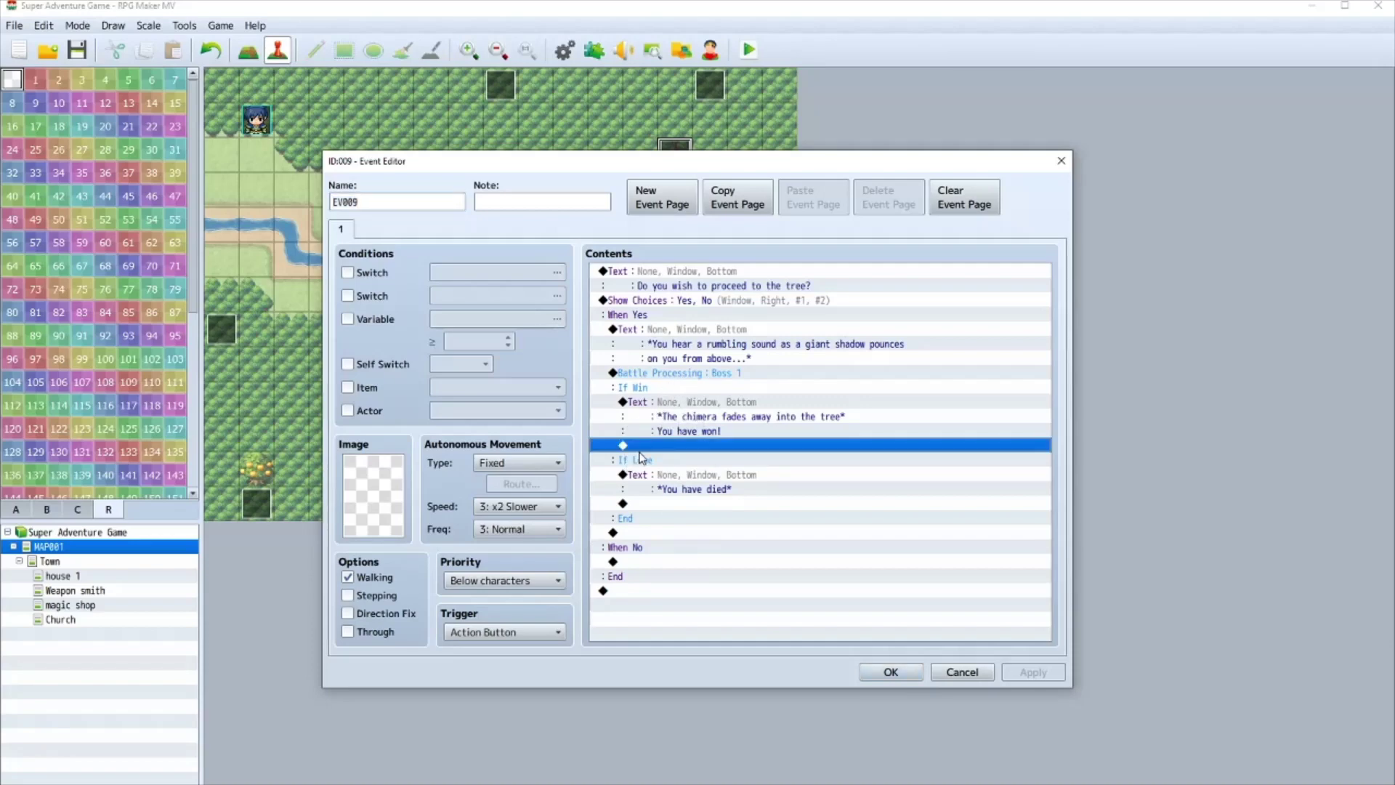
left_click(698, 236)
left_click(675, 236)
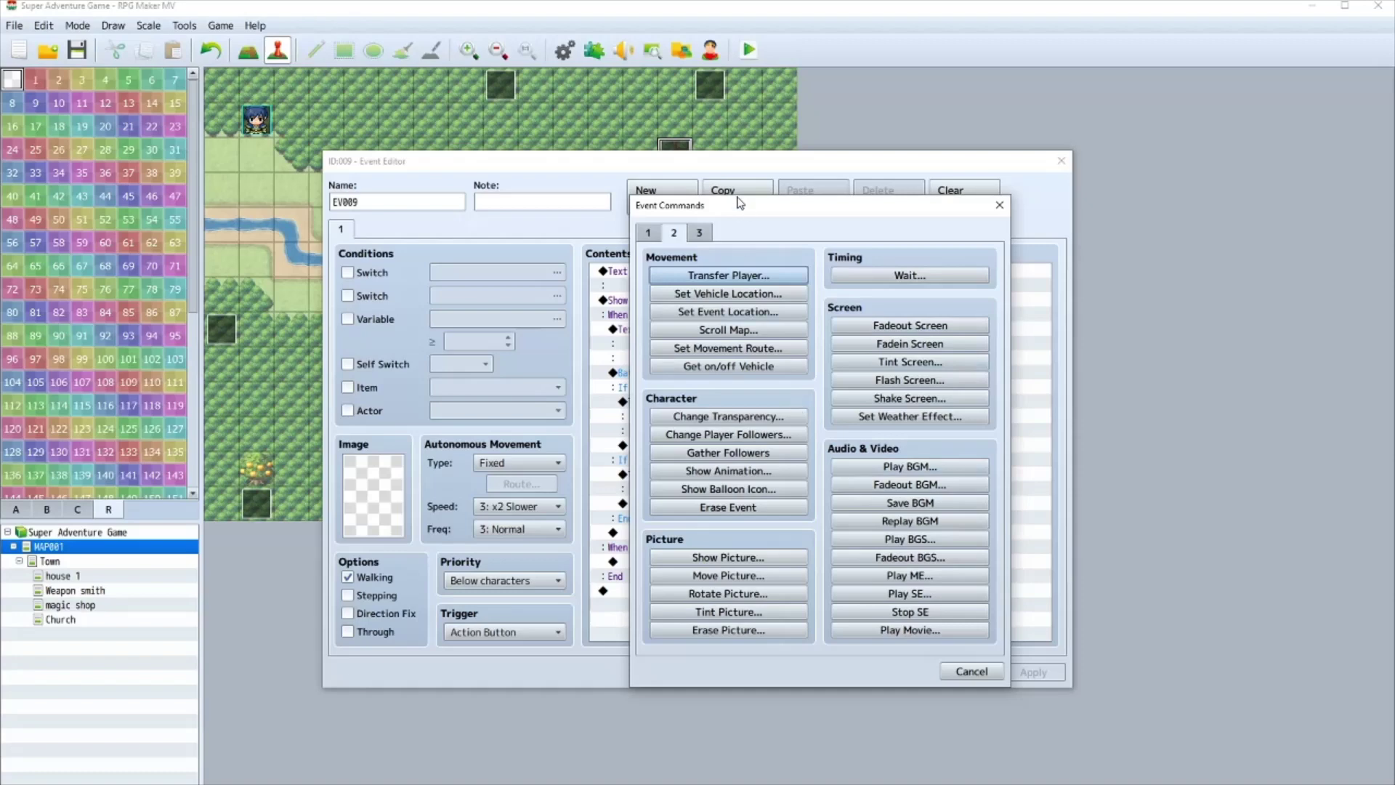
left_click(648, 233)
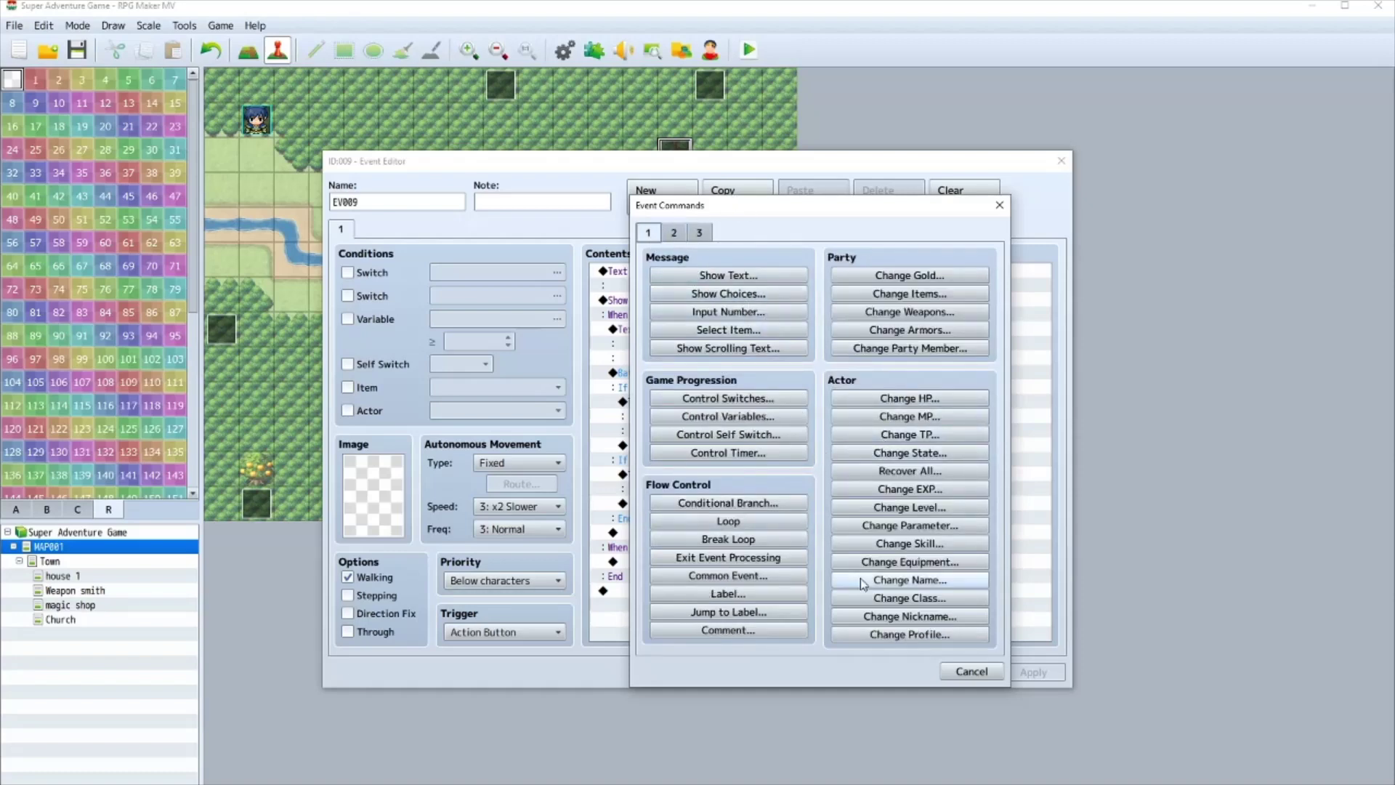
left_click(698, 232)
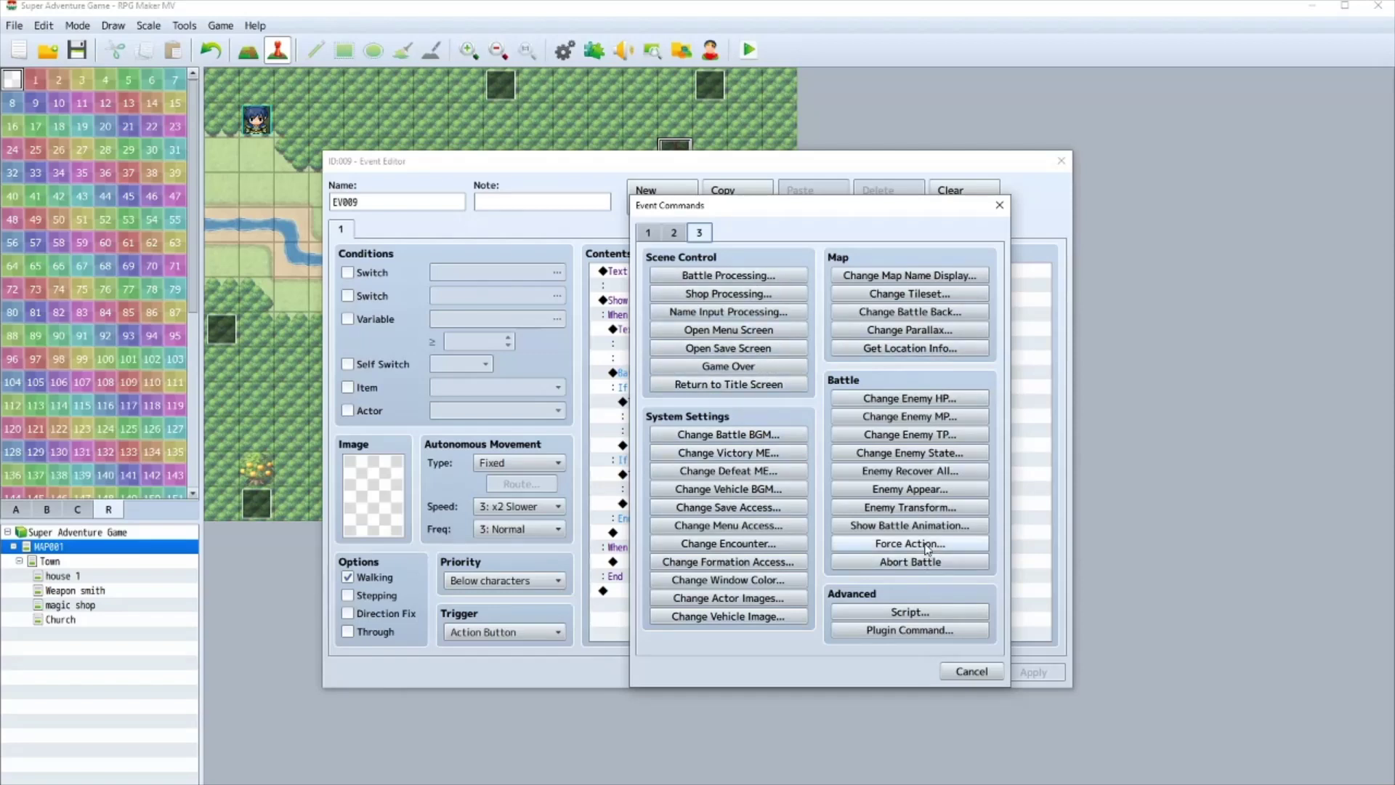
left_click(674, 232)
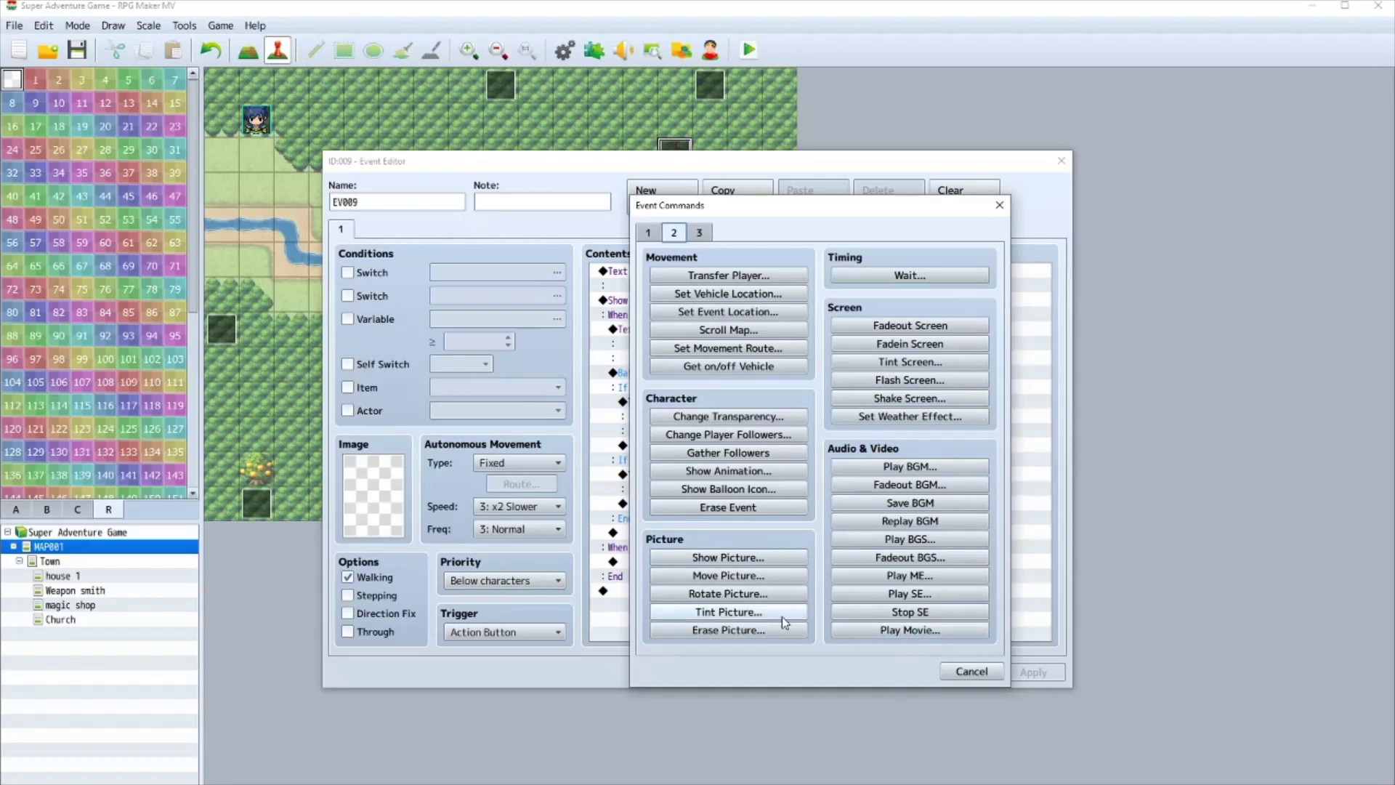
left_click(748, 508)
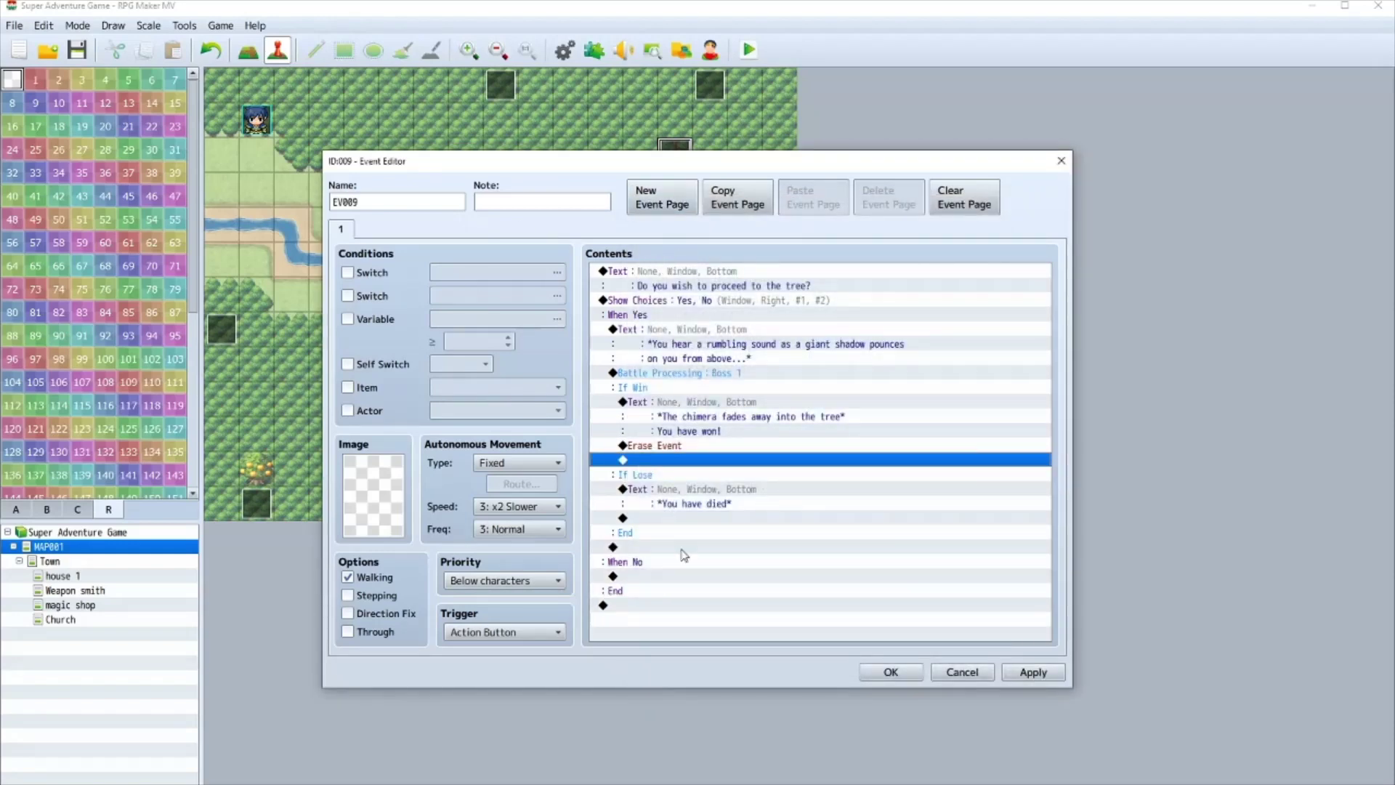
left_click(870, 669)
- Set the Fire skill's MP cost to 30, raise it to 45 and save the database changes
left_click(566, 52)
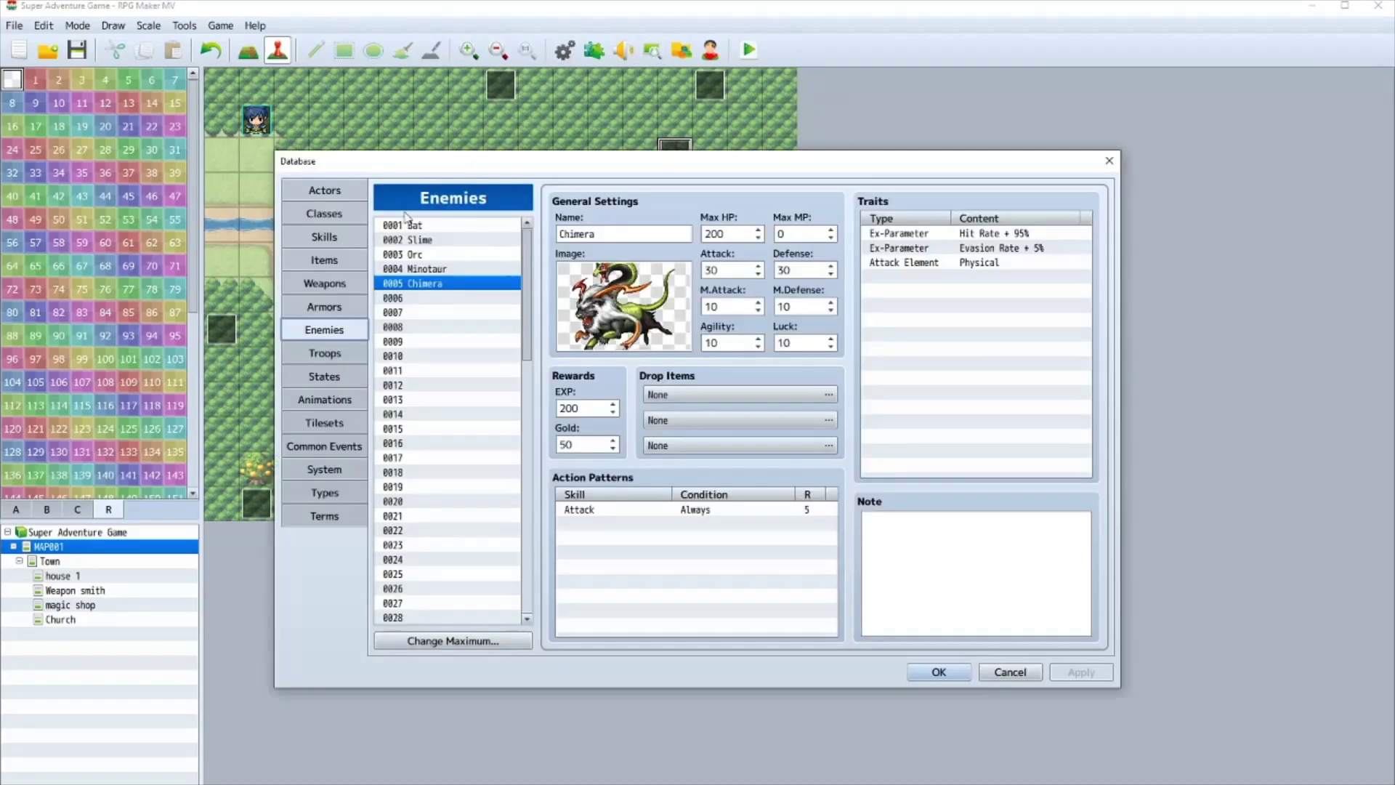
left_click(358, 236)
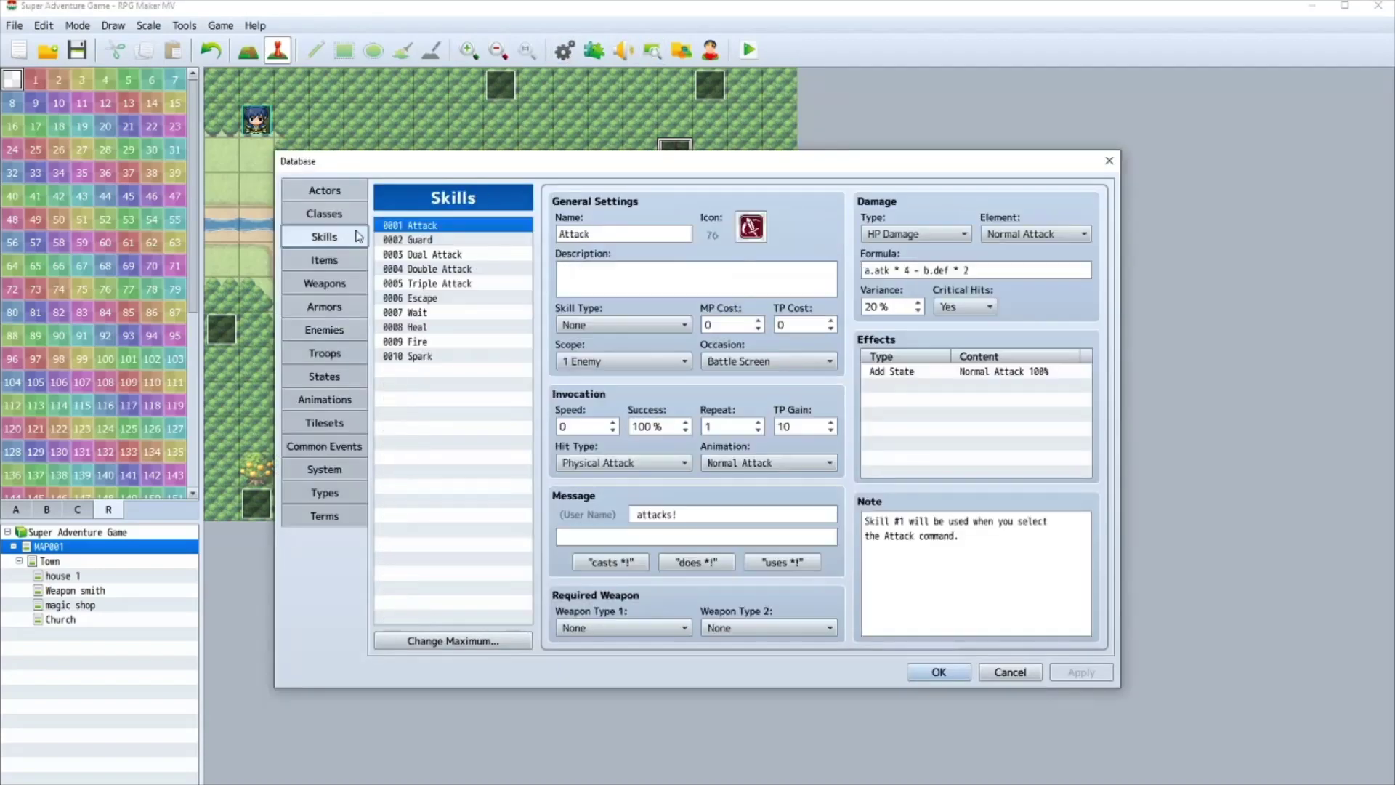
left_click(444, 342)
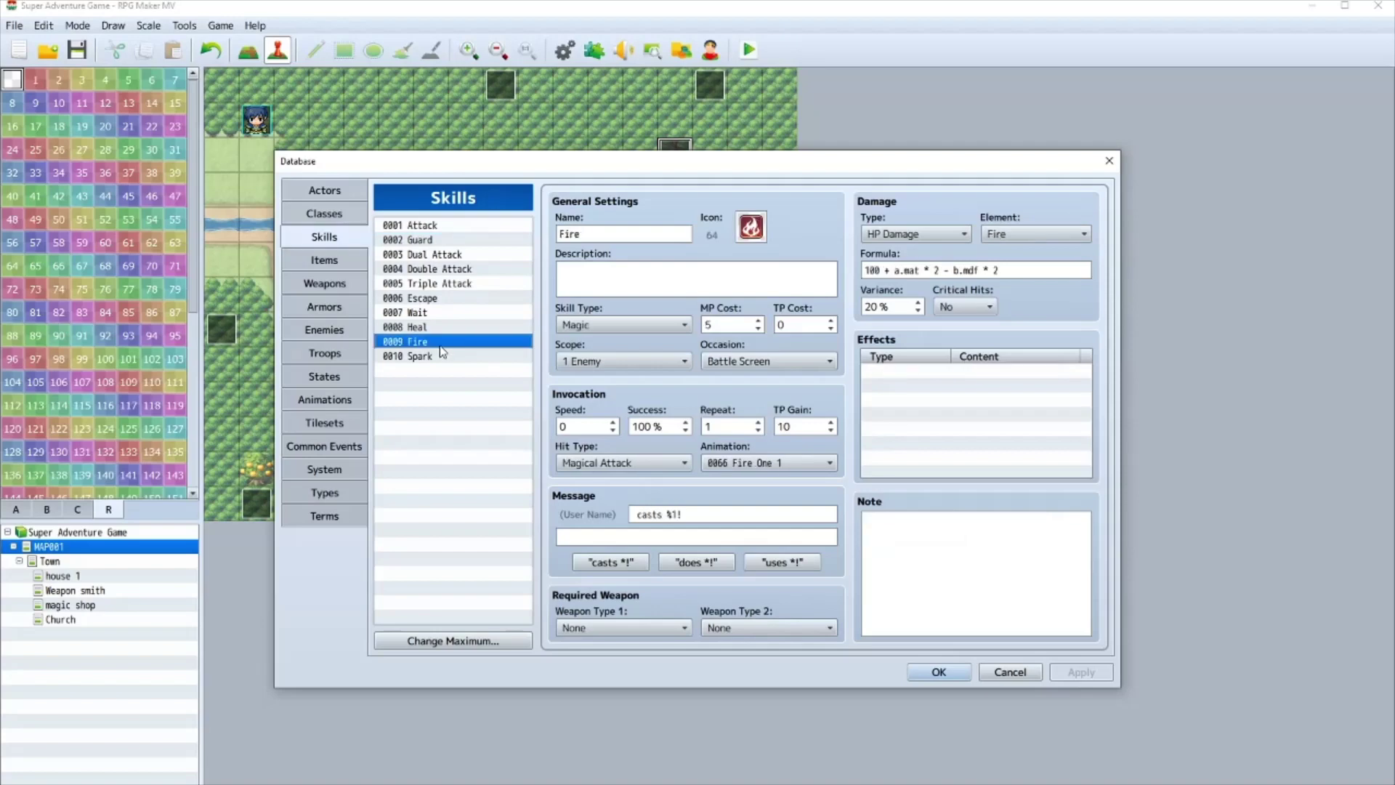
left_click(734, 324)
key("BackSpace")
type("30")
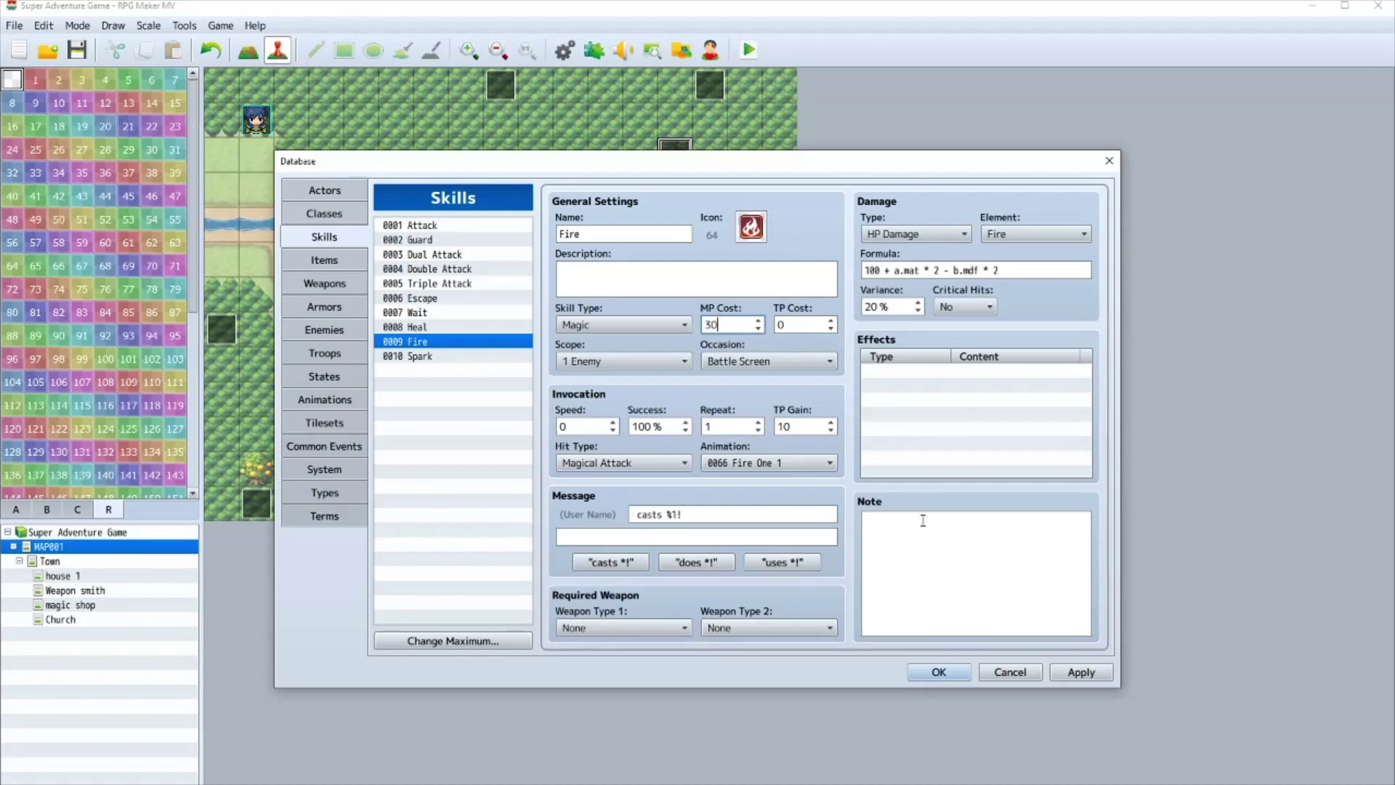
left_click(946, 679)
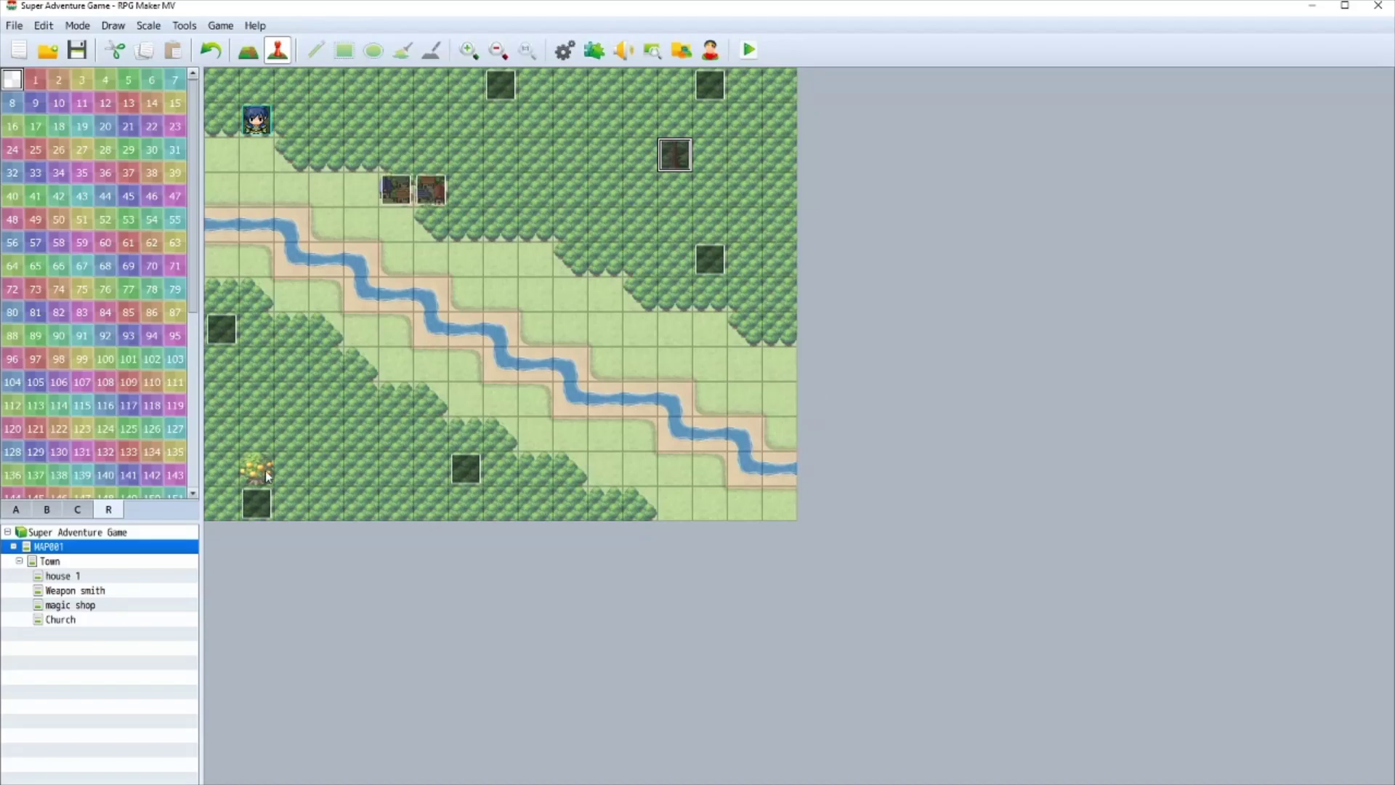
- Move the event below the golden tree two tiles to the right
left_click_drag(259, 494, 332, 512)
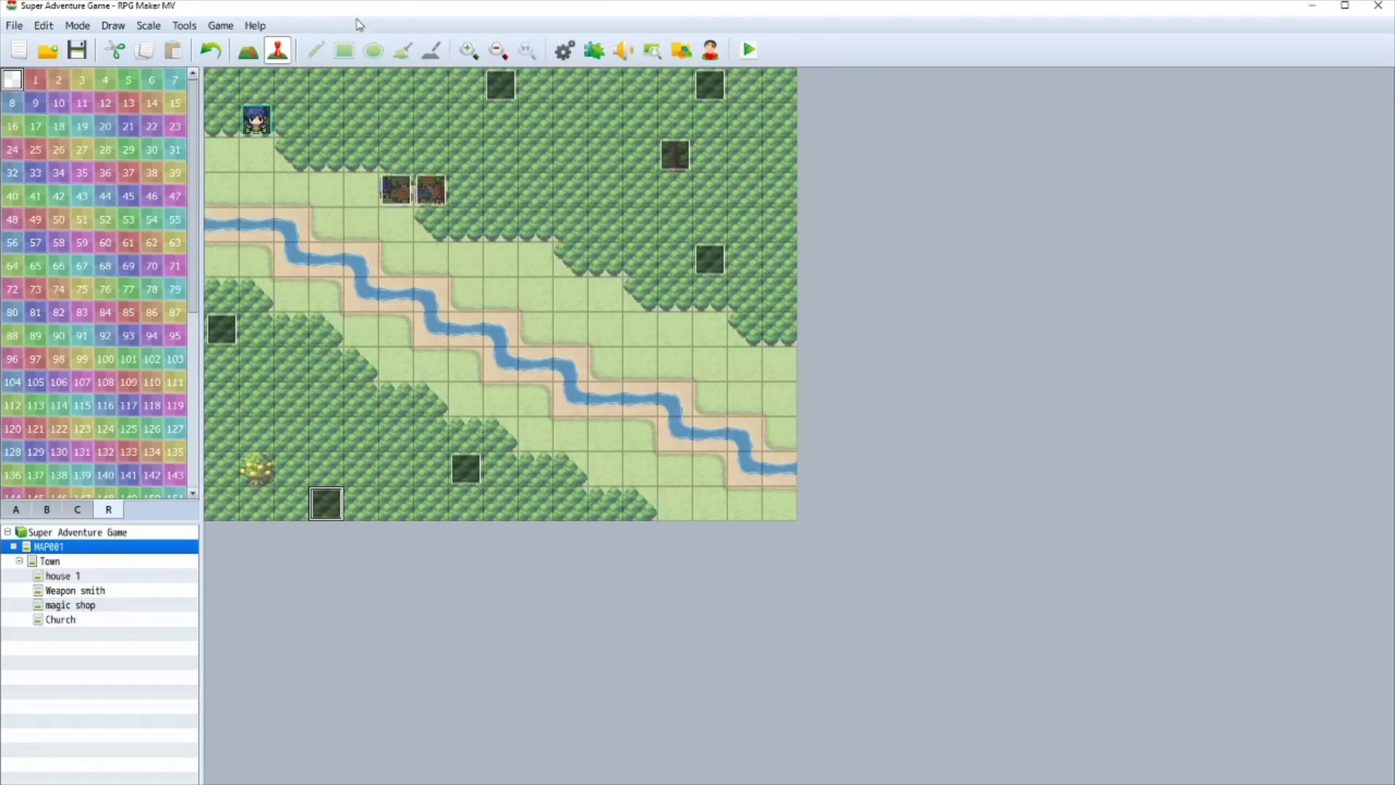
- Set up enemy entry 0006 with the Garuda image and the name Garuda
left_click(564, 49)
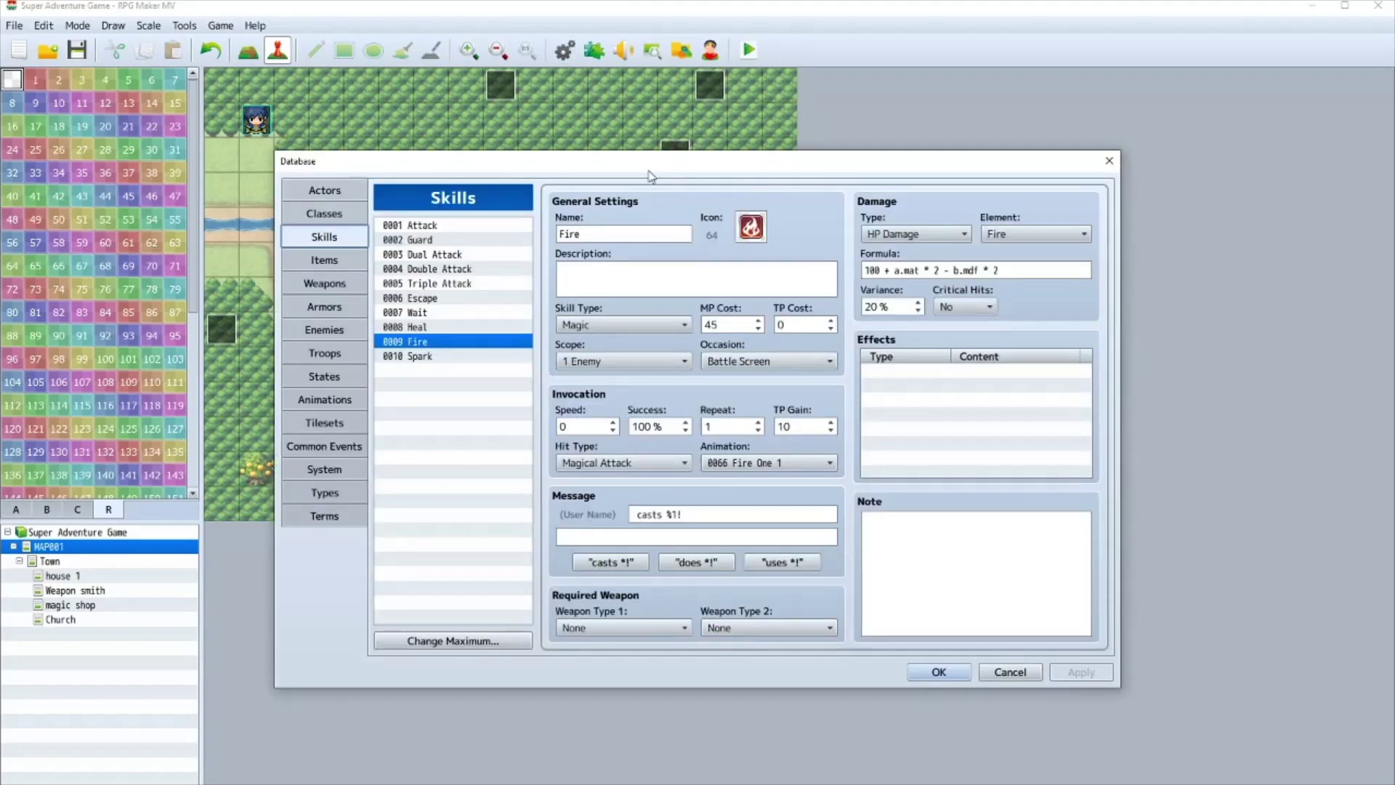
left_click(318, 374)
left_click(334, 404)
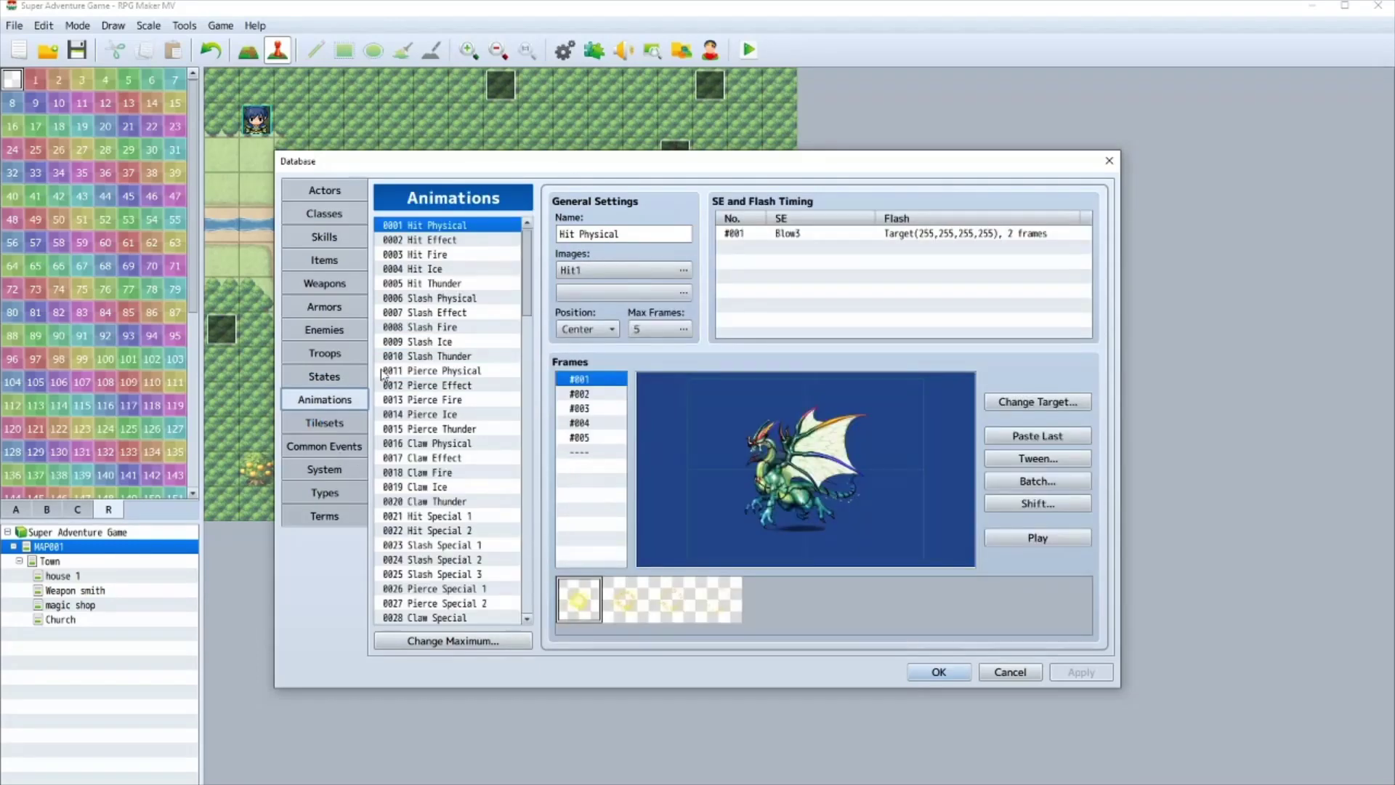
left_click(346, 325)
left_click(462, 298)
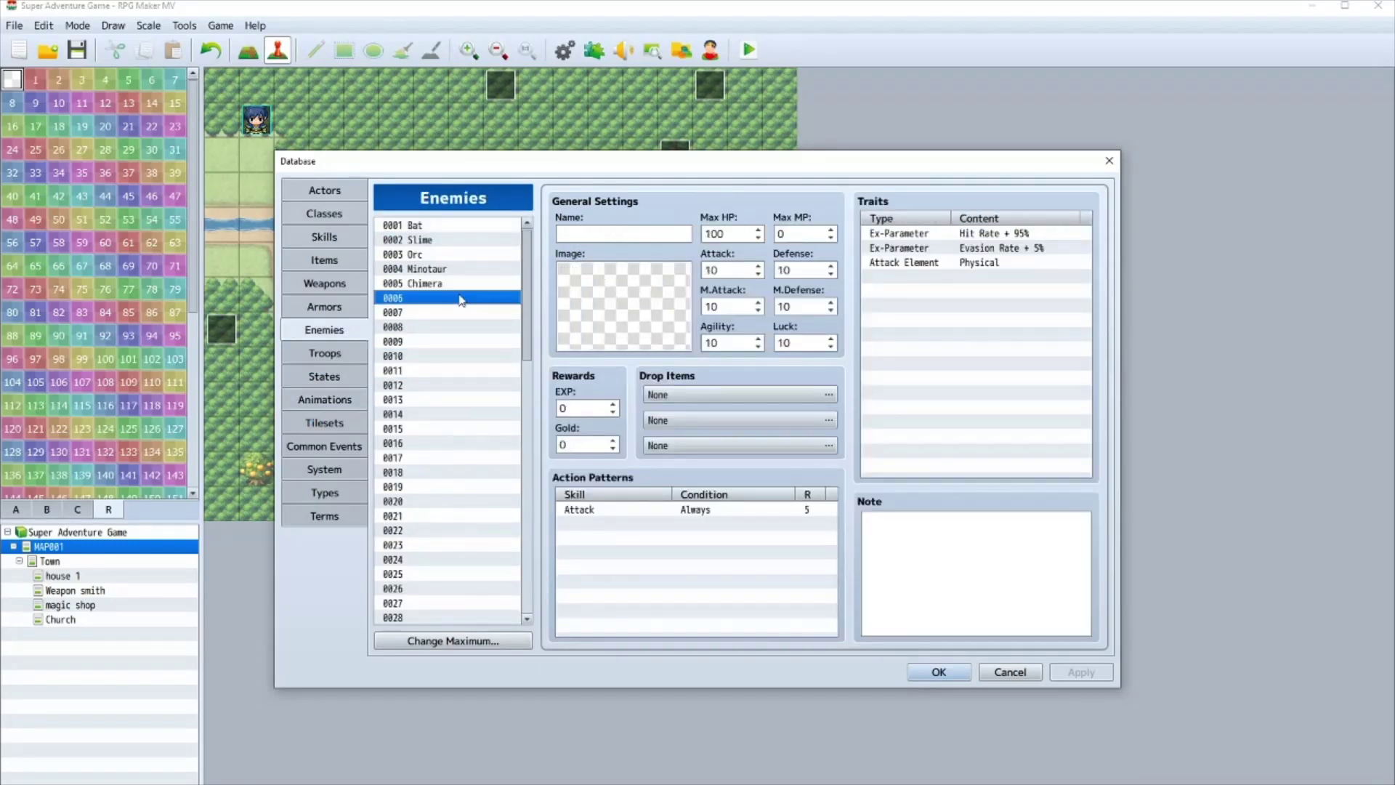
left_click(598, 236)
double_click(665, 338)
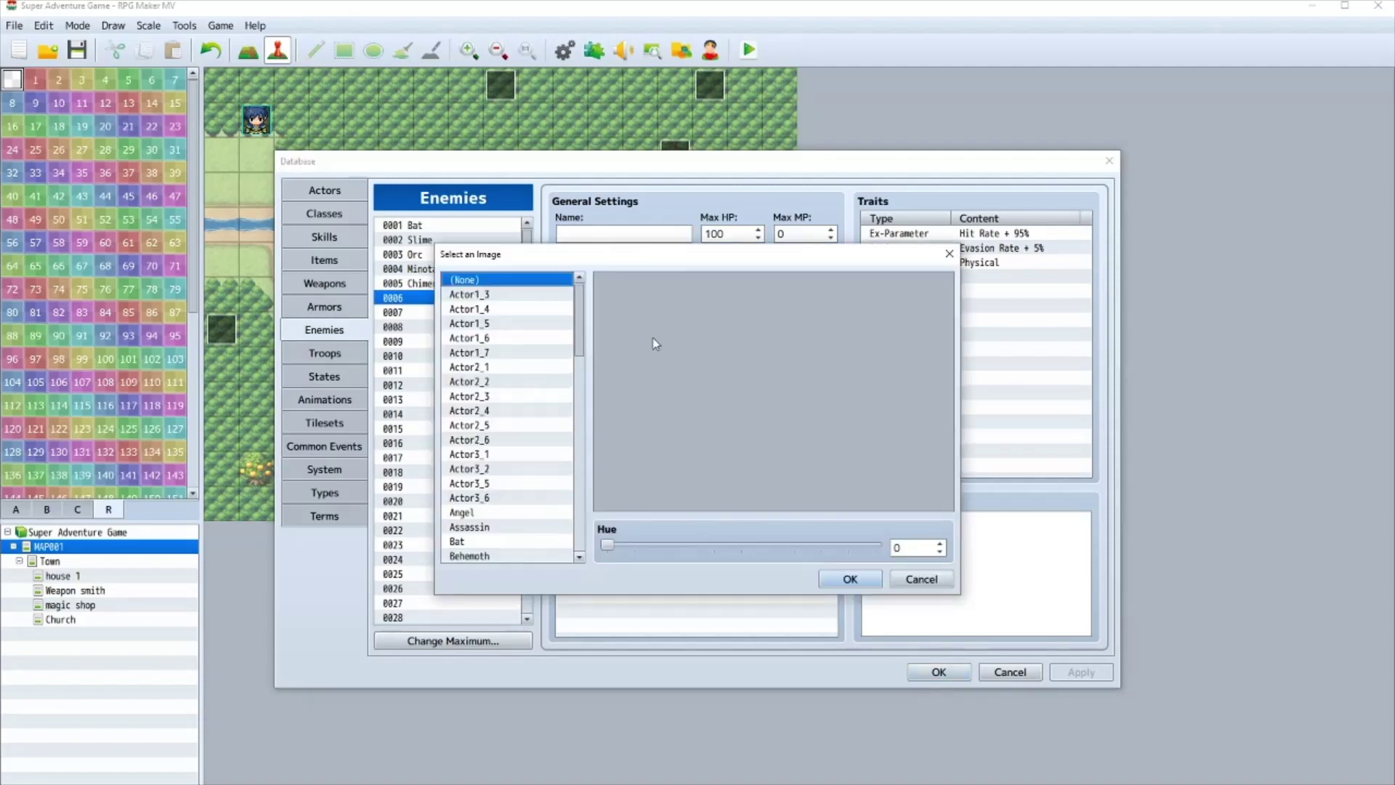
scroll(509, 407, "down", 8)
left_click(505, 410)
left_click(492, 512)
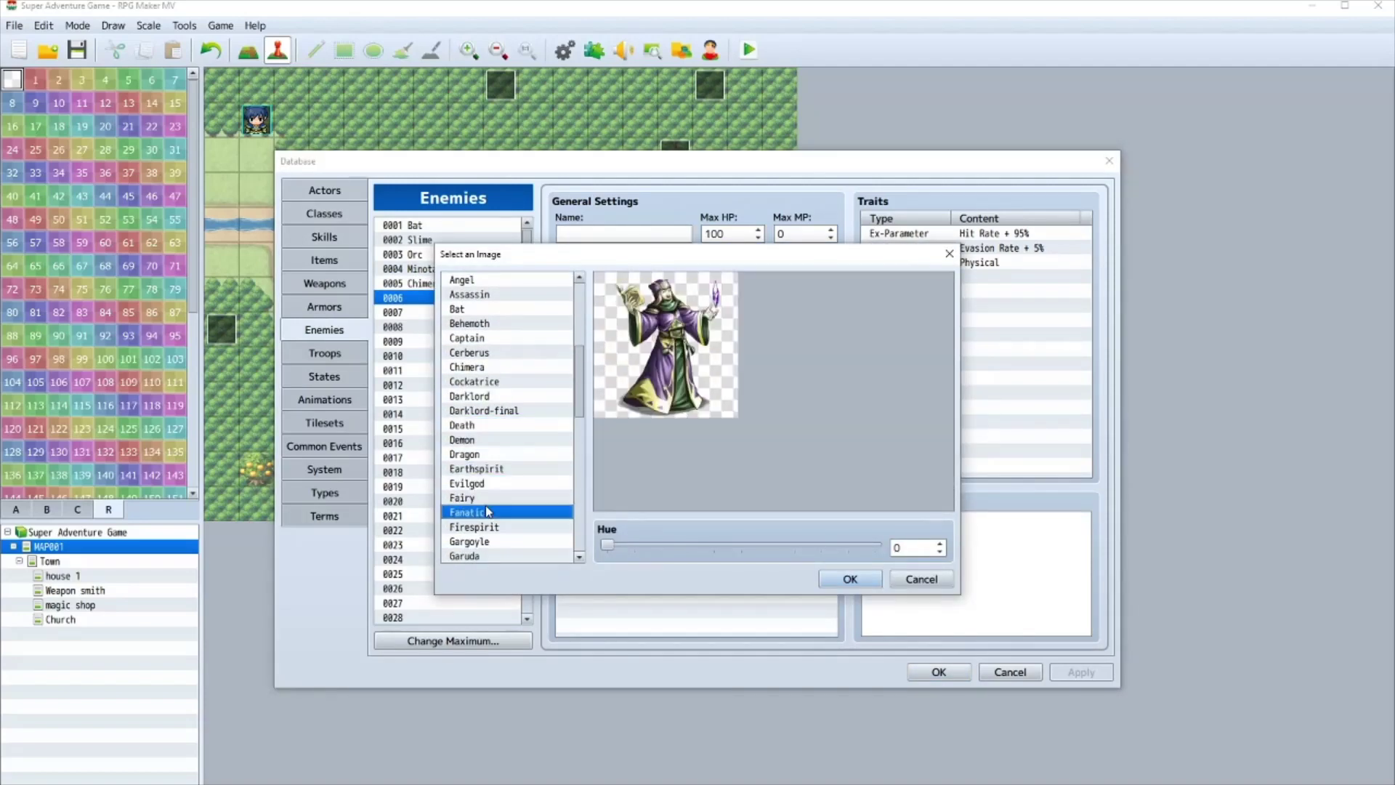
left_click(492, 526)
scroll(491, 454, "down", 2)
left_click(491, 454)
scroll(491, 502, "down", 2)
left_click(468, 398)
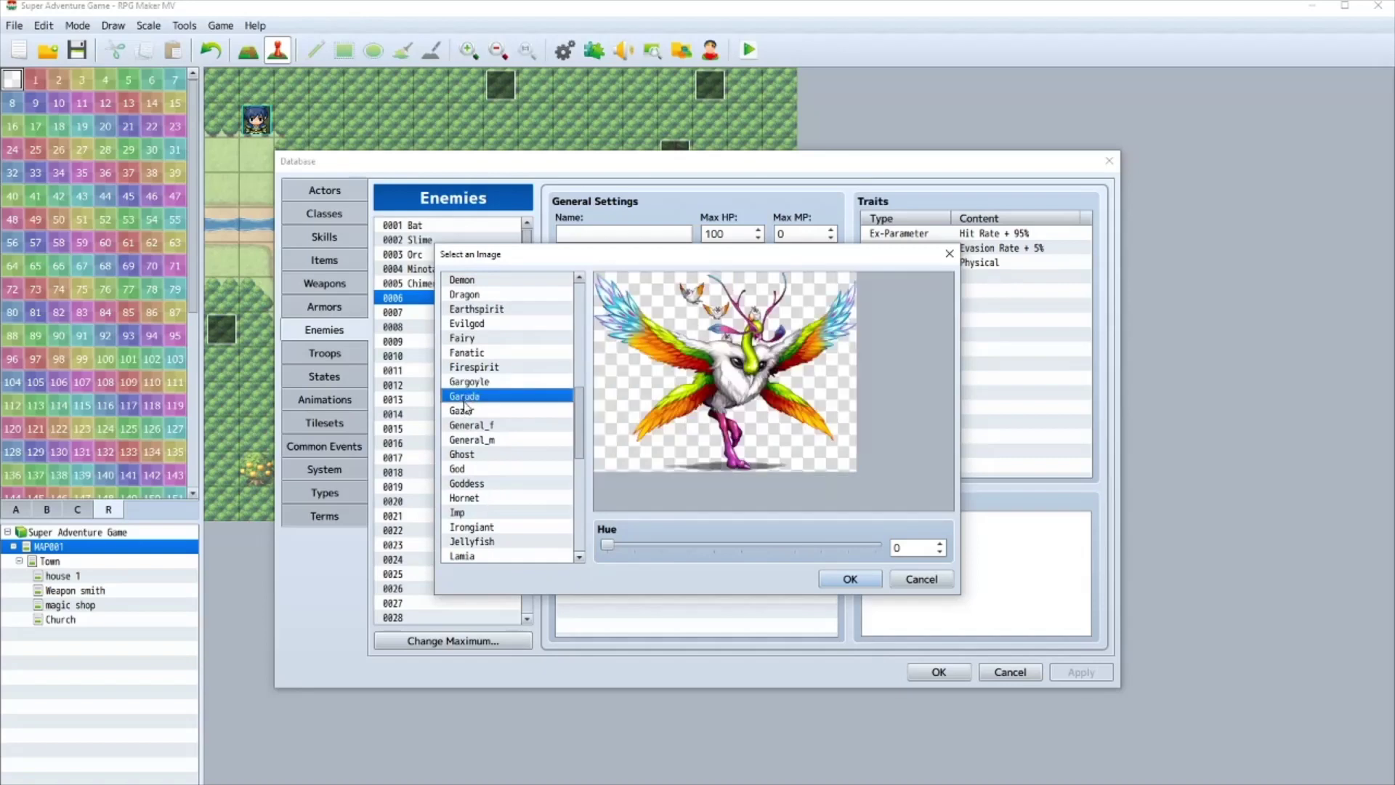
double_click(469, 399)
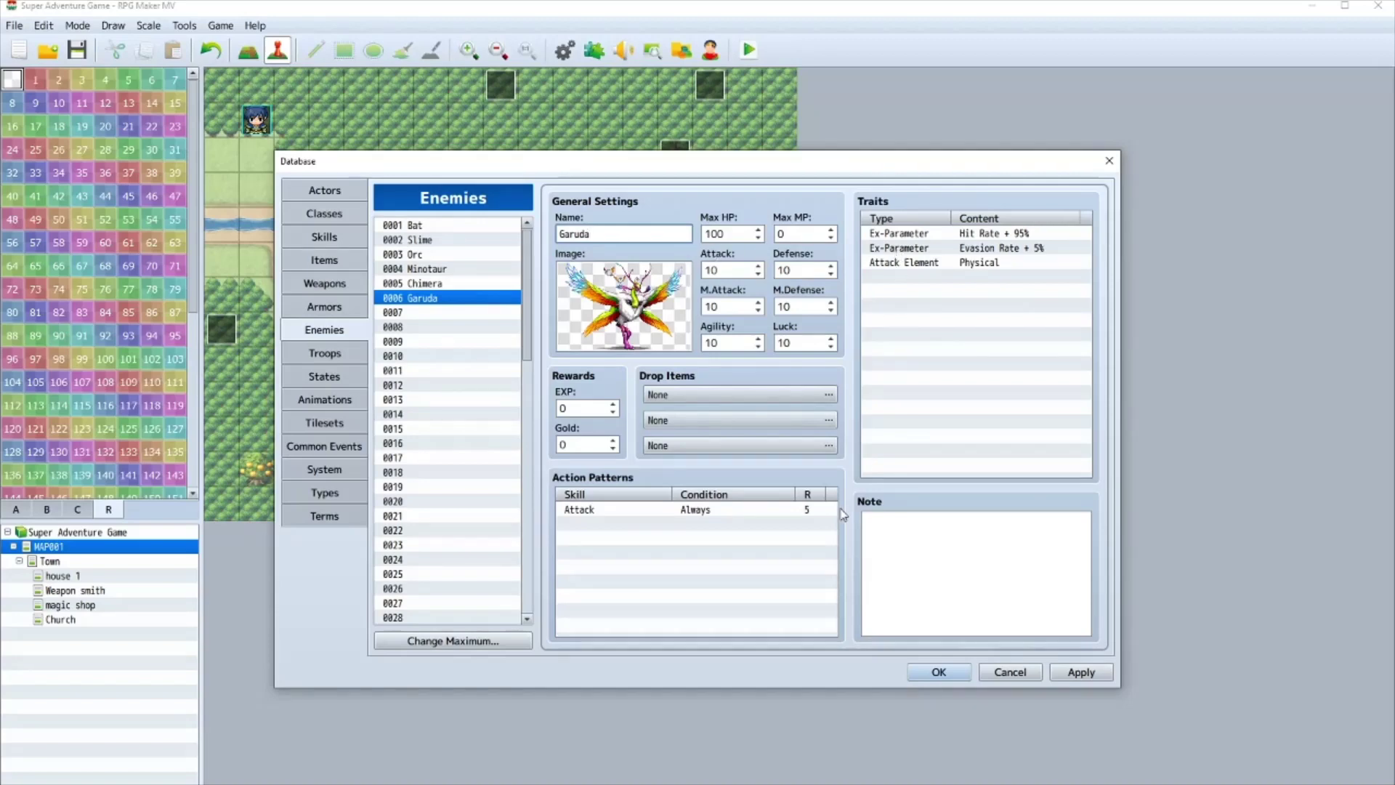
- Compare the new enemy with the Chimera and set Garuda's Max HP to 400
left_click(438, 285)
left_click(436, 301)
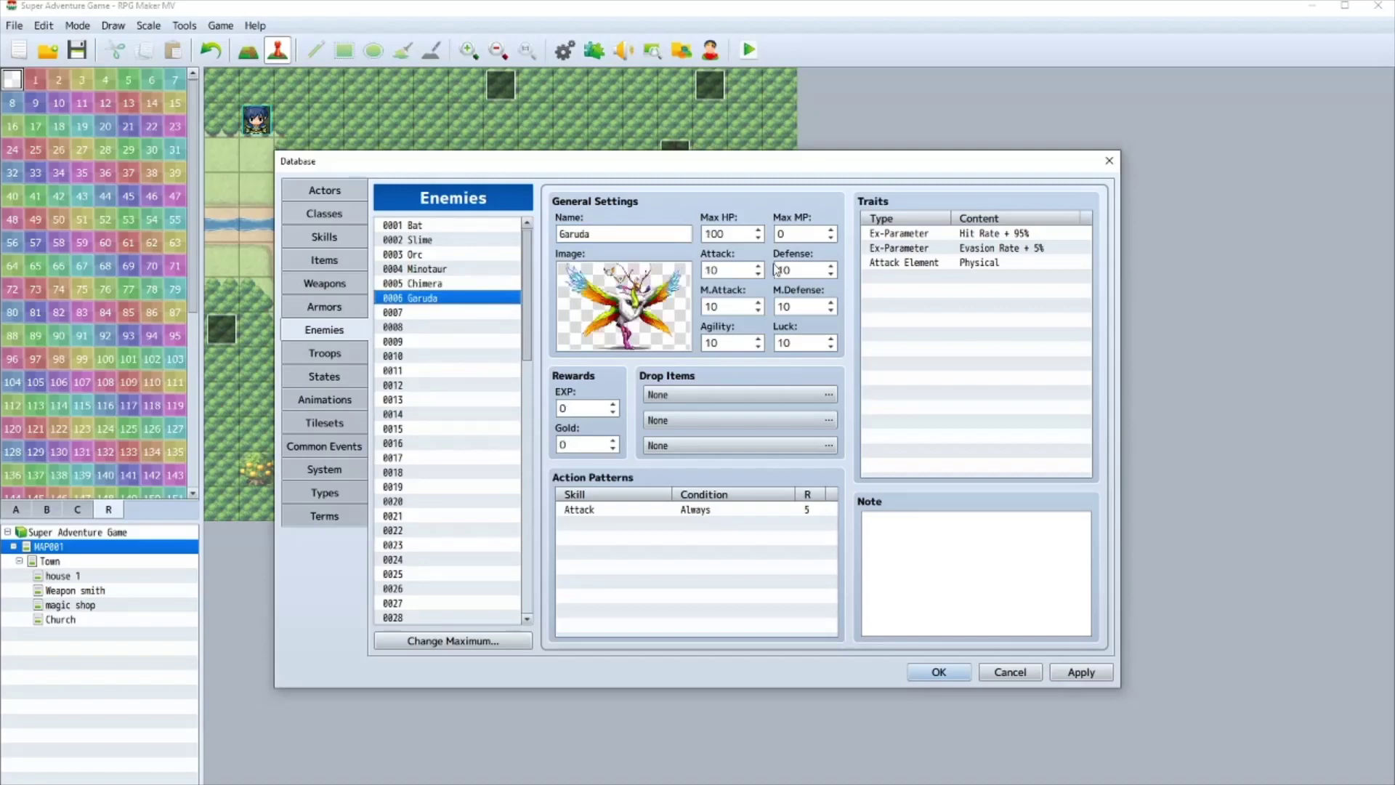
double_click(739, 234)
type("4")
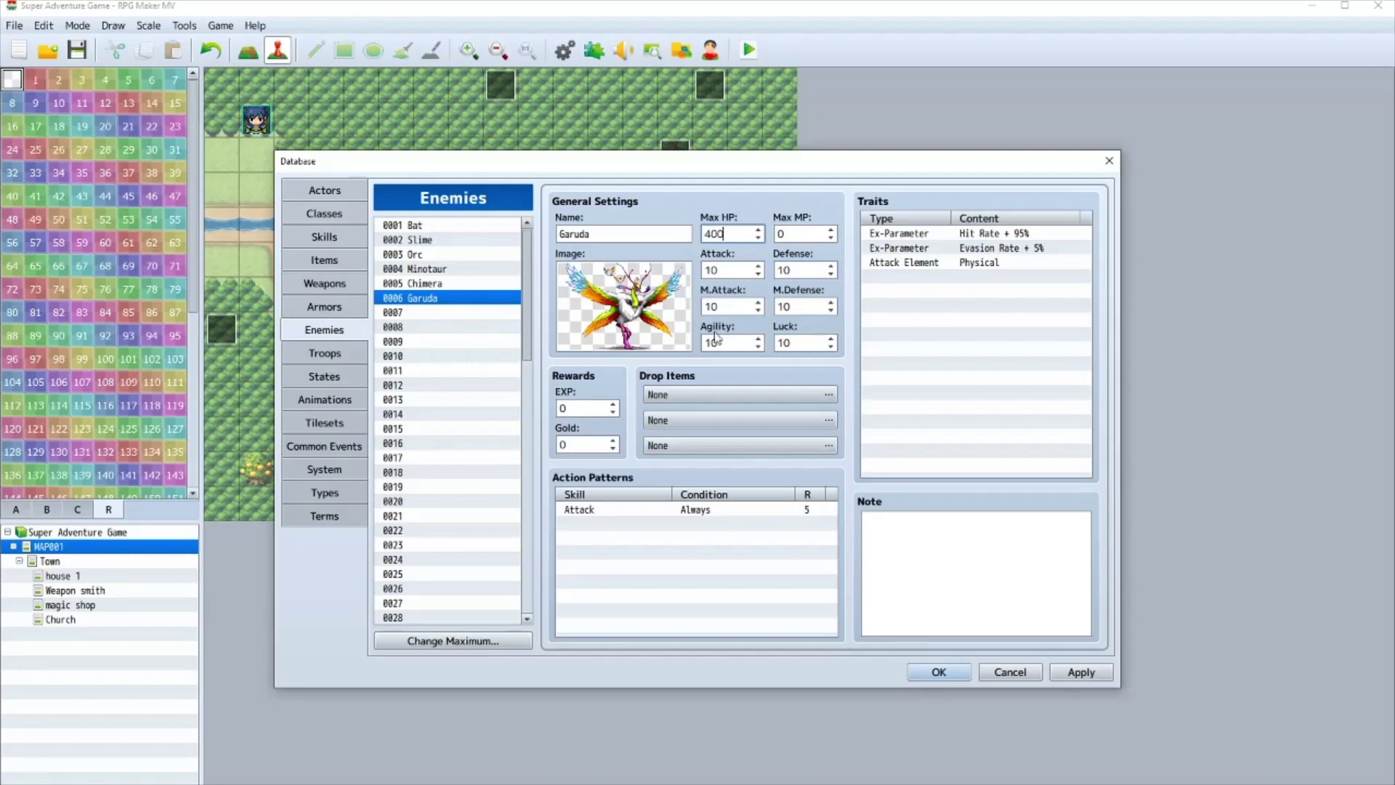
- Check the Chimera's stats again and set Attack to 40 and Defense to 30 on enemy entry 0007
double_click(736, 274)
left_click(425, 285)
left_click(438, 312)
double_click(718, 270)
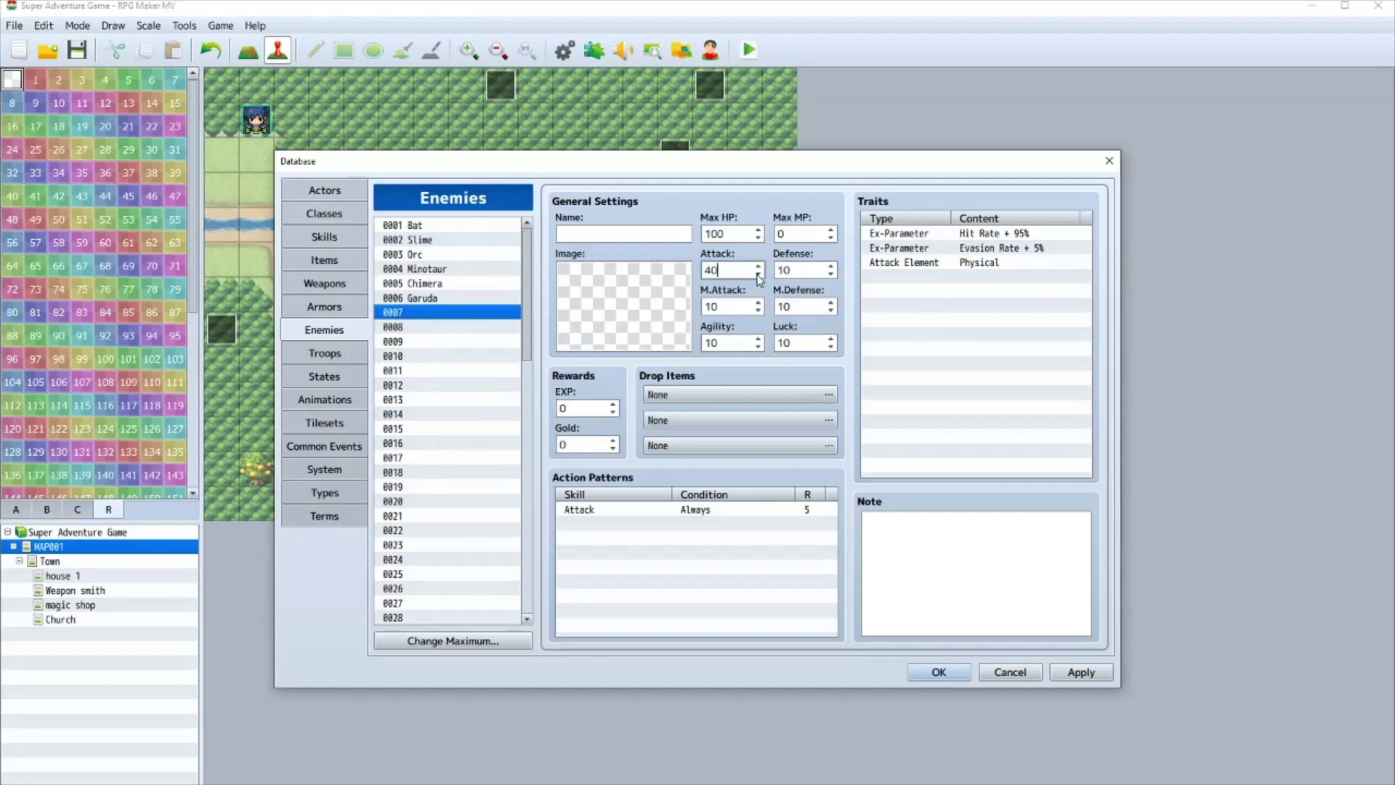
double_click(794, 273)
type("35")
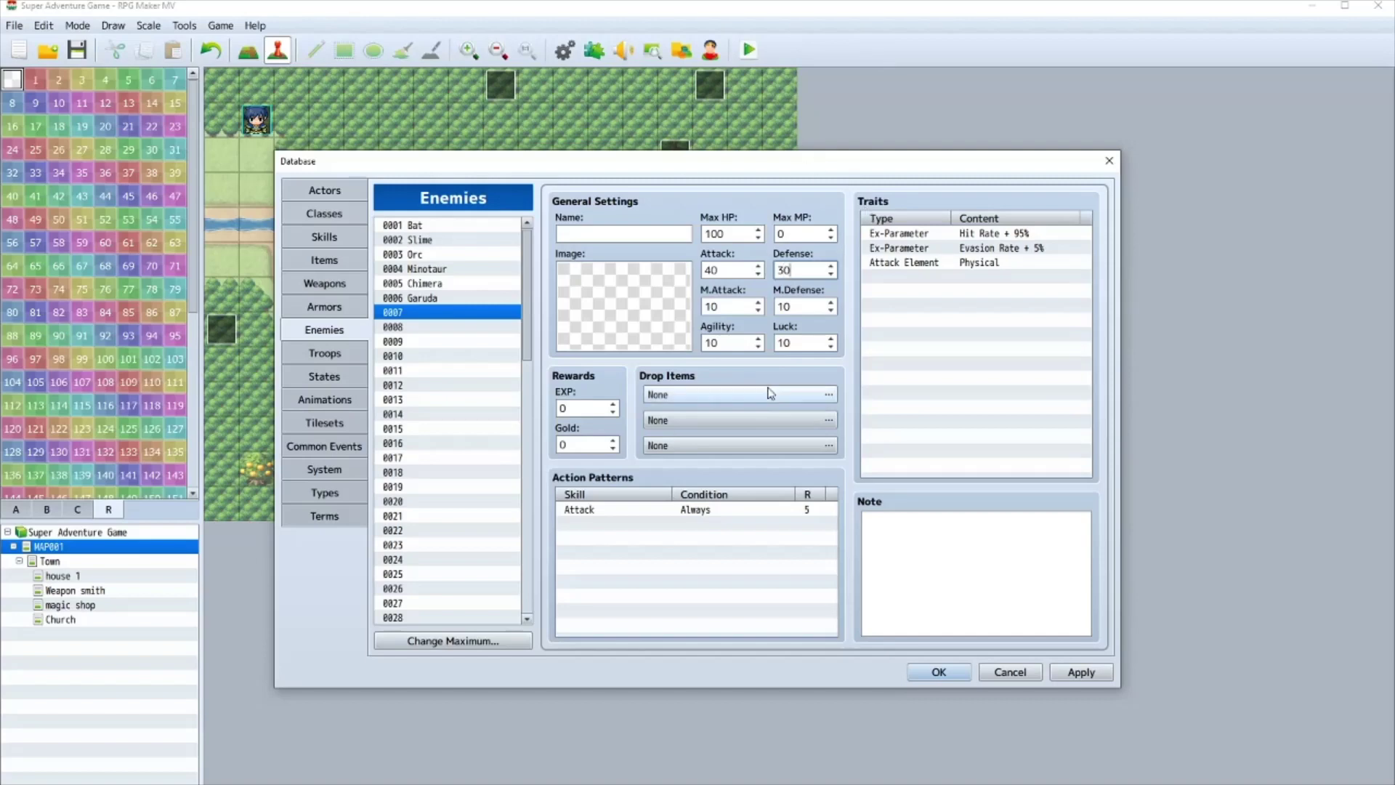
double_click(592, 280)
left_click(537, 309)
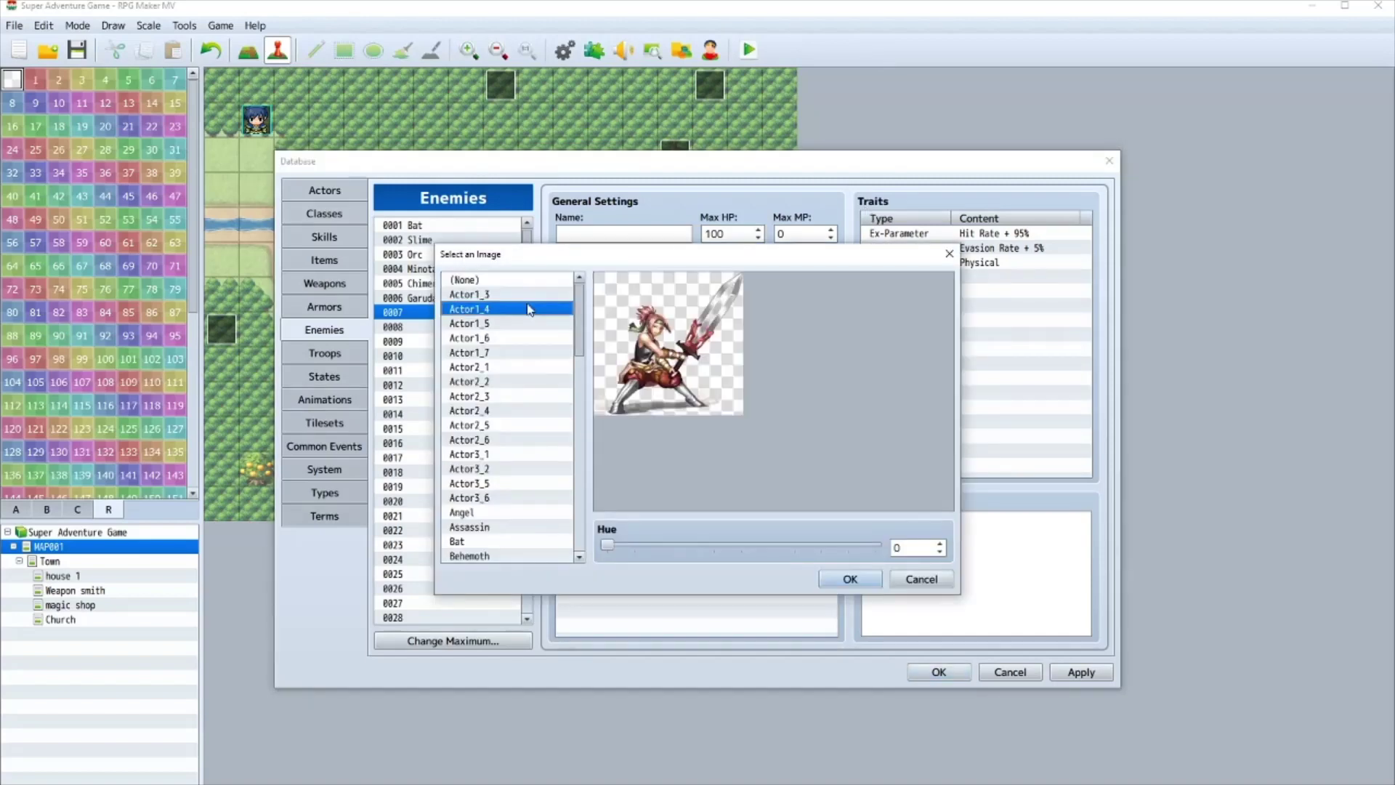
right_click(529, 311)
left_click(948, 254)
left_click(949, 254)
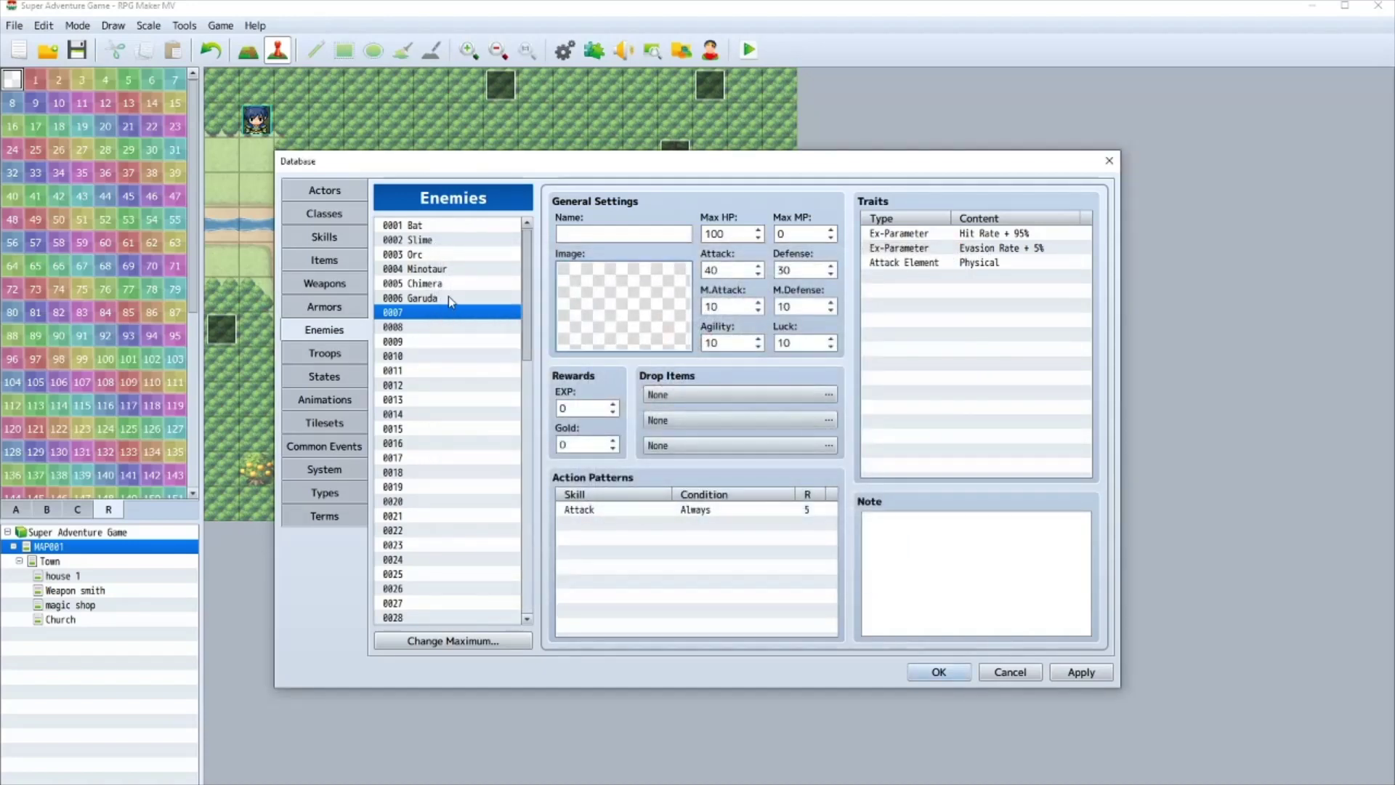
- Set the Garuda enemy's Attack to 40 and Defense to 30
left_click(447, 297)
double_click(730, 270)
key("BackSpace")
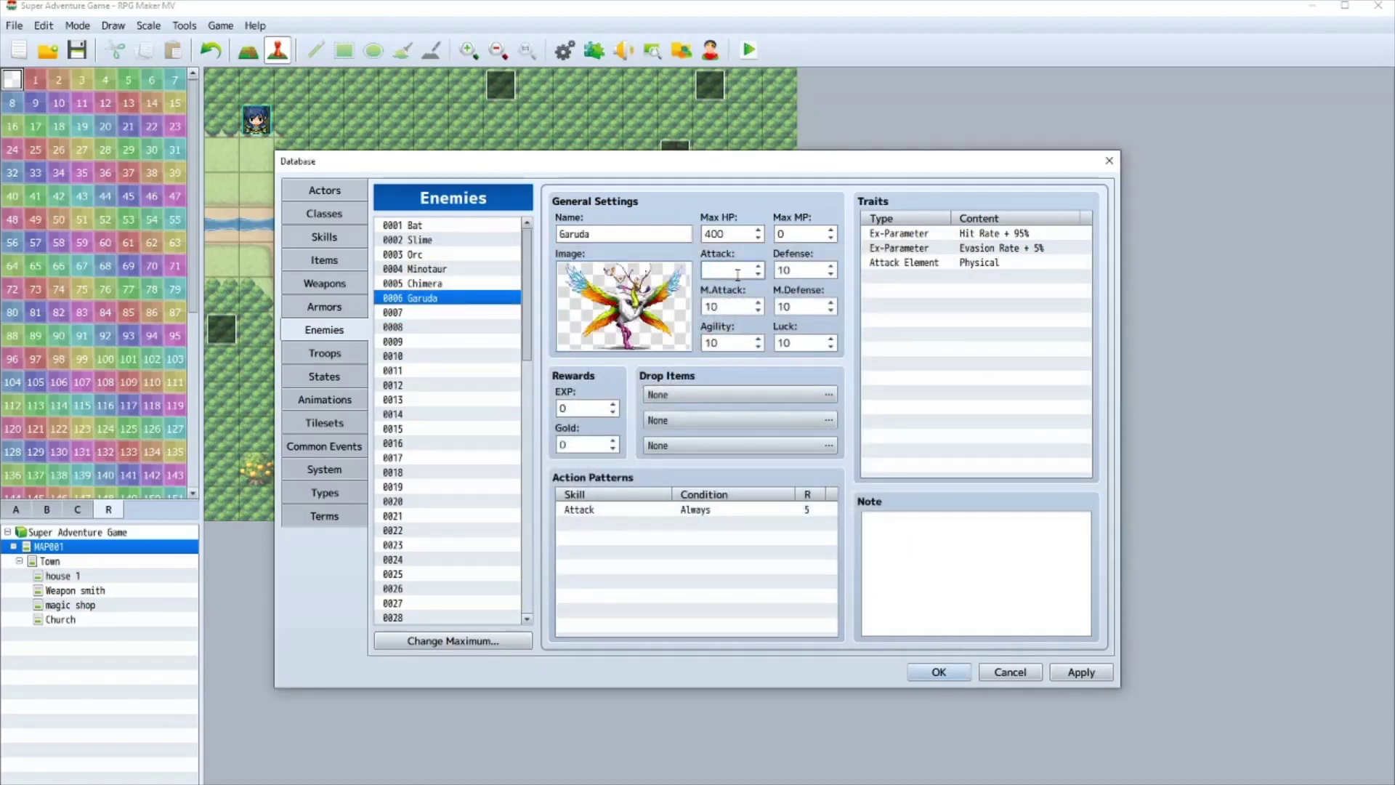
double_click(805, 273)
key("BackSpace")
type("3")
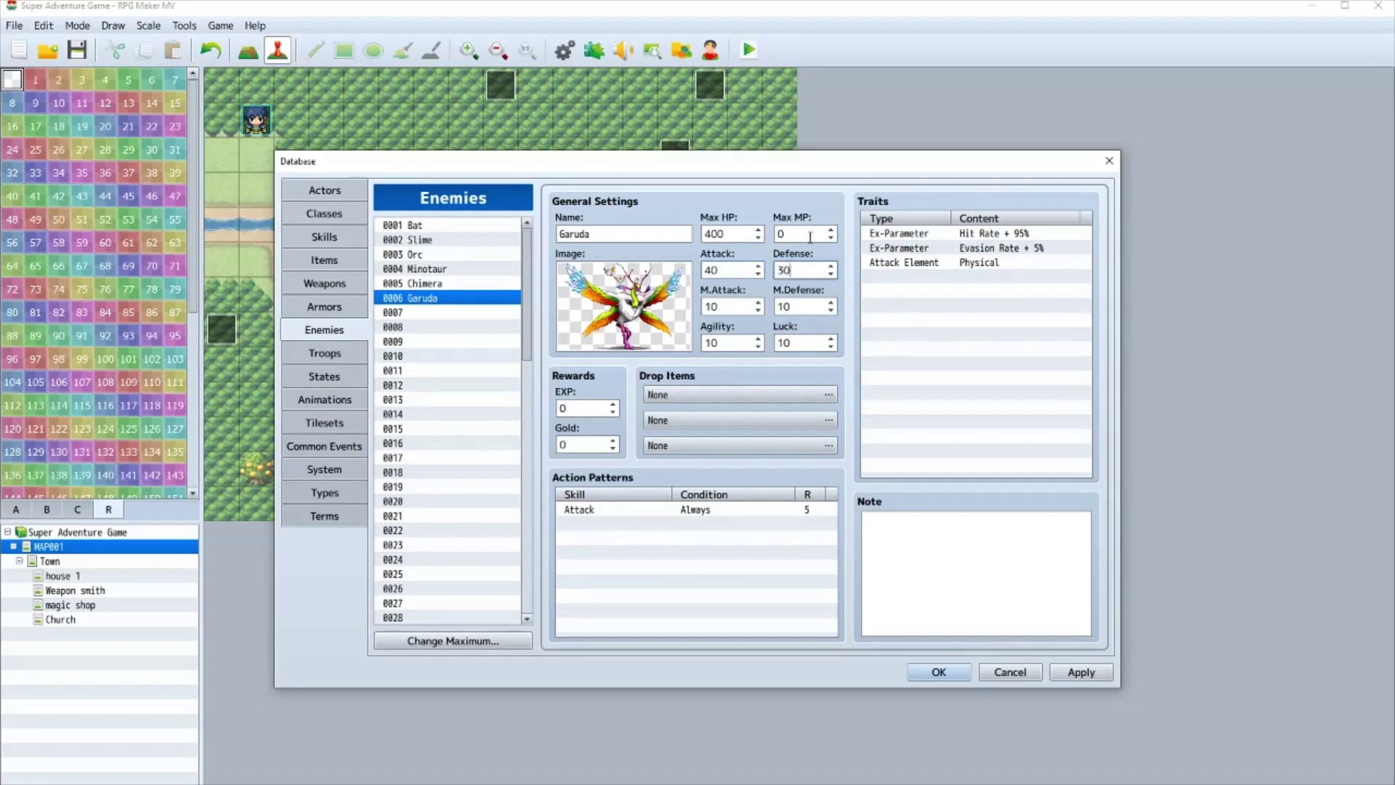
double_click(626, 536)
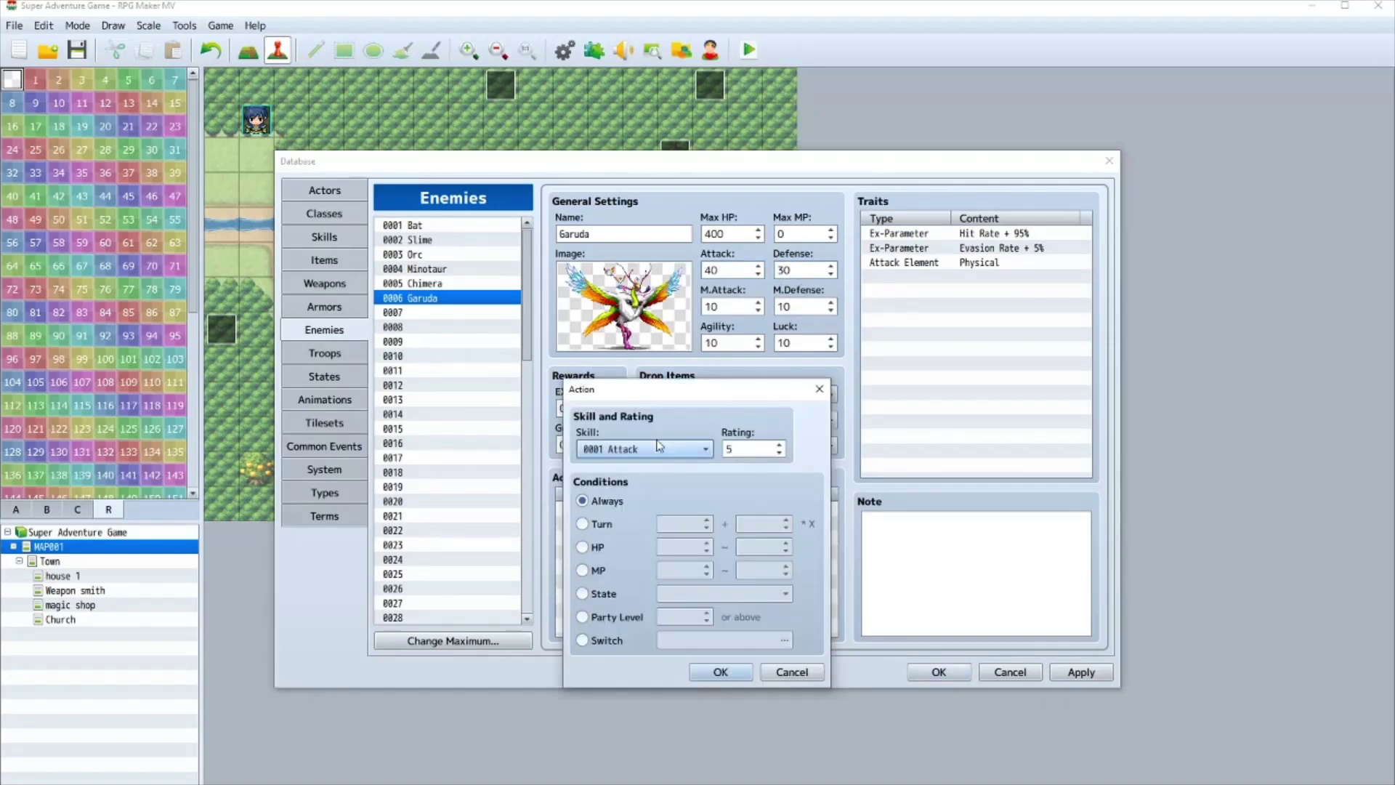
left_click(602, 524)
left_click(597, 547)
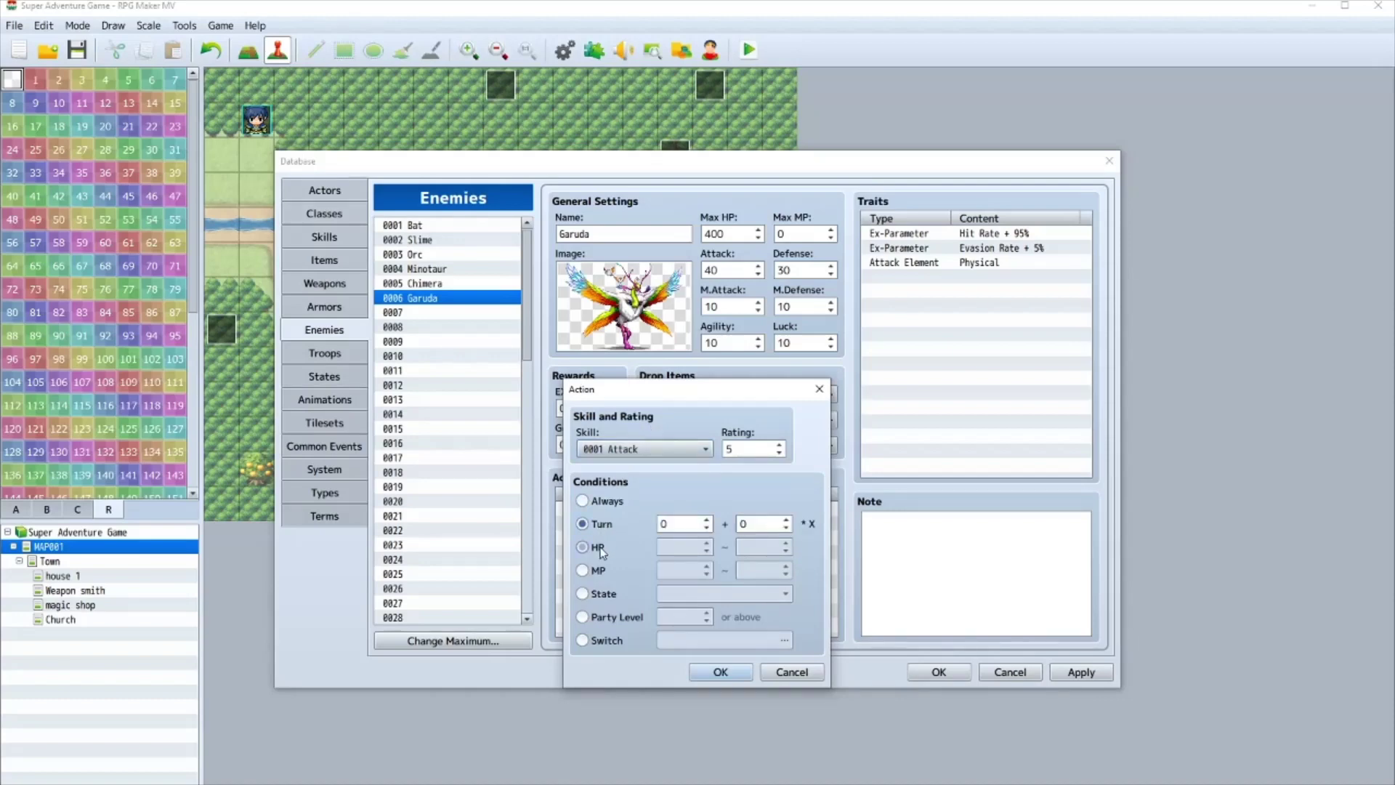
left_click(594, 570)
left_click(592, 594)
left_click(708, 593)
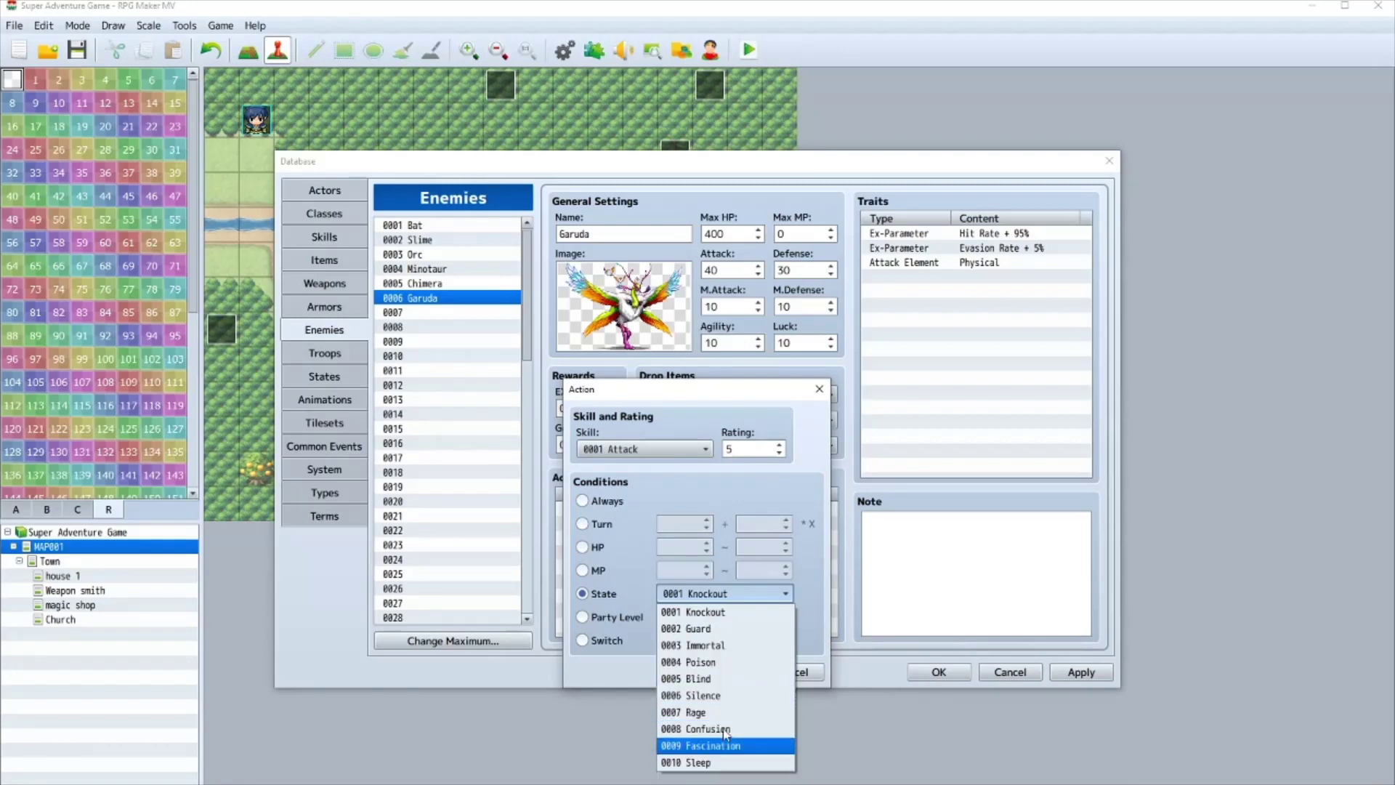
left_click(736, 668)
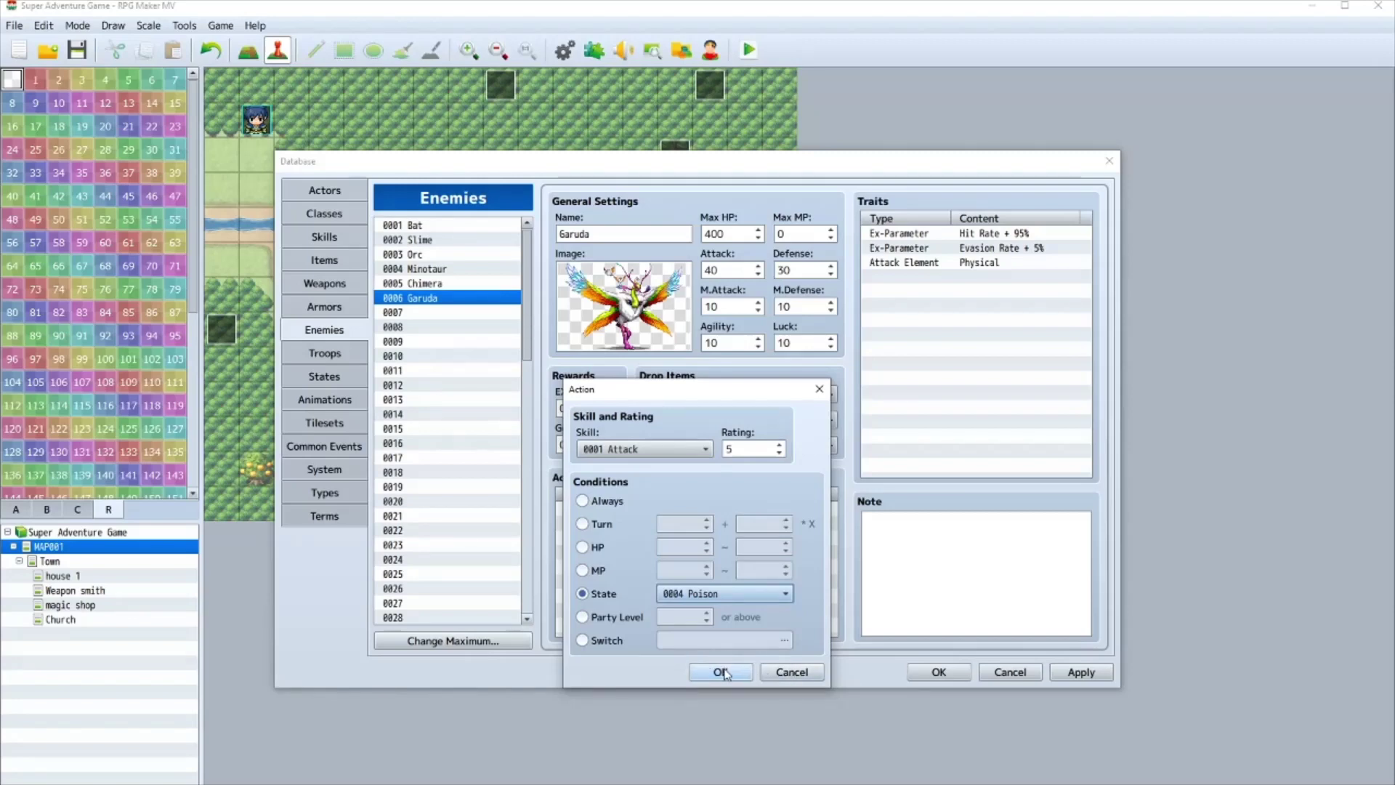
left_click(771, 674)
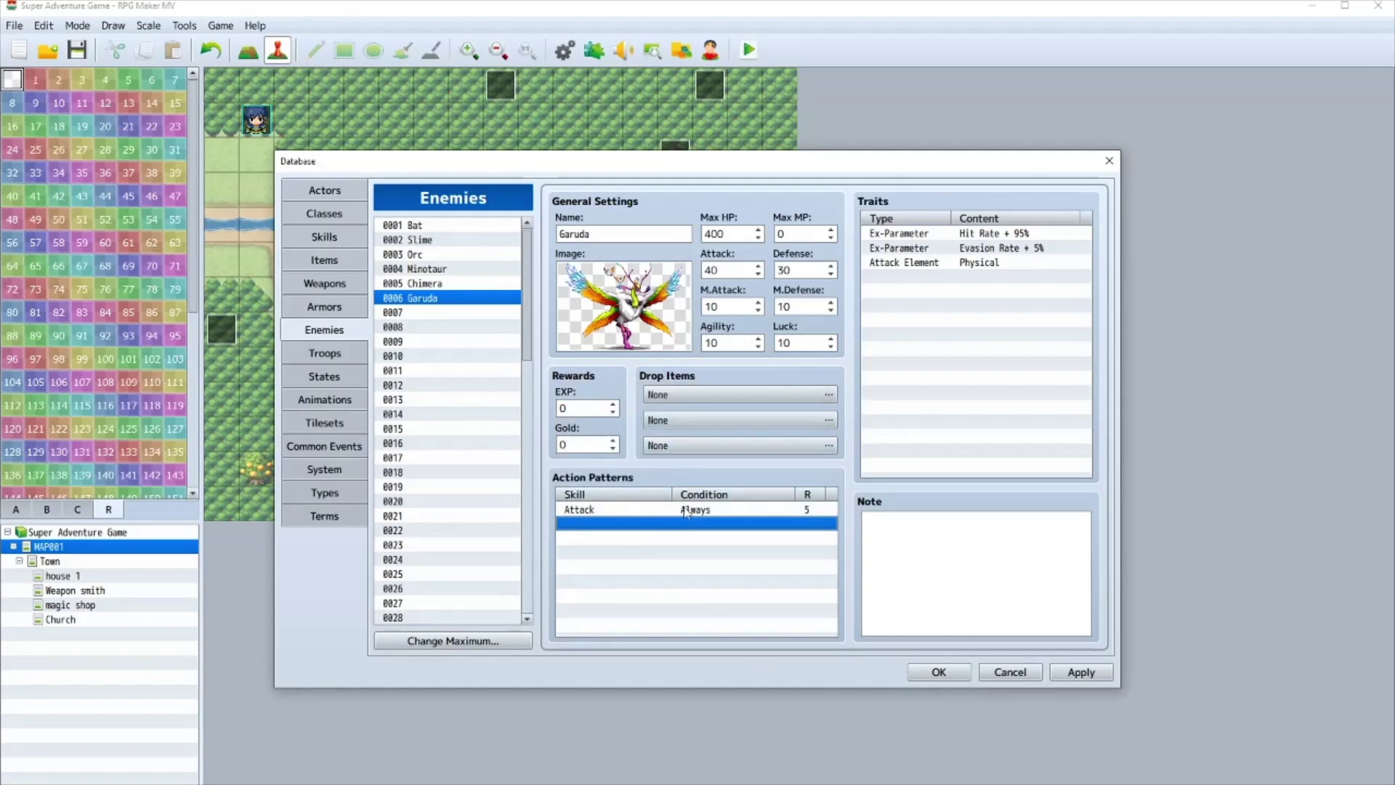
- Save the enemy changes in the database and take a brief look at the existing boss event in the upper forest
left_click_drag(585, 494, 694, 497)
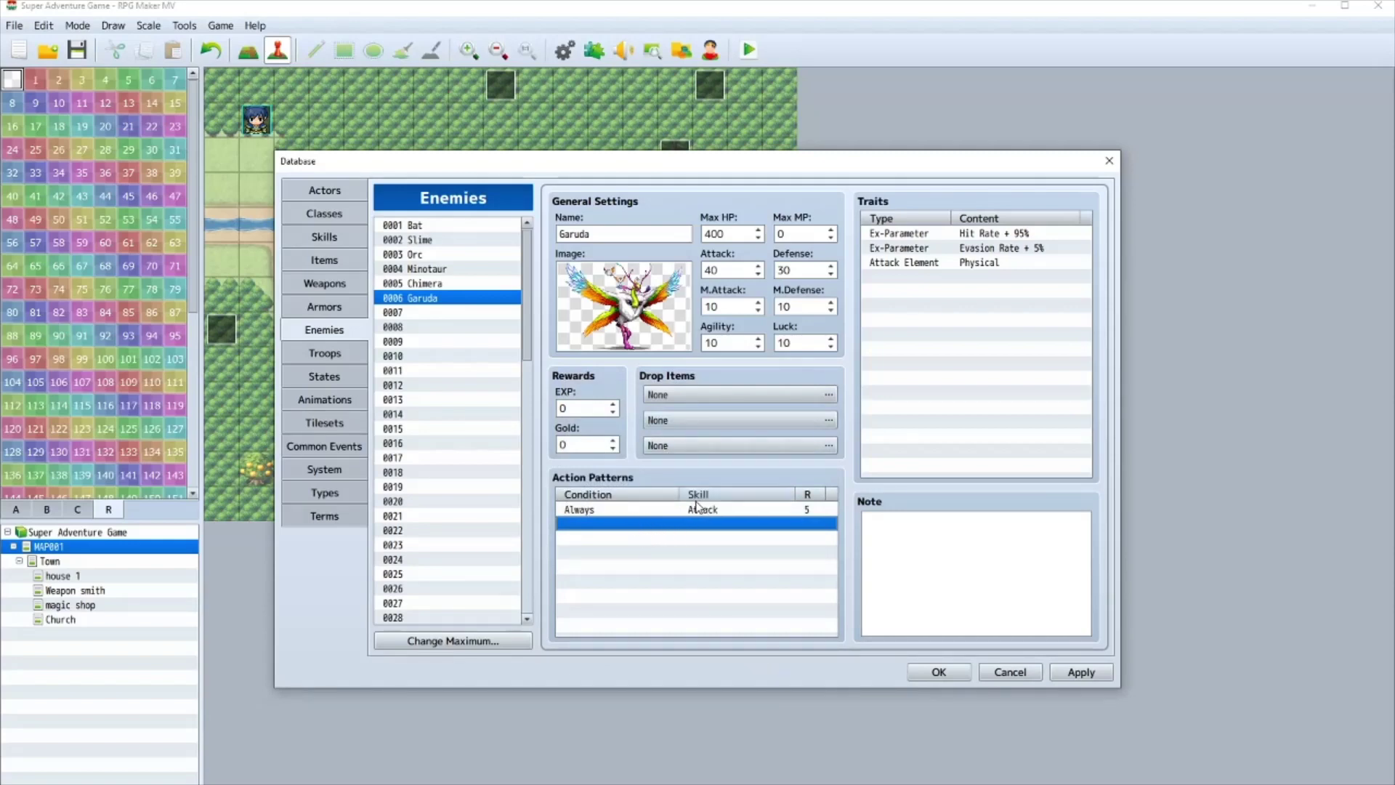
double_click(602, 413)
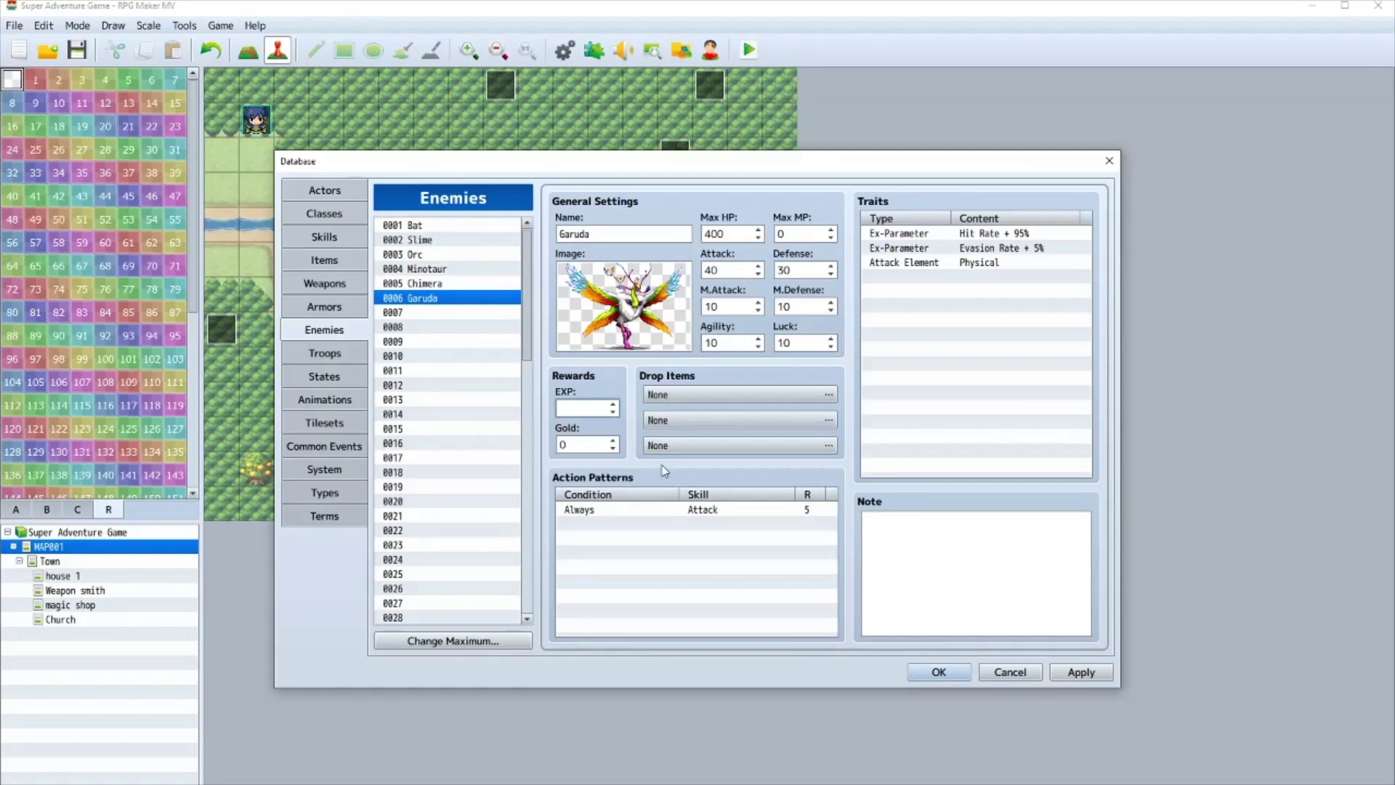
left_click(952, 672)
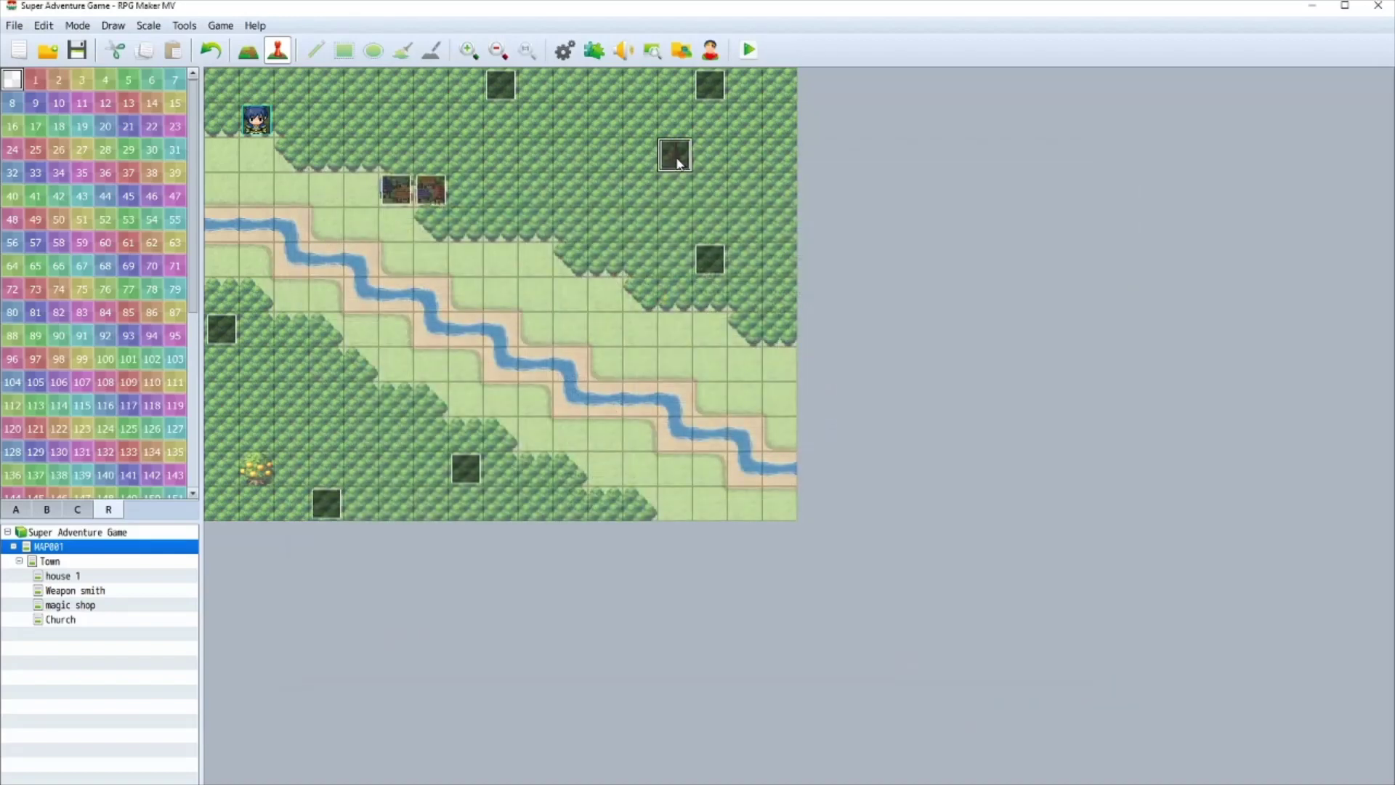
double_click(676, 156)
key("Escape")
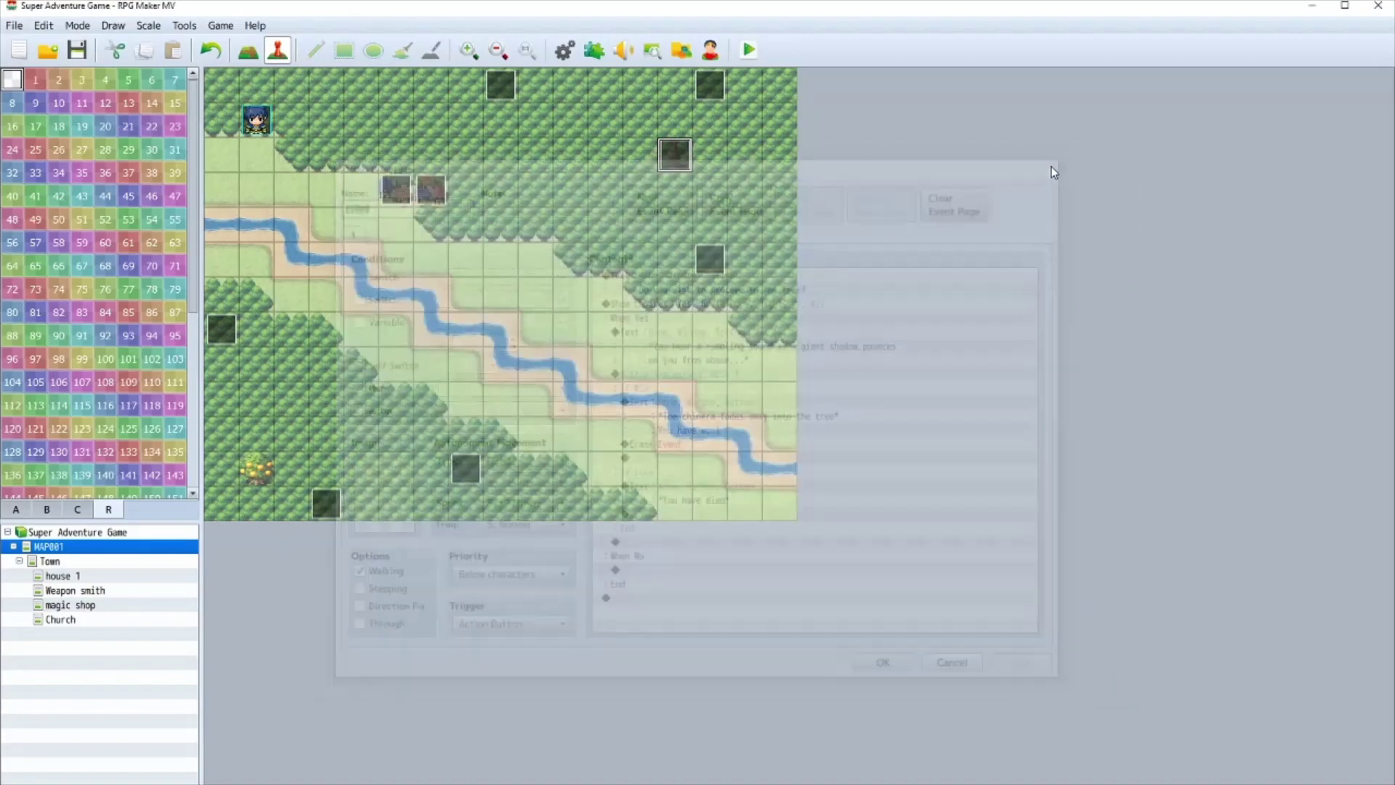
- Check the Chimera's rewards, set Garuda's rewards to 300 EXP and 75 Gold, and save the database
left_click(565, 50)
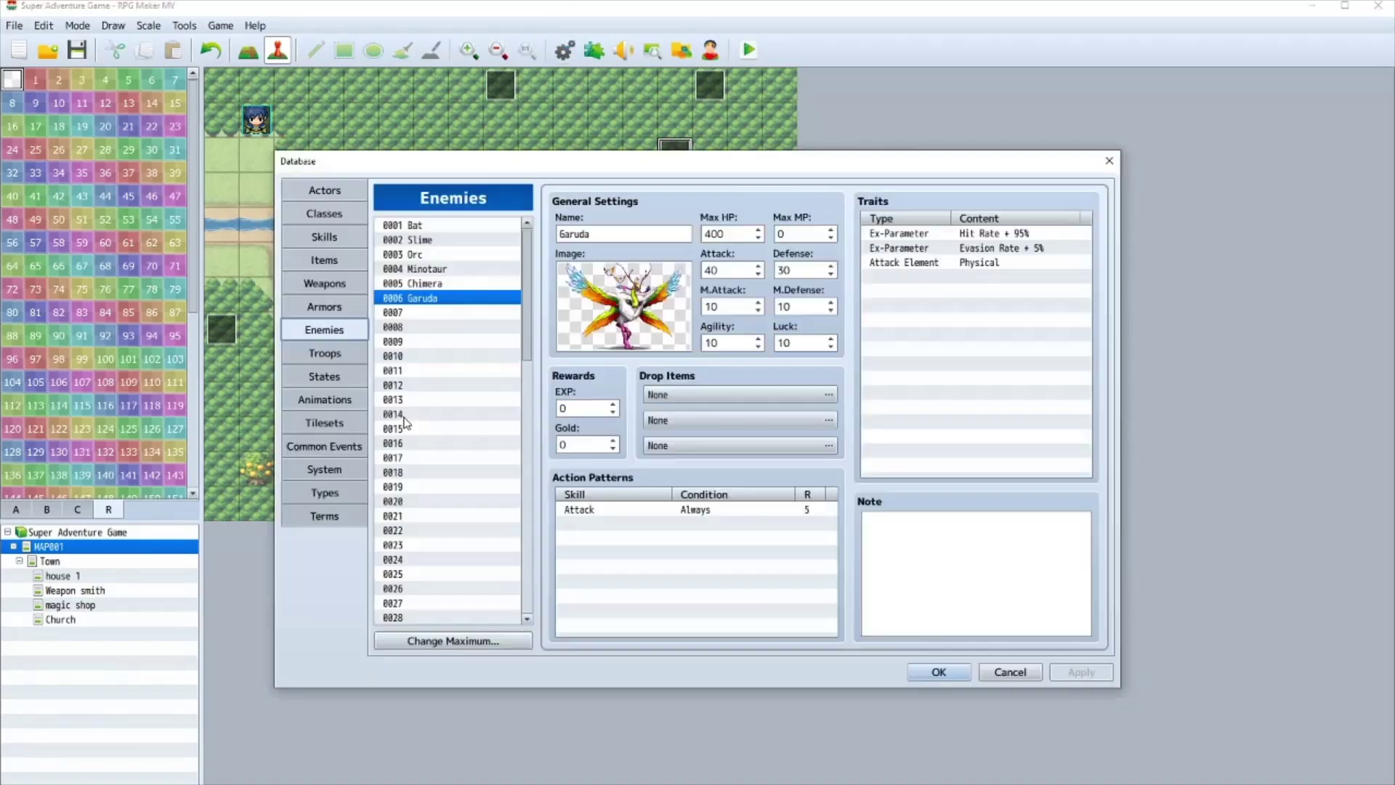
left_click(429, 287)
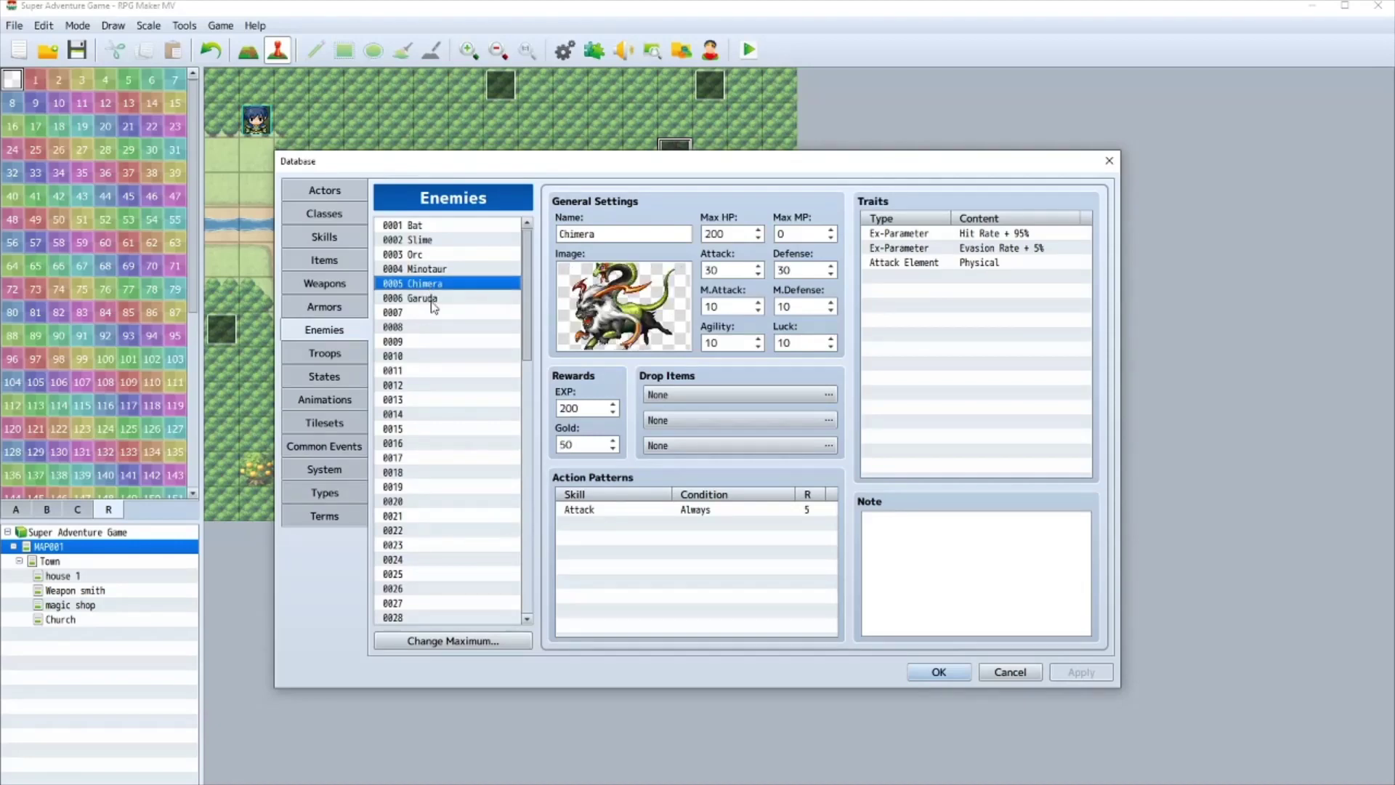
left_click(431, 298)
left_click(565, 407)
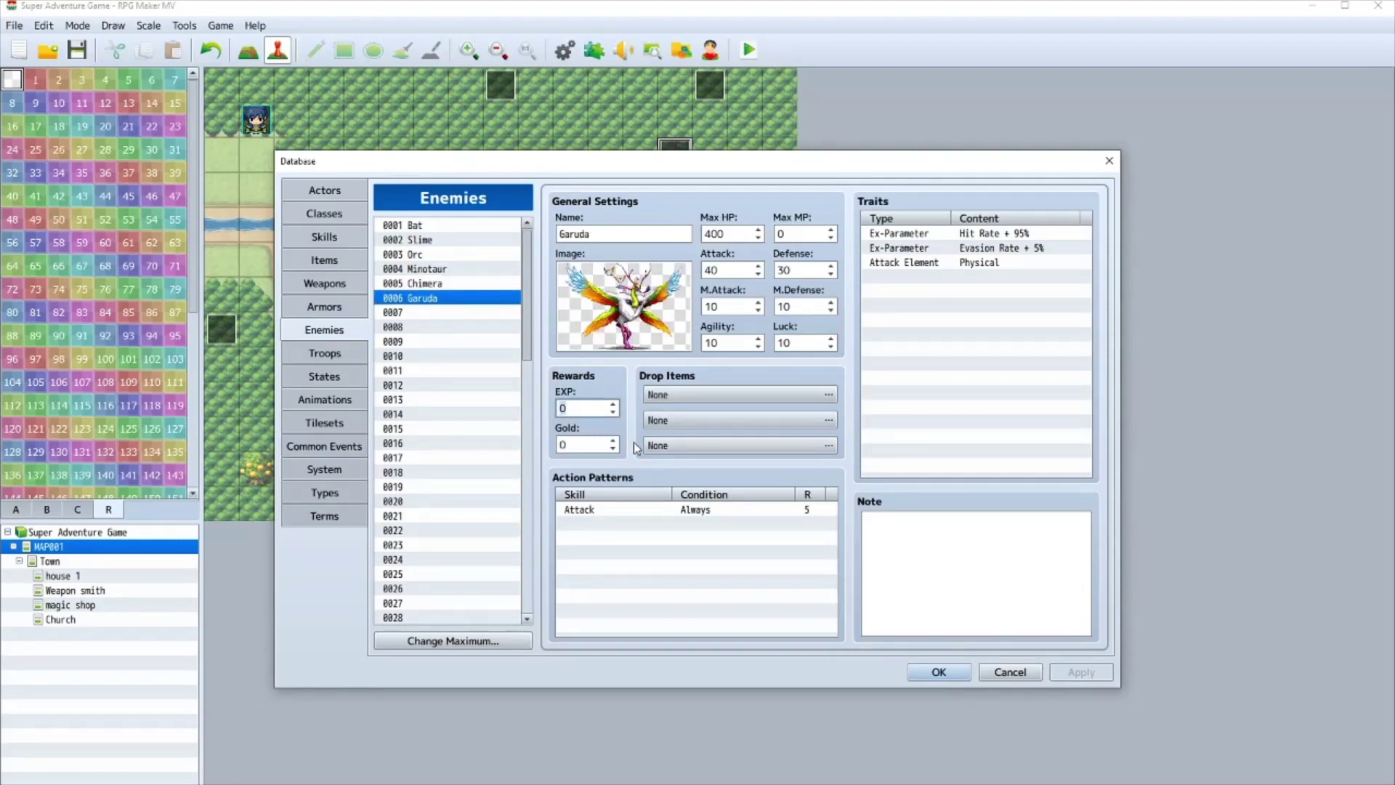
type("300")
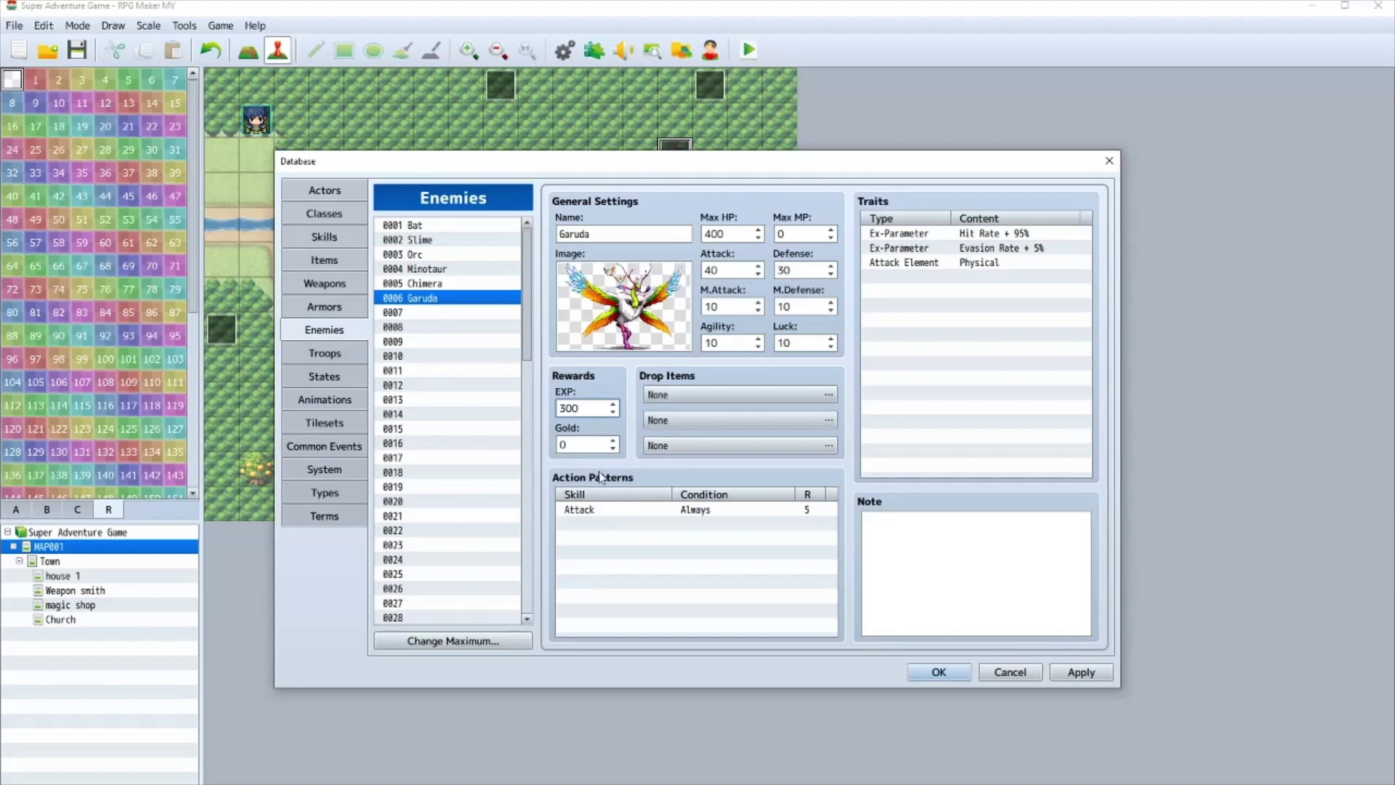
left_click(581, 445)
key("BackSpace")
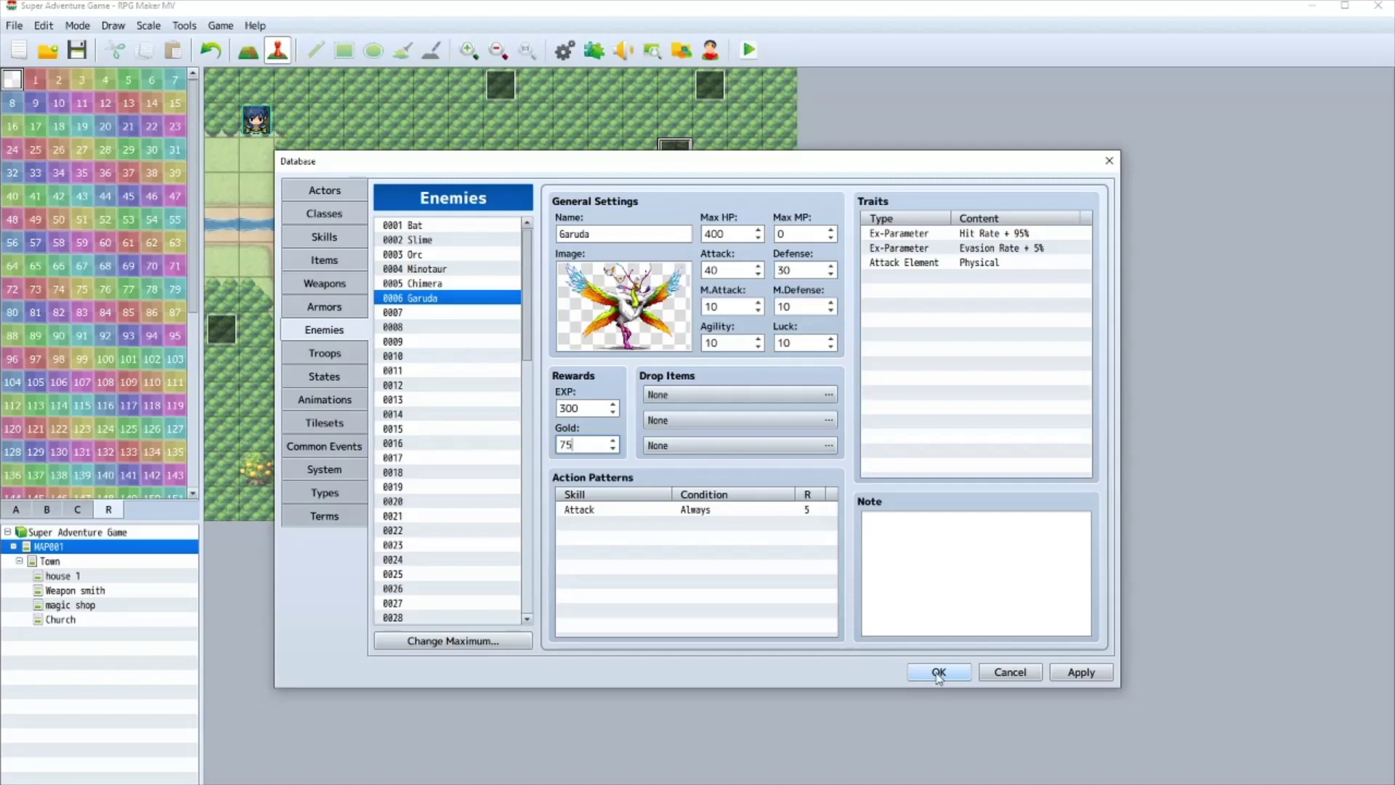
left_click(938, 673)
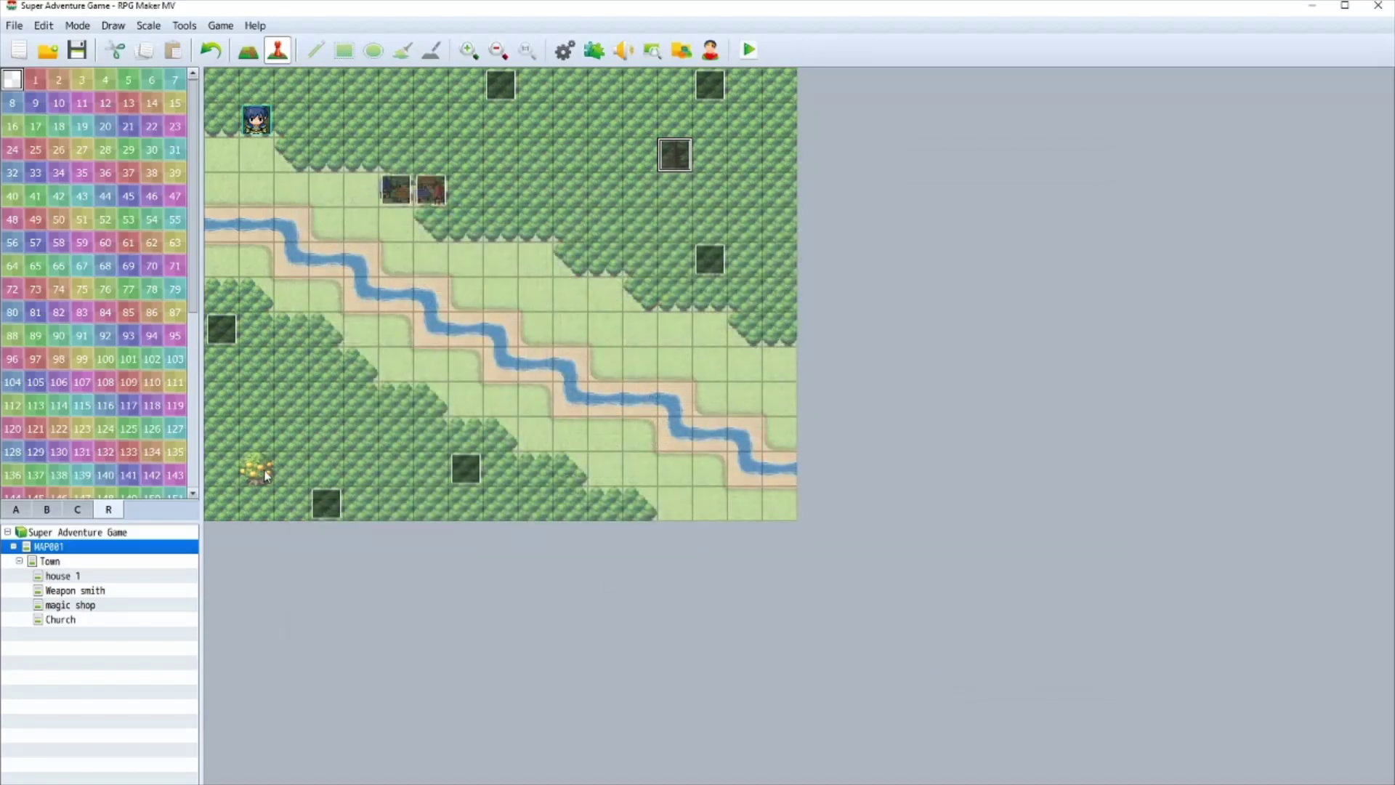
- Create an event on the golden tree tile that shows the text "Do you to approach the fruit tree?"
double_click(265, 473)
double_click(637, 273)
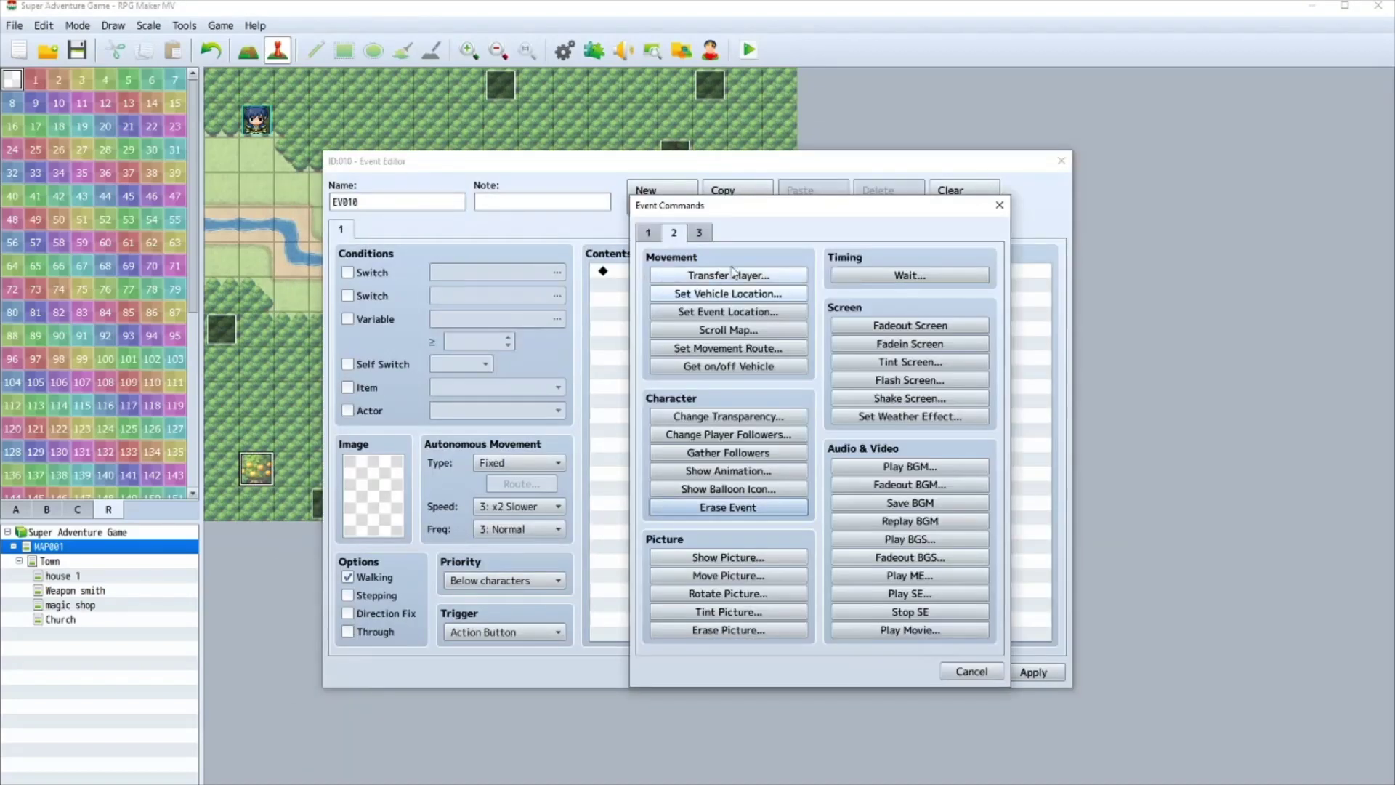
left_click(648, 232)
left_click(728, 276)
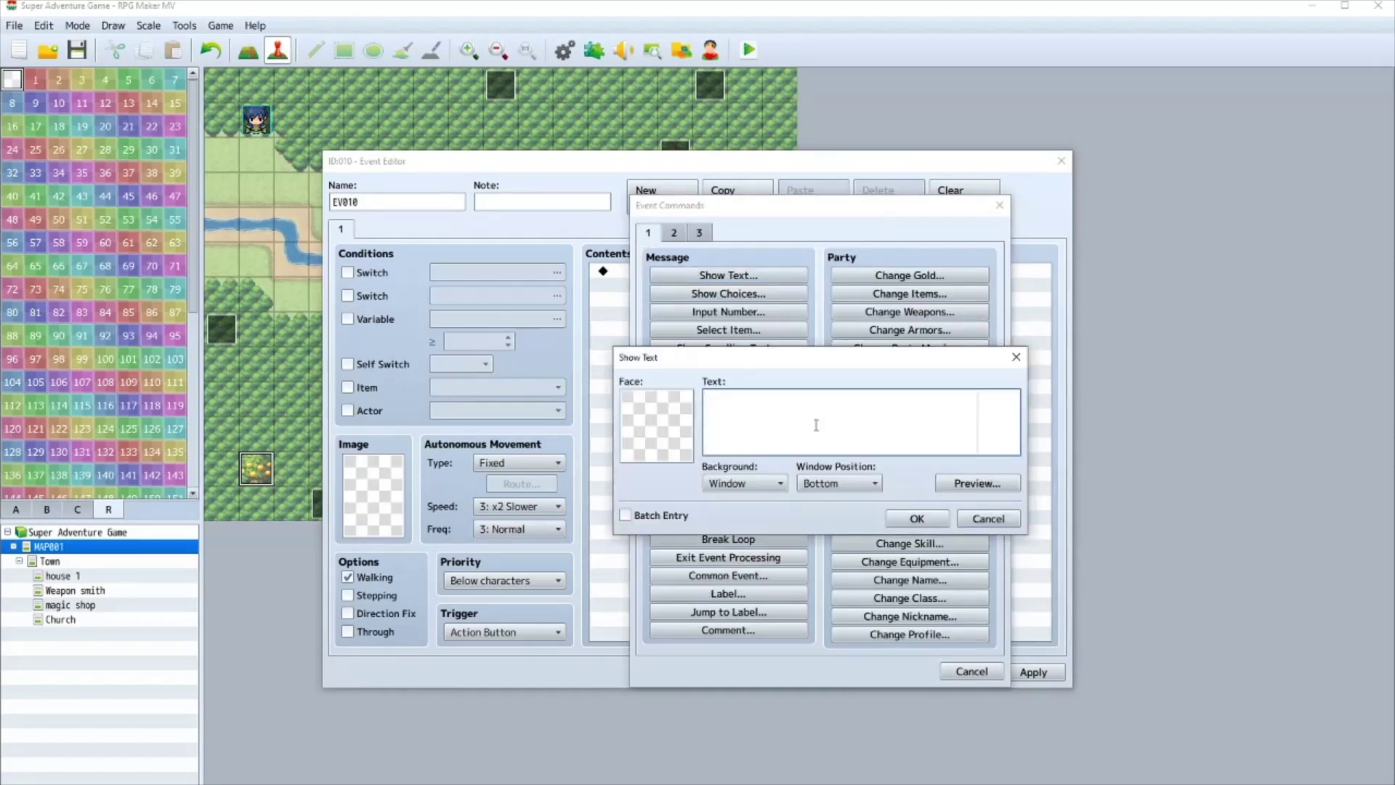
mouse_move(802, 420)
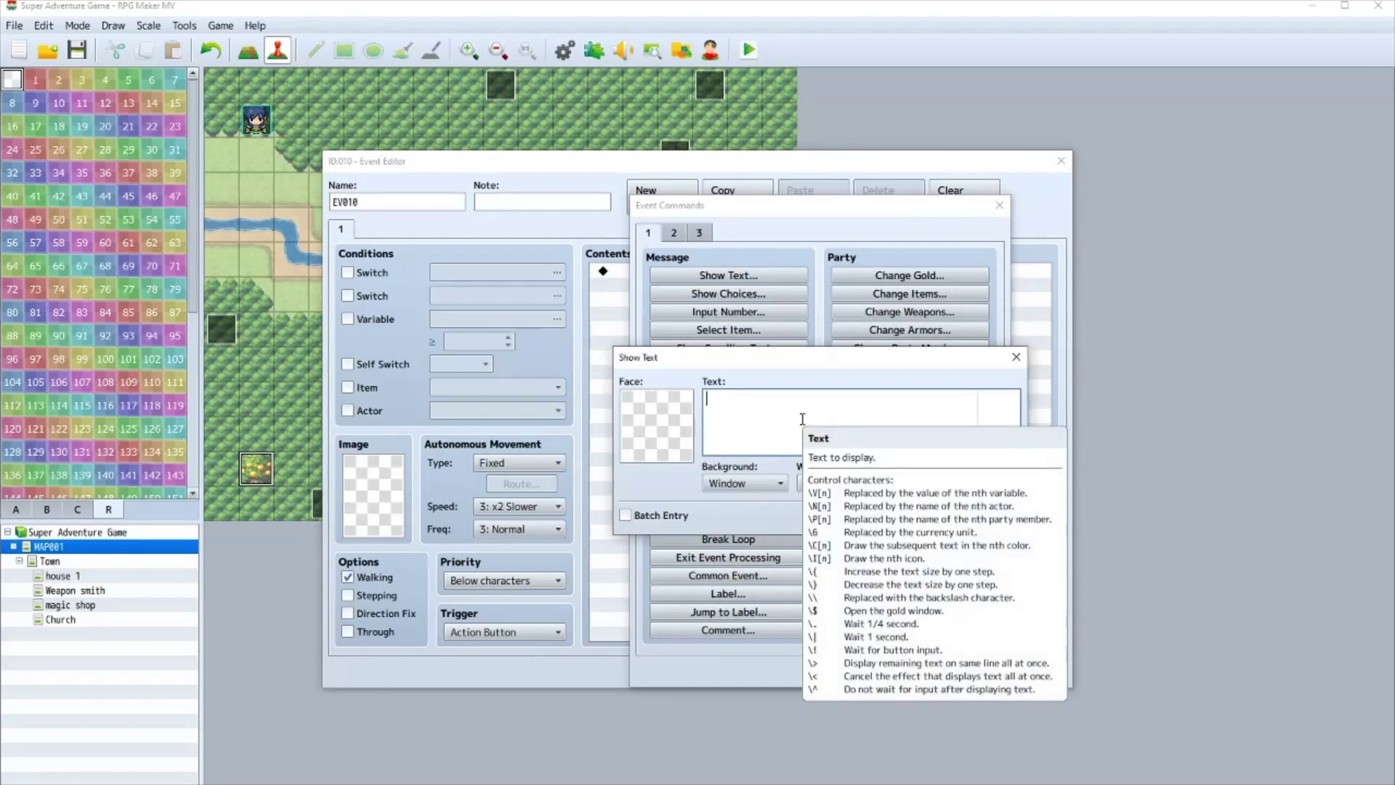
type("Do you to approac")
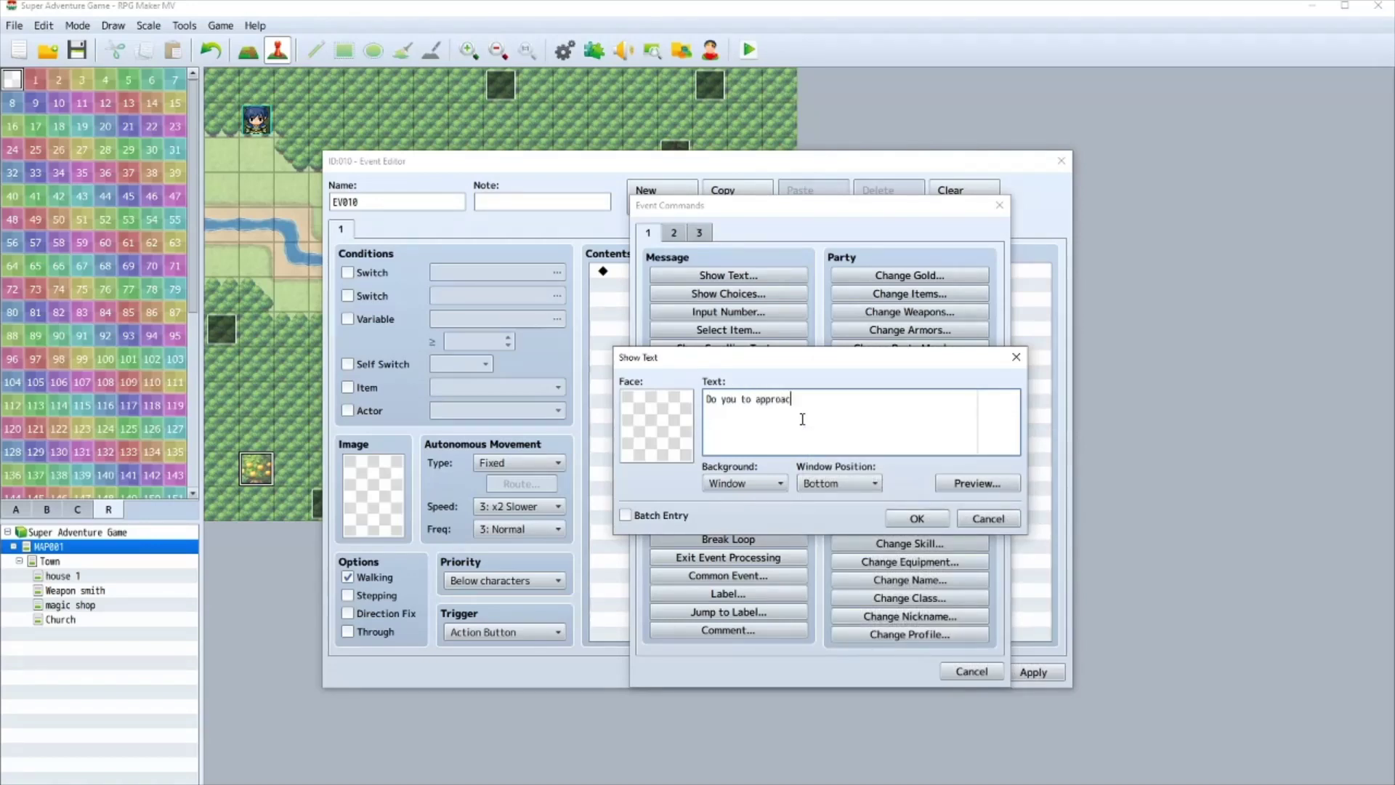
type(" the fruit tree?")
left_click(917, 518)
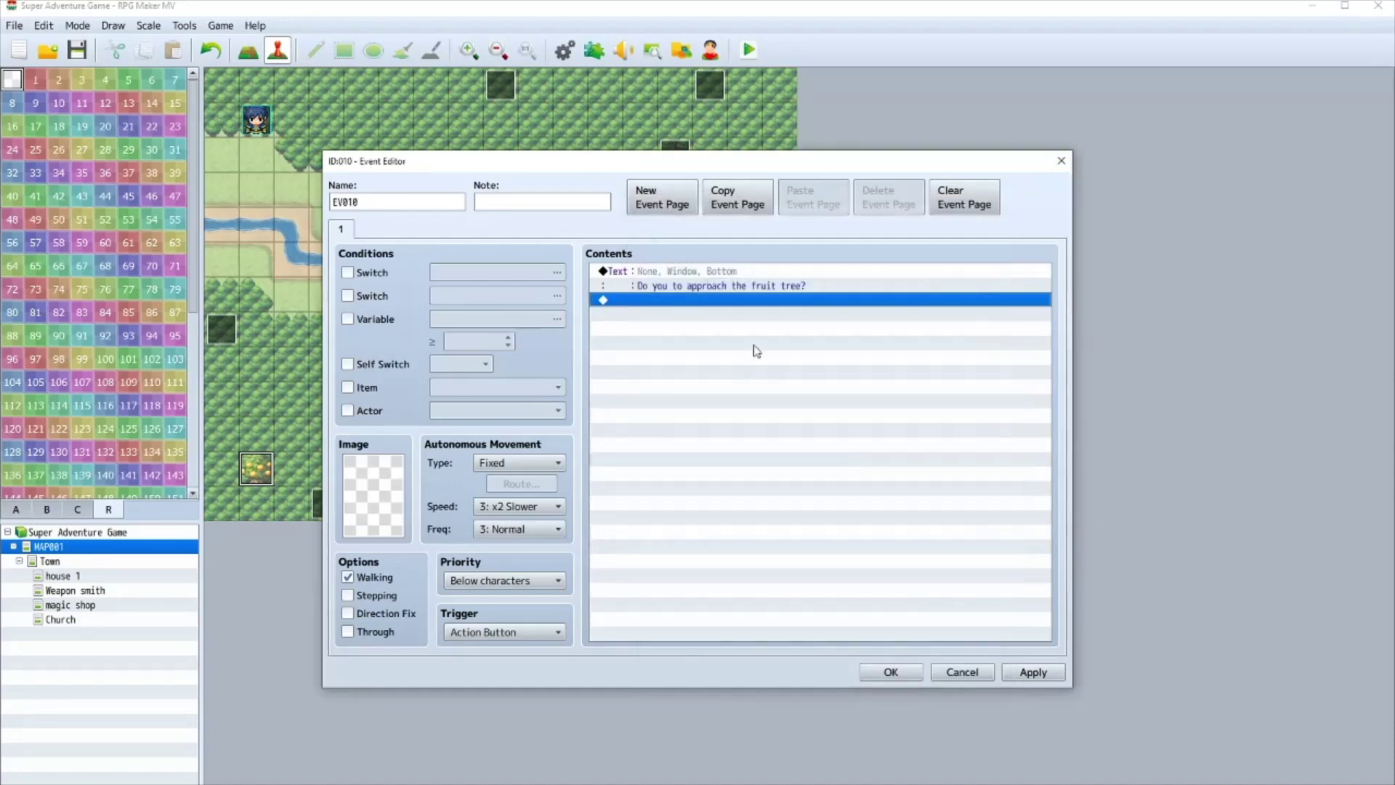
- Add a Show Choices command with Yes and No below the fruit tree question
left_click(719, 288)
double_click(721, 300)
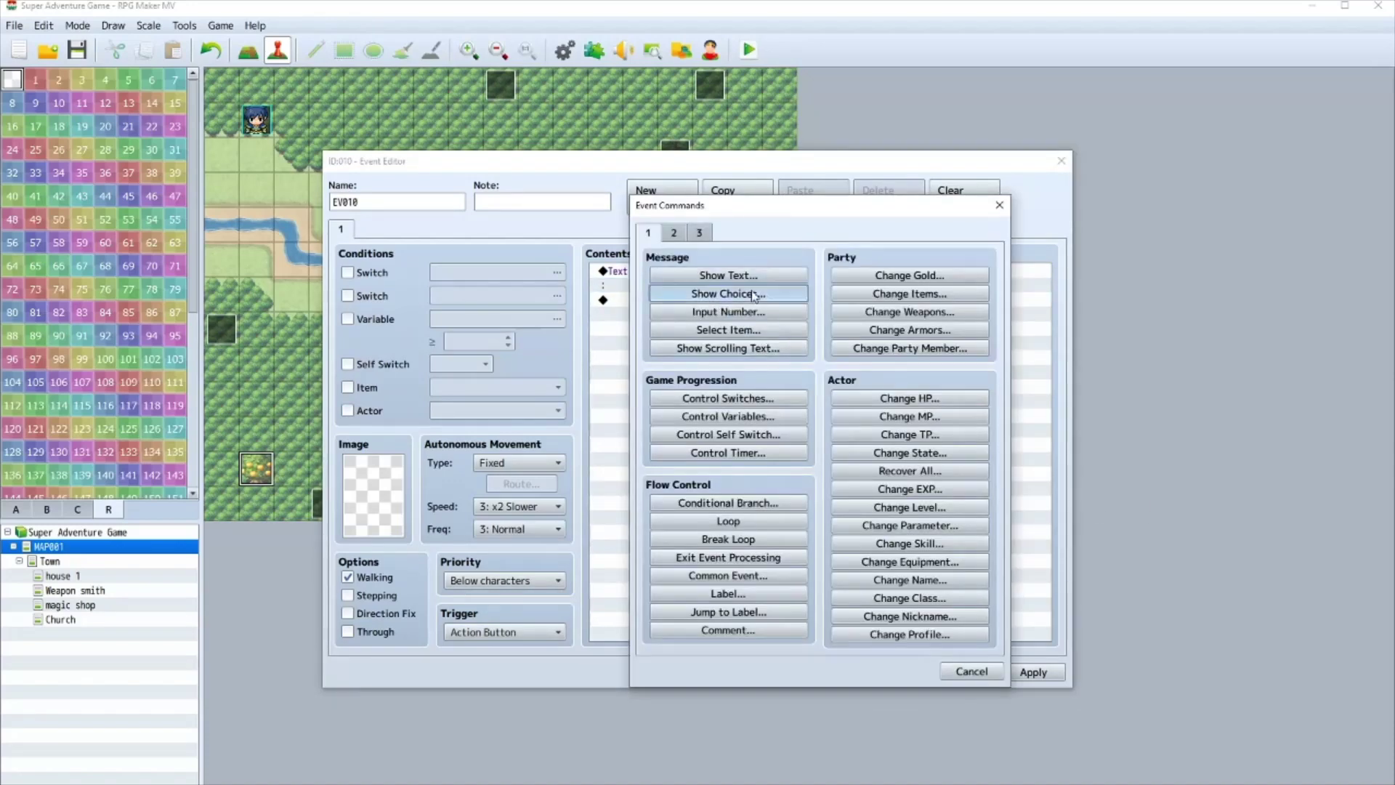
left_click(770, 294)
left_click(853, 534)
- Add the text "*You pick a fruit from the tree*" and "A bird like creature rushes over in the distance*" to the Yes branch
double_click(686, 329)
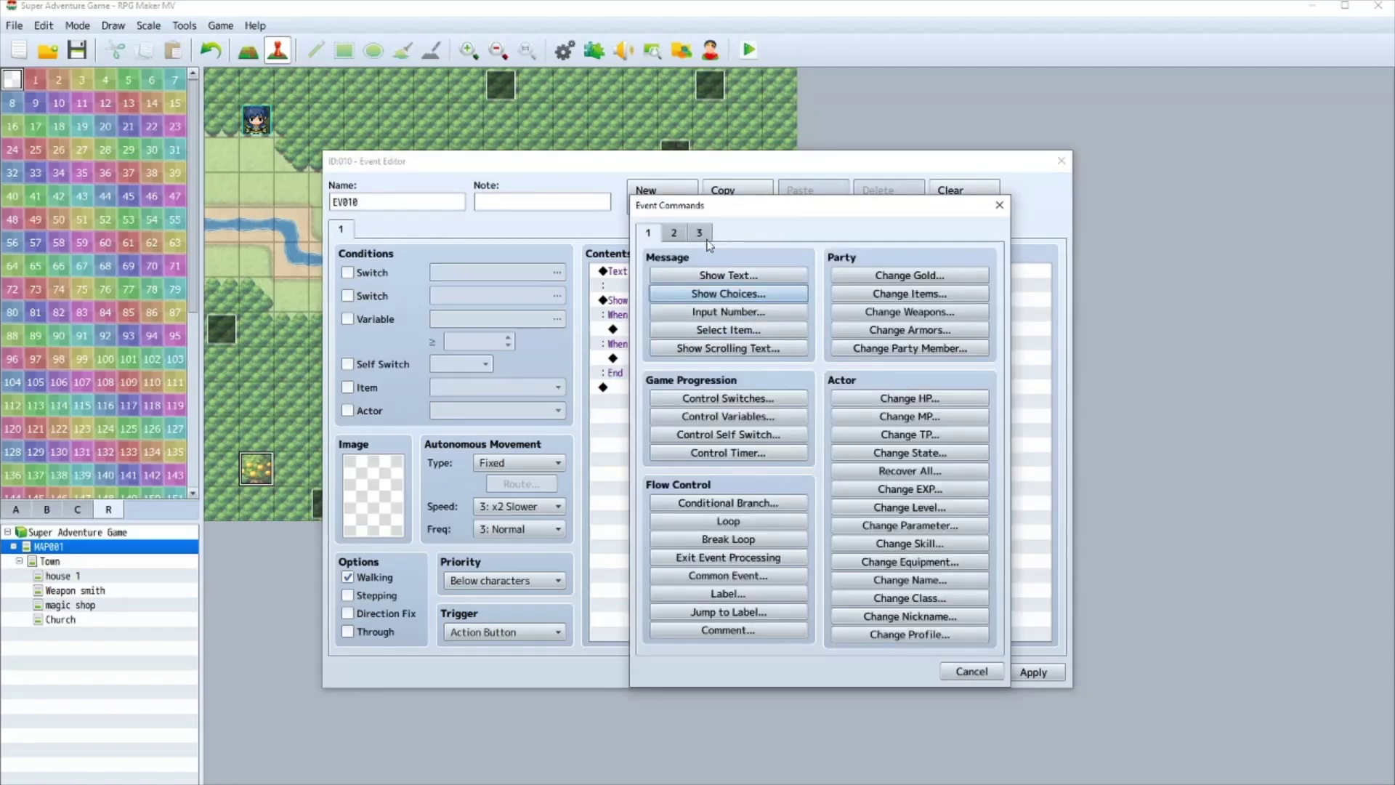
left_click(740, 277)
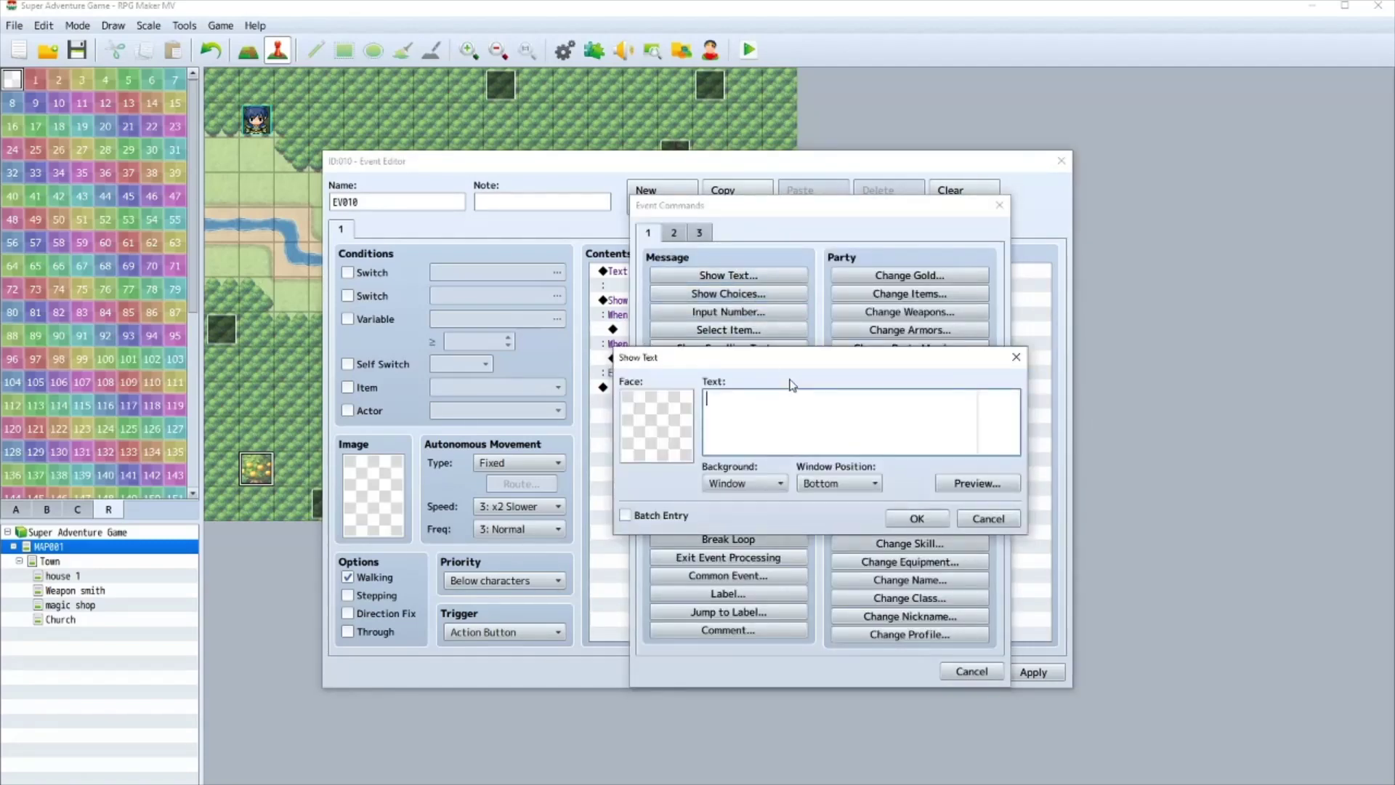
type("*You p")
type("ick a fruit")
type(" from the tre")
type("ike creat")
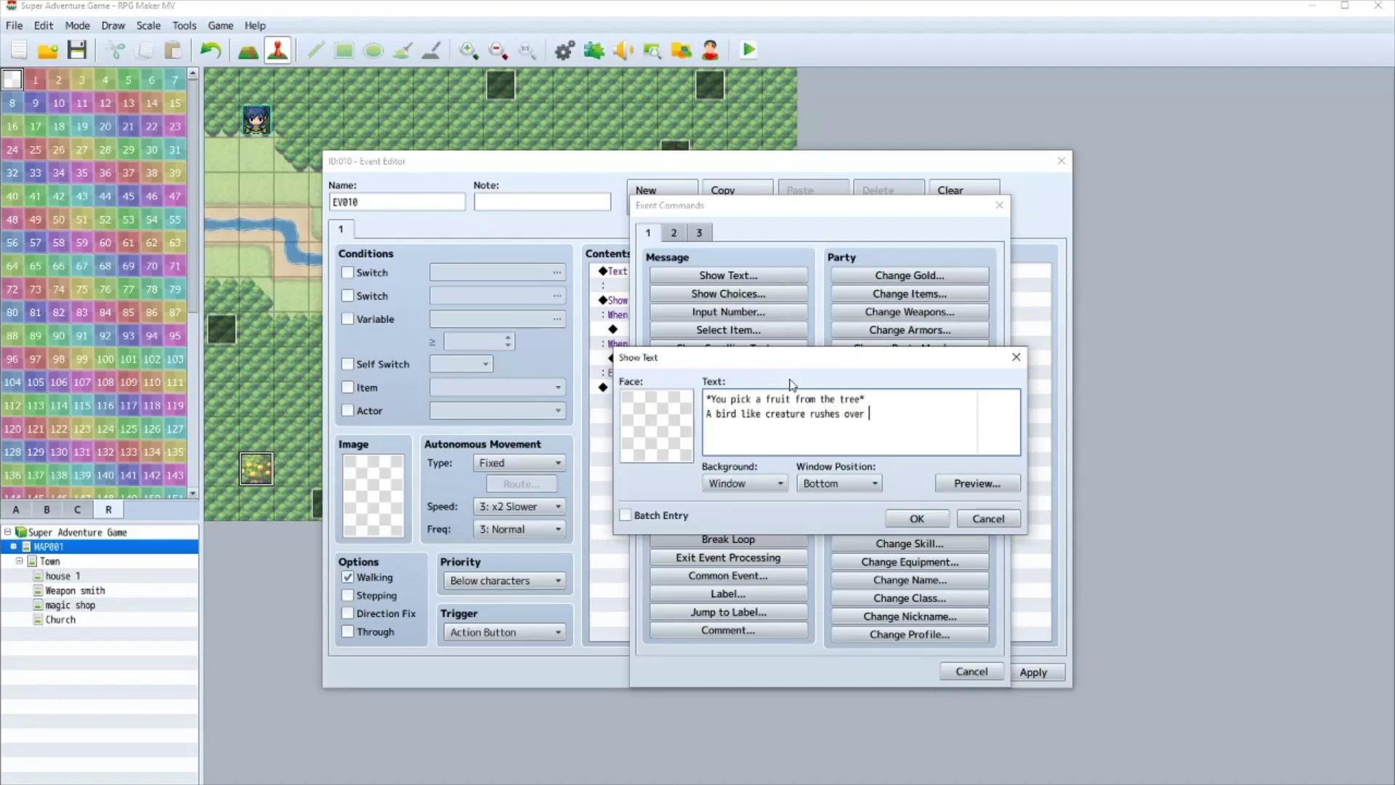
type("in the distance*")
left_click(911, 518)
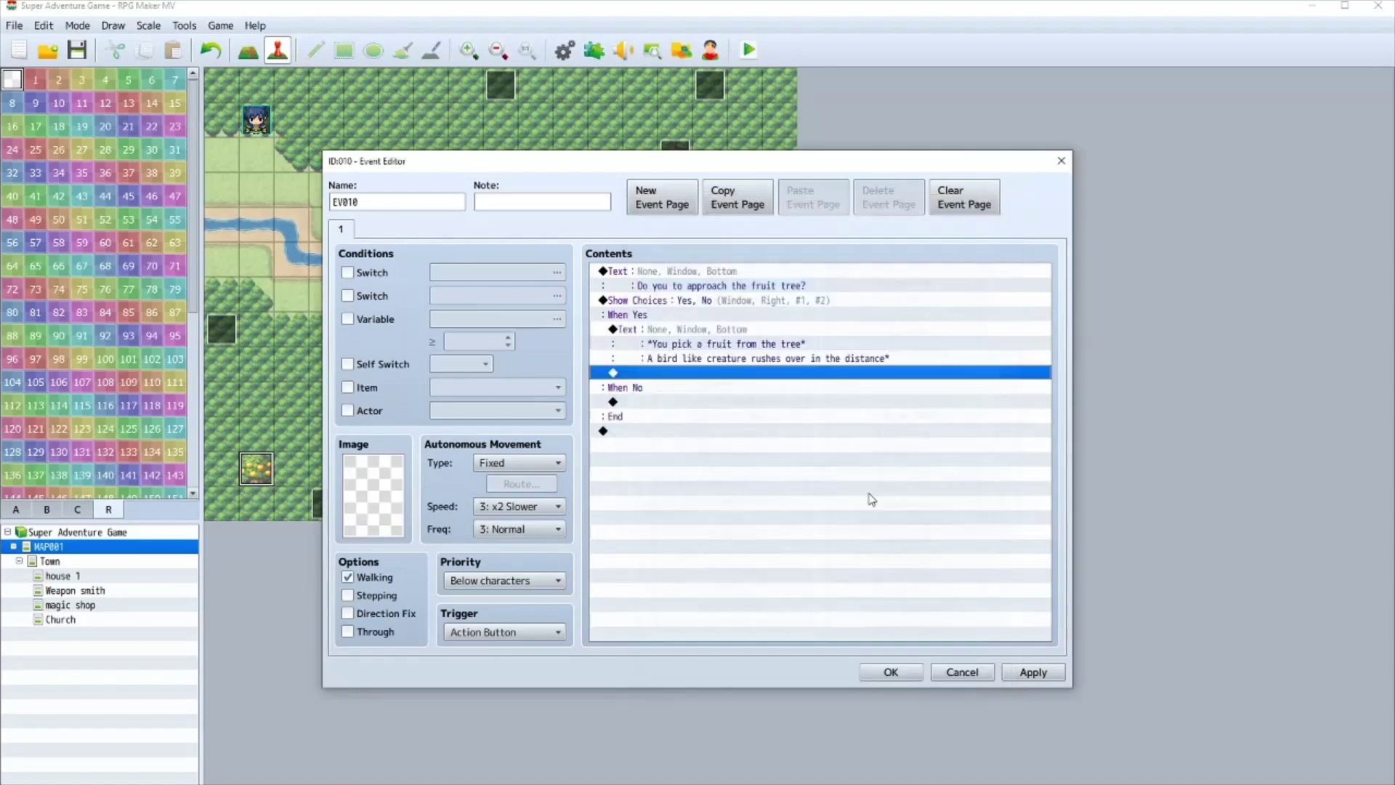
double_click(655, 375)
left_click(699, 232)
left_click(719, 276)
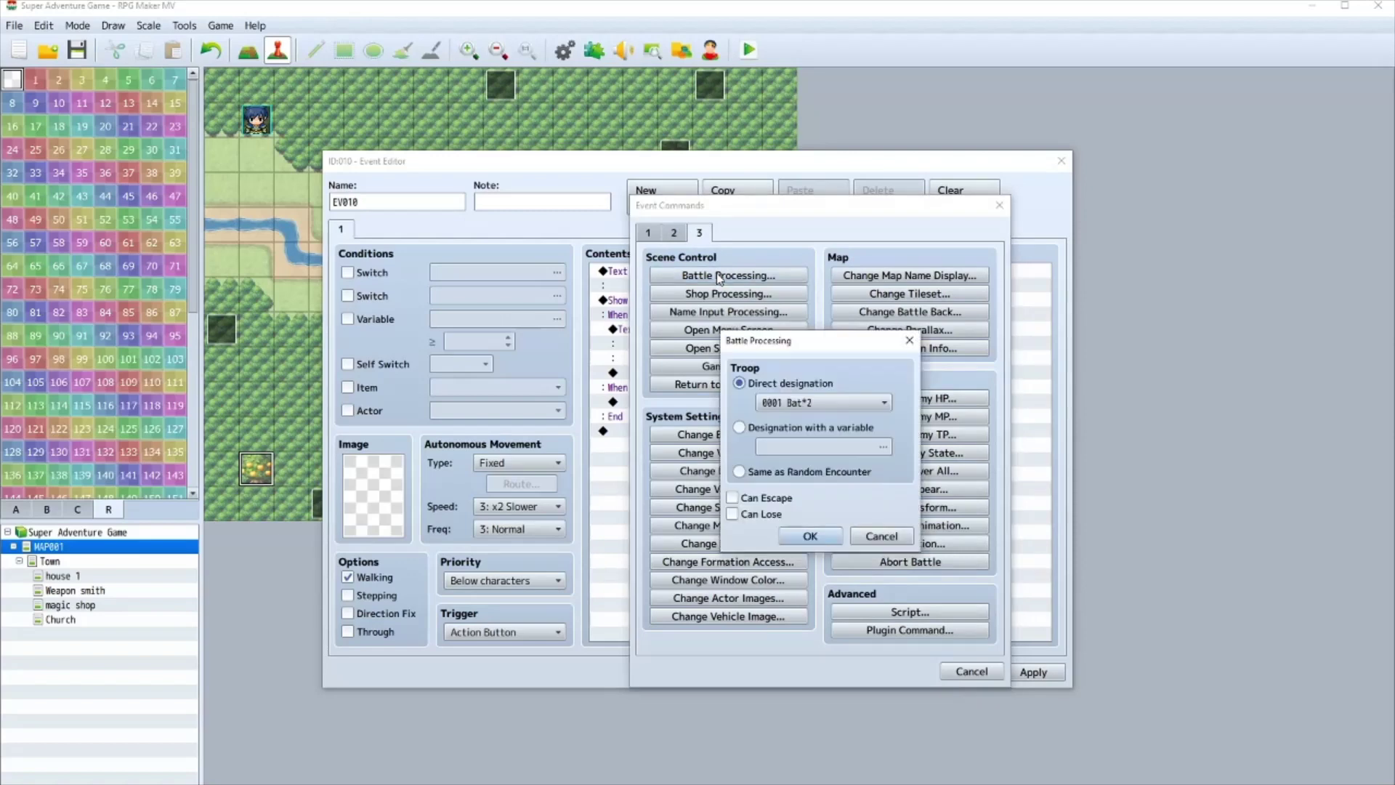
left_click(909, 340)
left_click(999, 205)
- Keep the changes to the golden tree event and return to the map
left_click(1060, 160)
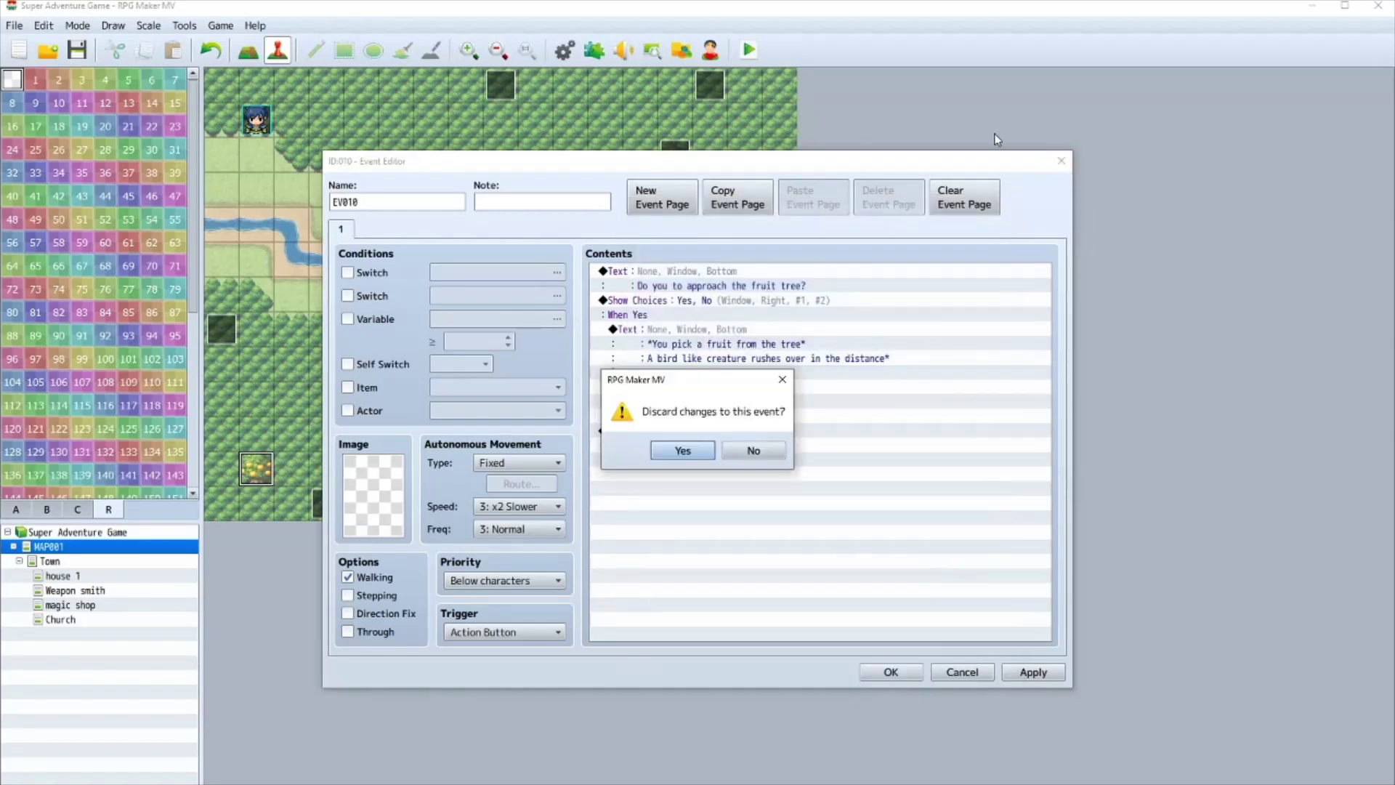
left_click(782, 379)
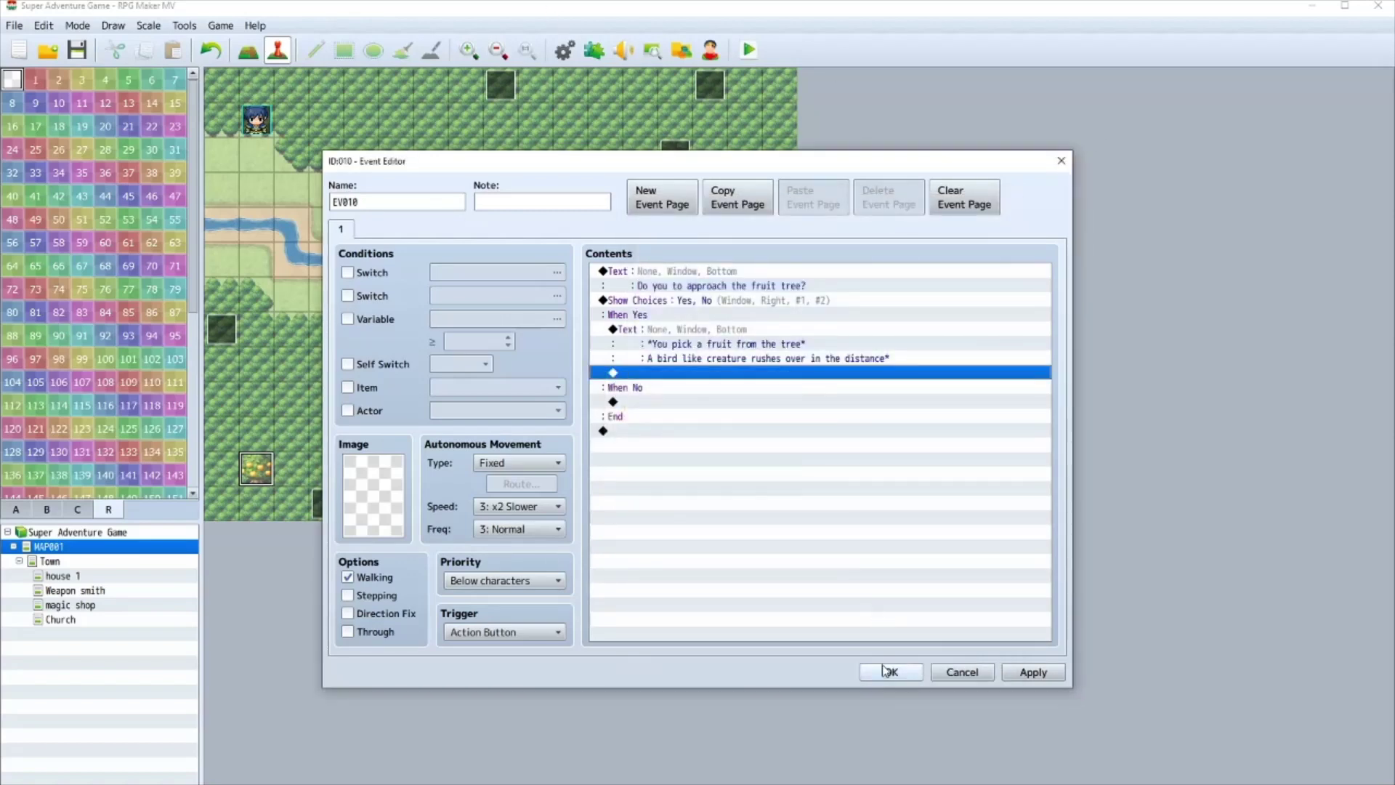
left_click(886, 670)
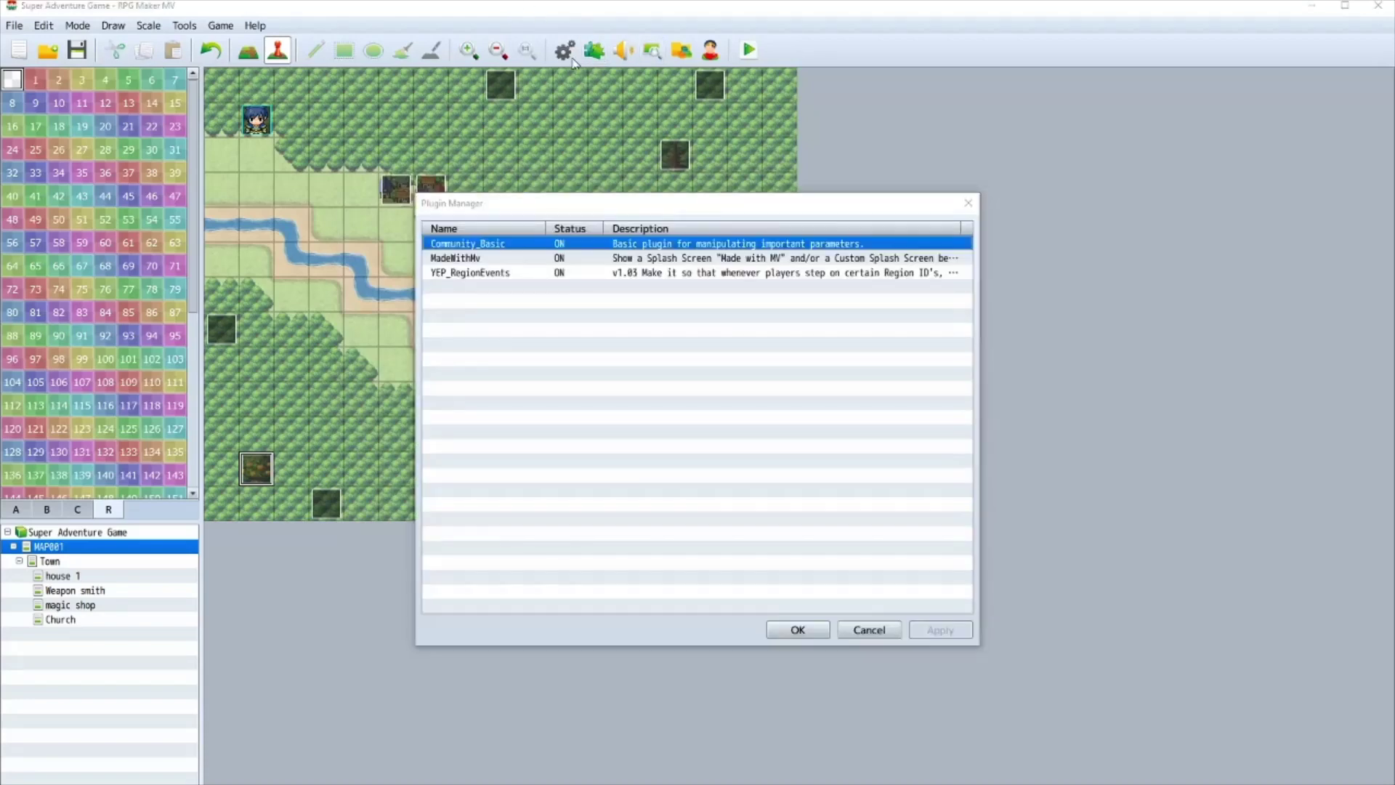
key("Escape")
- Name the empty troop 0006 "boss2" in the database
left_click(567, 52)
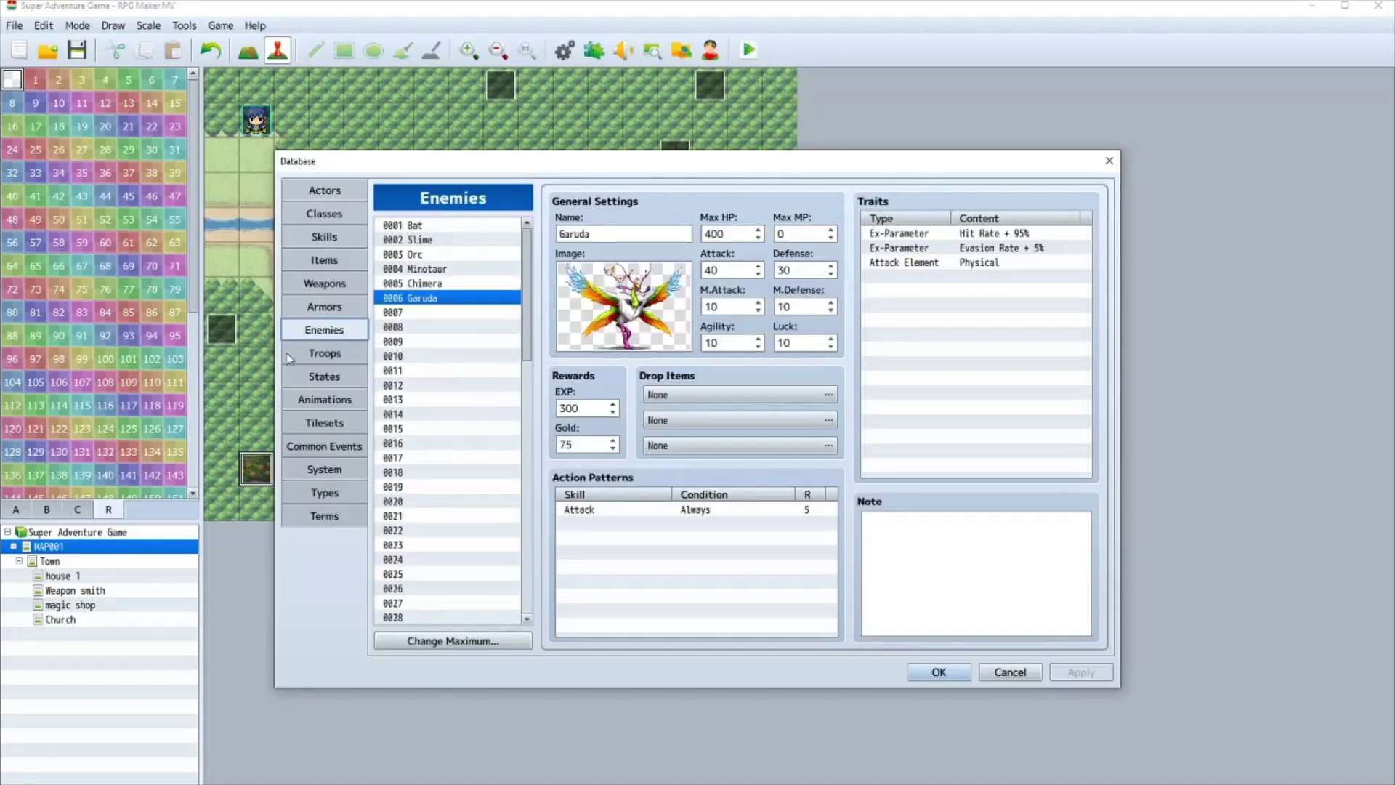
left_click(325, 353)
left_click(428, 298)
left_click(599, 231)
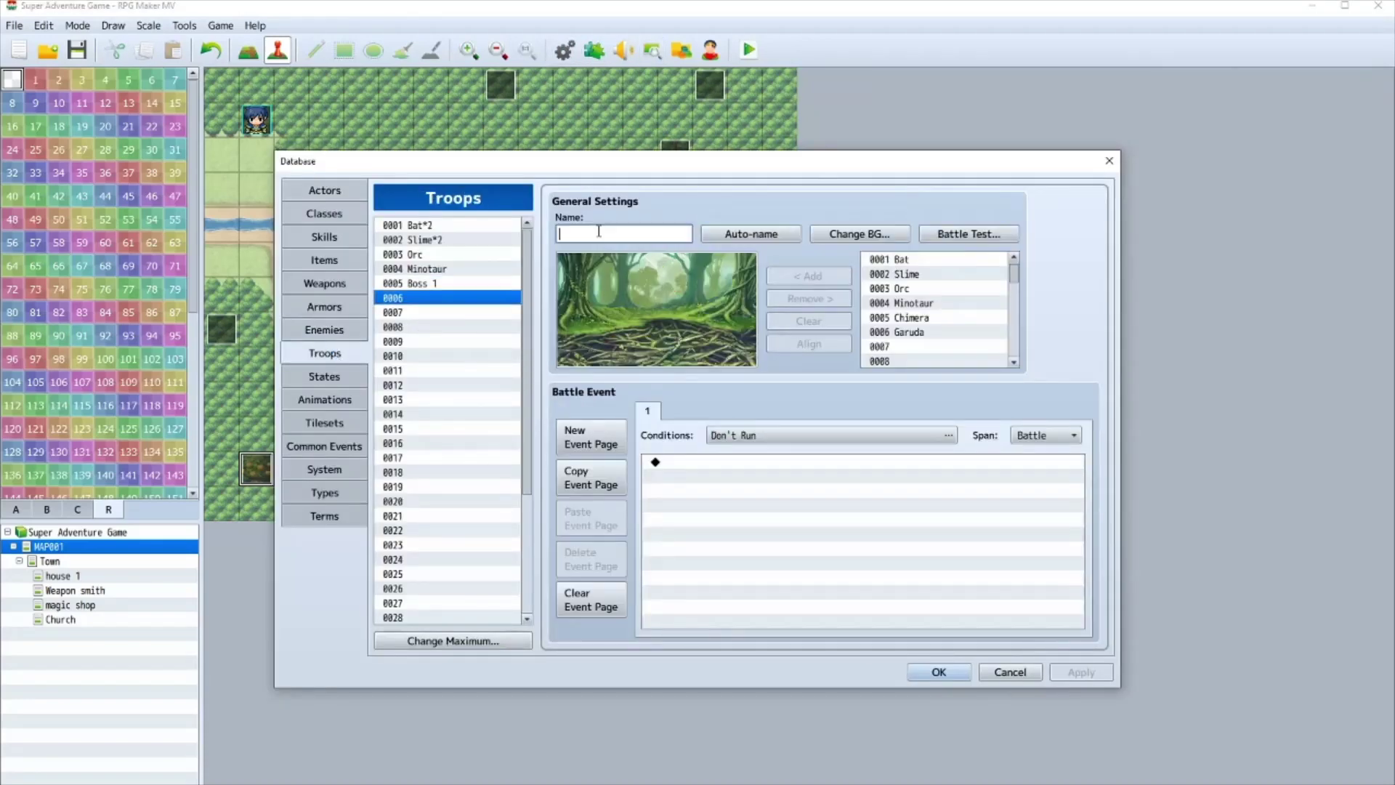
type("boss2")
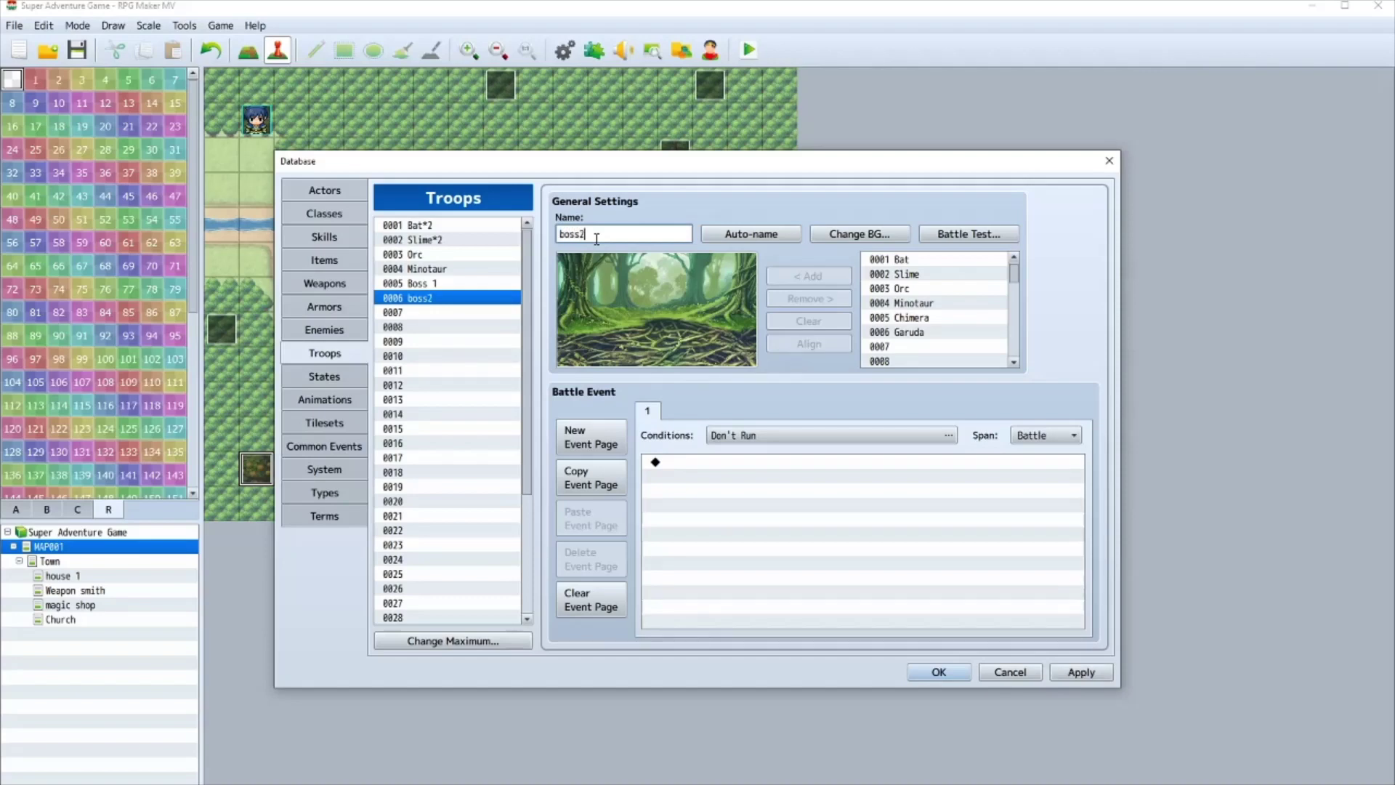
- Compare the upper battle background images for the boss2 troop and settle on Forest over the GrassMaze ground
left_click(859, 234)
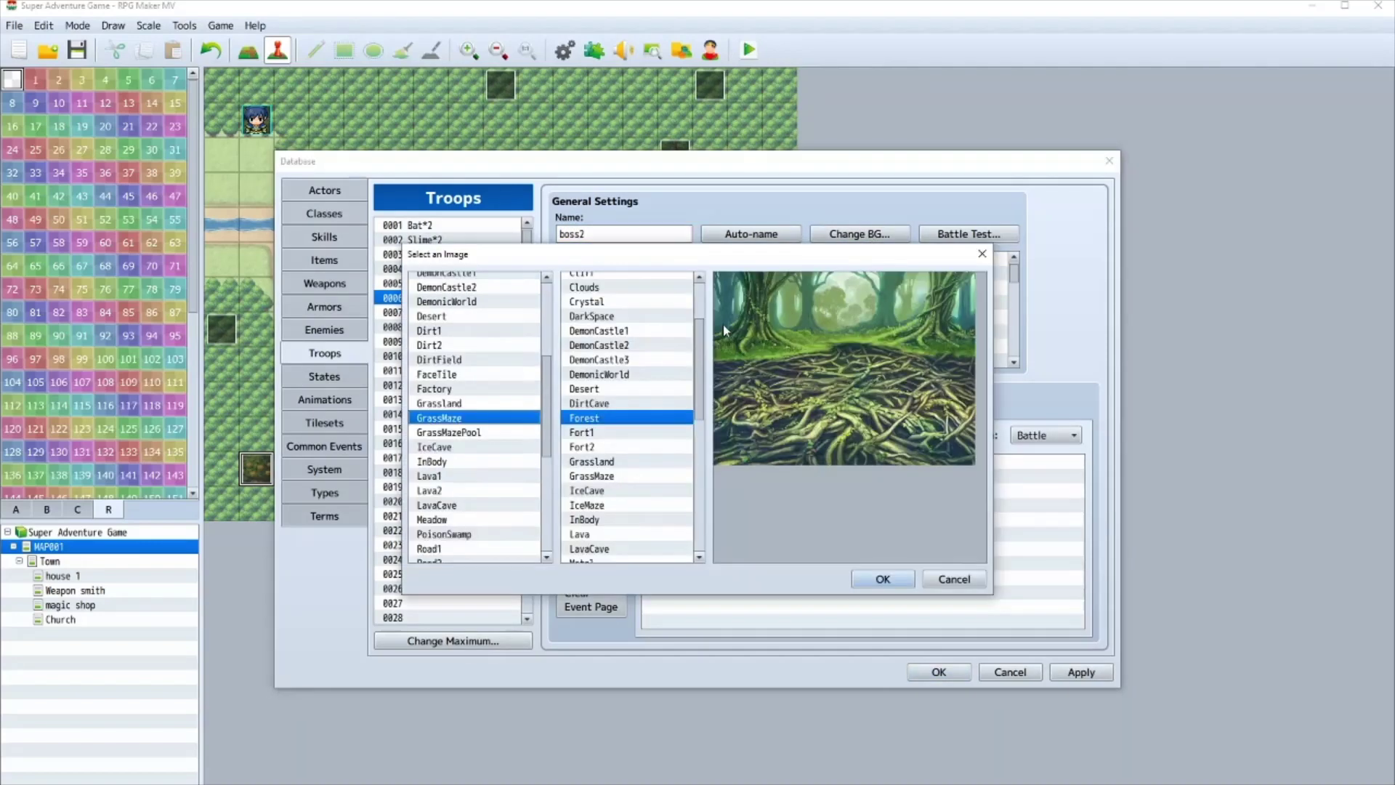
left_click(578, 403)
left_click(592, 390)
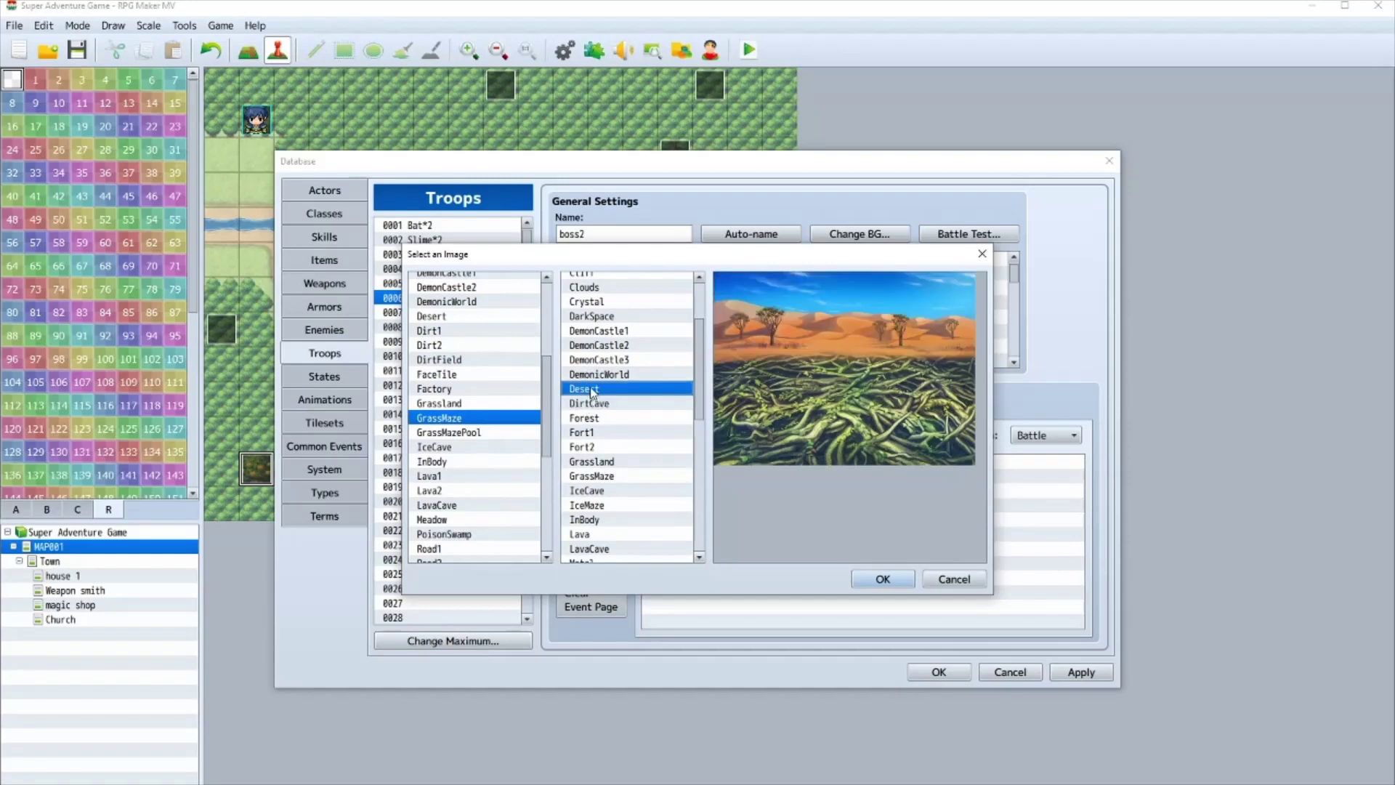
left_click(597, 345)
left_click(595, 420)
left_click(595, 430)
left_click(605, 417)
left_click(626, 315)
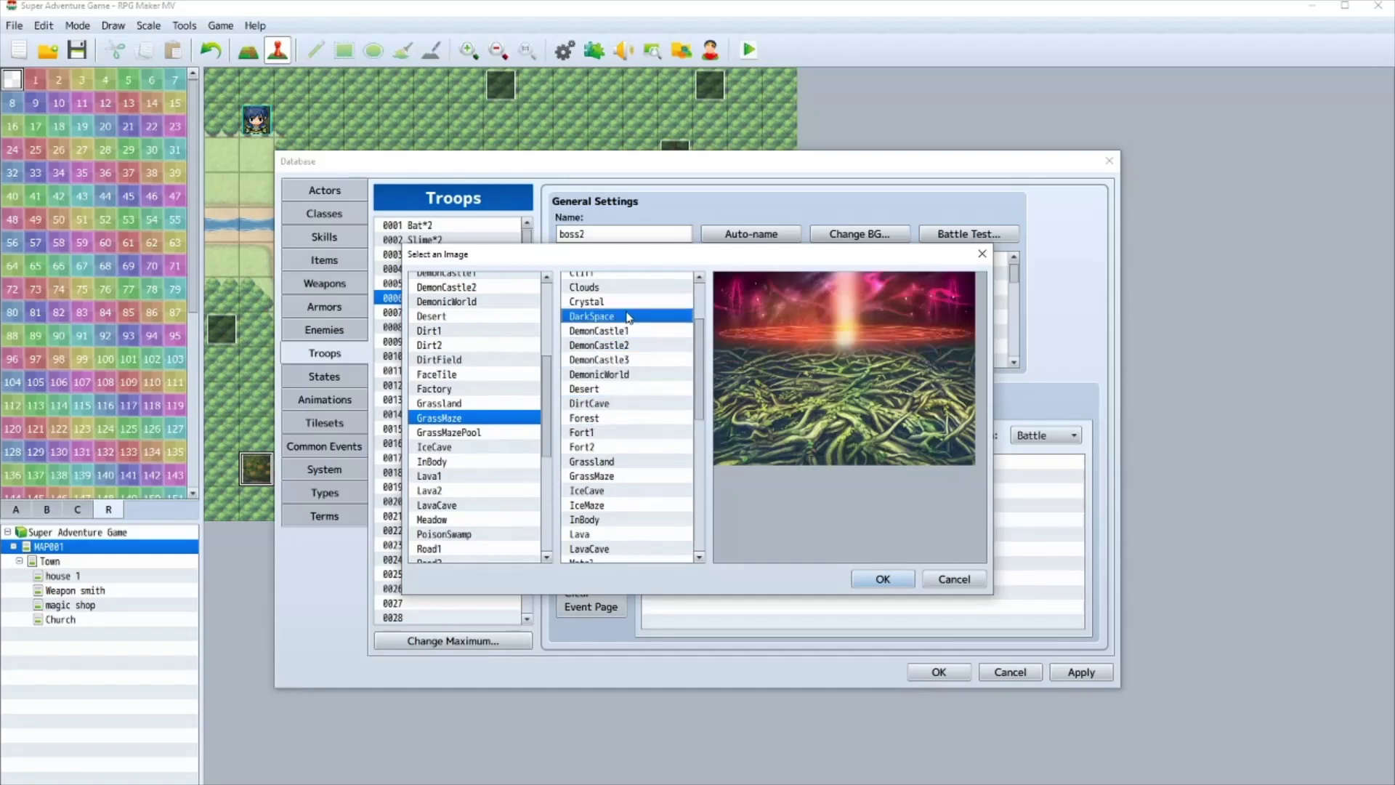
left_click(625, 302)
scroll(621, 330, "up", 3)
left_click(608, 297)
left_click(612, 311)
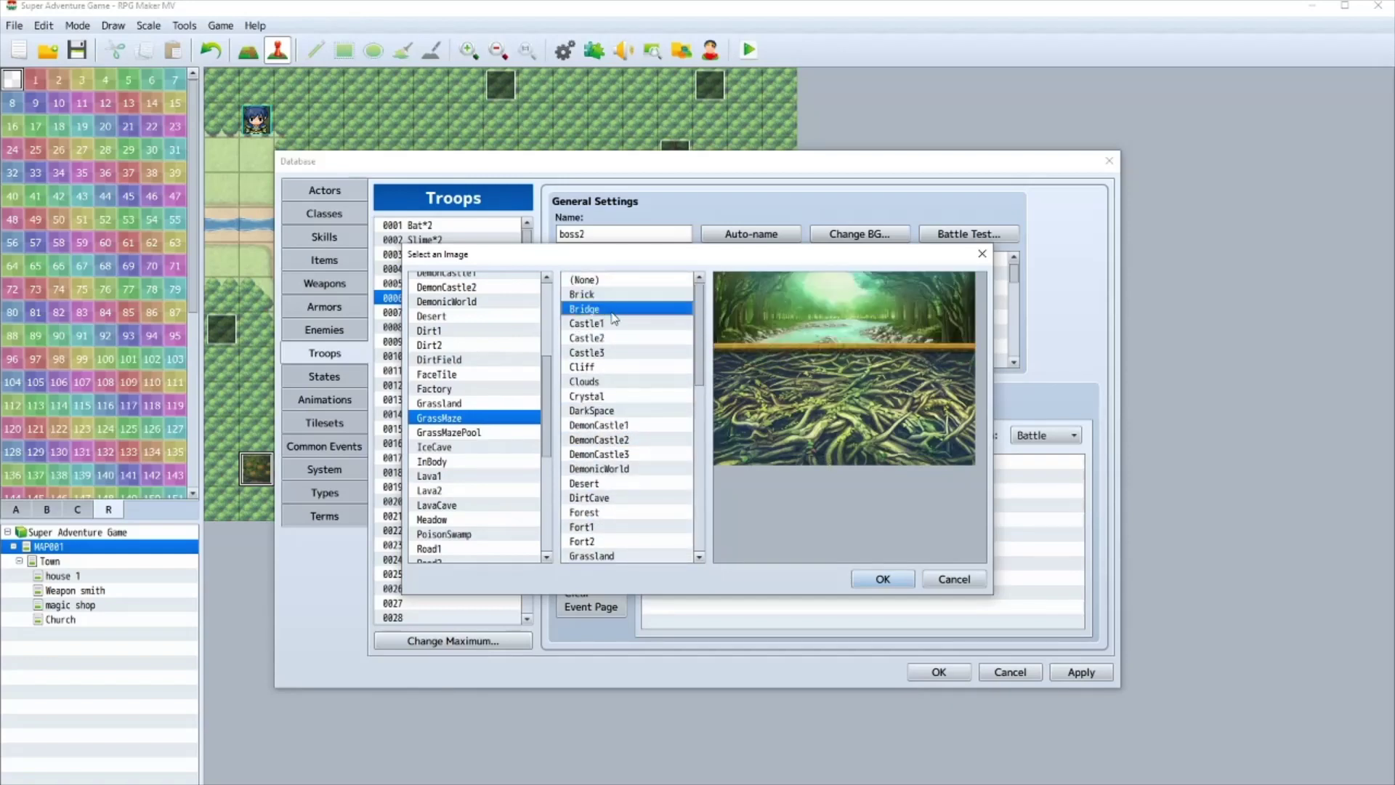
left_click(608, 323)
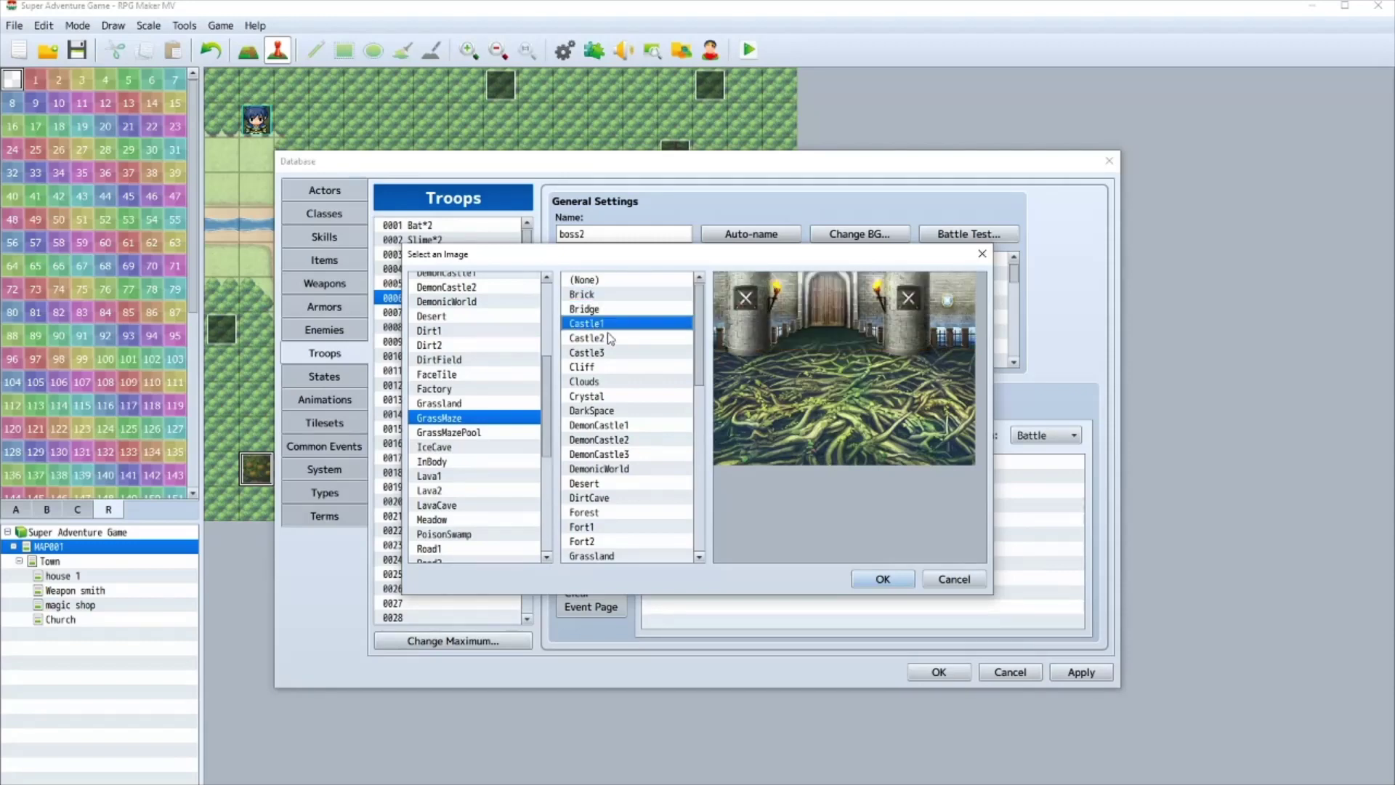
left_click(609, 382)
left_click(612, 325)
scroll(622, 378, "down", 1)
scroll(625, 383, "down", 3)
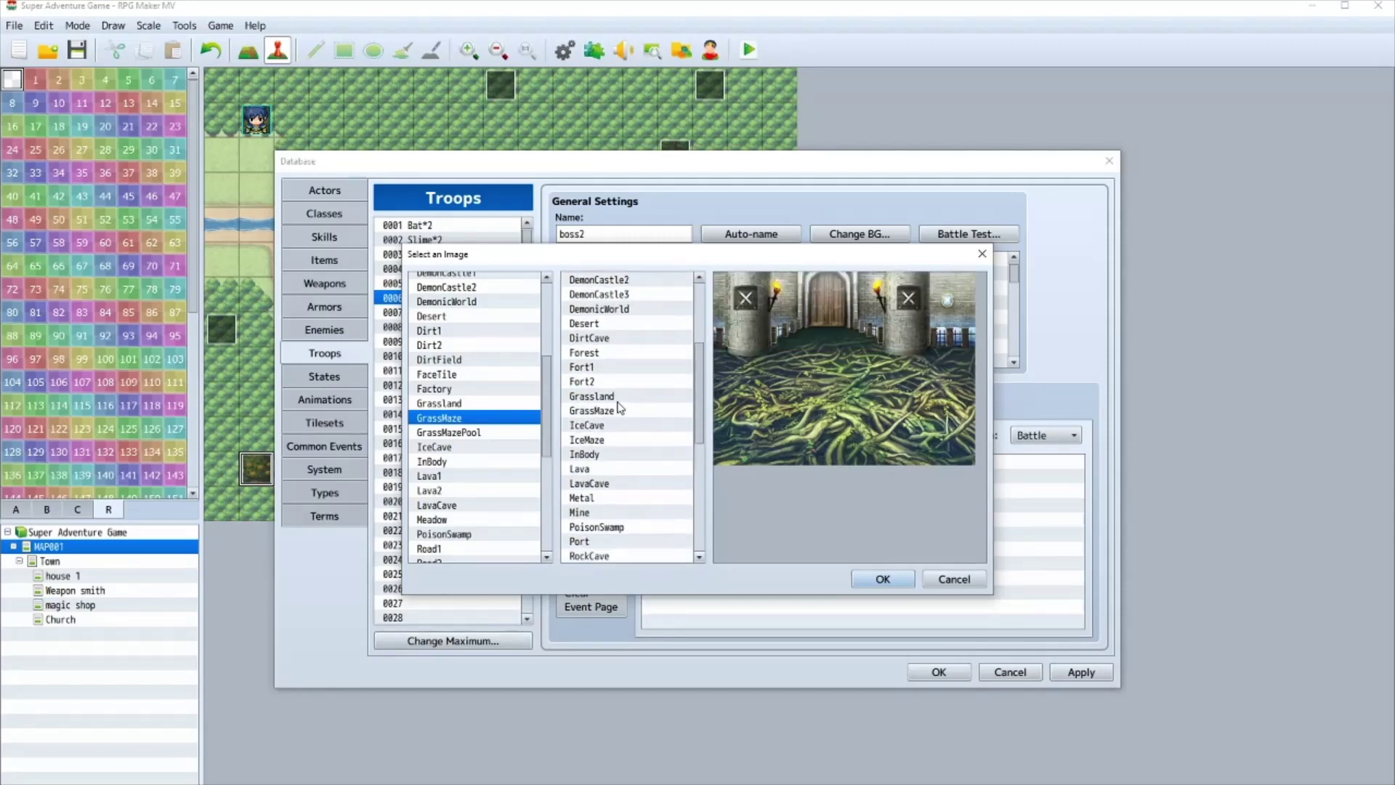
left_click(609, 411)
left_click(609, 440)
left_click(610, 412)
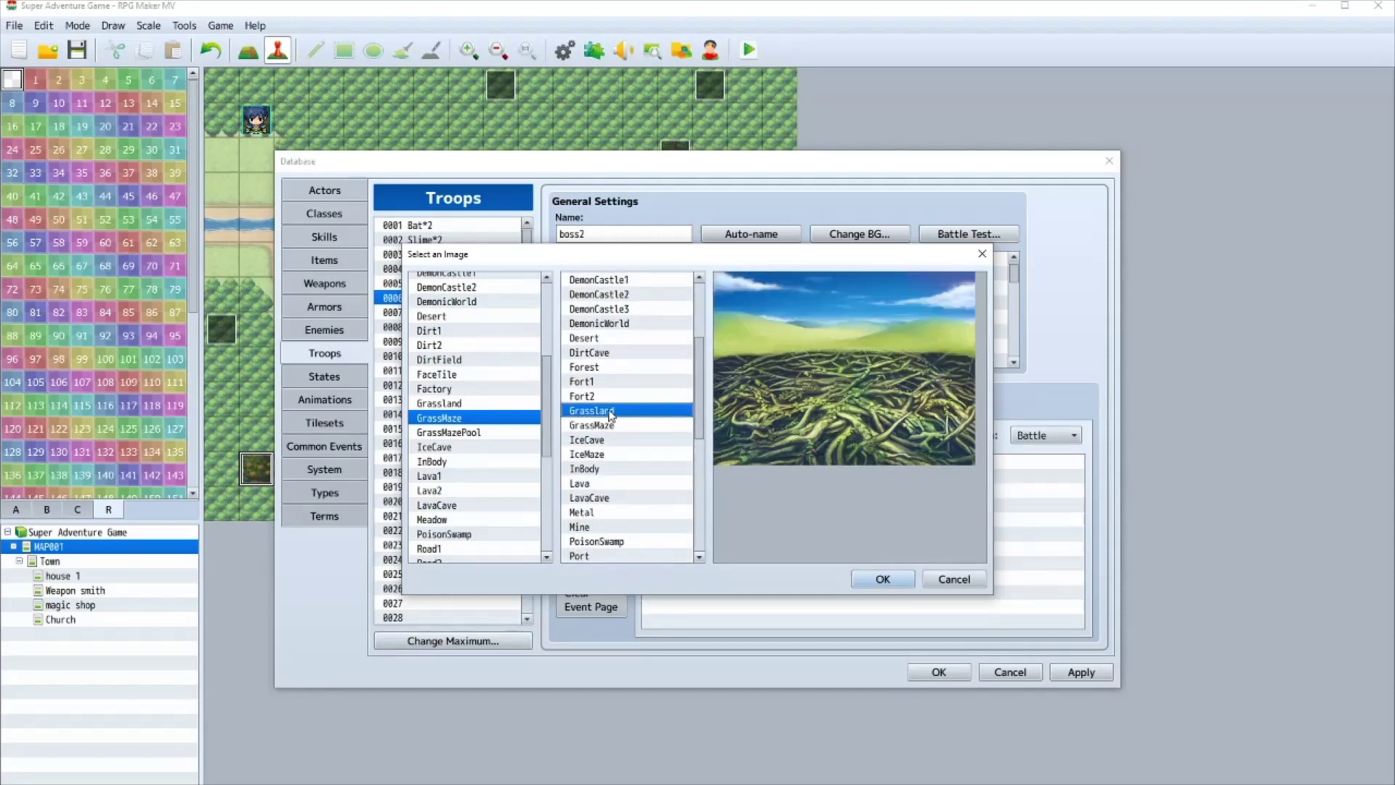
left_click(609, 440)
left_click(609, 469)
left_click(610, 483)
left_click(627, 527)
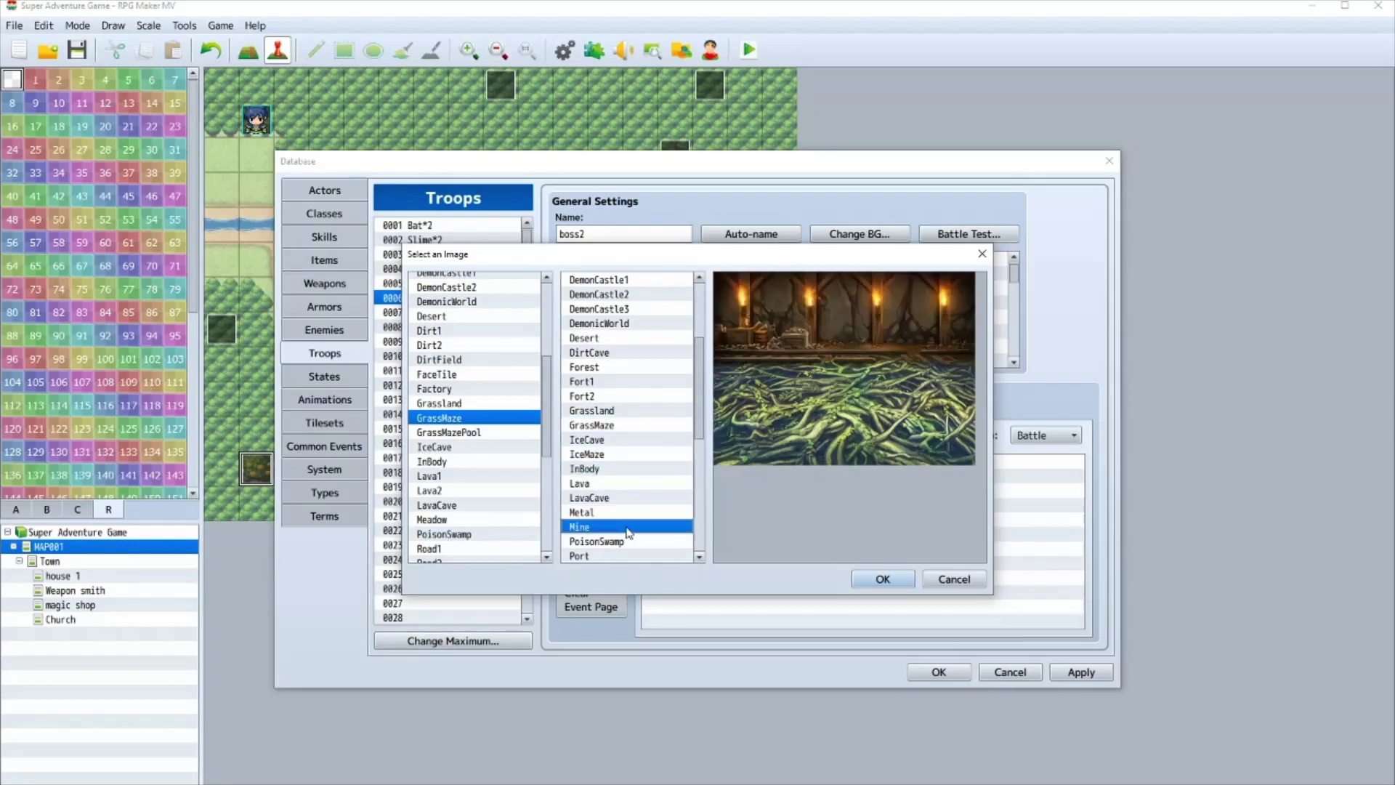
left_click(629, 542)
left_click(631, 556)
scroll(640, 545, "down", 2)
left_click(632, 513)
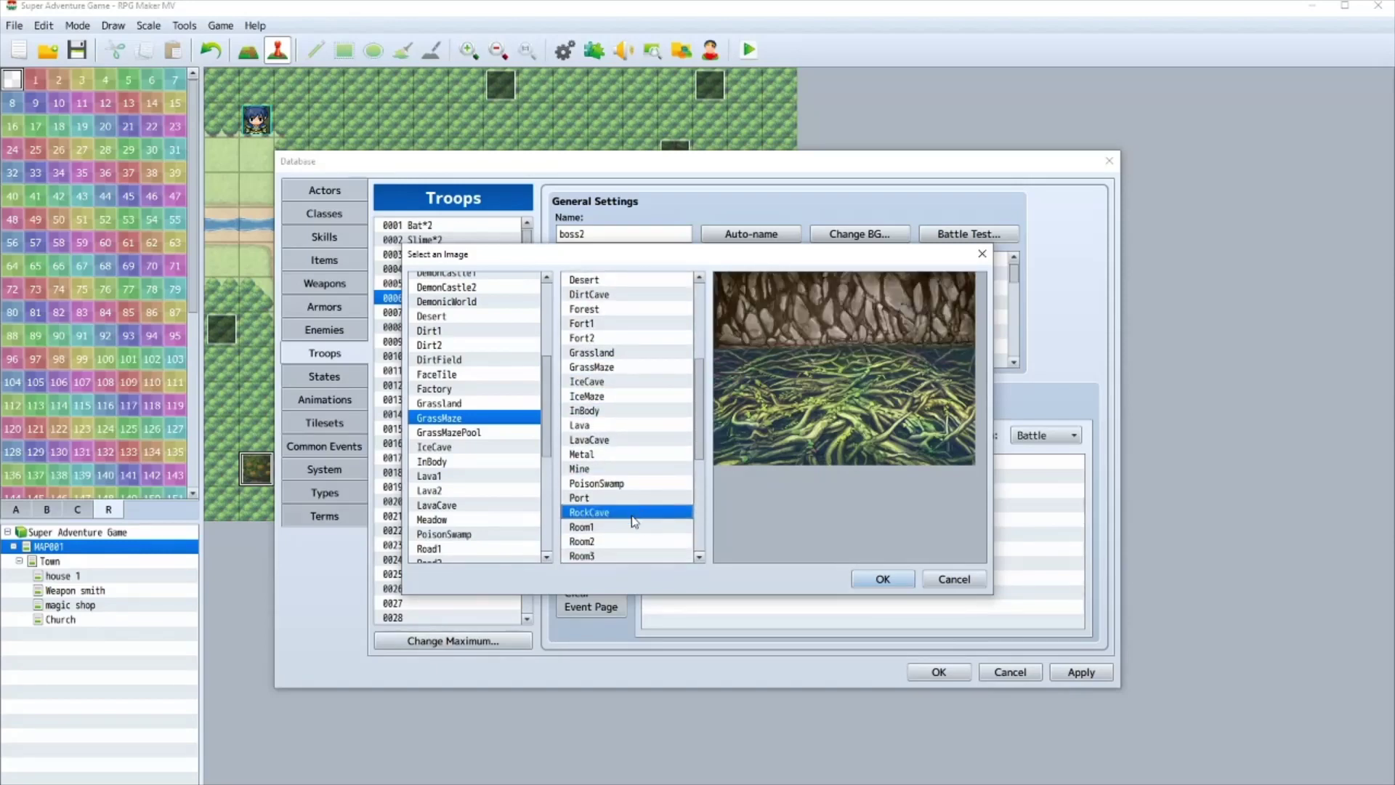
left_click(635, 526)
left_click(636, 541)
left_click(638, 556)
scroll(638, 556, "down", 3)
left_click(638, 545)
scroll(637, 538, "down", 1)
left_click(637, 515)
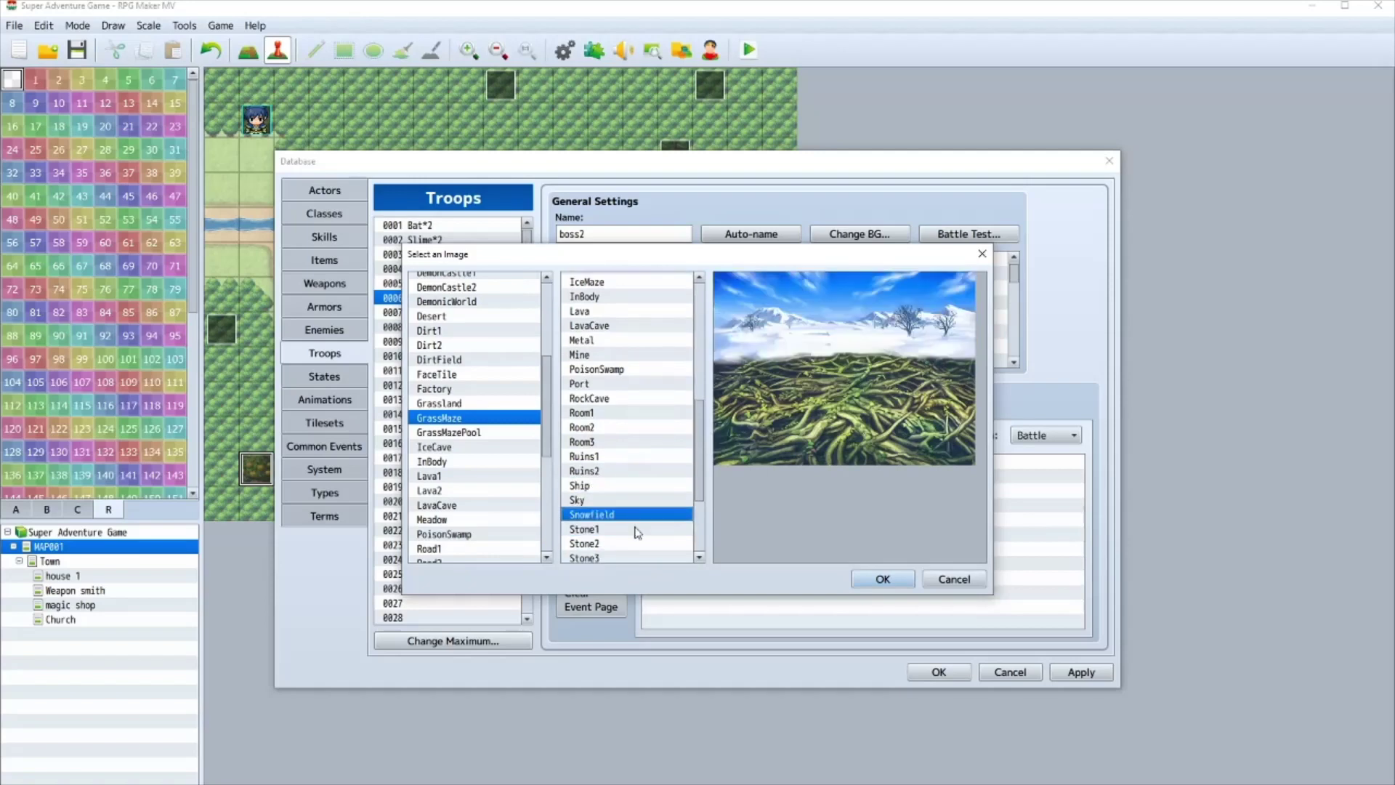
left_click_drag(635, 527, 598, 511)
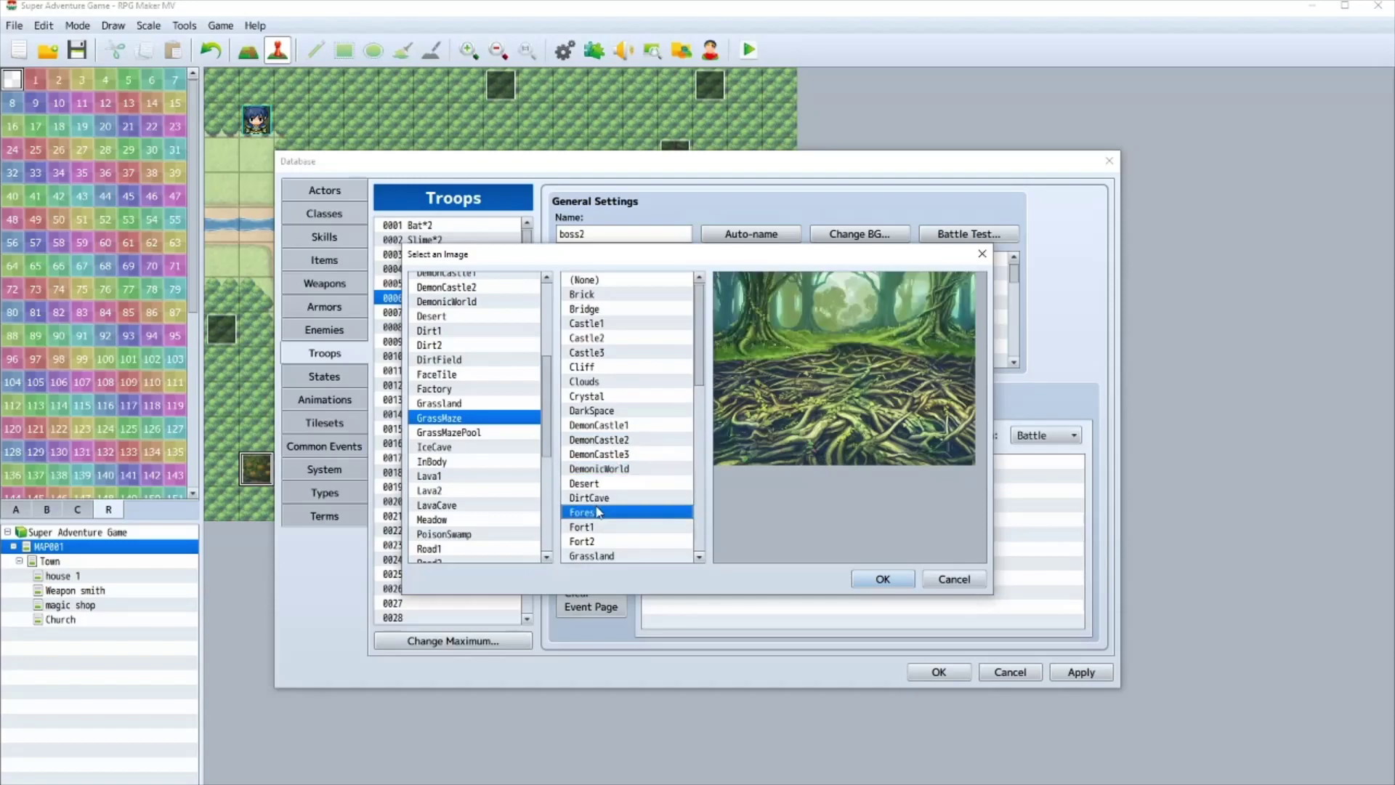
double_click(598, 510)
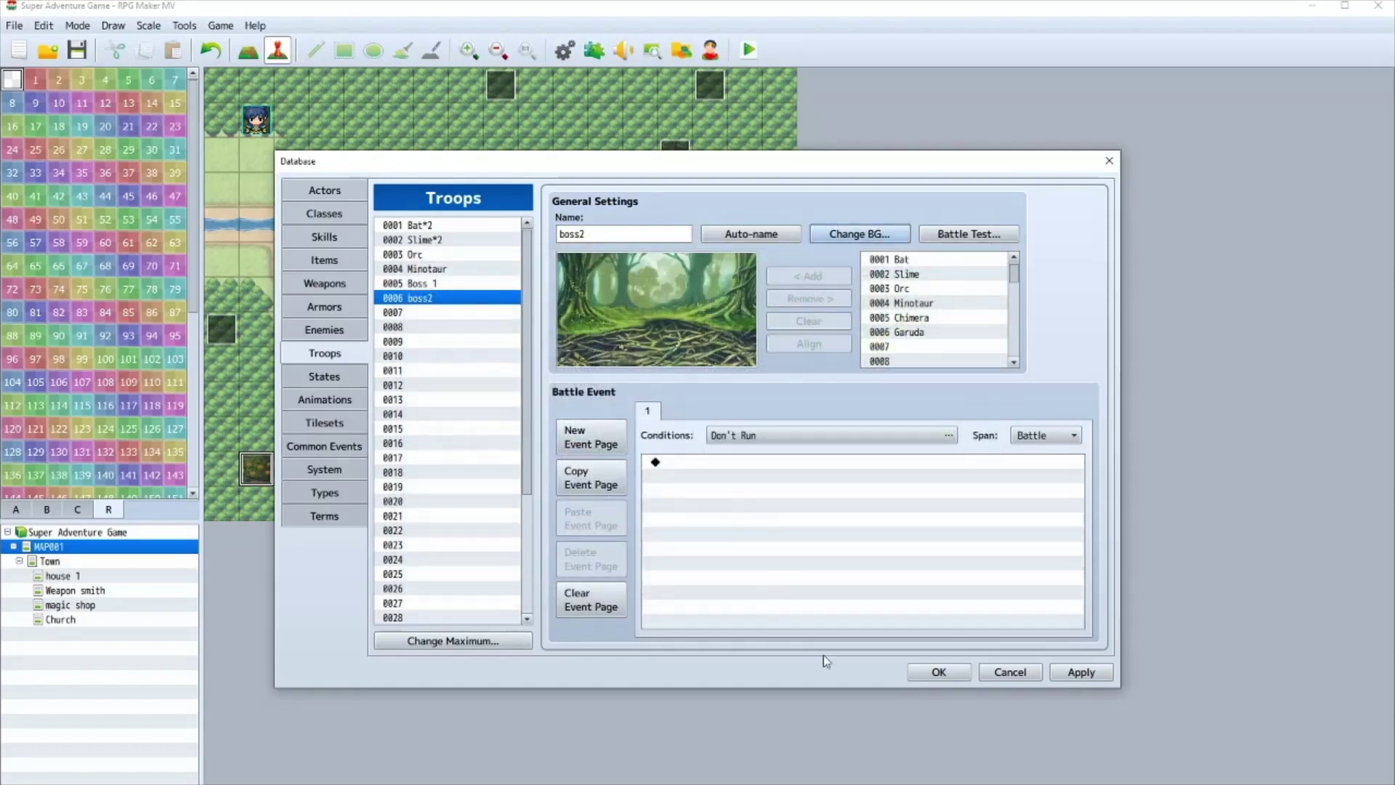
- Add Garuda to the boss2 troop, shift it toward the left side of the battlefield, and save the database changes
left_click(936, 332)
left_click(808, 276)
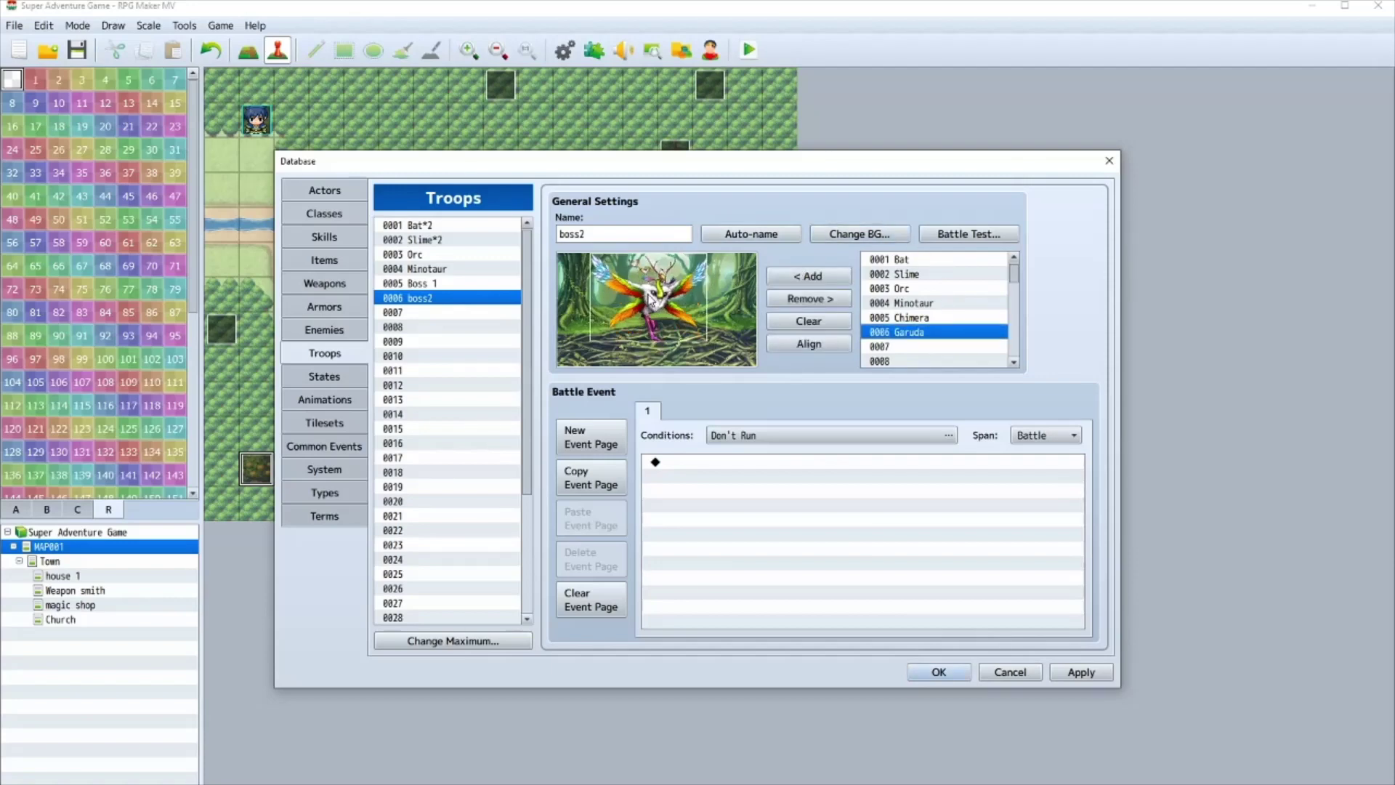
left_click_drag(649, 300, 616, 309)
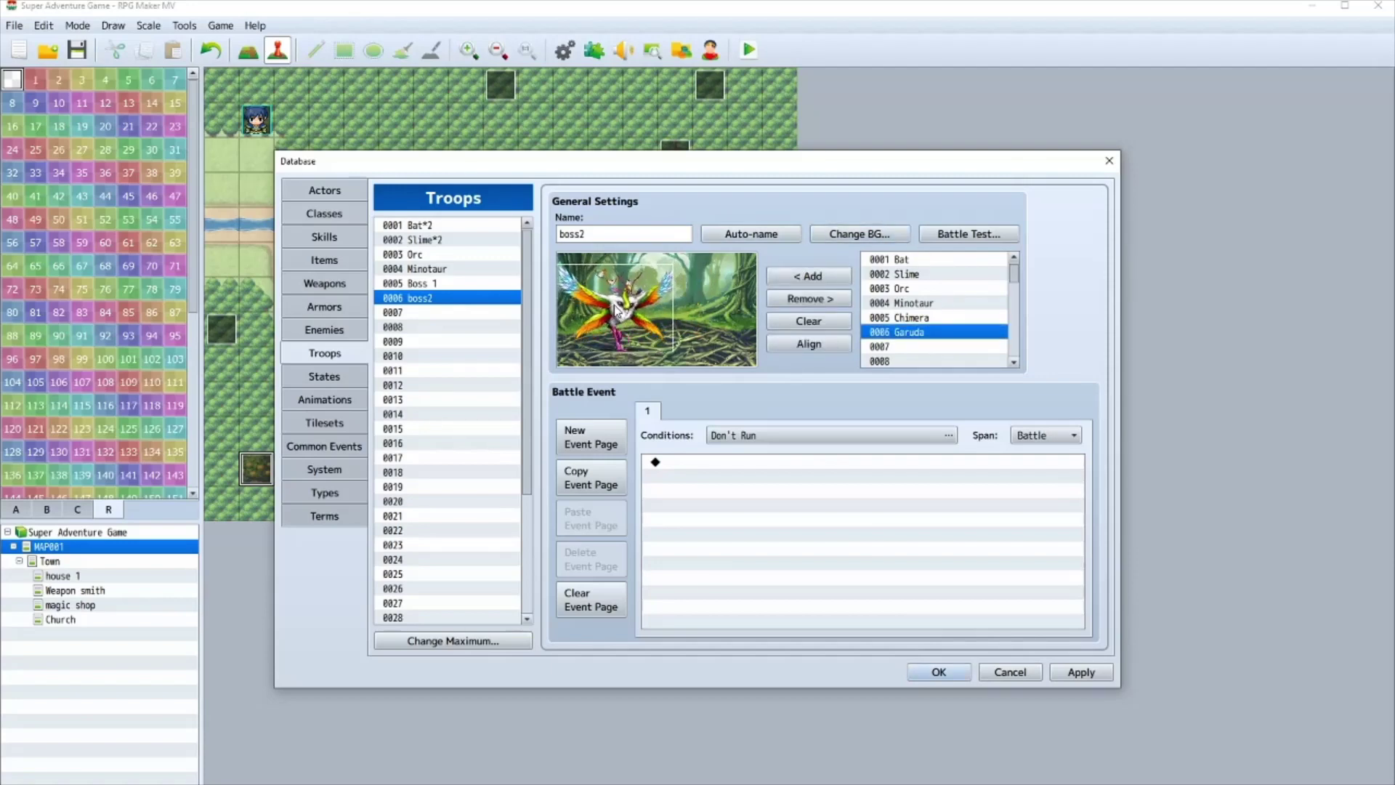
left_click(728, 327)
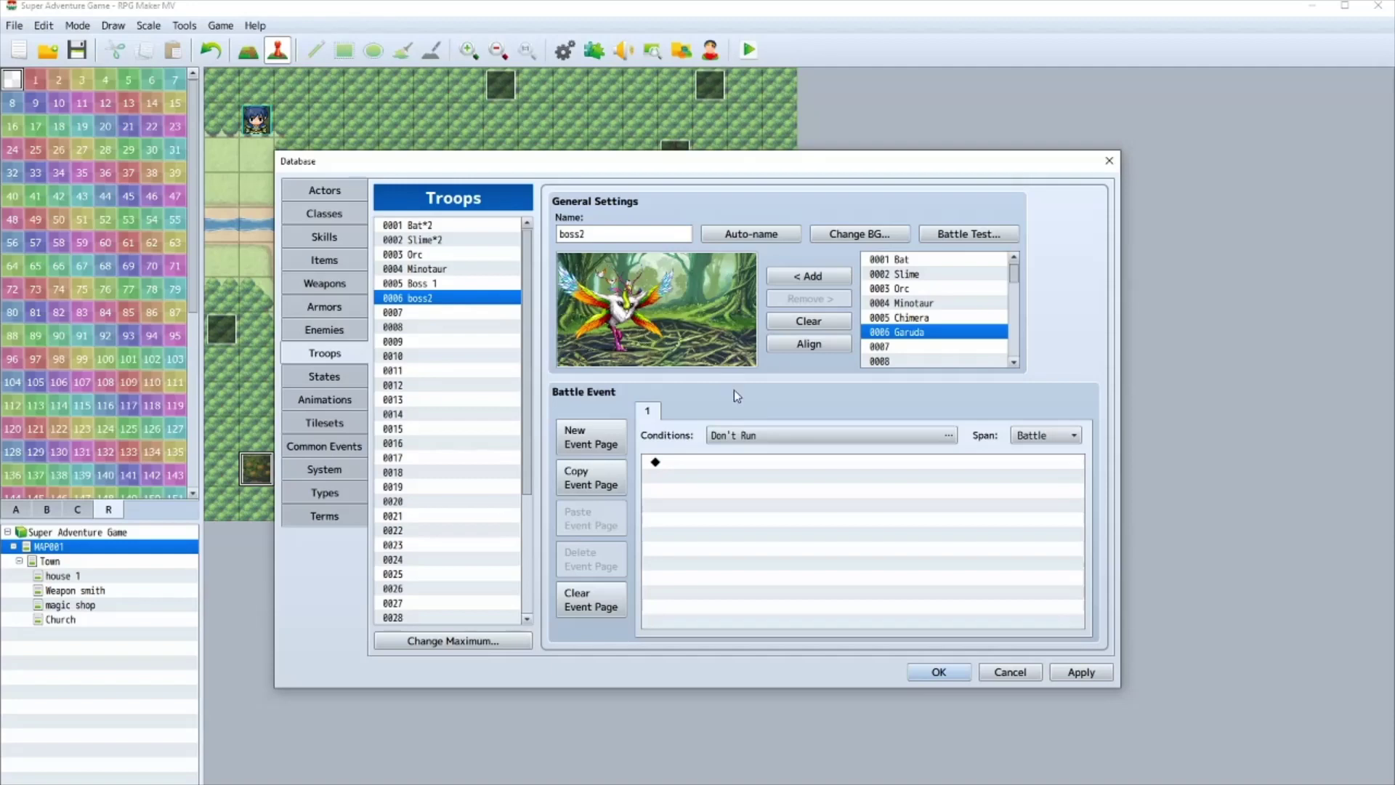
left_click(938, 671)
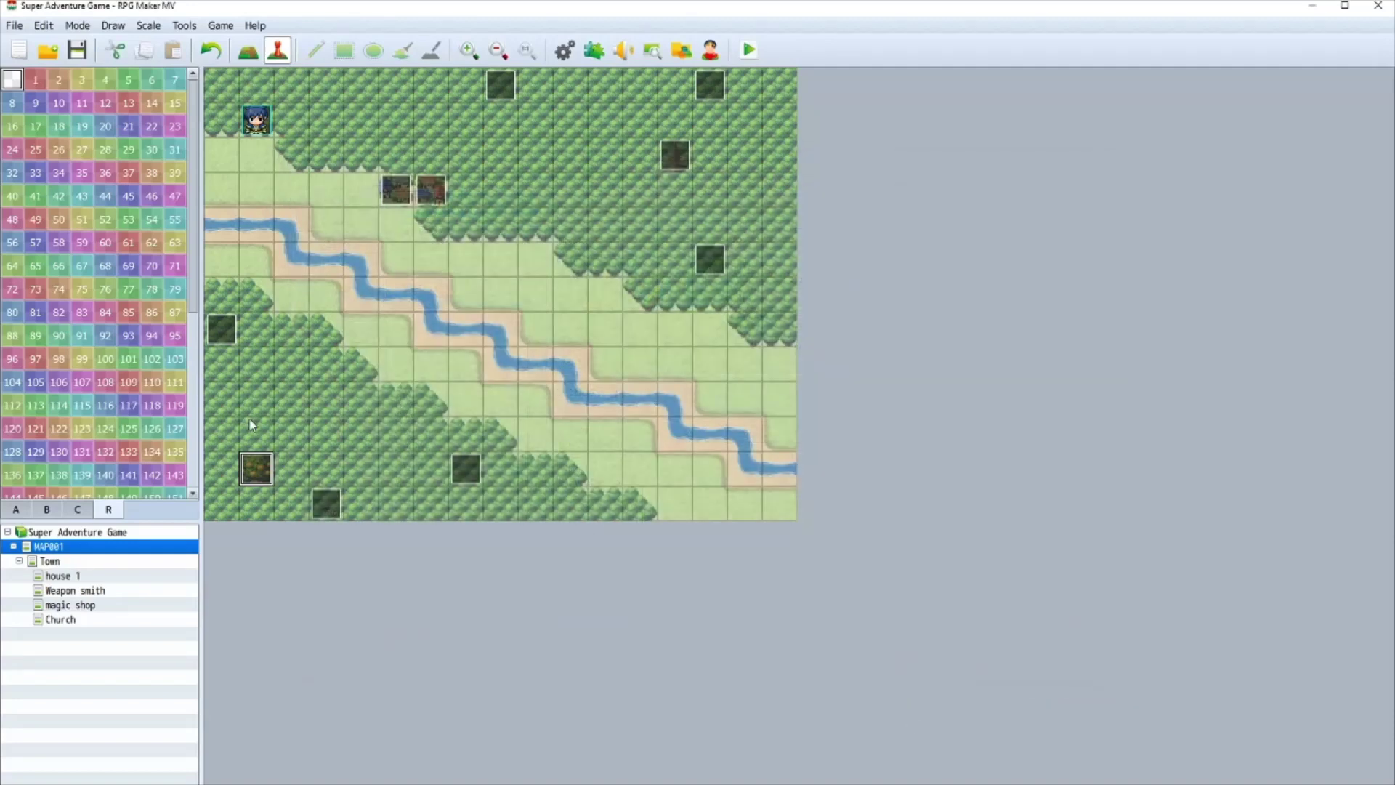
- Add a Battle Processing command against boss2 after the bird creature text in the golden tree event's Yes branch
double_click(256, 469)
left_click(654, 373)
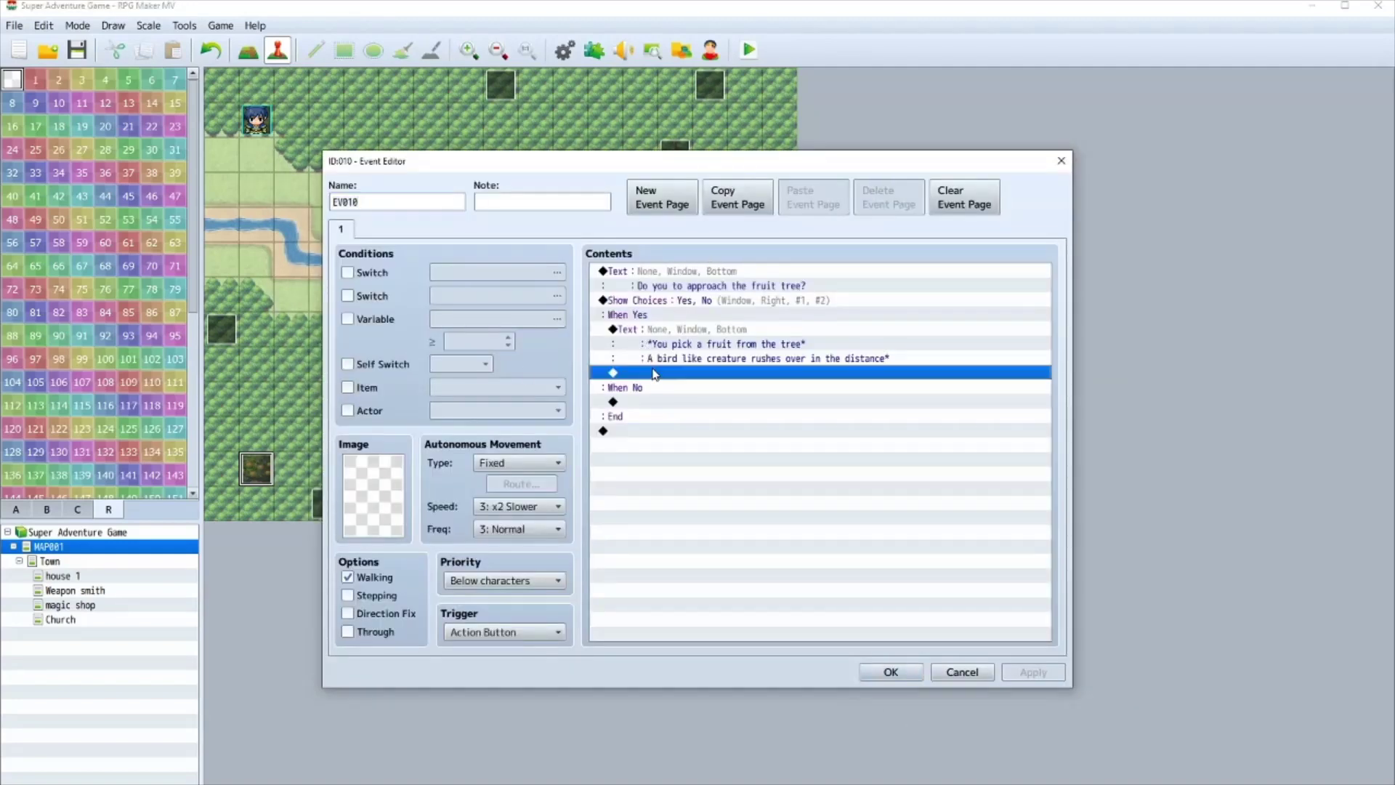
double_click(654, 373)
left_click(715, 274)
left_click(799, 403)
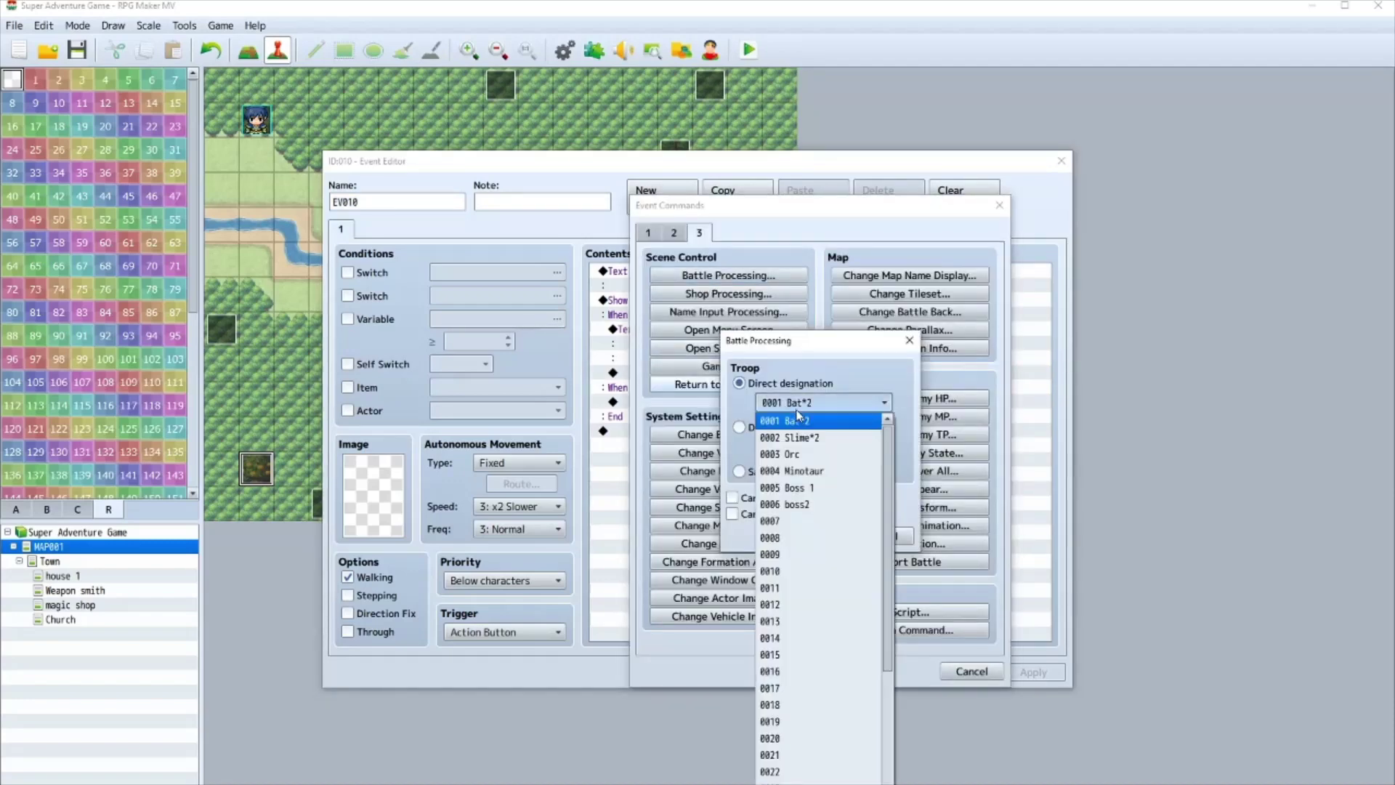
left_click(806, 504)
left_click(807, 538)
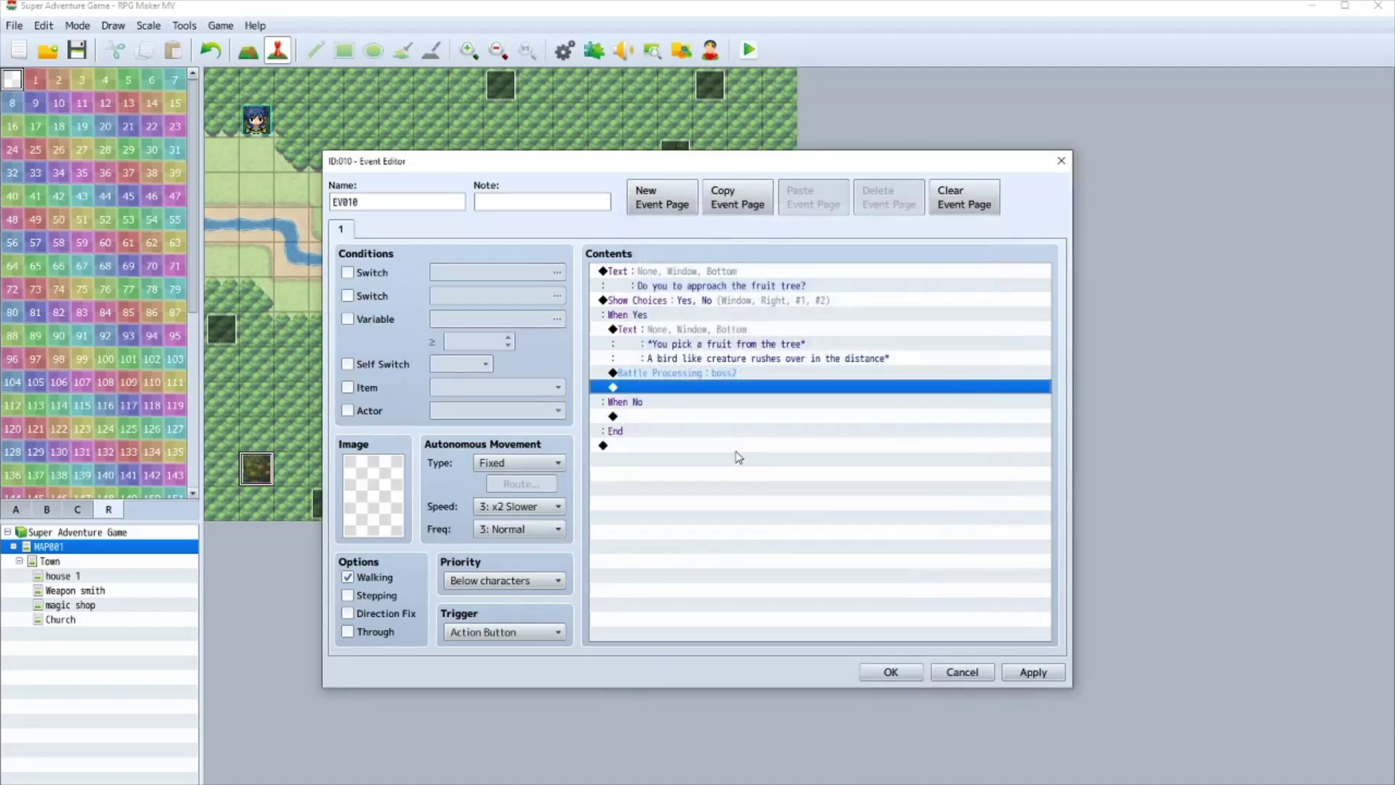
- Enable Can Lose on the boss2 Battle Processing command
right_click(653, 373)
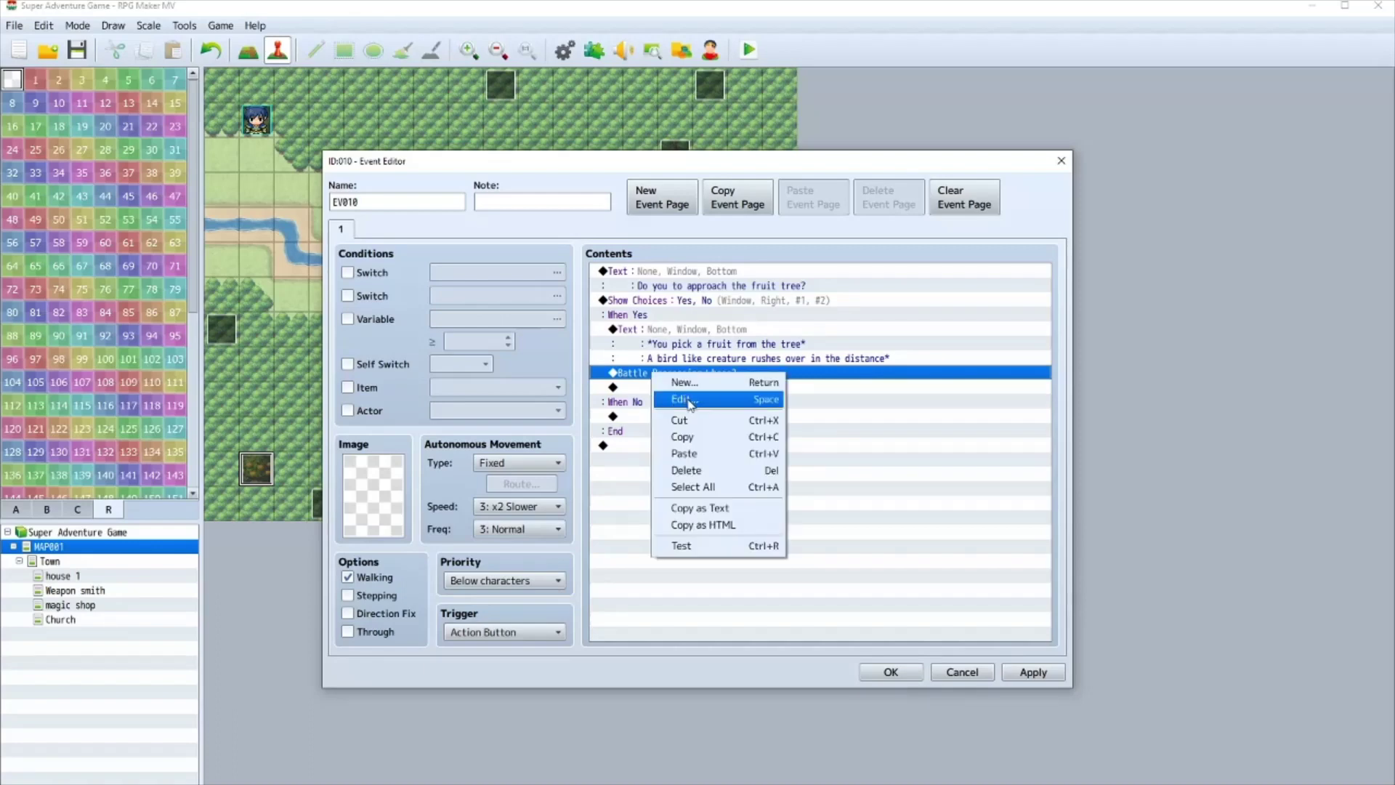
left_click(687, 400)
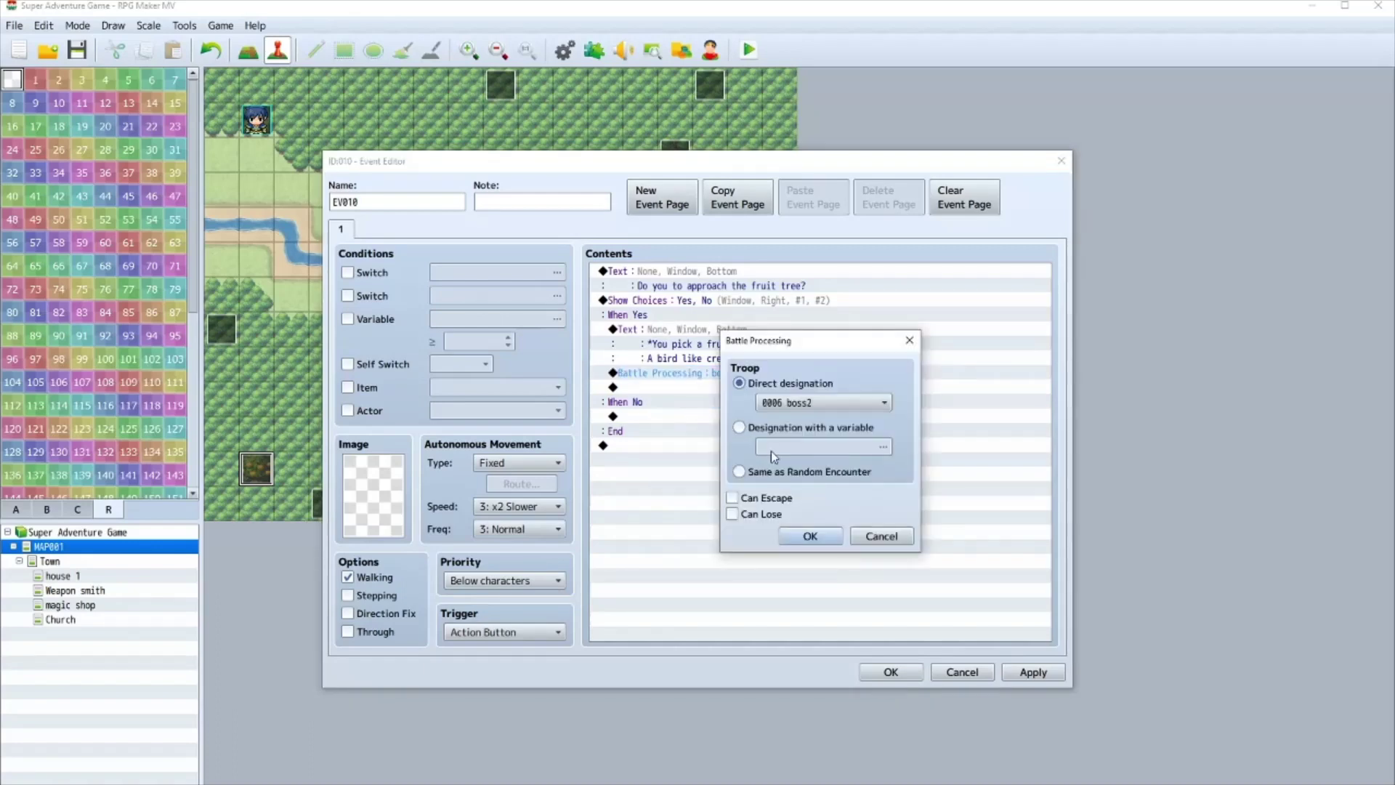
left_click(754, 516)
left_click(818, 537)
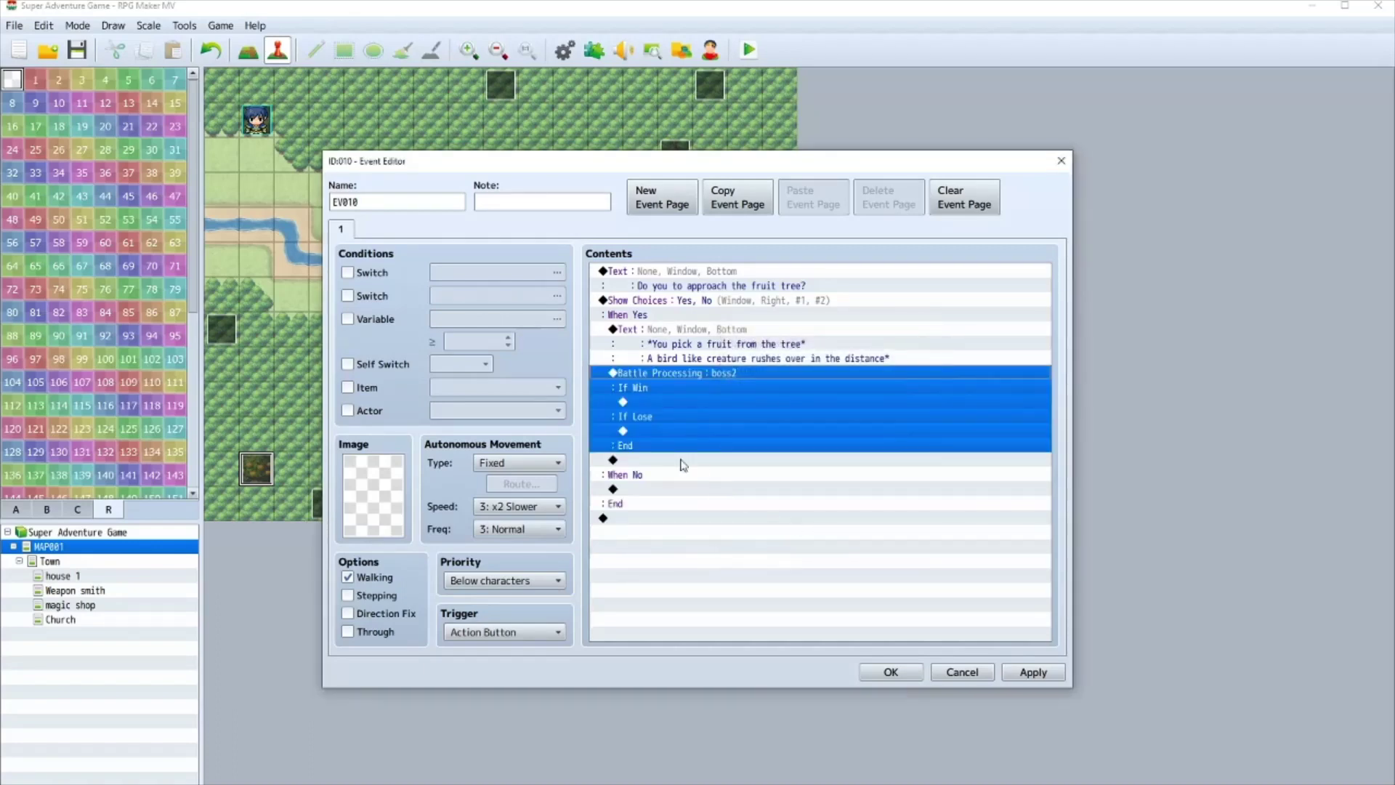
- Add the text "*The Garuda ran away*" and "*It appears he just wanted a snack*" to the If Win branch
double_click(663, 404)
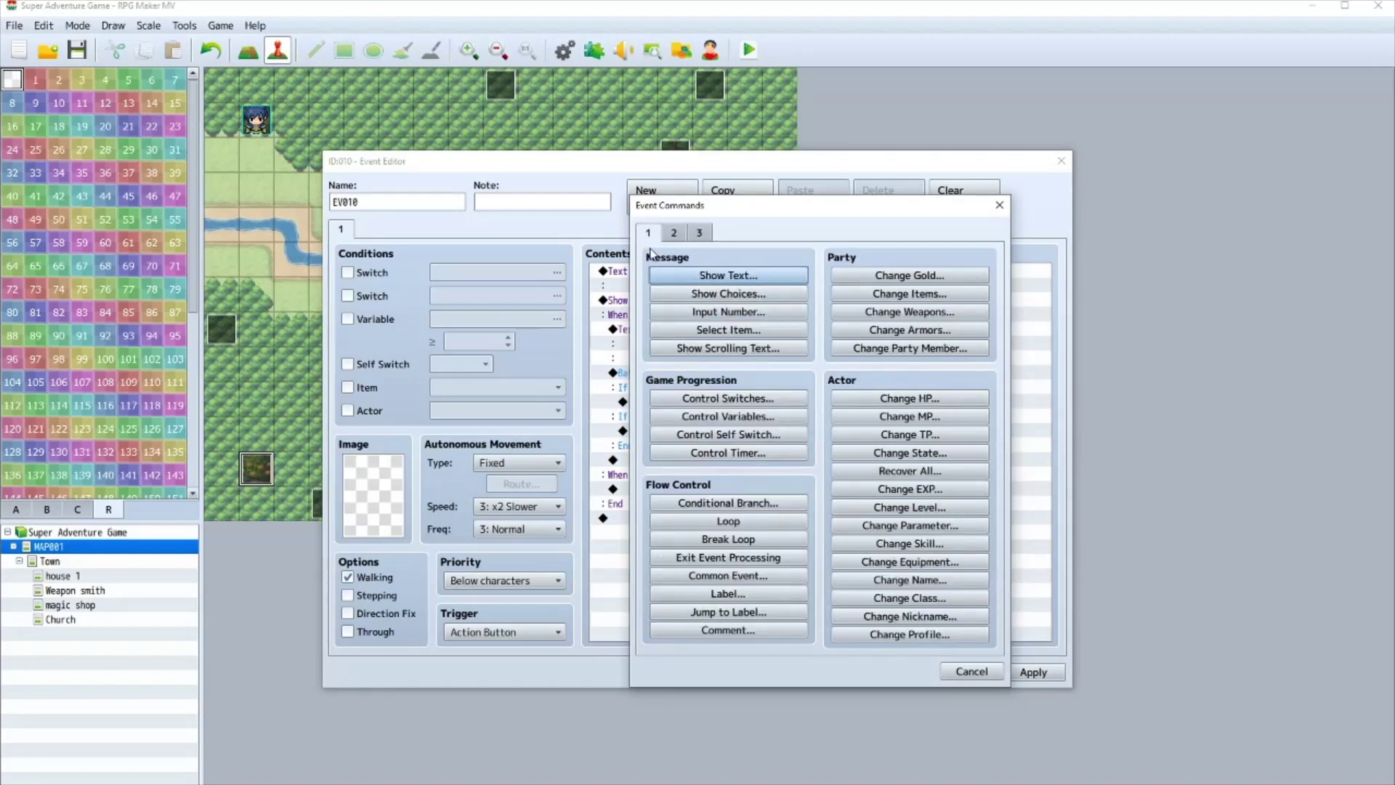
left_click(698, 294)
key("Escape")
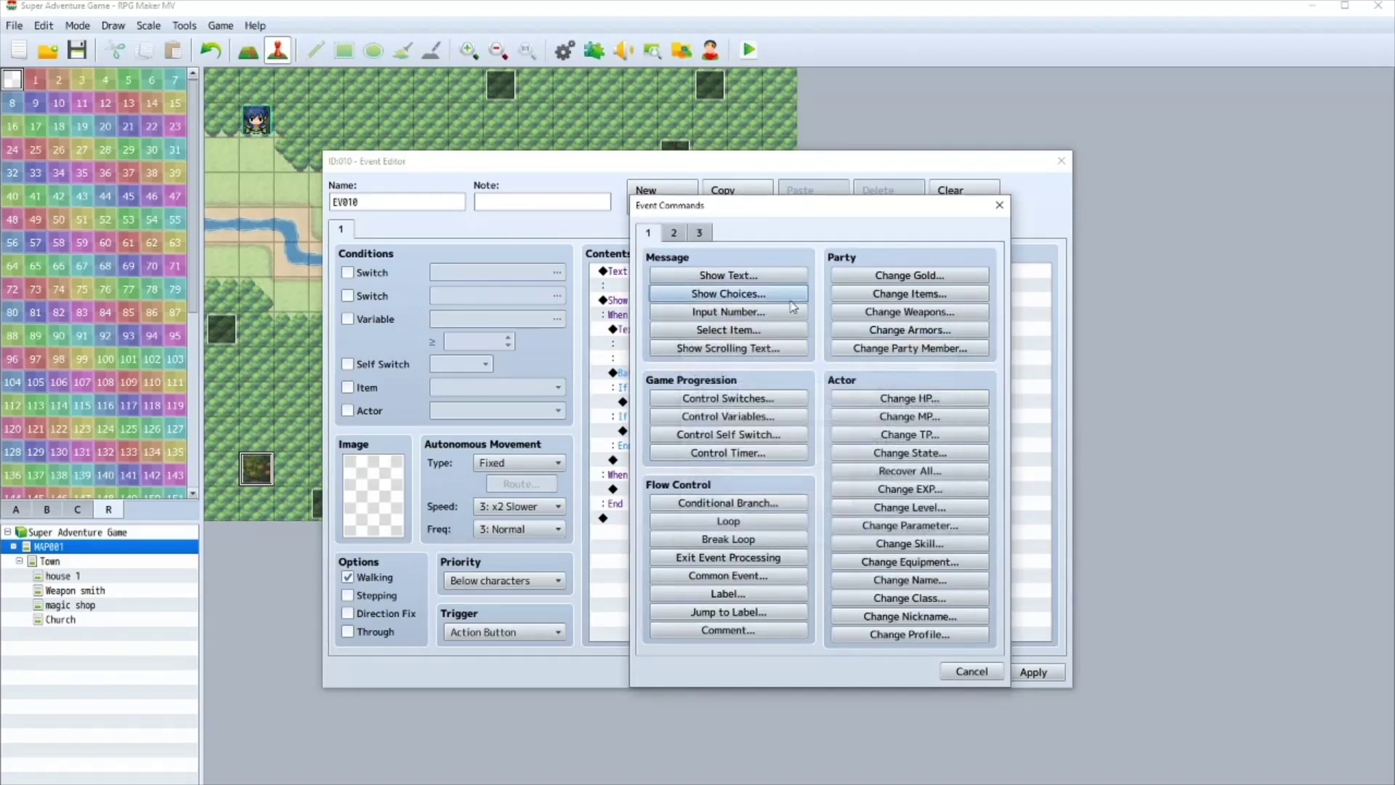
left_click(759, 277)
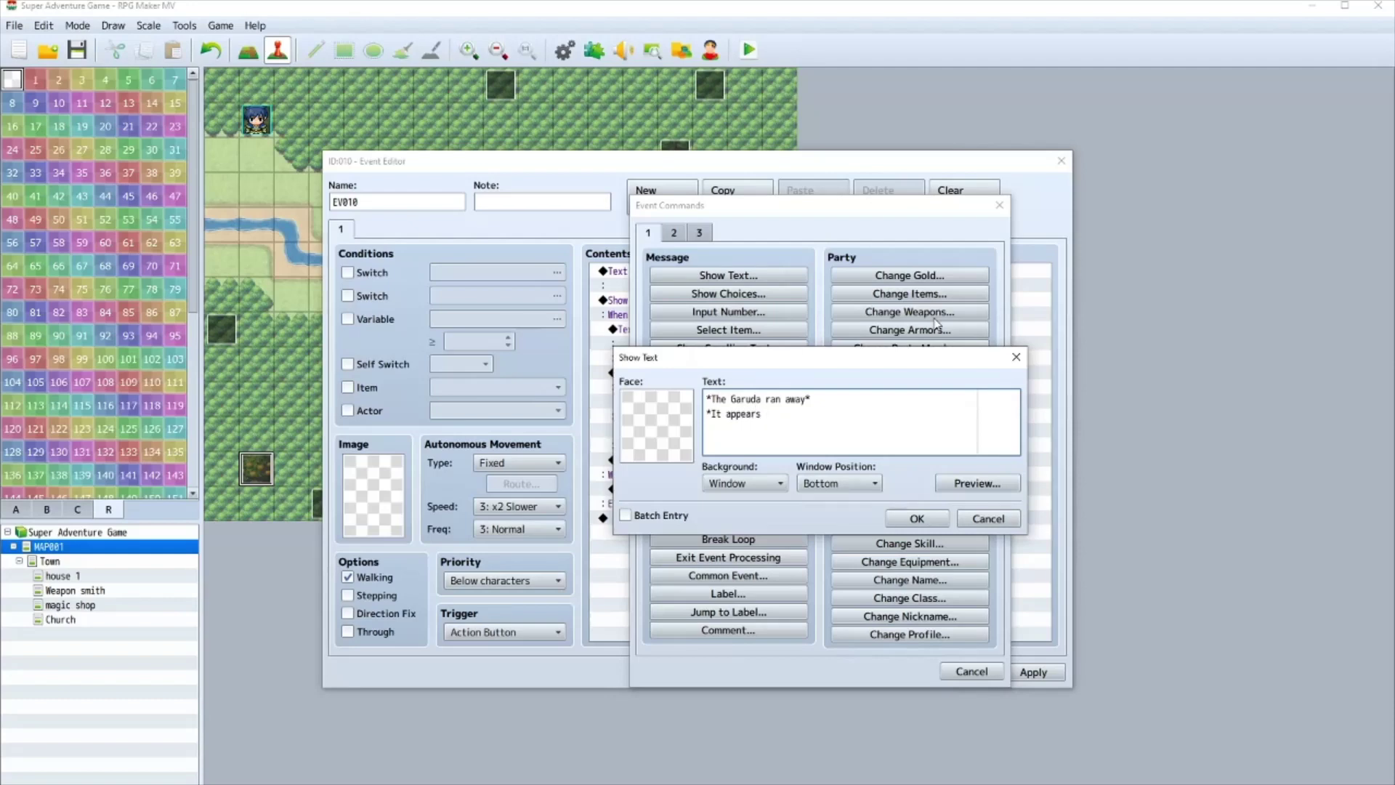
type("just wanted a snack*")
left_click(918, 519)
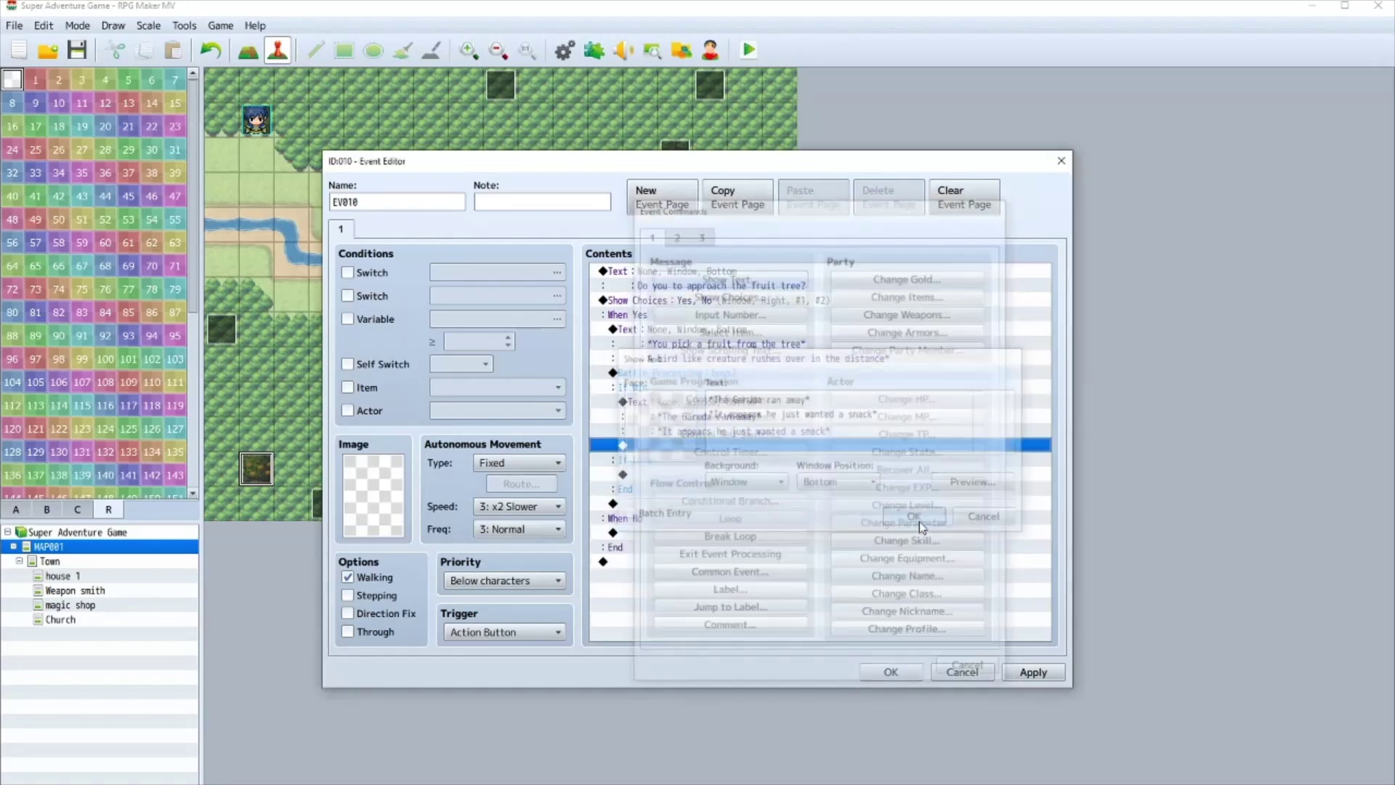
- Add the text "*The Garuda beat you up and begins eating the fruit*" to the If Lose branch and save the golden tree event
left_click(660, 476)
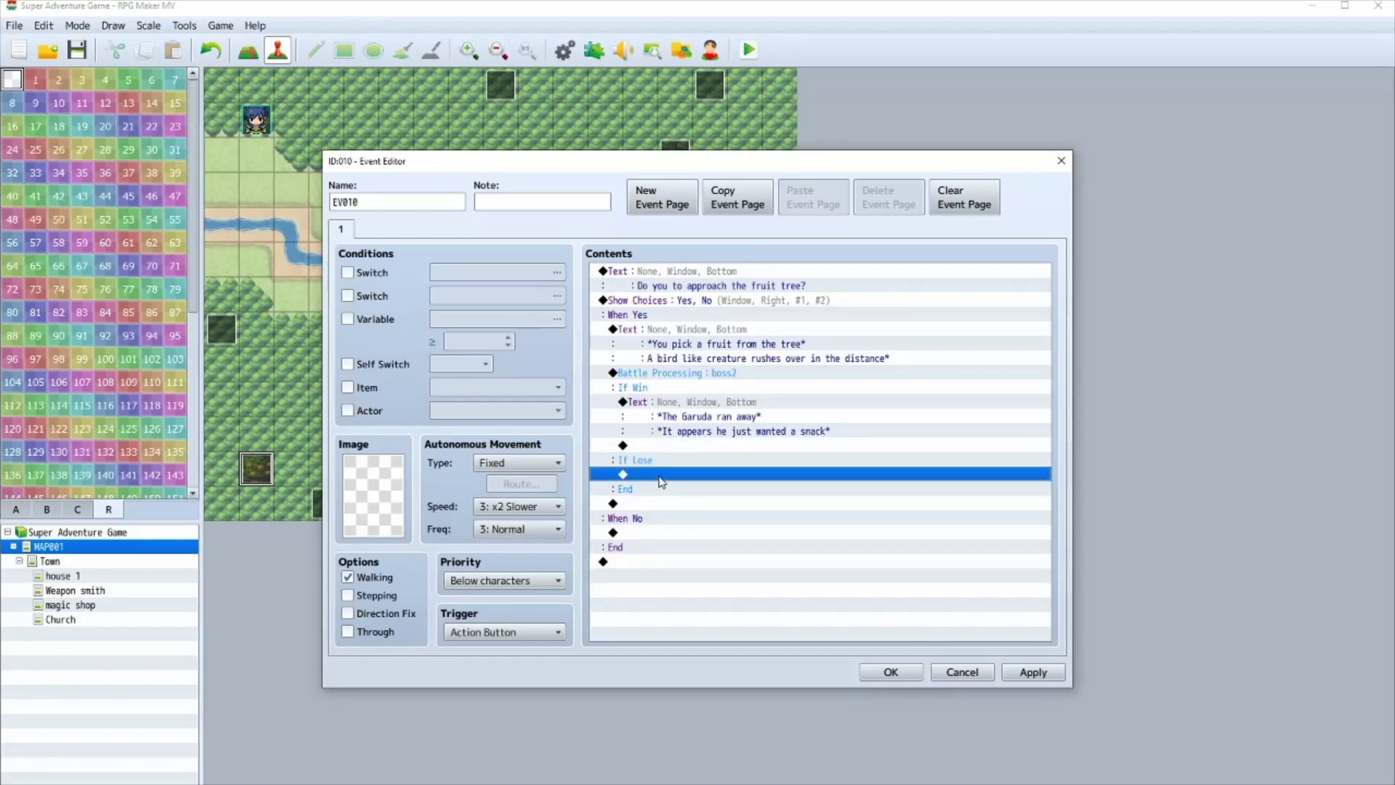
double_click(662, 478)
left_click(723, 277)
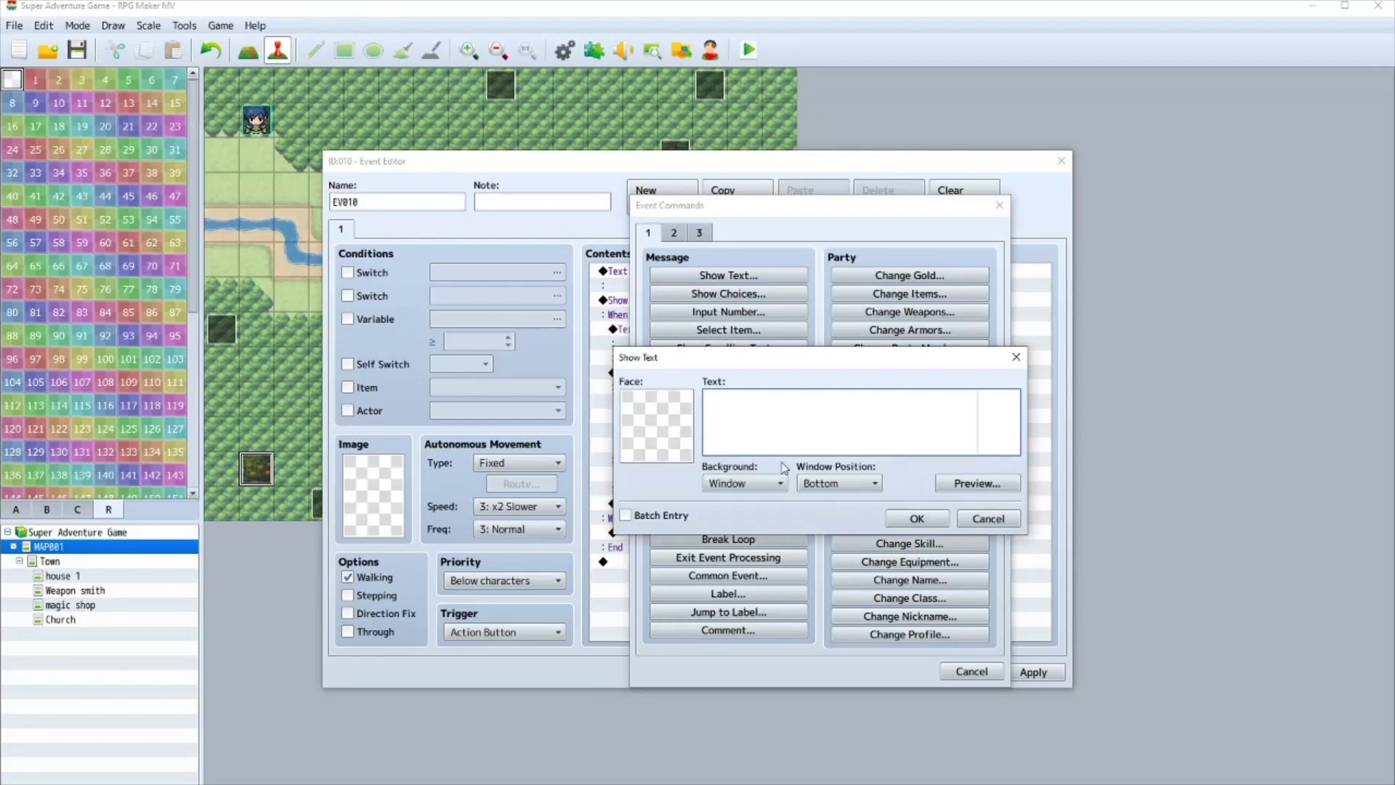
type("The Garuda beat you up and begins e")
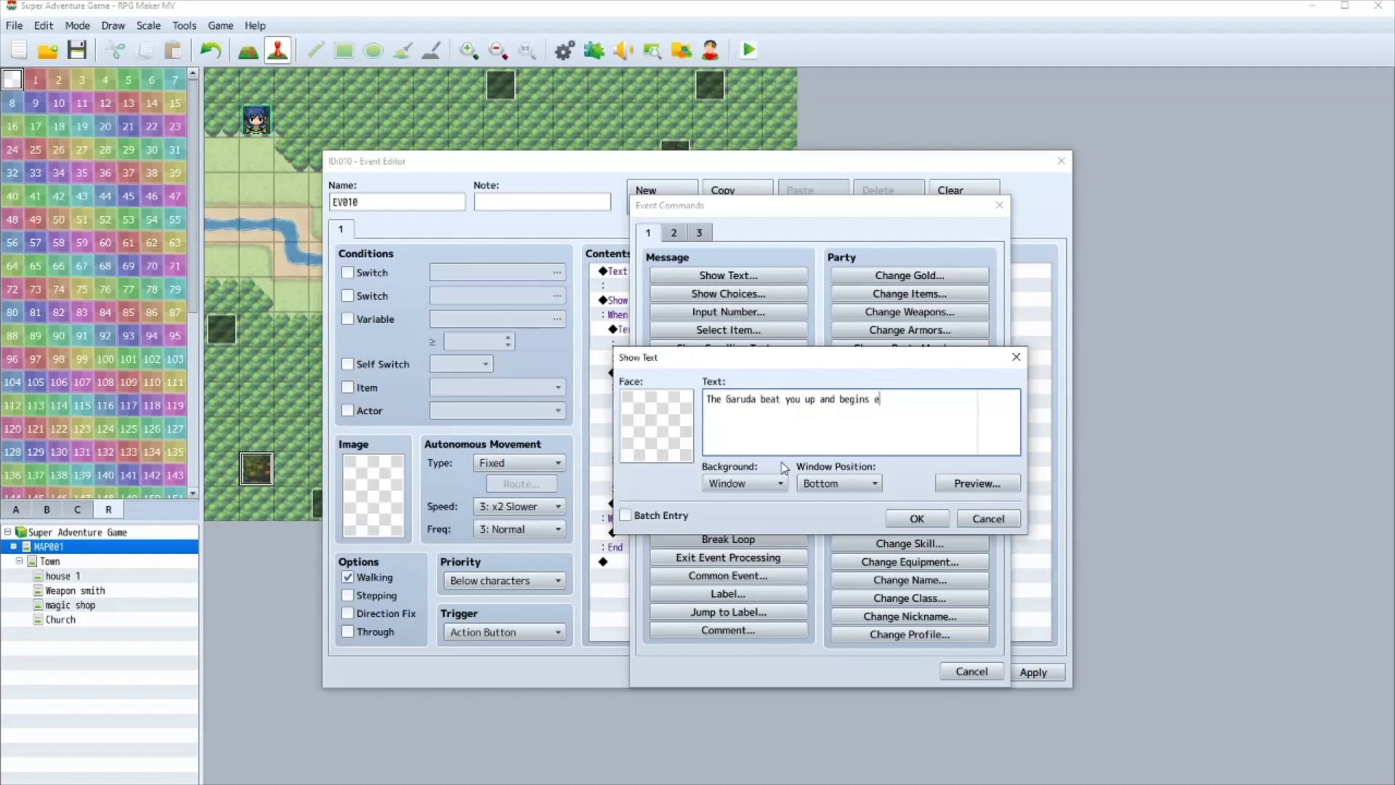
type("ating the fruit*")
left_click(710, 399)
type("*")
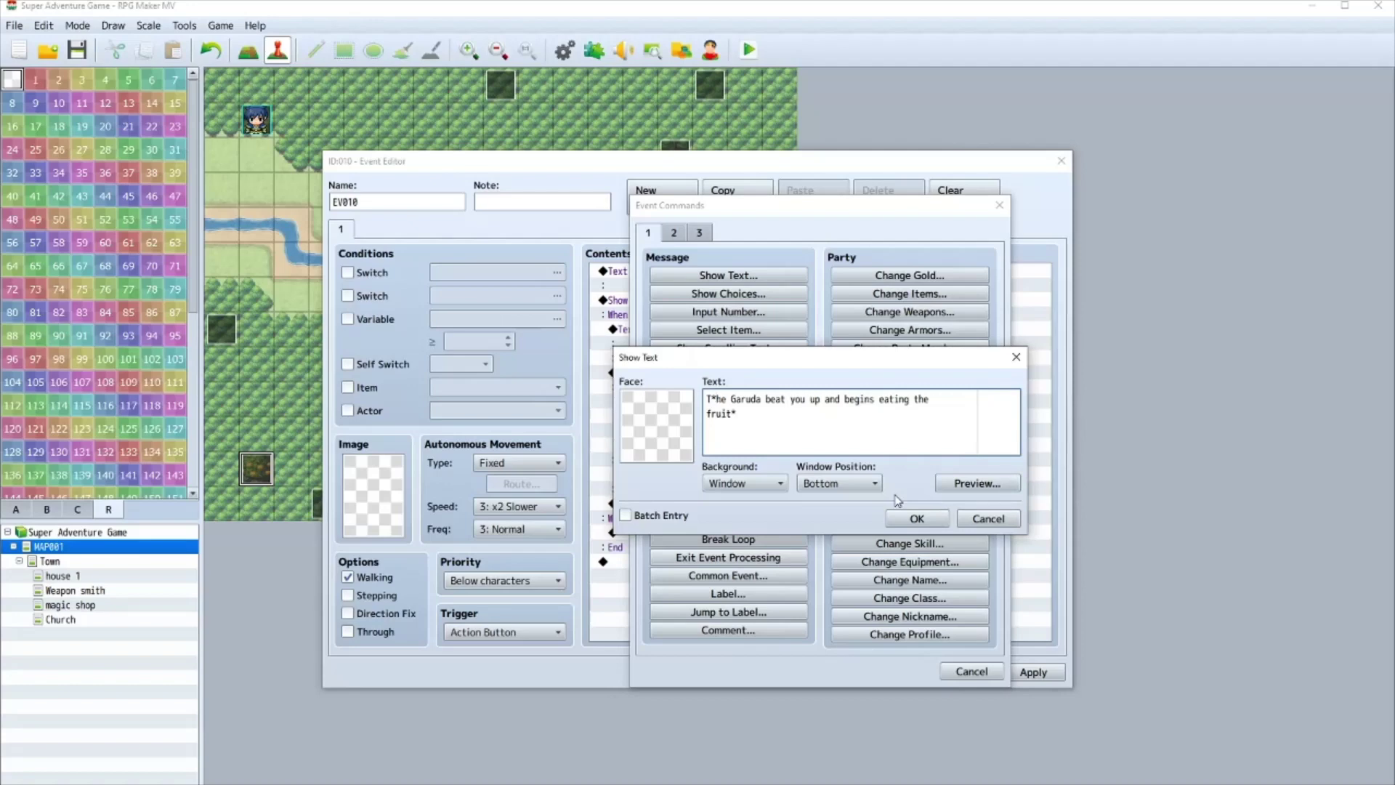
type("T")
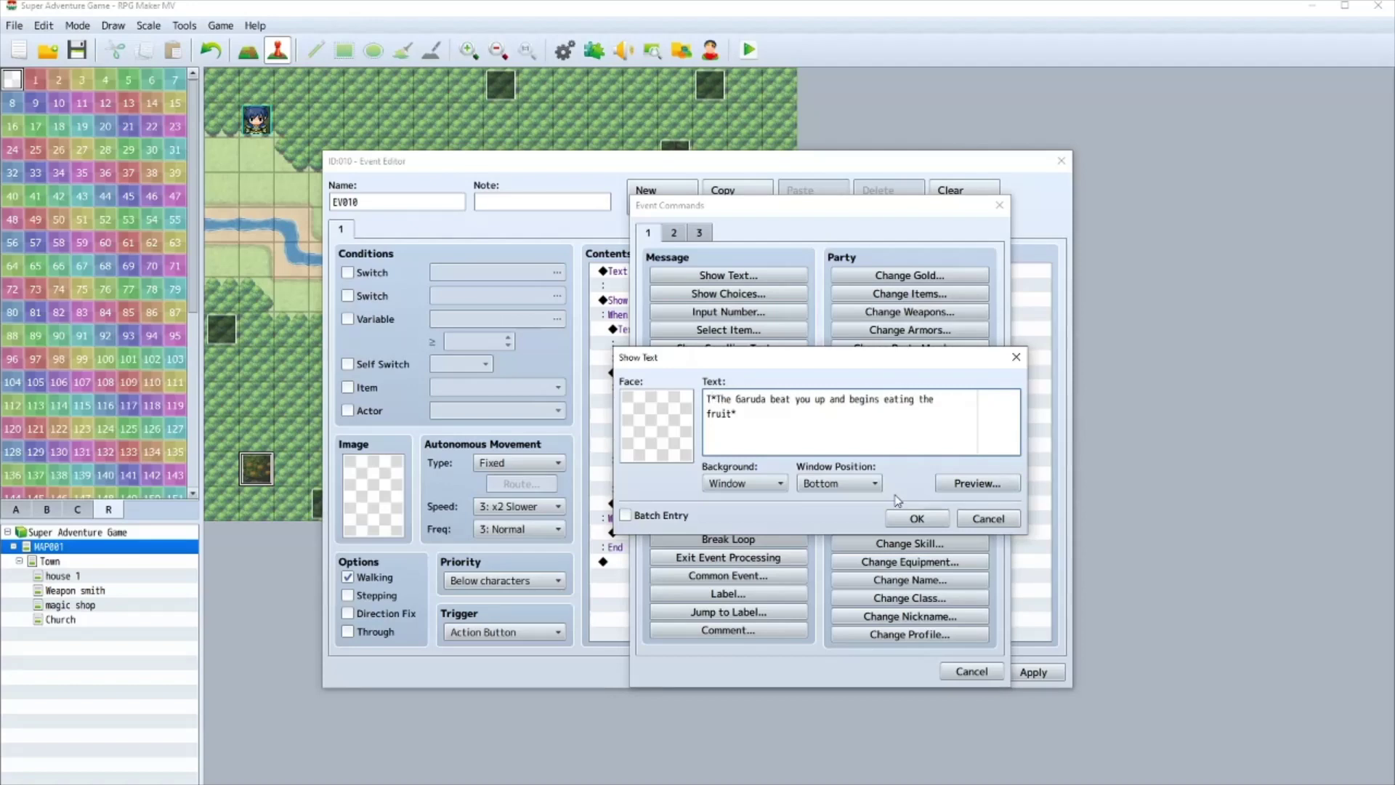
key("Home")
key("Delete")
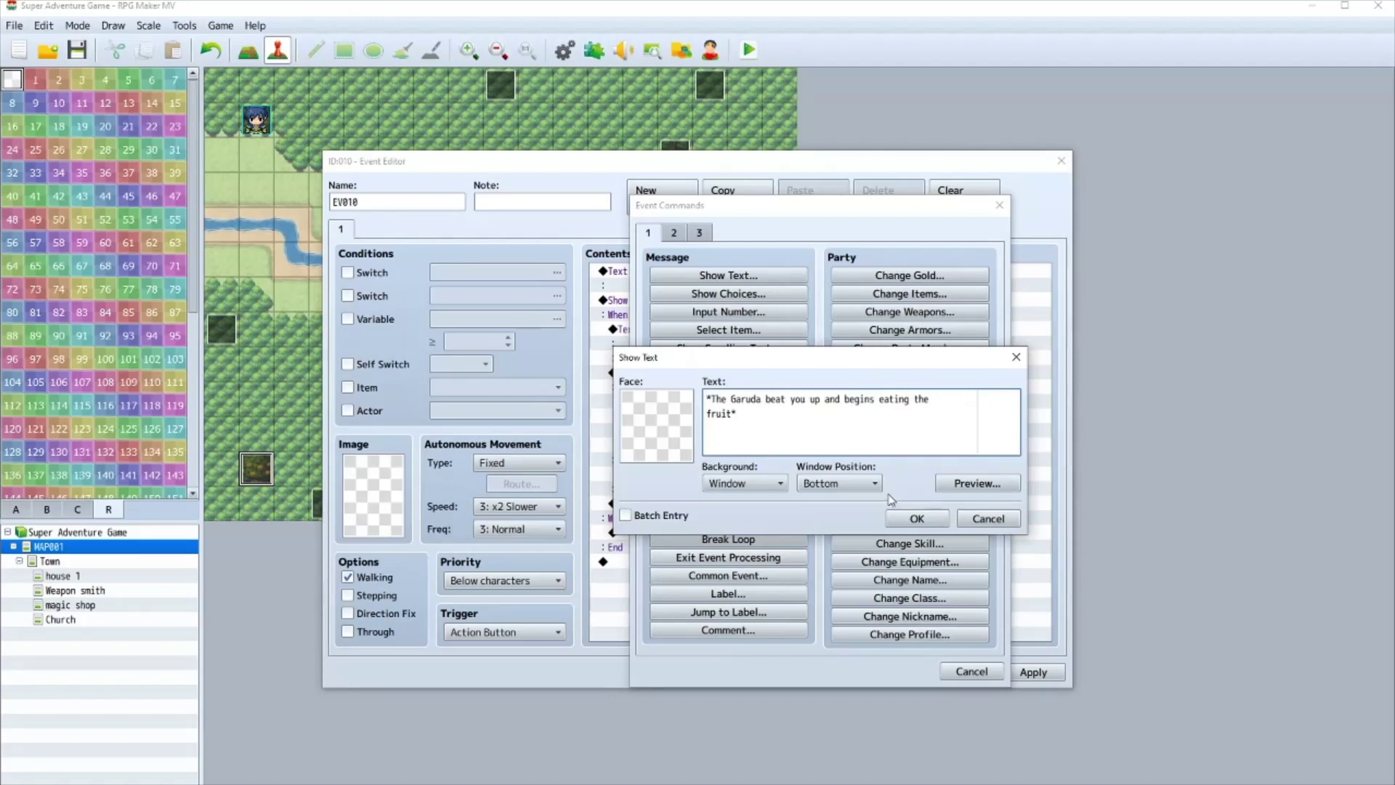
left_click(918, 520)
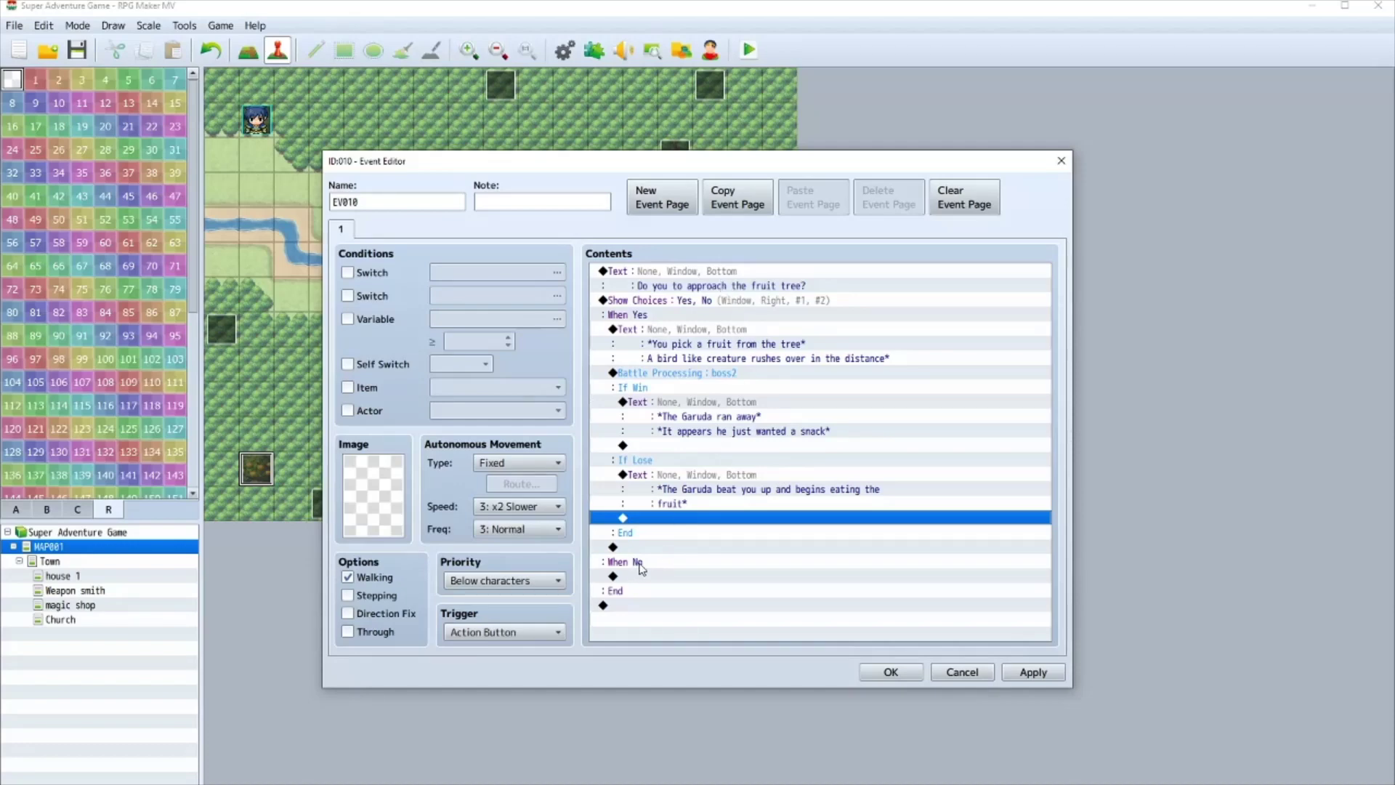
left_click(908, 670)
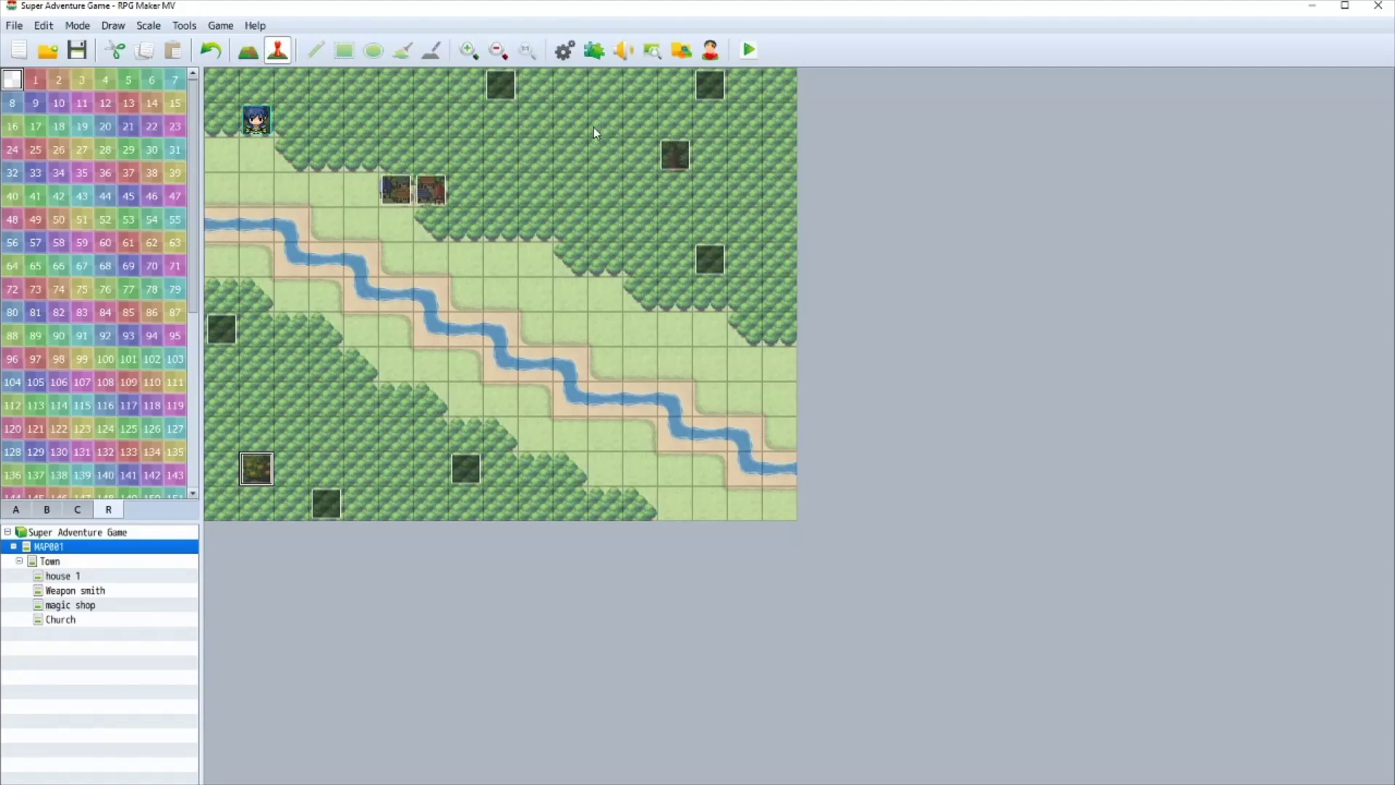
- Open the database and check the first drop item settings of the Garuda enemy, leaving them without changes
left_click(566, 50)
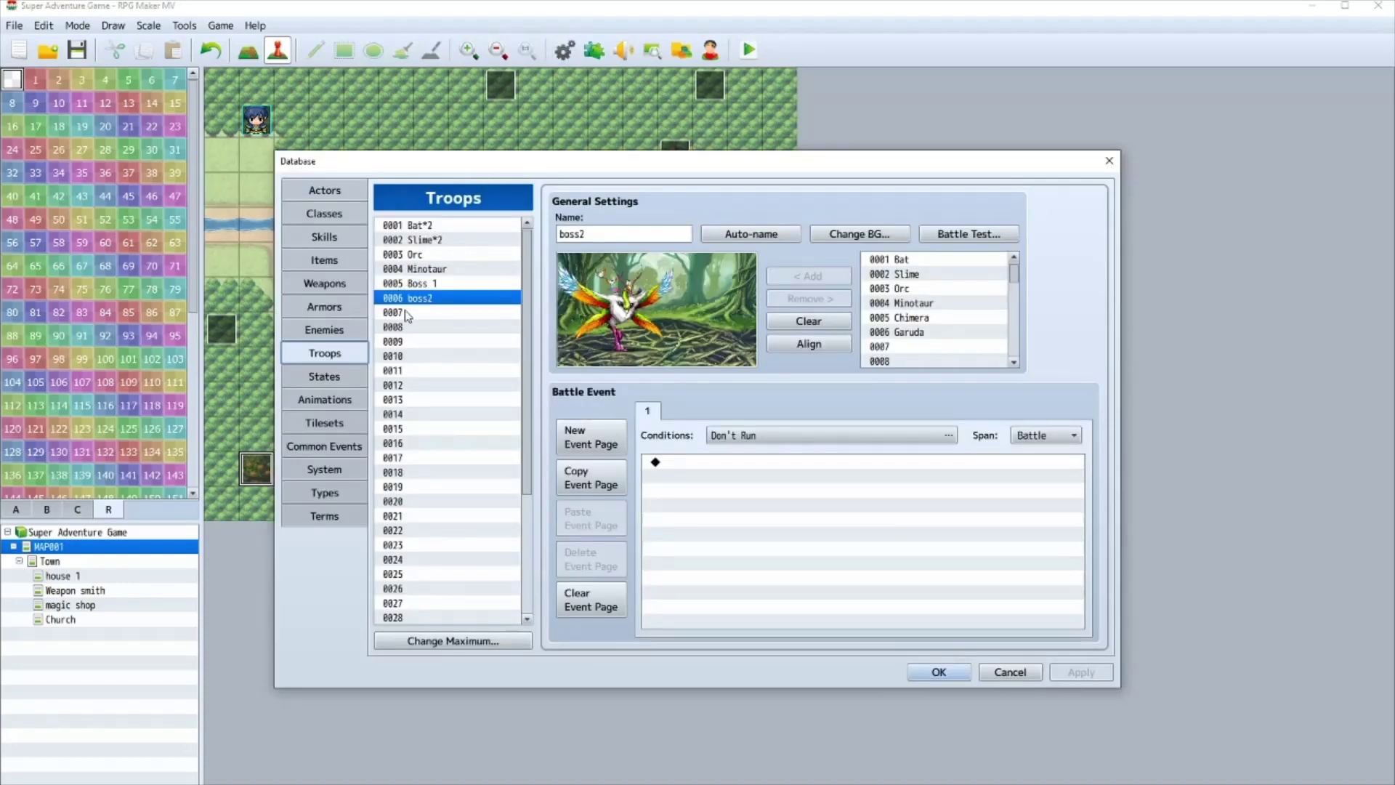
left_click(352, 330)
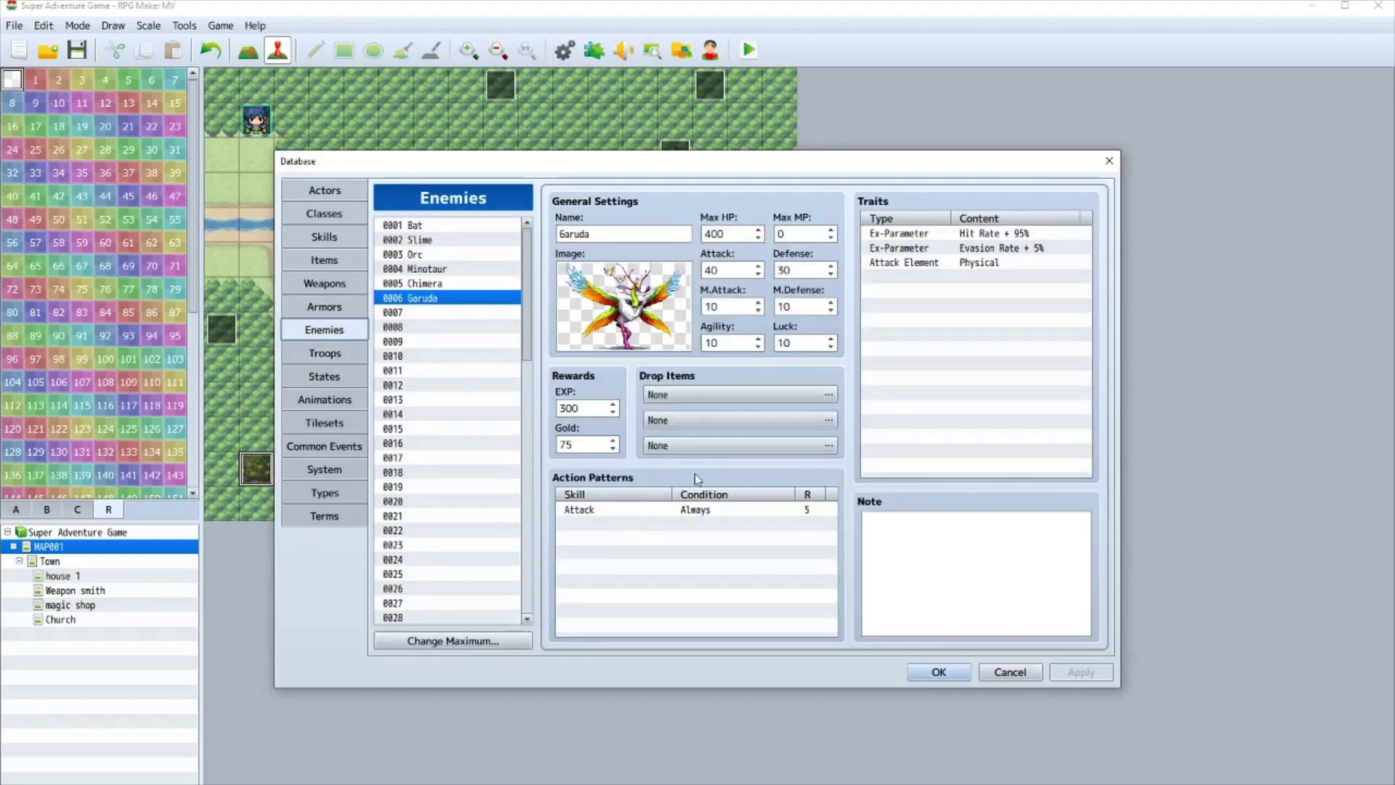
double_click(695, 392)
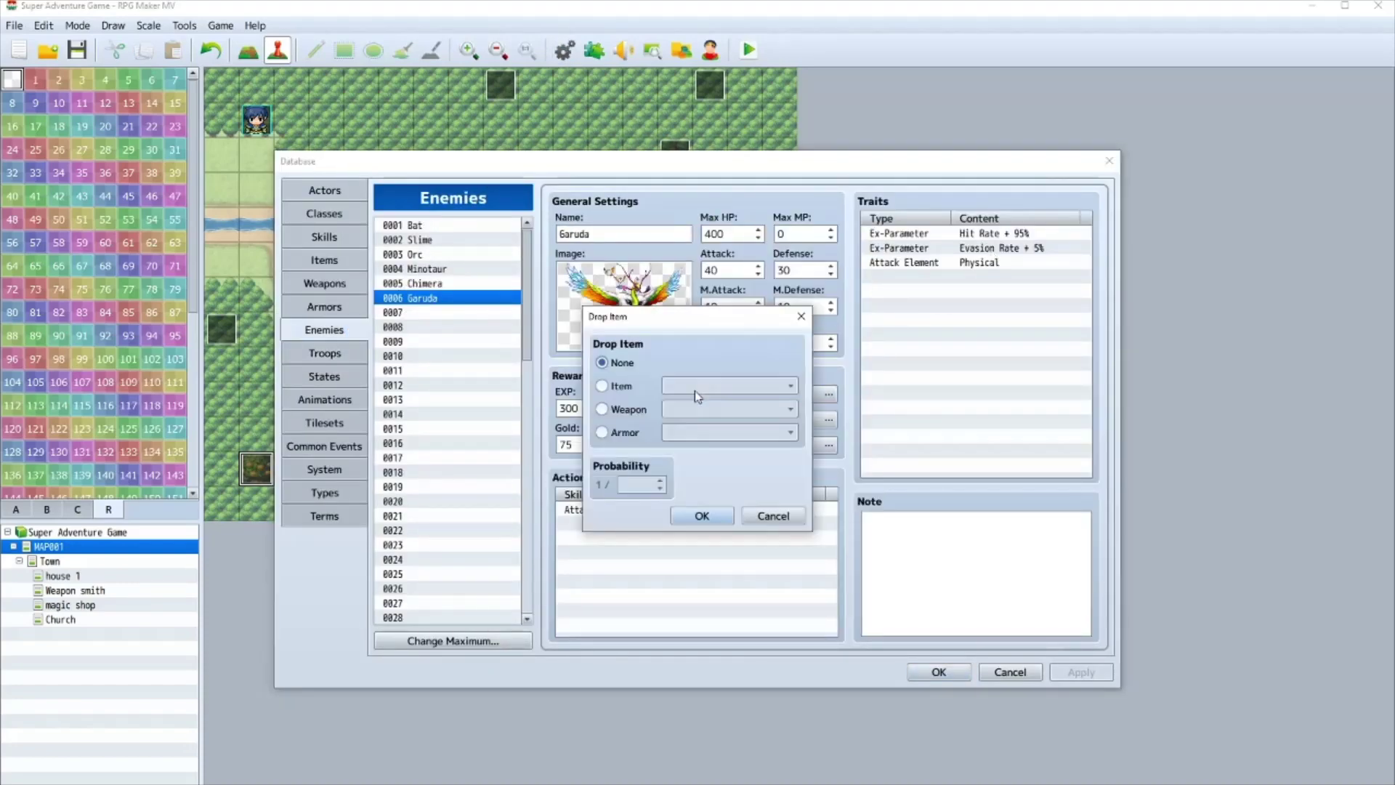
left_click(802, 316)
- Open the maximum entry count setting for the database's Items list
left_click(324, 260)
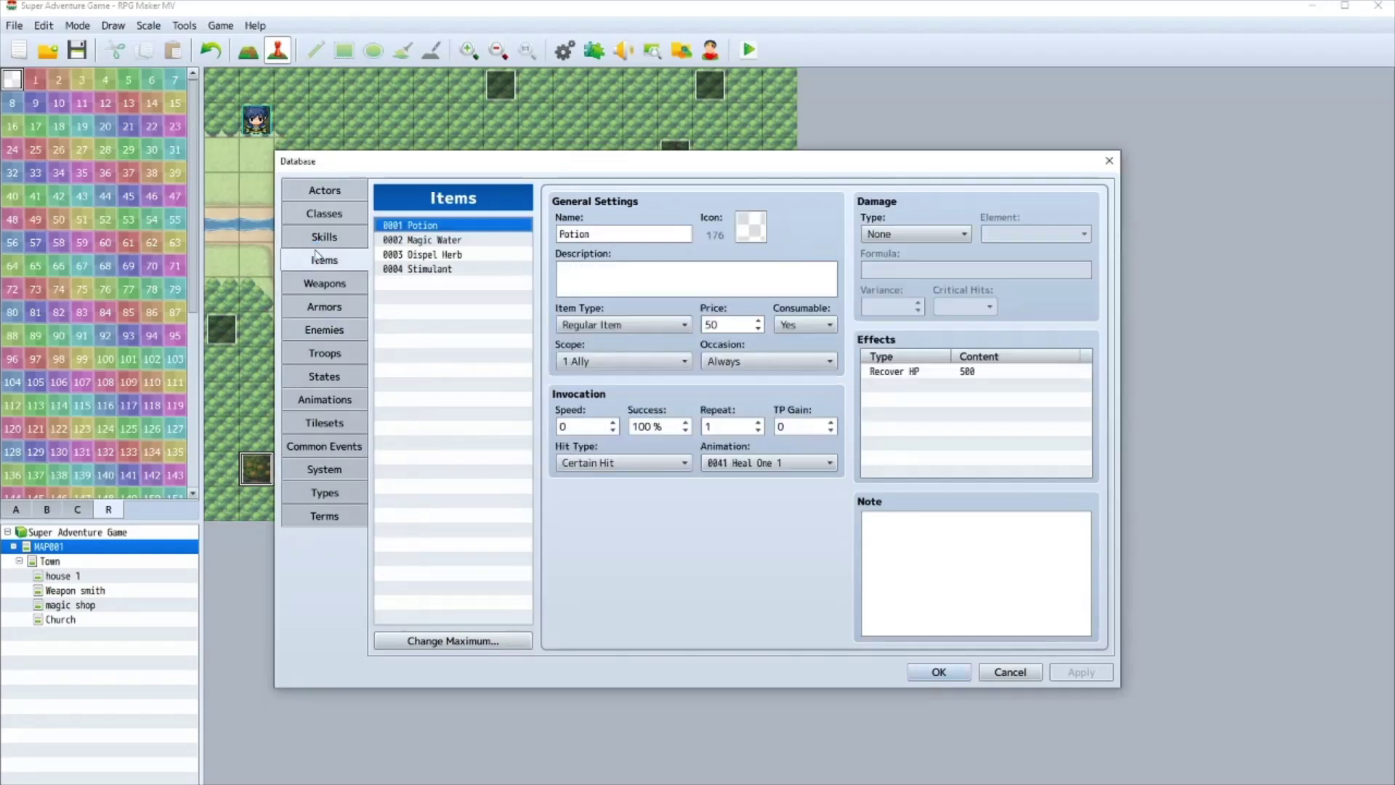
left_click(452, 640)
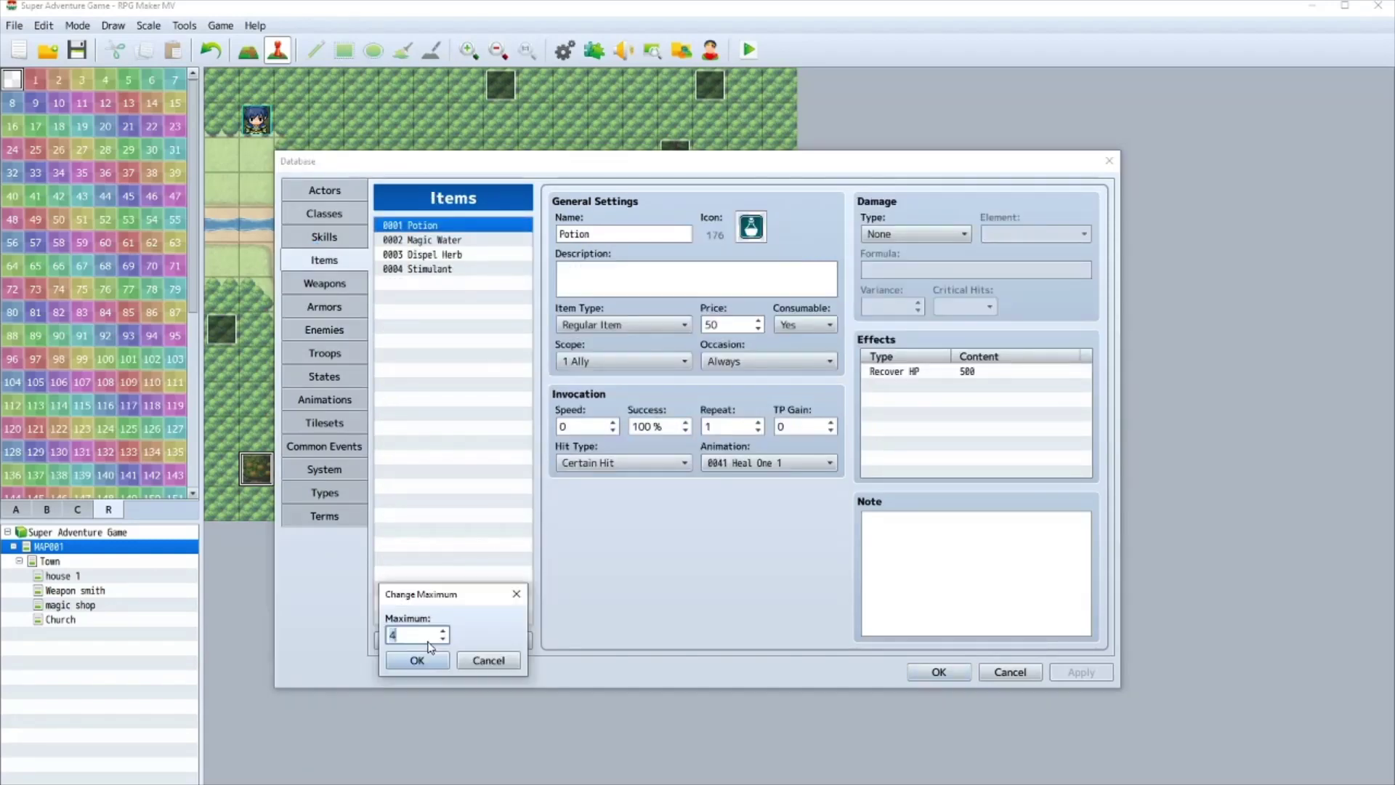
- Raise the maximum number of items to 10 and name item 0005 "Medi-fruit"
left_click(417, 637)
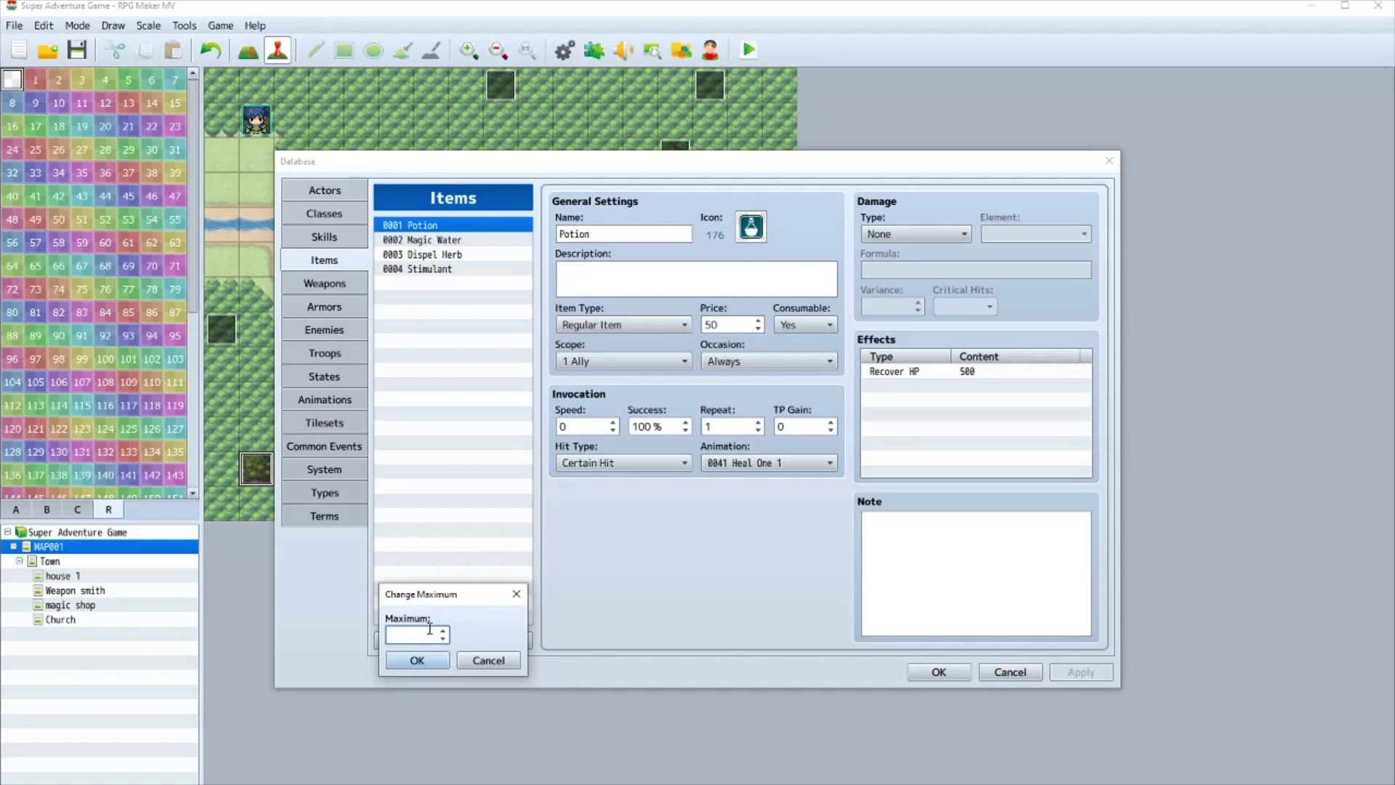
left_click(417, 660)
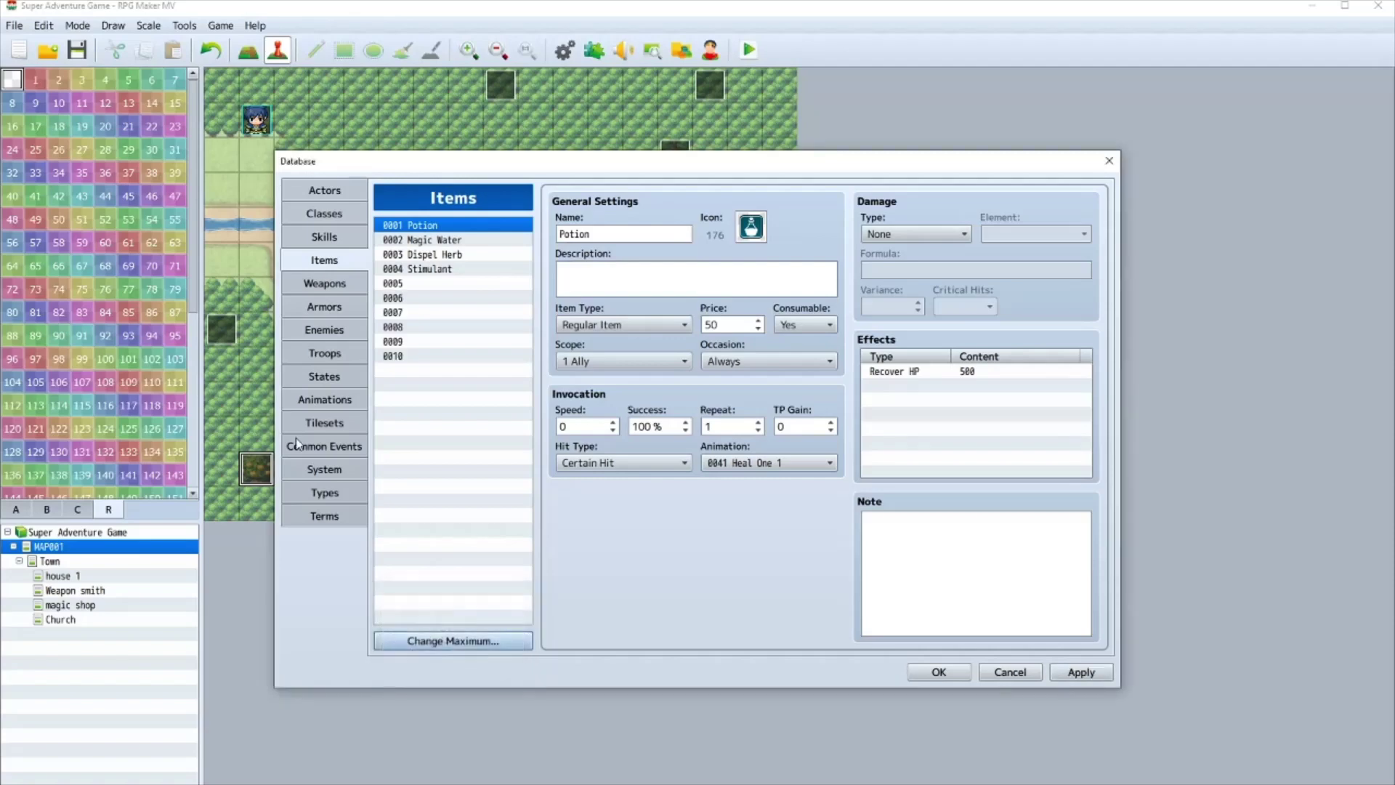
left_click(426, 283)
left_click(637, 231)
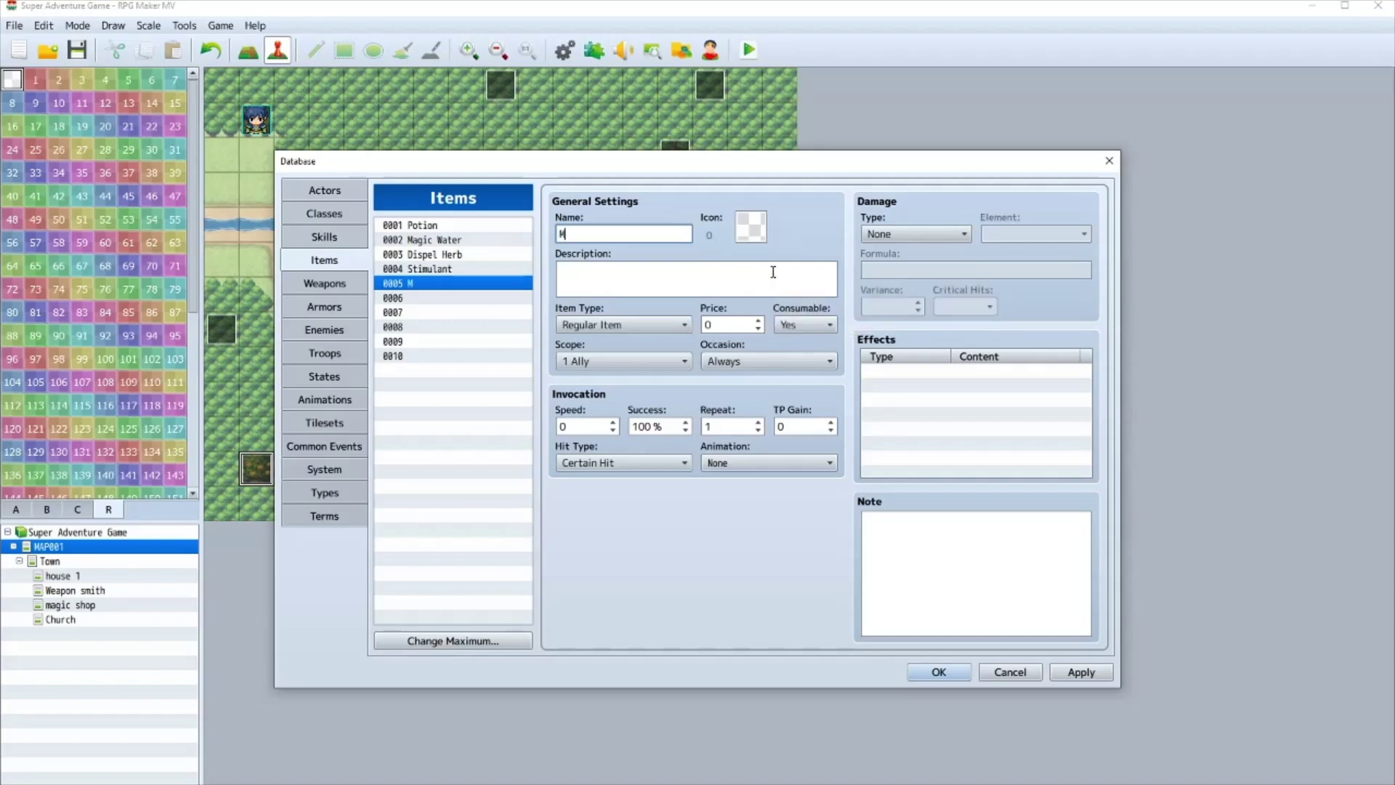
type("Medi-fruit")
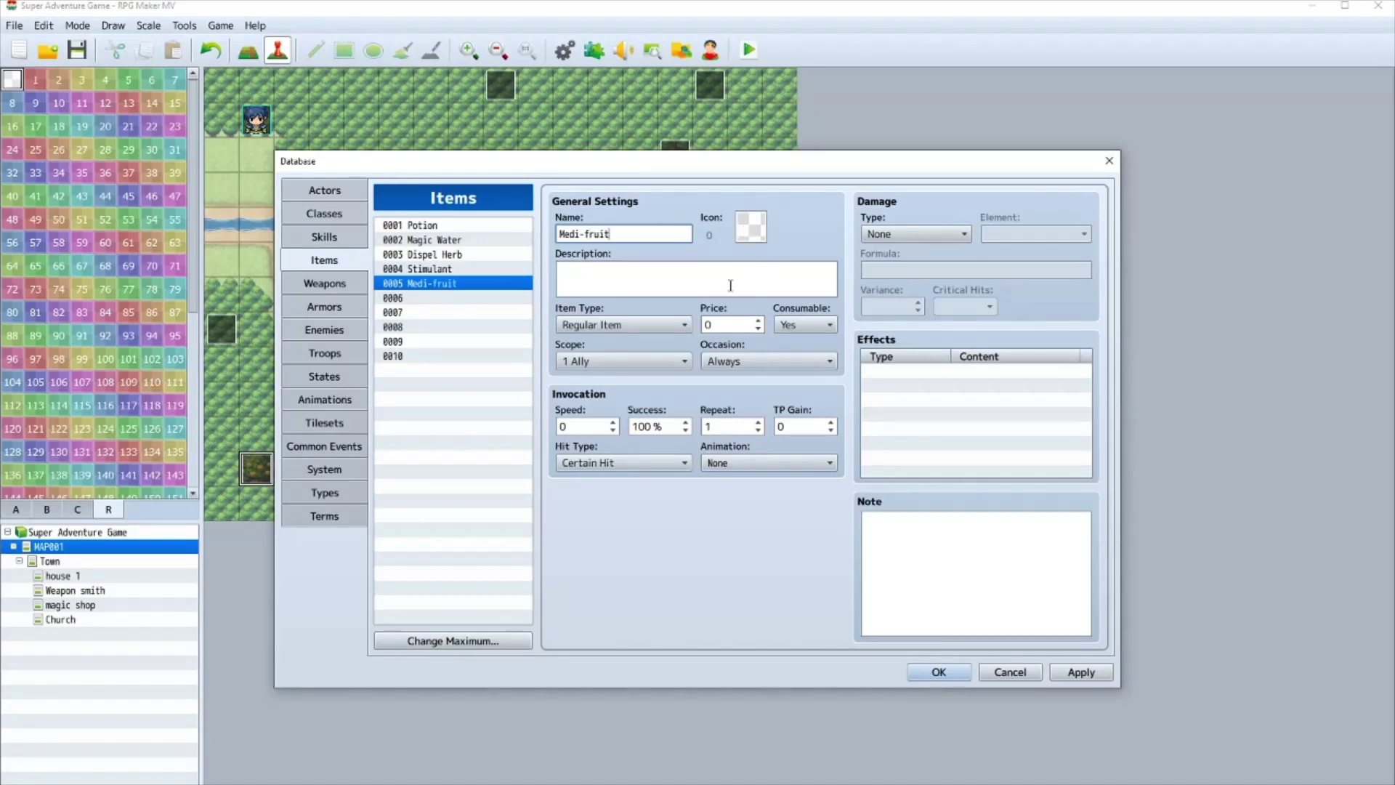
- Give the Medi-fruit item the description "A fruit with healing capabilities for the sick."
left_click(731, 285)
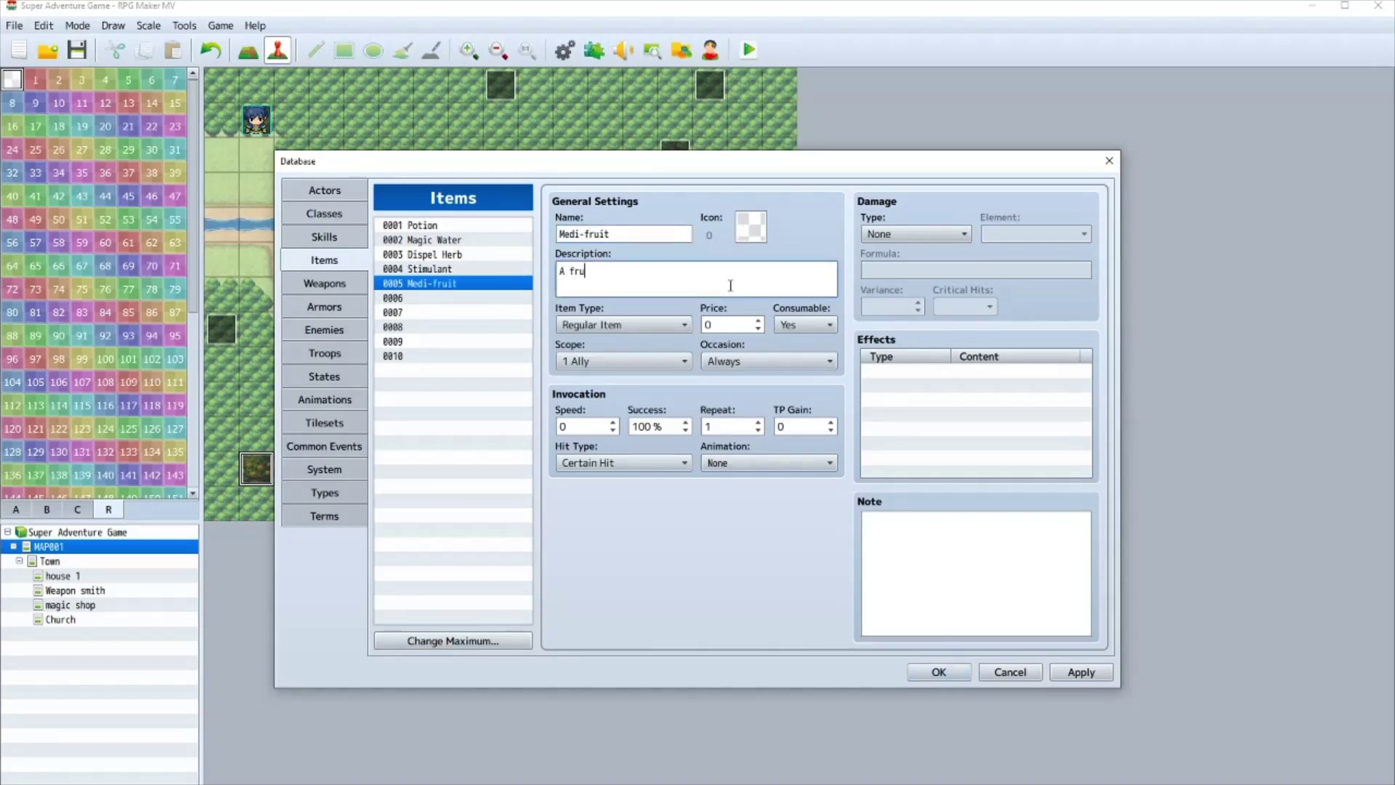
type("A fruit with healing capabilities")
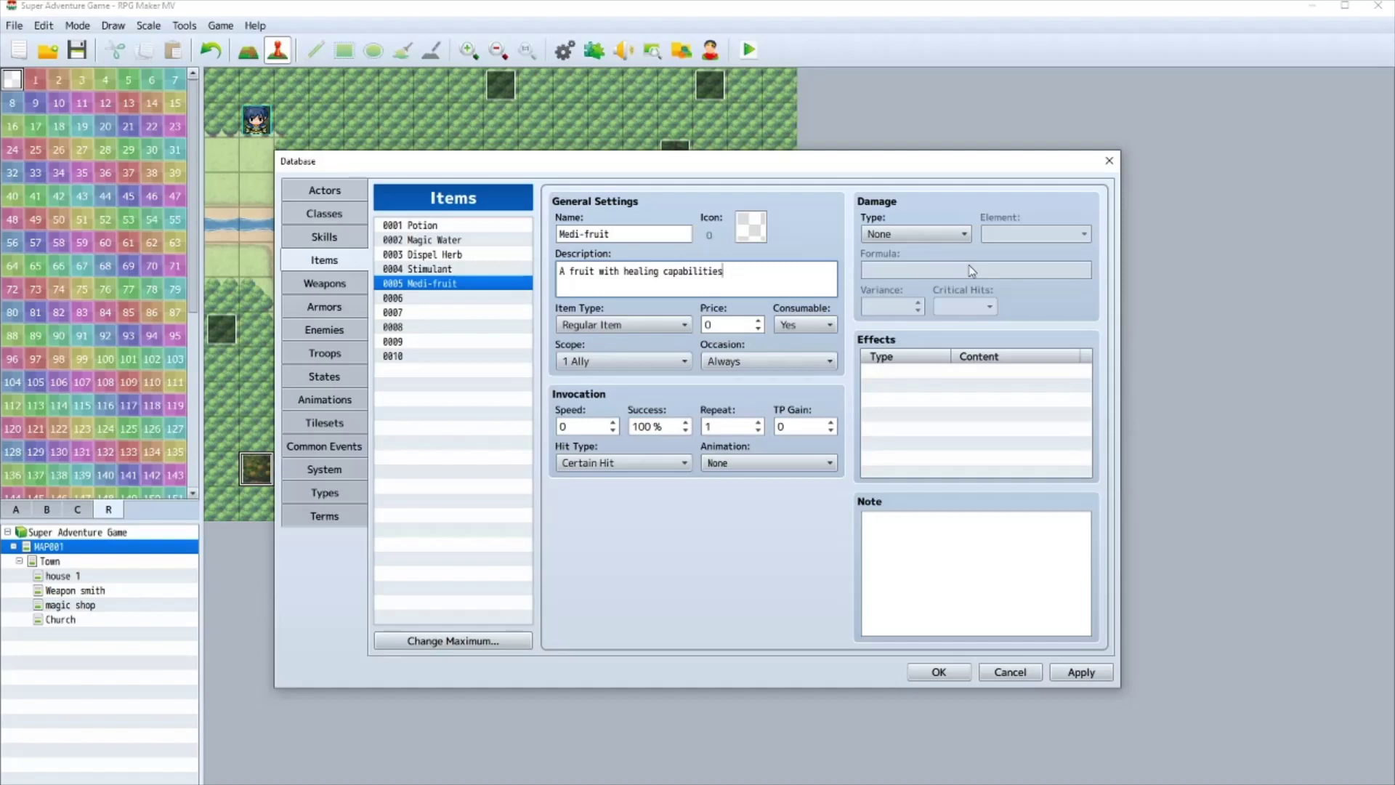
type(" for the sick.")
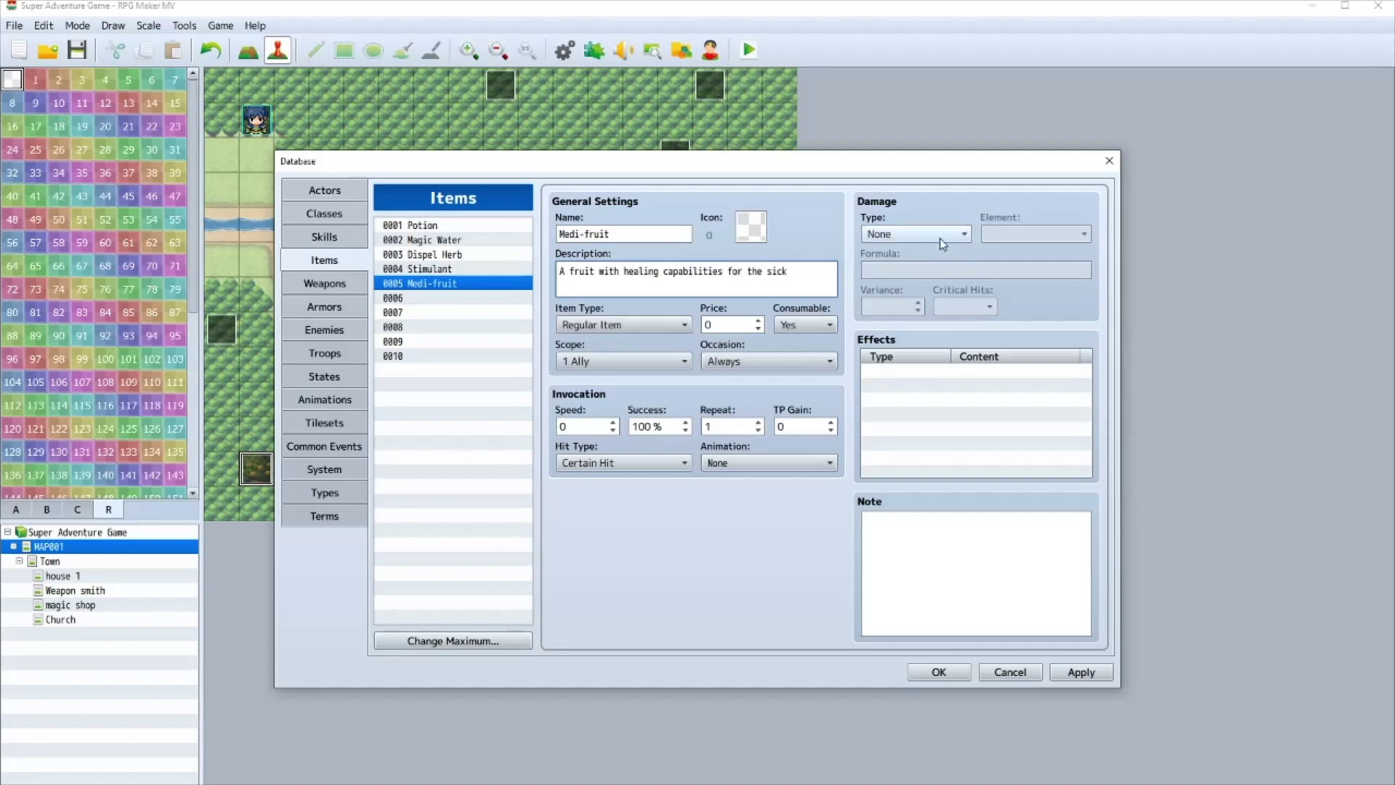
- Assign the potion bottle icon 176 to the Medi-fruit item
double_click(752, 226)
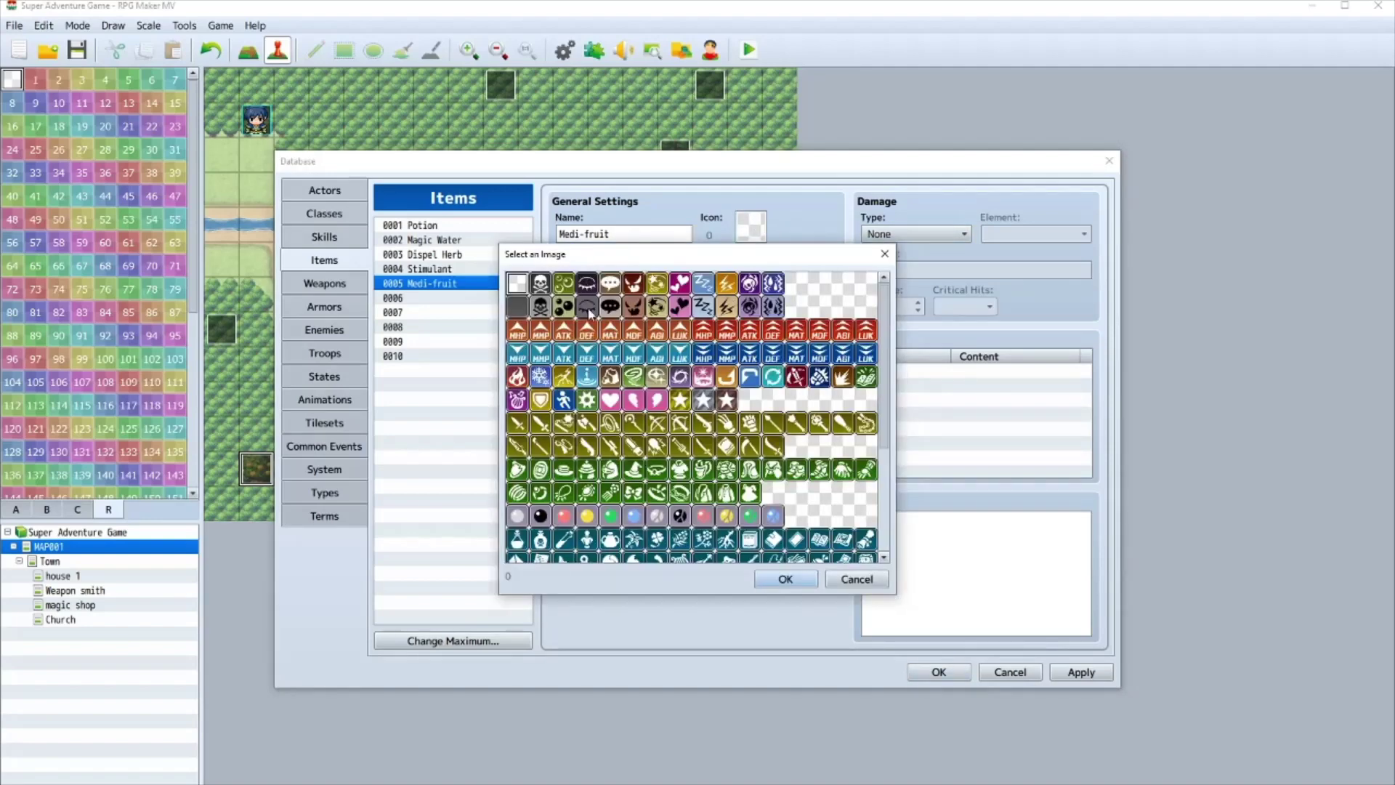
scroll(711, 431, "down", 3)
scroll(614, 403, "down", 2)
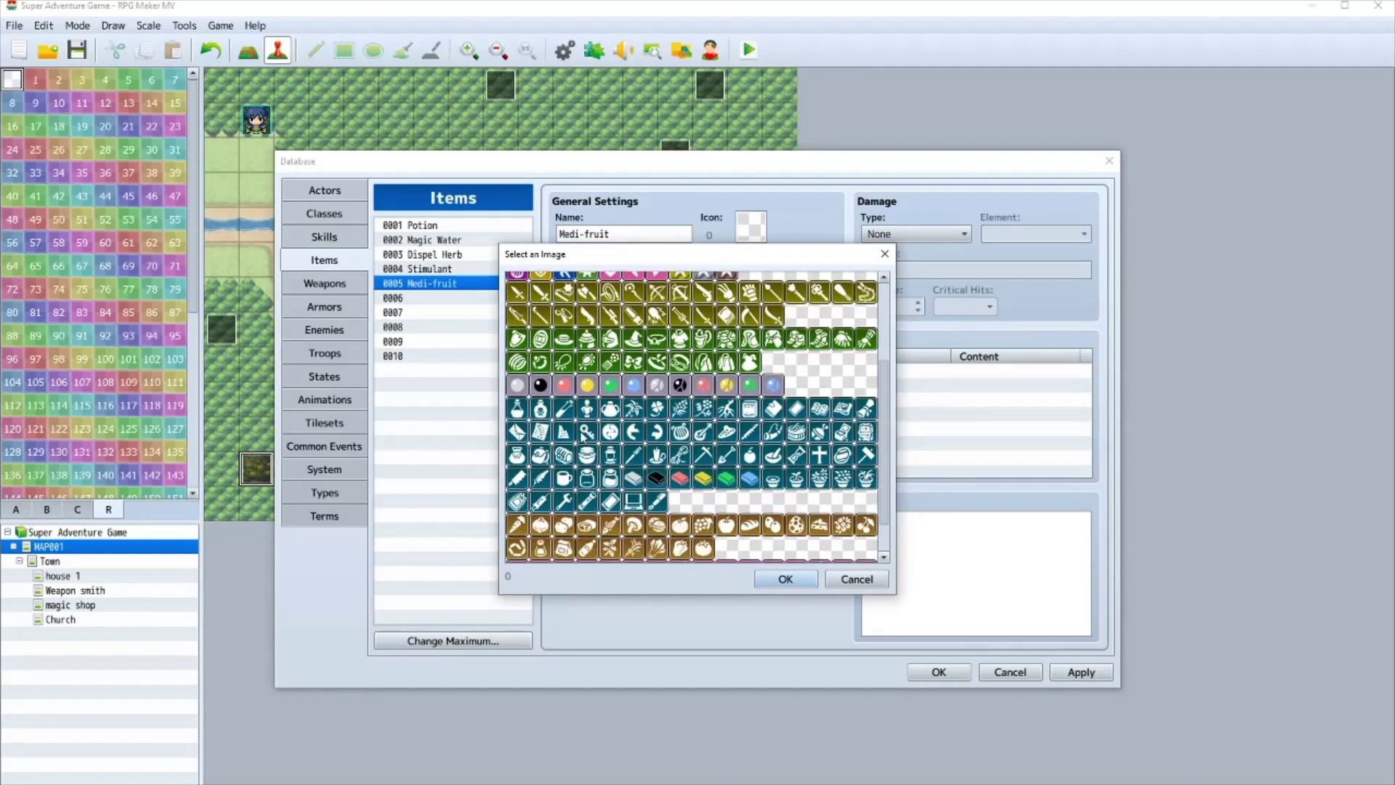
double_click(517, 409)
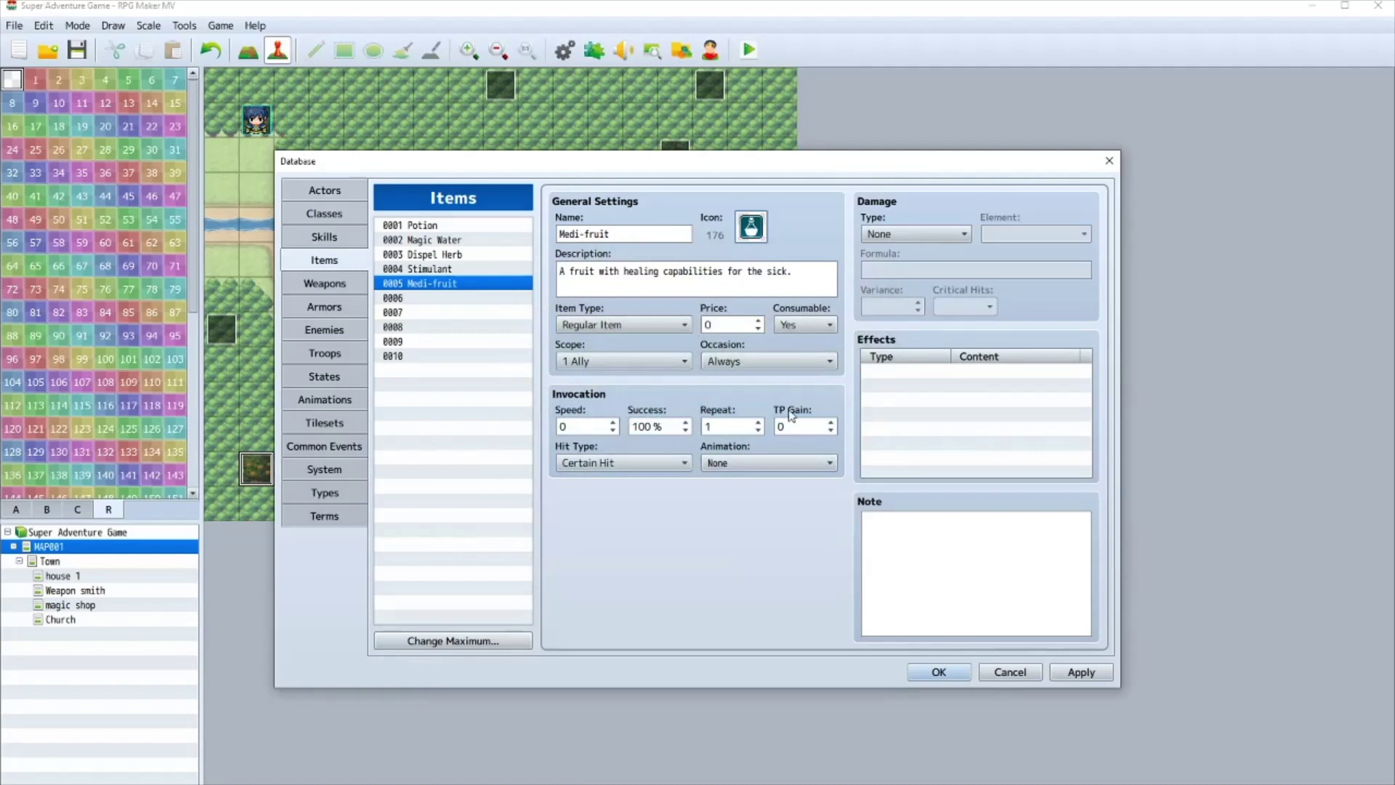
- Set the Medi-fruit item's icon to number 178
double_click(754, 241)
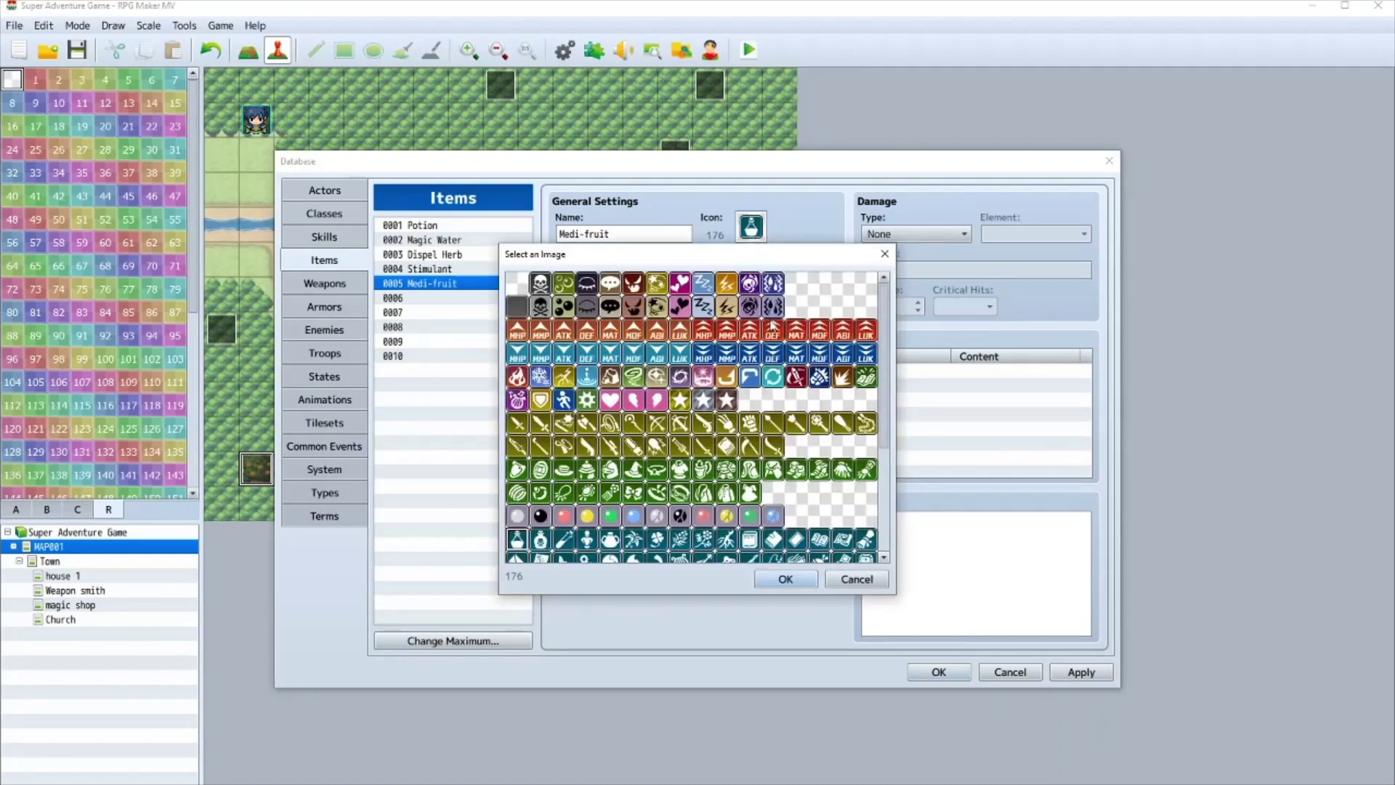
scroll(659, 484, "down", 3)
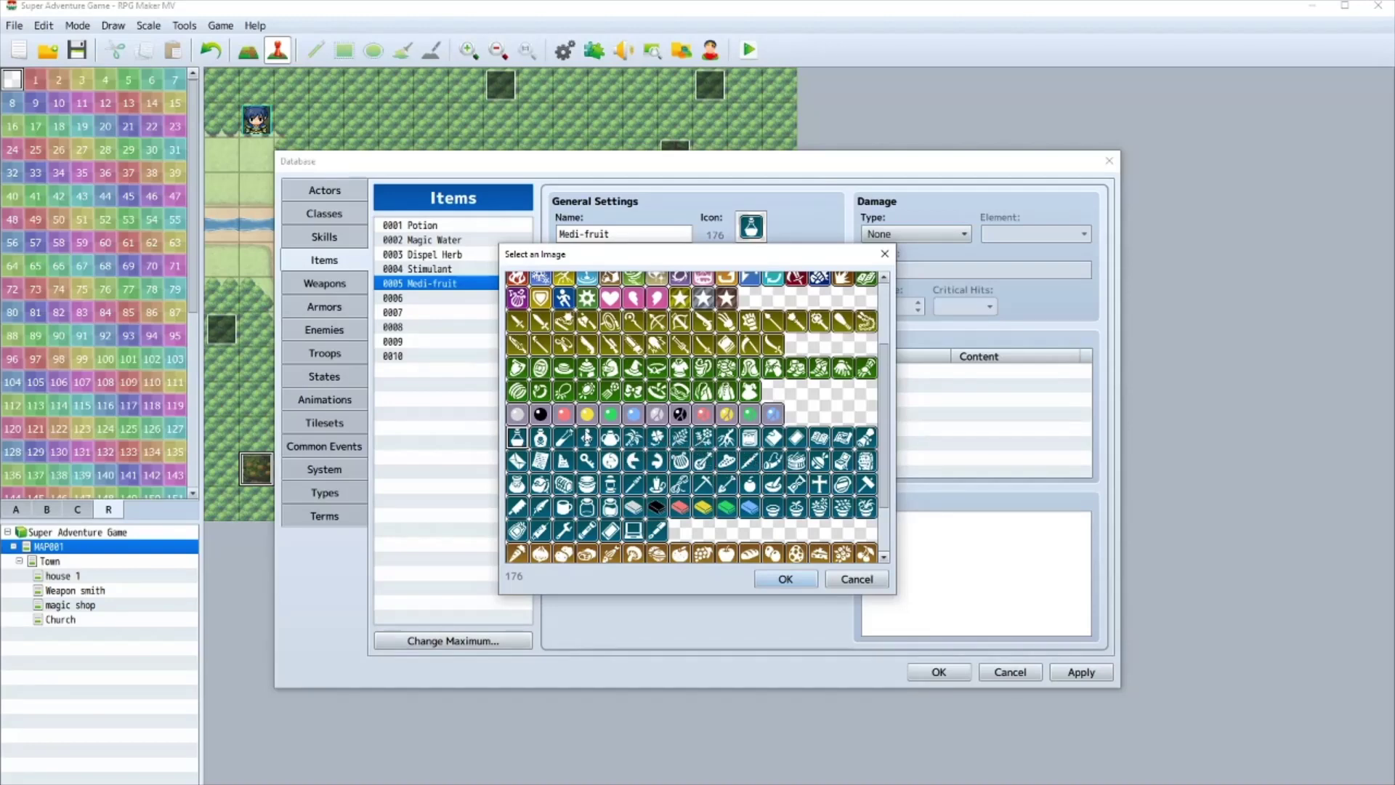
double_click(564, 438)
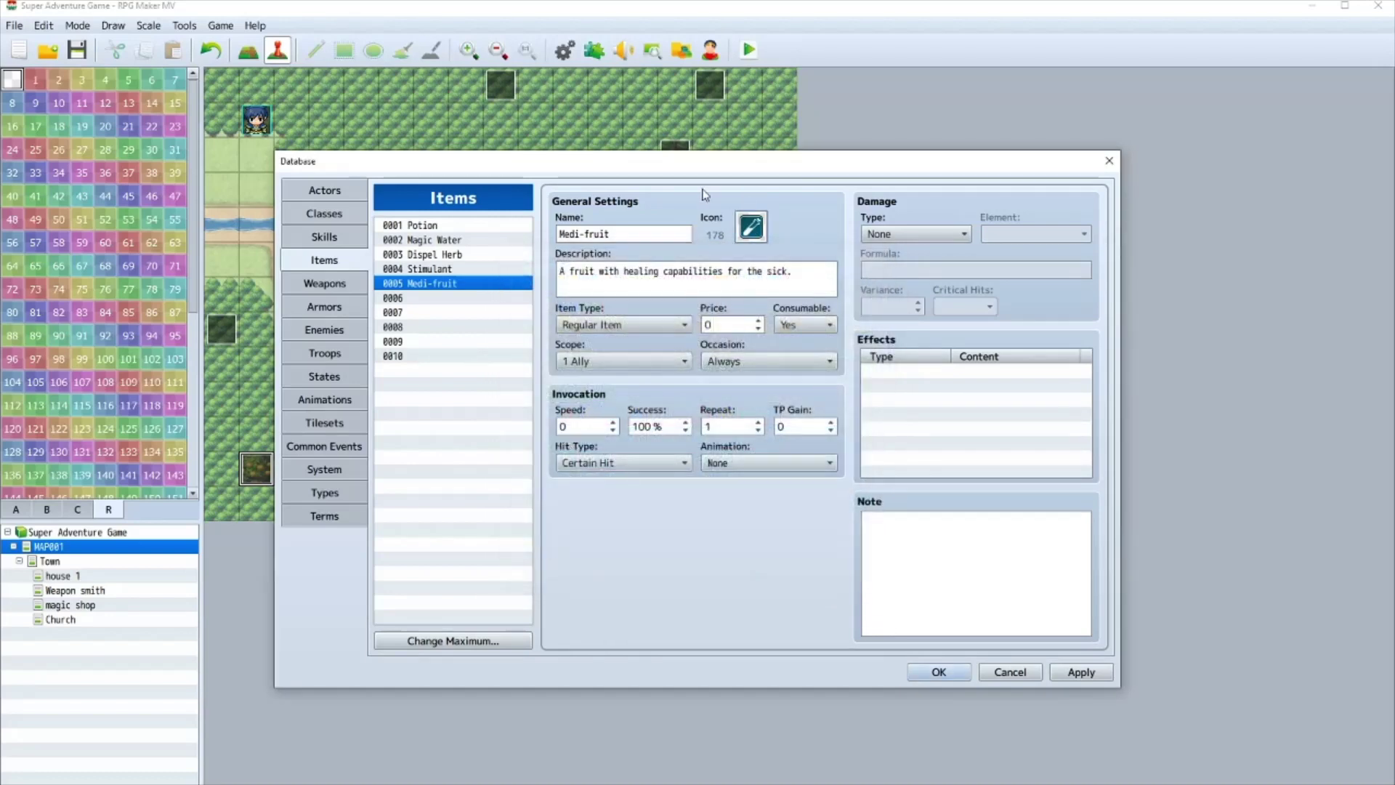
left_click(459, 298)
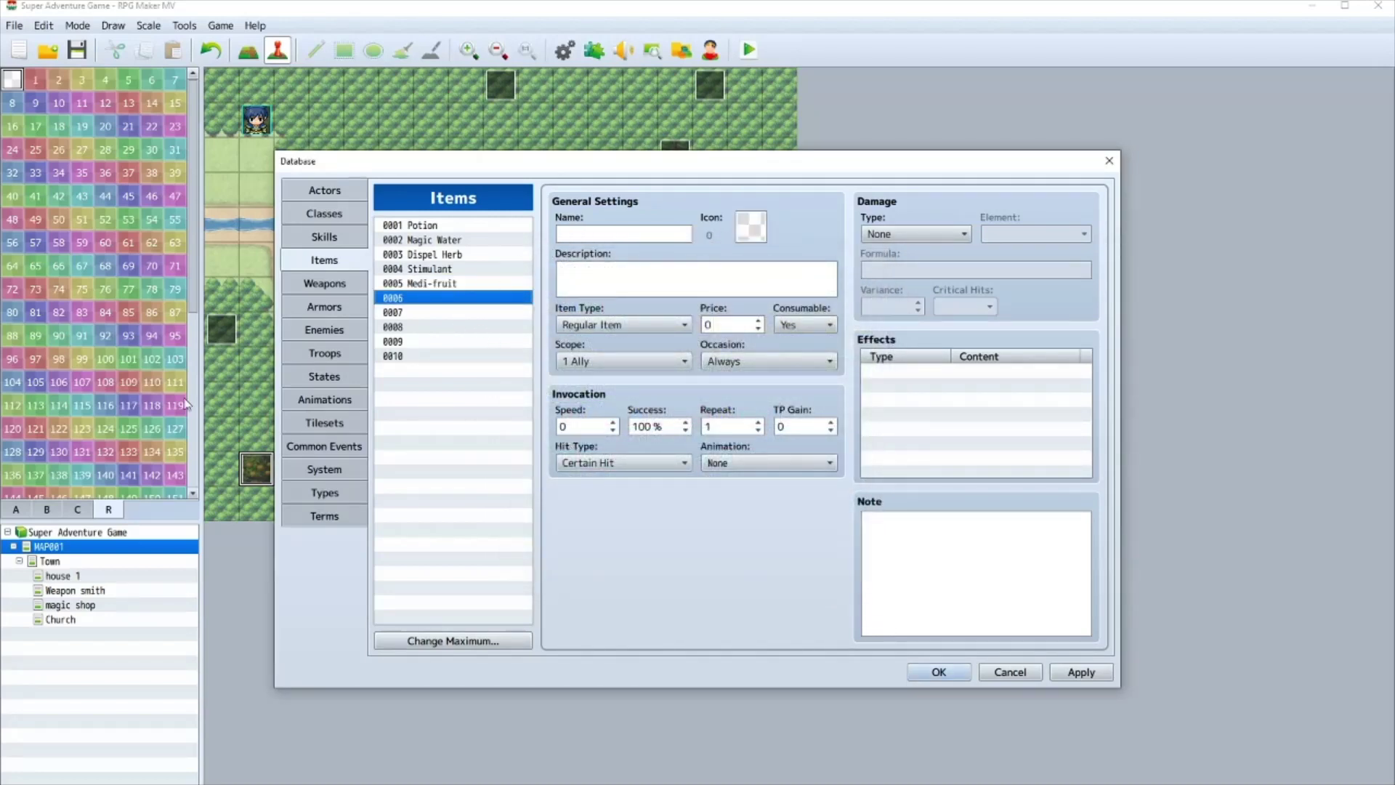
left_click(569, 236)
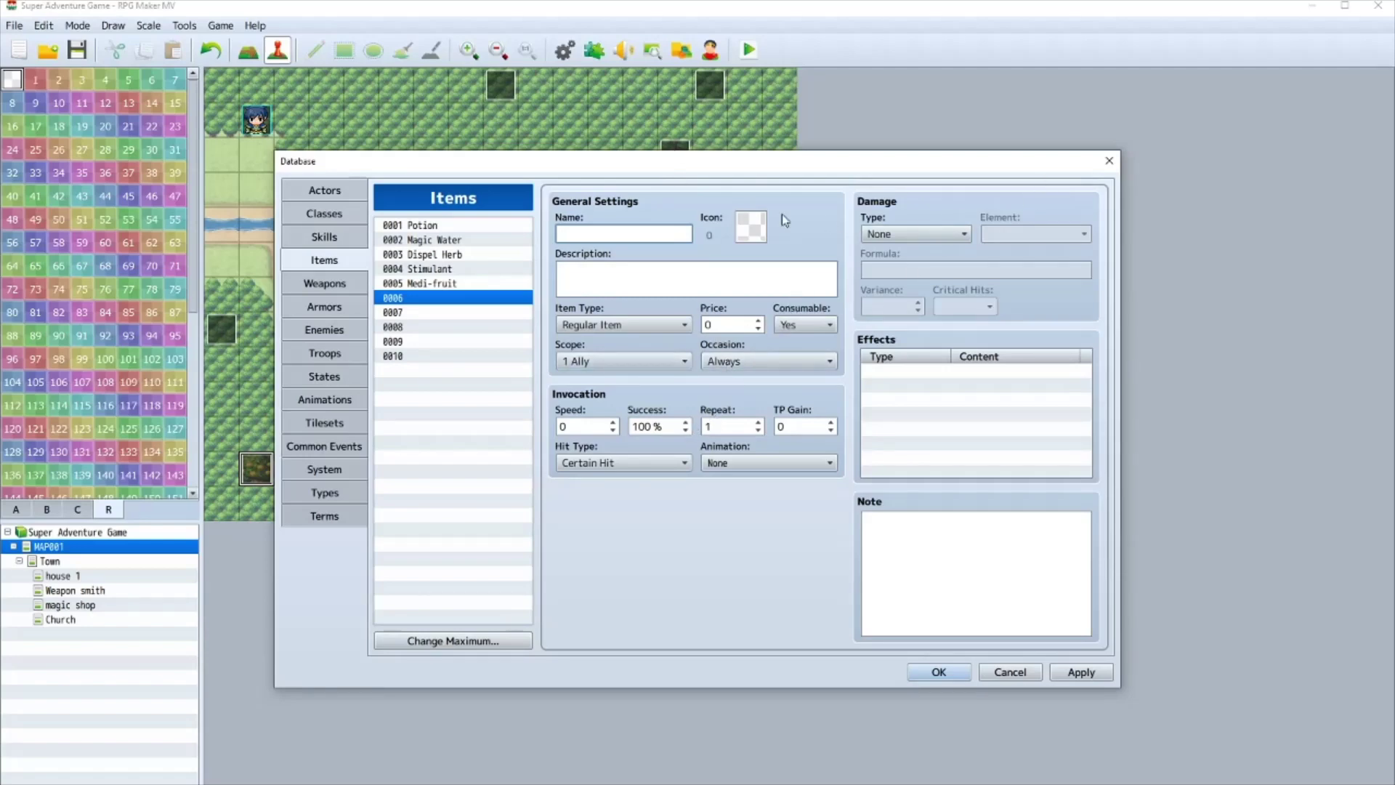
- Raise the maximum number of weapons in the database to 20
left_click(325, 282)
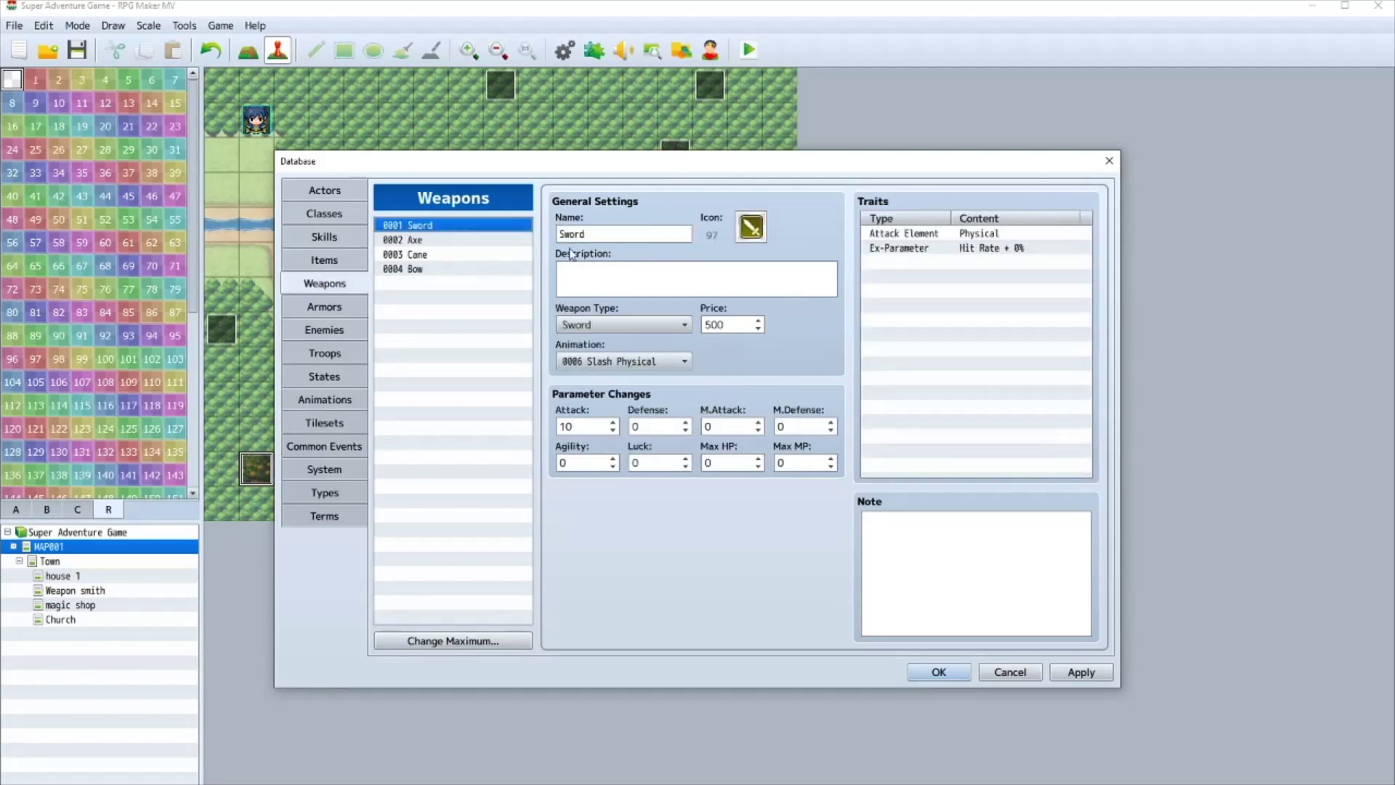
left_click(444, 640)
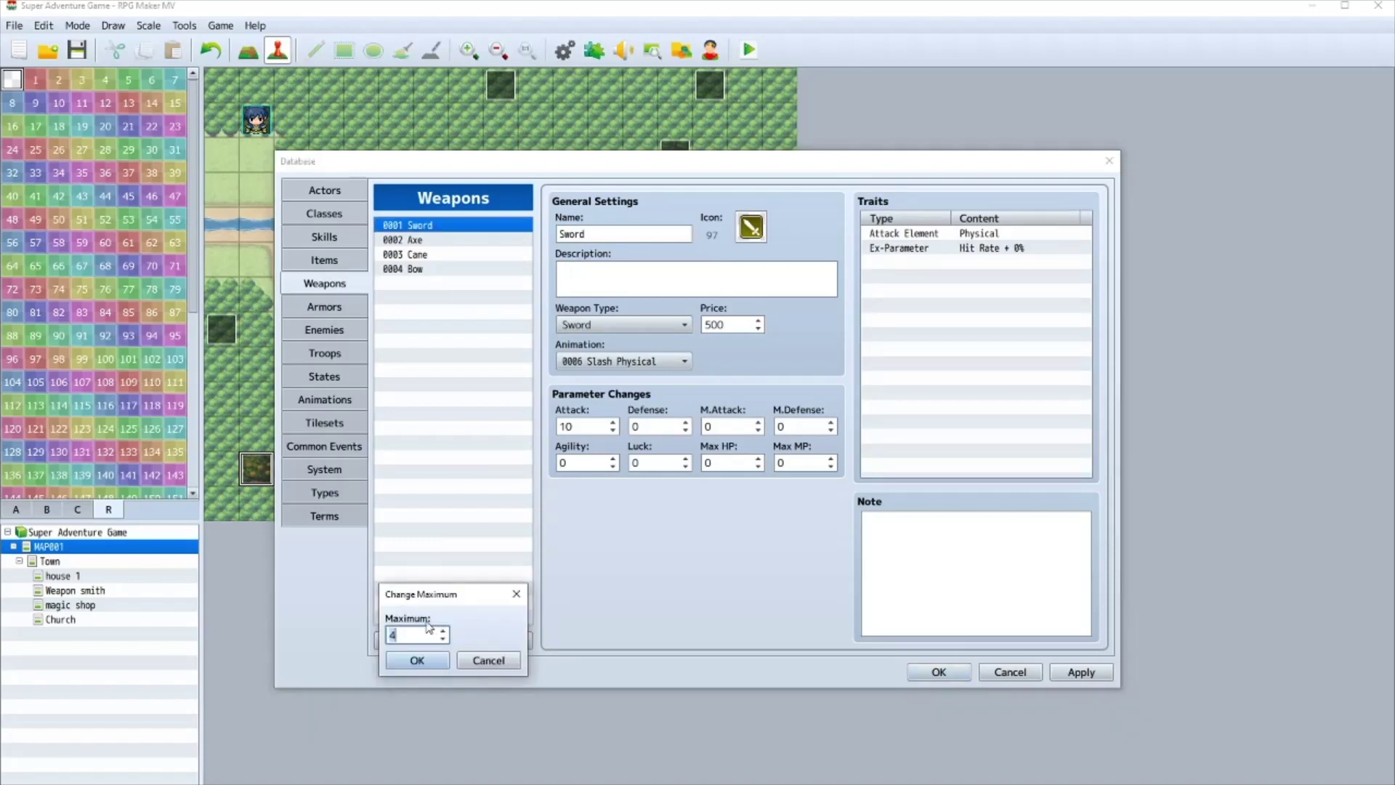
type("20")
left_click(417, 660)
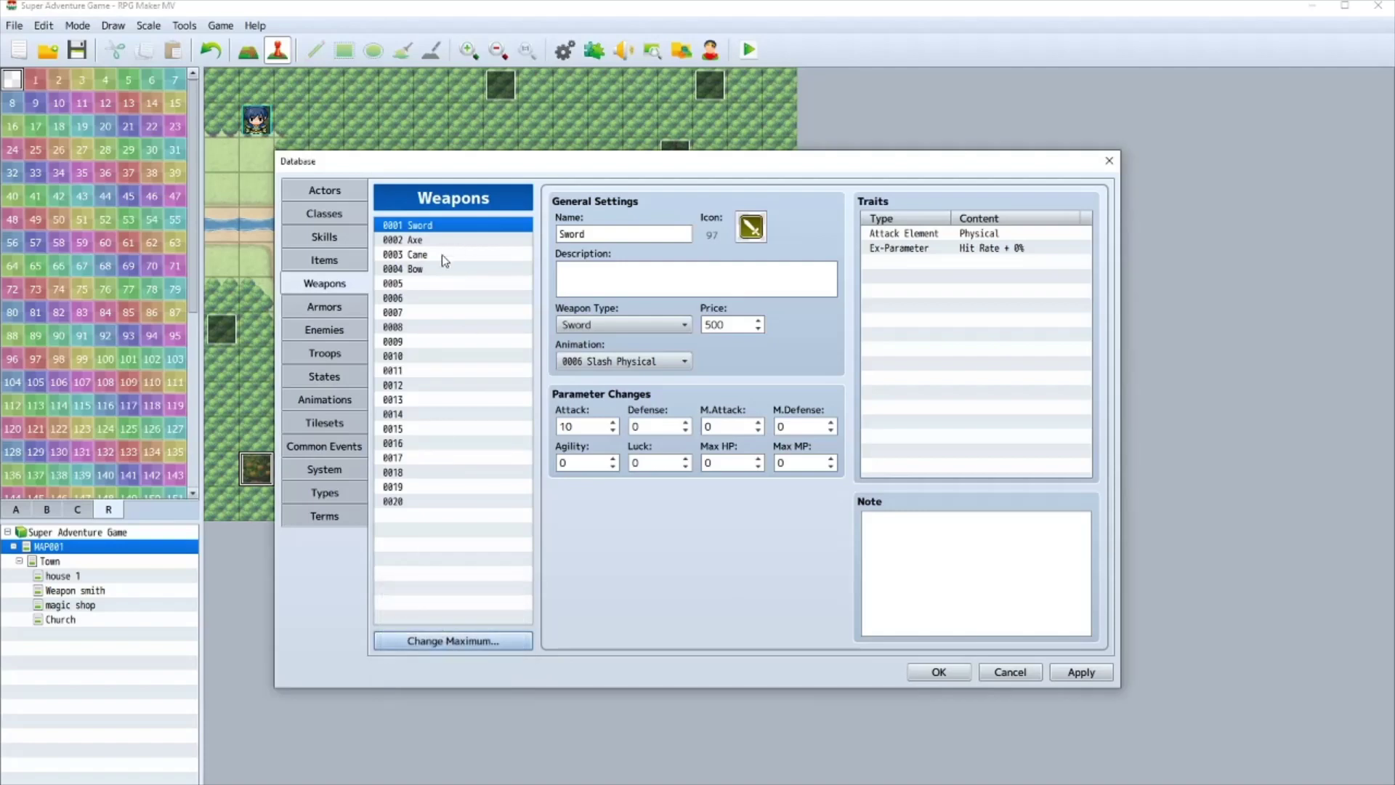
- Name weapon 0005 "Tree branch" and give it the sword icon 97
left_click(427, 283)
left_click(580, 235)
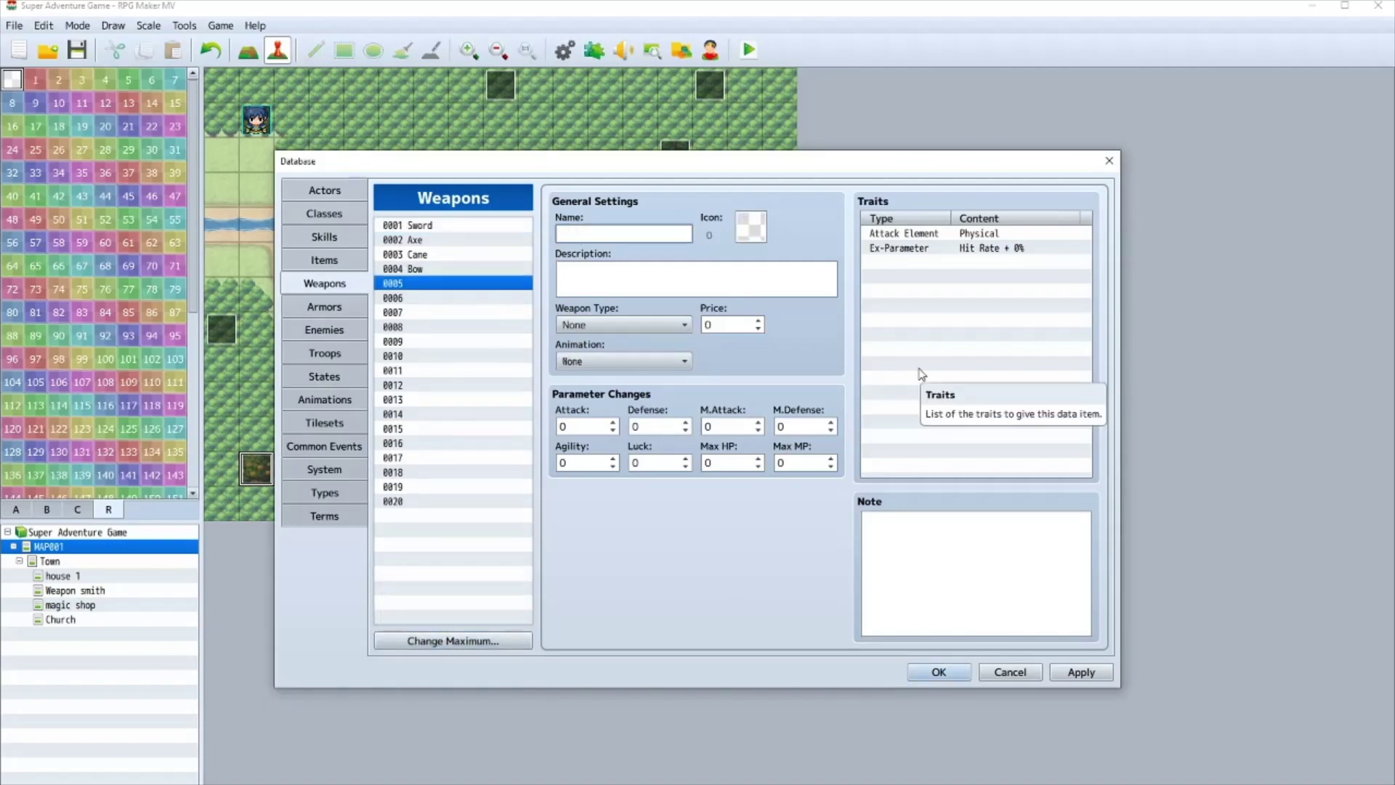
type("Tree")
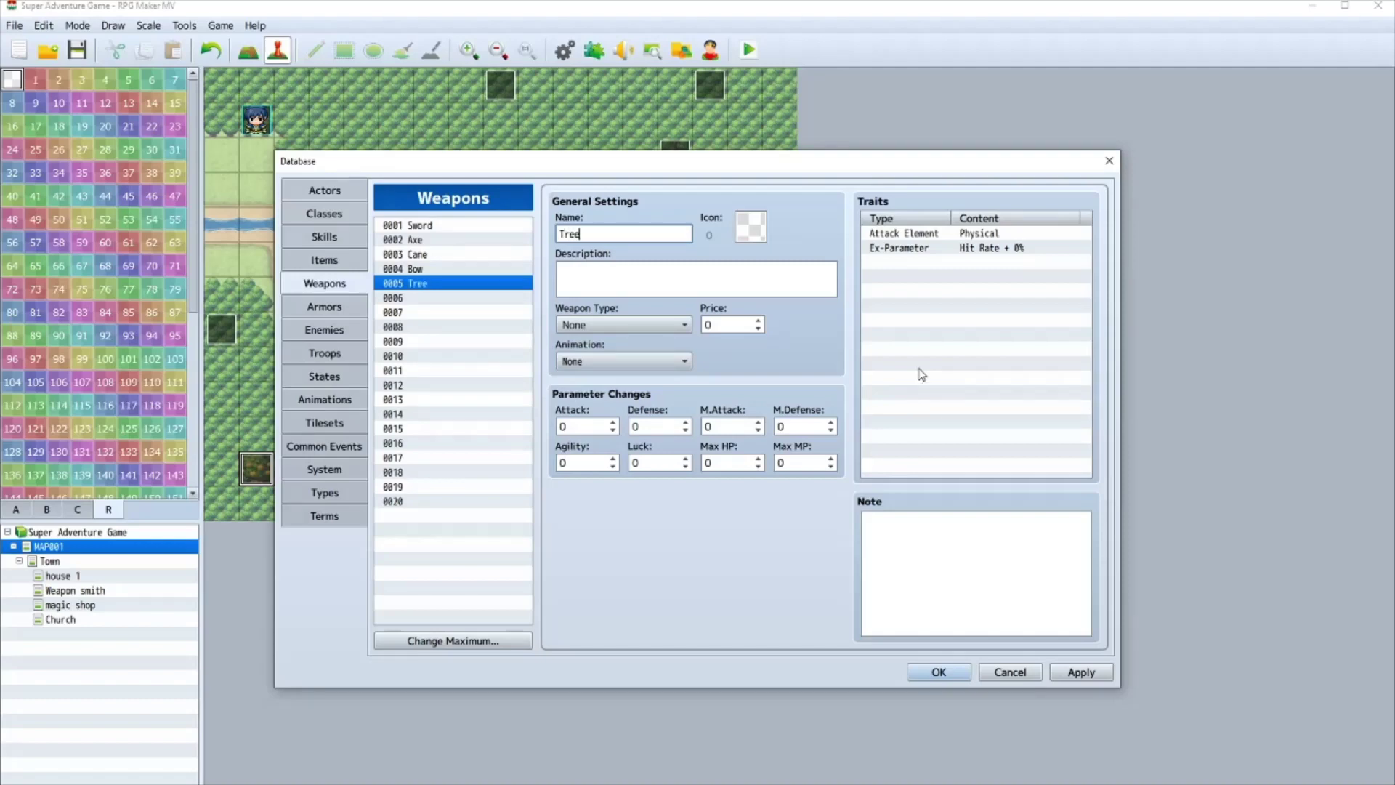
type(" branch")
double_click(750, 226)
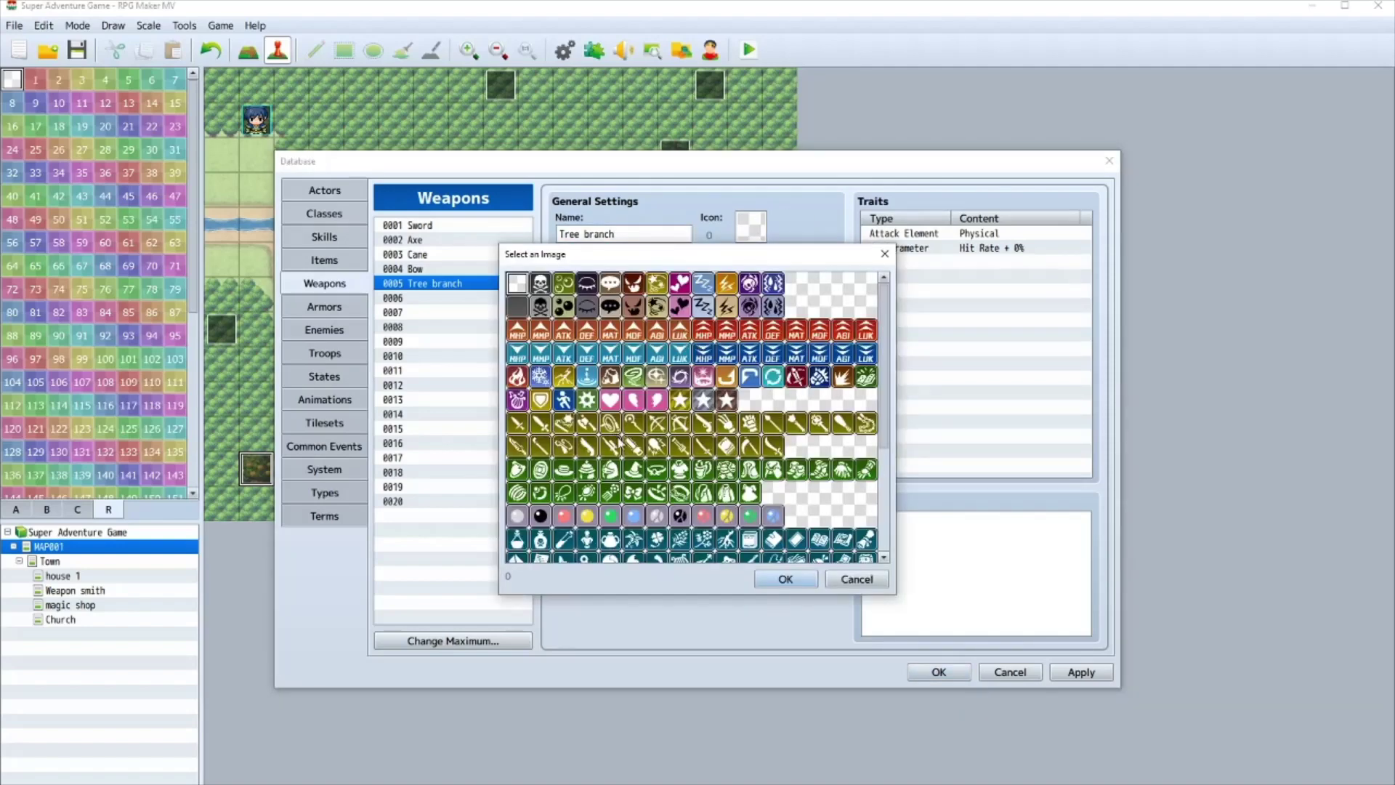
left_click(537, 427)
double_click(538, 427)
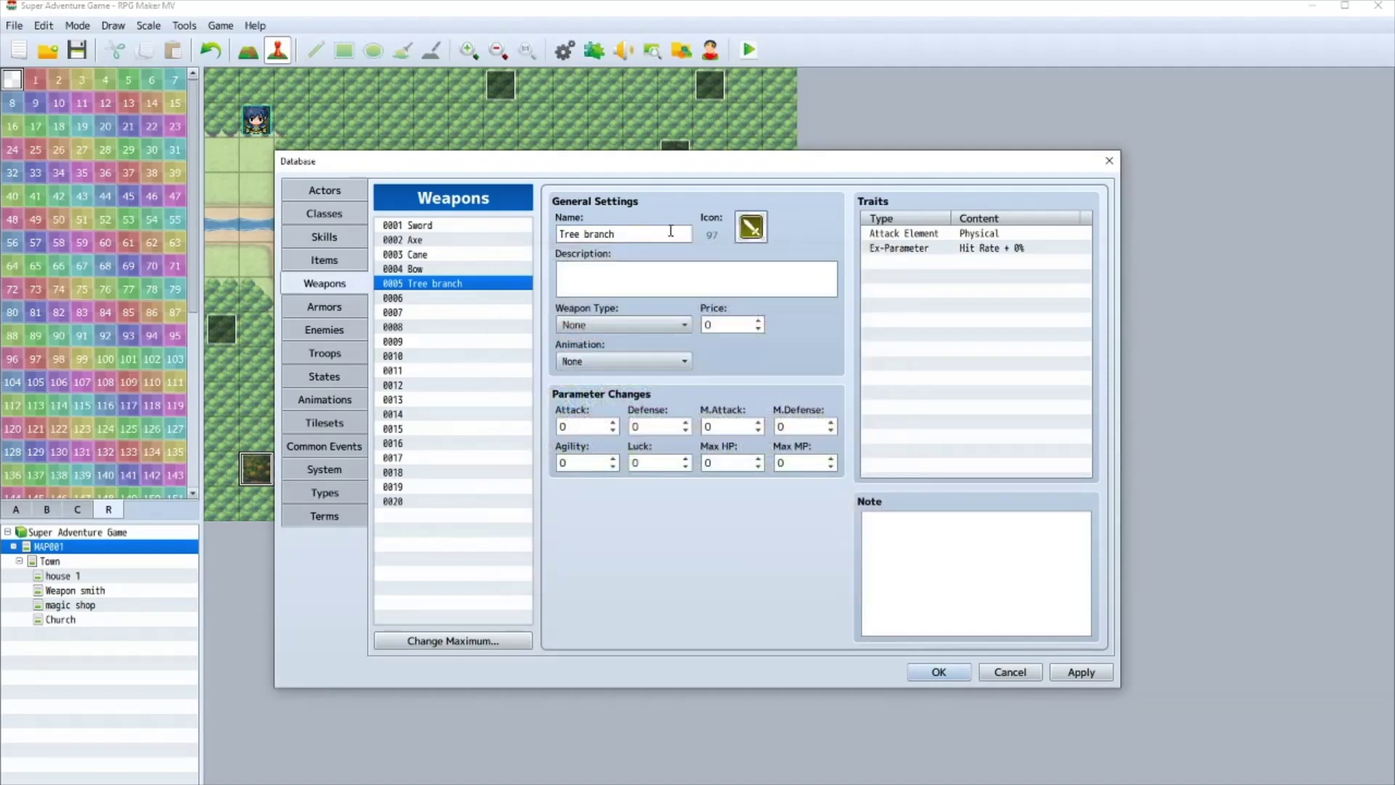
- Give the Tree branch weapon the description "A sharp looking branch dropped by the wilting tree."
left_click(574, 280)
type("A")
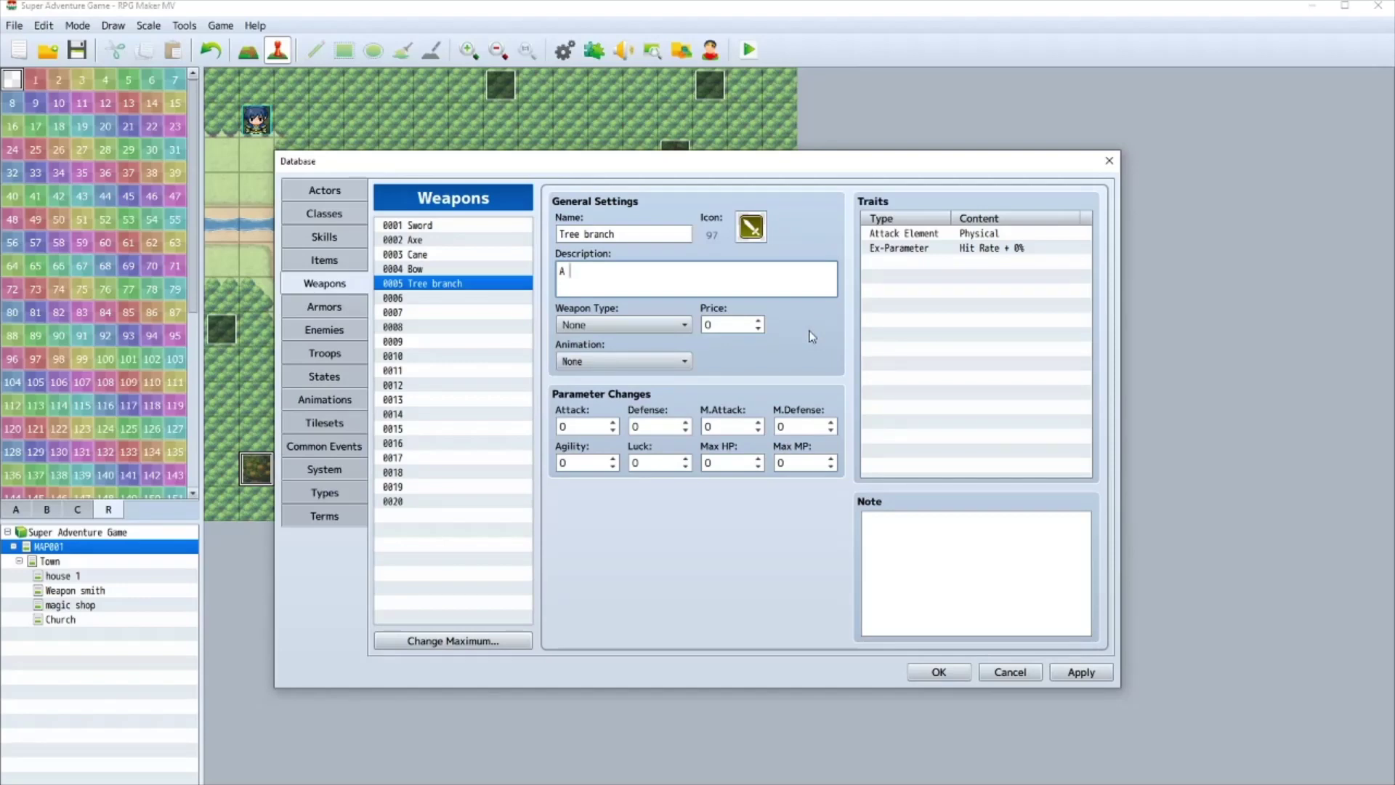
type(" sharp looking branch dropped by the w")
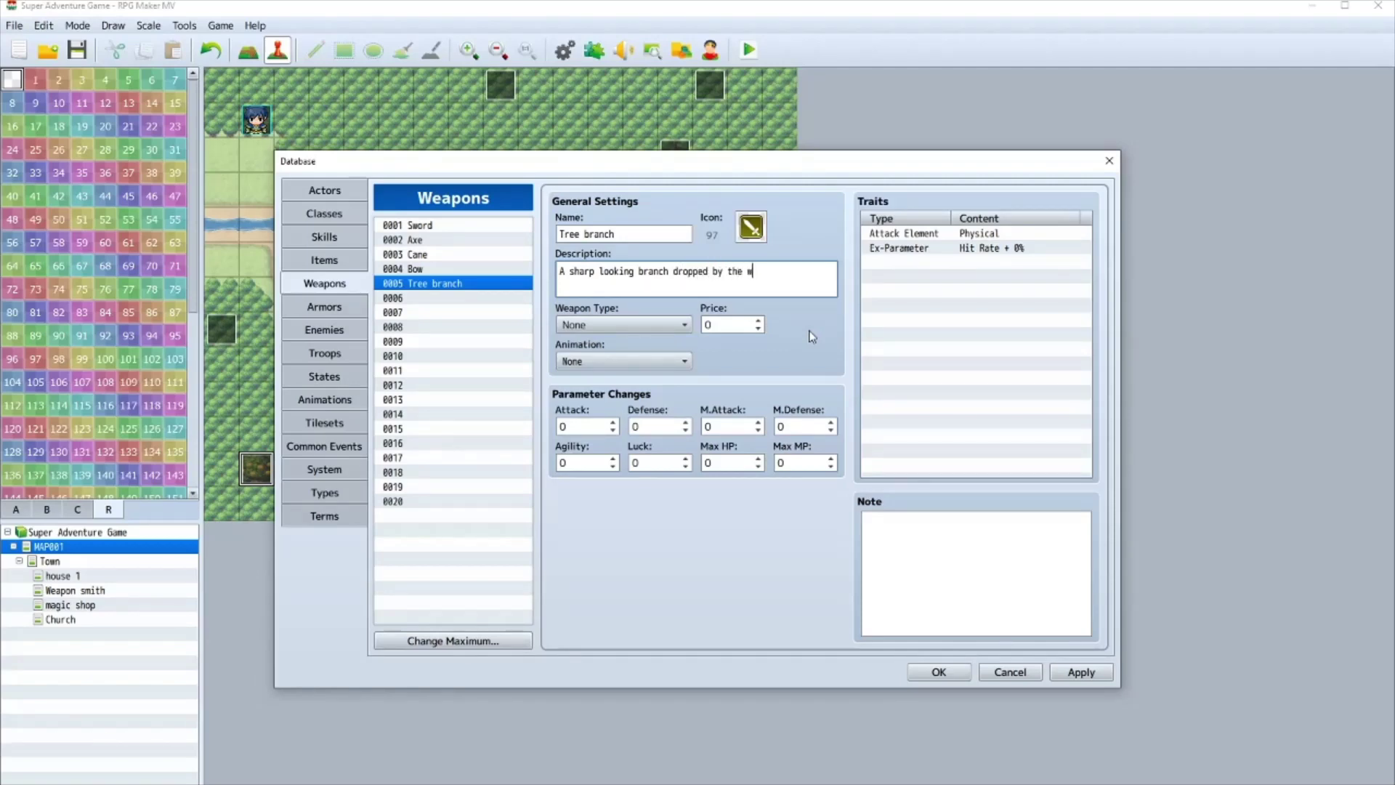
type("ilting tree.")
- Set the Tree branch's attack to 15, comparing it with the Sword's parameters
left_click(413, 227)
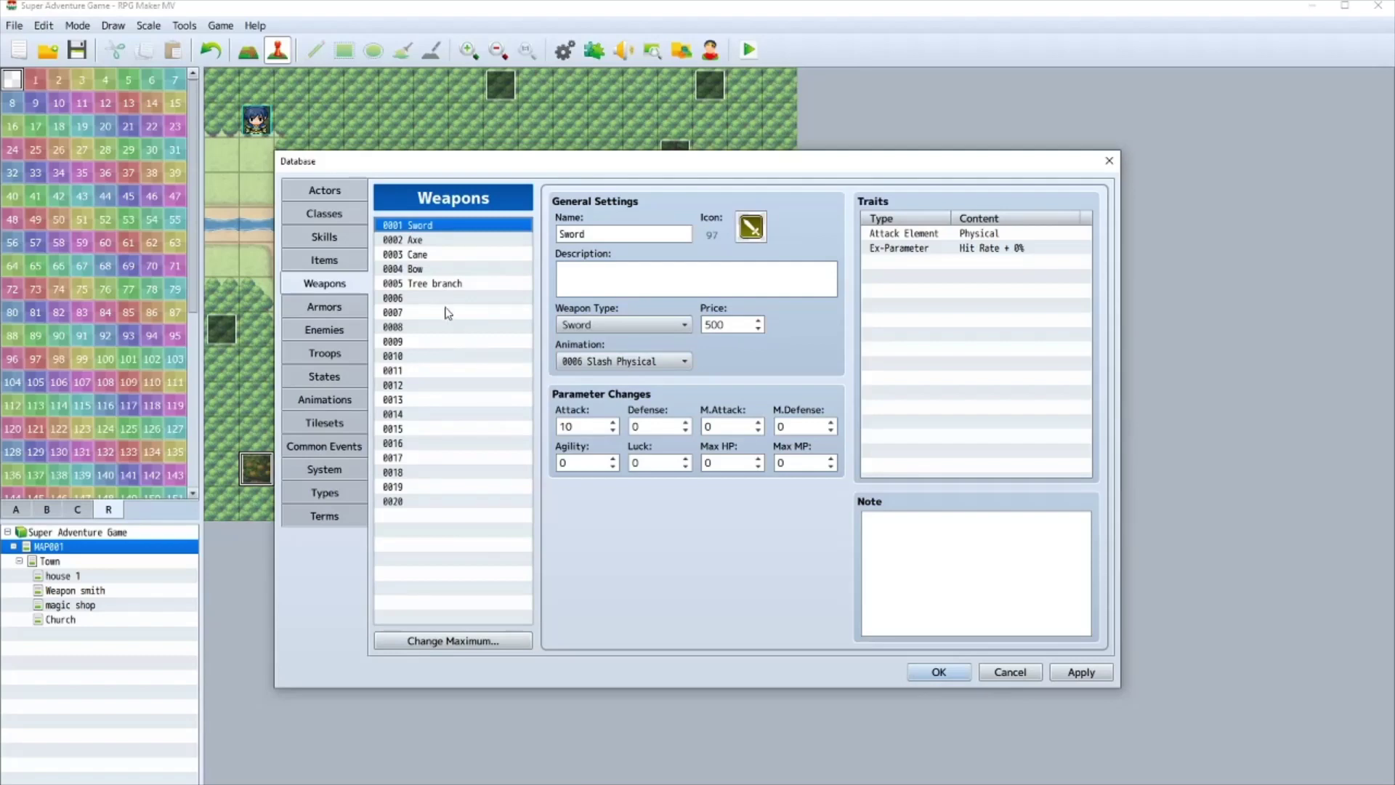
left_click(426, 283)
left_click(561, 427)
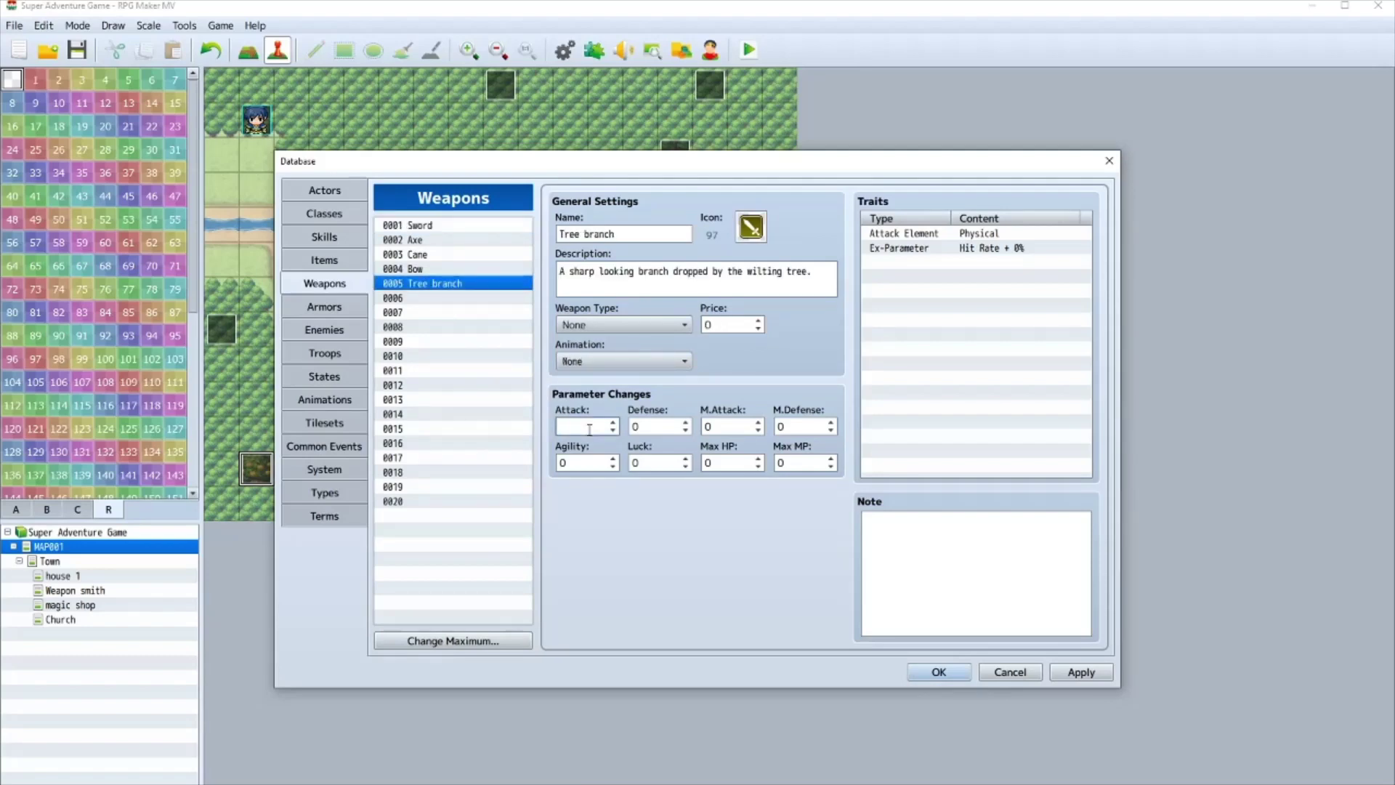
left_click(407, 226)
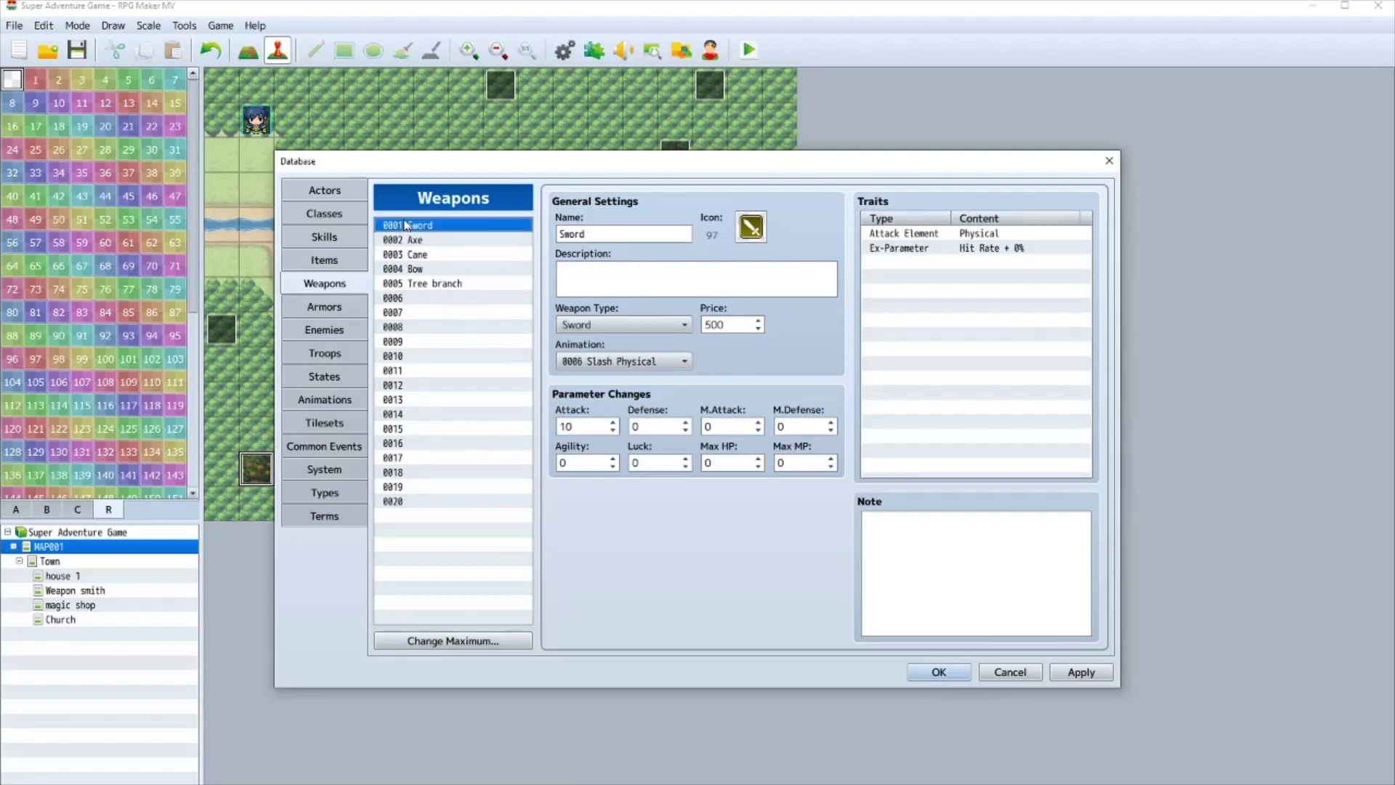
left_click(447, 284)
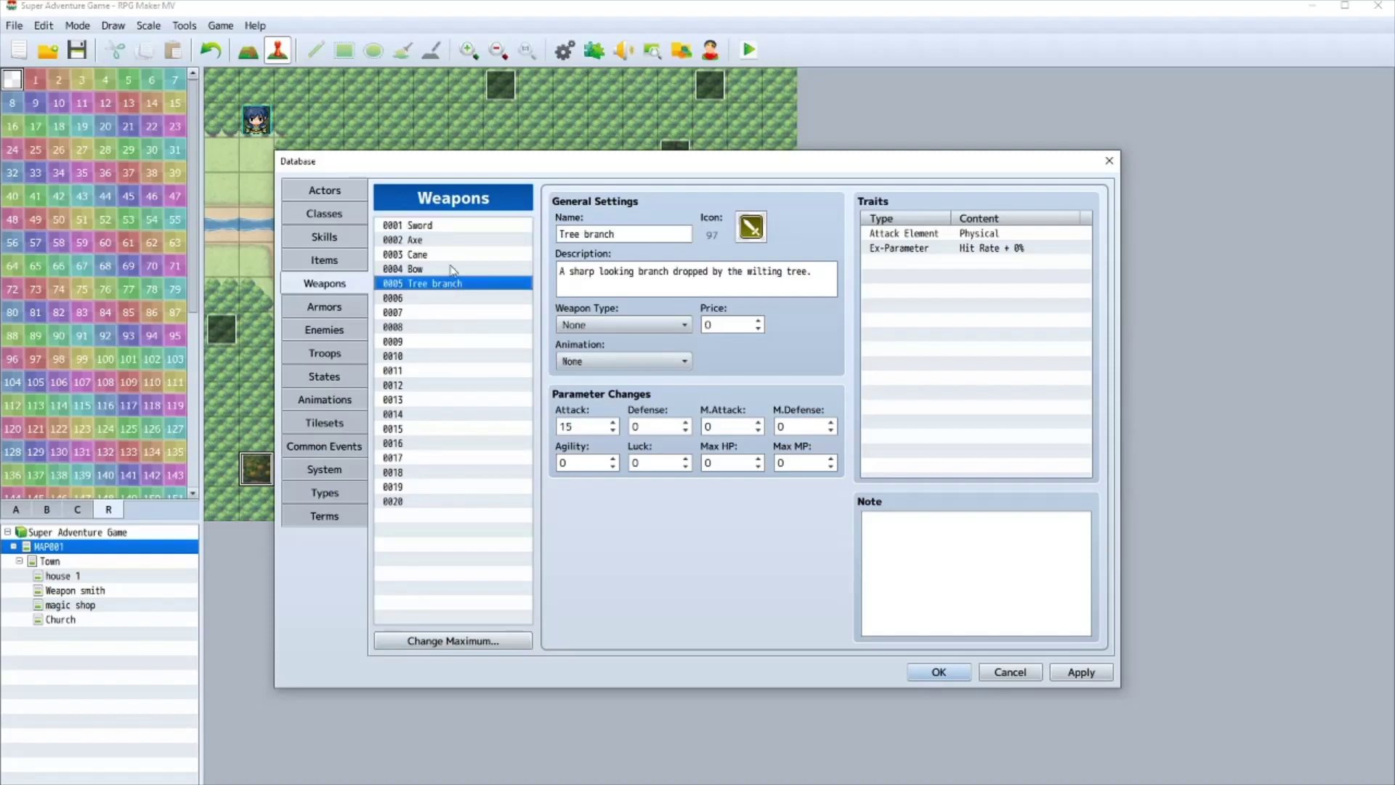
- Set the Tree branch's weapon type to Sword
left_click(458, 229)
left_click(447, 299)
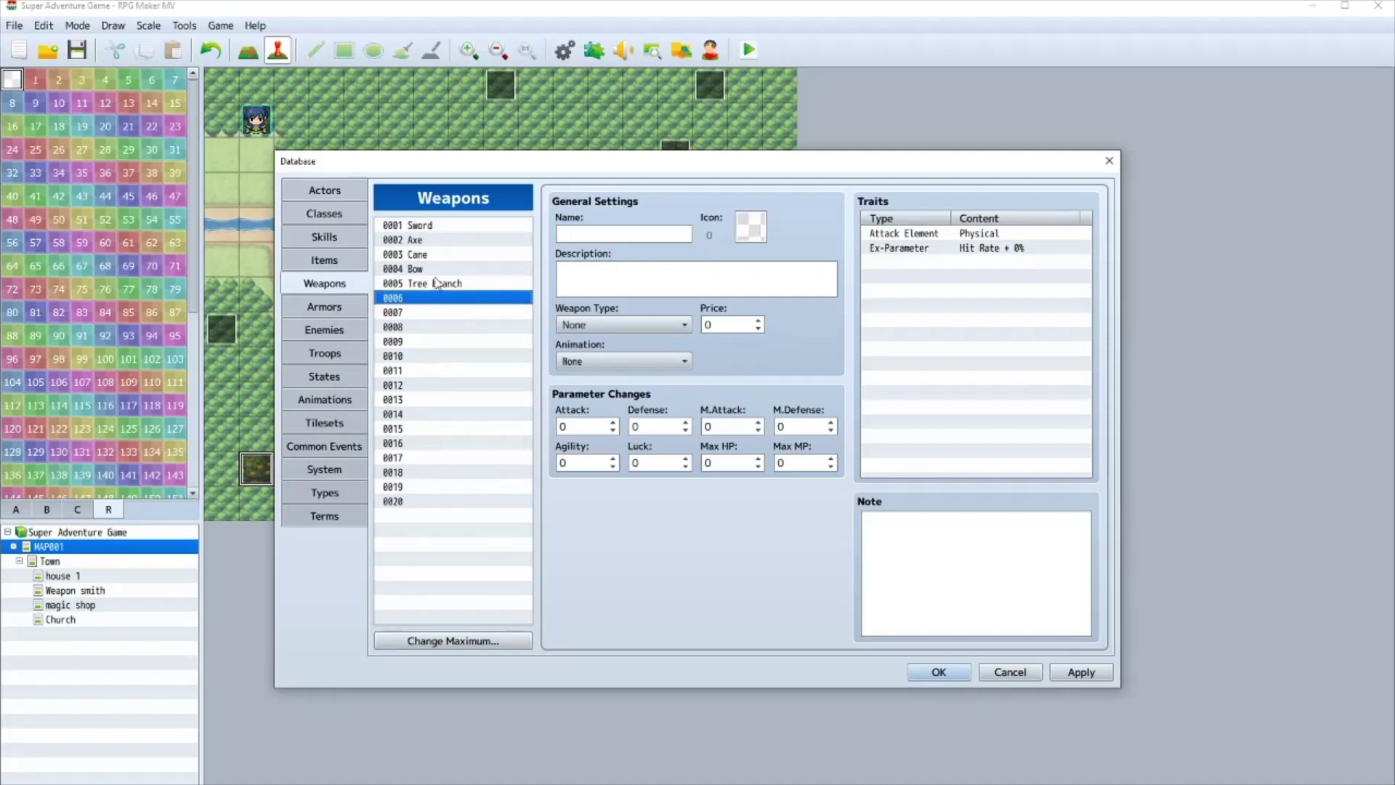
left_click(432, 284)
left_click(654, 325)
left_click(597, 375)
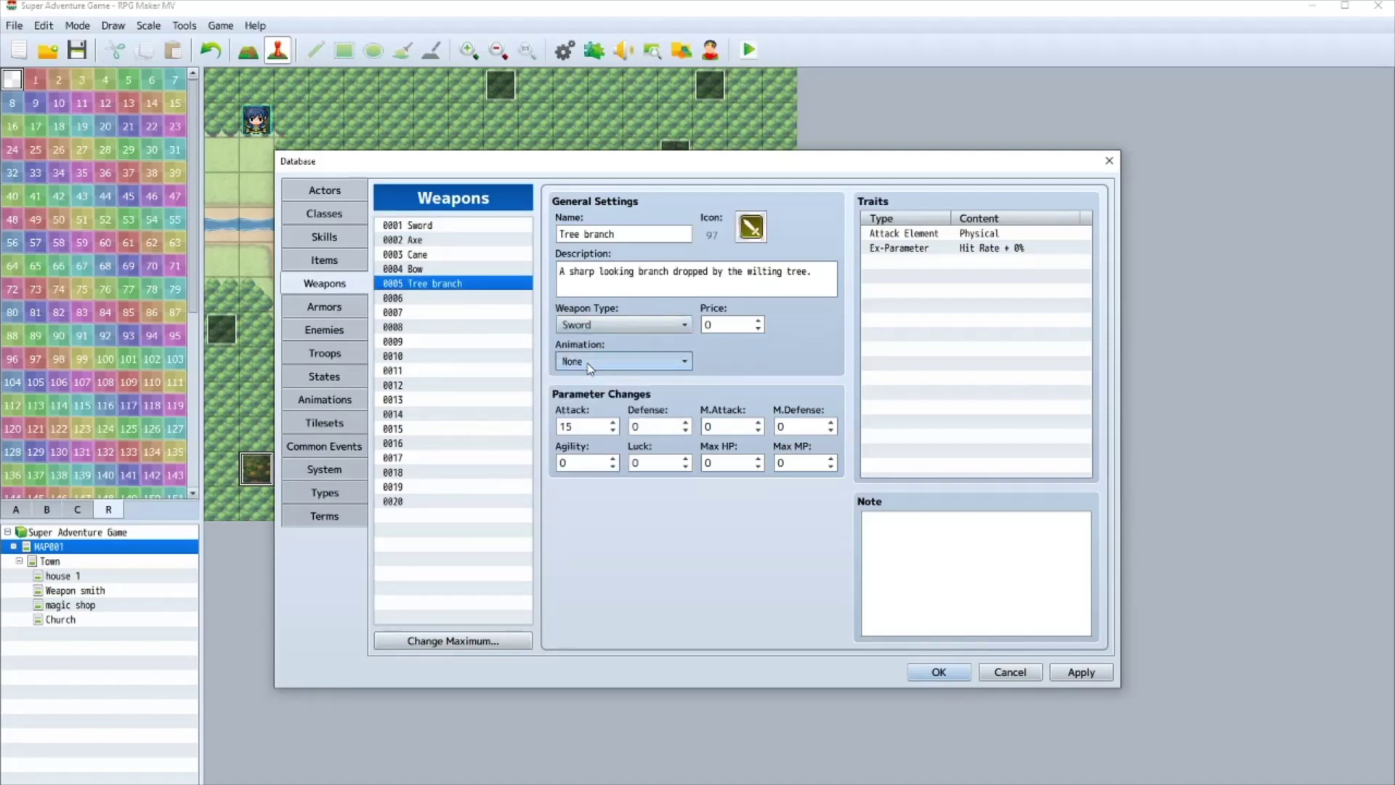
- Set the Tree branch's animation to 0006 Slash Physical, checking its settings against the Sword entry
left_click(654, 361)
left_click(430, 228)
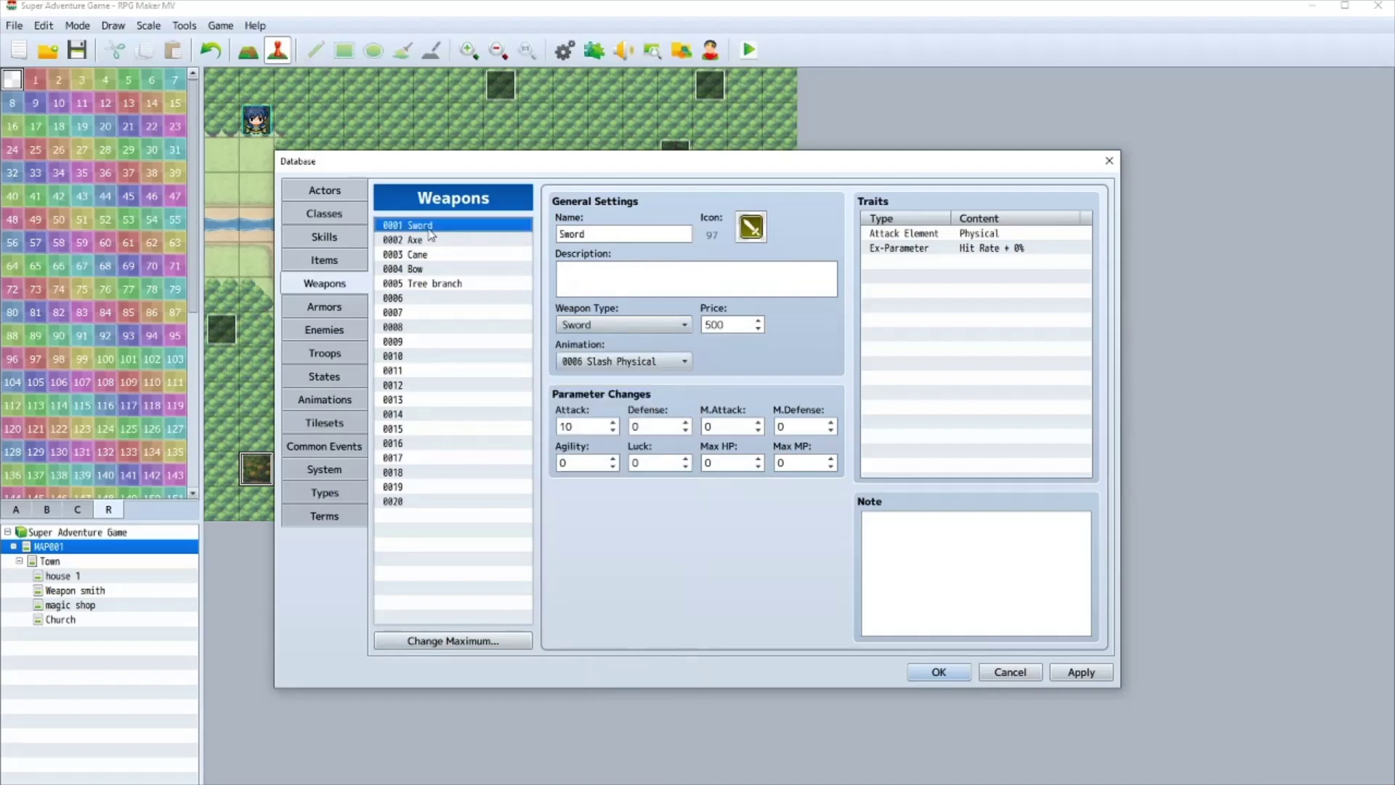
left_click(441, 284)
left_click(654, 361)
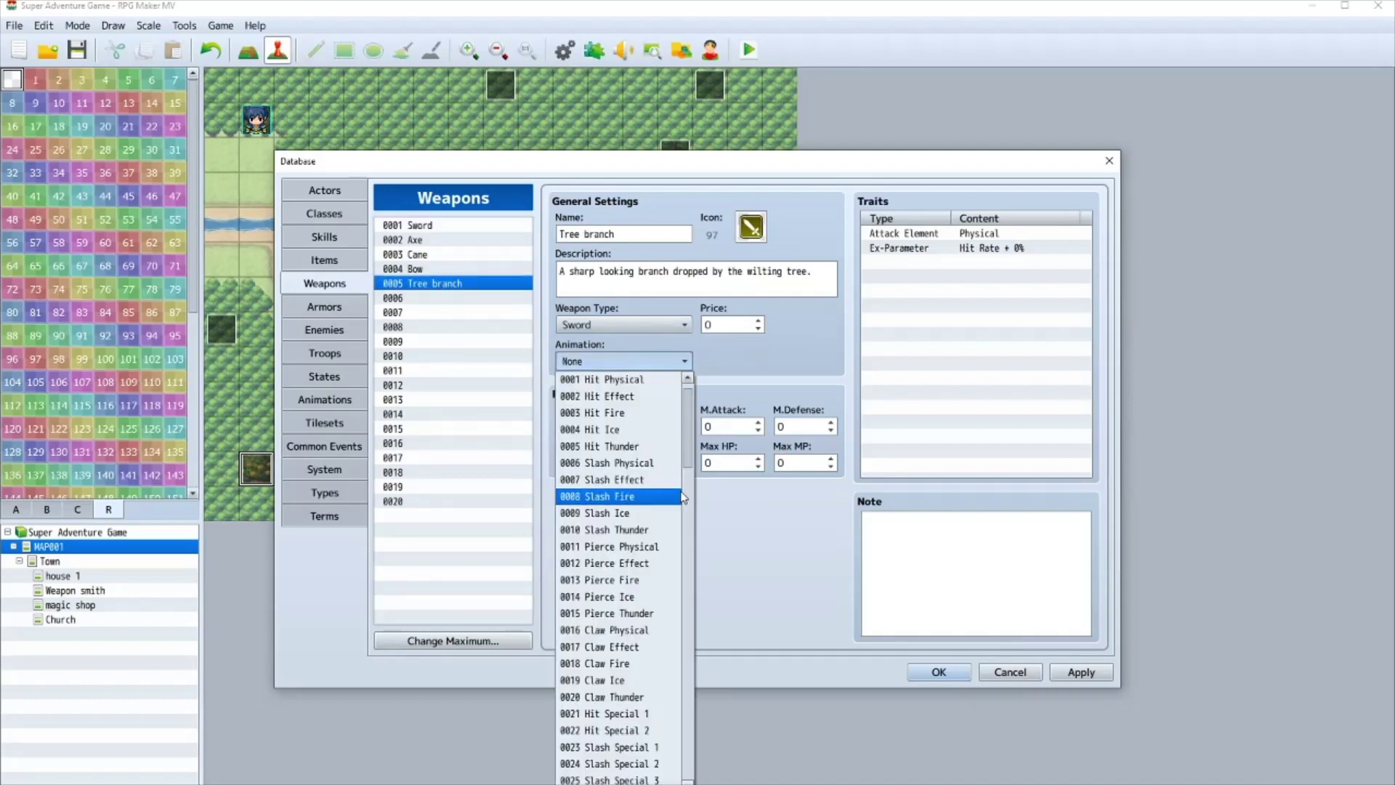
left_click(640, 446)
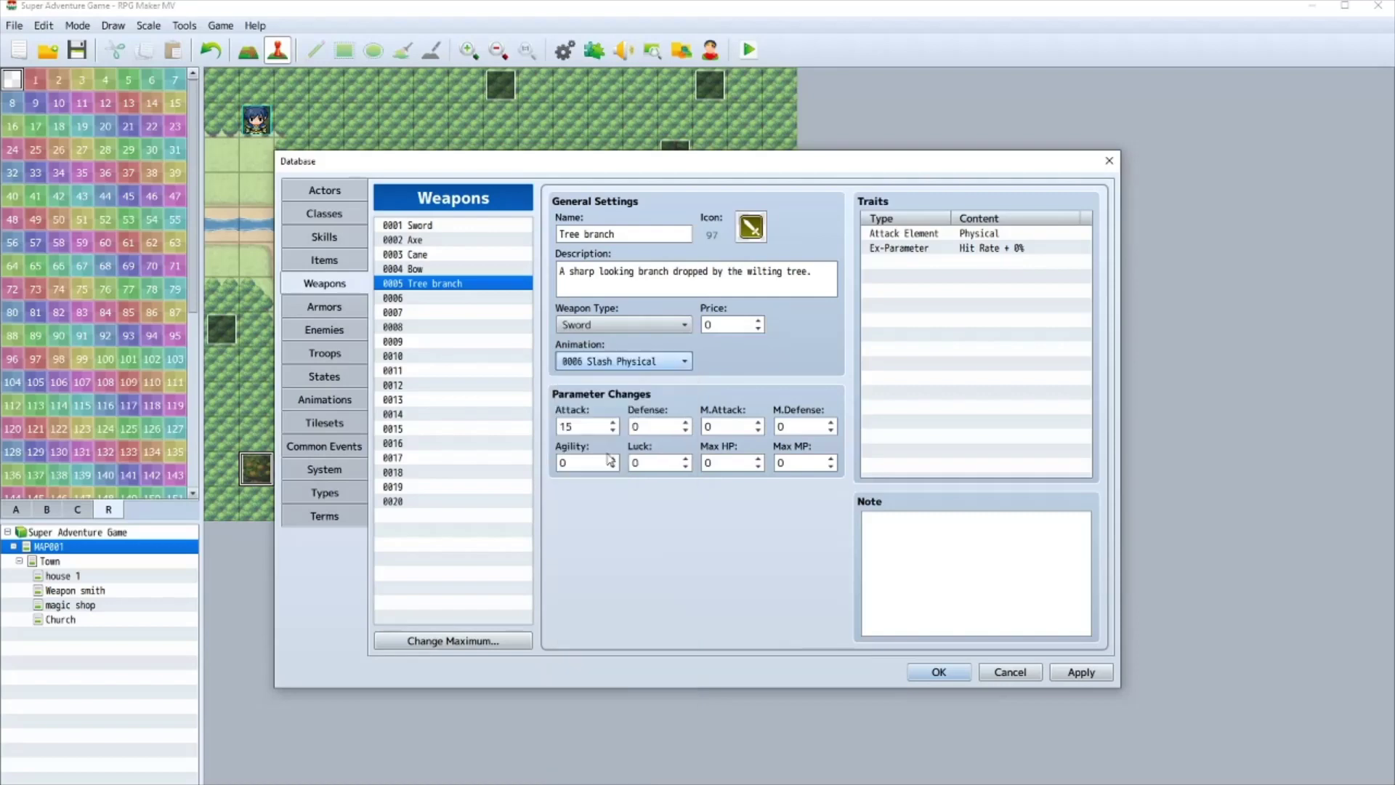
left_click(472, 229)
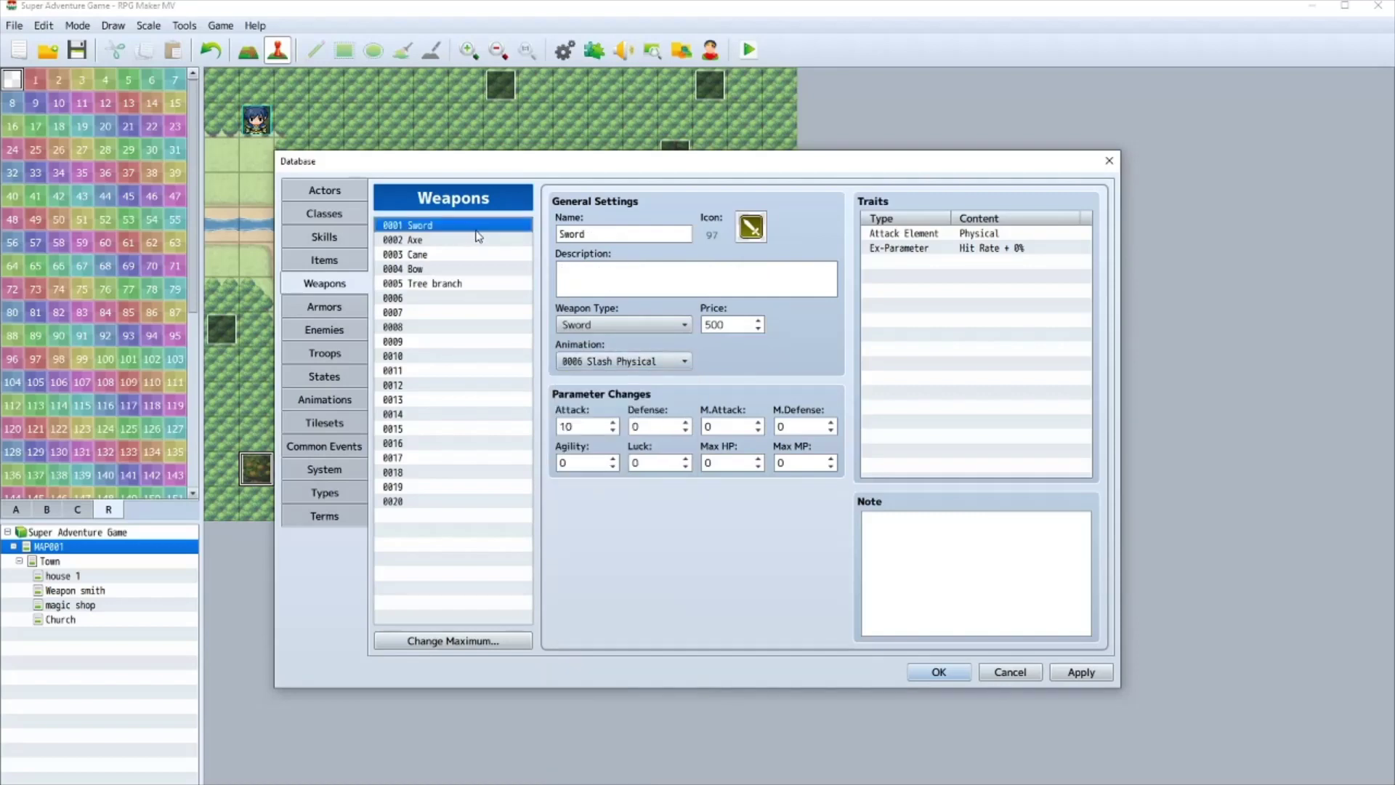
left_click(474, 284)
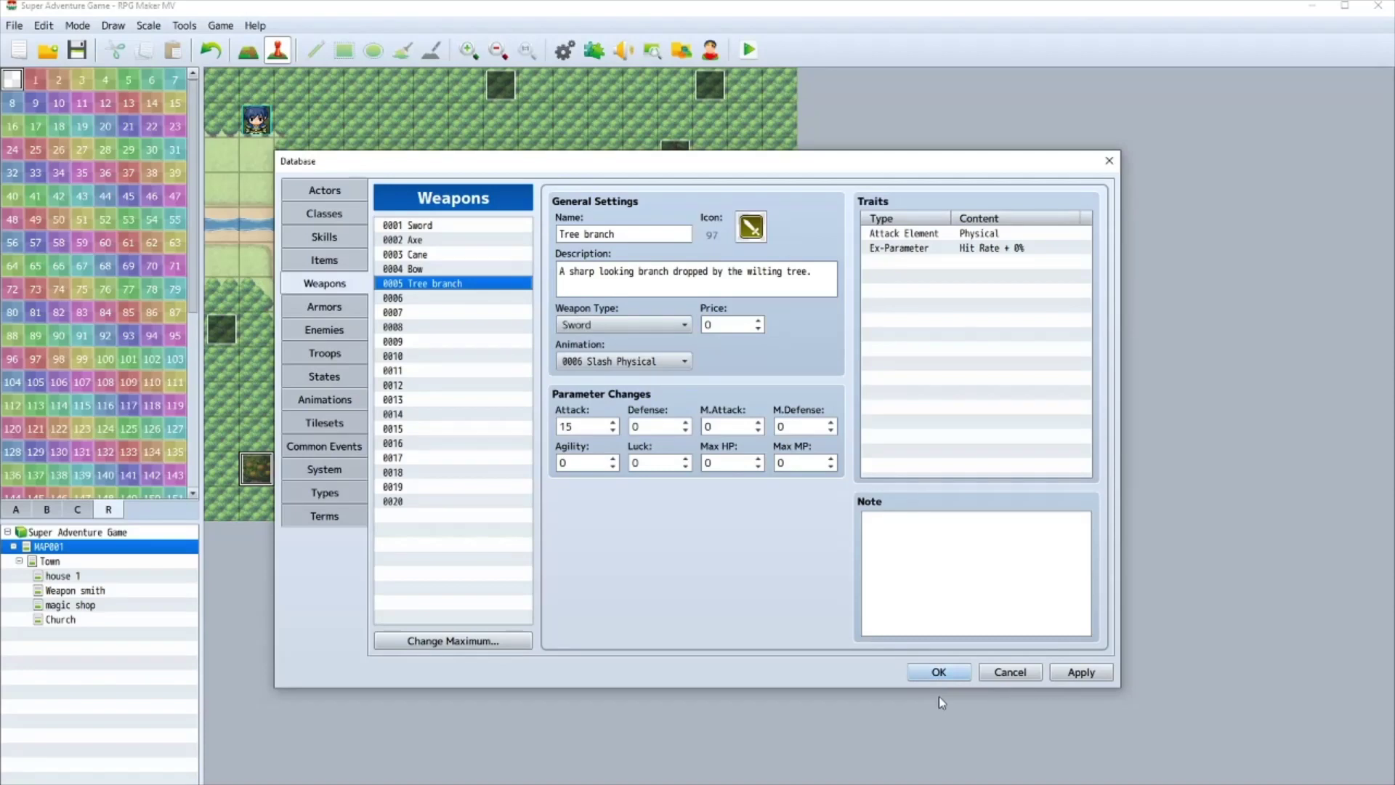
- Save the database changes and review the Chimera boss event's commands on MAP001
left_click(937, 674)
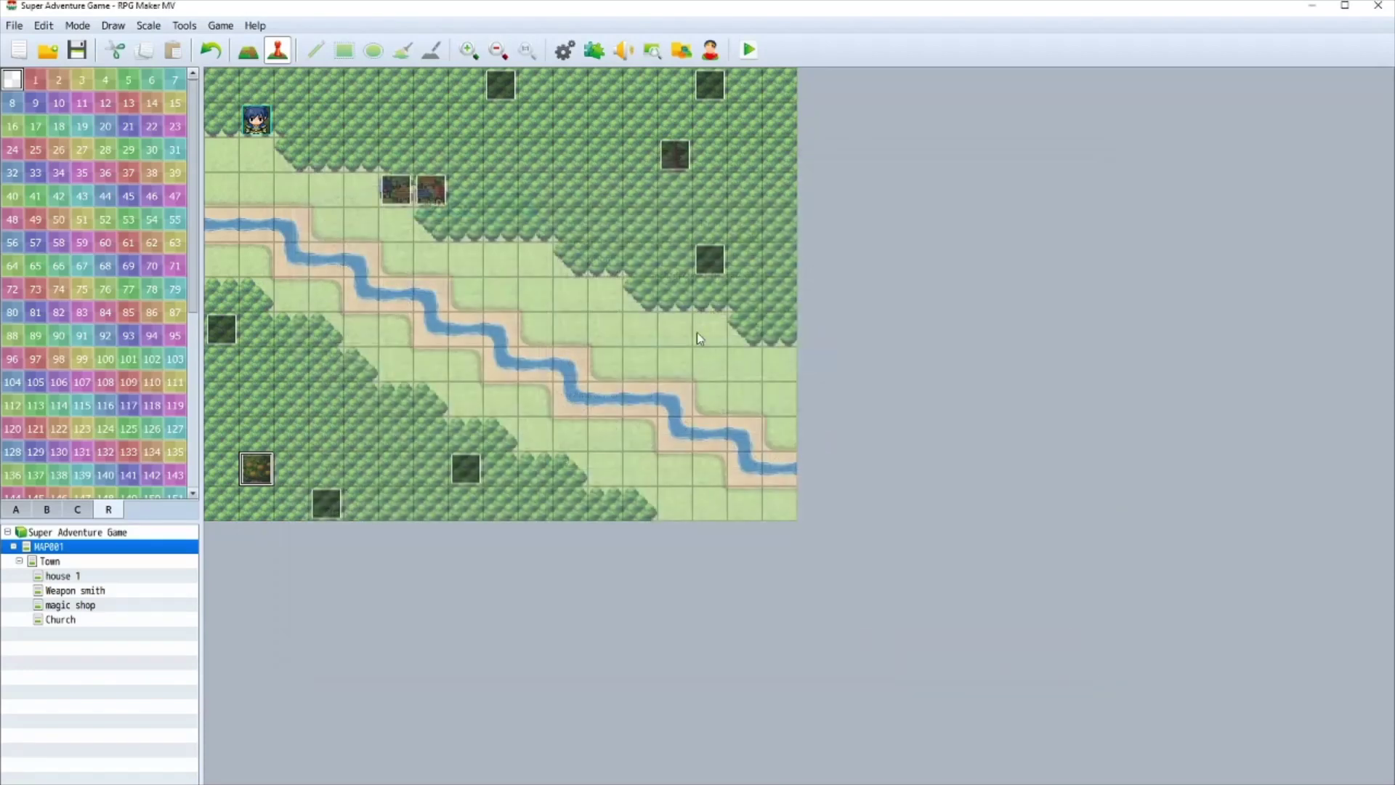
double_click(674, 152)
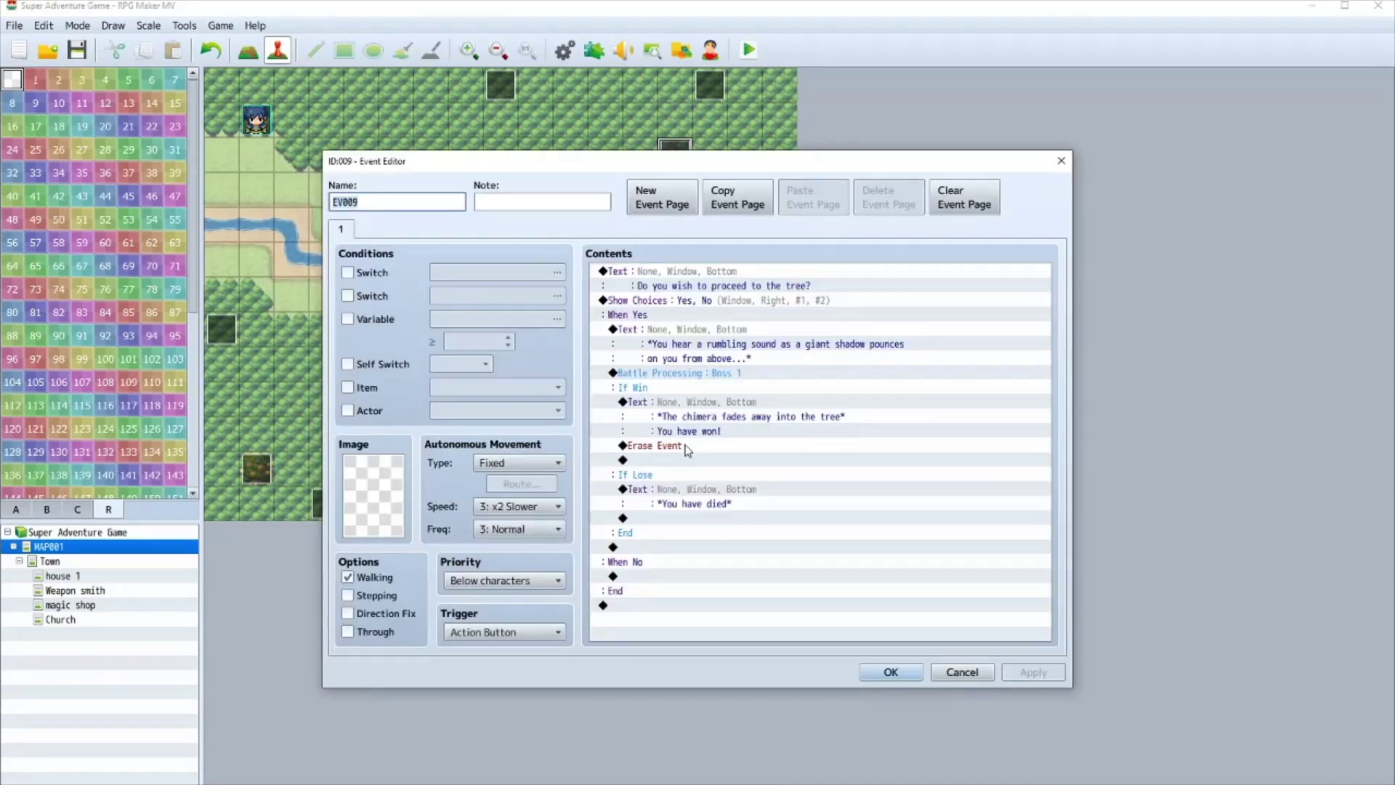
left_click(1060, 160)
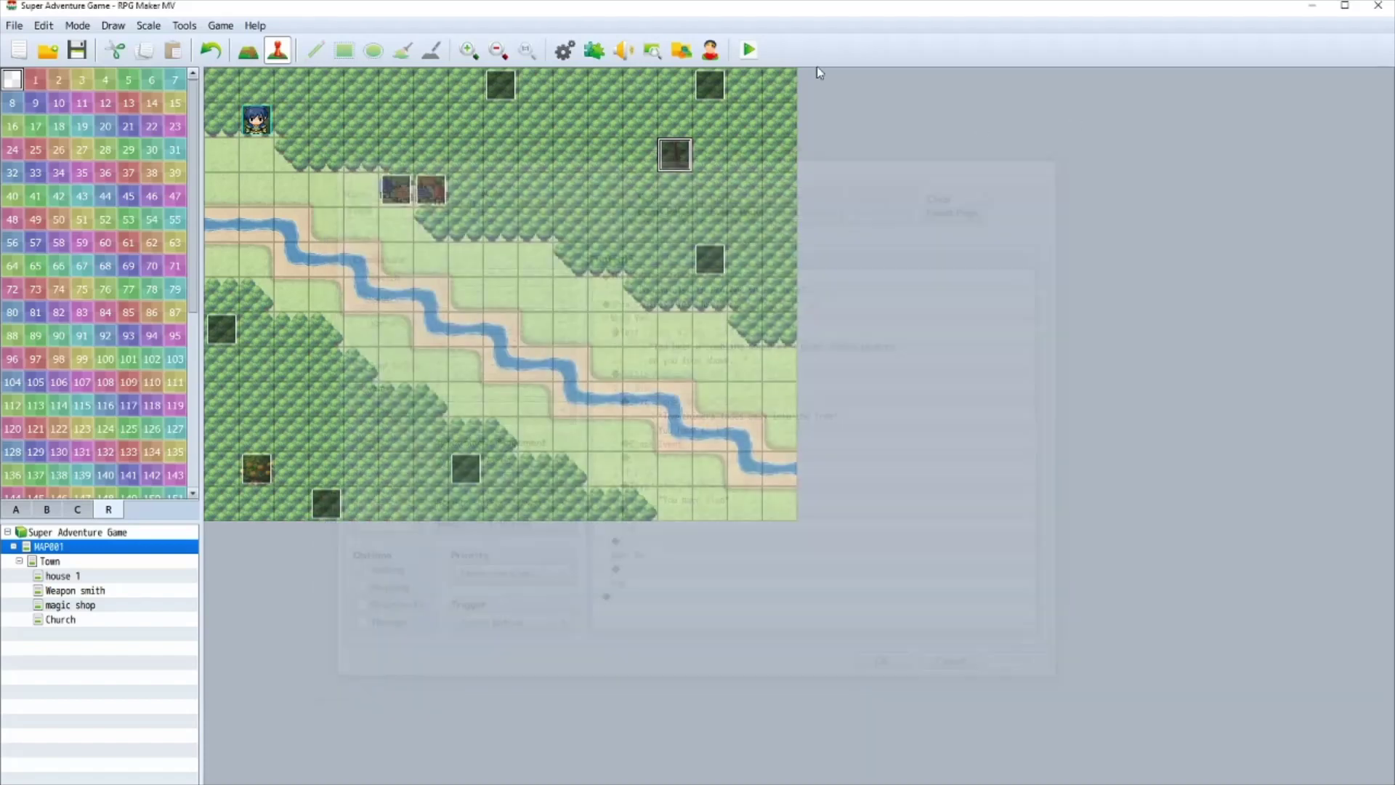
- Set the Chimera enemy's first drop item to the Tree branch weapon with a probability of 1/1 and save the database
left_click(564, 51)
left_click(335, 328)
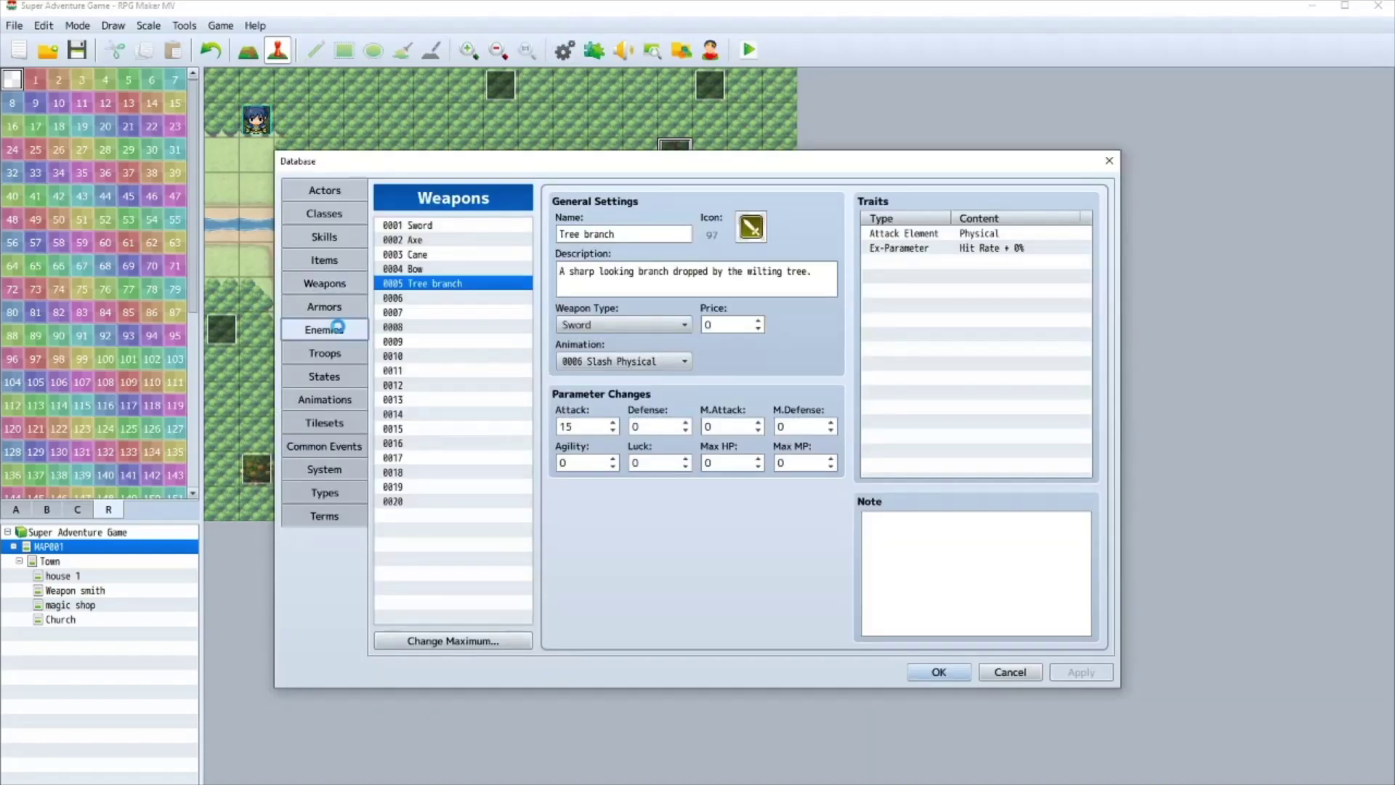
left_click(421, 284)
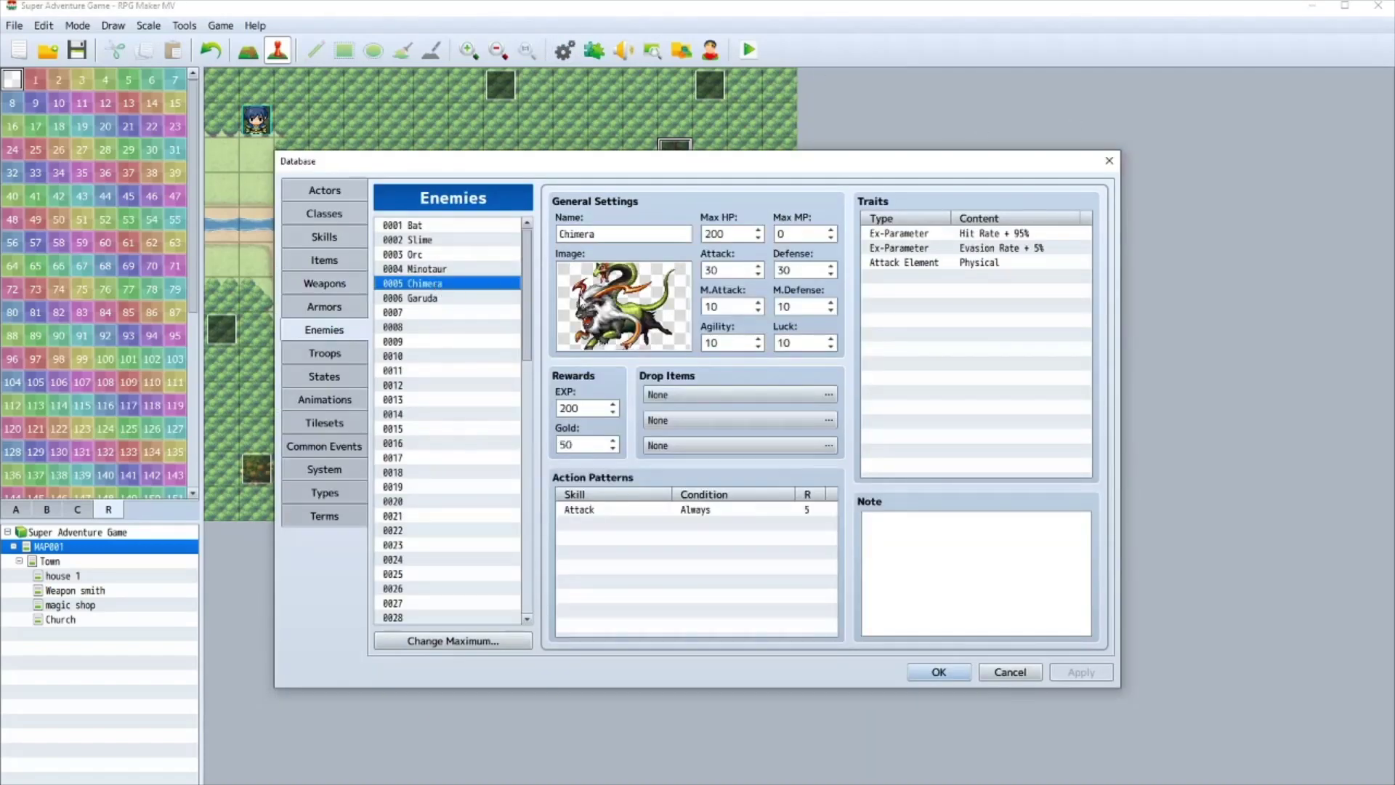
left_click(696, 403)
left_click(602, 408)
left_click(727, 409)
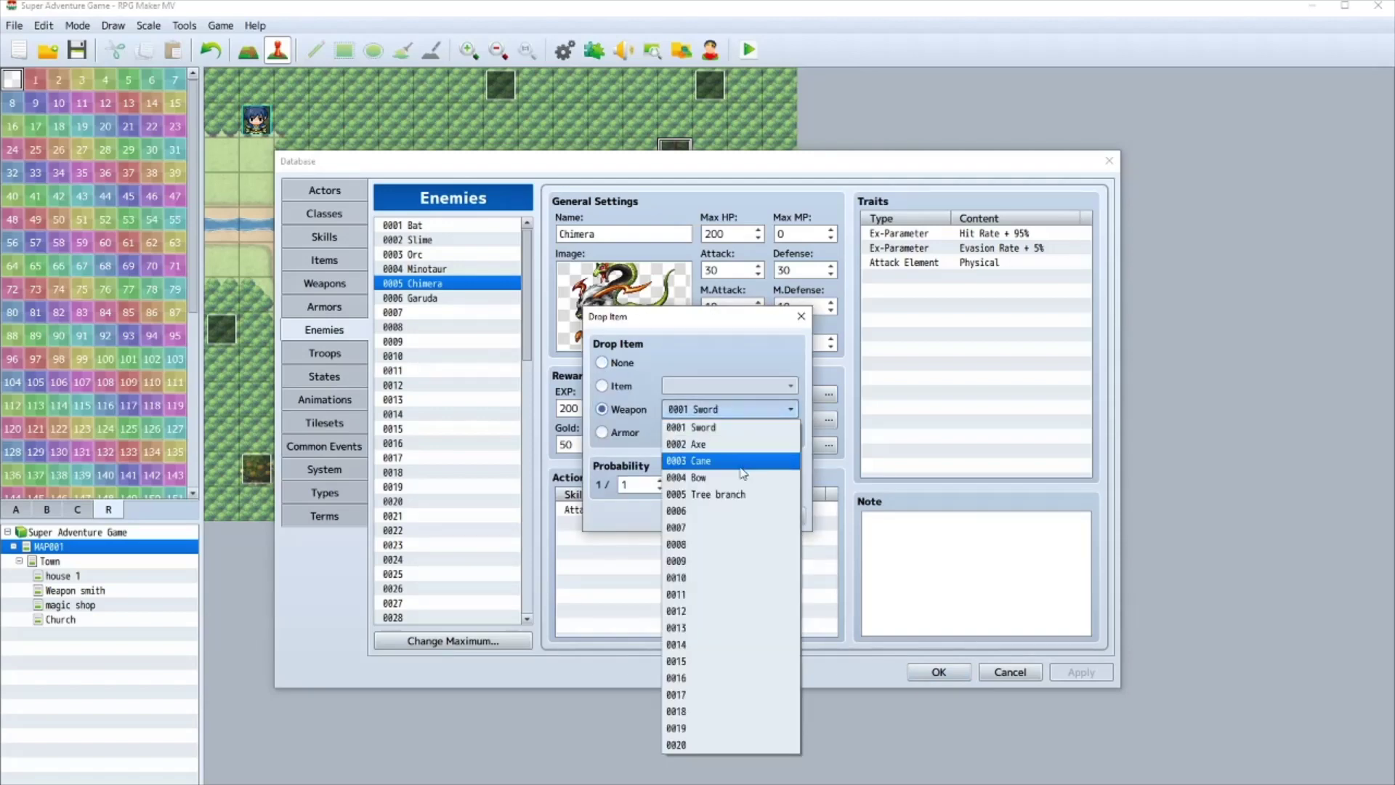
left_click(708, 495)
left_click(721, 521)
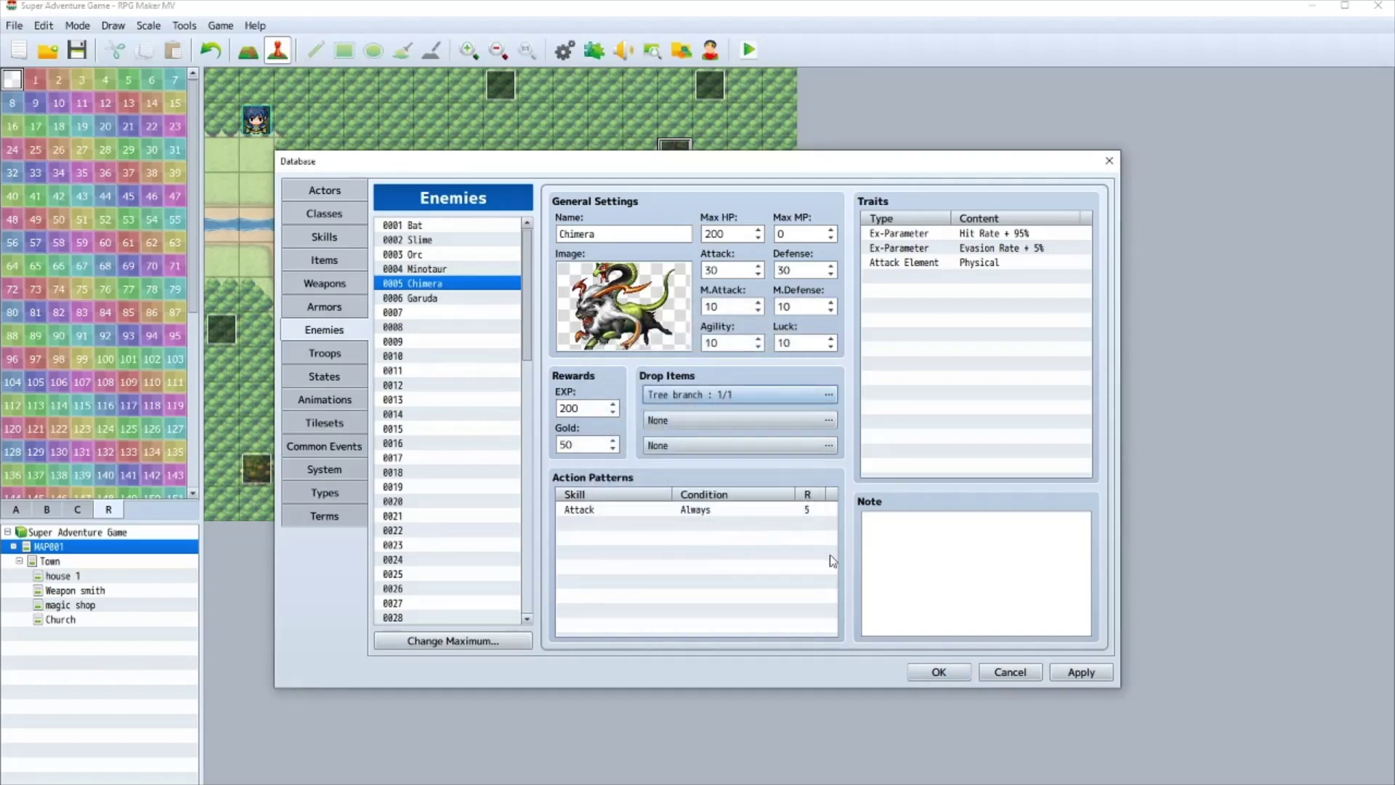
left_click(937, 671)
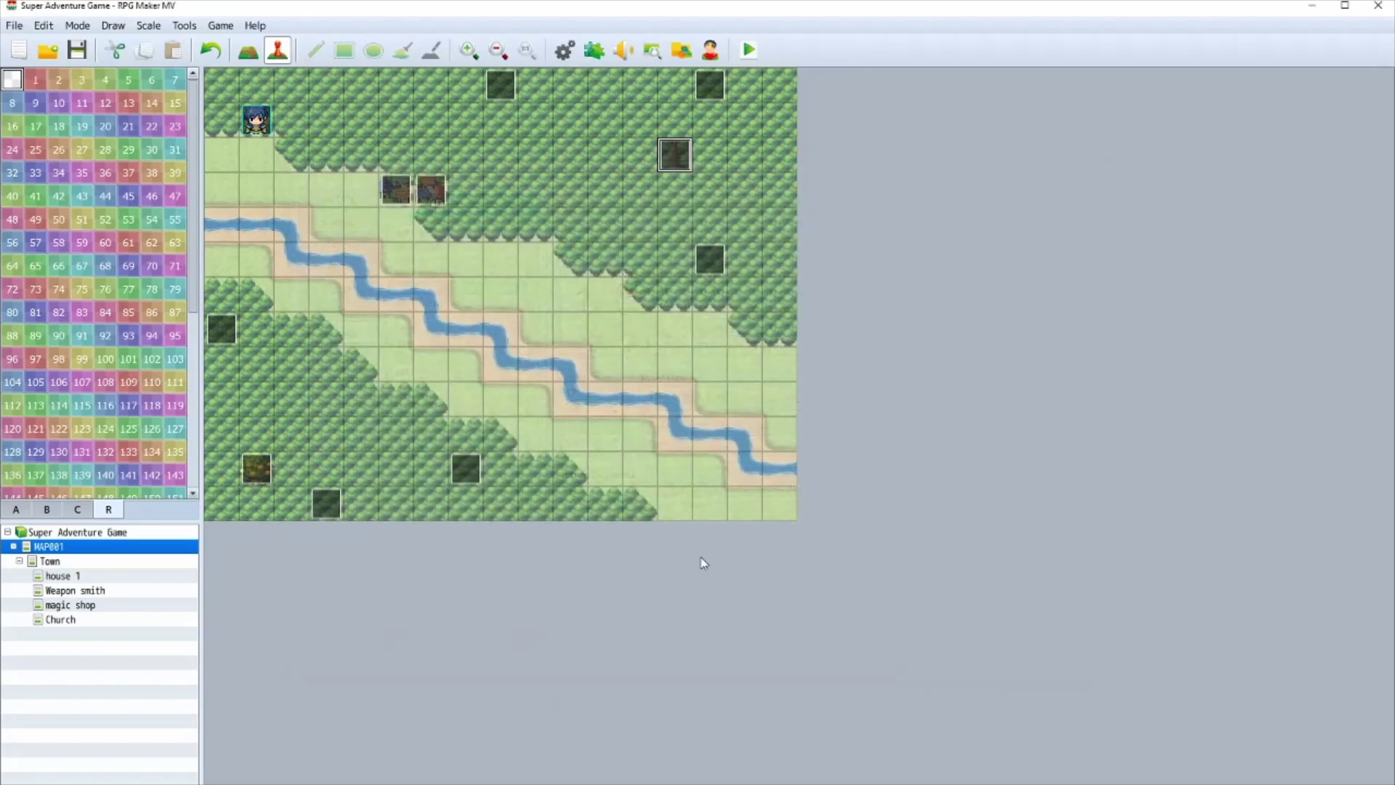
double_click(675, 154)
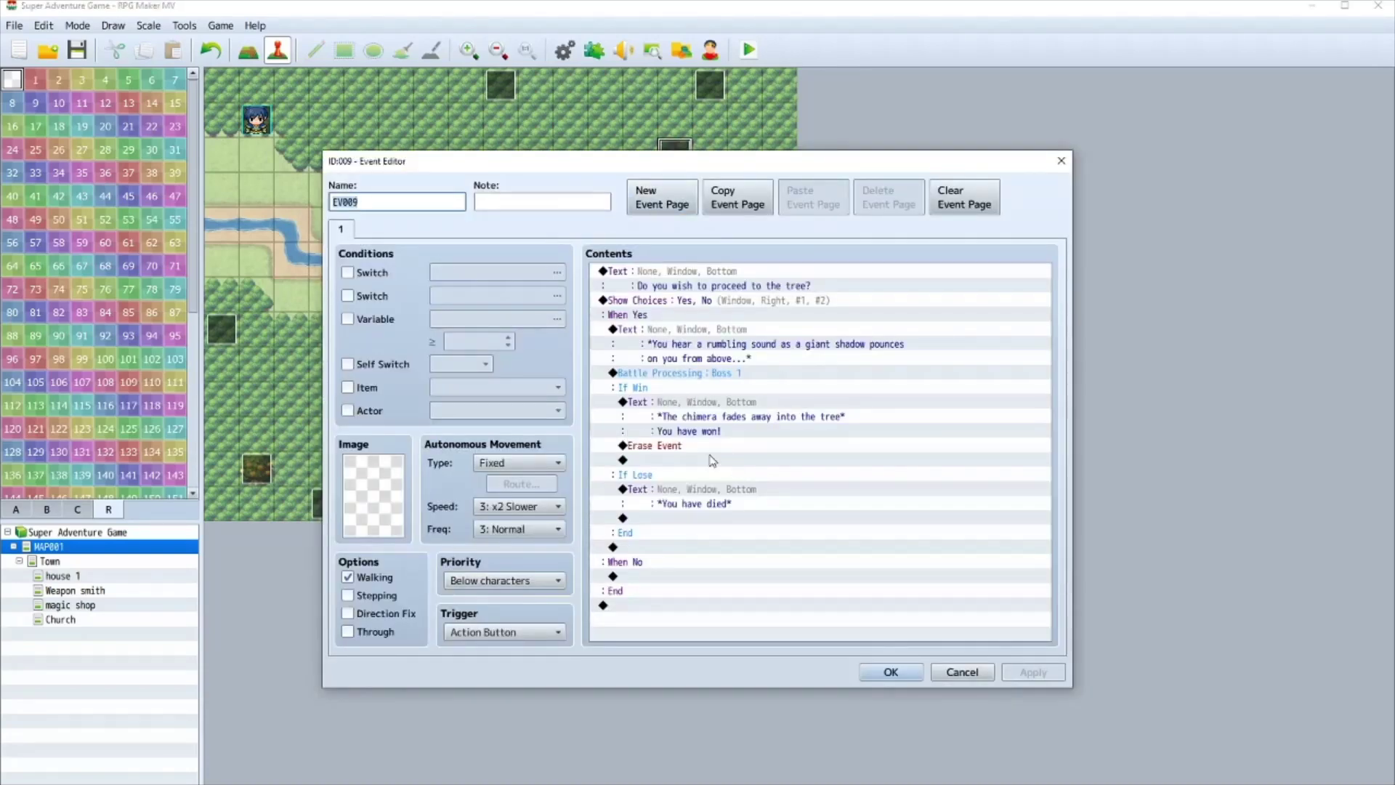
double_click(690, 439)
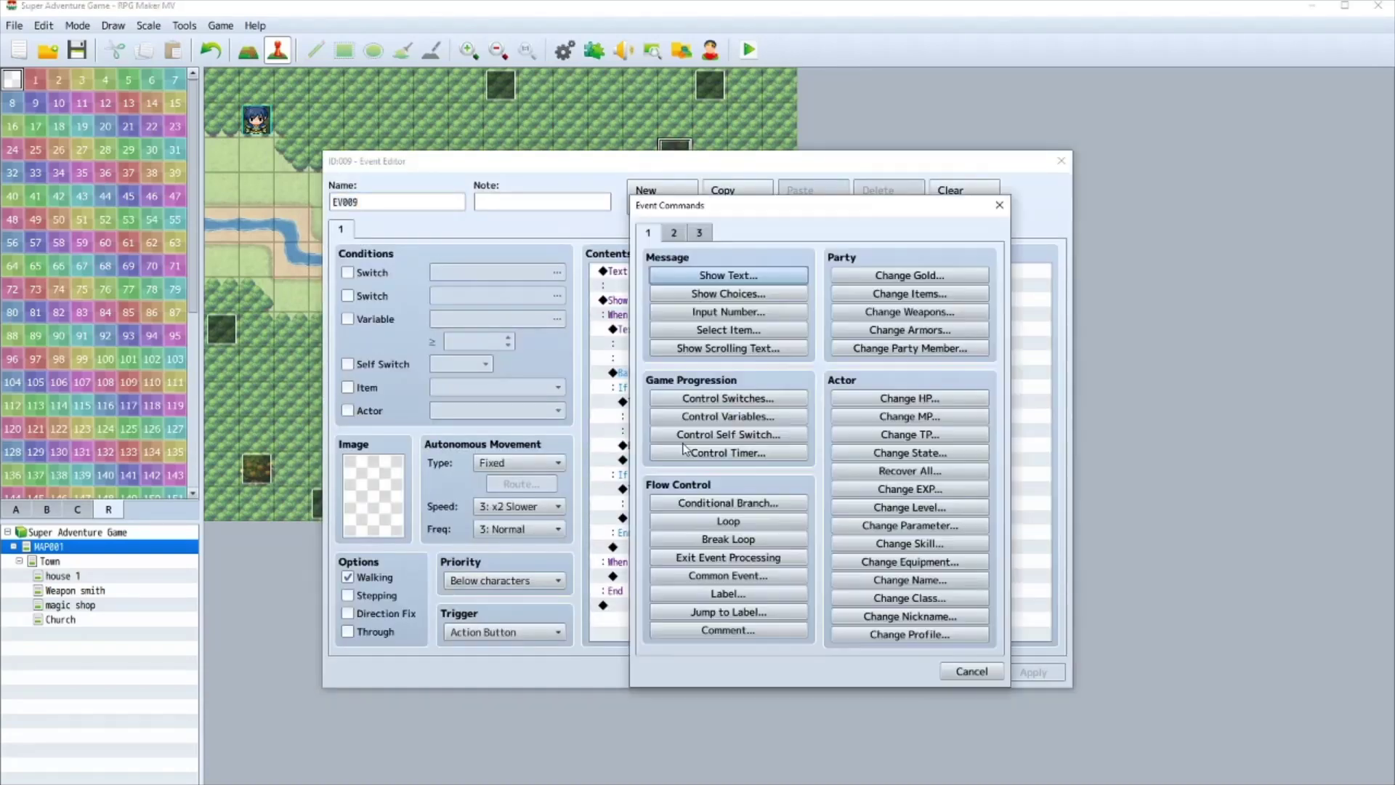
left_click(722, 280)
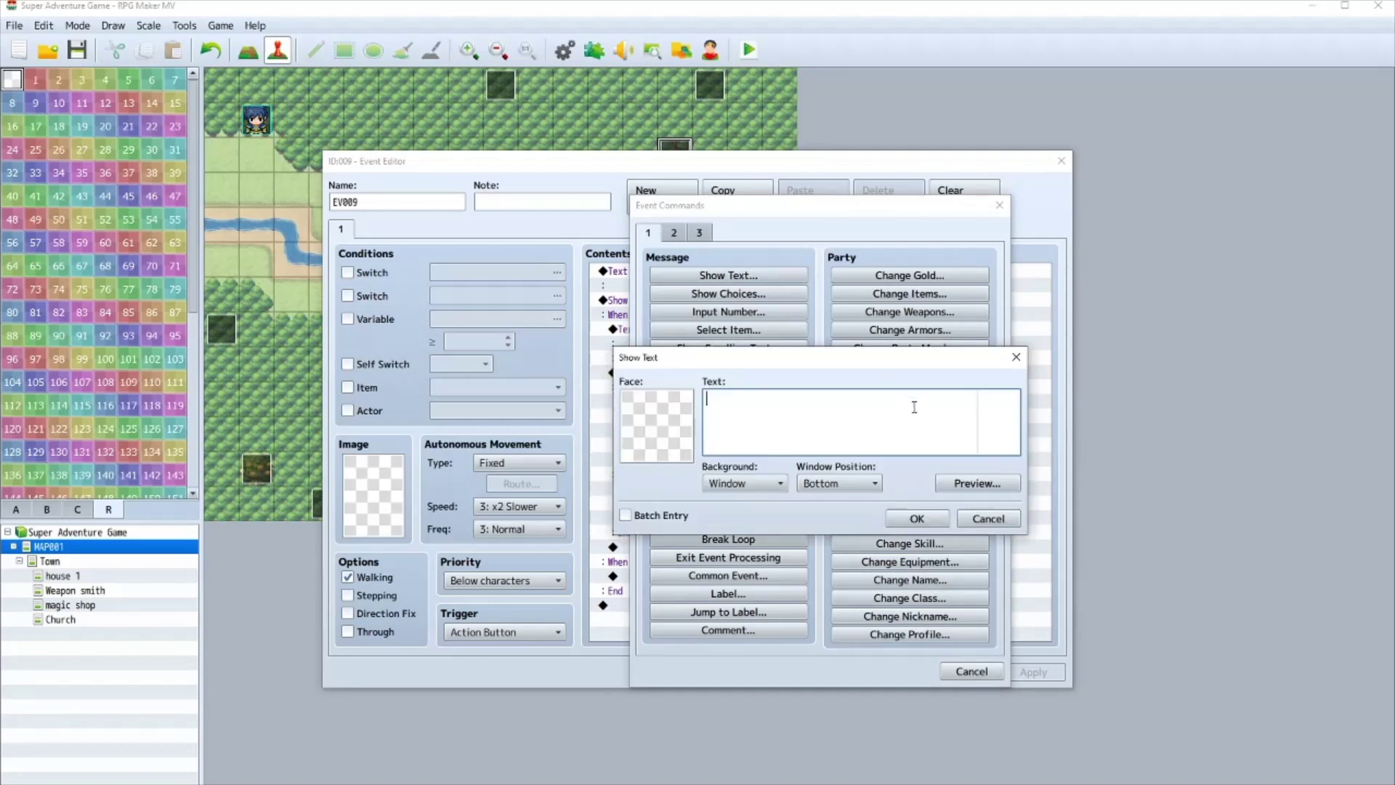
type("You obtained")
key("BackSpace")
key("BackSpace")
key("BackSpace")
key("BackSpace")
key("BackSpace")
key("BackSpace")
key("BackSpace")
key("BackSpace")
key("BackSpace")
key("BackSpace")
key("BackSpace")
key("BackSpace")
left_click(1016, 357)
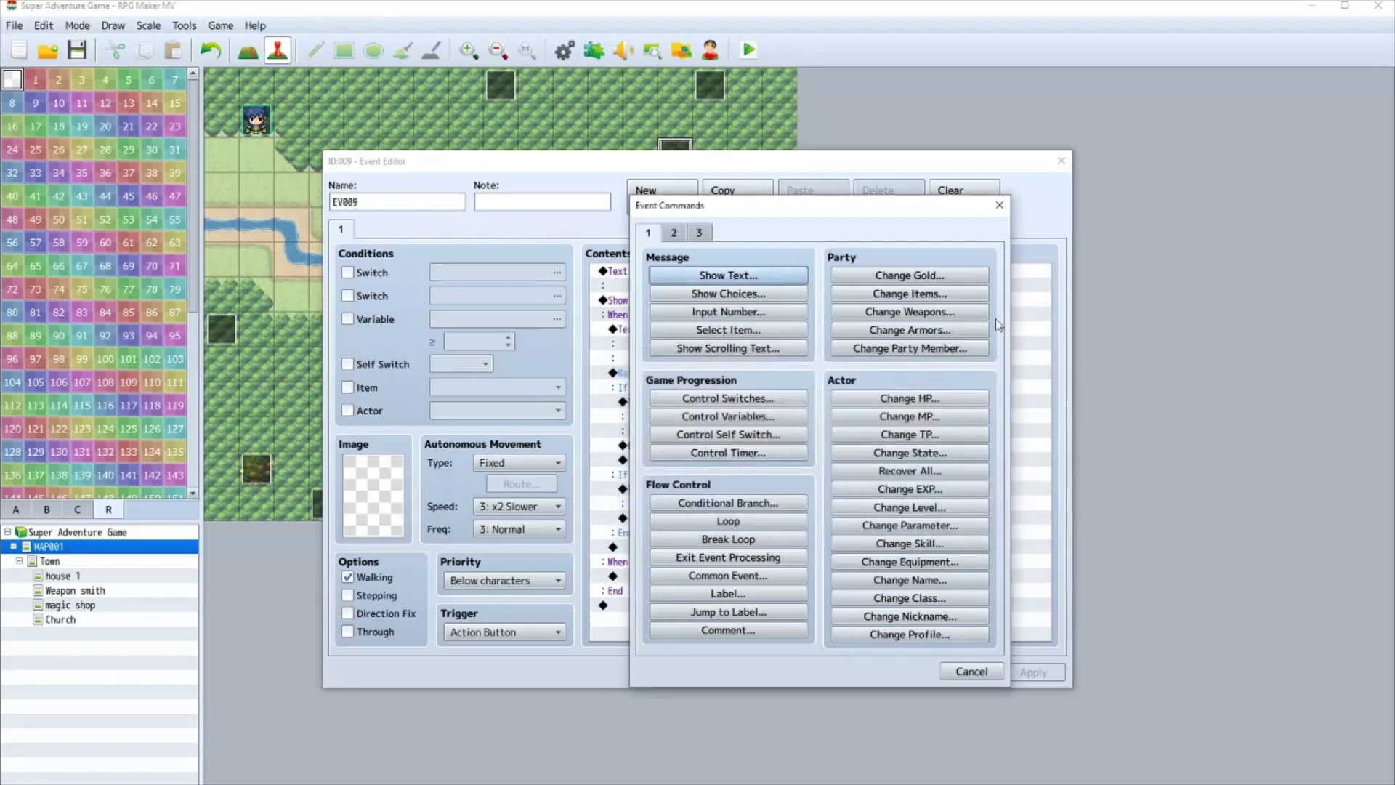
left_click(999, 205)
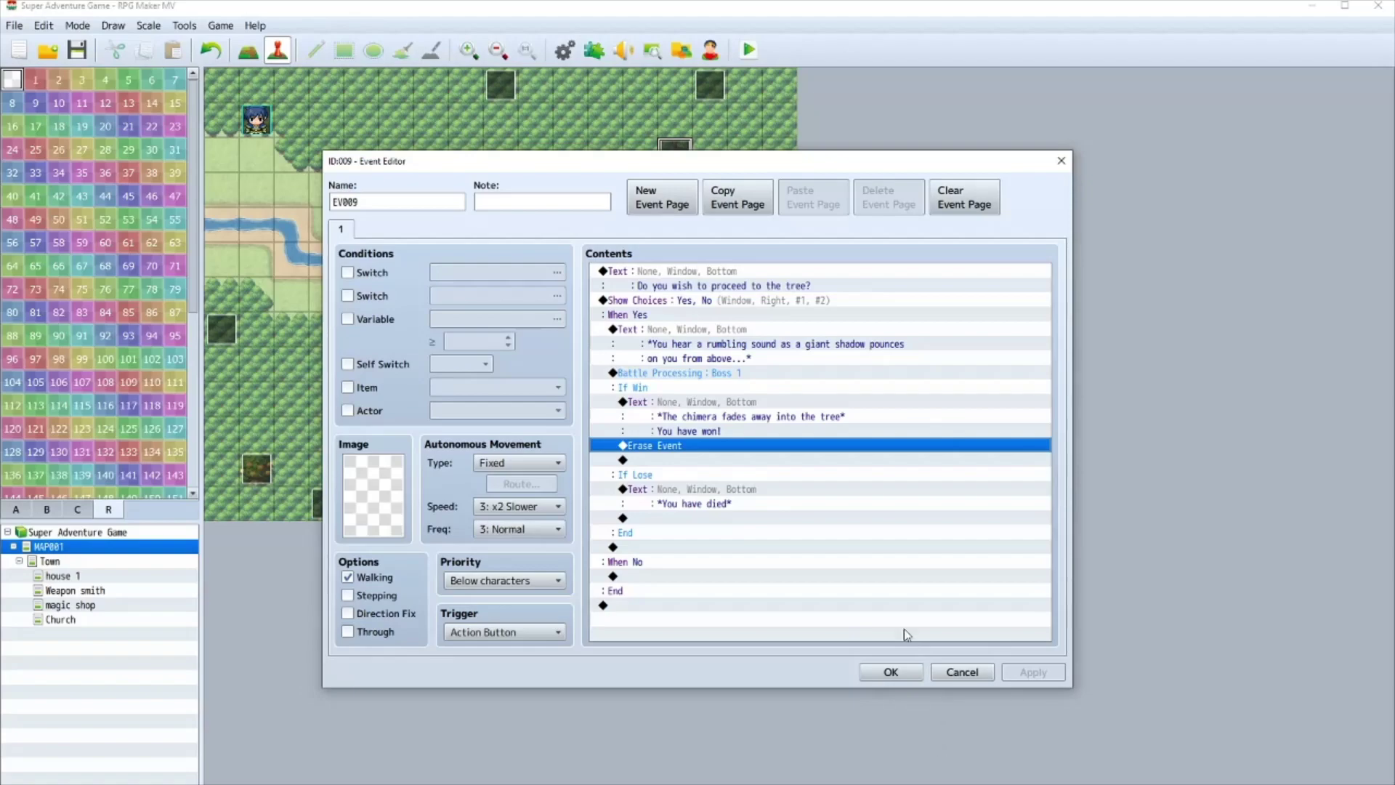
left_click(891, 671)
- After checking the fruit tree event, set the Garuda enemy's first drop item to the Medi-fruit with a probability of 1/1
double_click(251, 473)
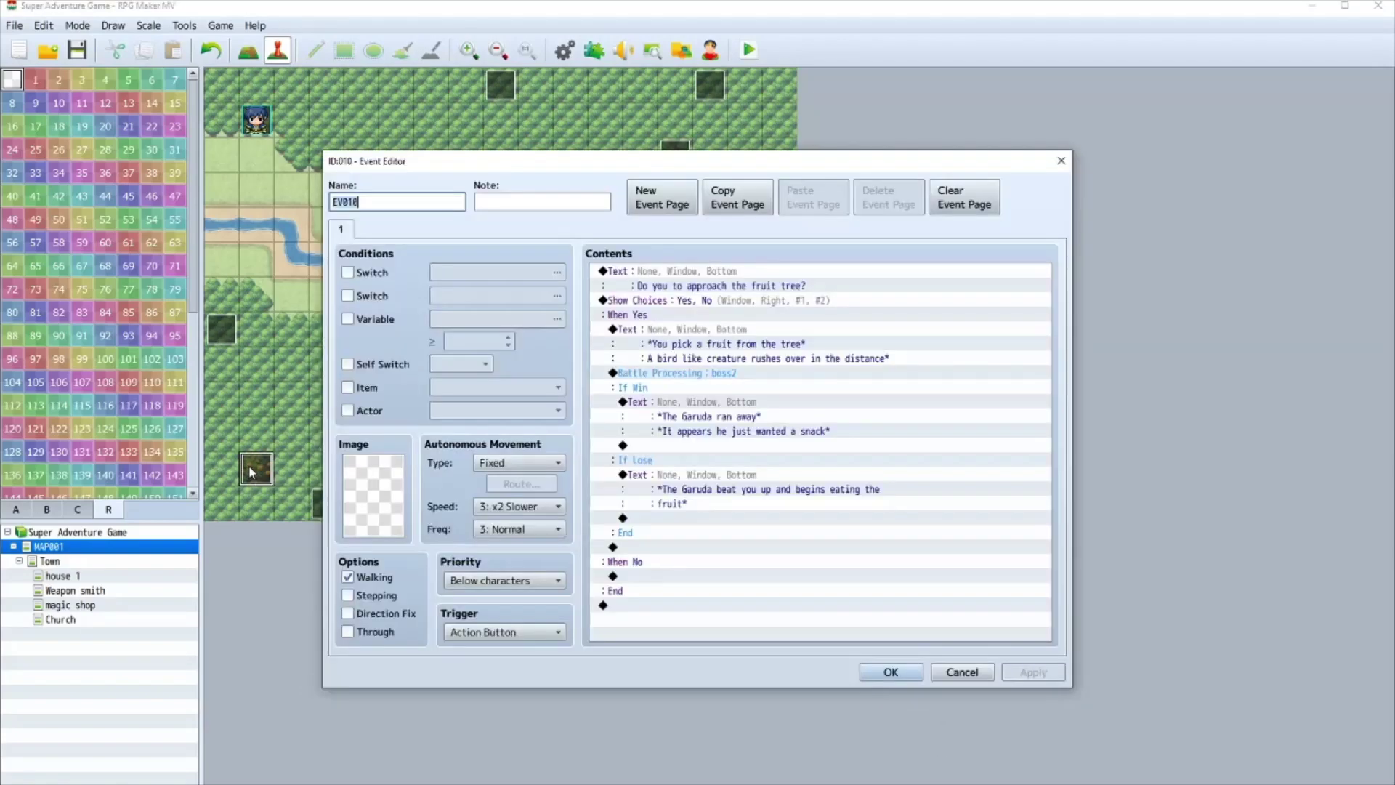
left_click(1071, 154)
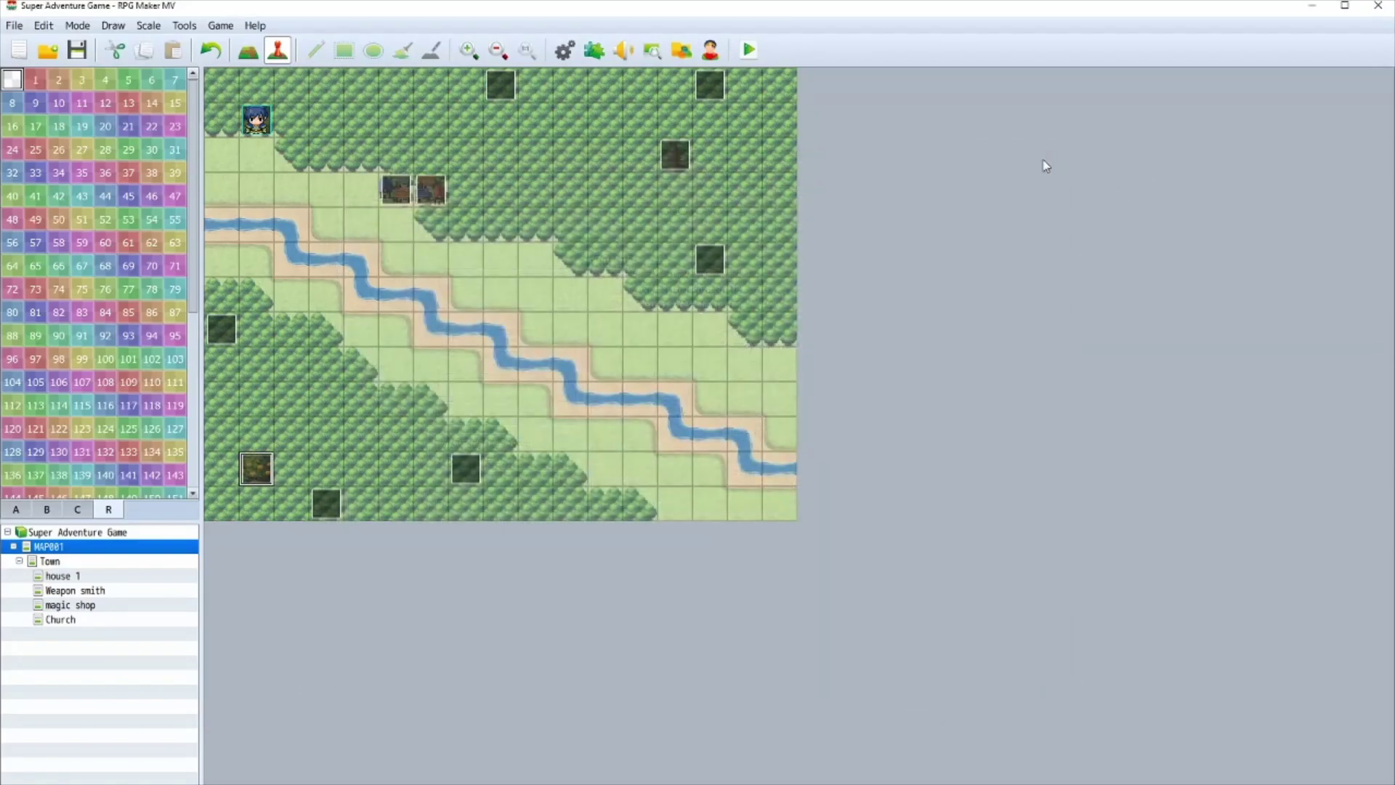
left_click(564, 50)
left_click(438, 298)
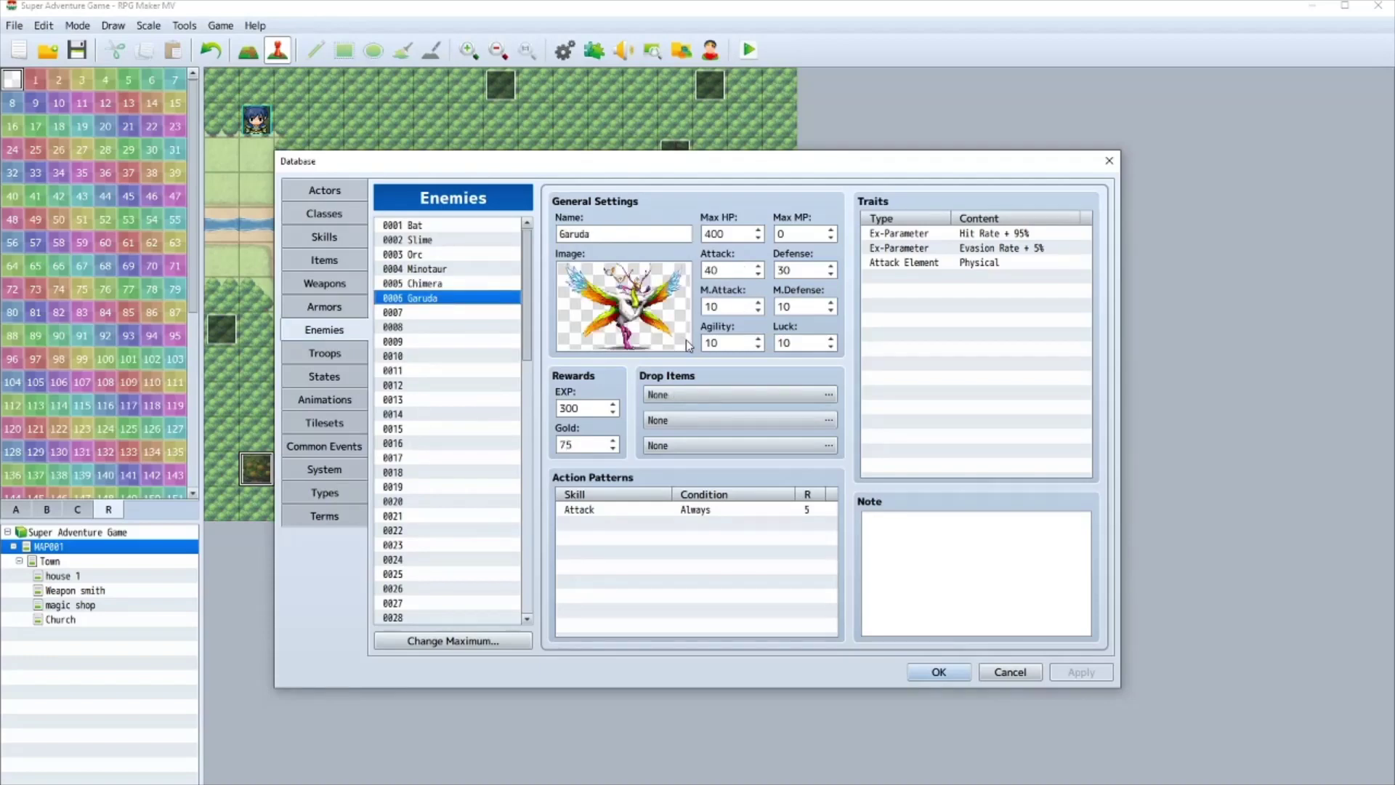
double_click(699, 399)
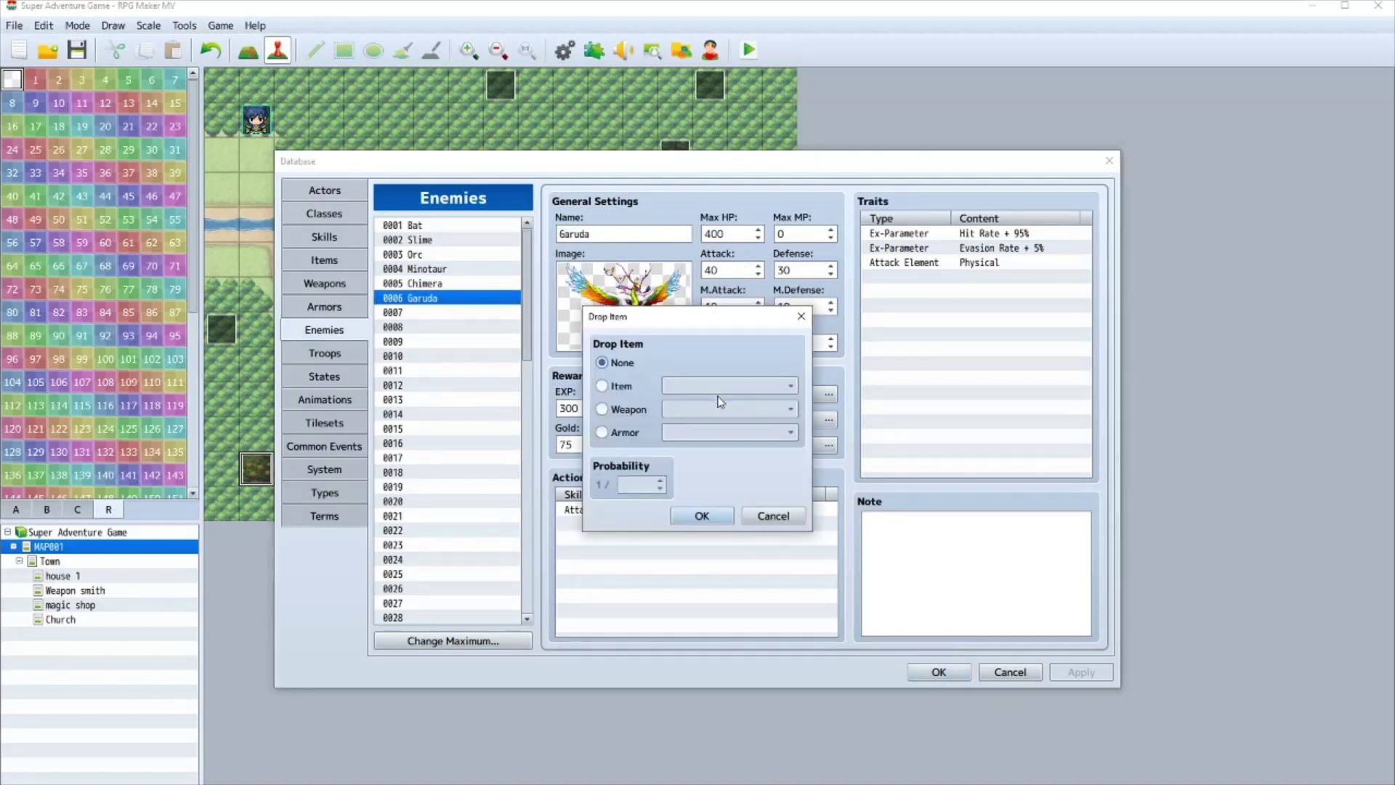
left_click(602, 385)
left_click(727, 386)
left_click(723, 471)
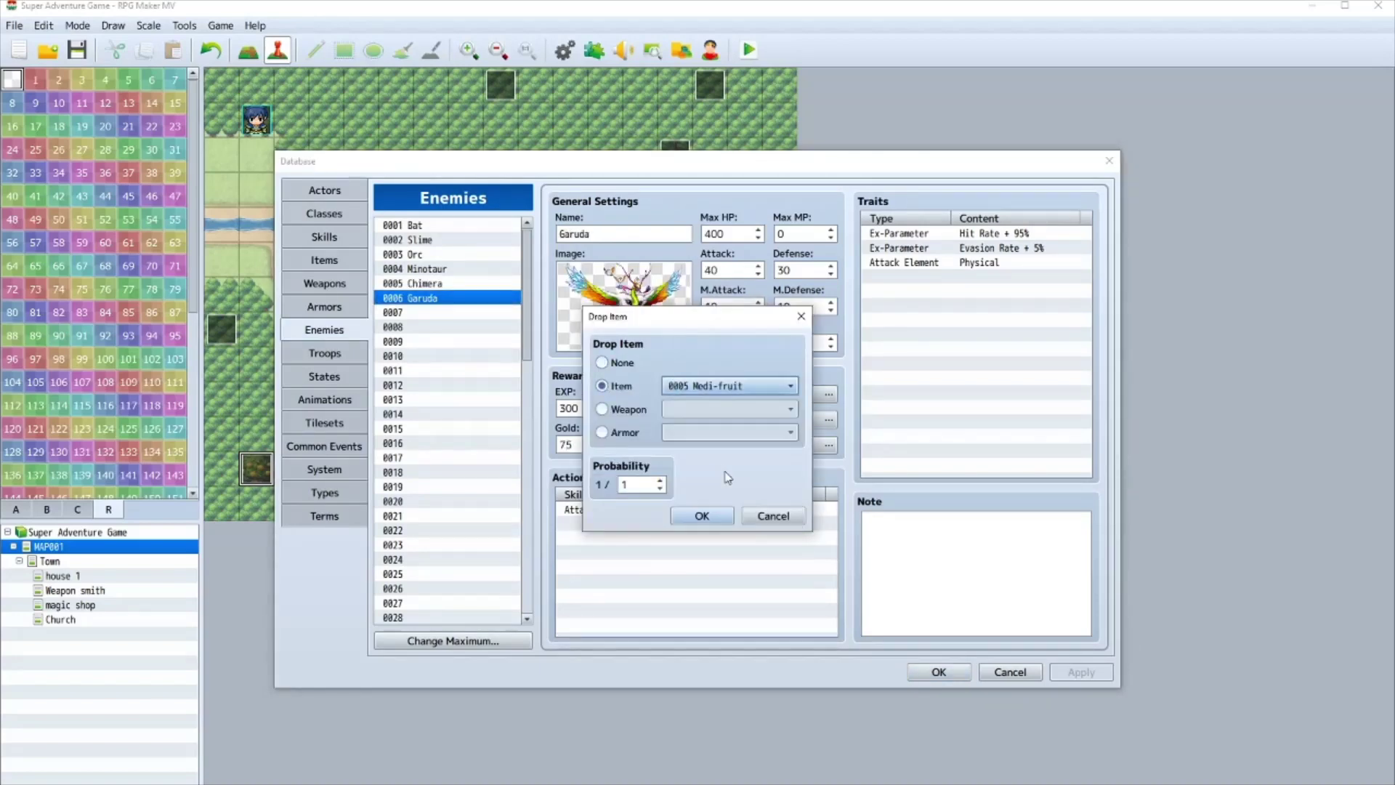
left_click(704, 514)
left_click(925, 676)
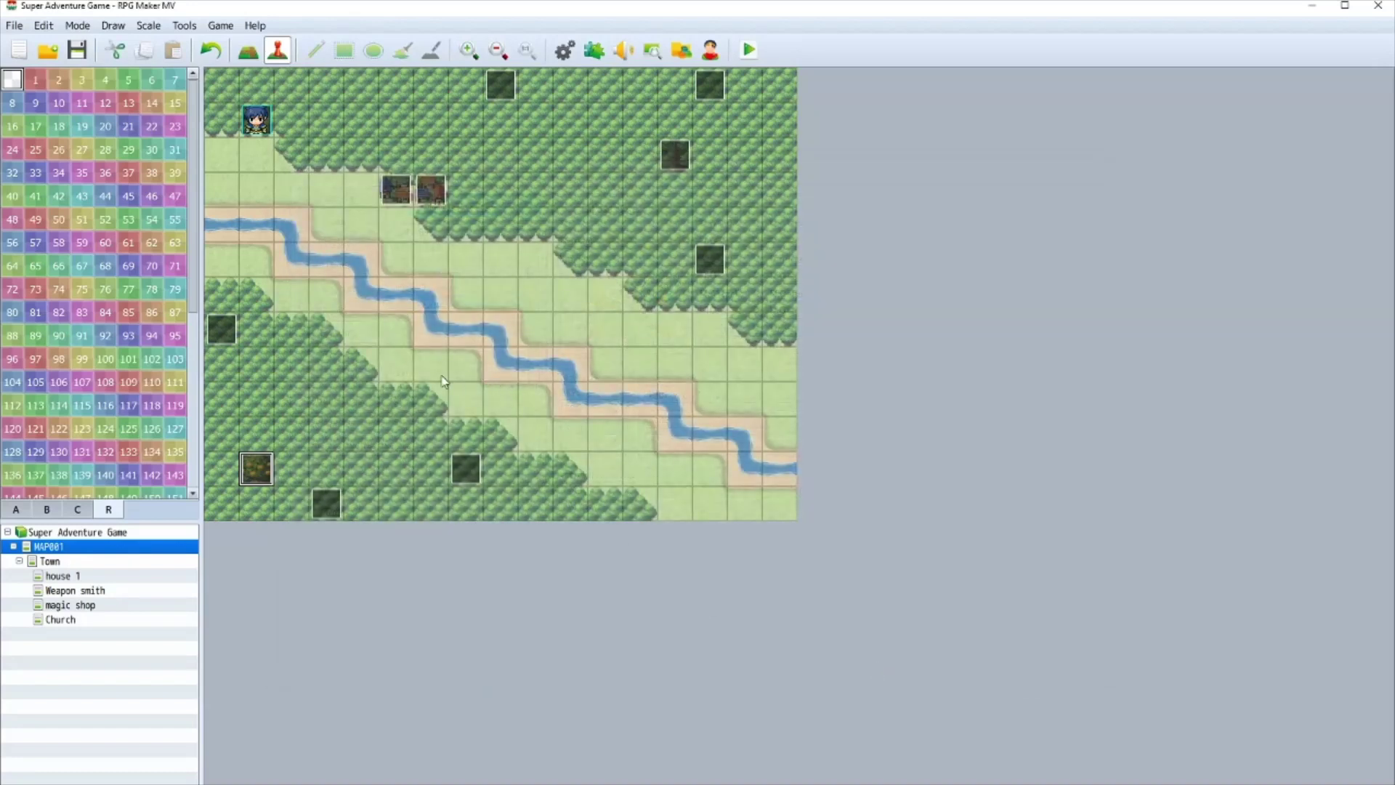
- Create a new event on the lower half of the bed in the house 1 map, without any switch condition
left_click(82, 561)
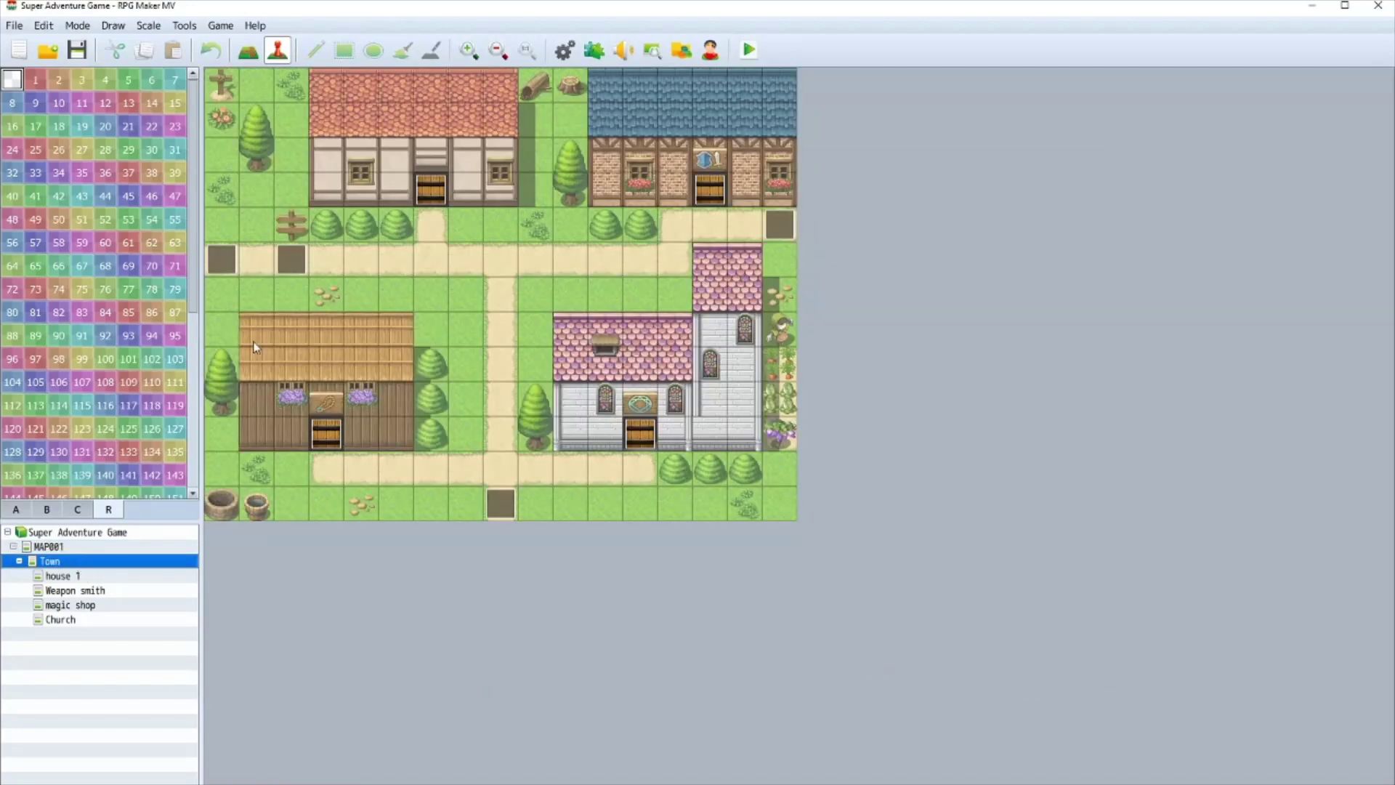
left_click(66, 578)
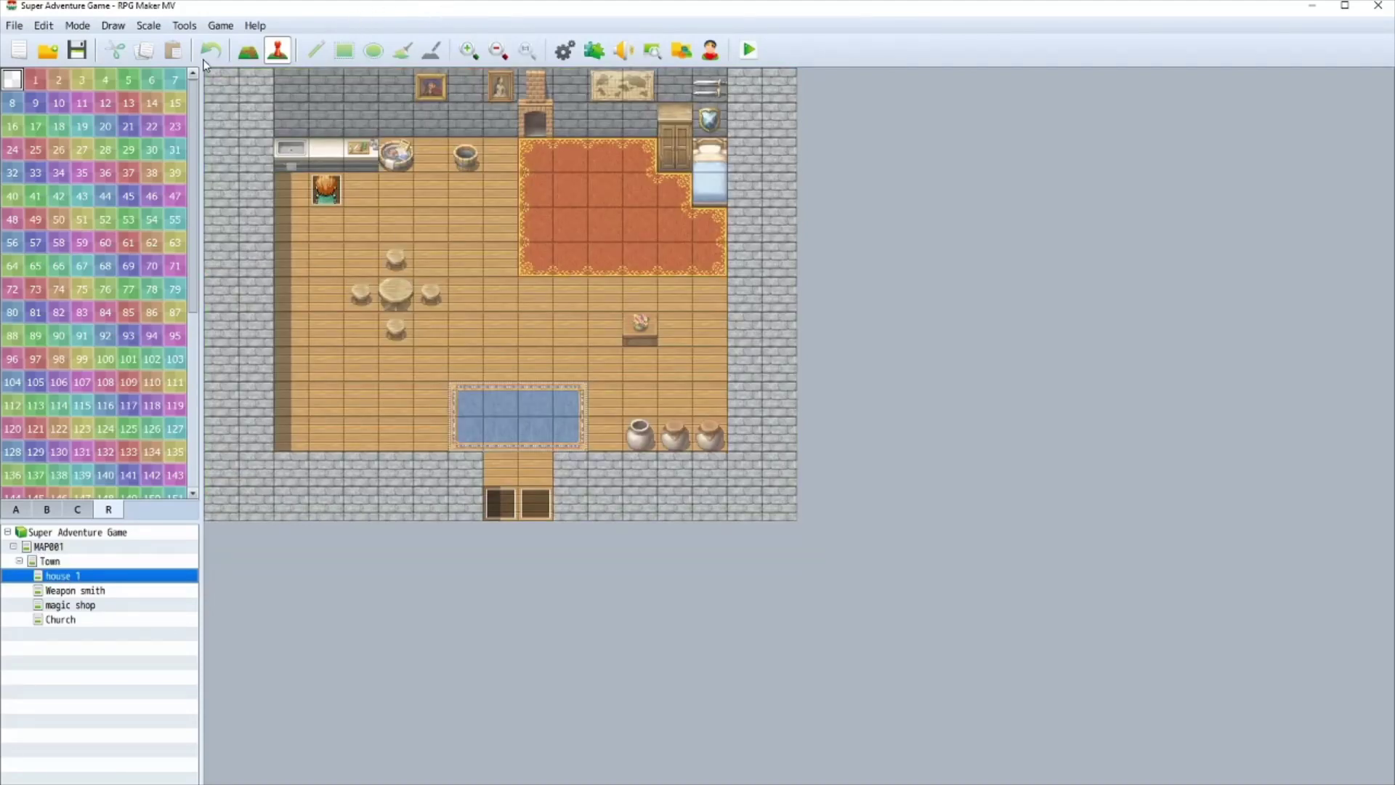
left_click(242, 54)
left_click(278, 49)
double_click(716, 195)
left_click(349, 274)
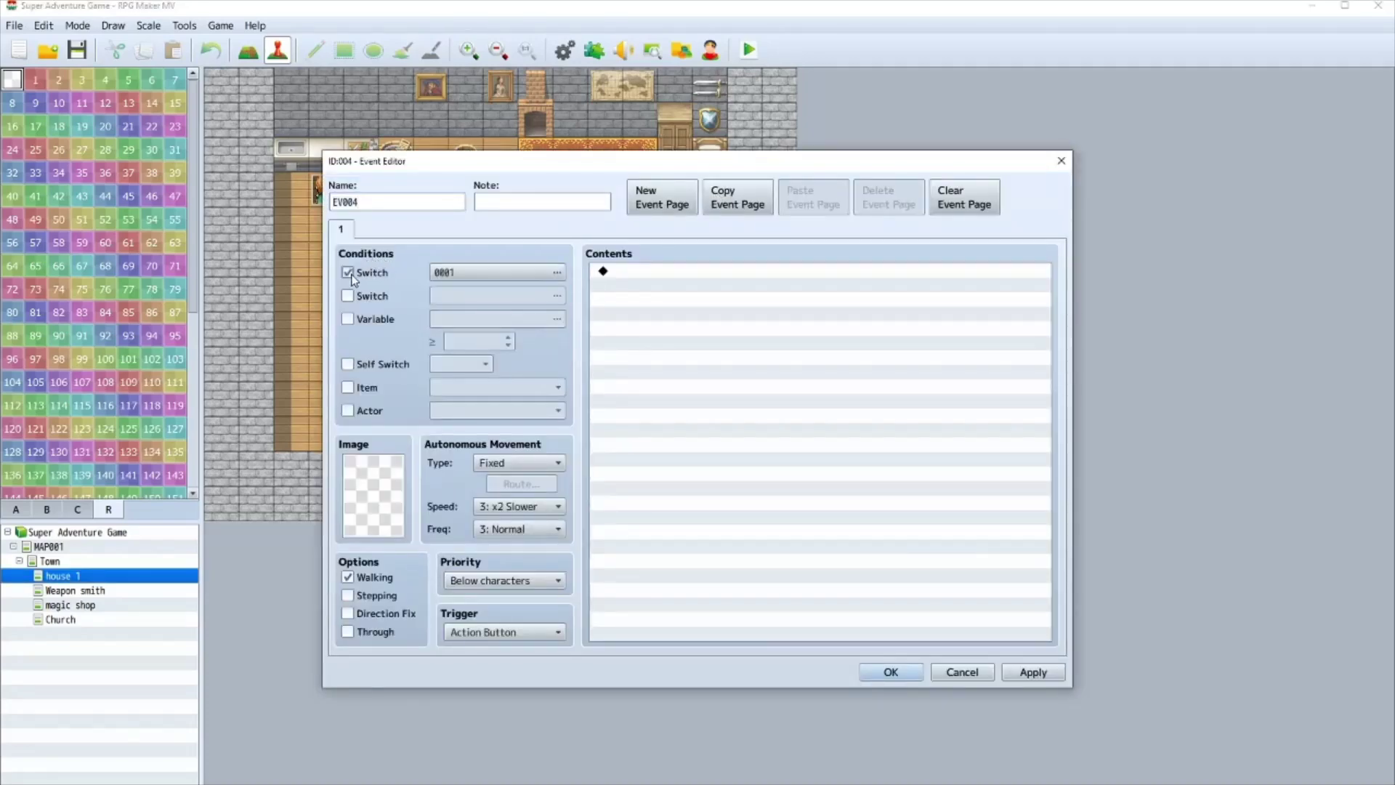
left_click(349, 274)
- Give the new bed event the grey-haired old woman from the People1 character set as its image and save the event
double_click(389, 523)
left_click(515, 298)
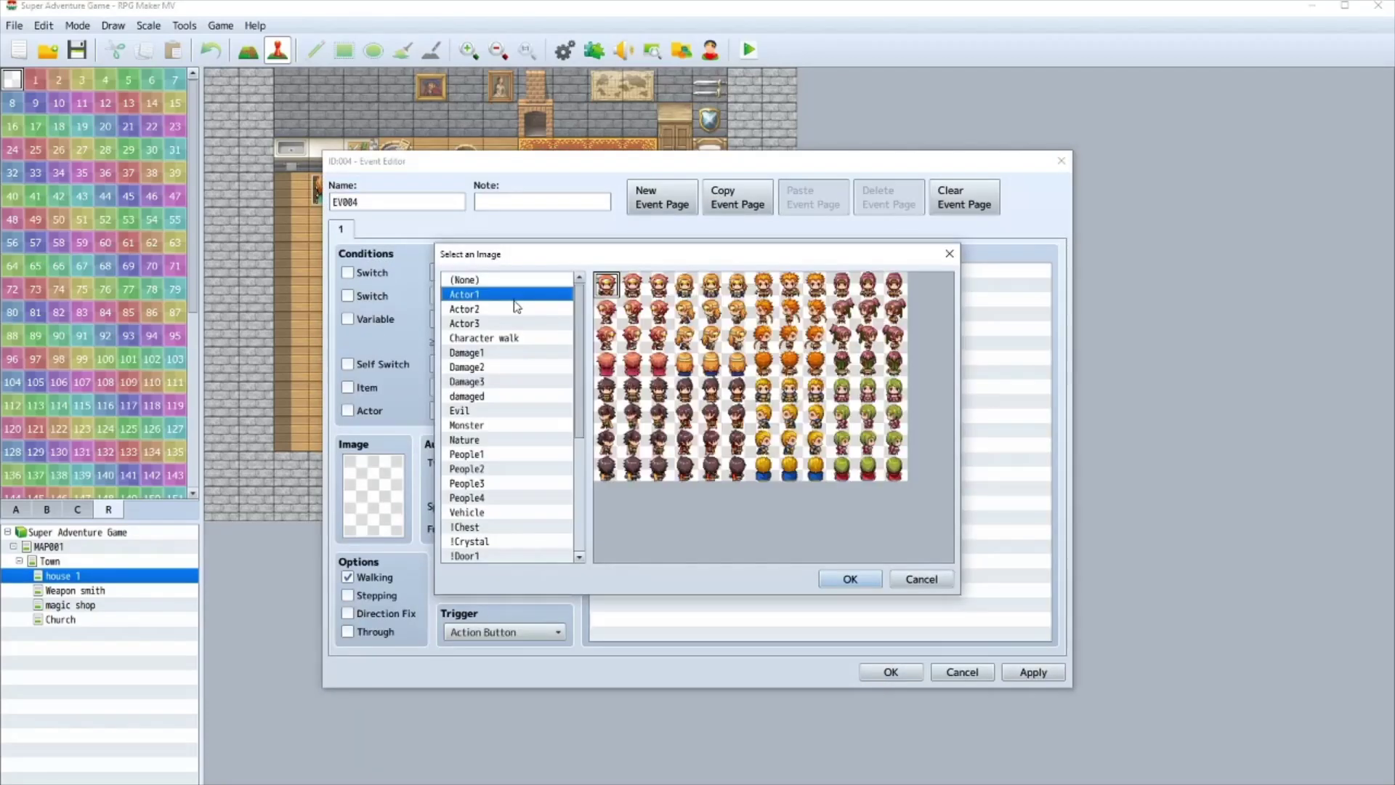
left_click(513, 322)
left_click(510, 337)
left_click(510, 352)
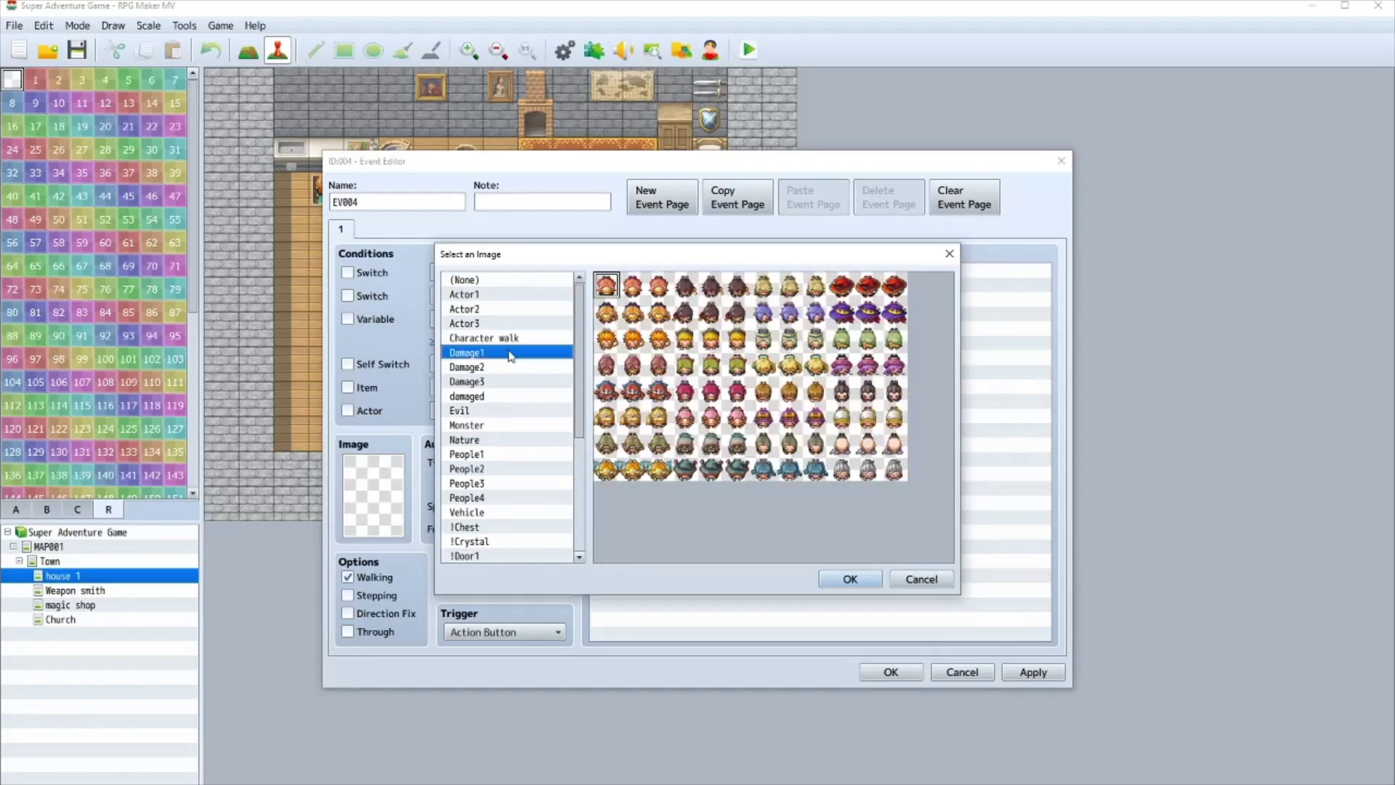
left_click_drag(508, 353, 515, 465)
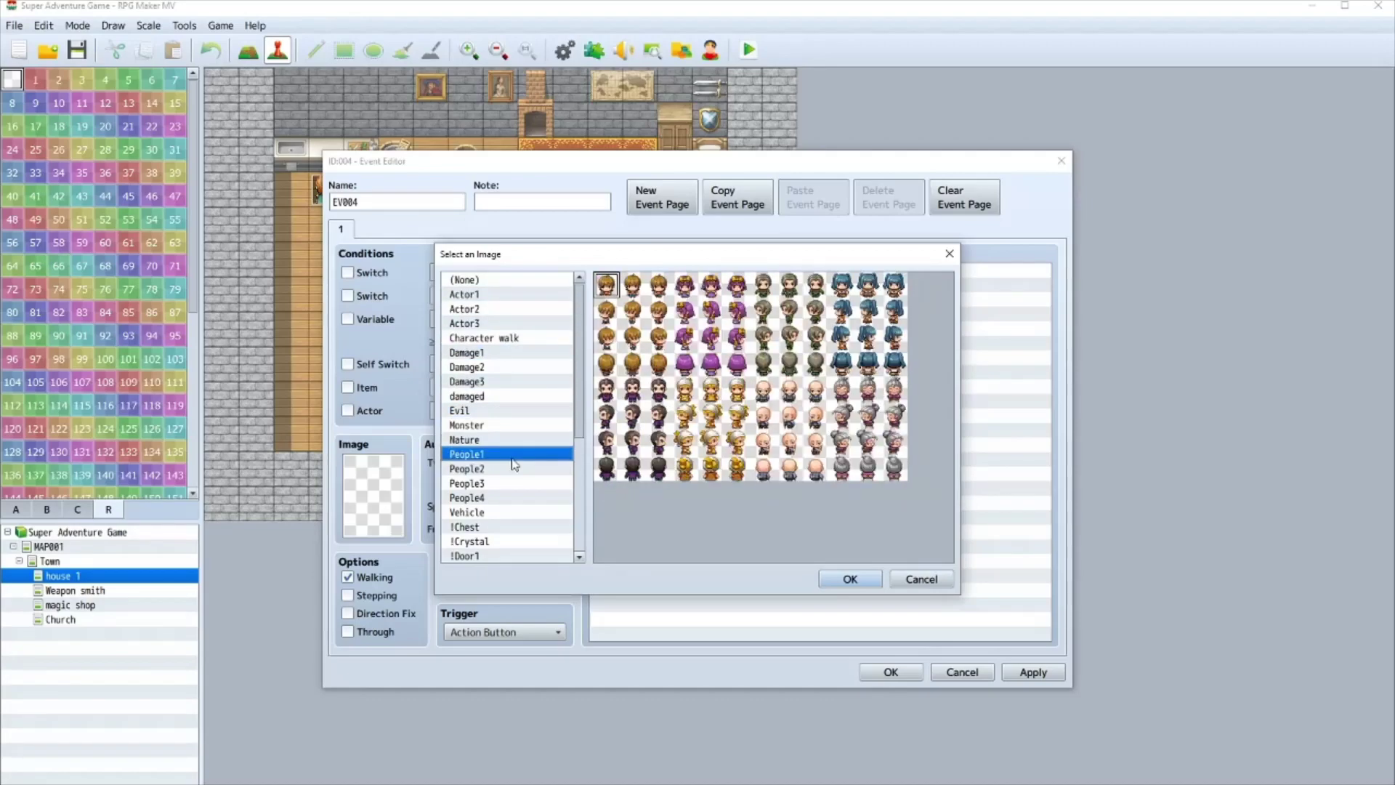
left_click(867, 392)
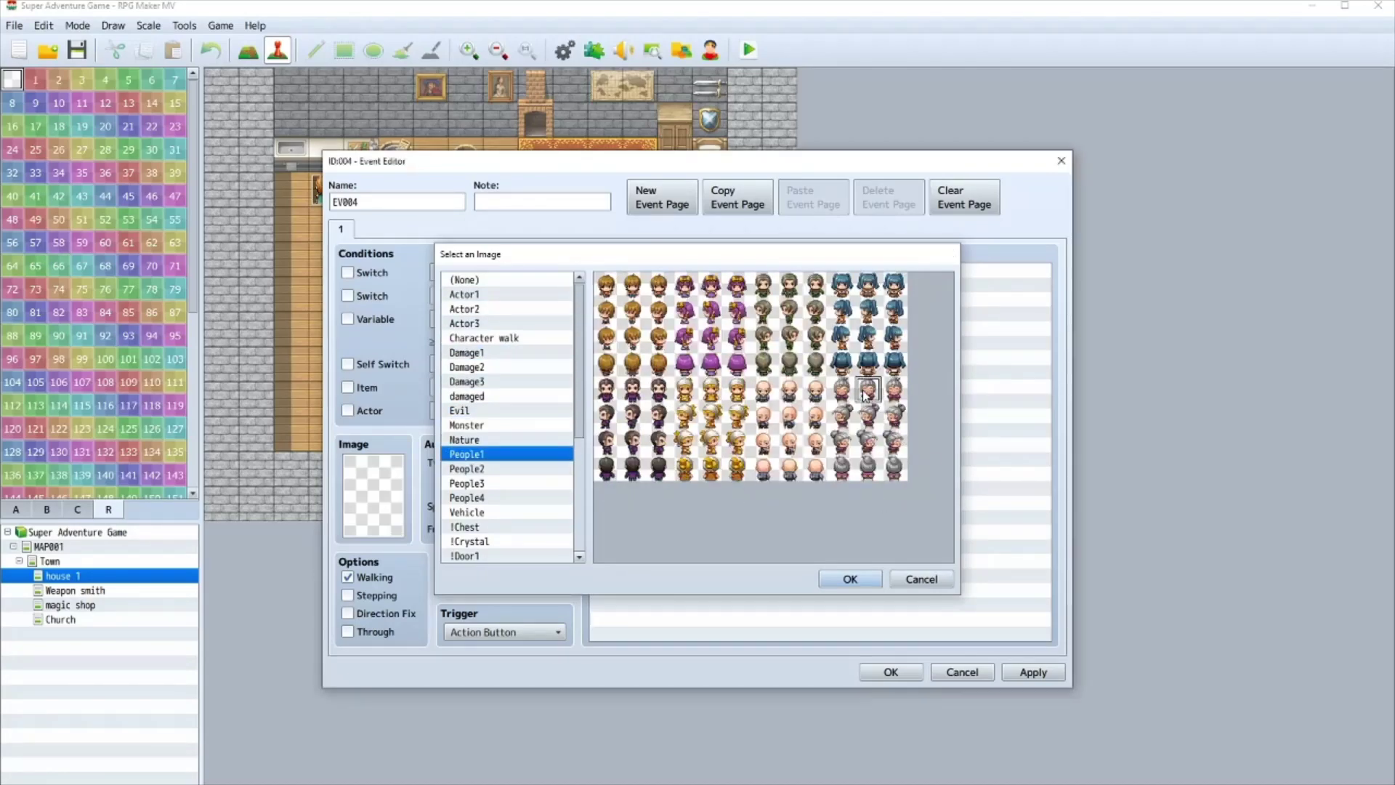
left_click(850, 580)
left_click(898, 672)
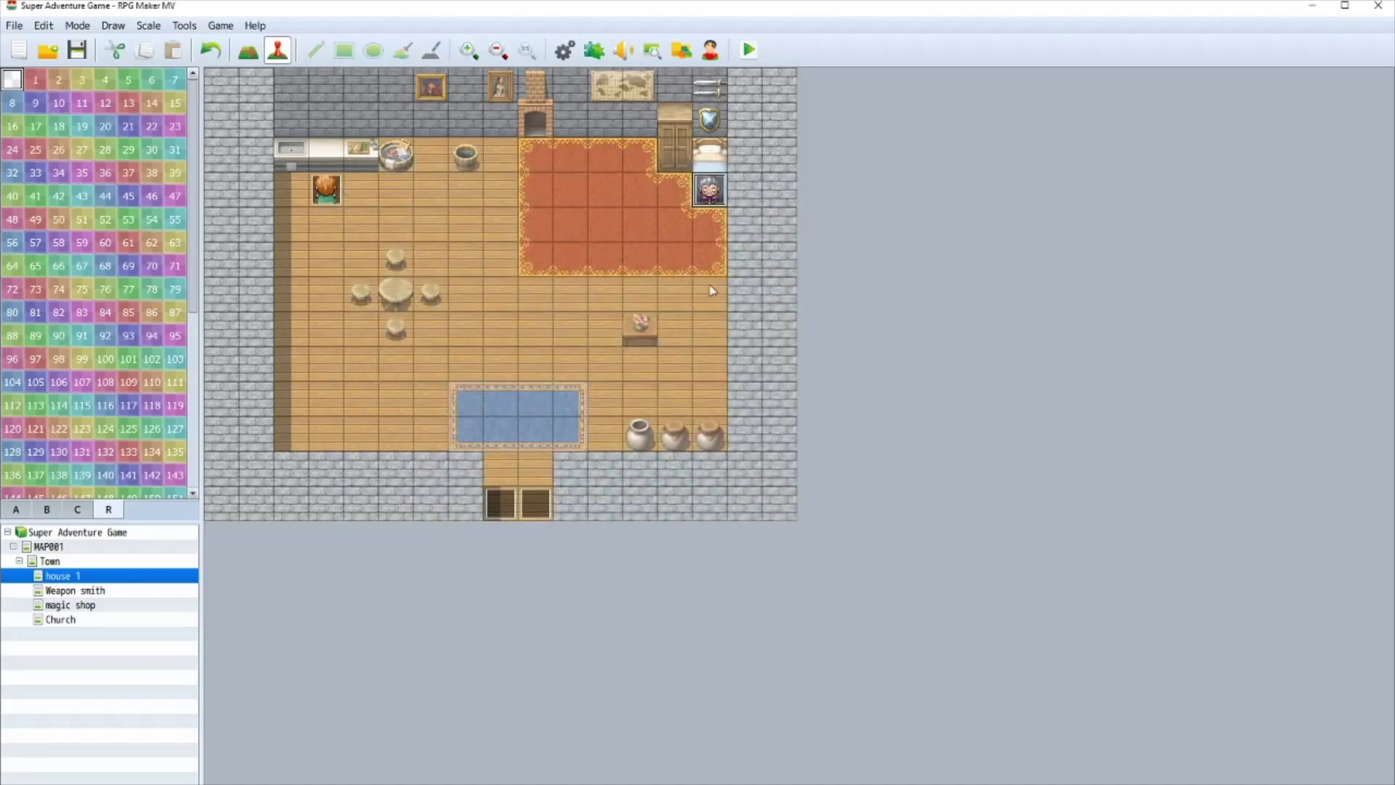
- Move the old woman event up one tile onto the bed's pillow and check its settings
left_click_drag(707, 197, 708, 162)
double_click(711, 160)
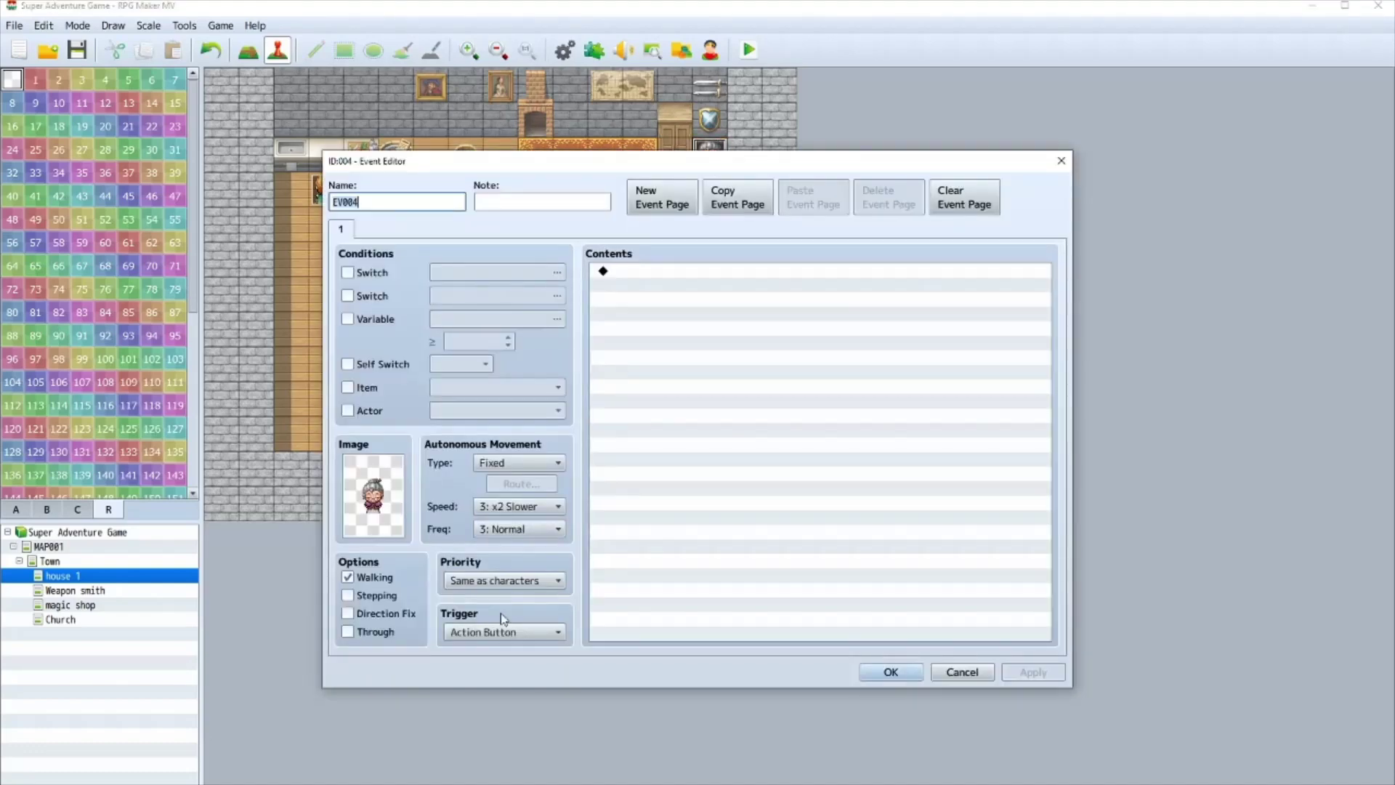
left_click(890, 672)
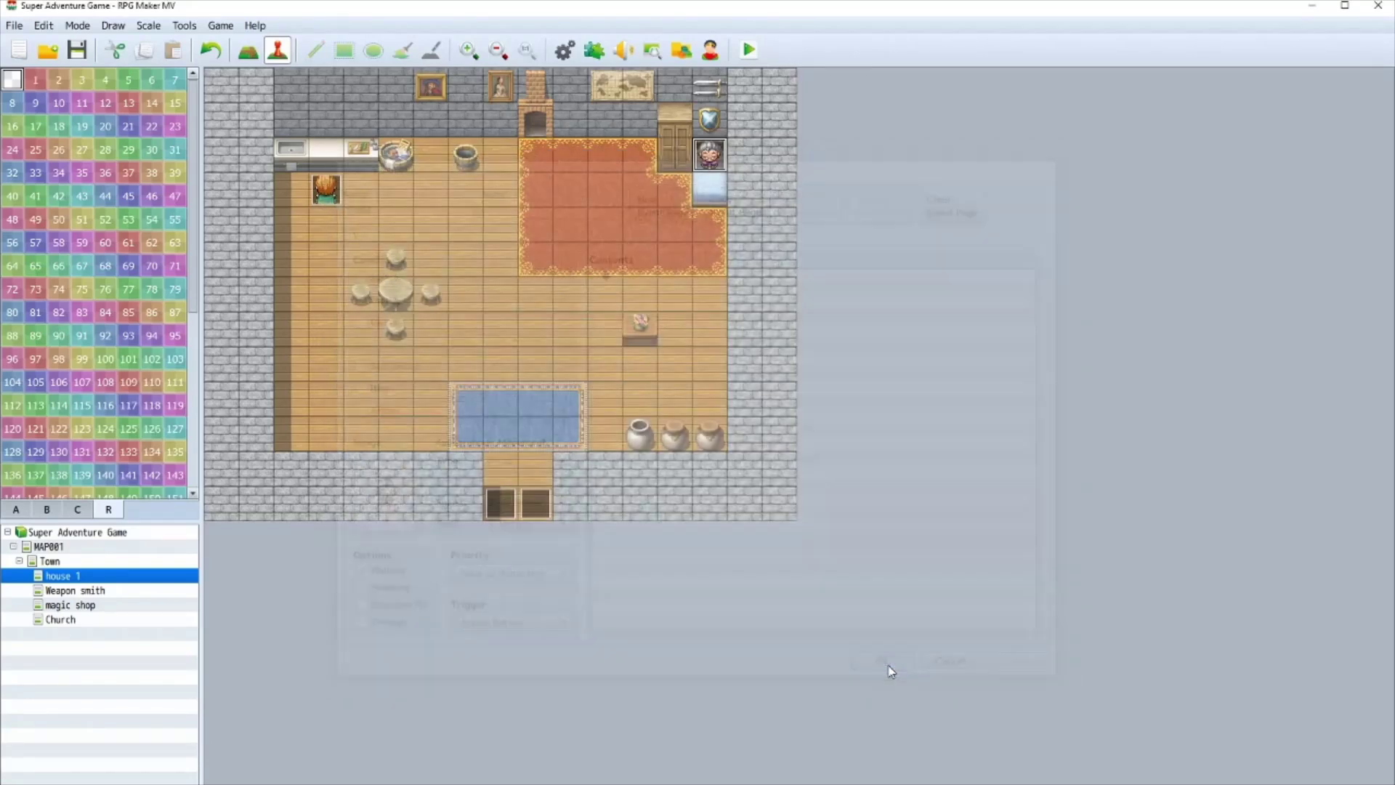
- Extend the house owner's "Fine!" reply with "except my grandma is unwell... I wish someone could get the rare fruit from the"
double_click(326, 190)
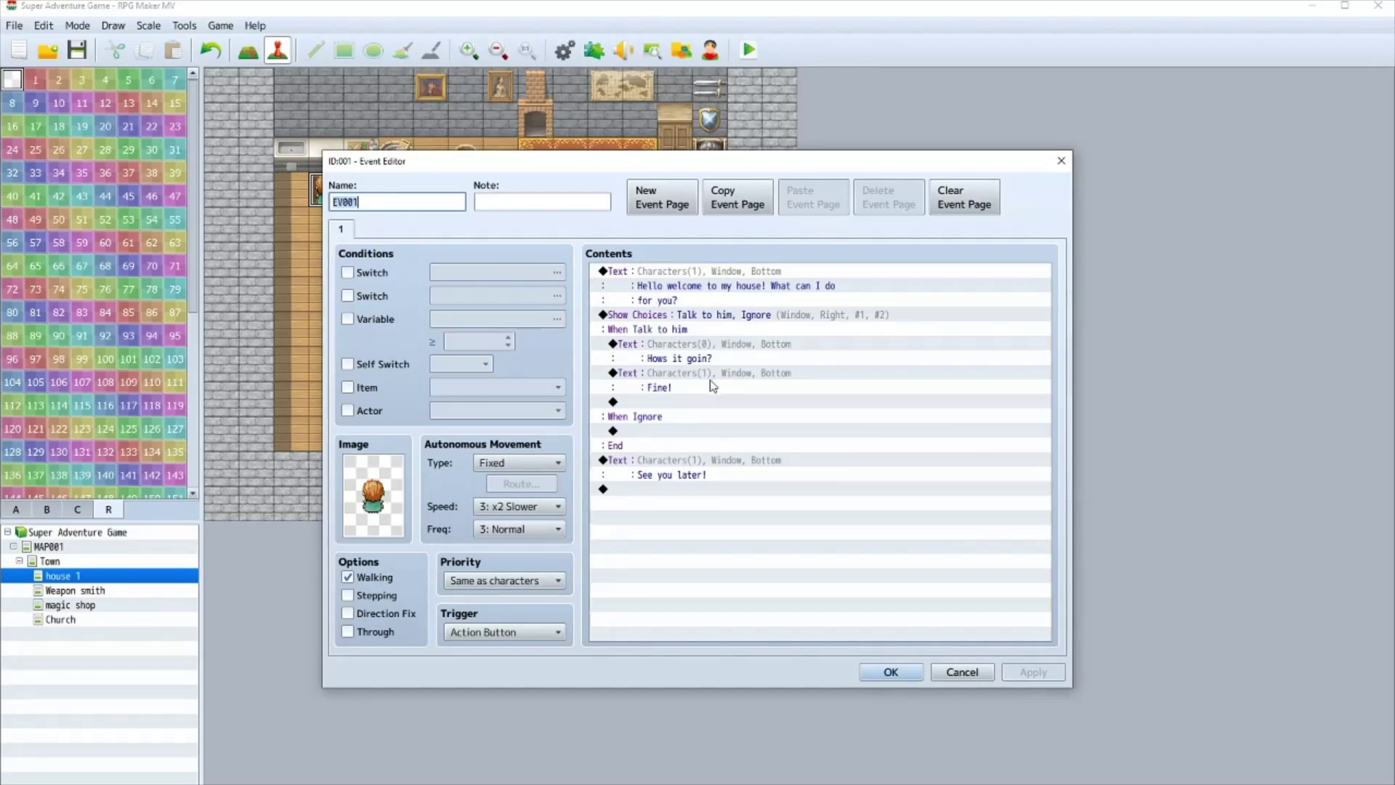
left_click(672, 375)
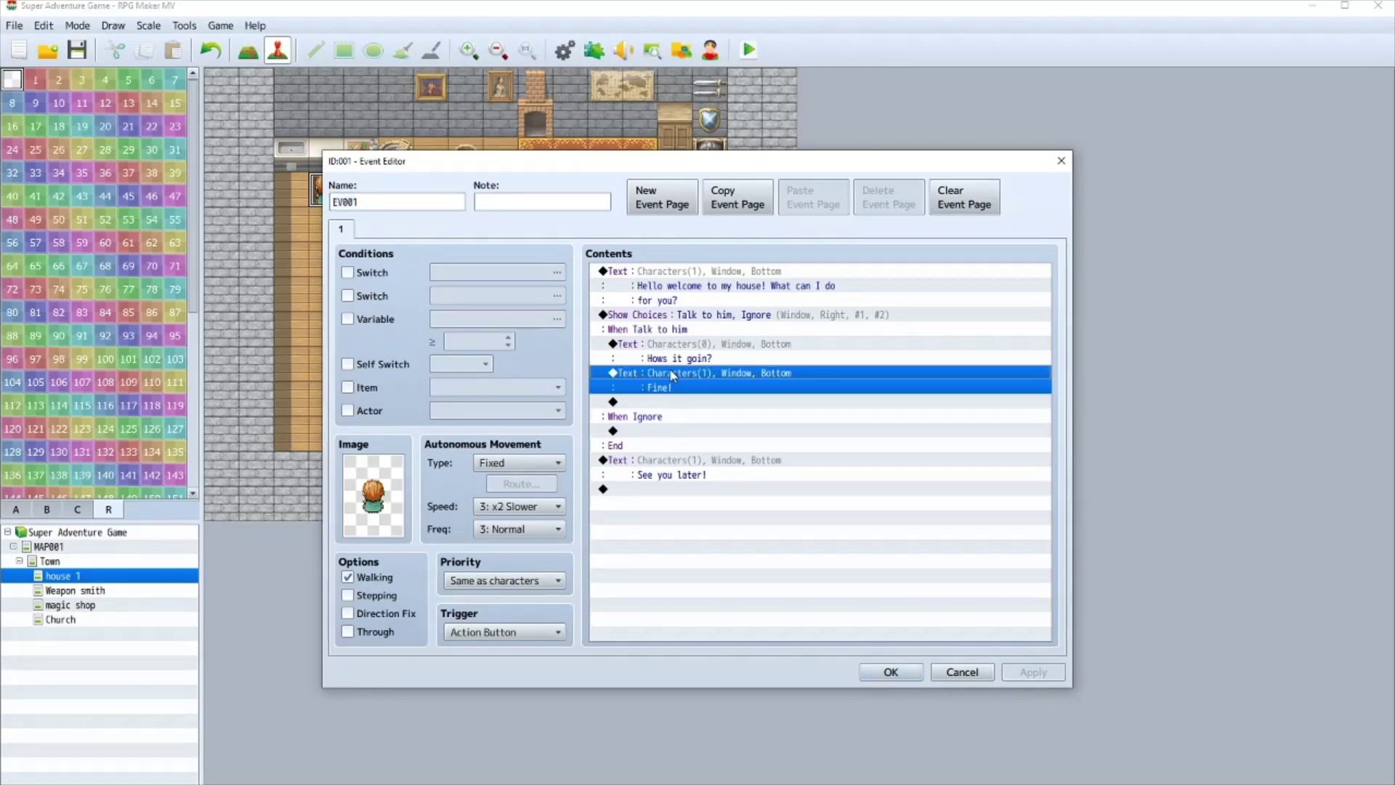
right_click(672, 374)
left_click(703, 397)
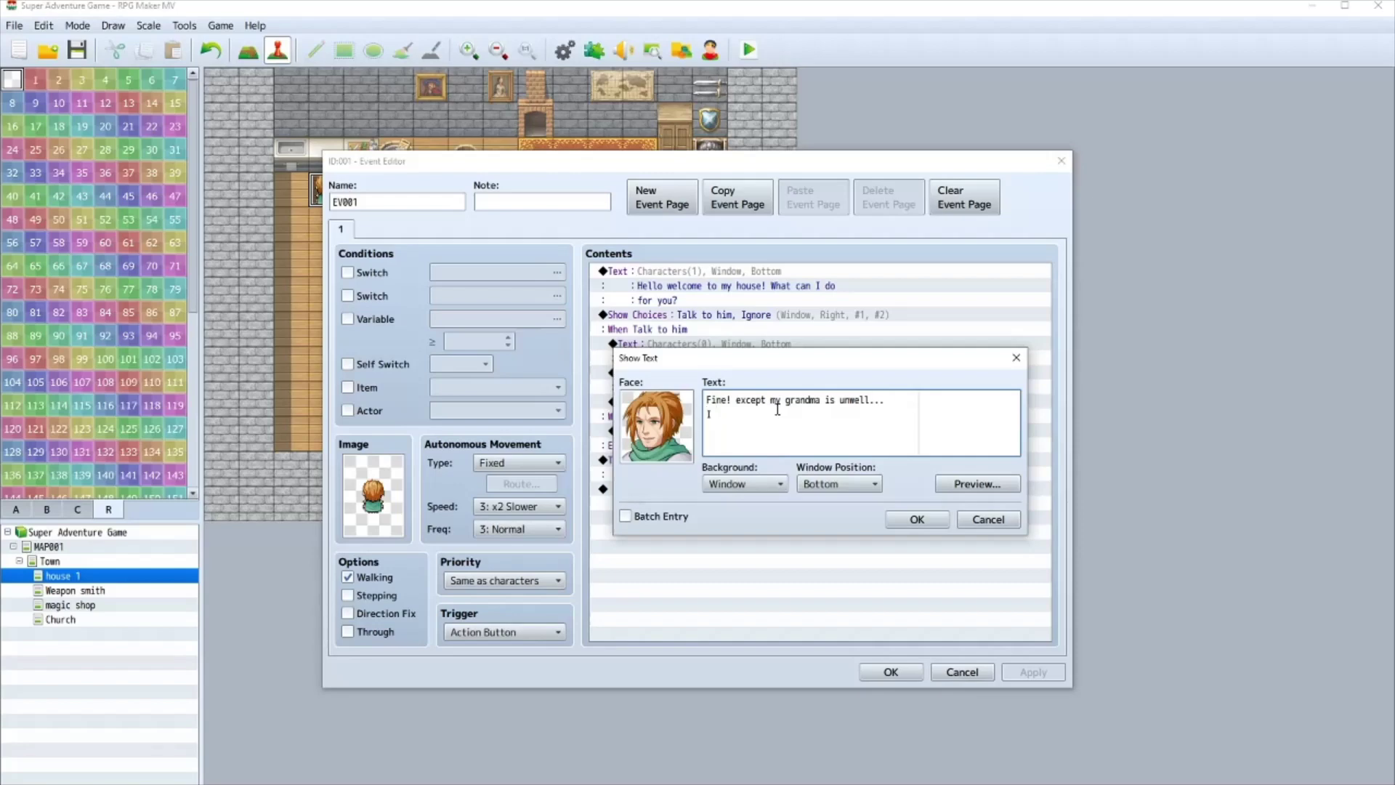
type("wish someone could get t")
type("he")
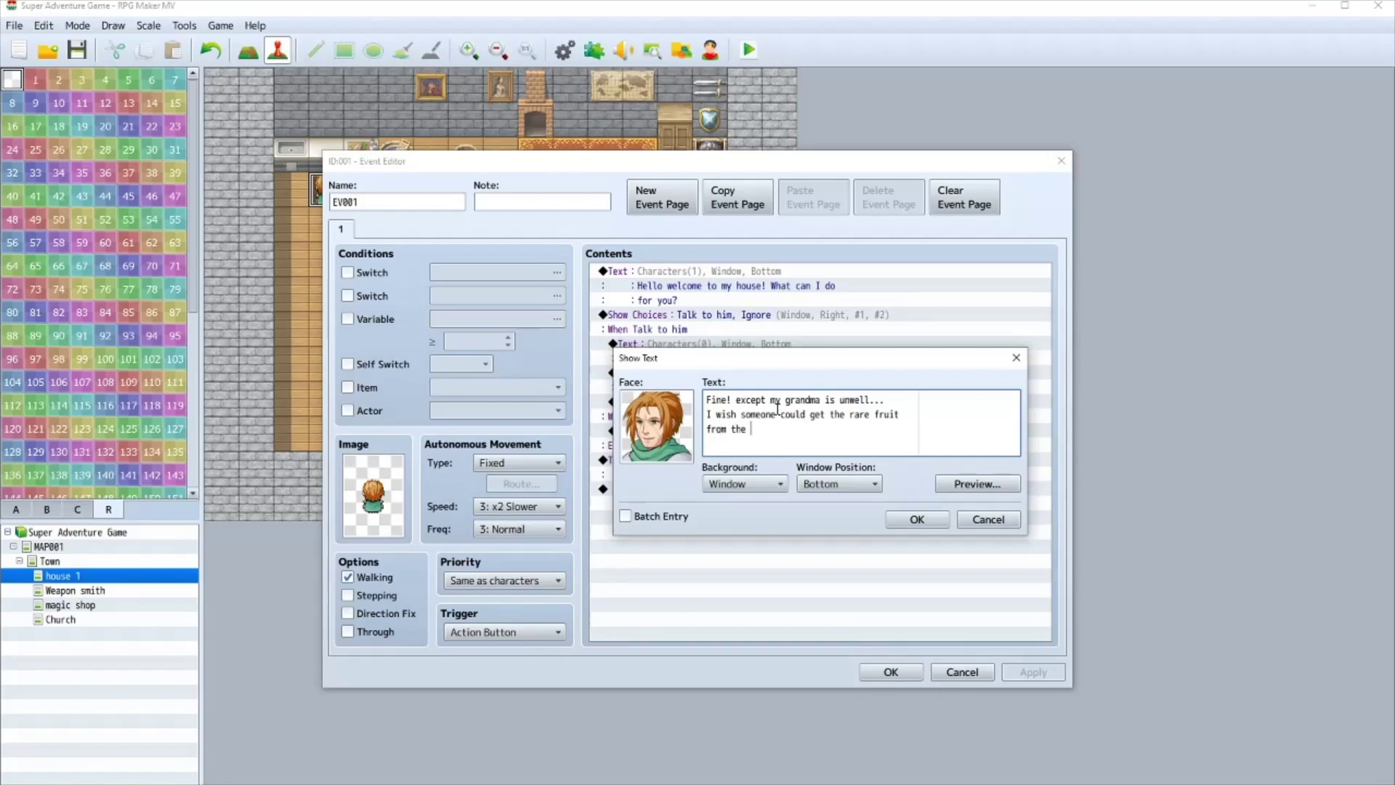
- Reword the end of the house owner's reply to "I wish someone could get the rare yellow fruit that could cure her illness"
key("Return")
type("YELLOW")
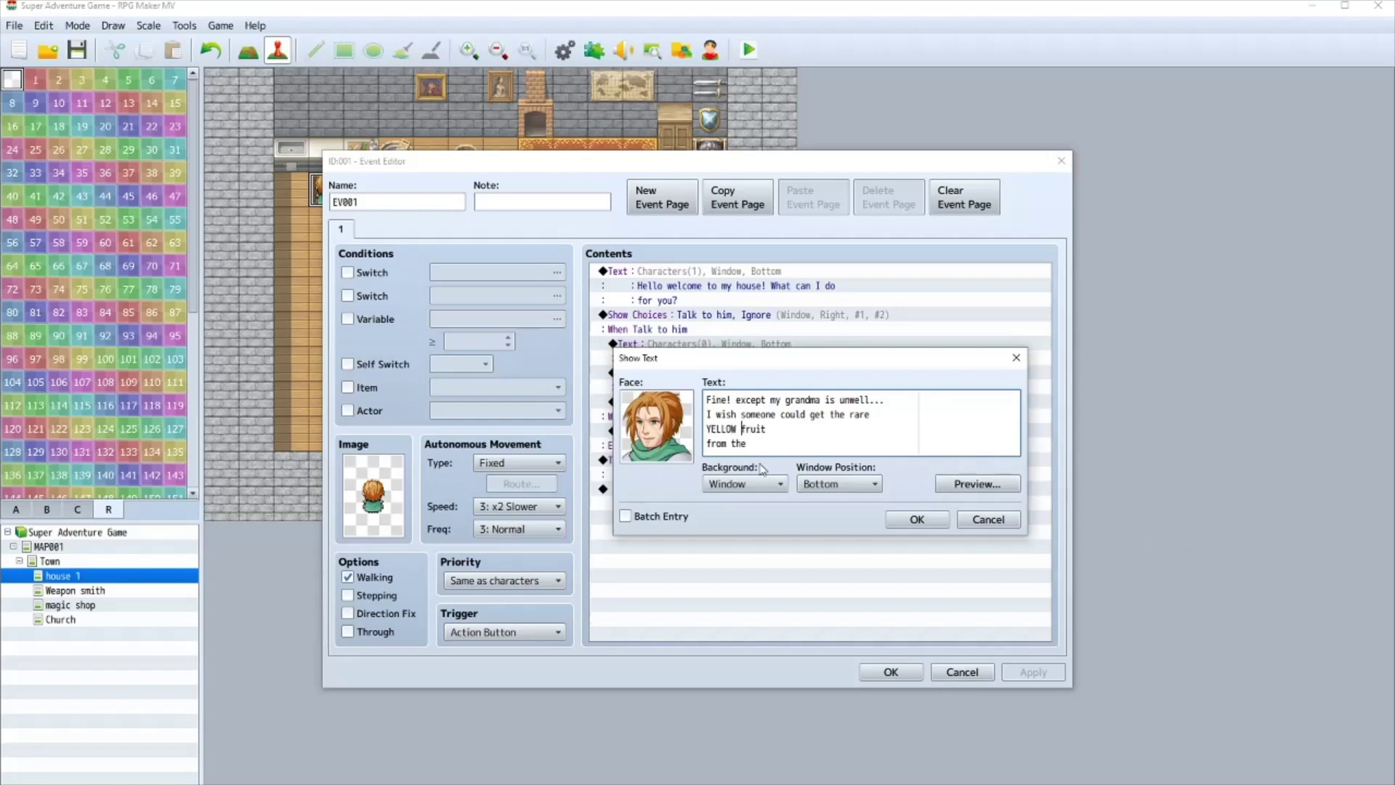
key("BackSpace")
key("BackSpace")
key("BackSpace")
key("BackSpace")
key("BackSpace")
key("BackSpace")
key("BackSpace")
type("yellow")
key("BackSpace")
key("BackSpace")
key("BackSpace")
key("BackSpace")
key("BackSpace")
key("BackSpace")
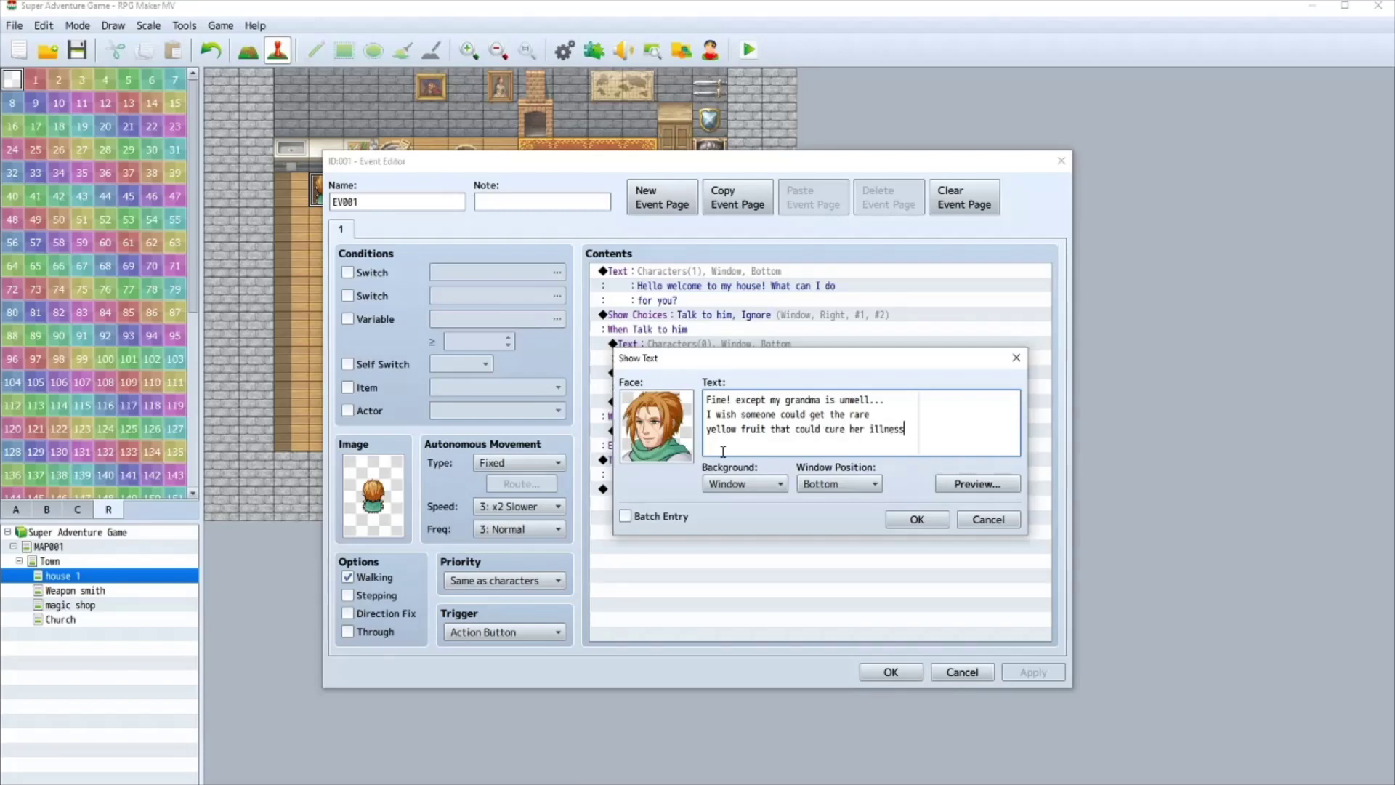
- End the grandma reply with a period and save the house owner's event
type(",")
key("BackSpace")
type(".")
left_click(914, 520)
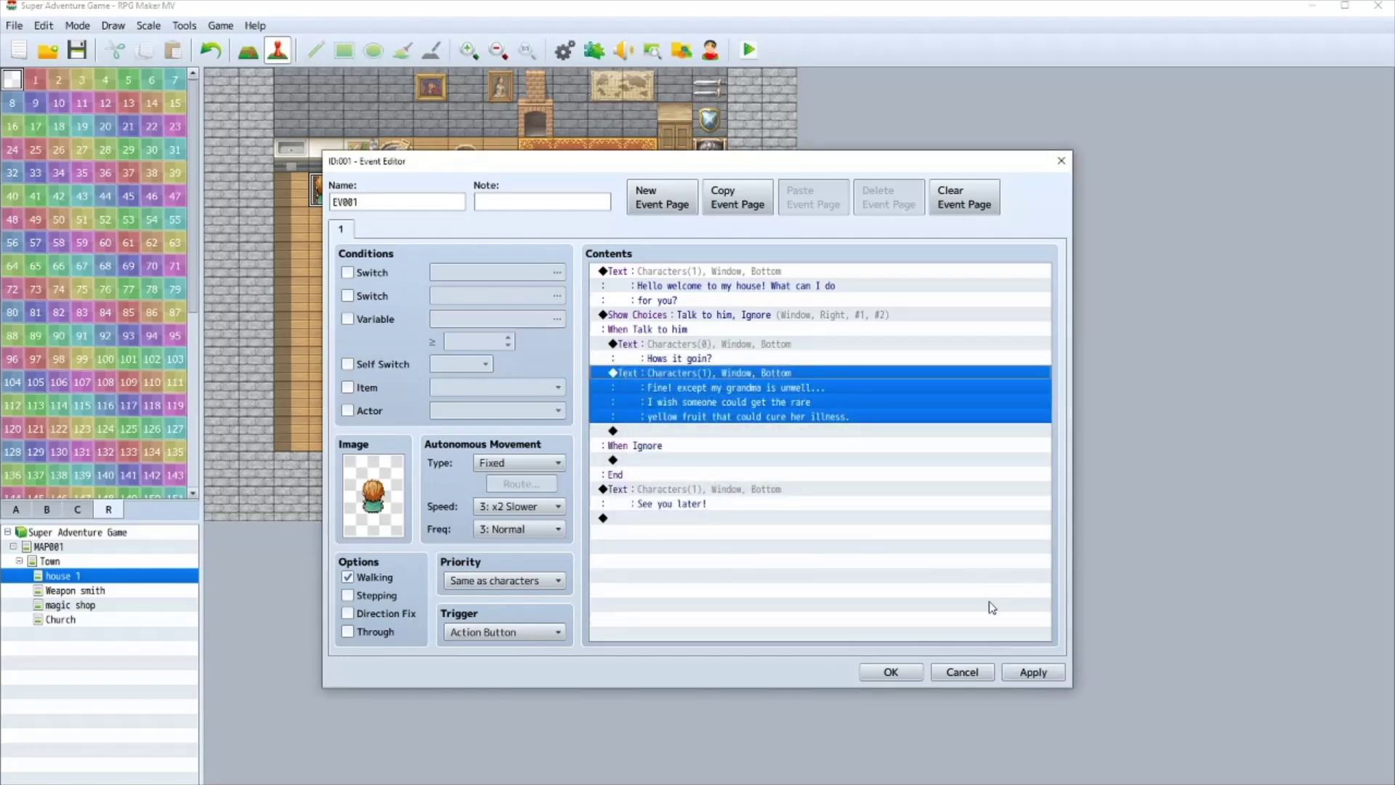
left_click(890, 671)
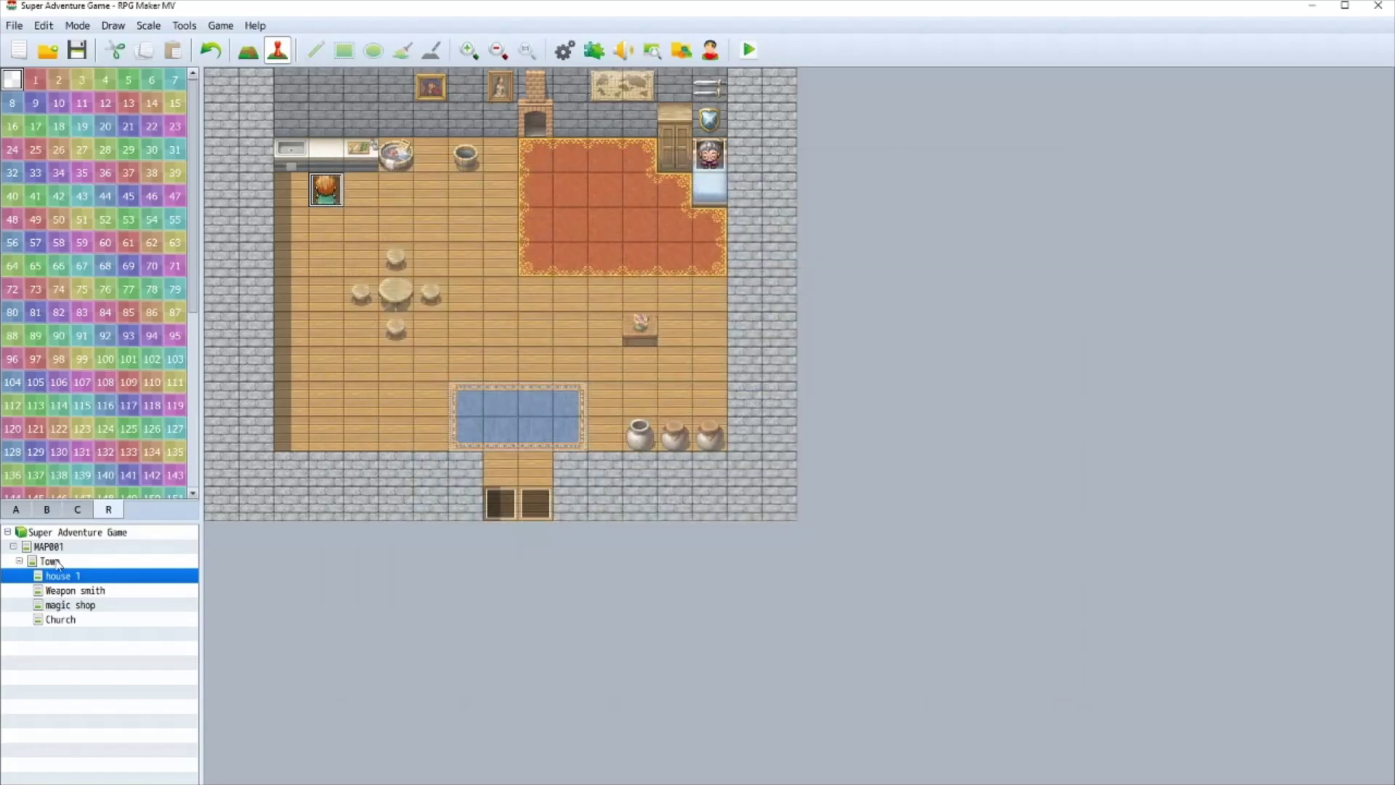
left_click(58, 561)
left_click(62, 548)
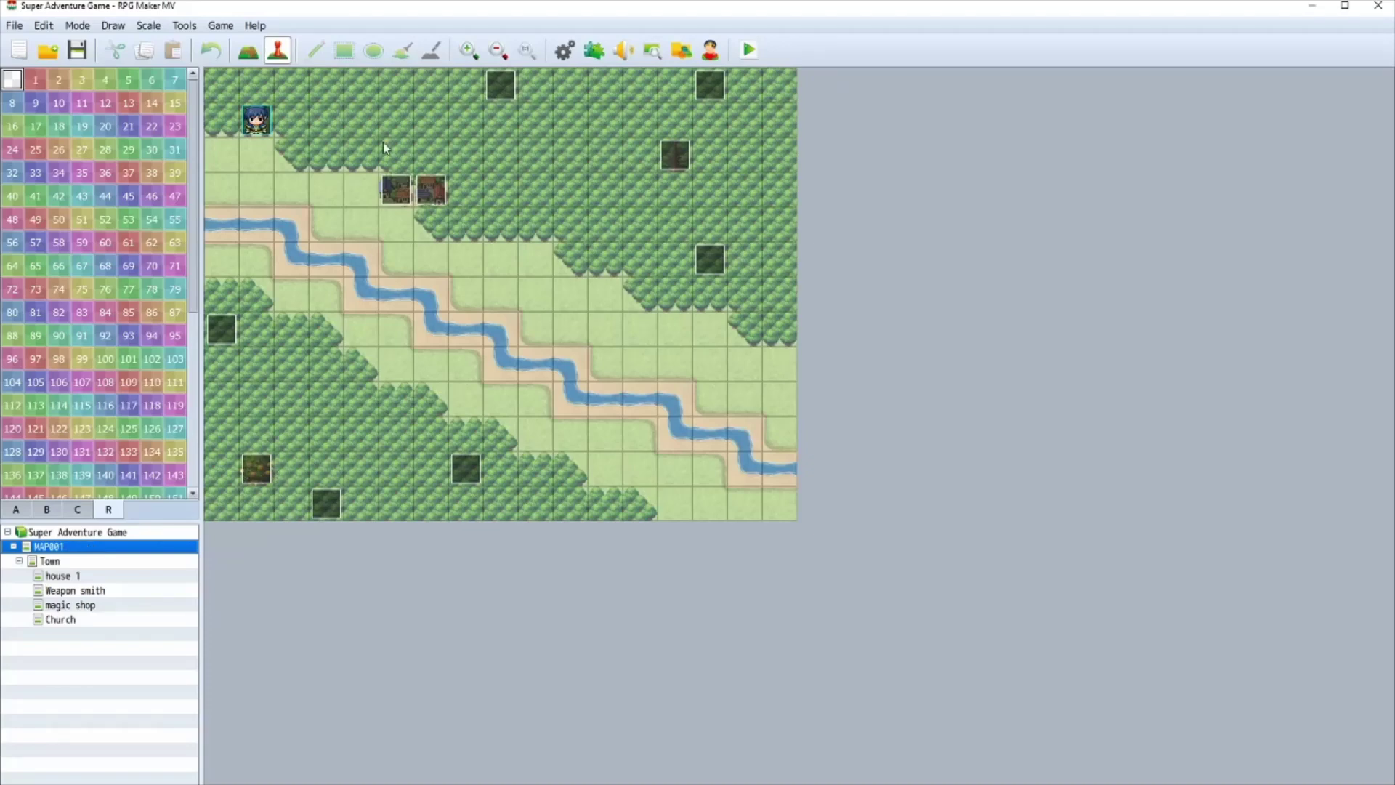
left_click(244, 53)
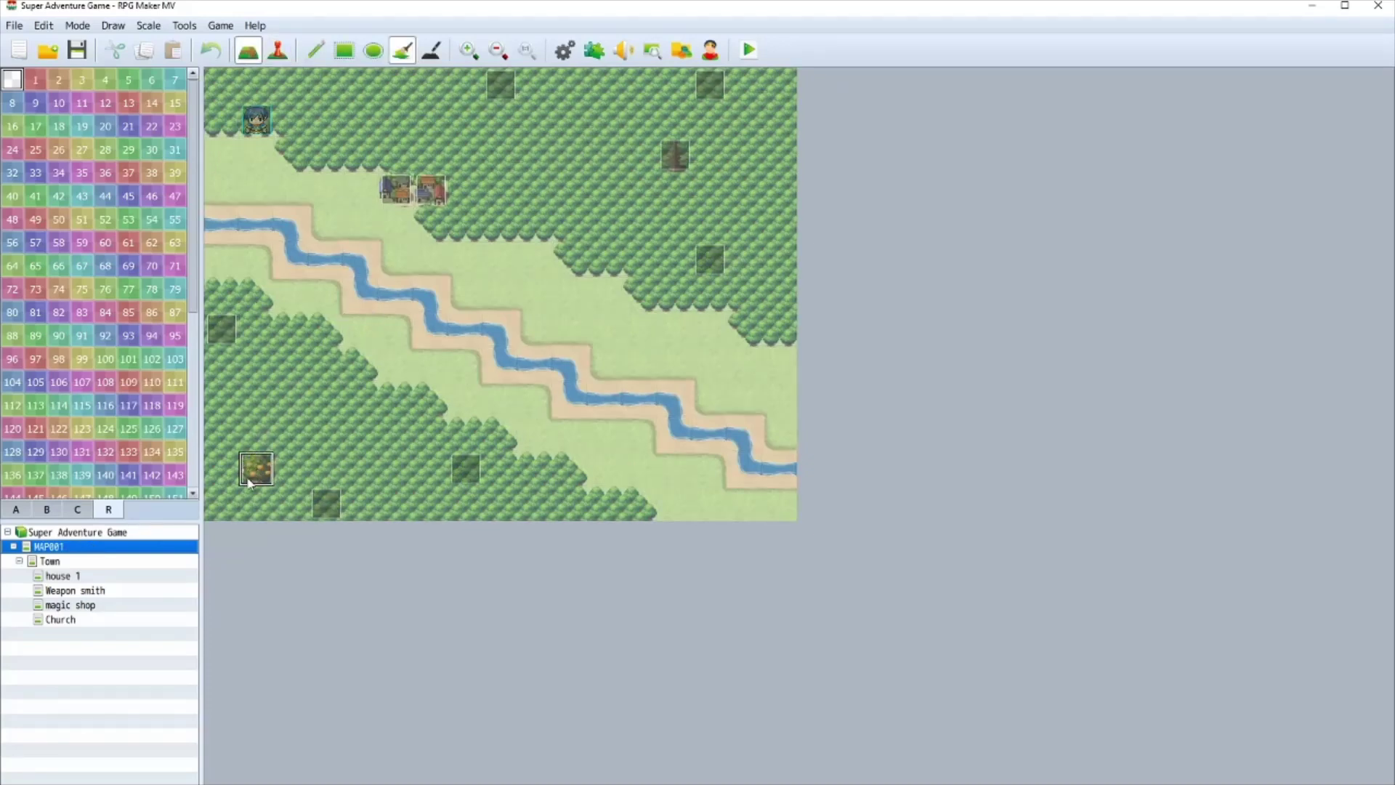
left_click(58, 576)
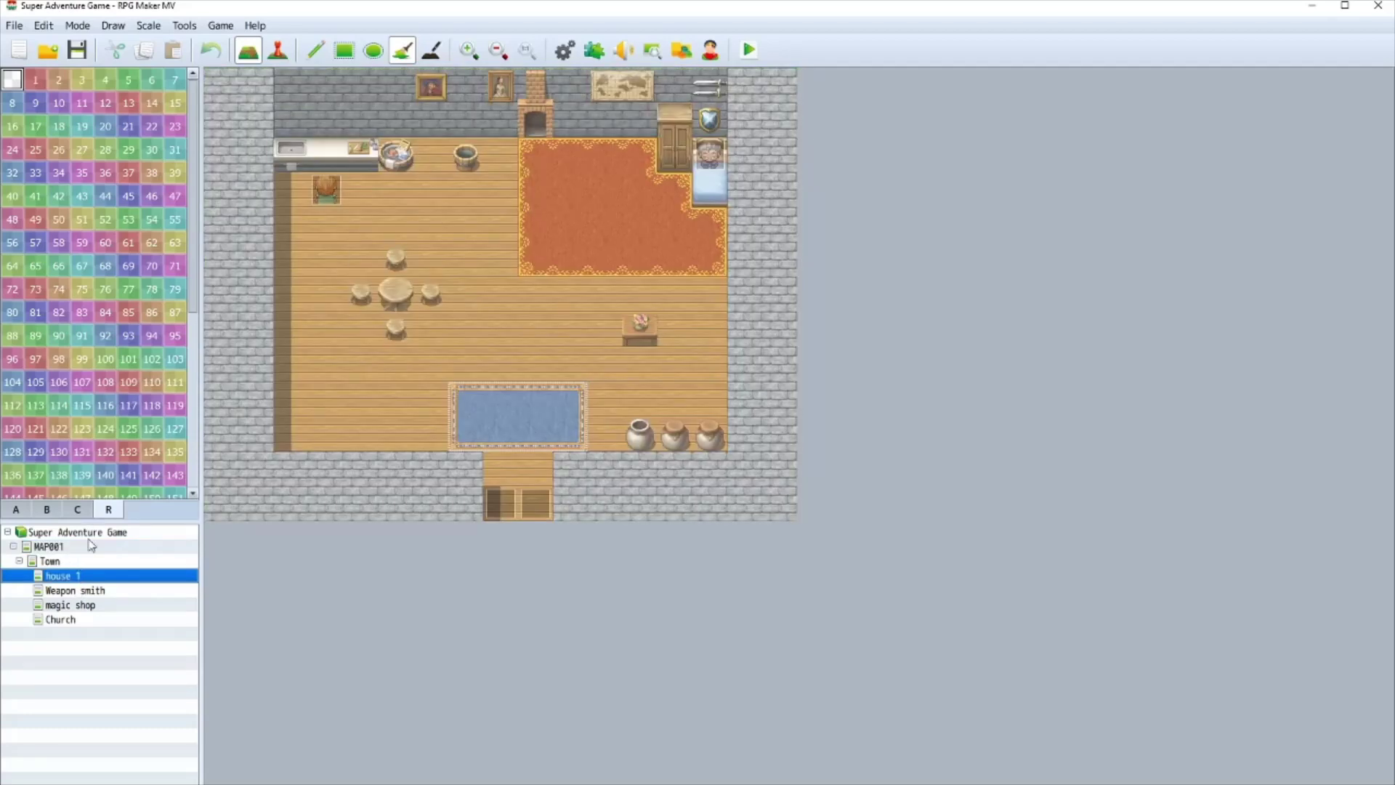
left_click(82, 590)
- In MAP001's fruit tree event, add a Control Switches command to the If Win branch turning ON switch 0001, named "MediFruit", and save the event
left_click(66, 550)
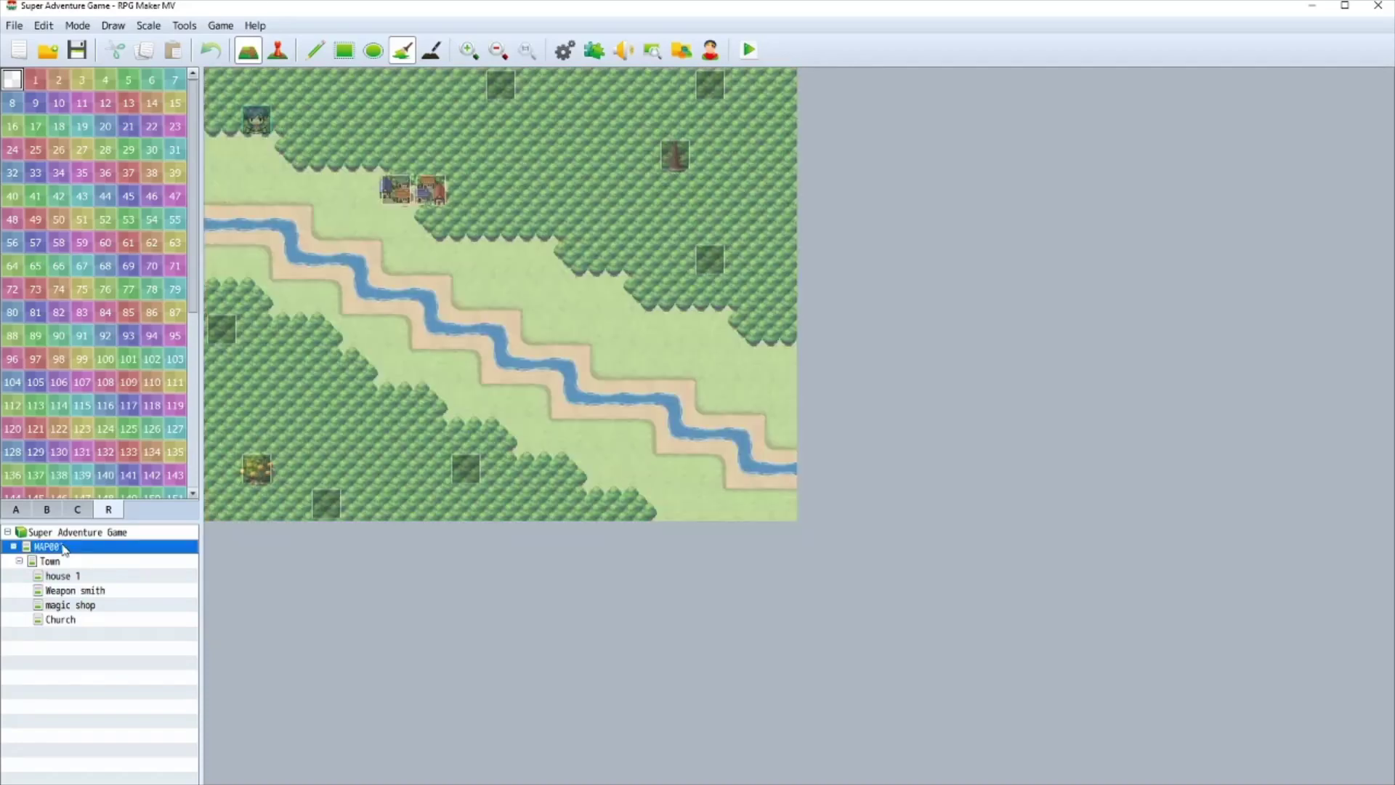
left_click(277, 50)
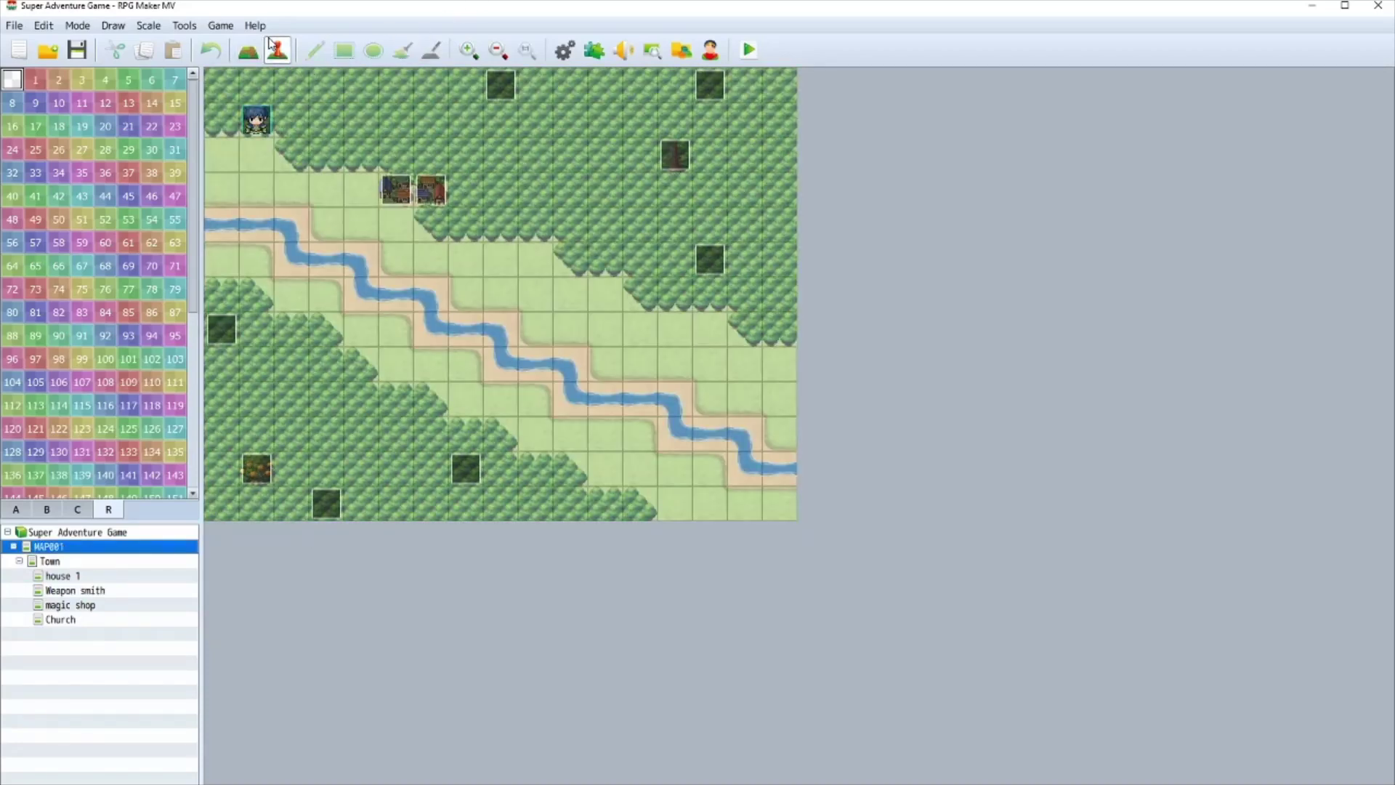
double_click(258, 470)
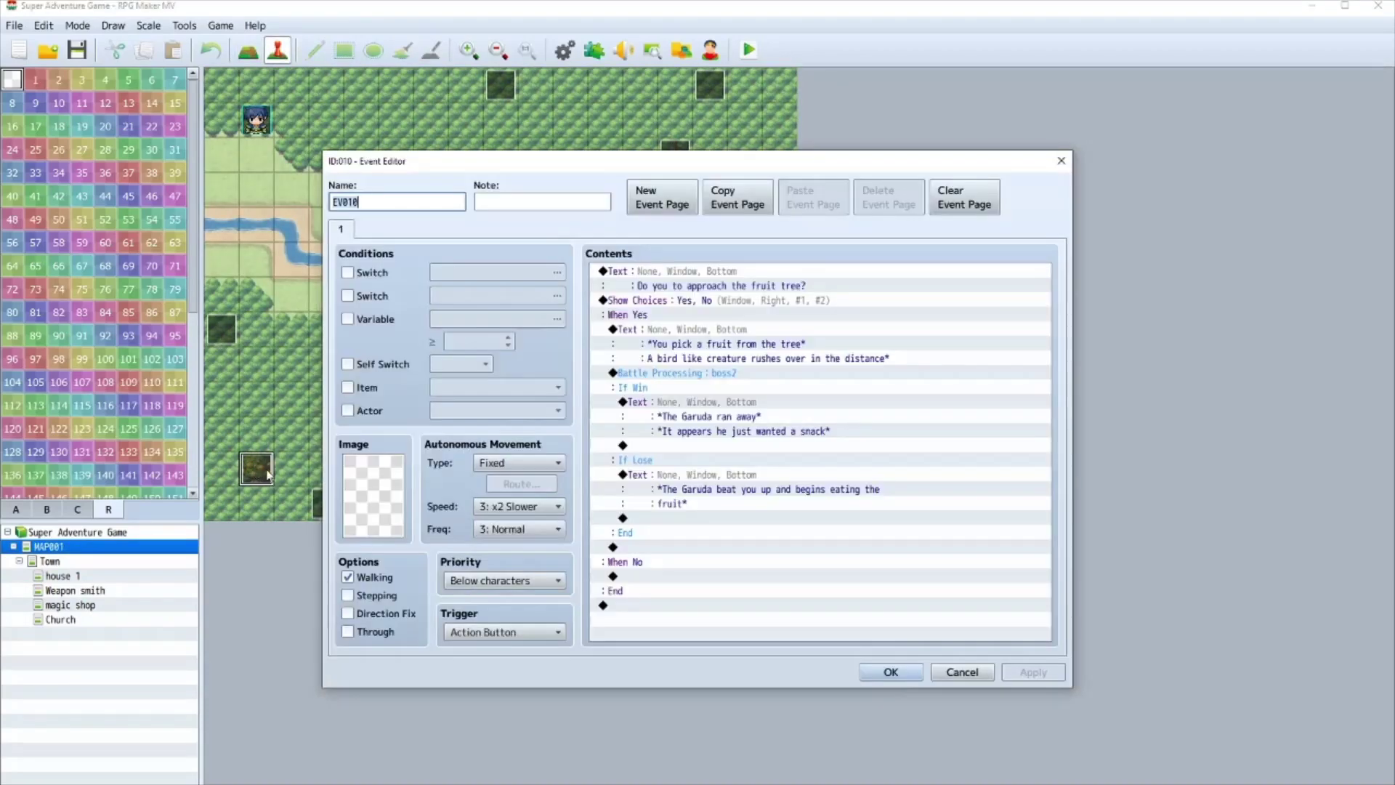
double_click(649, 445)
left_click(672, 232)
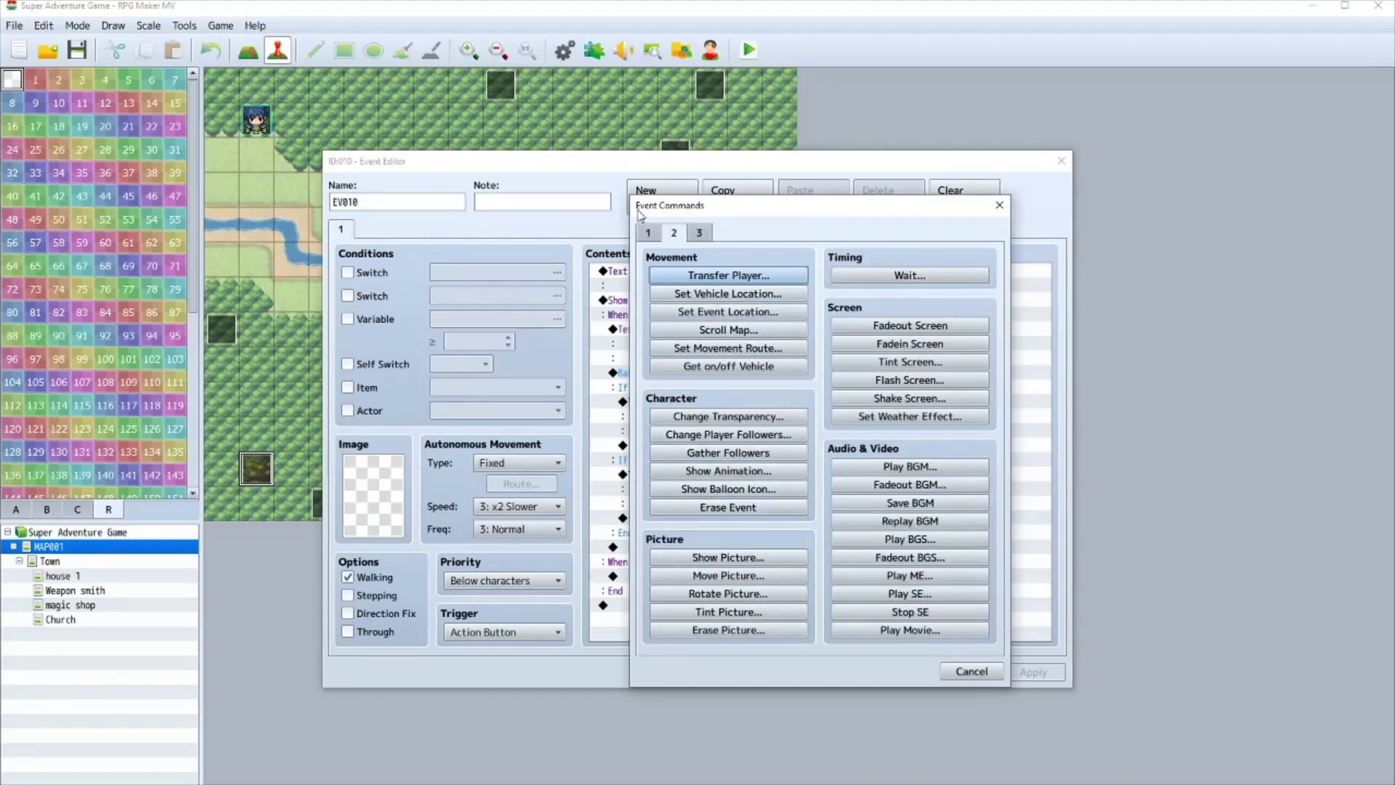
left_click(648, 232)
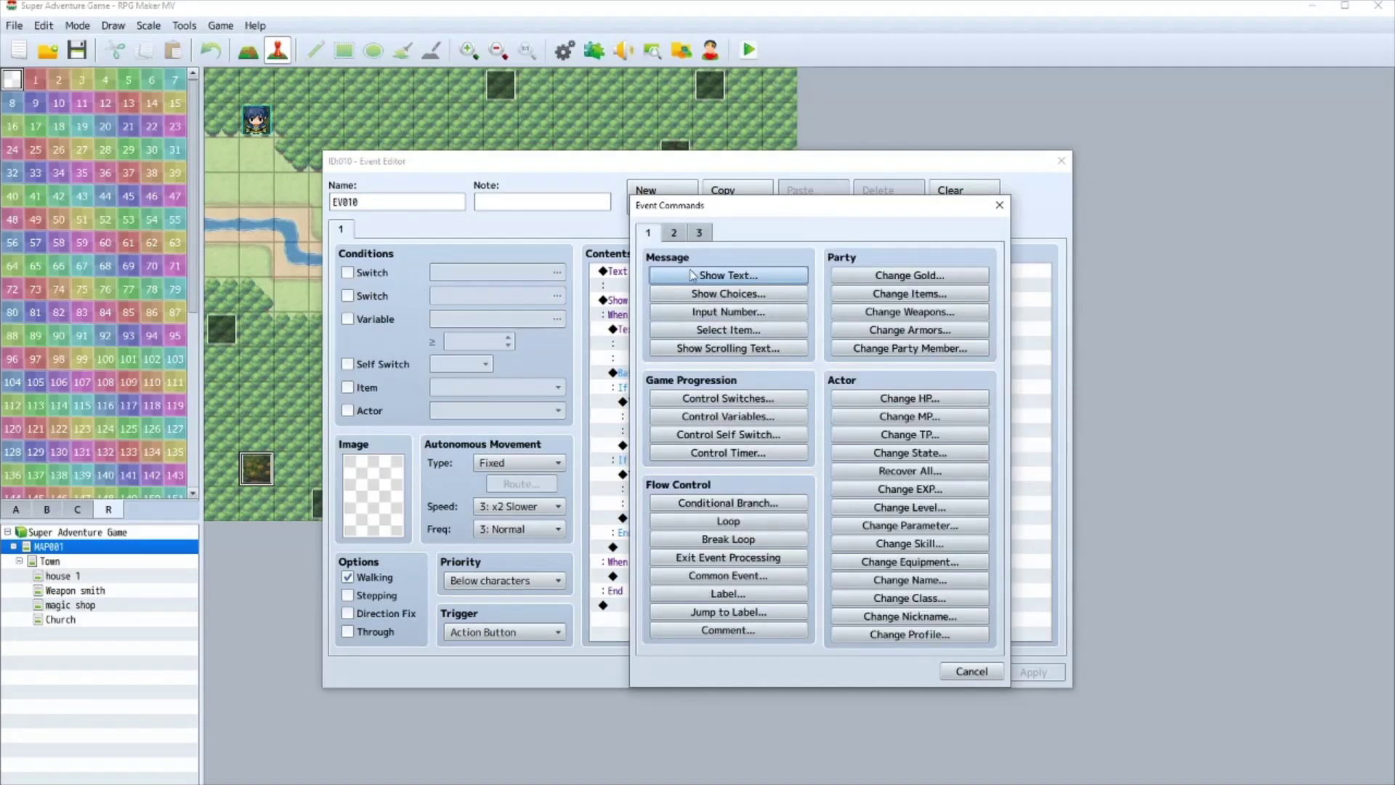
left_click(735, 398)
left_click(836, 413)
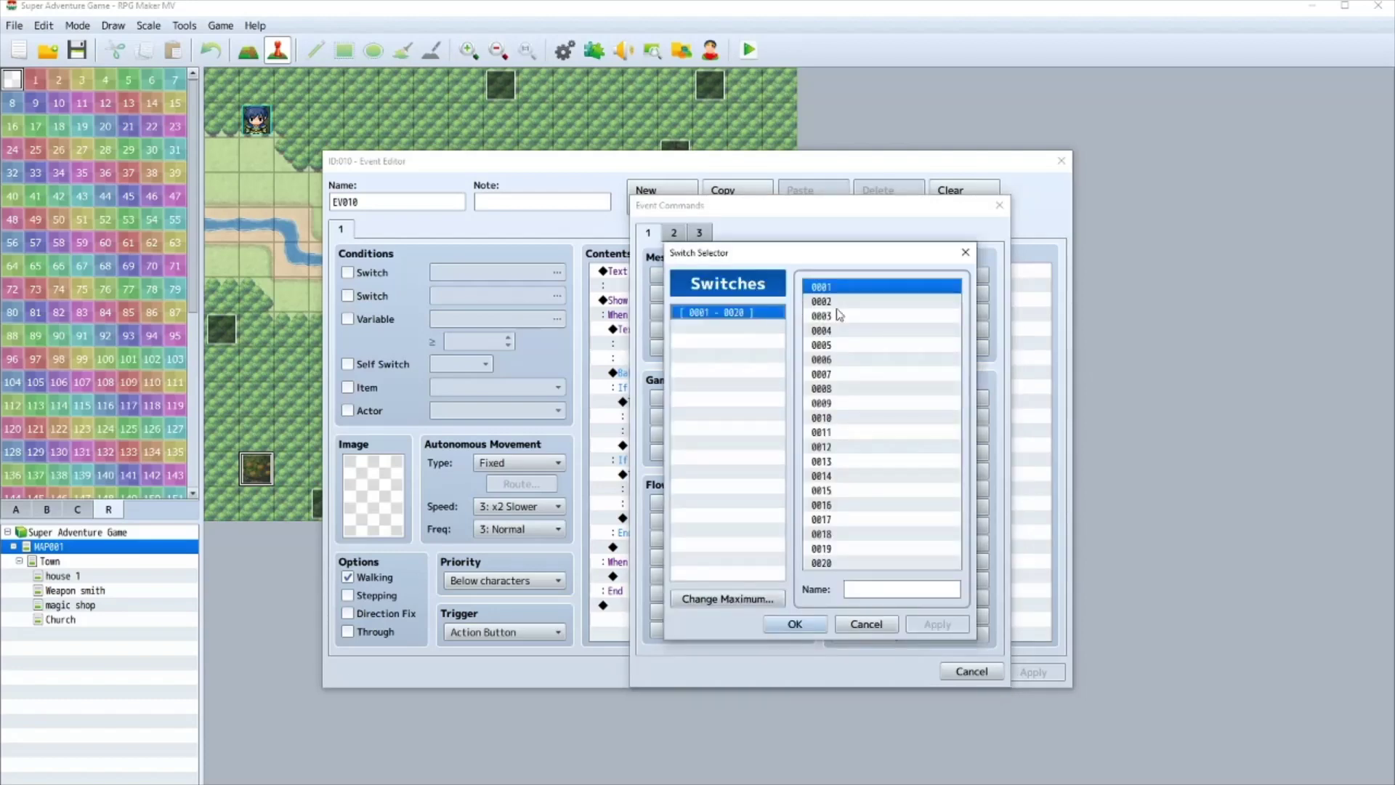
left_click(883, 590)
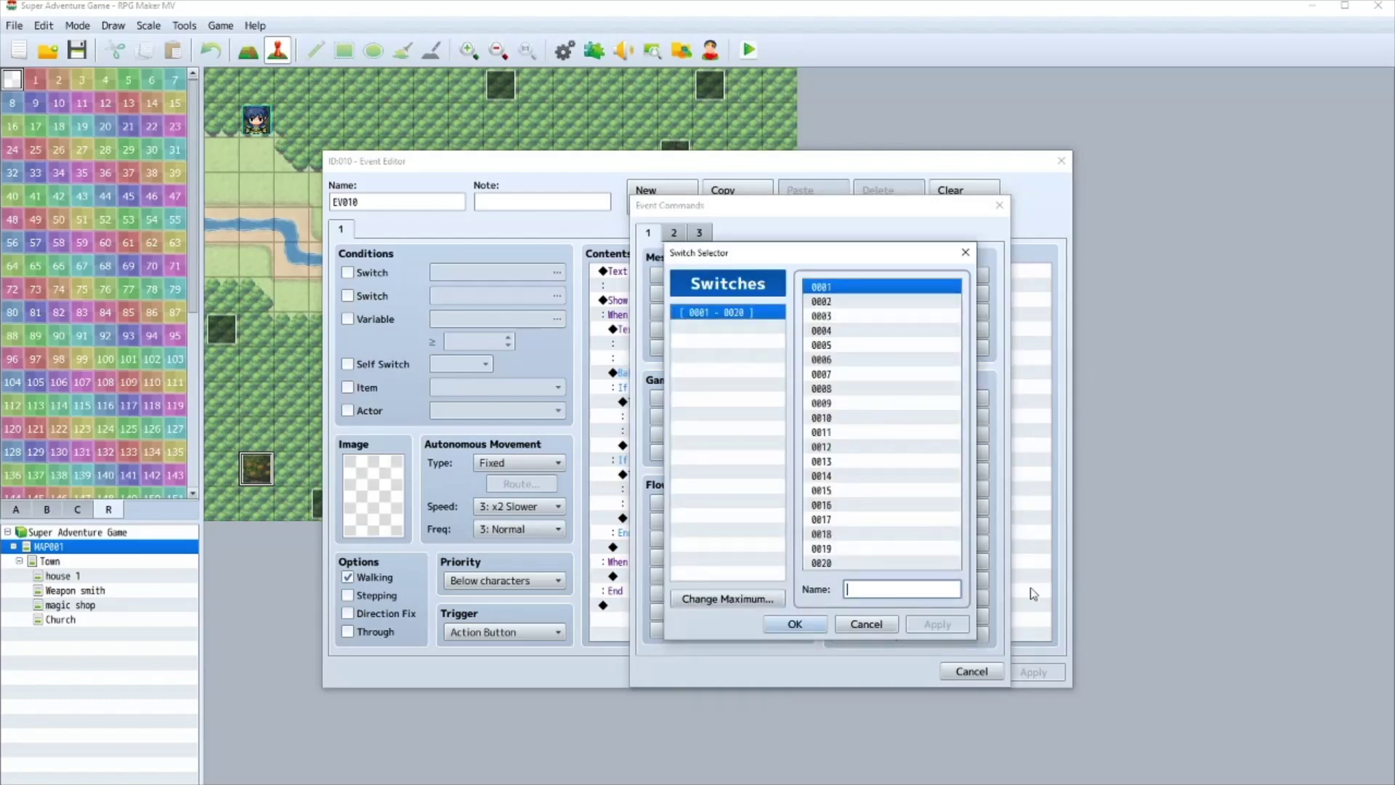
type("MediFruit")
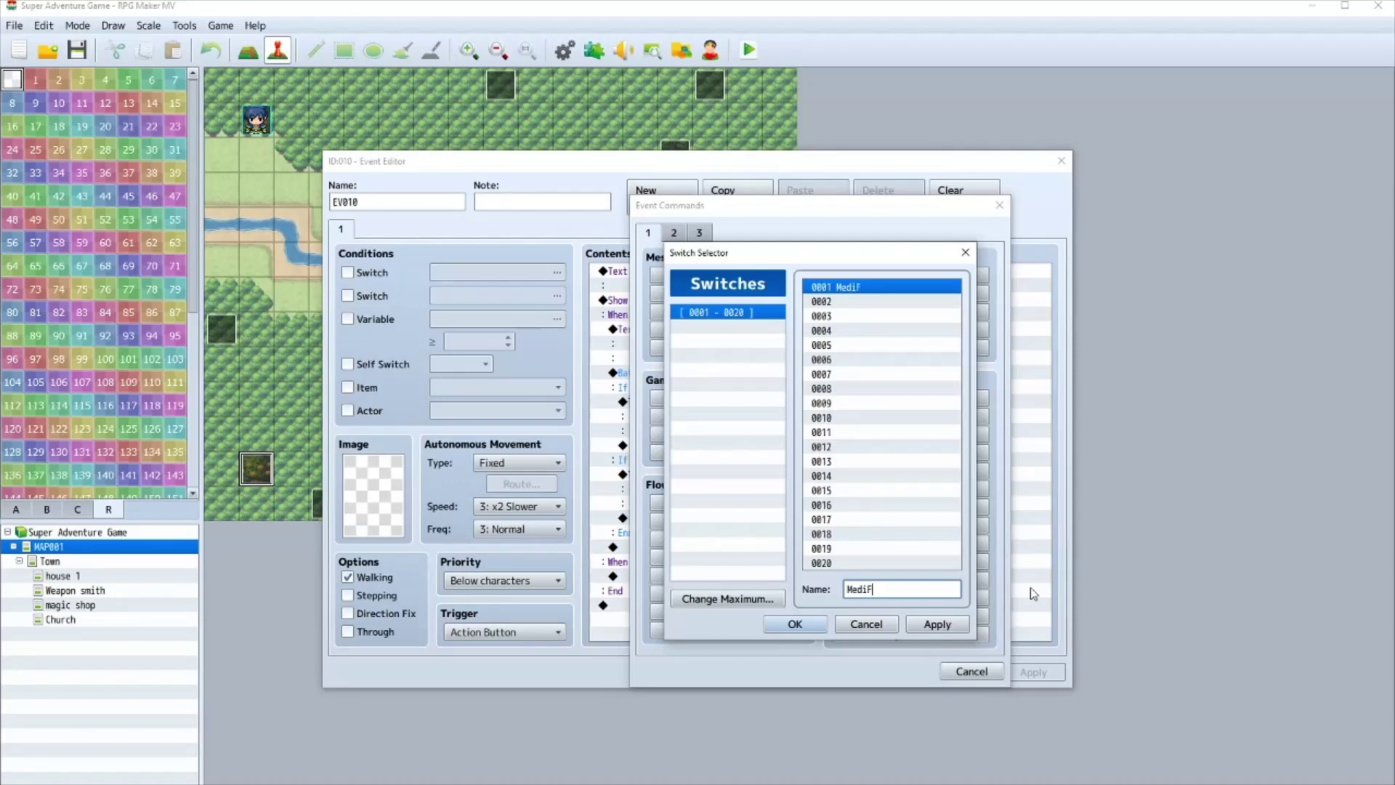
left_click(818, 617)
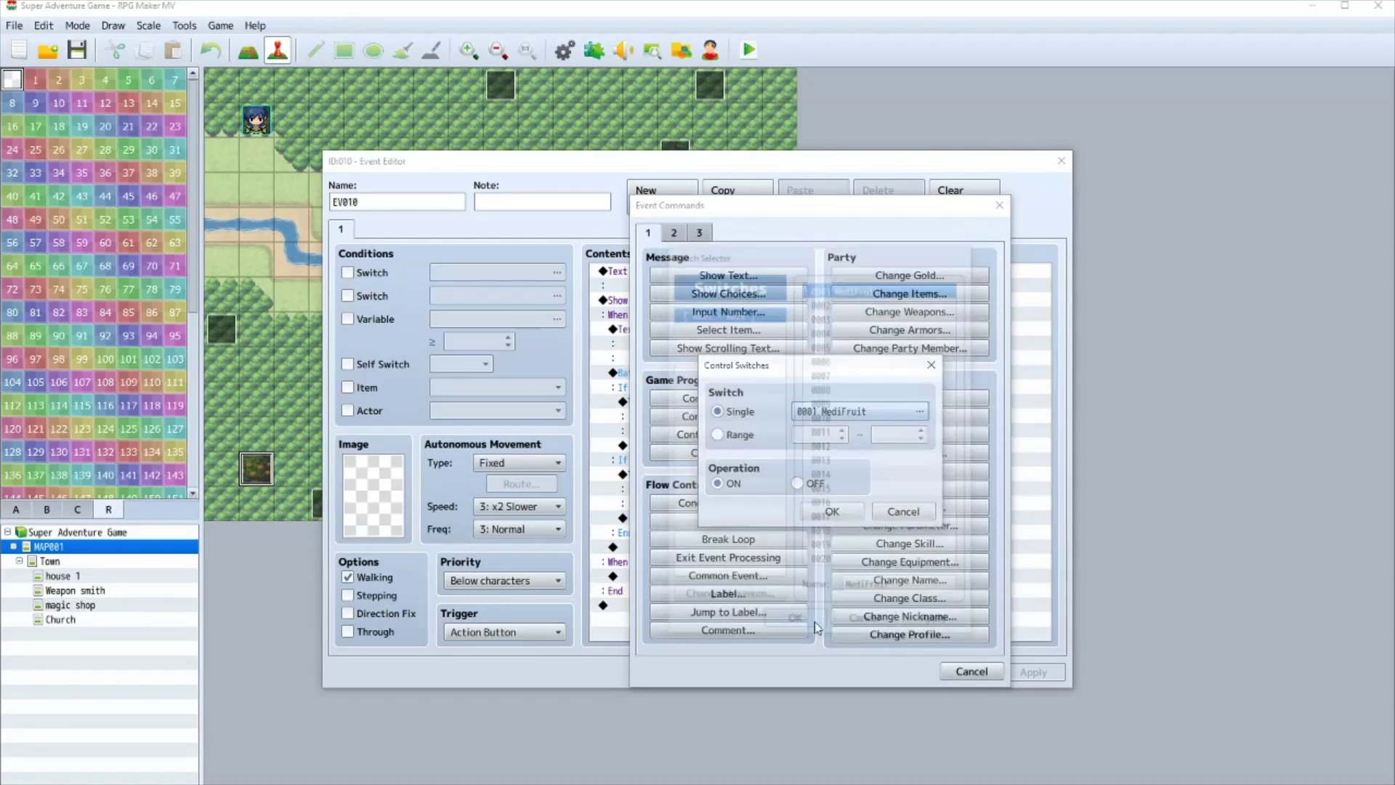
left_click(840, 511)
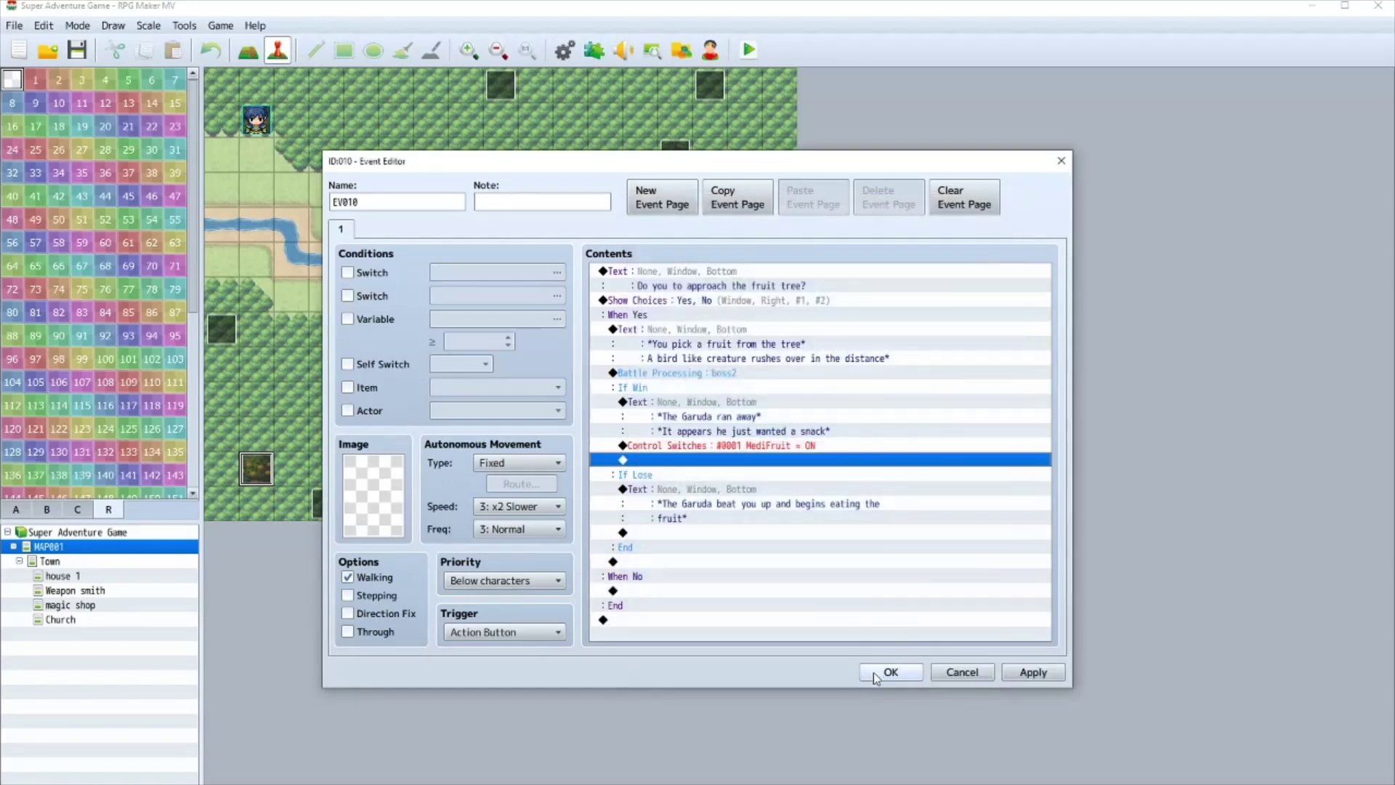
left_click(876, 672)
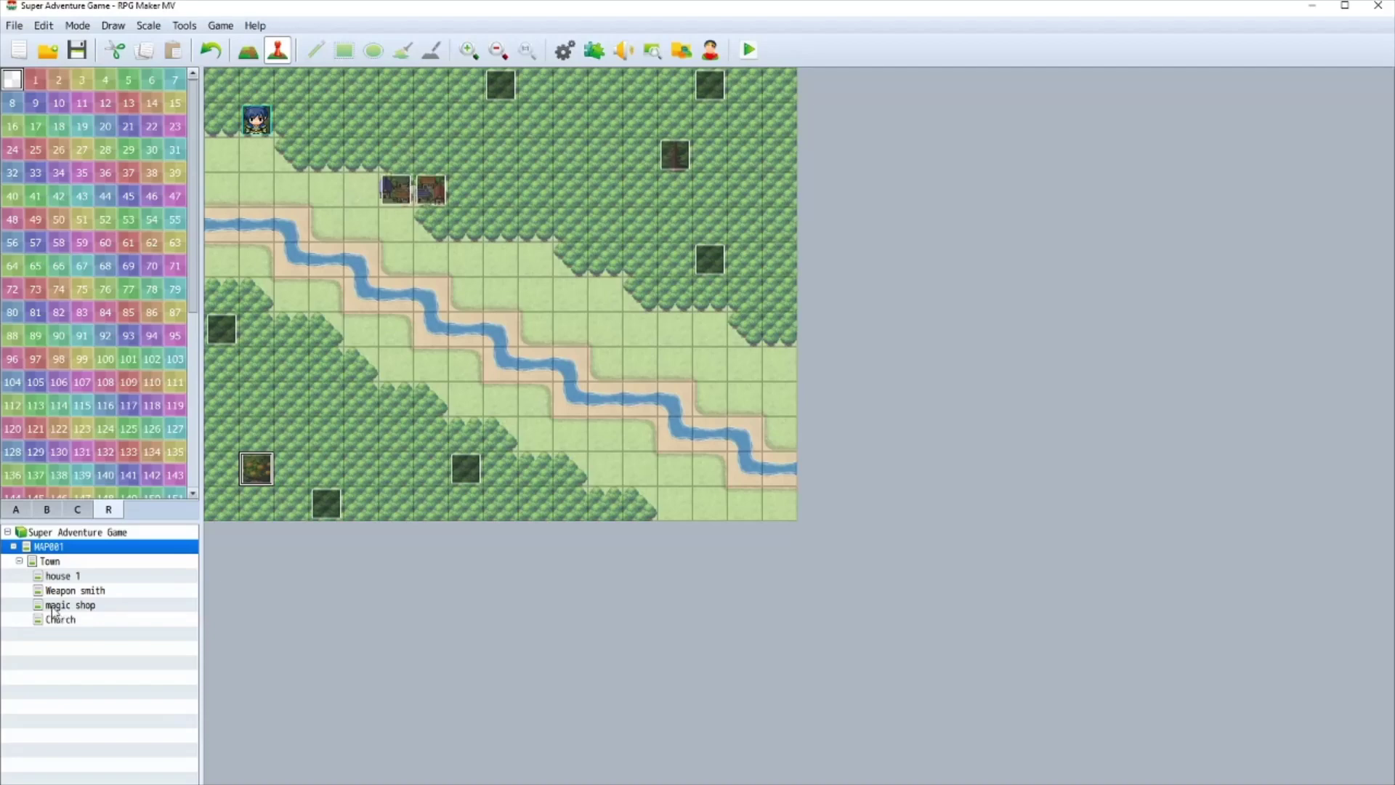
- Add a second page to the house owner's event in house 1, using the back-facing orange-haired sprite from the Character walk set
left_click(69, 576)
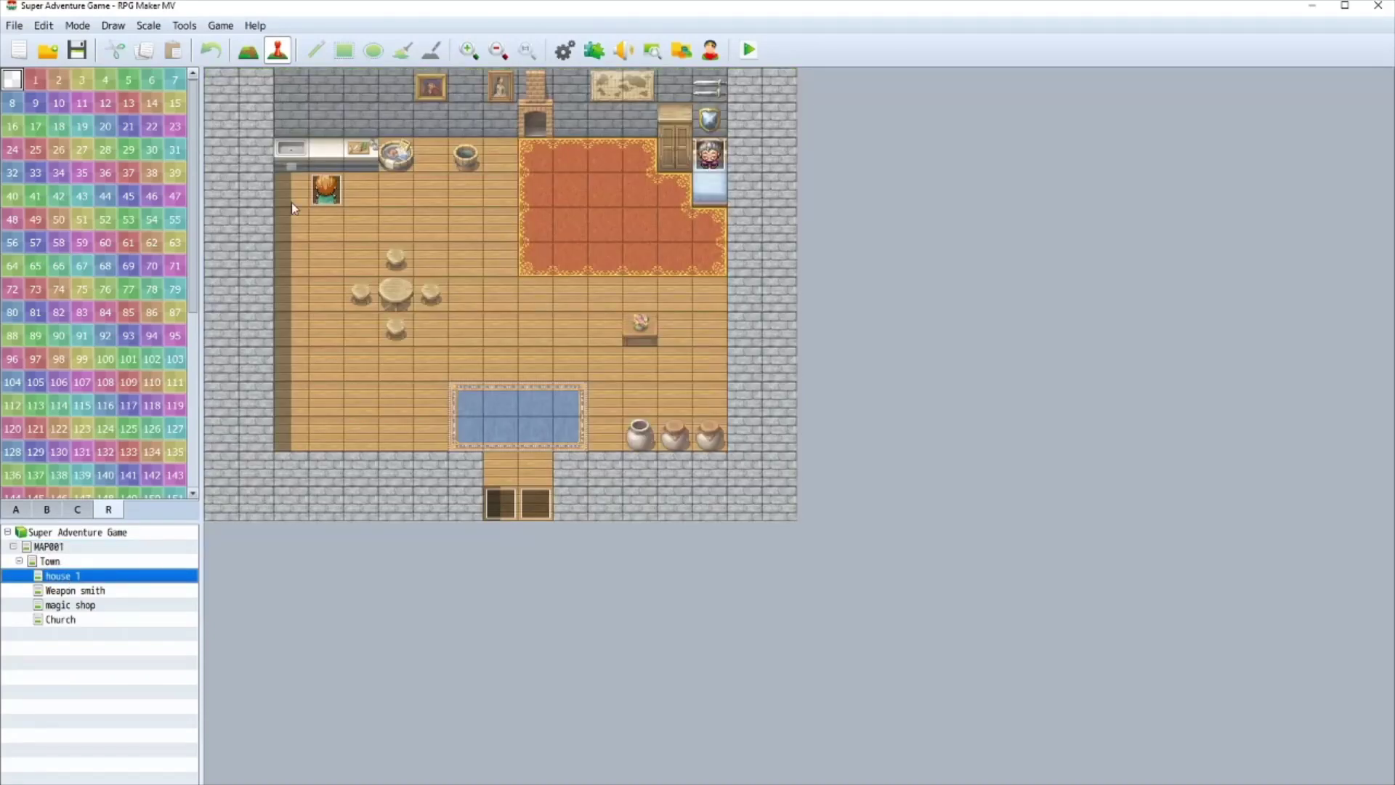
double_click(342, 191)
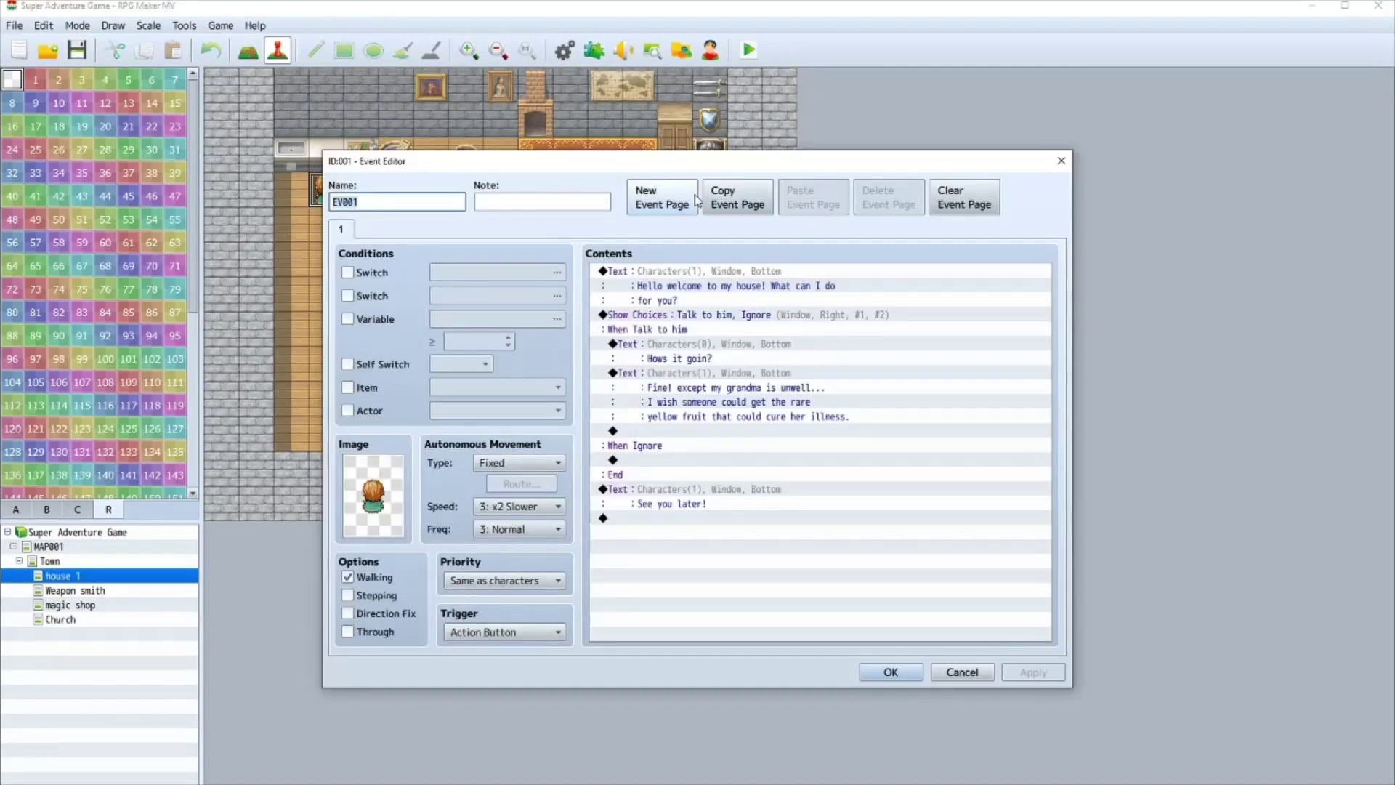
left_click(658, 197)
double_click(398, 487)
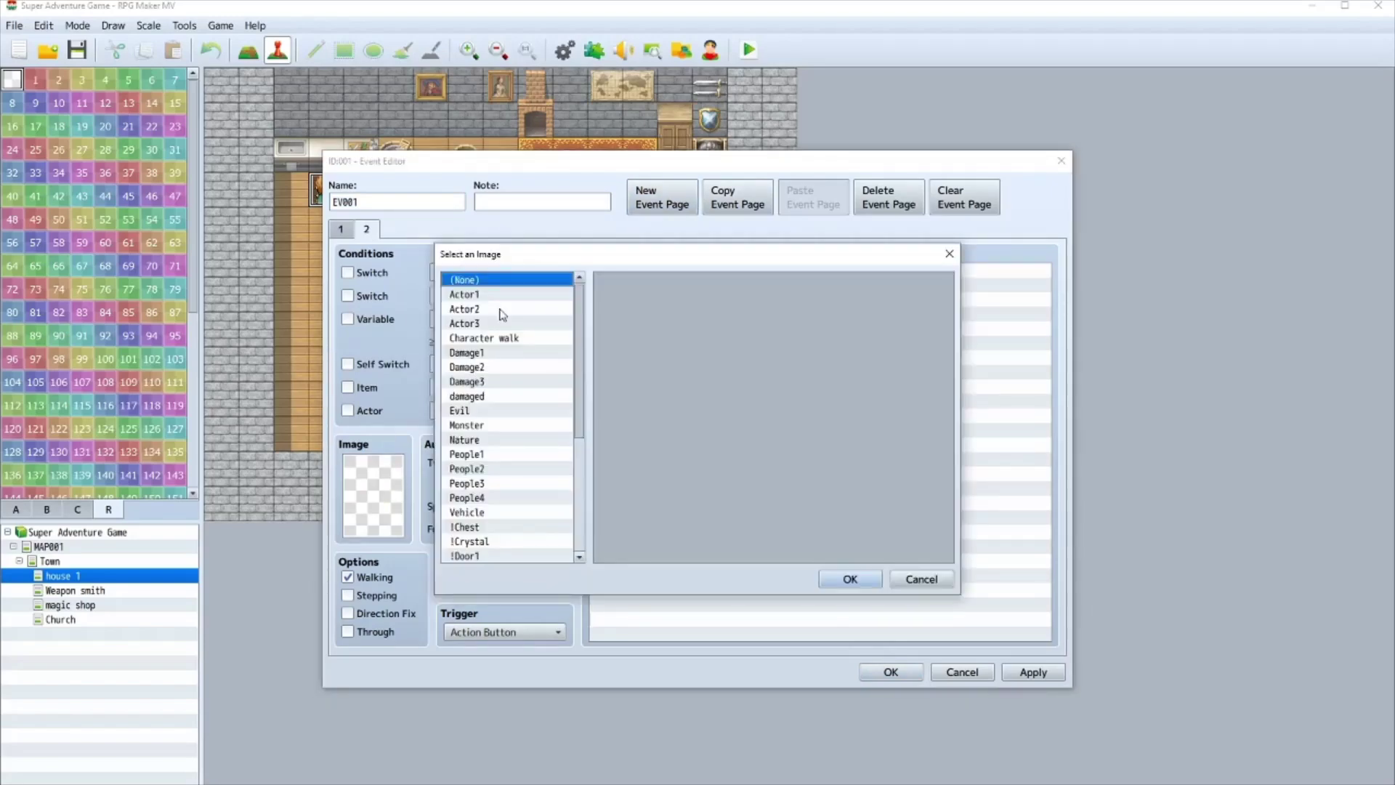
left_click(510, 295)
left_click_drag(509, 298, 506, 335)
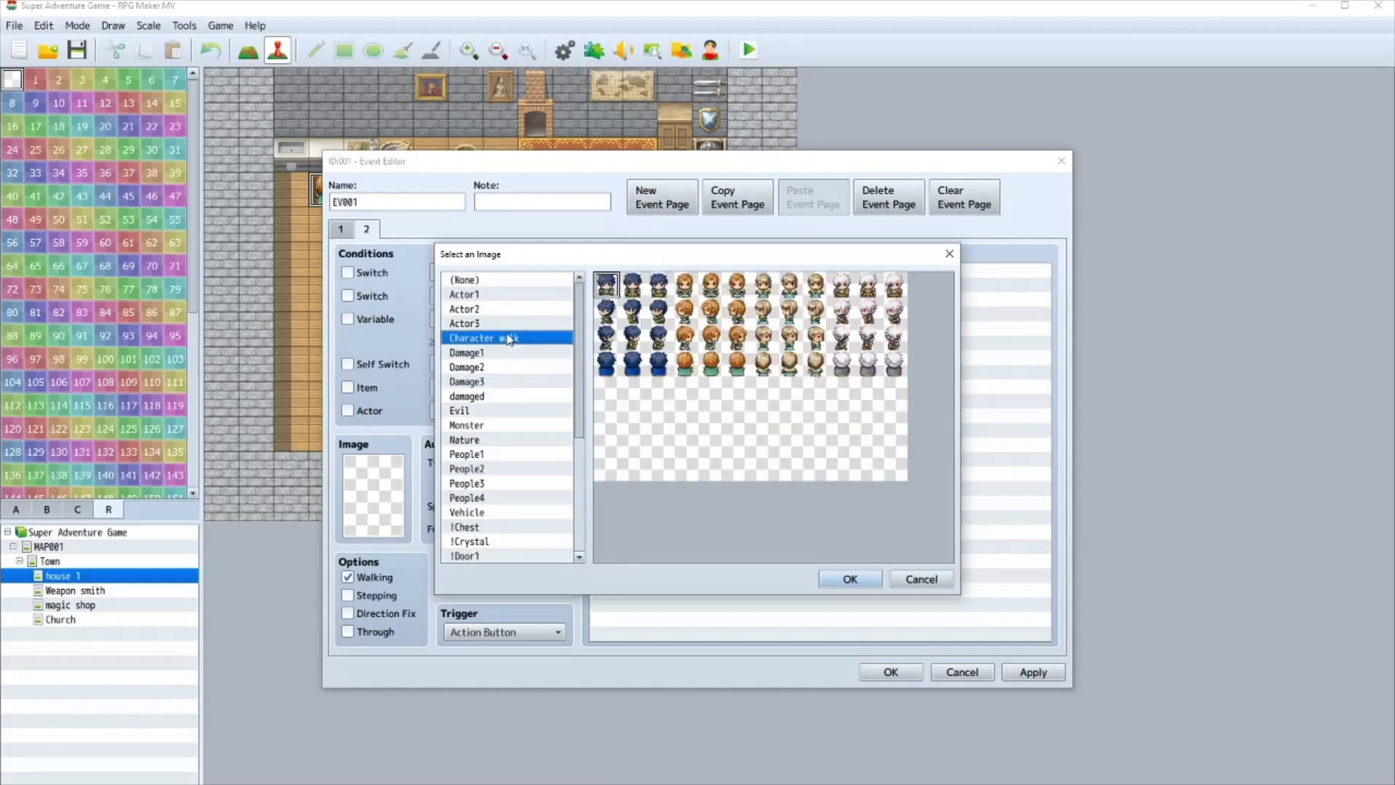
double_click(705, 361)
- Add the message "I wish I had that medicinal fruit..." to page 2 with the orange-haired man's face from the Characters set
double_click(631, 271)
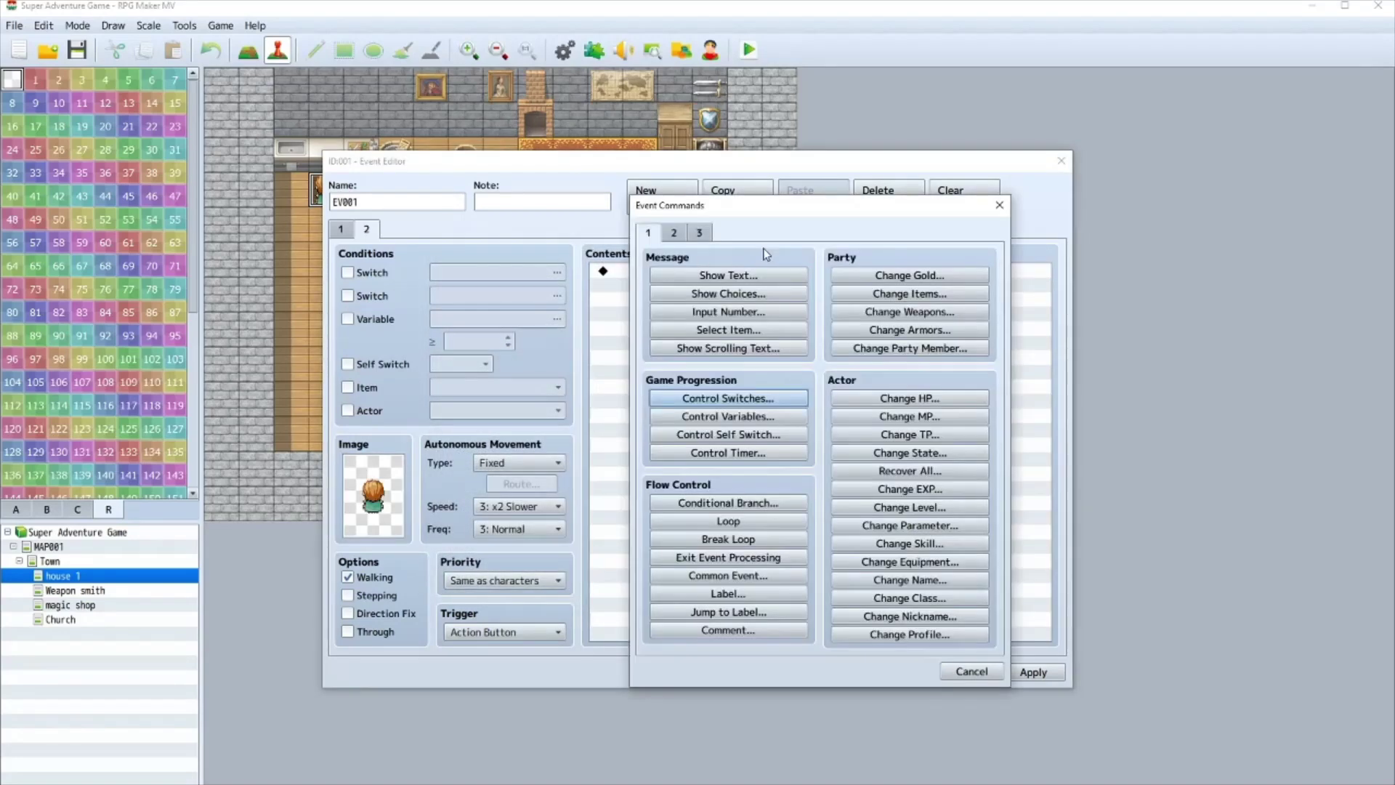
left_click(728, 293)
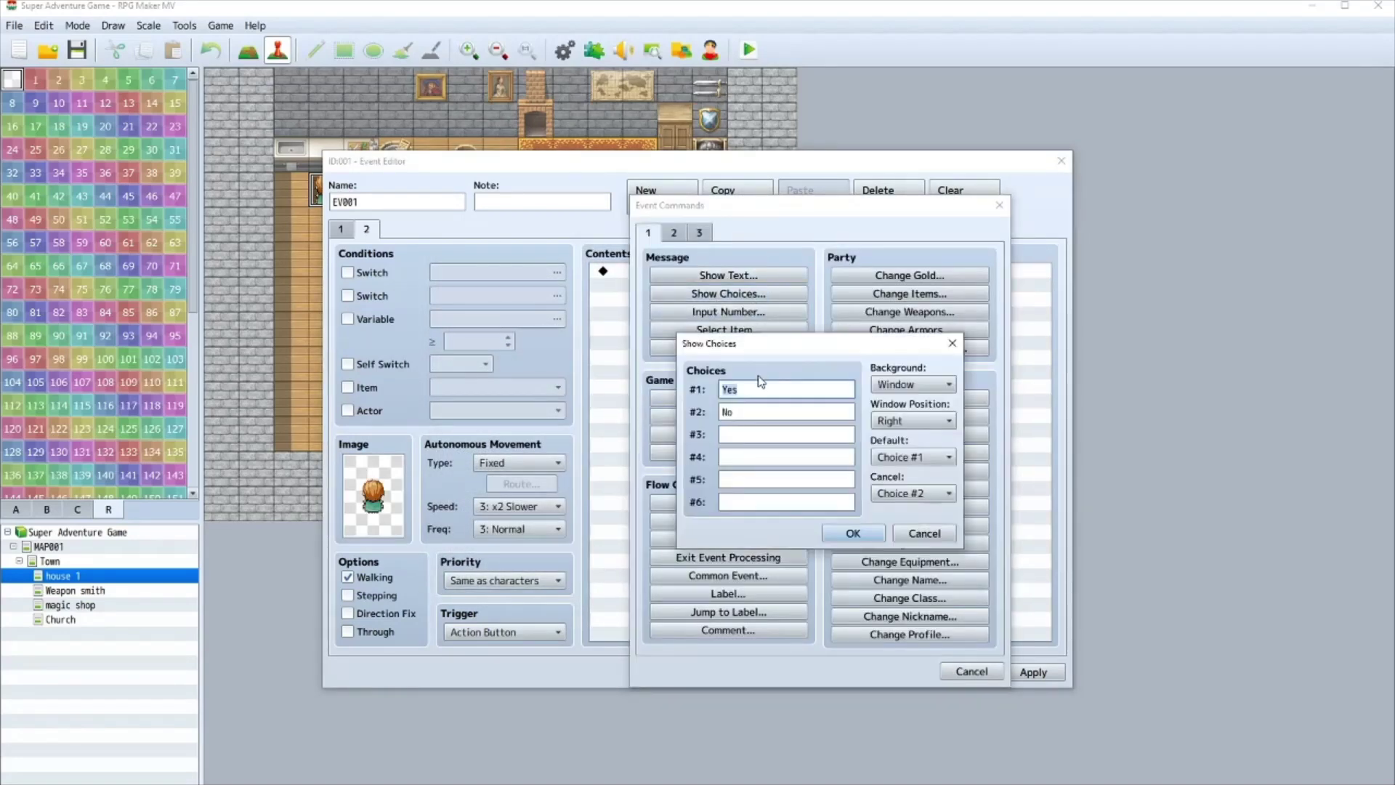
left_click(952, 343)
left_click(726, 276)
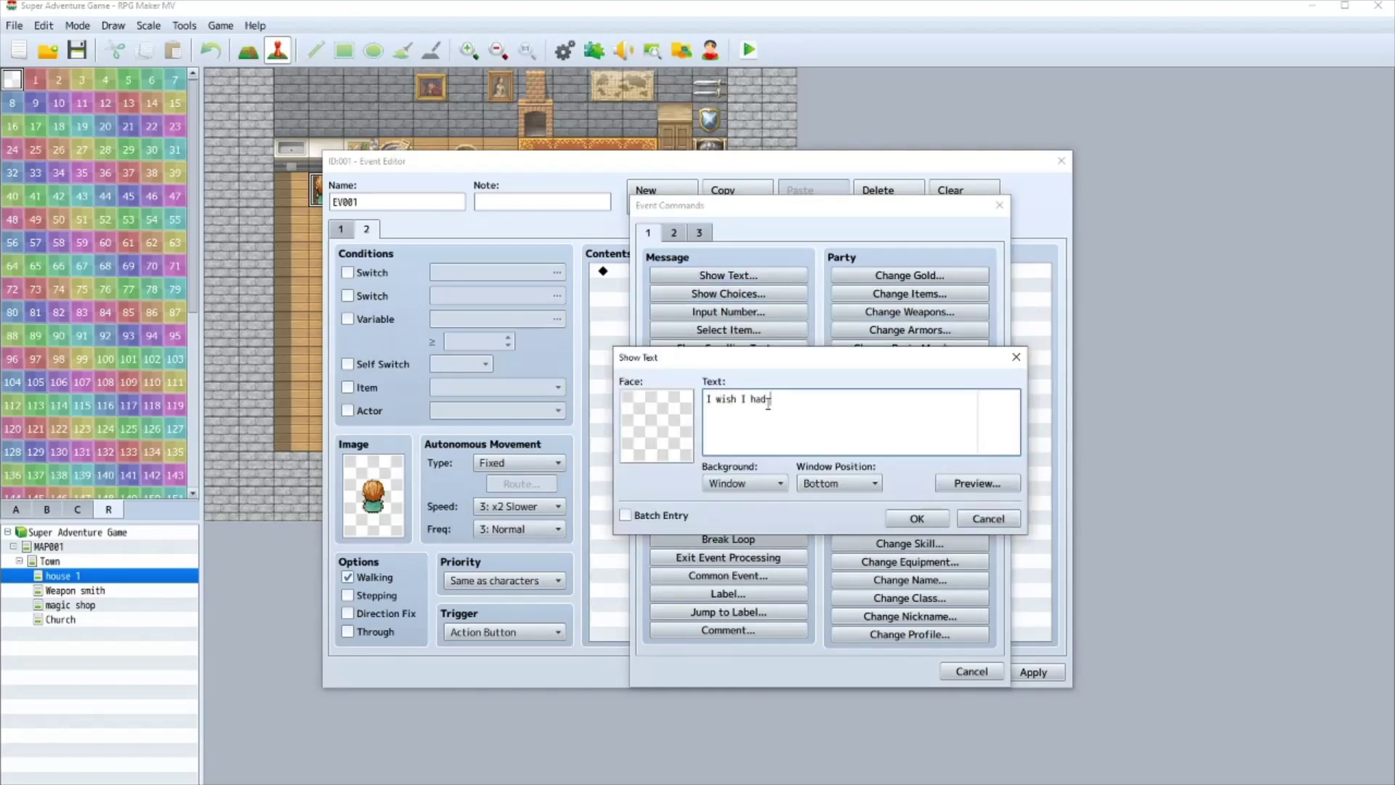
type("I wish I had that medicinal fruit...")
double_click(644, 404)
left_click(639, 330)
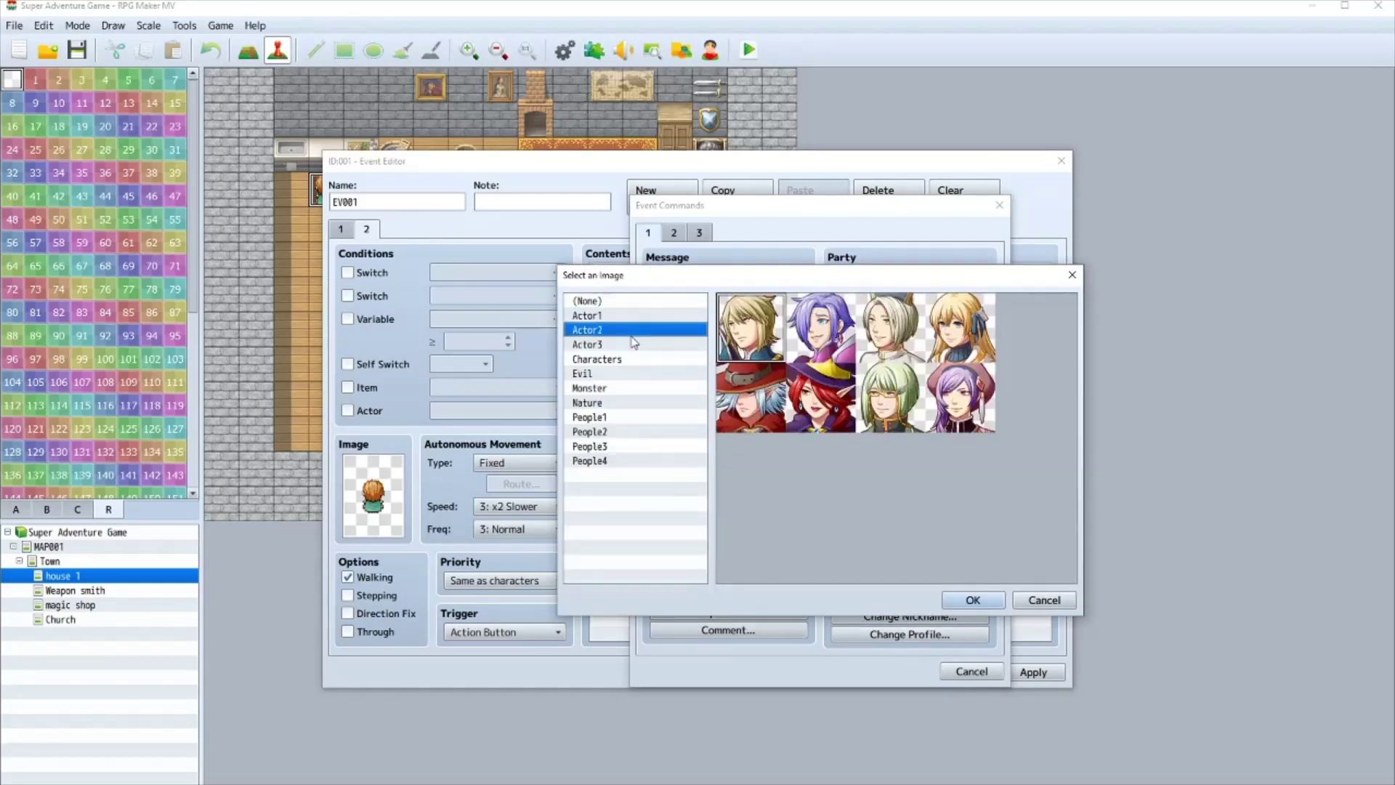
left_click(654, 356)
double_click(839, 333)
left_click(926, 520)
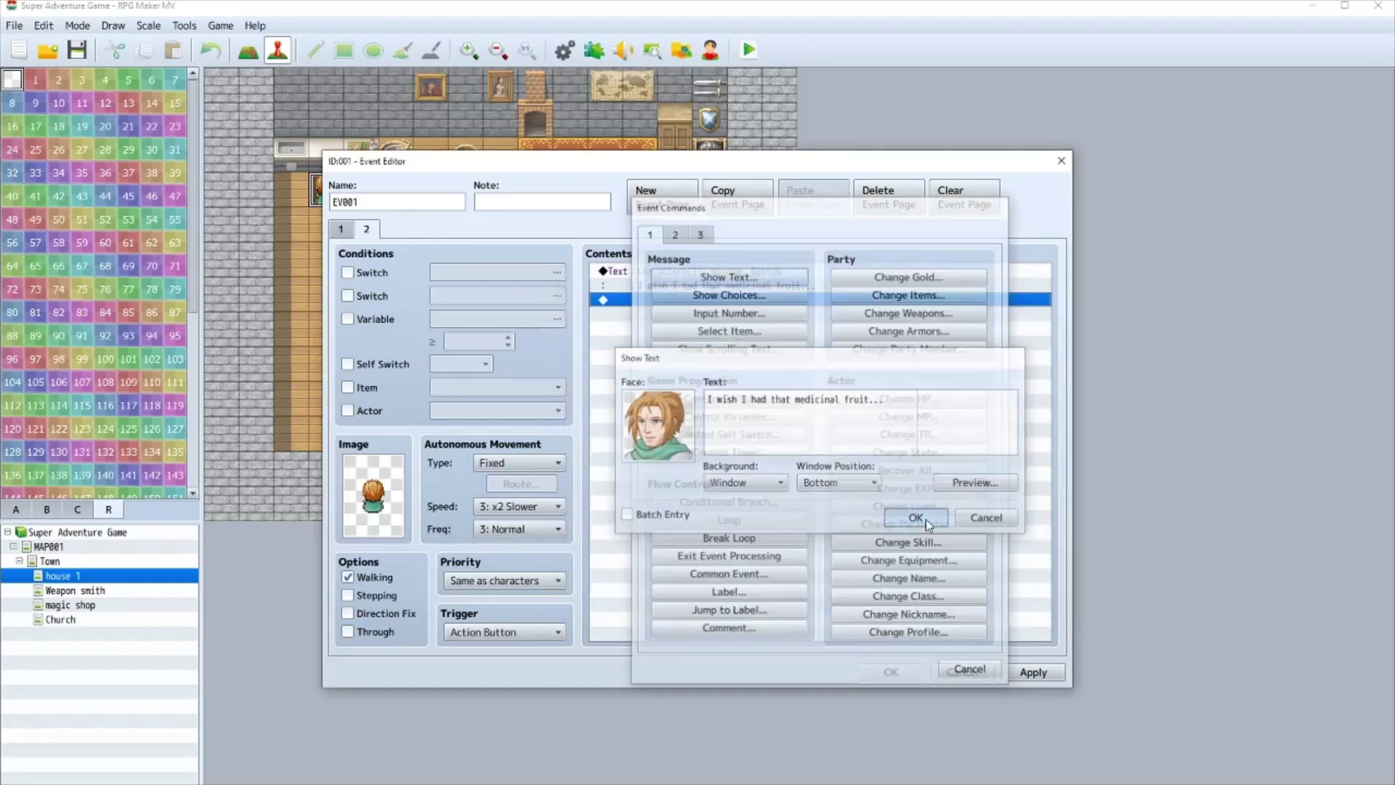
- Add a Show Choices command below the message with the options "Give him the fruit" and "Don't give him the fruit"
double_click(634, 299)
left_click(697, 296)
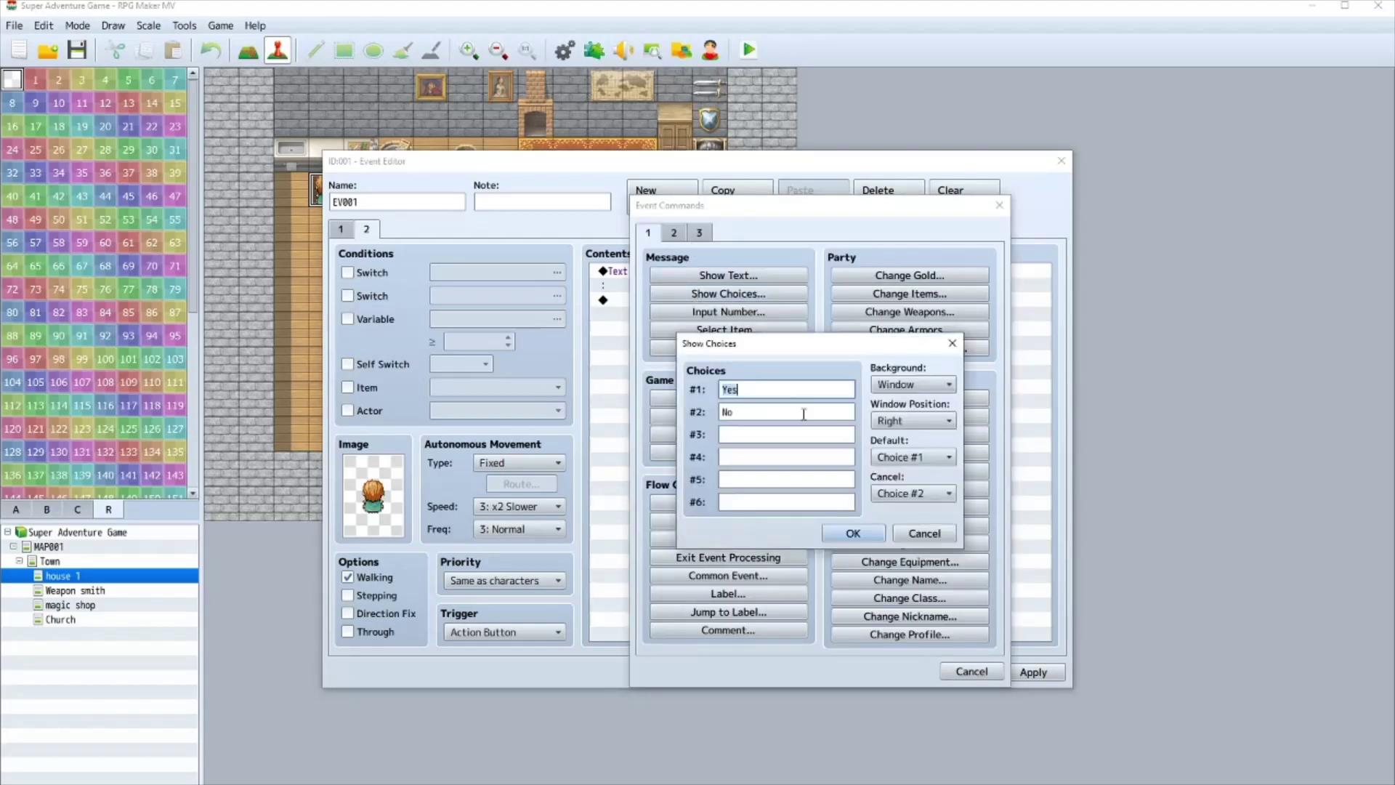
type("Give him the fruit")
key("Tab")
type("D")
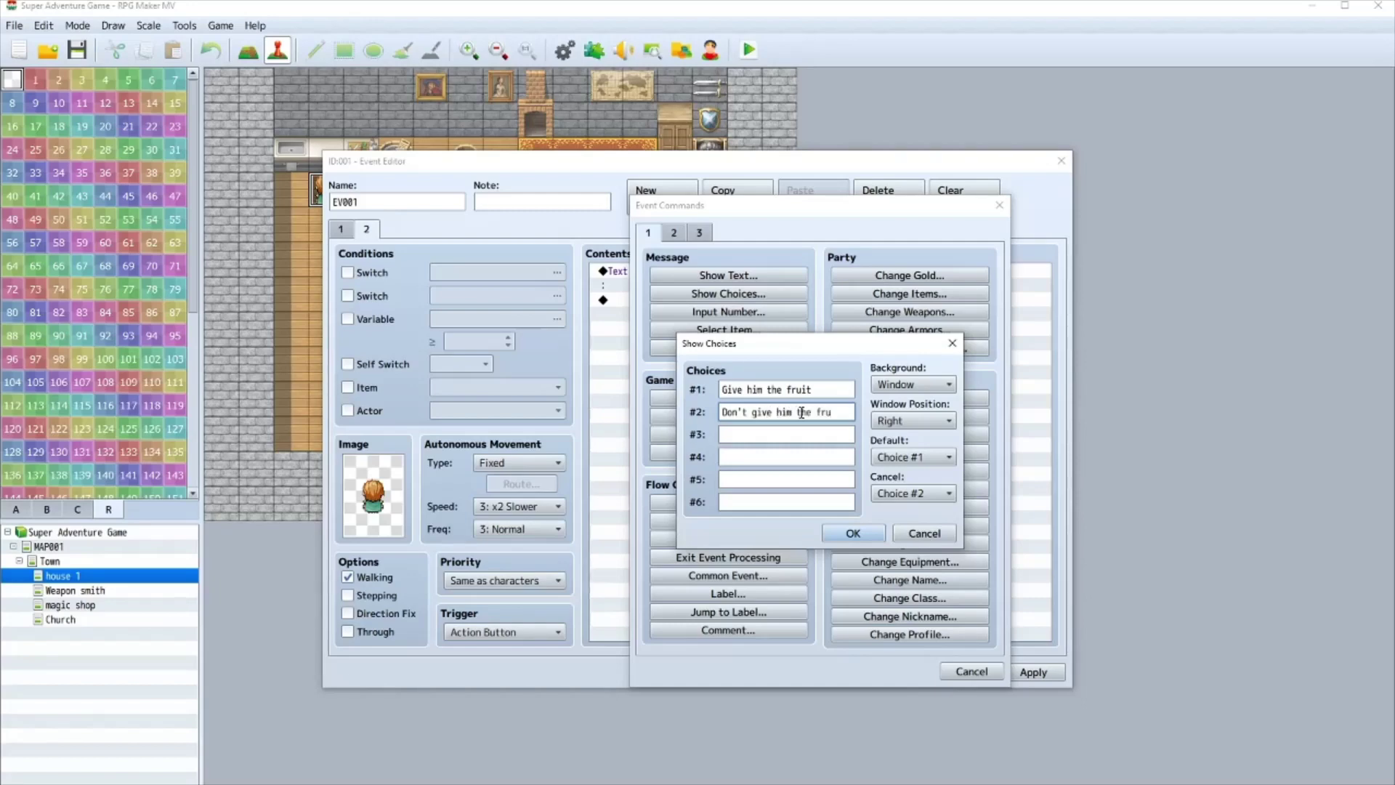
left_click(858, 537)
- Start a text message in the "Give him the fruit" branch using the orange-haired man's face from the Characters set
double_click(649, 330)
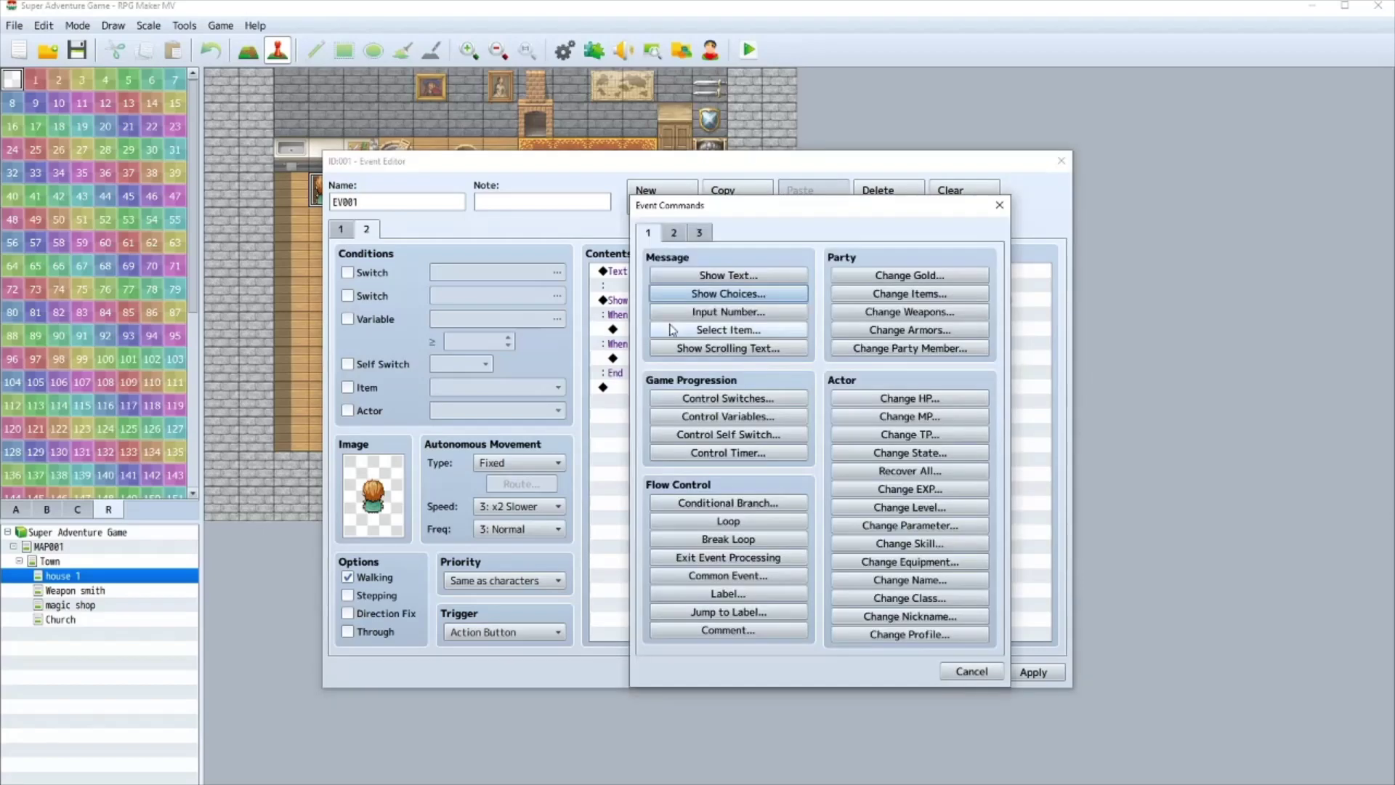
left_click(726, 277)
double_click(666, 398)
left_click(641, 376)
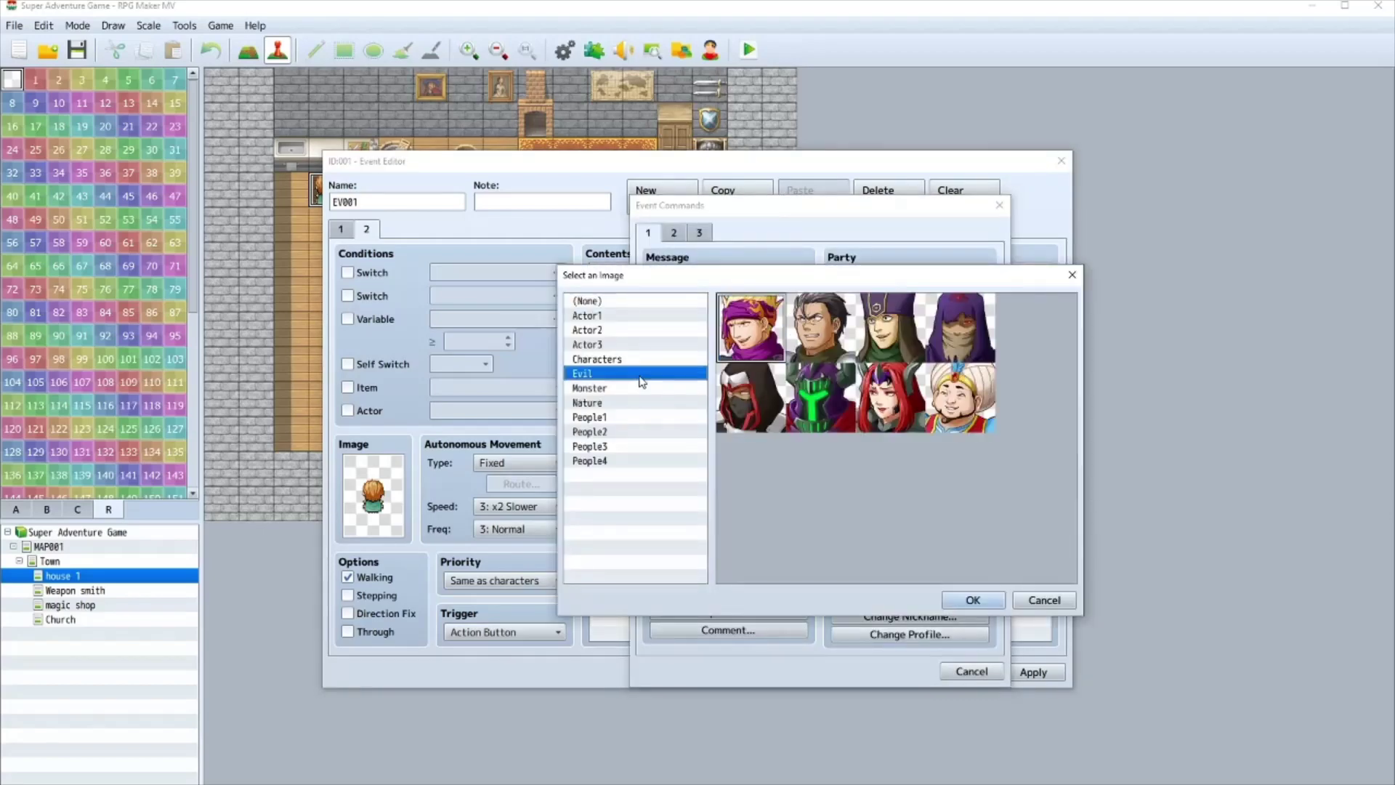
left_click(638, 363)
left_click(860, 335)
double_click(823, 333)
- Enter "Thank you so much this will help my grandmother! Please take whatever you need!" as the message and confirm it
left_click(727, 398)
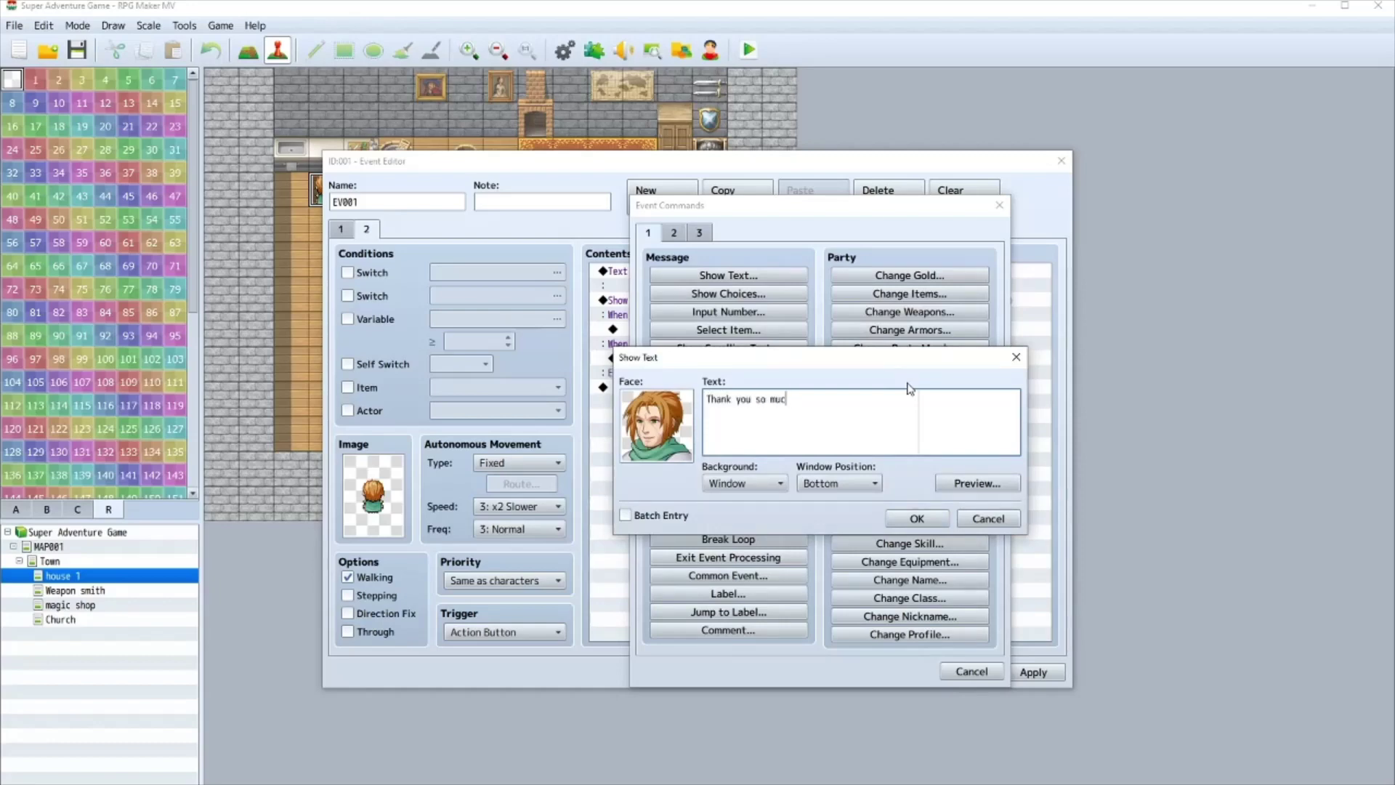
type("Thank you so much thi")
type("her! P")
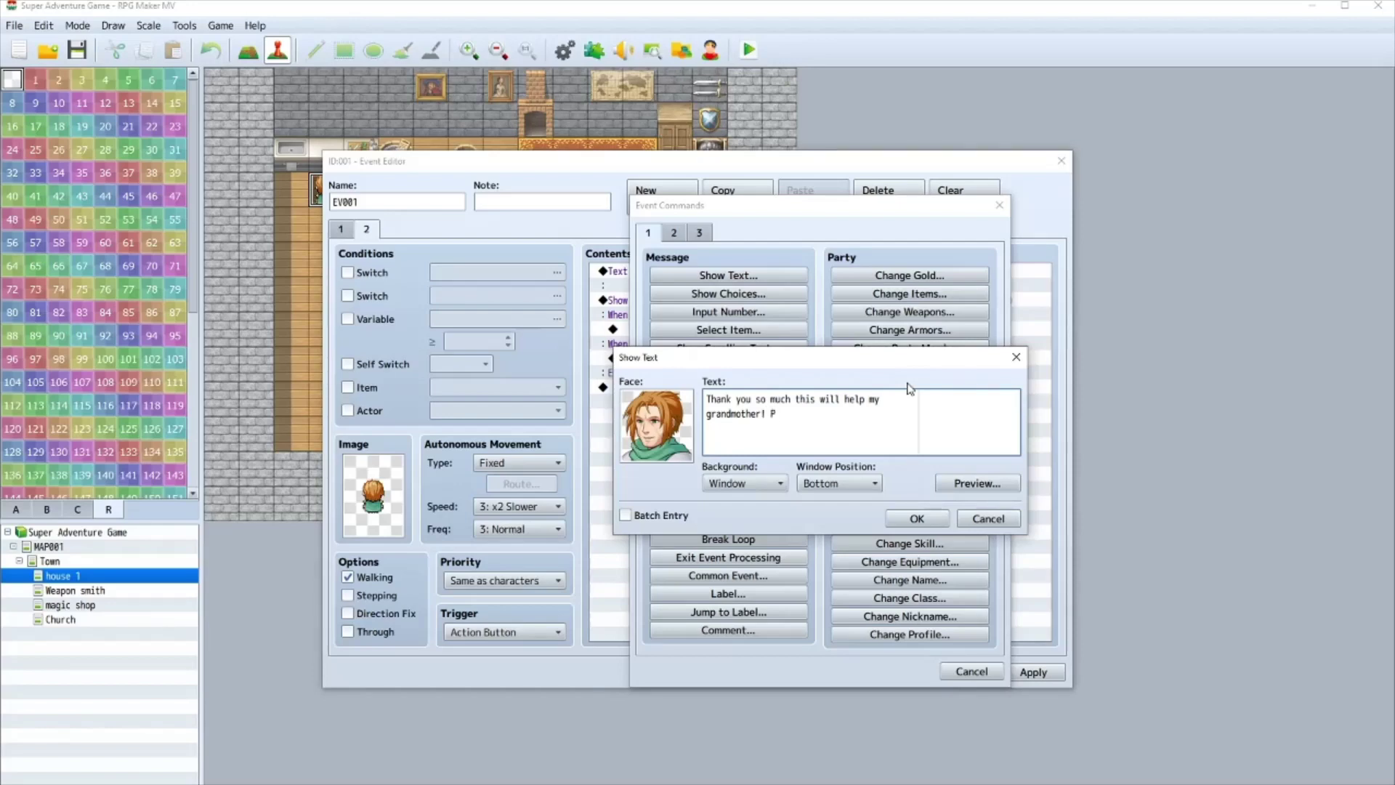
type("lease tak")
key("BackSpace")
key("BackSpace")
key("BackSpace")
type("!")
left_click(930, 517)
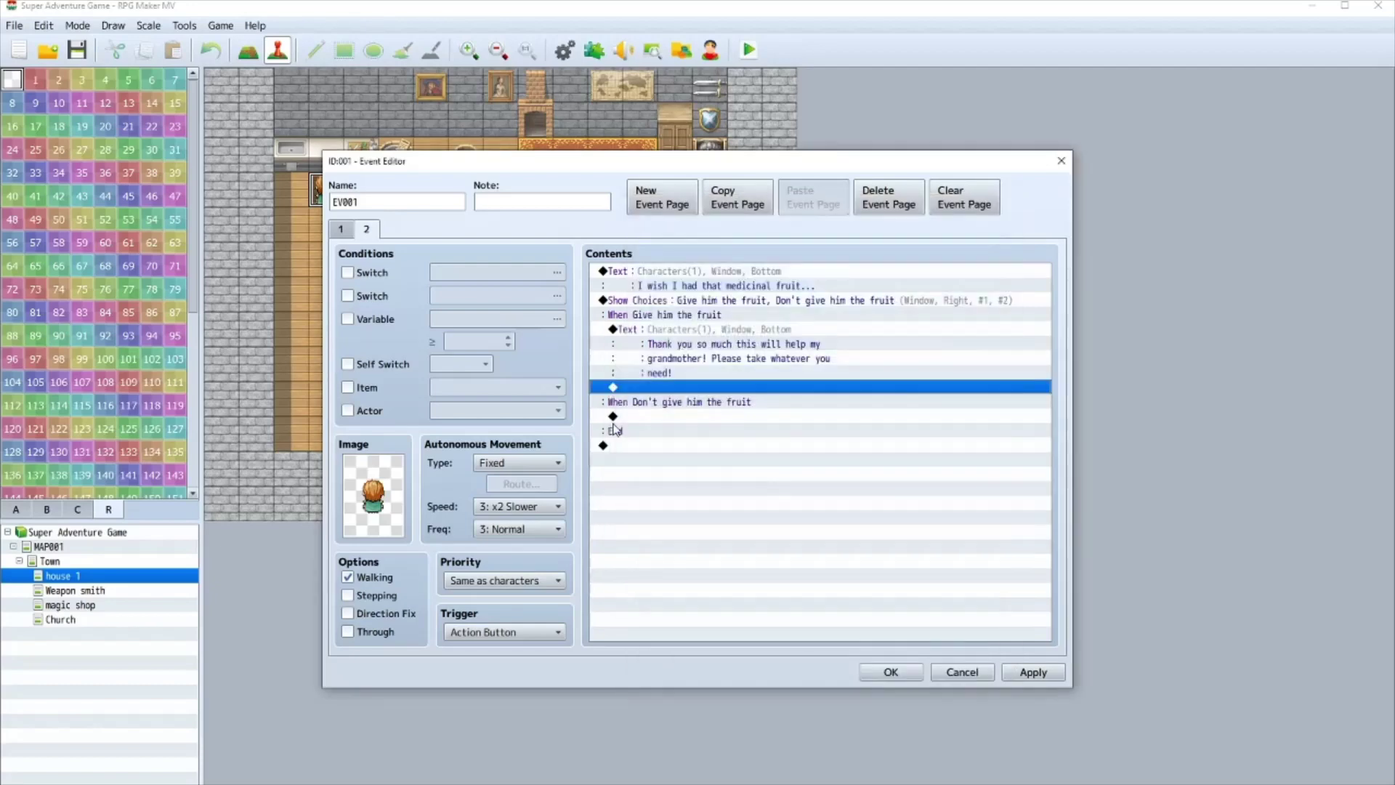
- Add the message "If only..." to the "Don't give him the fruit" branch with the orange-haired man's face from the Characters set
left_click(636, 420)
double_click(636, 420)
left_click(728, 275)
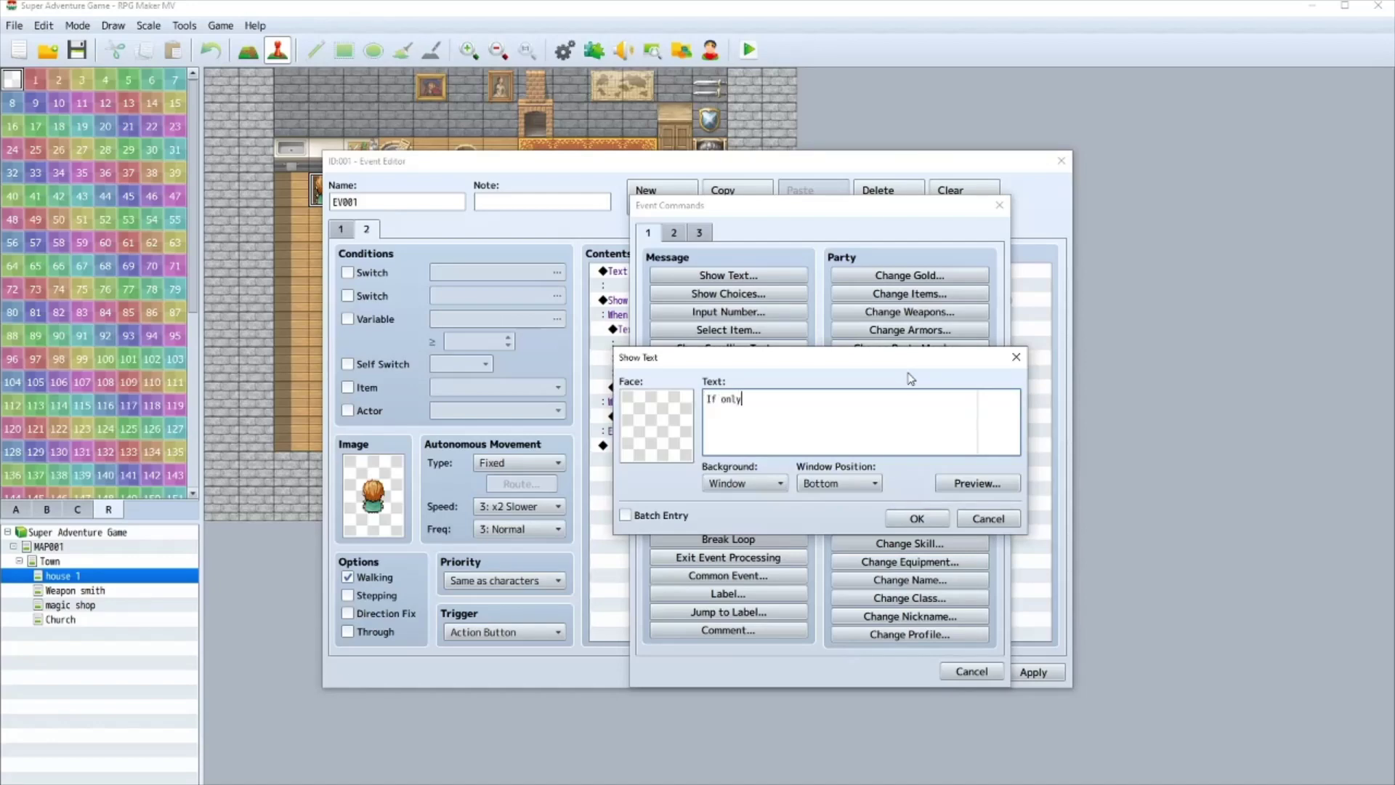
double_click(629, 417)
left_click(597, 359)
left_click(812, 334)
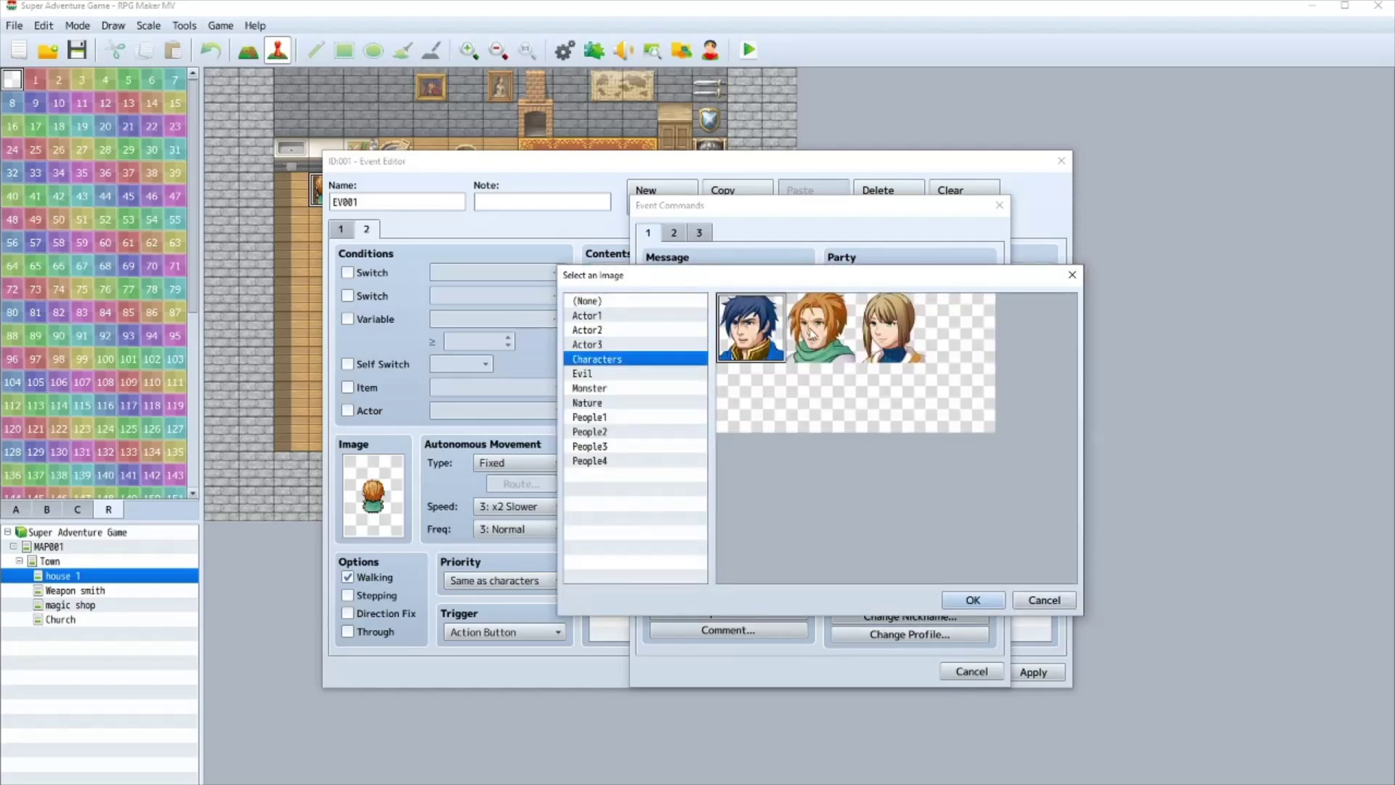
left_click(973, 600)
left_click(920, 518)
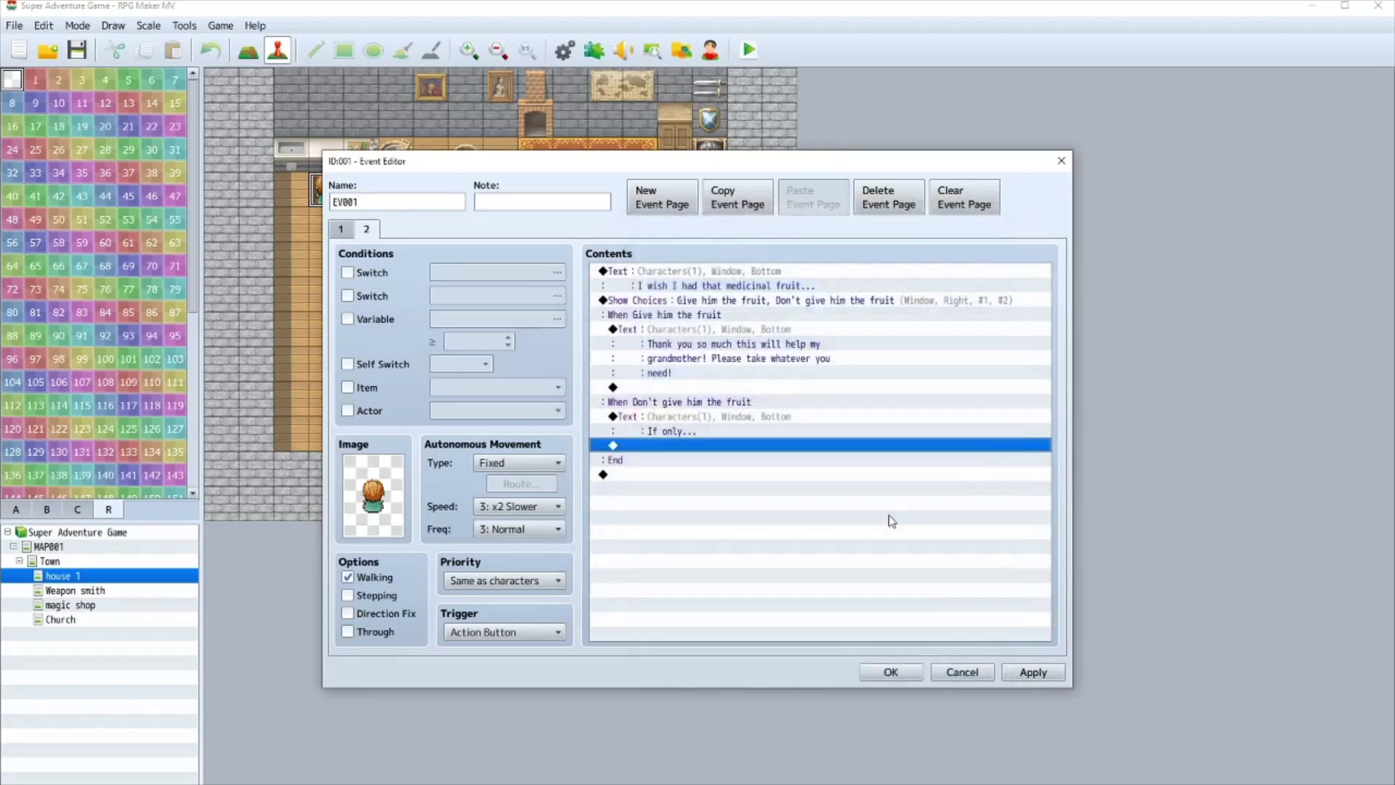
- Make page 2 of the house owner's event conditional on switch 0001 MediFruit
left_click(373, 273)
left_click(456, 272)
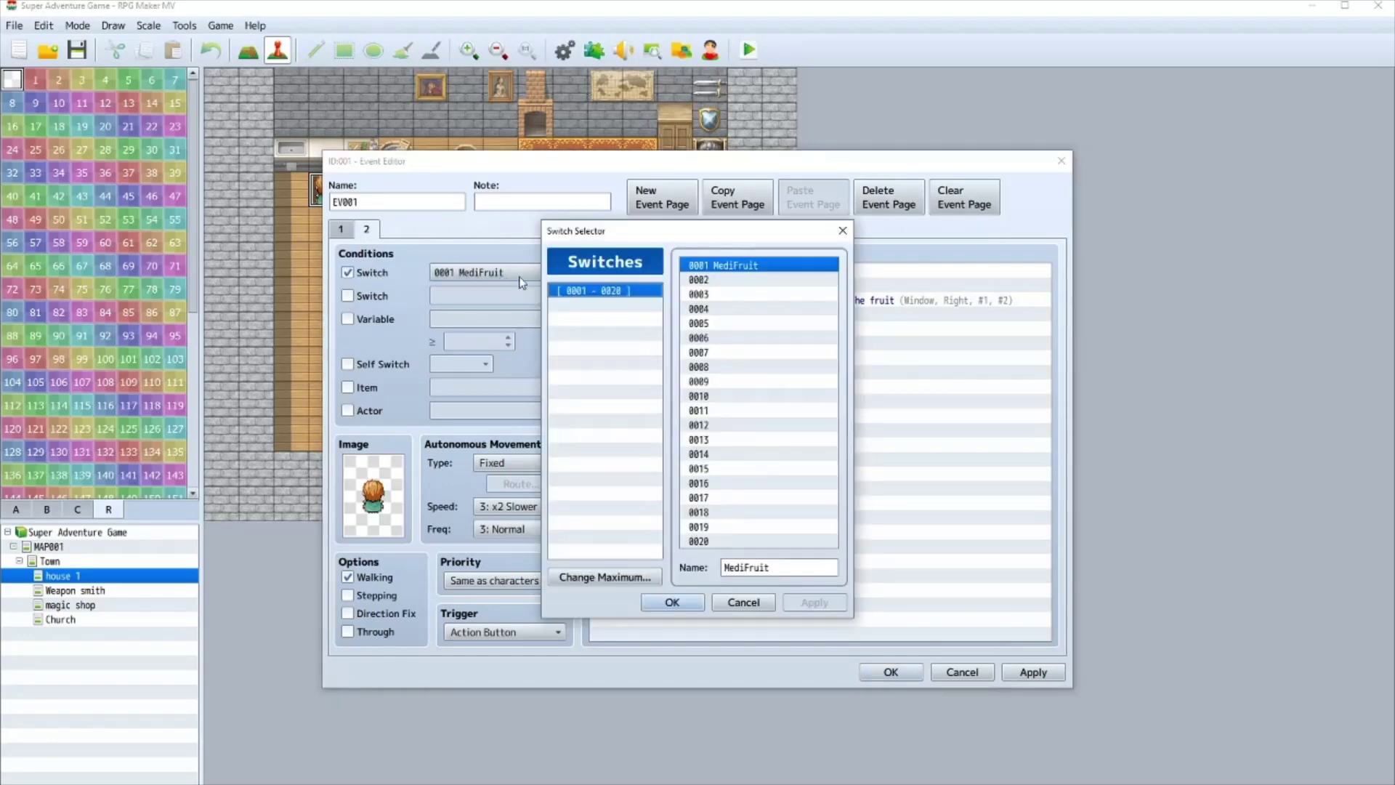
left_click(672, 602)
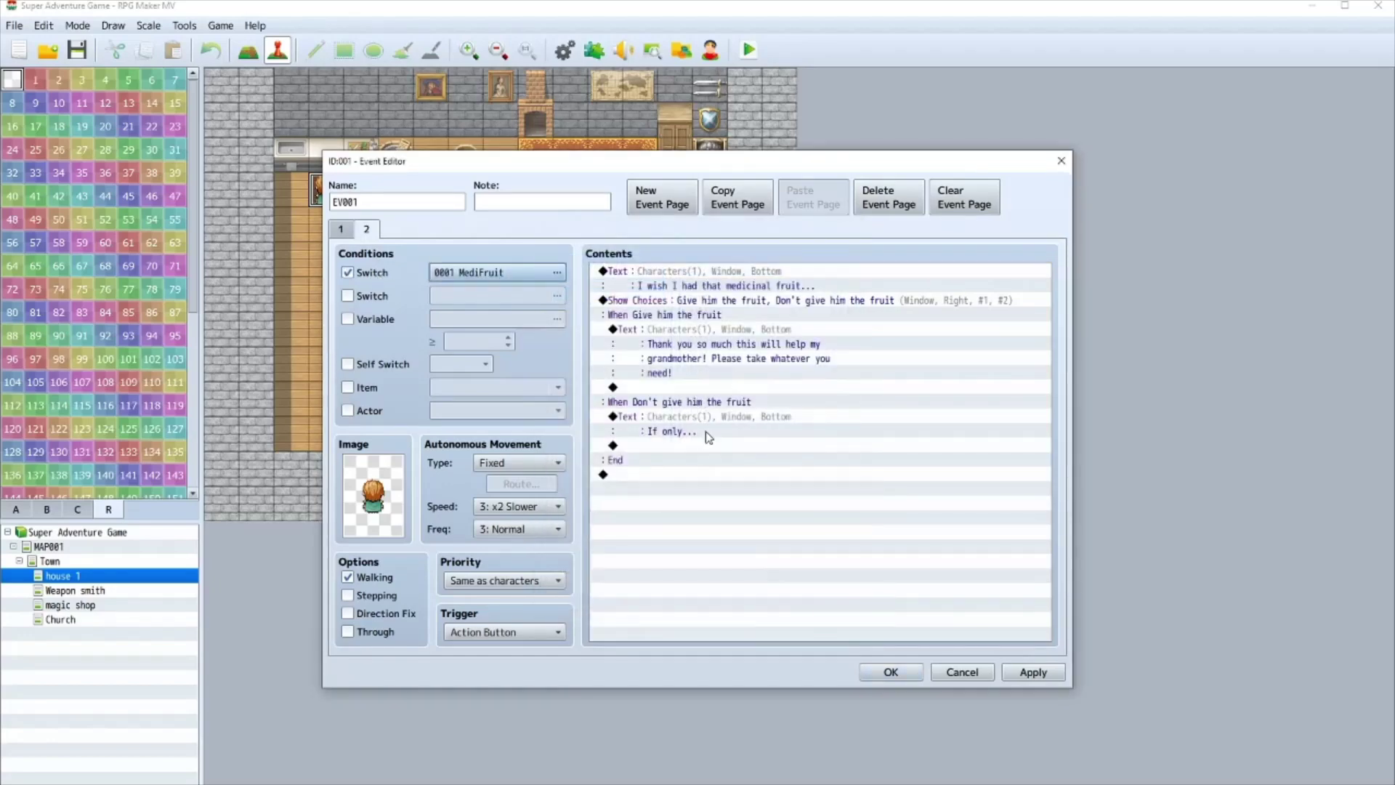
- Add a Control Switches command below the thank-you message in the "Give him the fruit" branch that turns switch 0001 MediFruit OFF
double_click(690, 386)
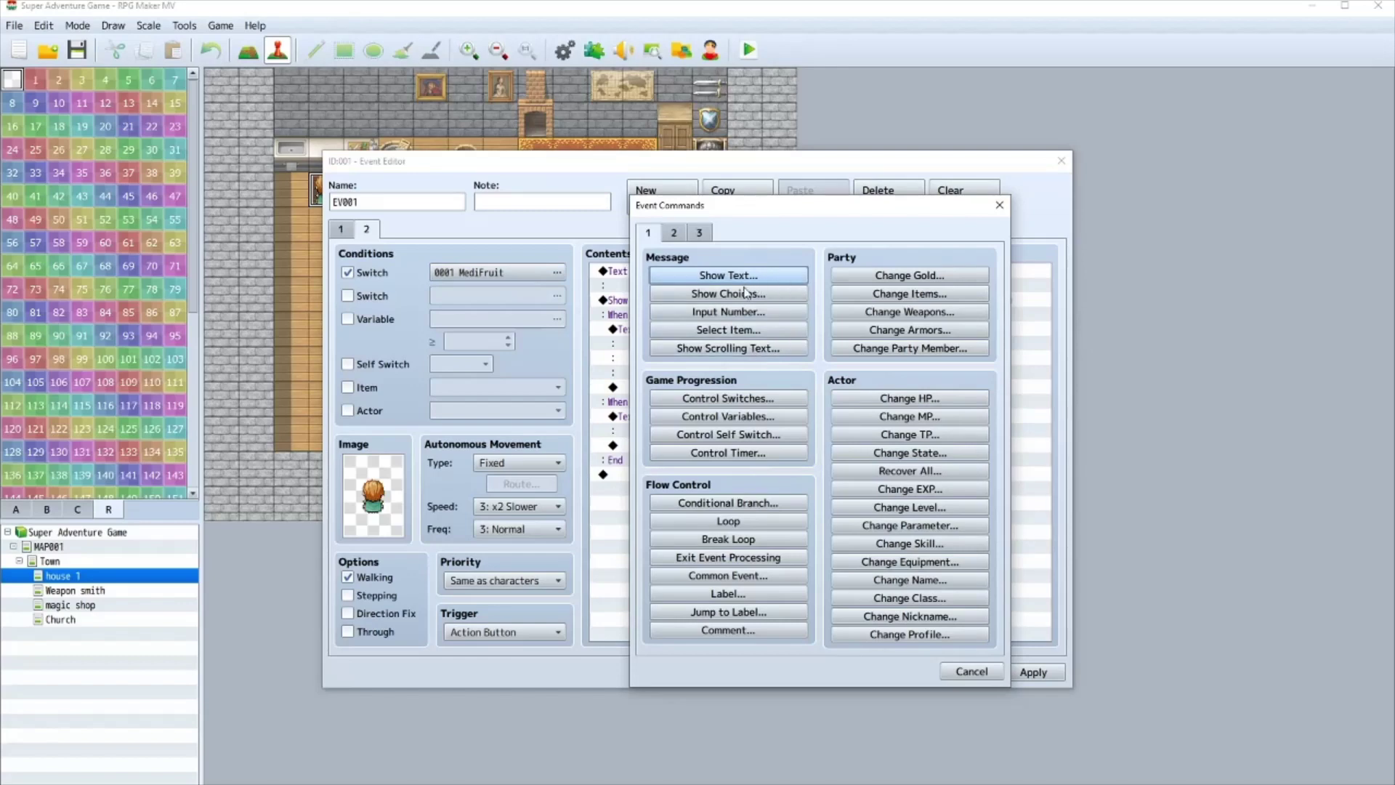
left_click(673, 233)
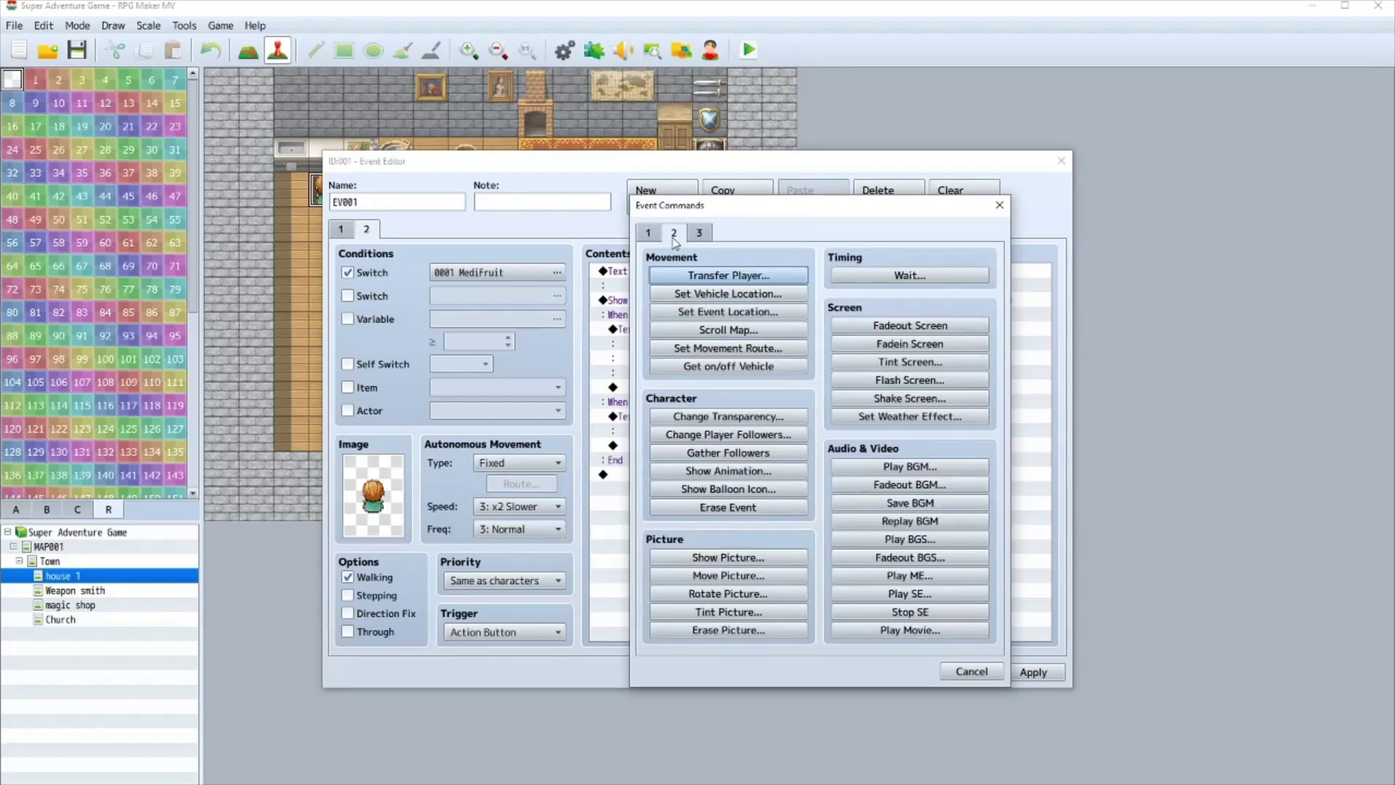
left_click(656, 230)
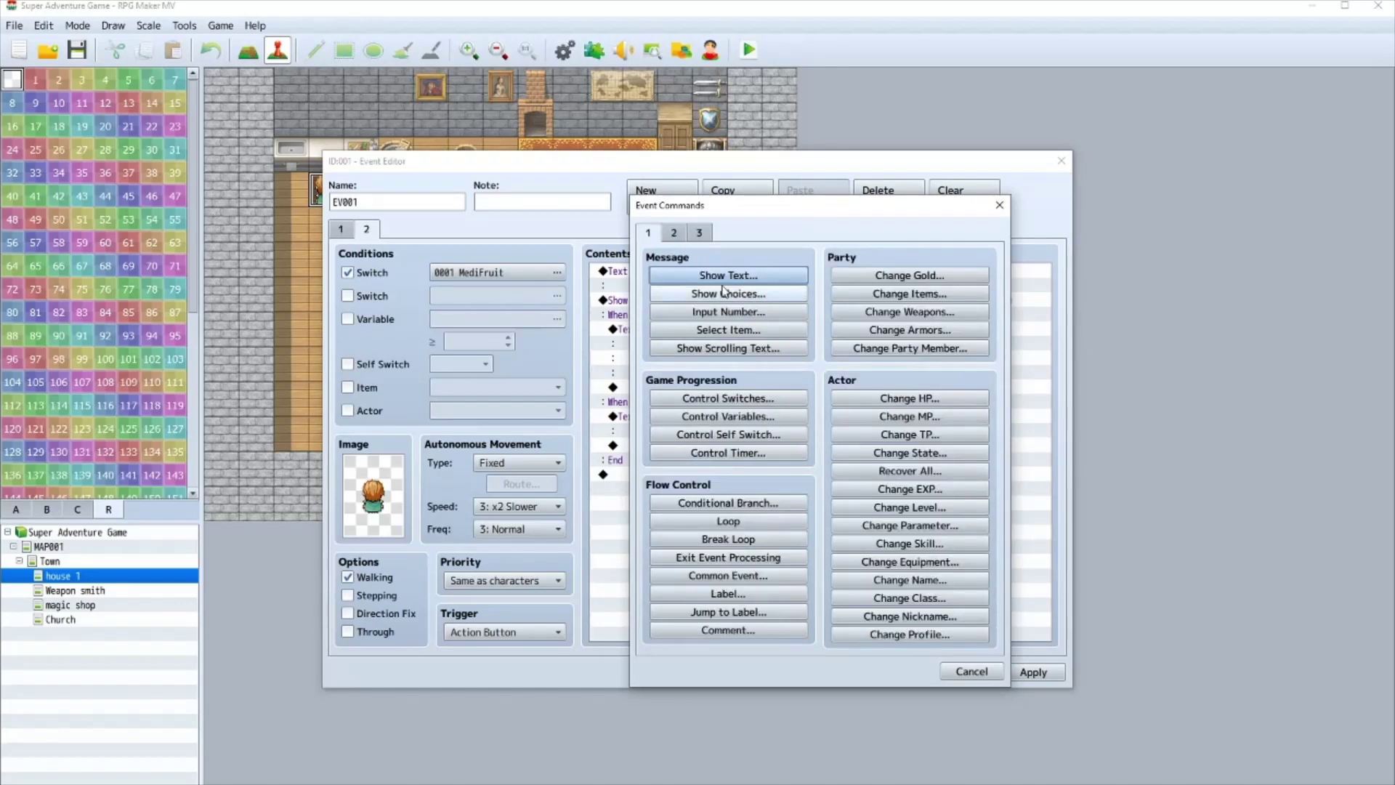
left_click(744, 397)
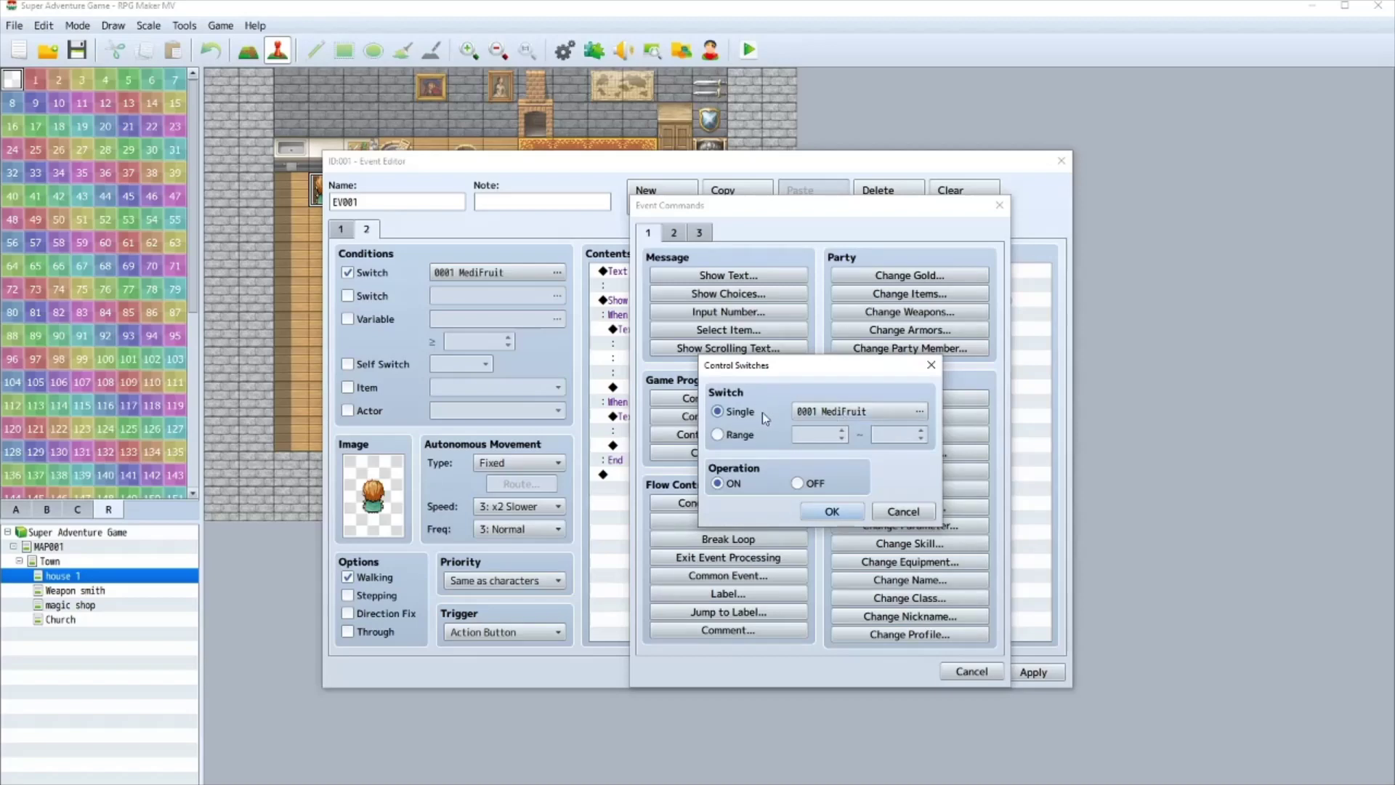
left_click(831, 411)
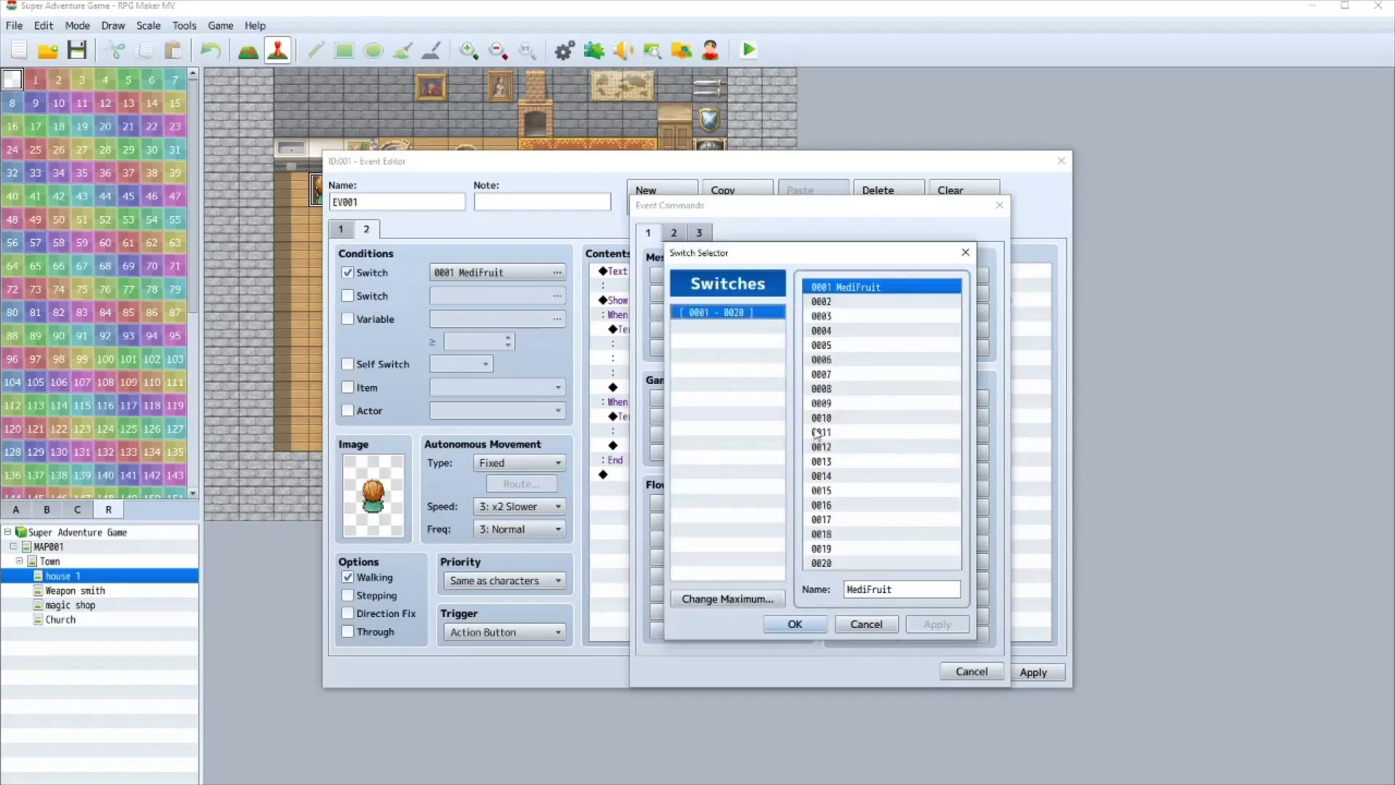
left_click(965, 252)
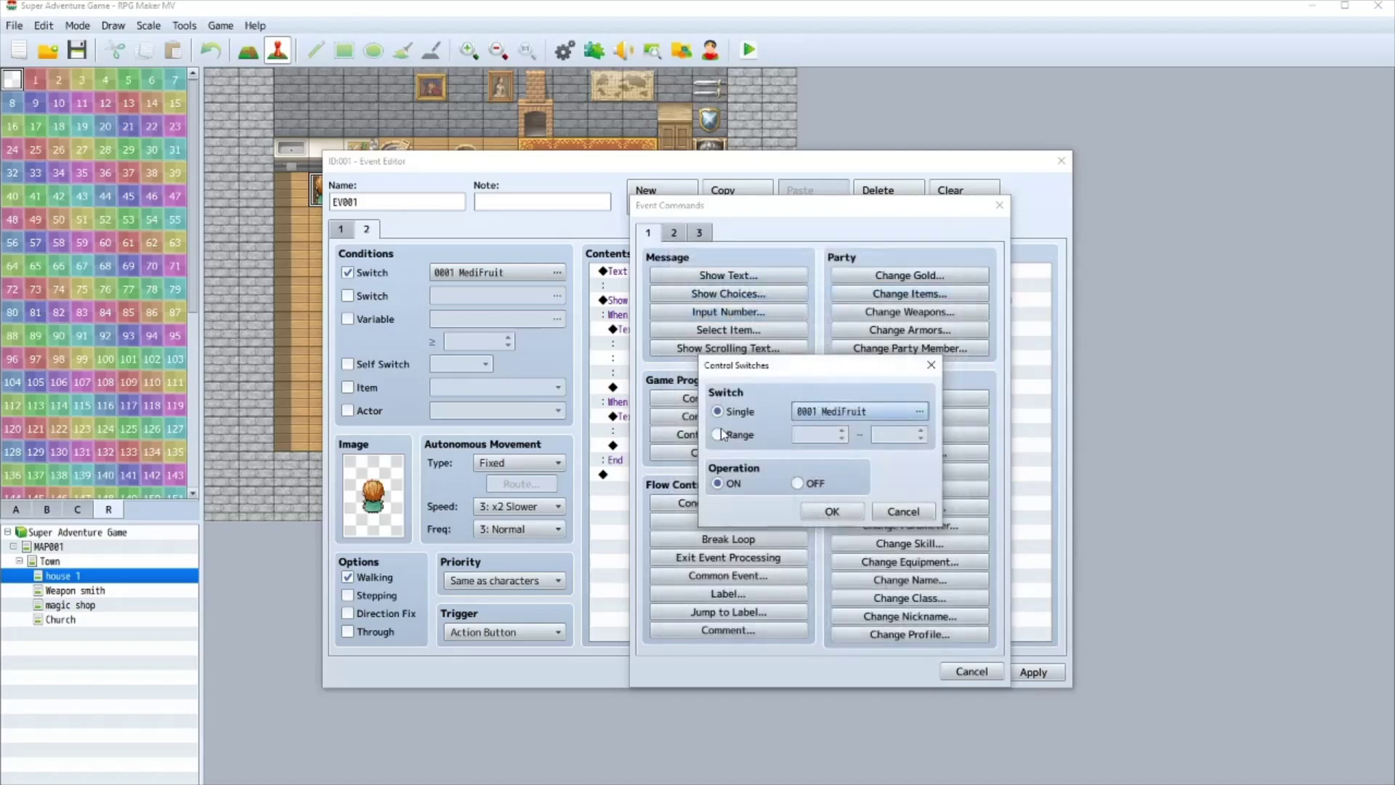
left_click(799, 483)
left_click(828, 511)
- Review pages 1 and 2 of the house owner's event and add a new third event page
left_click(366, 229)
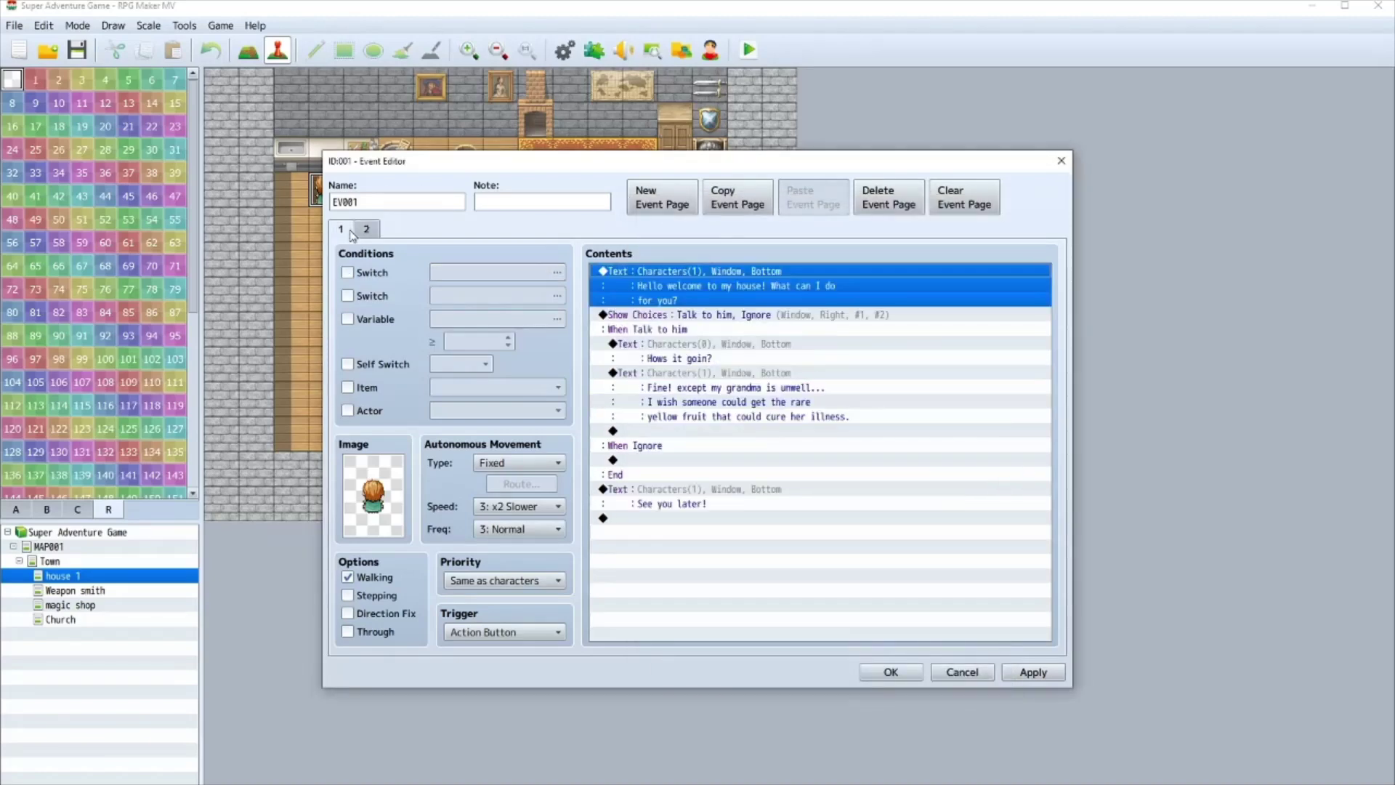
left_click(347, 231)
left_click(349, 231)
left_click(366, 231)
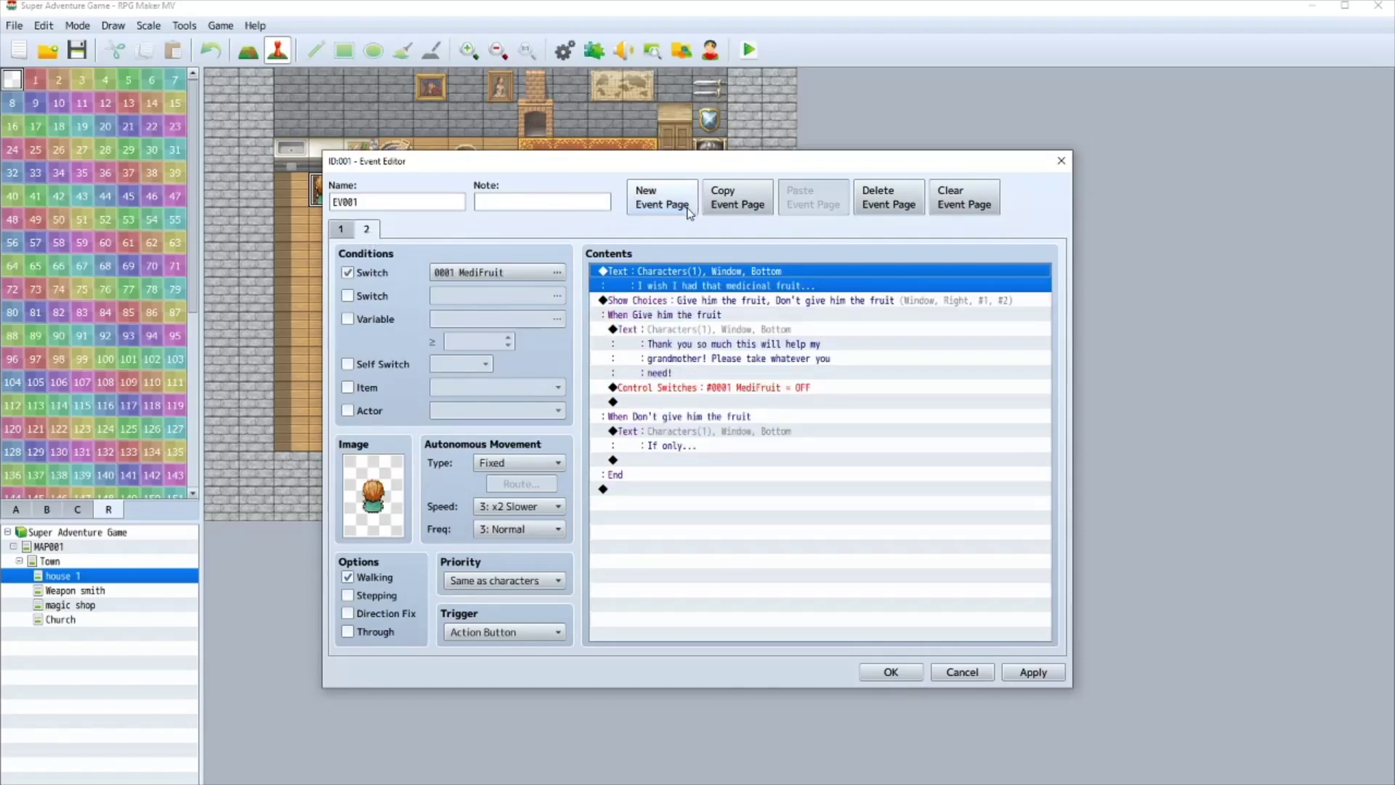
left_click(687, 211)
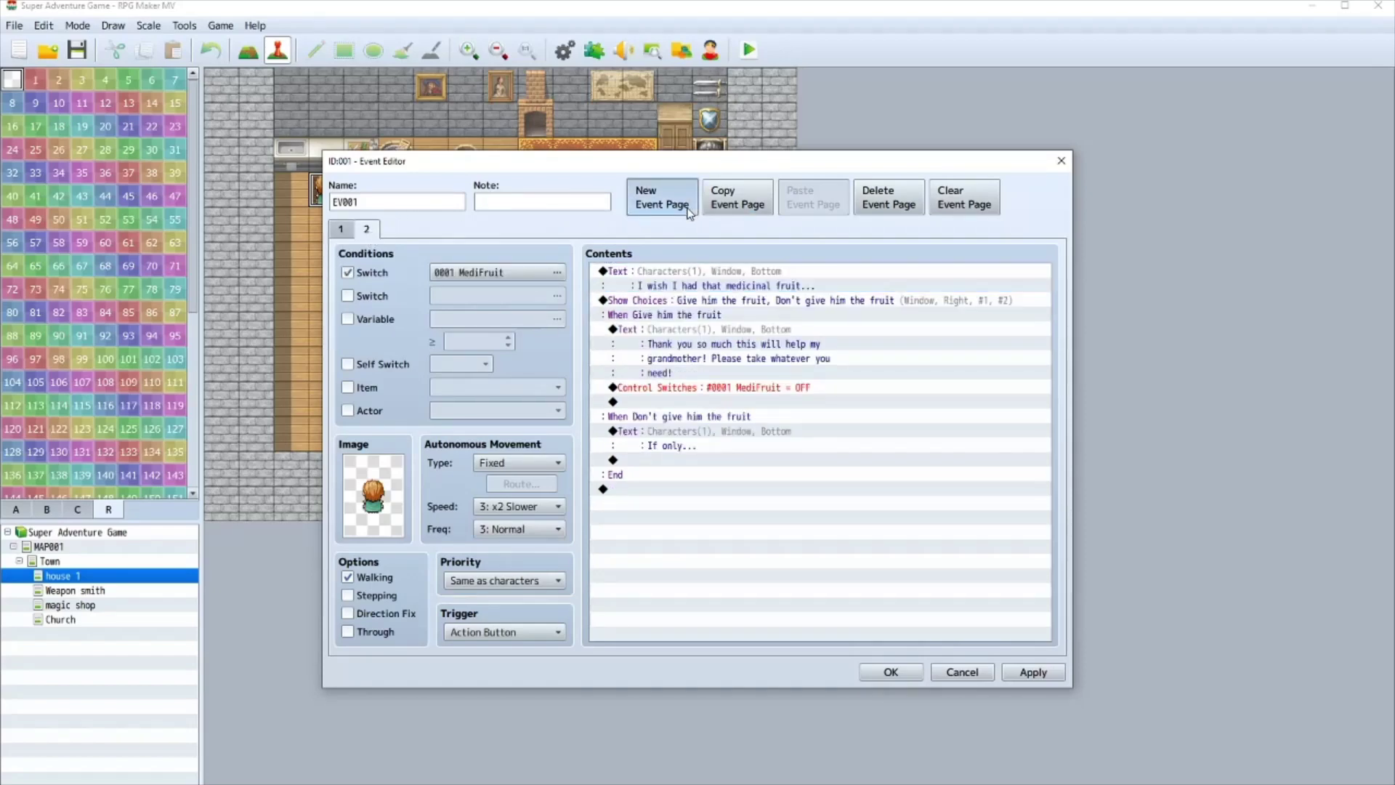
- On page 2, add a Control Switches command after the MediFruit one that turns switch 0002, named "Fine and well", ON
left_click(367, 231)
double_click(725, 401)
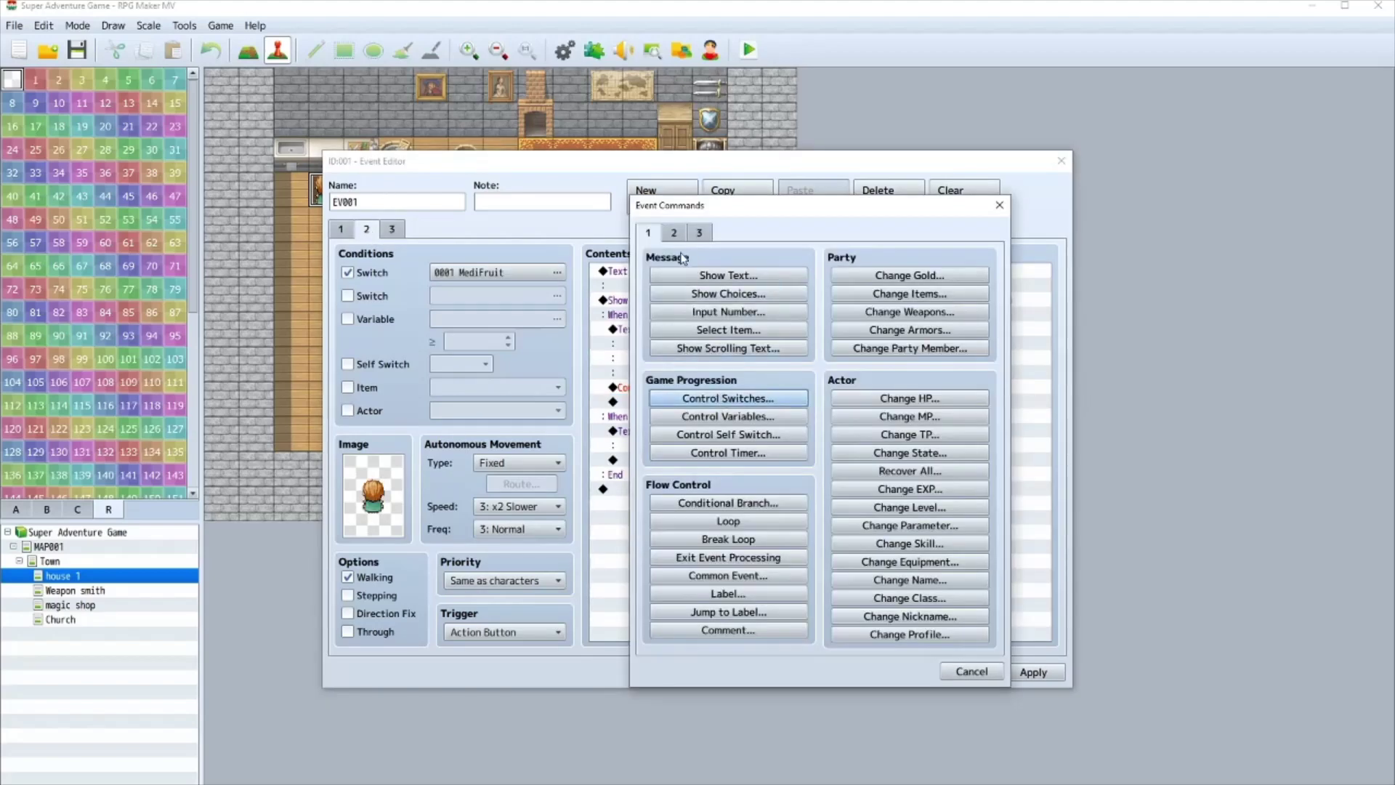
left_click(708, 399)
left_click(805, 414)
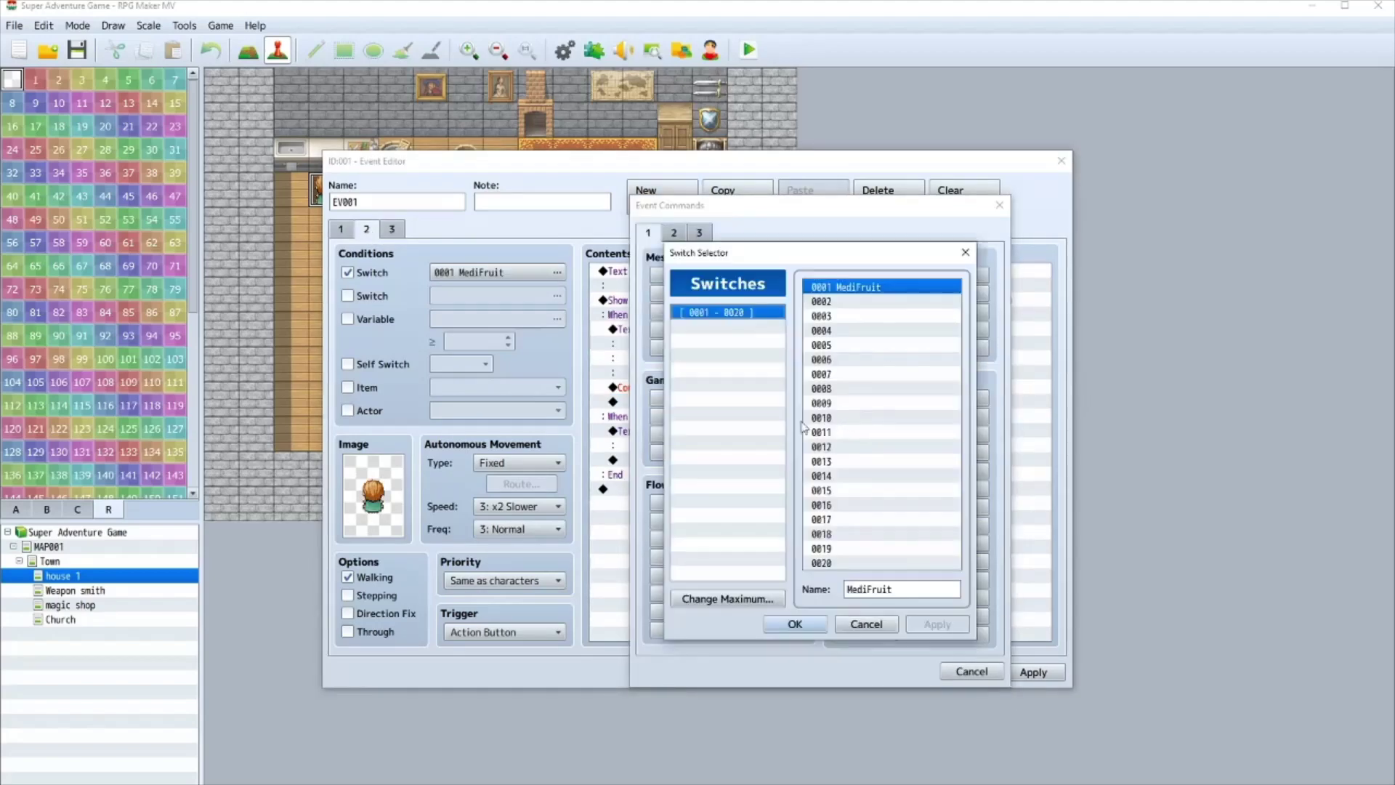
left_click(834, 306)
left_click(879, 589)
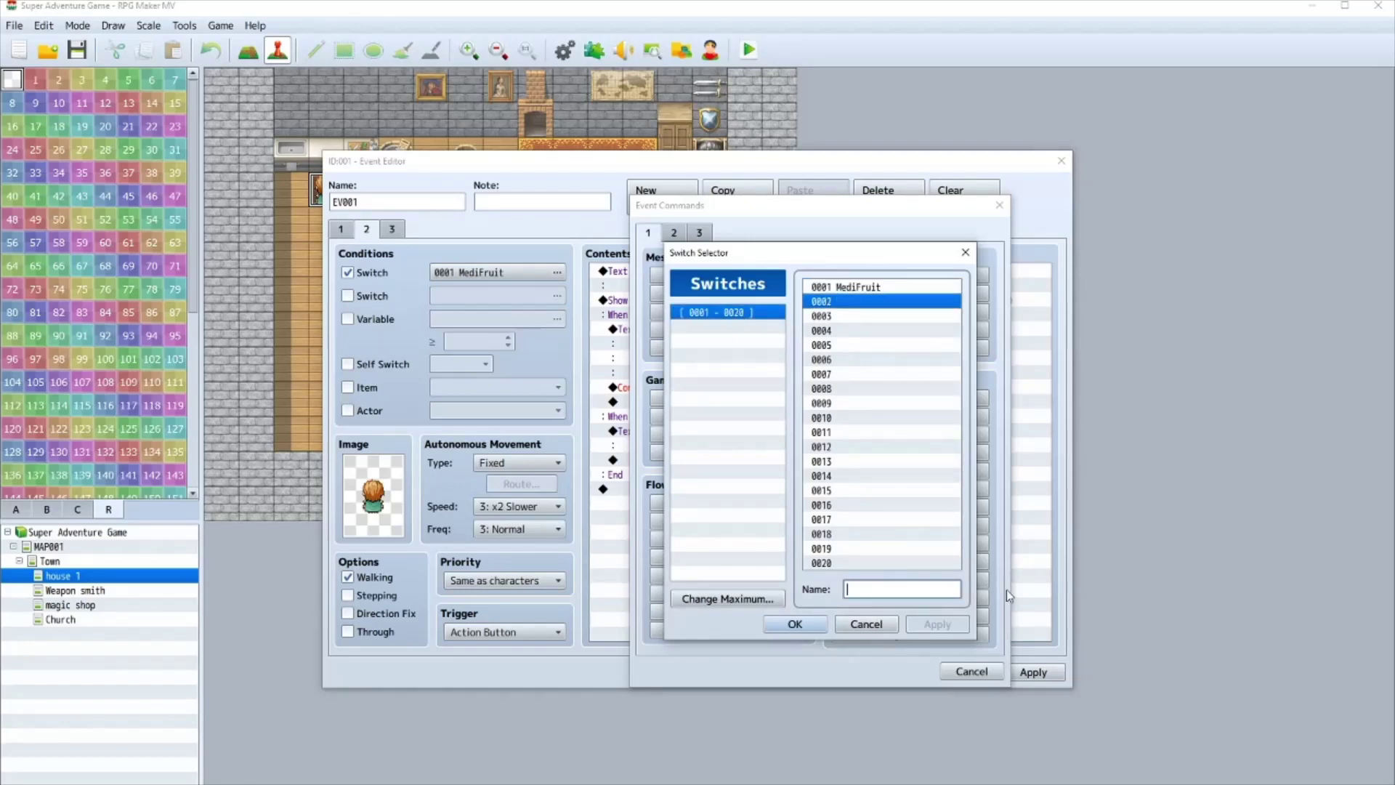
type("Fine and ")
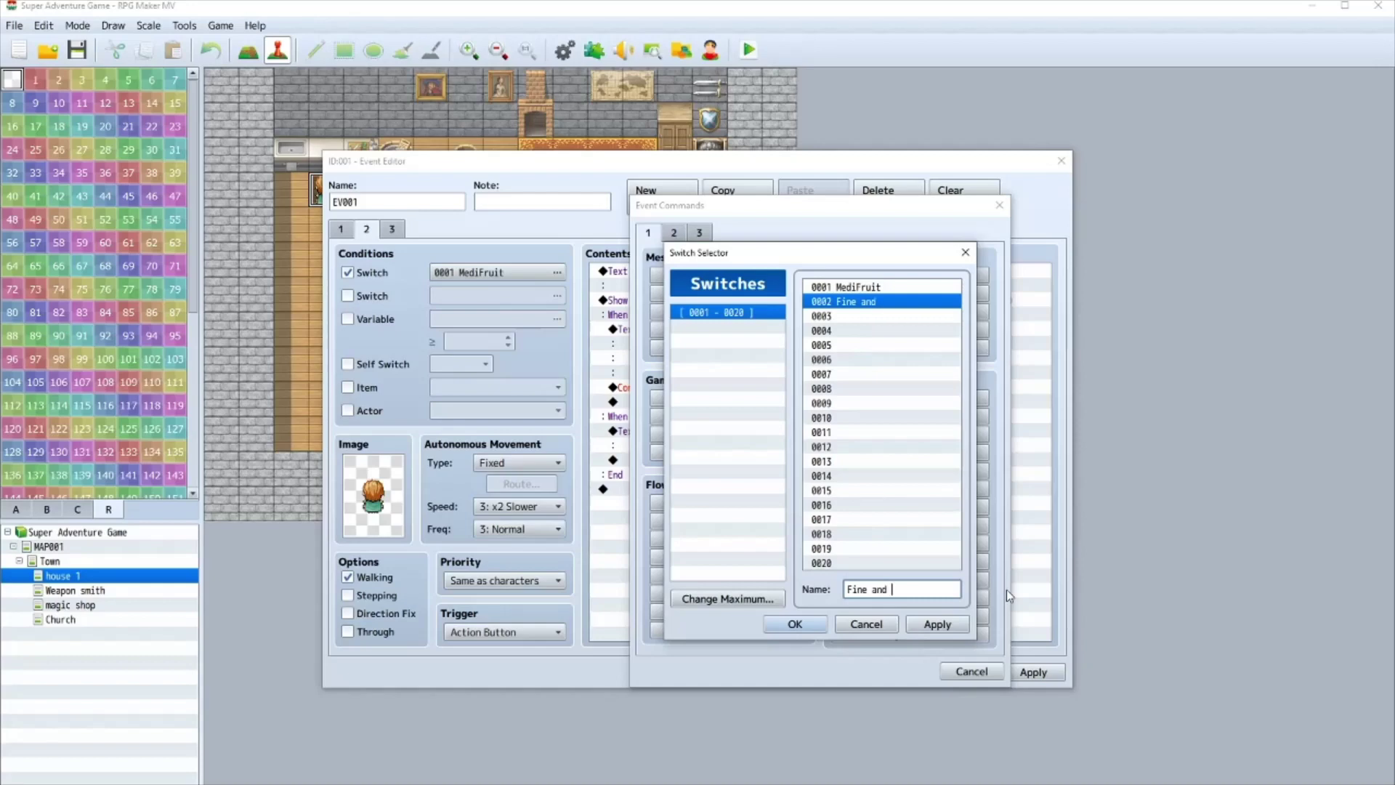
type("well")
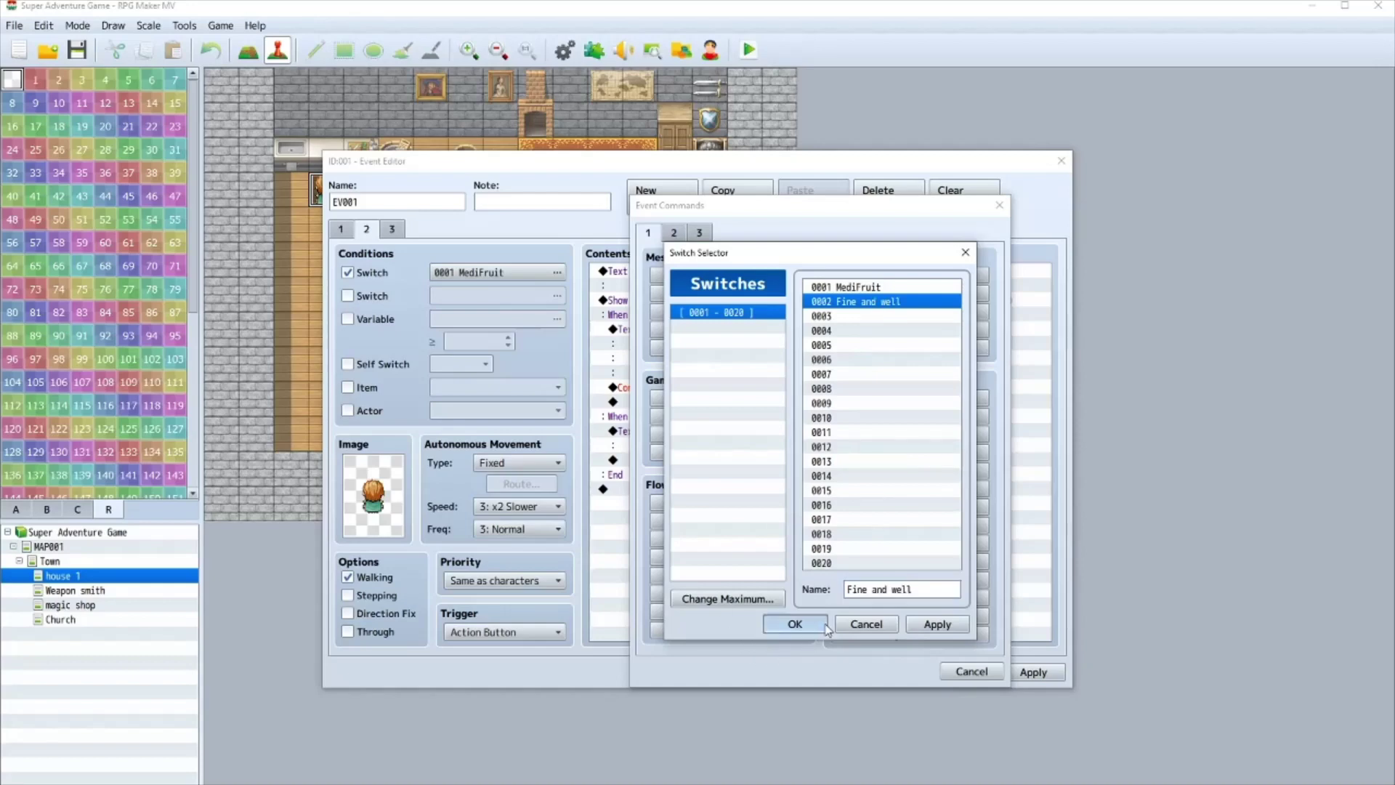
left_click(825, 625)
left_click(834, 511)
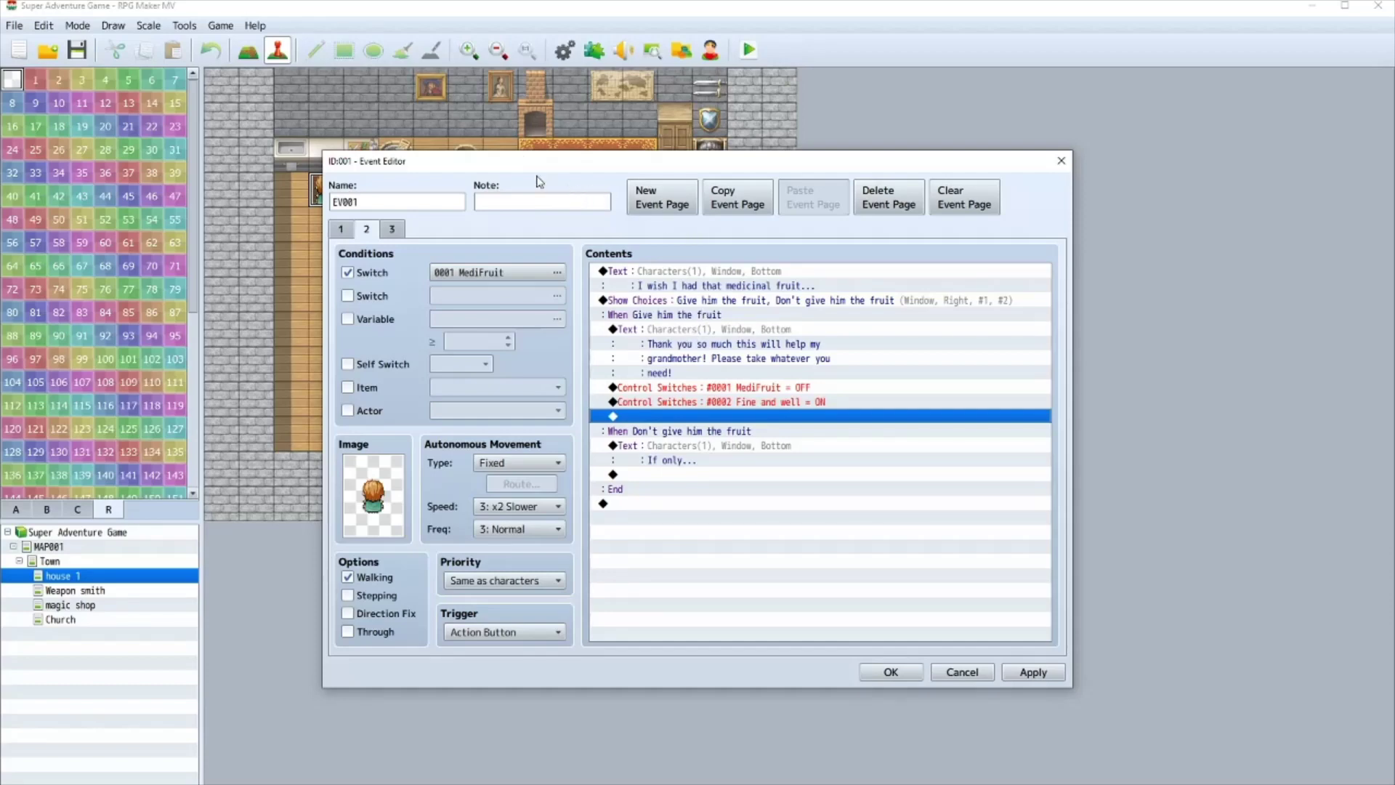
- Make page 3 of the event conditional on switch 0002 Fine and well
left_click(391, 229)
left_click(347, 272)
left_click(557, 272)
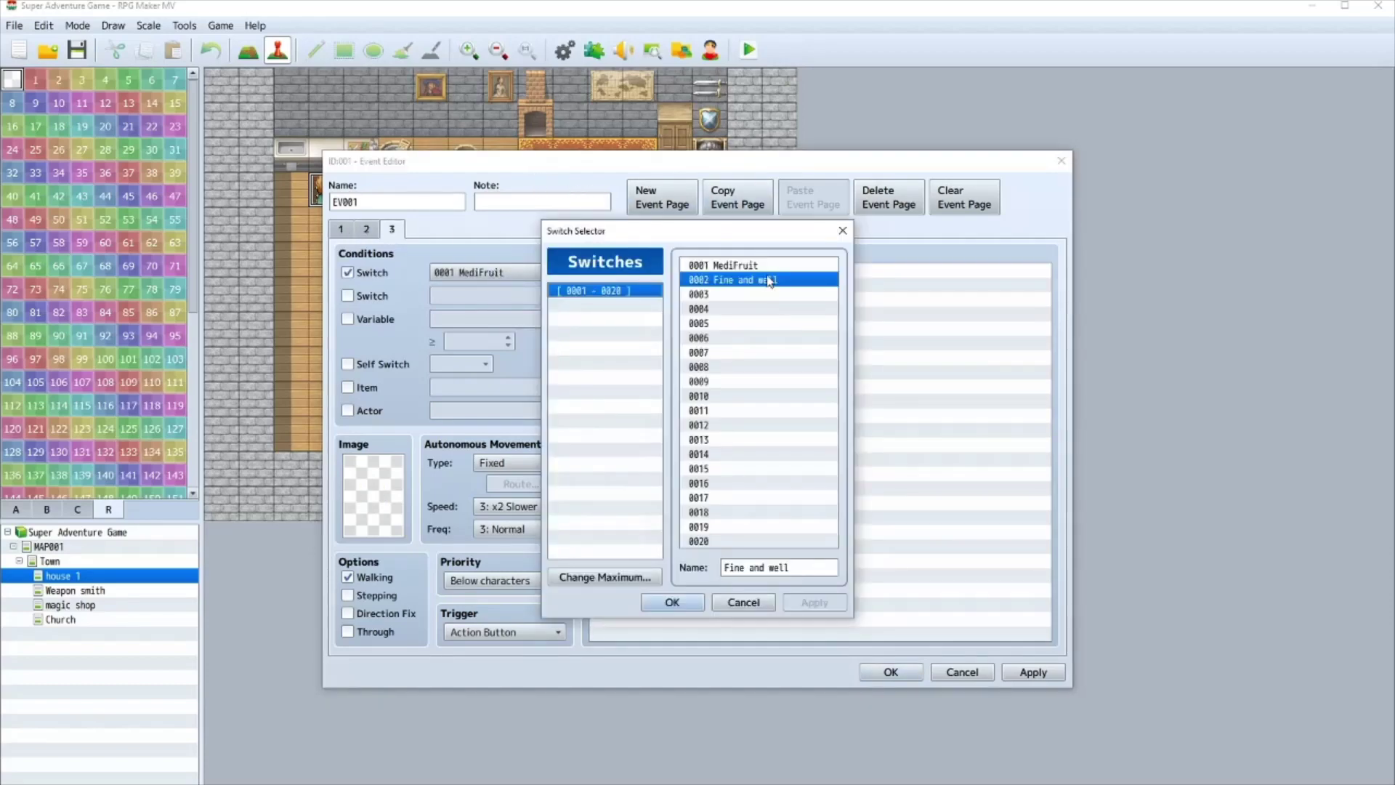
left_click(755, 280)
left_click(672, 603)
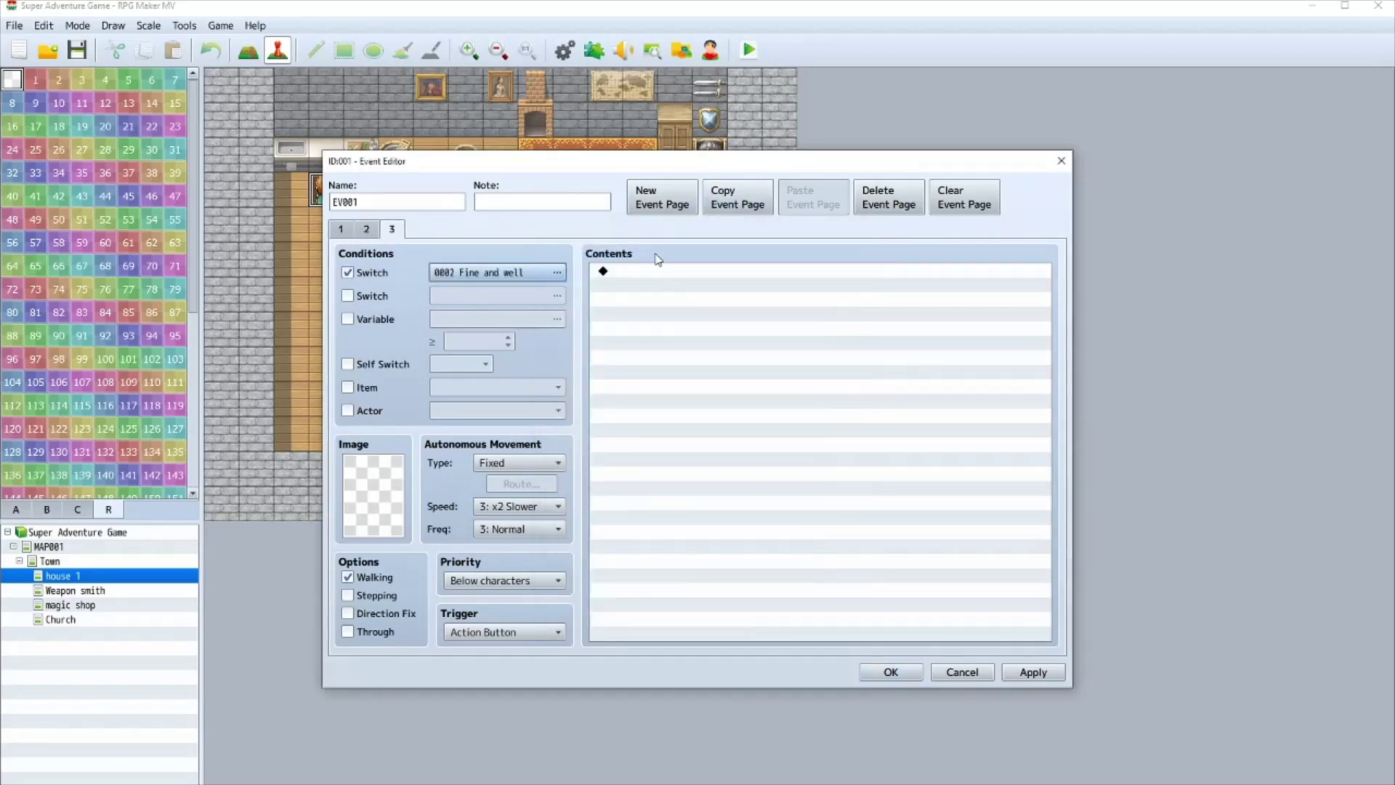
- Add the message "Thank you for helping my grandmother again feel free to come by anytime!" to page 3 with the orange-haired man's Characters face
double_click(640, 271)
left_click(736, 273)
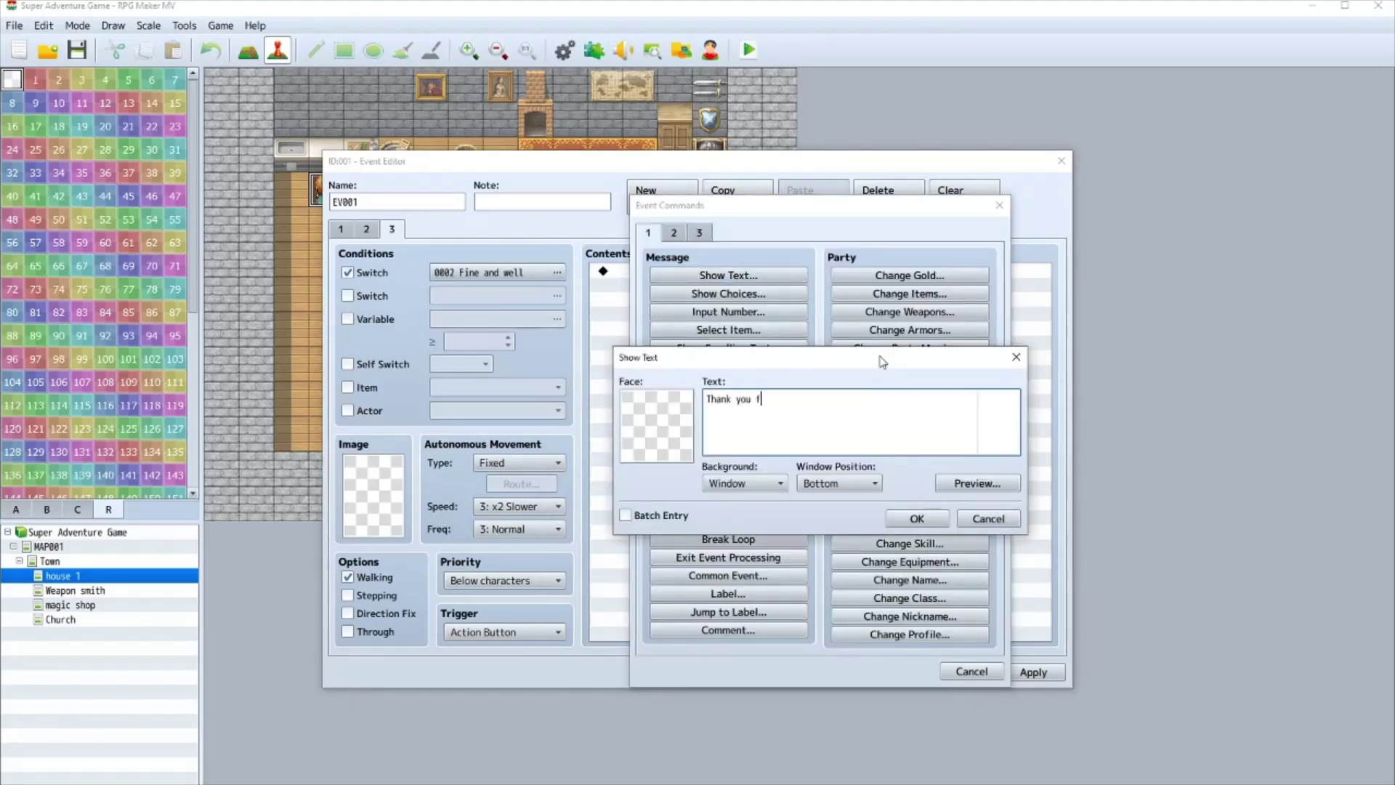
type("Thank you for helping my grandmother again feel free")
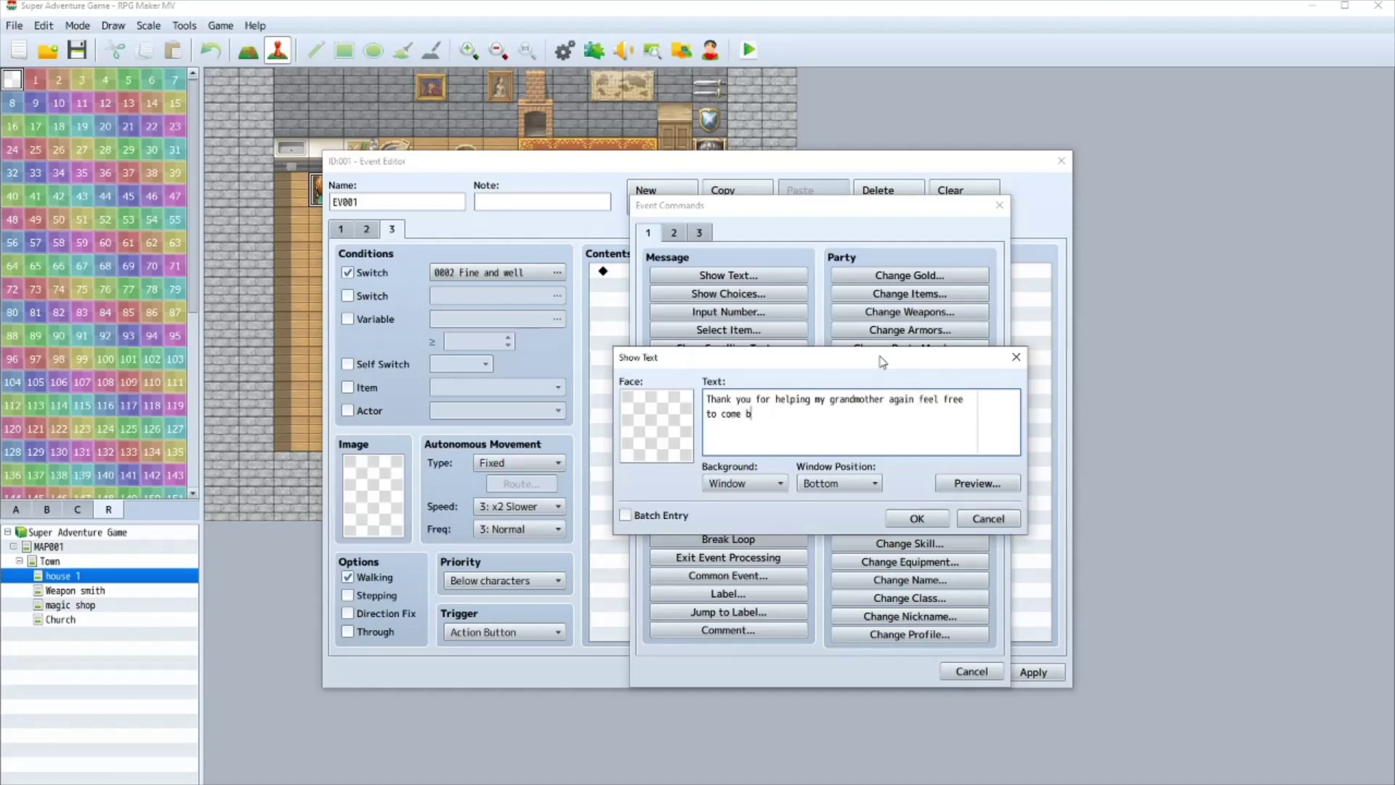
type("yrt")
double_click(624, 435)
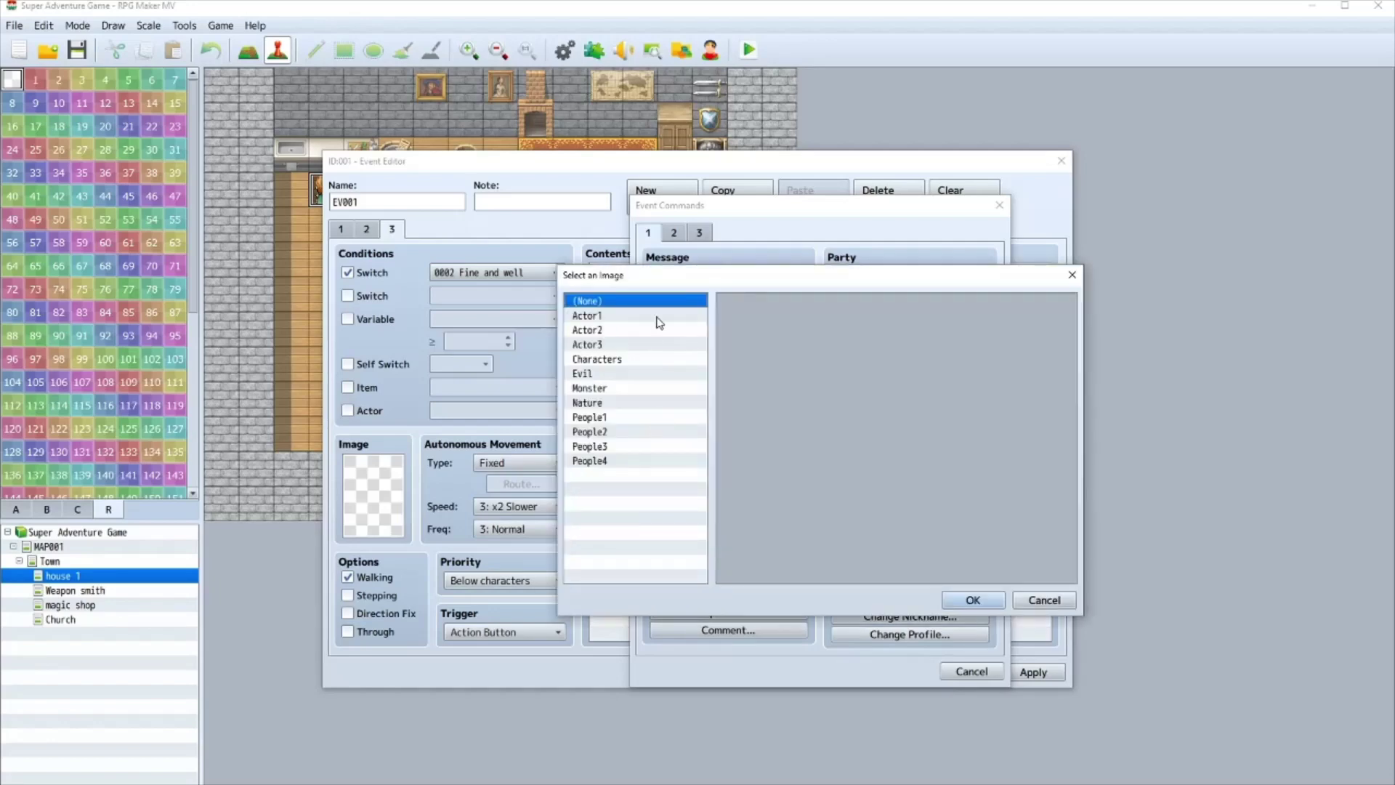
left_click(608, 359)
left_click(609, 373)
left_click(618, 359)
double_click(824, 349)
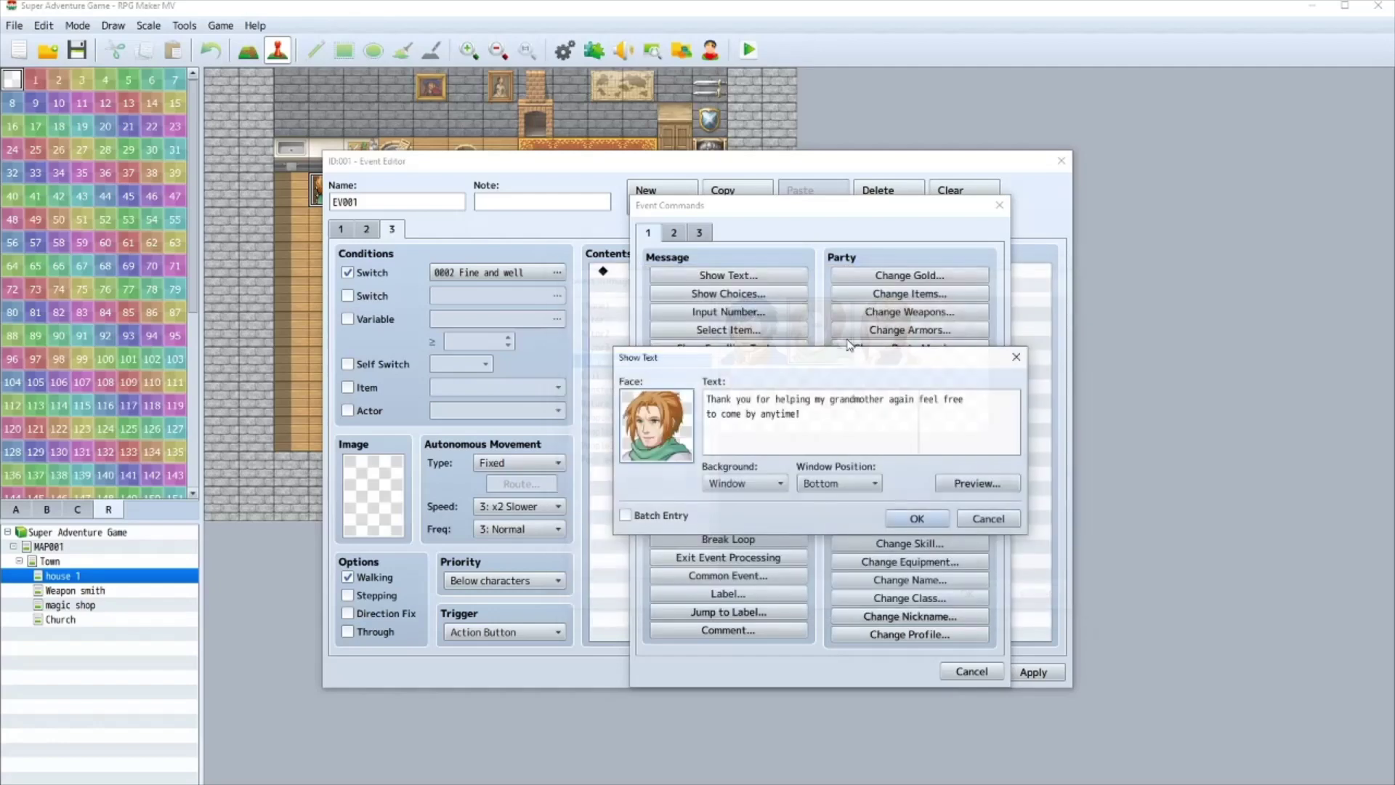
left_click(904, 516)
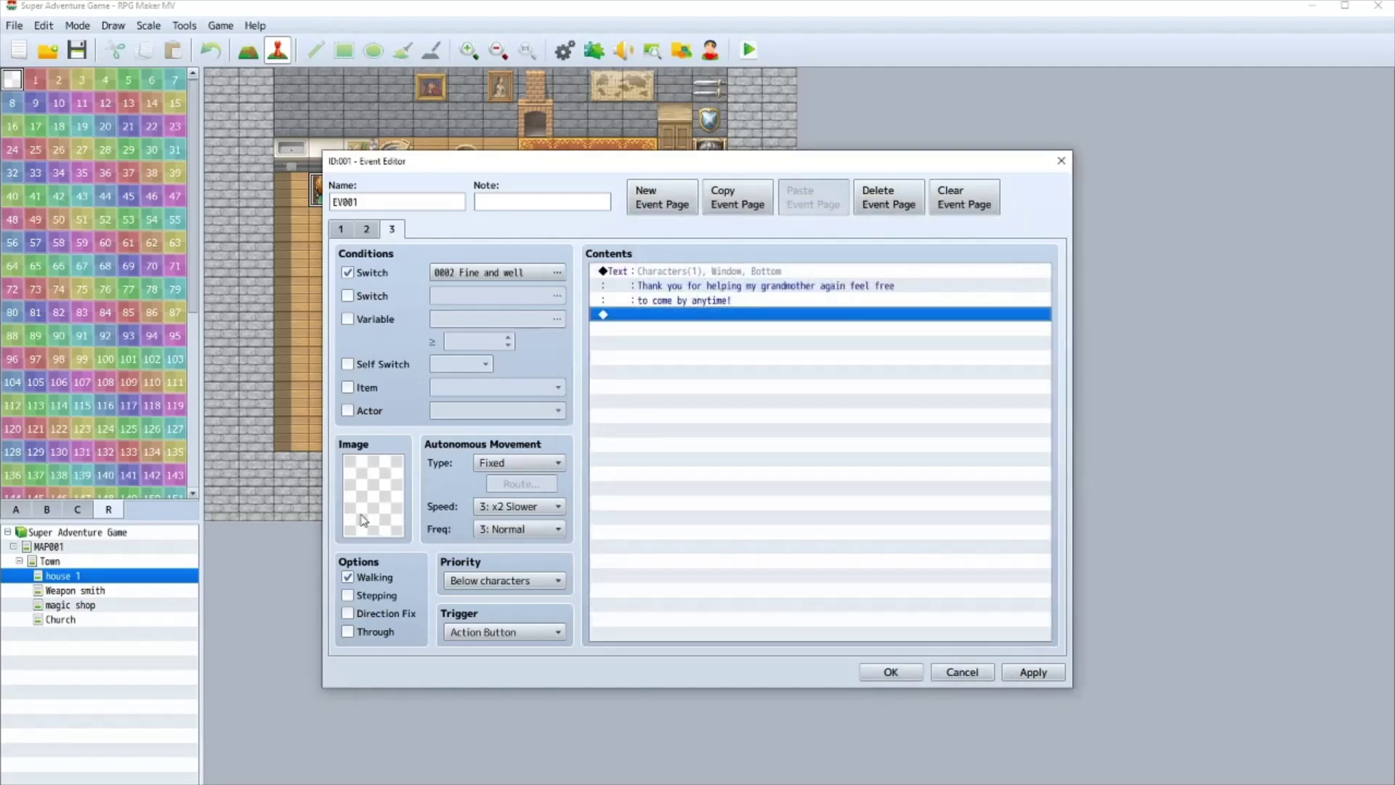
- Set page 3's image to the orange-haired man's sprite from the Character walk set and save the event
double_click(397, 513)
left_click(482, 350)
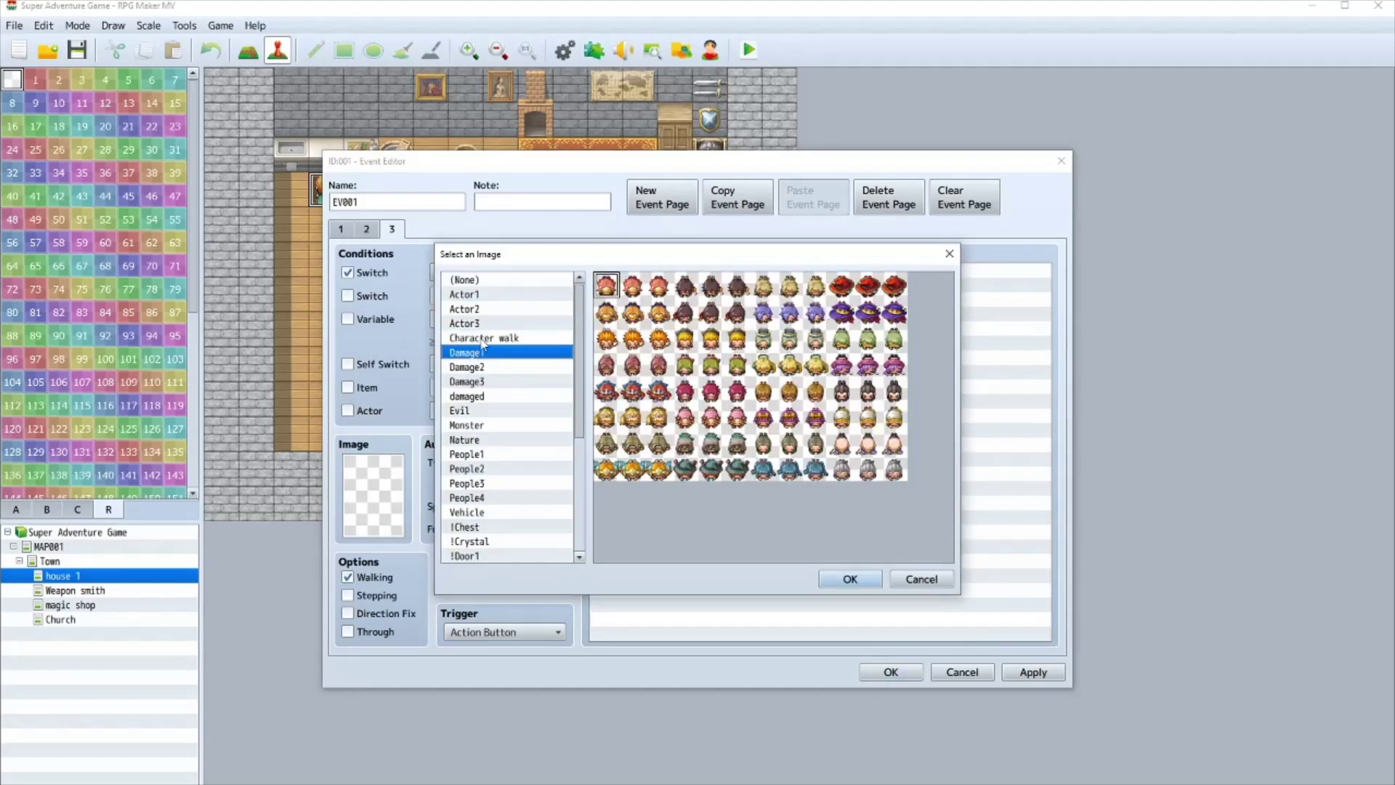
left_click(483, 338)
left_click(711, 362)
left_click(850, 579)
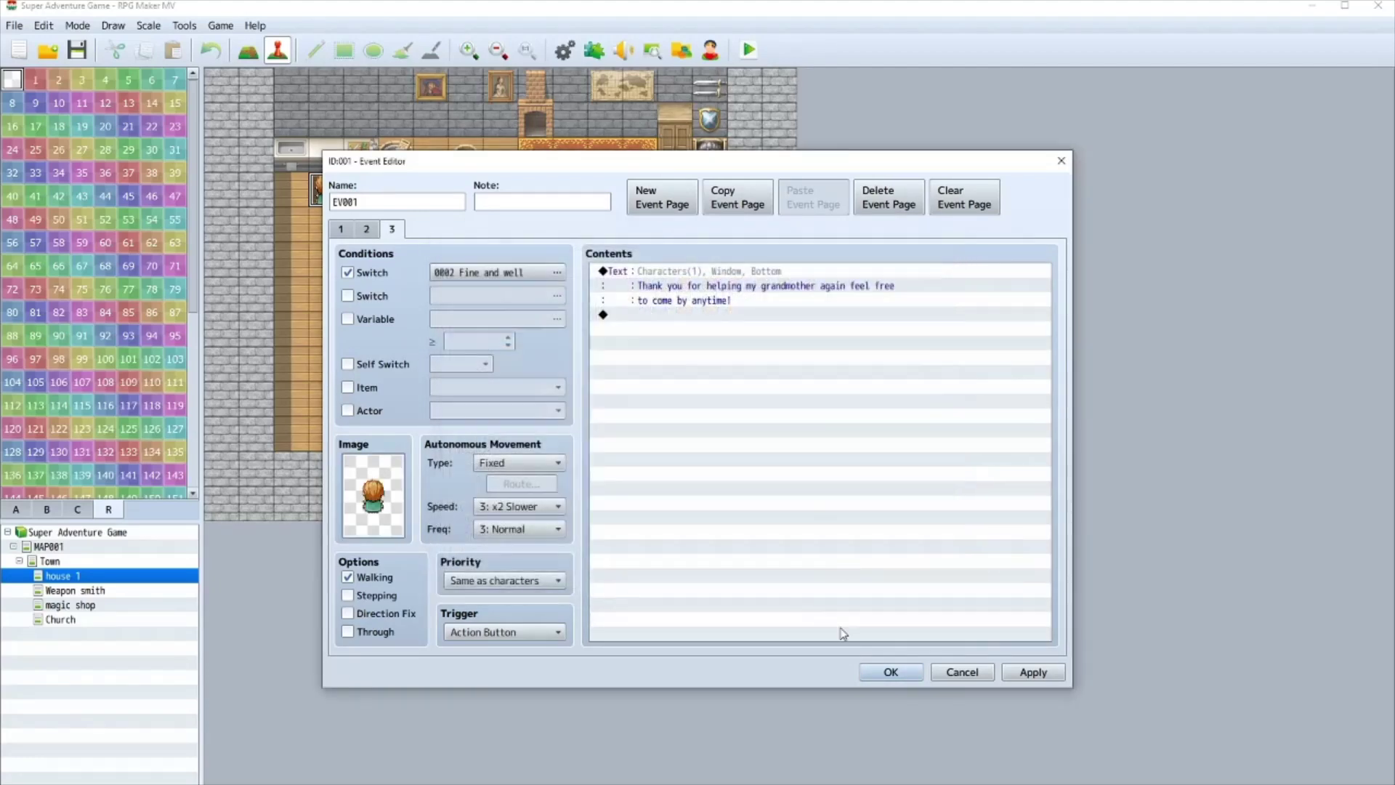
left_click(881, 670)
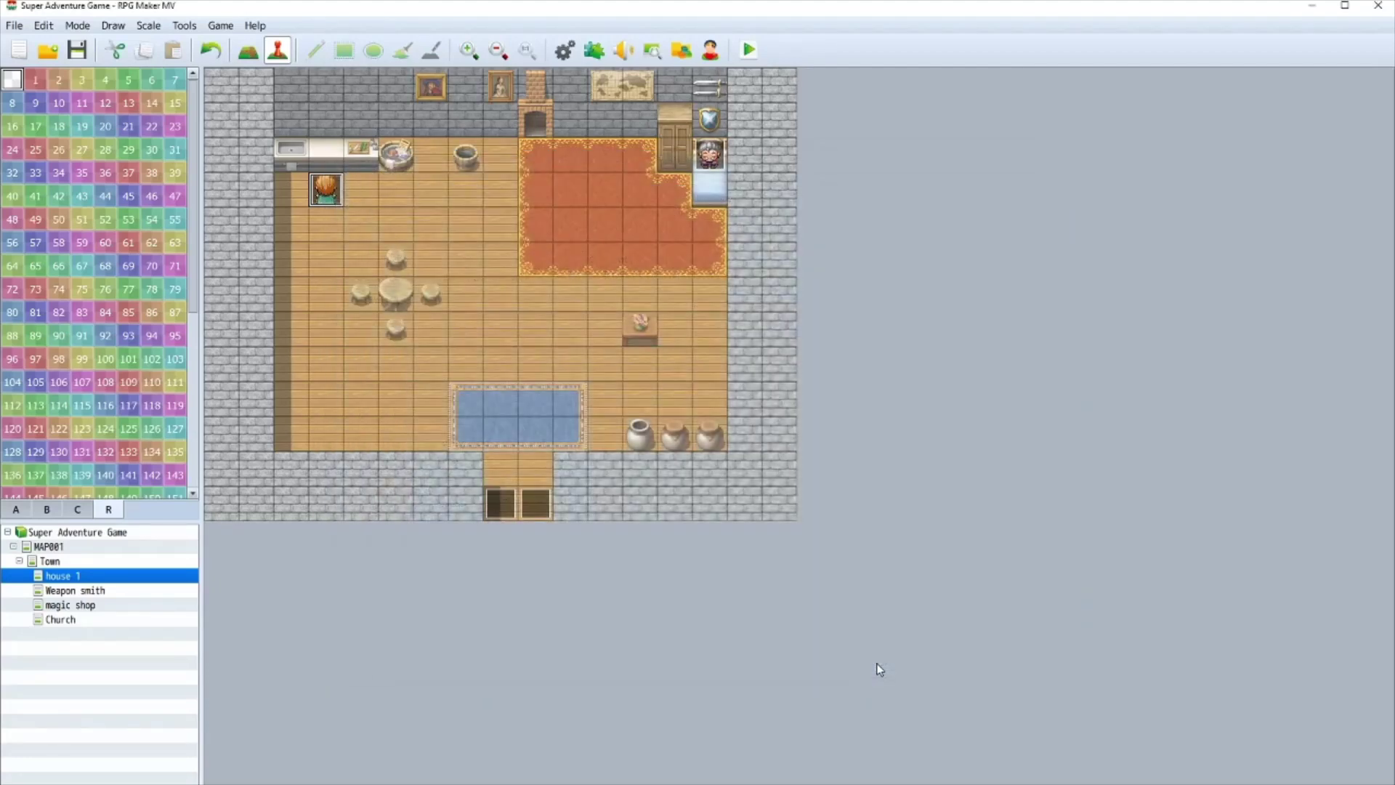
- Add a blank second page to the grandmother's event beside the bed, conditional on switch 0002 Fine and well, and save the event
double_click(710, 154)
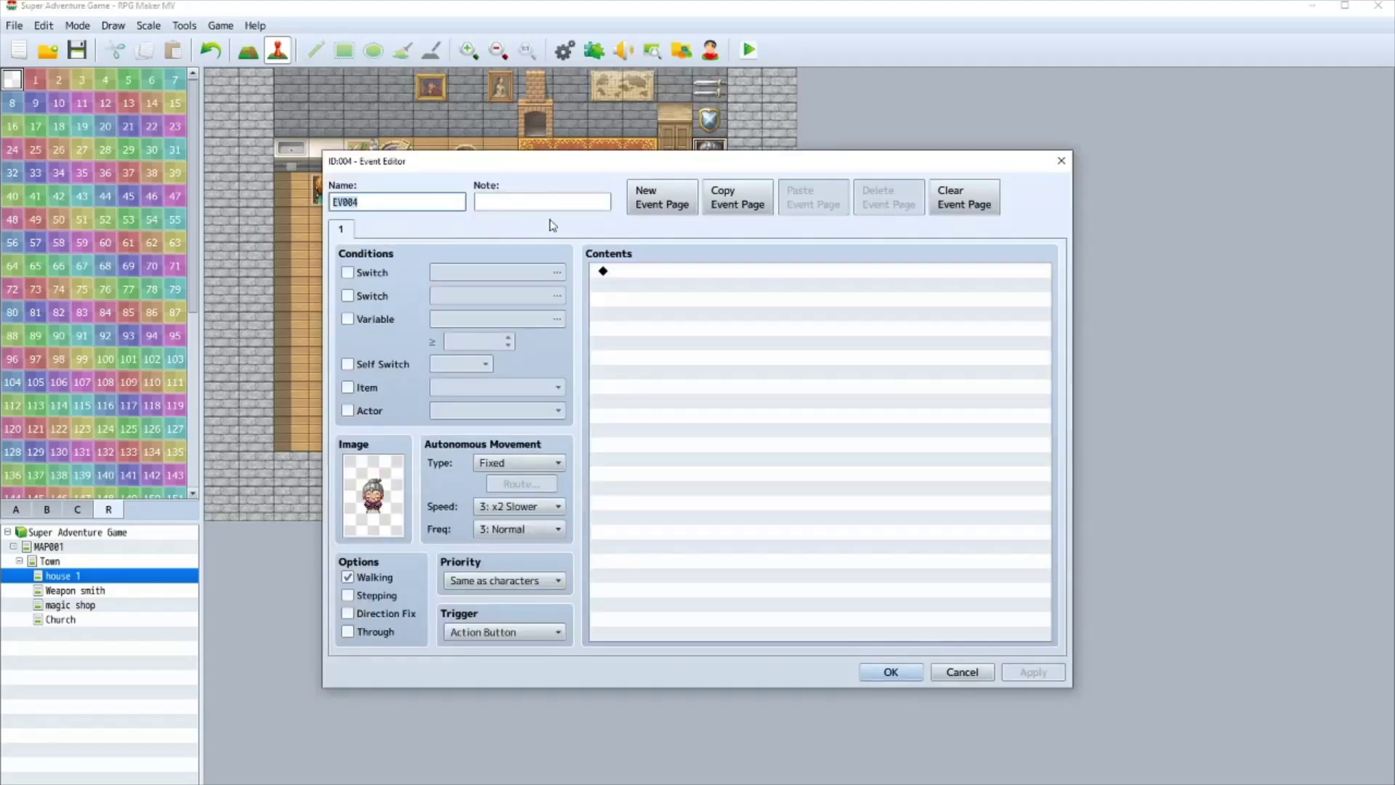
left_click(654, 200)
left_click(365, 276)
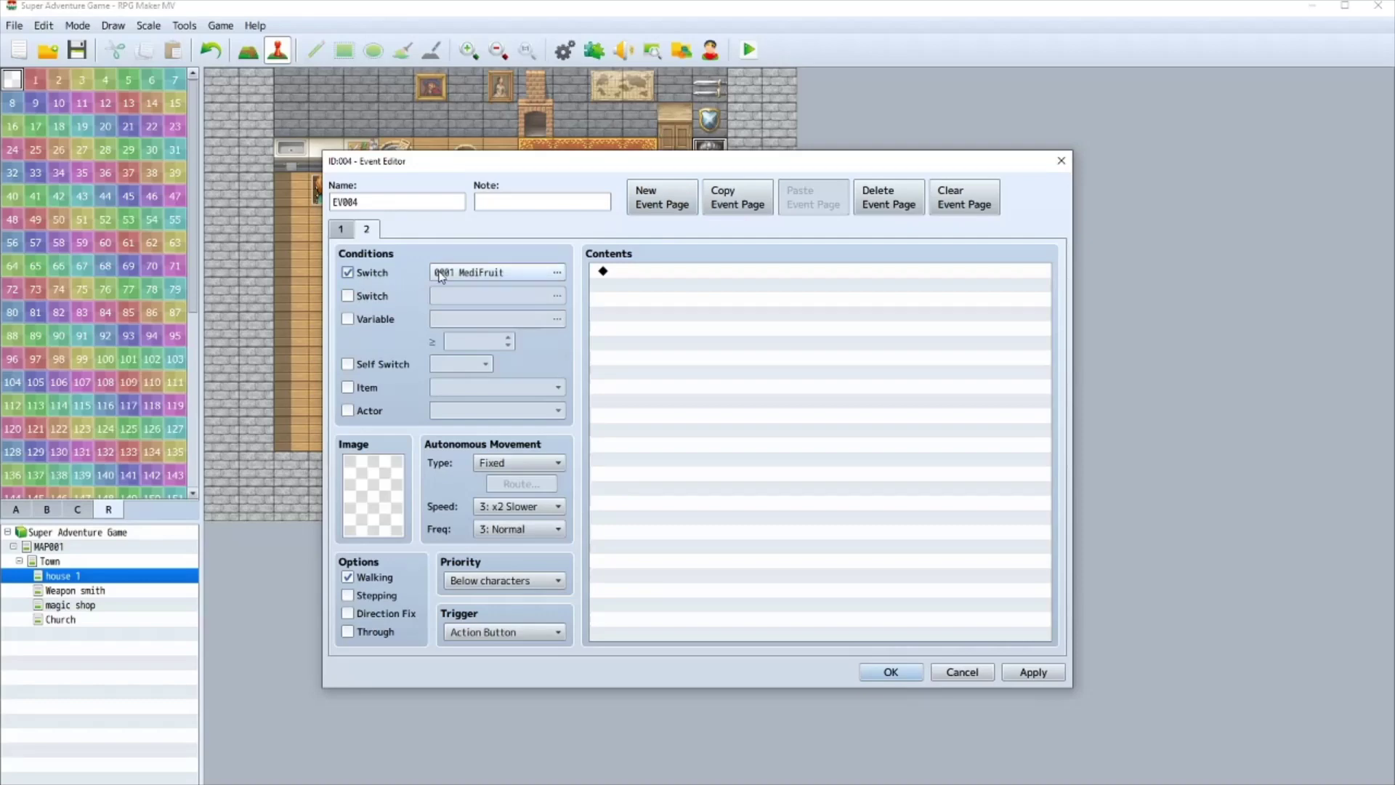
left_click(459, 275)
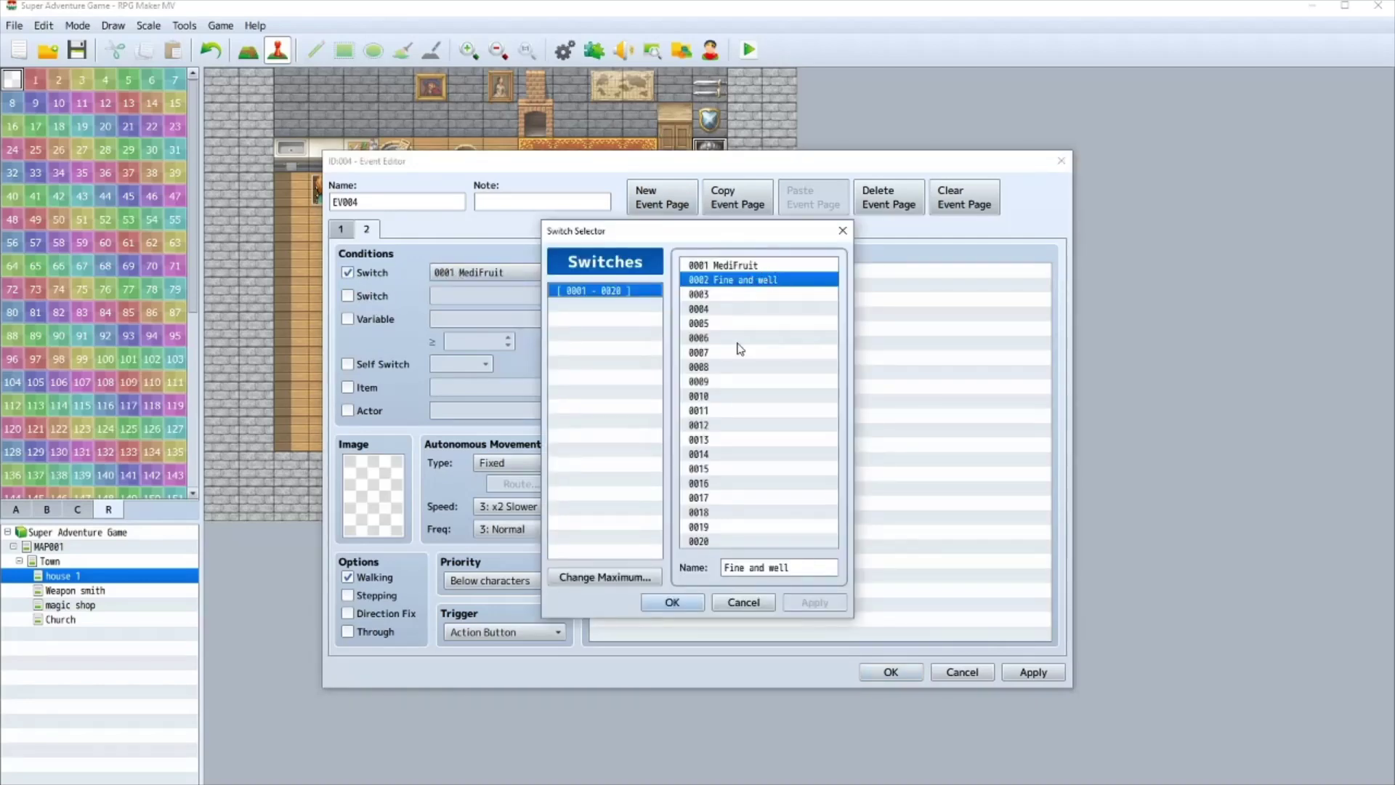
left_click(671, 601)
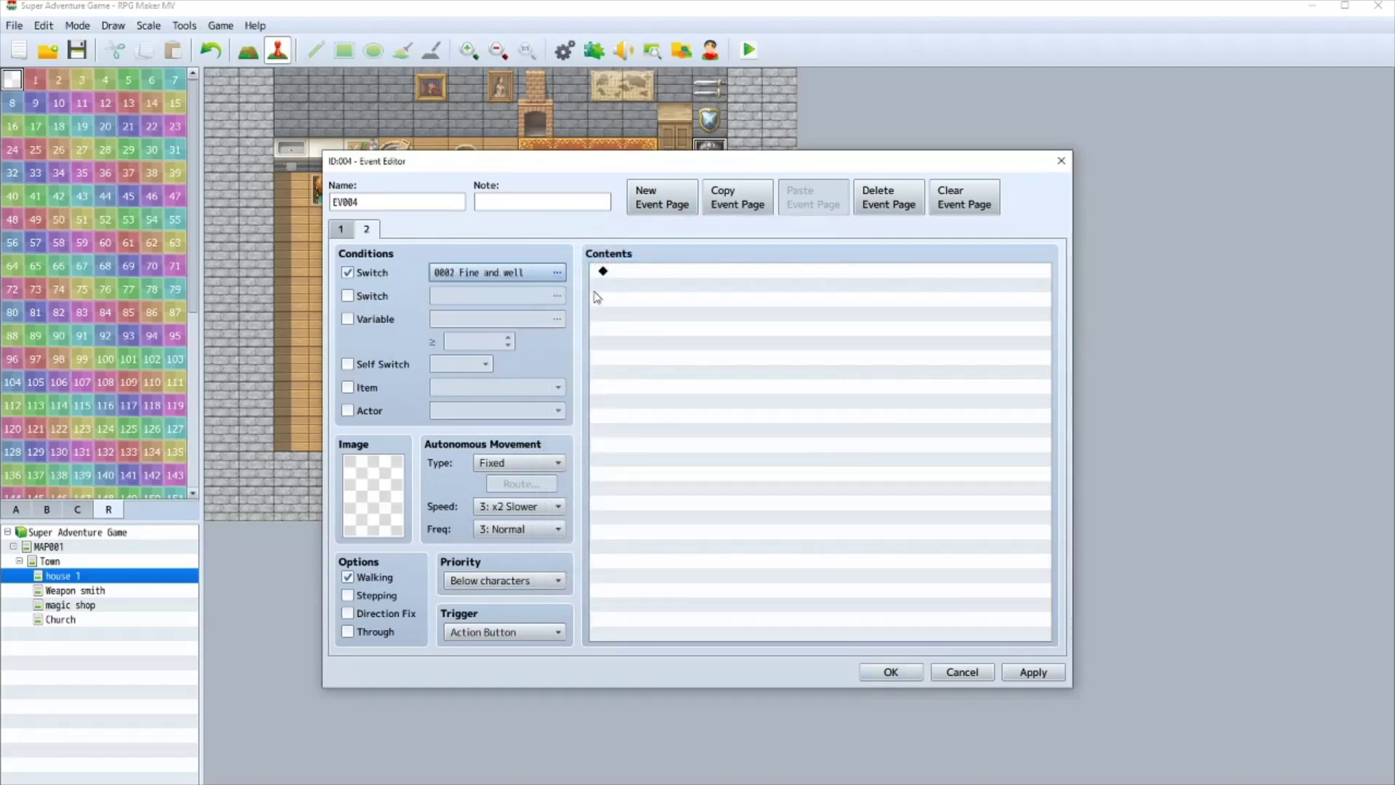
left_click(888, 671)
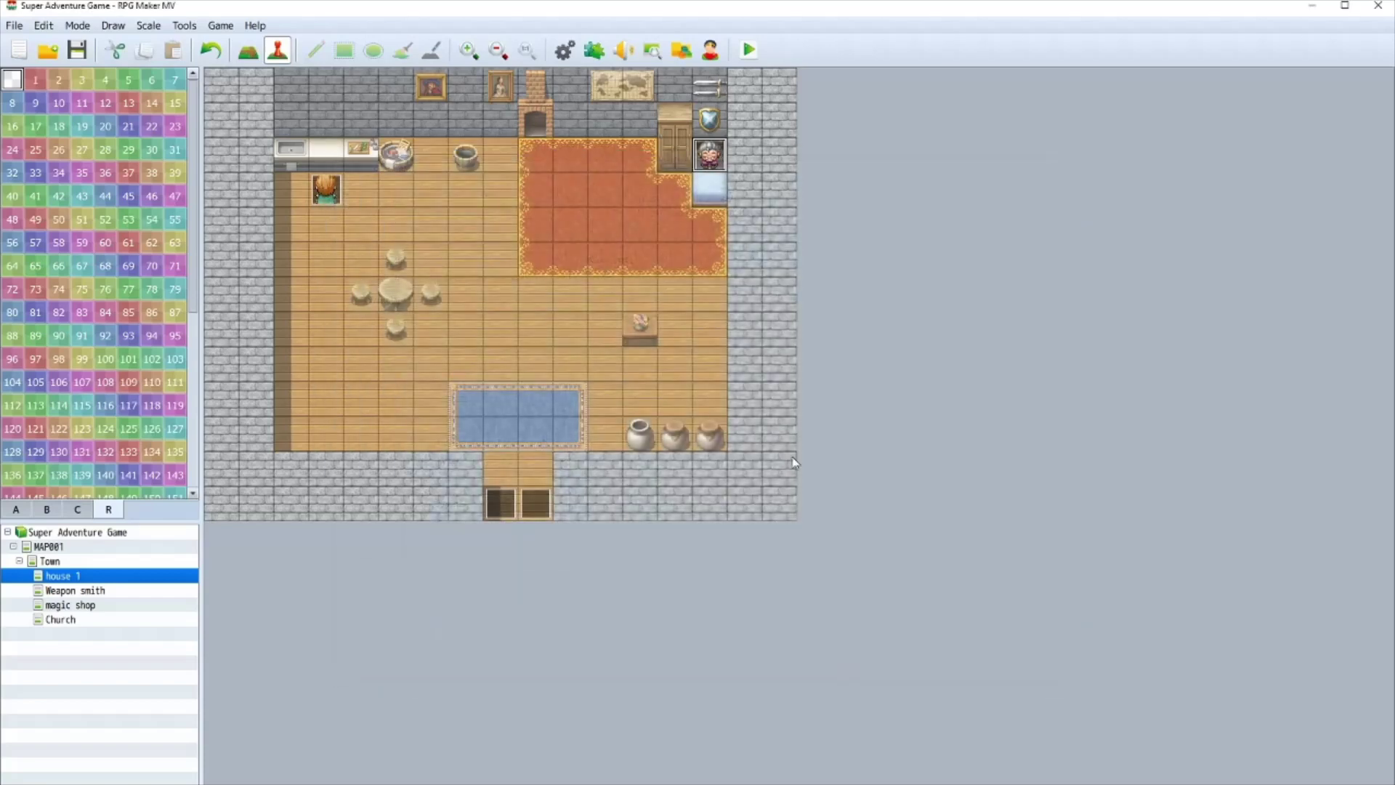
left_click(646, 190)
double_click(643, 170)
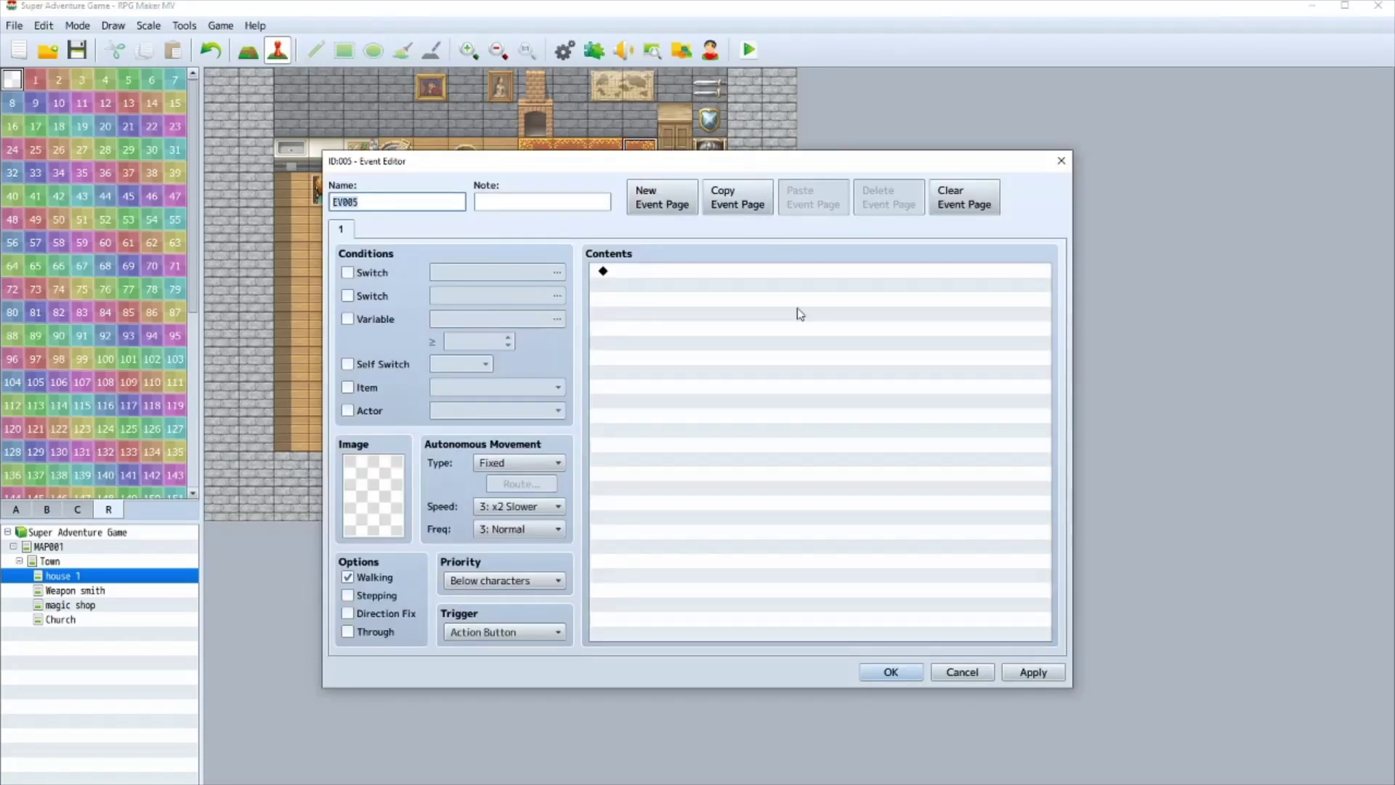
key("Escape")
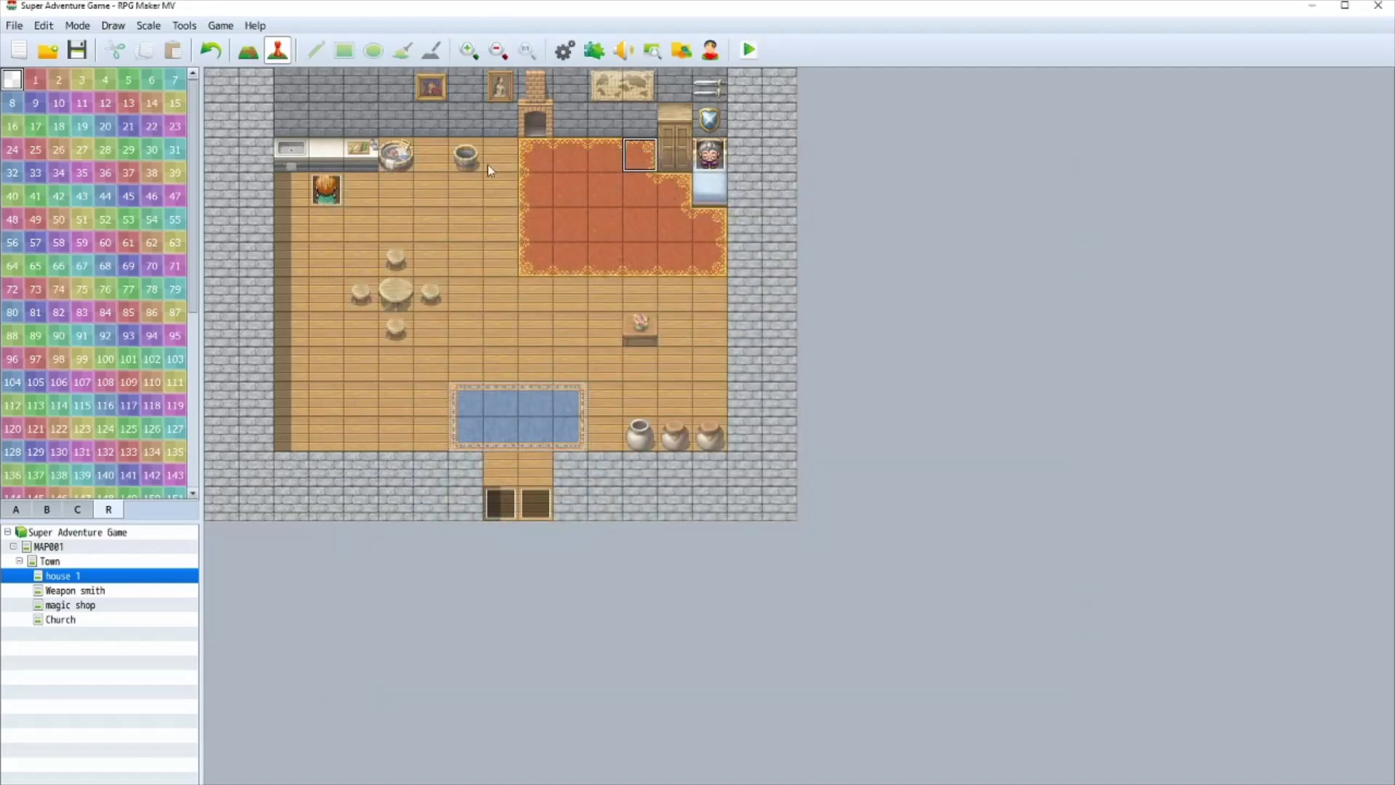
- Try a Fadeout Screen command at the end of the Talk to him branch on page 1 of the orange-haired man's event
double_click(326, 190)
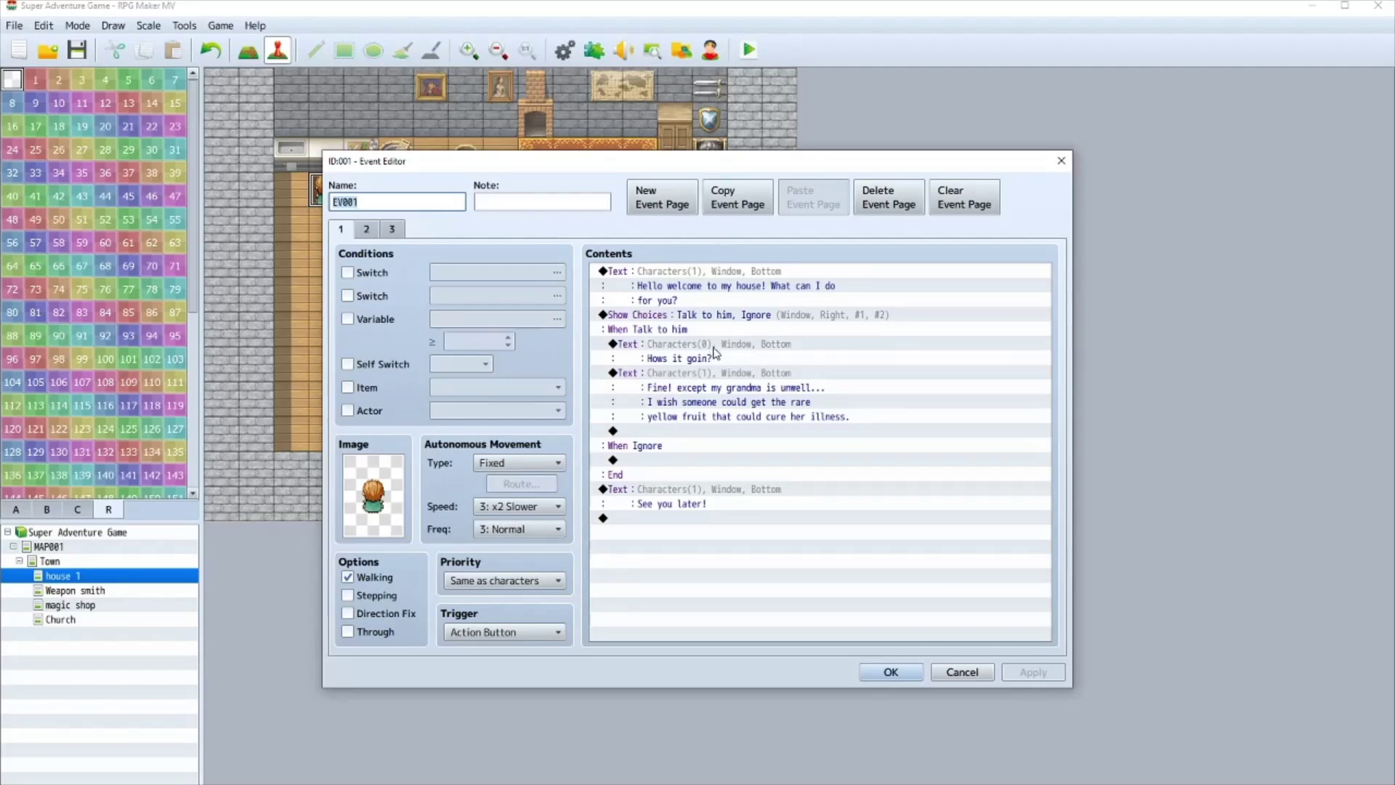
double_click(687, 432)
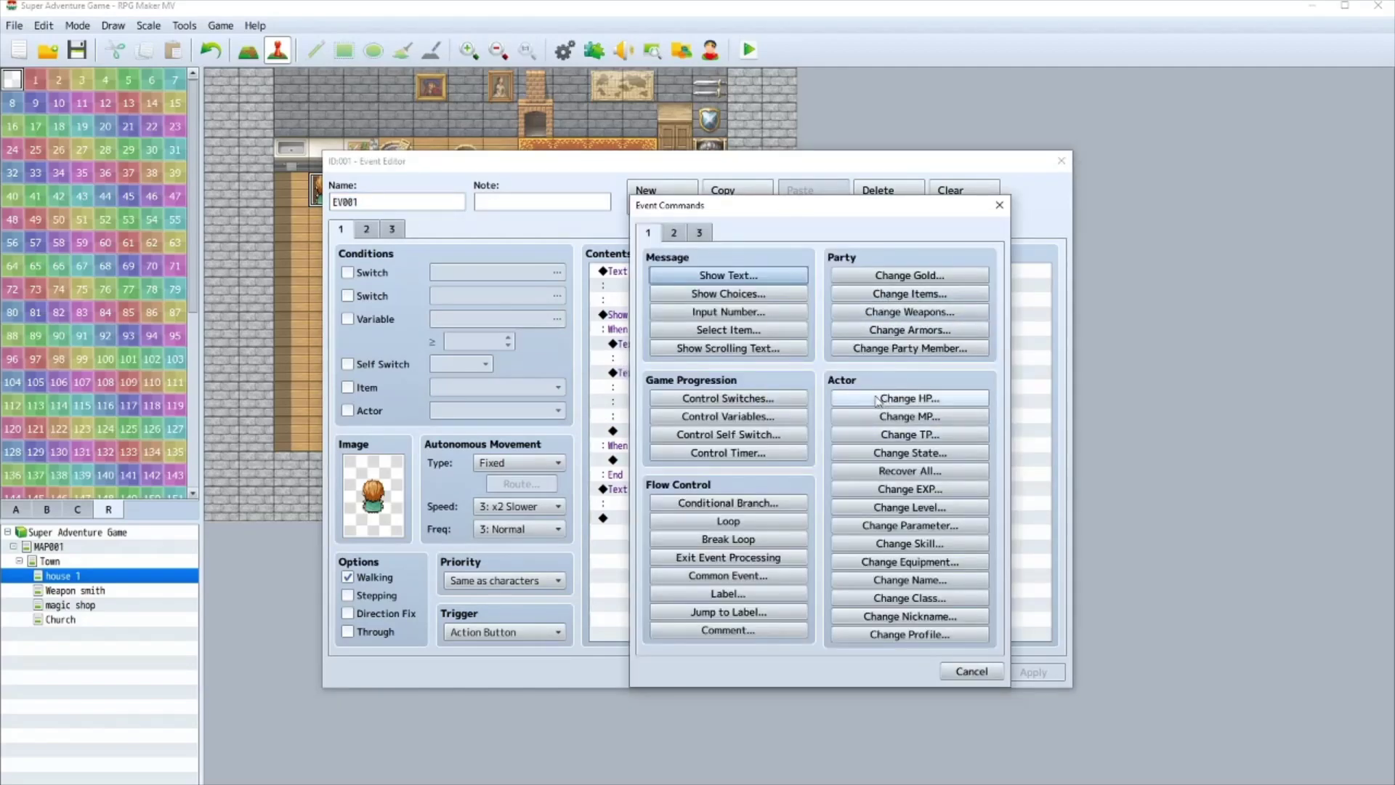
left_click(674, 233)
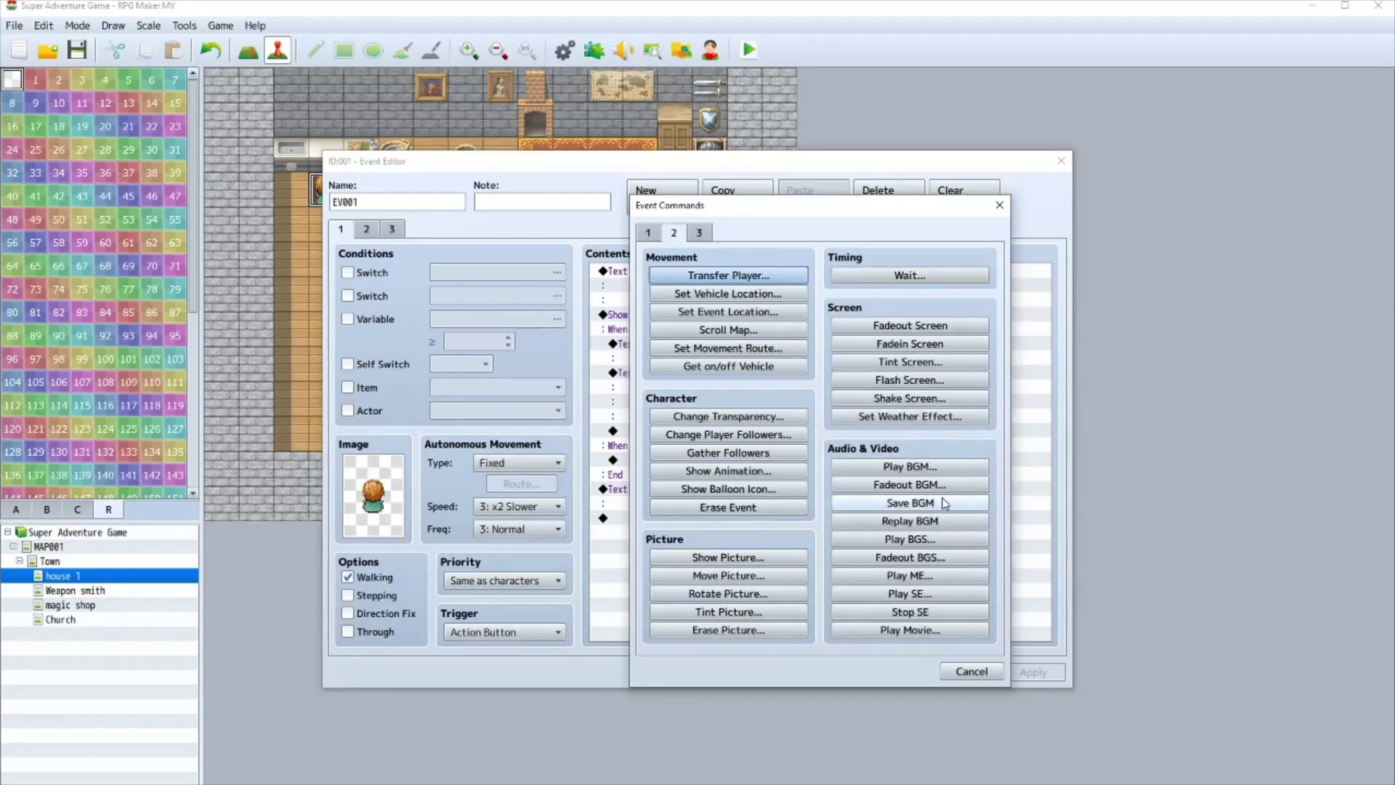
left_click(934, 330)
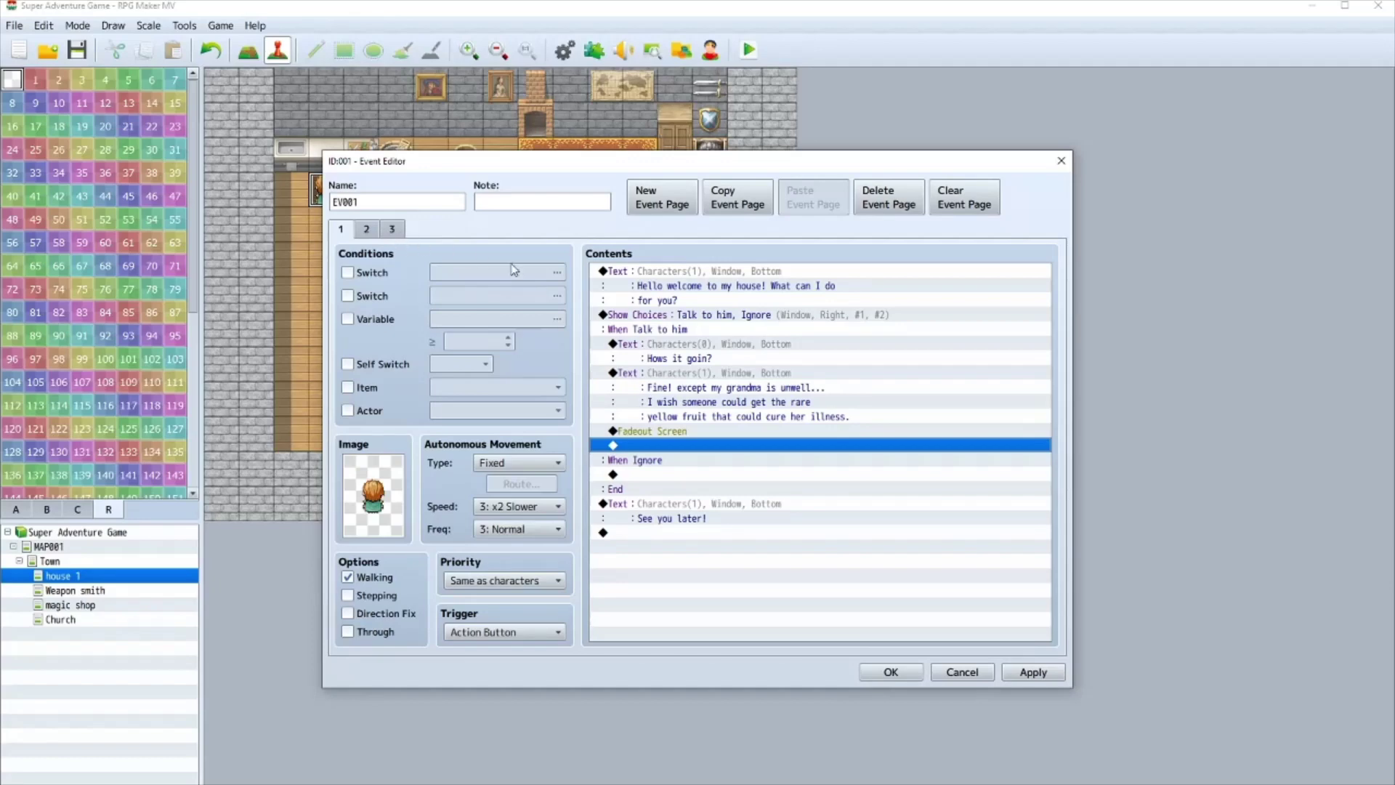
left_click(682, 420)
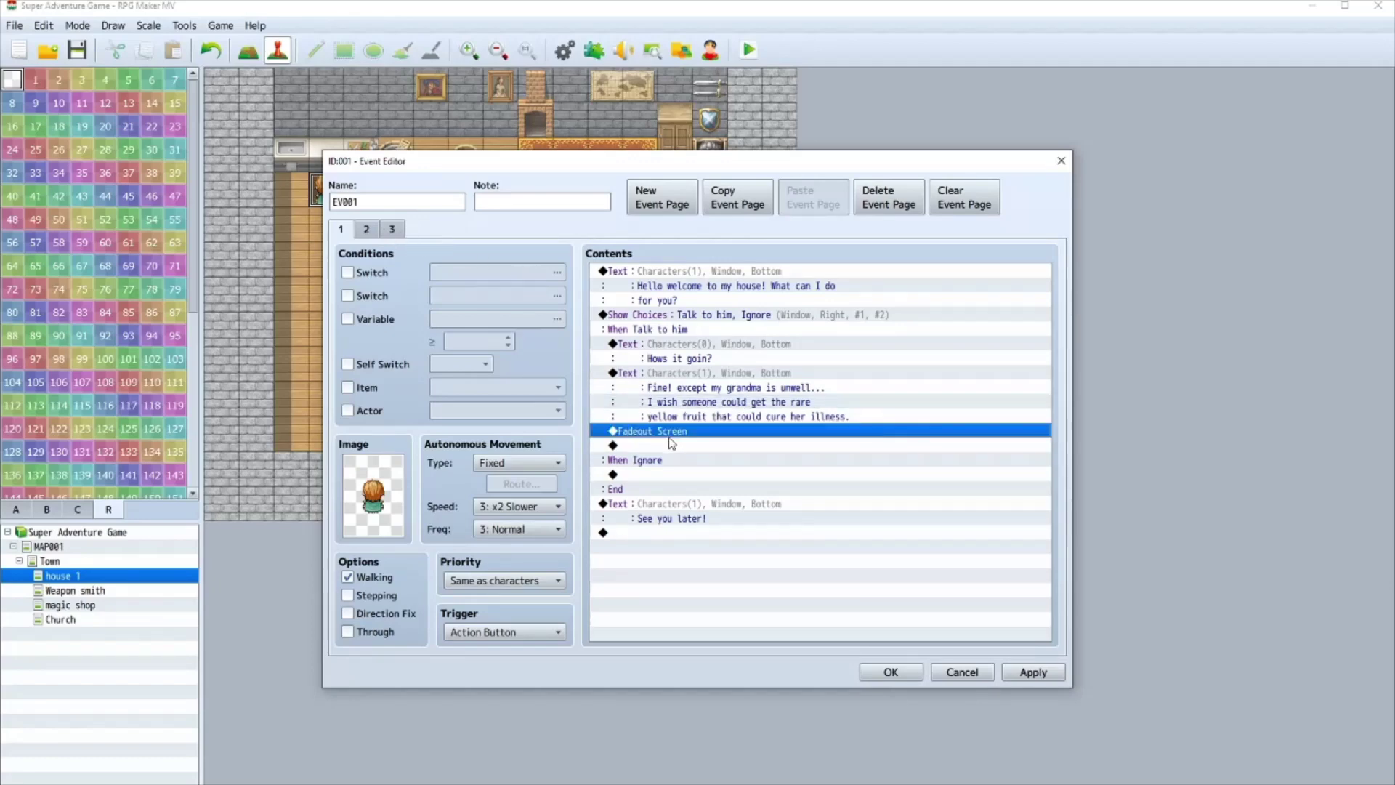
left_click(668, 432)
key("Delete")
- Insert a Fadeout Screen command on page 2 just before the command that turns switch 0002 Fine and well on
left_click(377, 233)
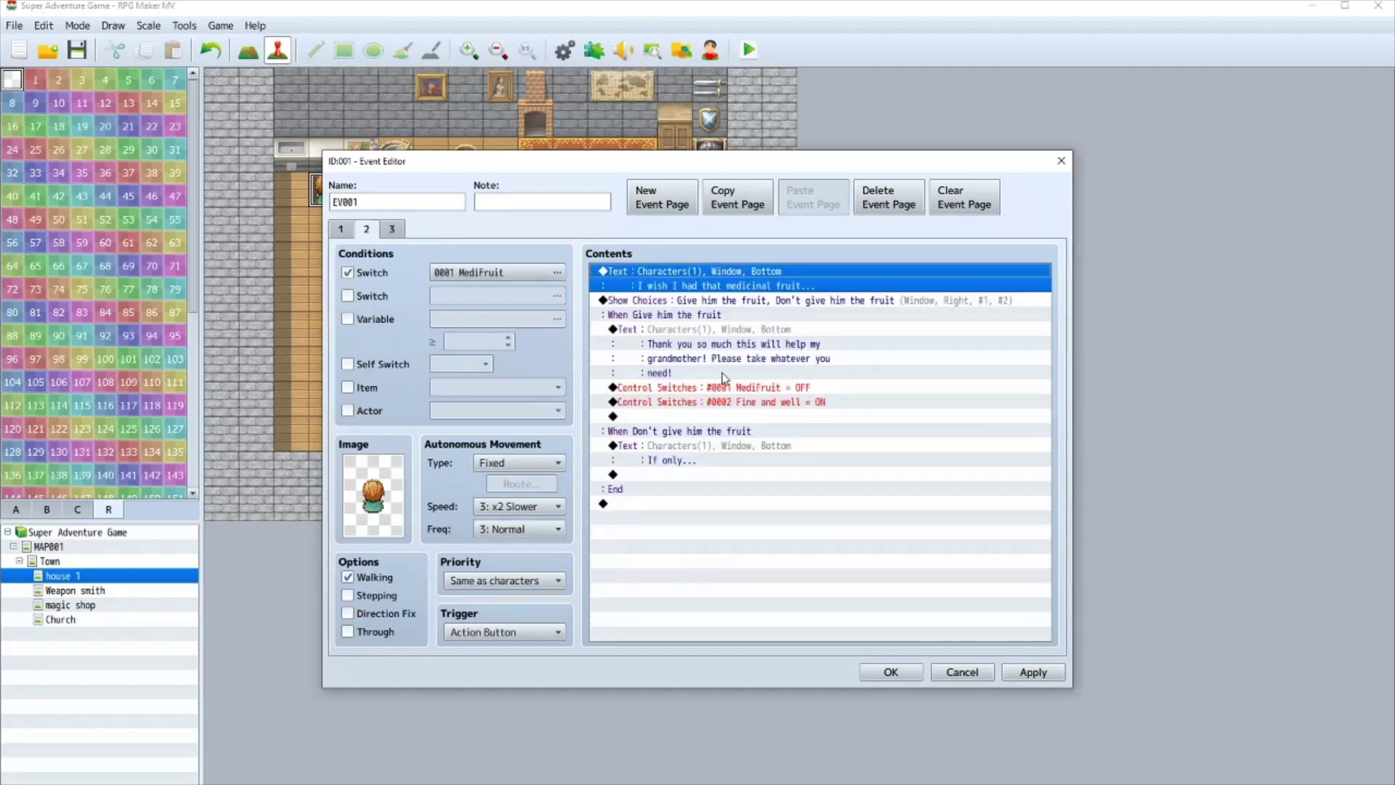
left_click(706, 419)
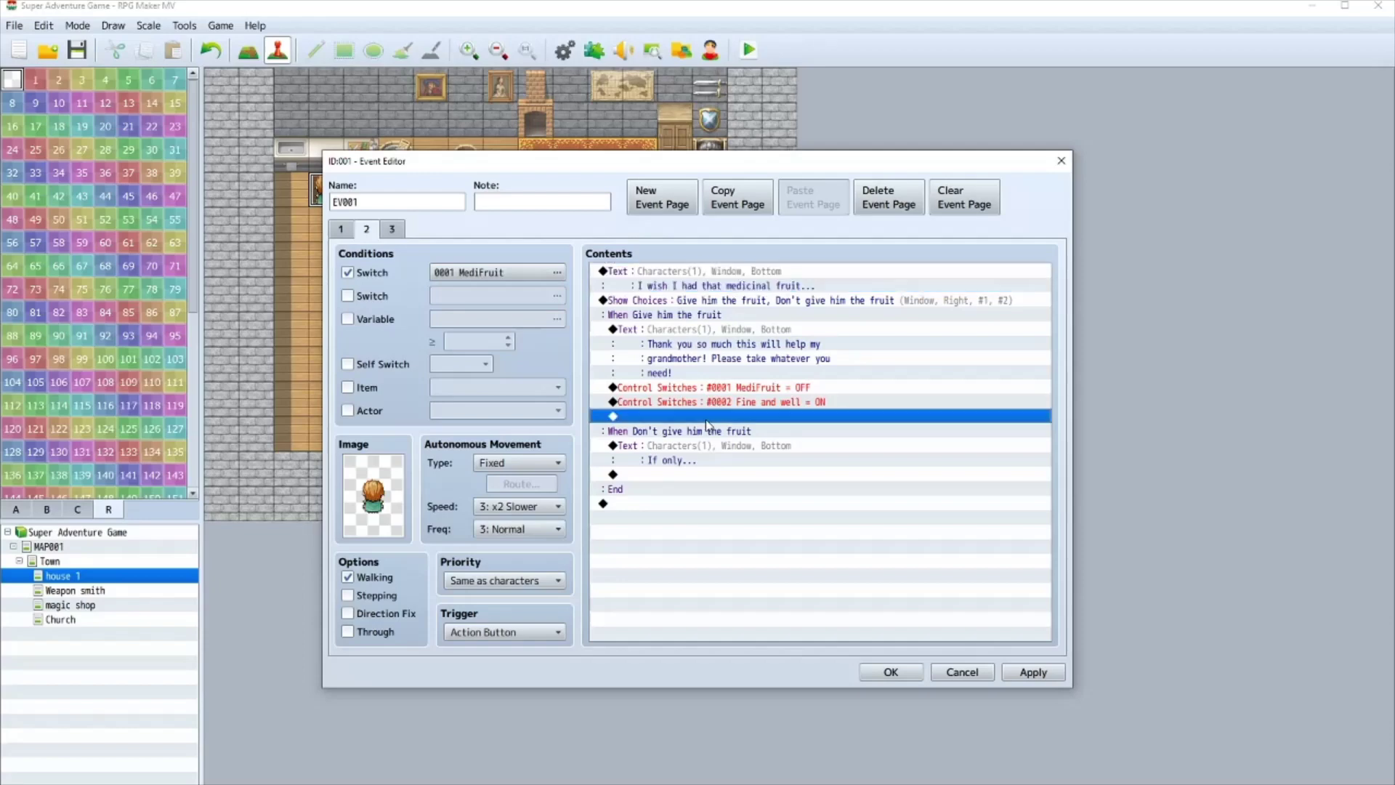
left_click(710, 404)
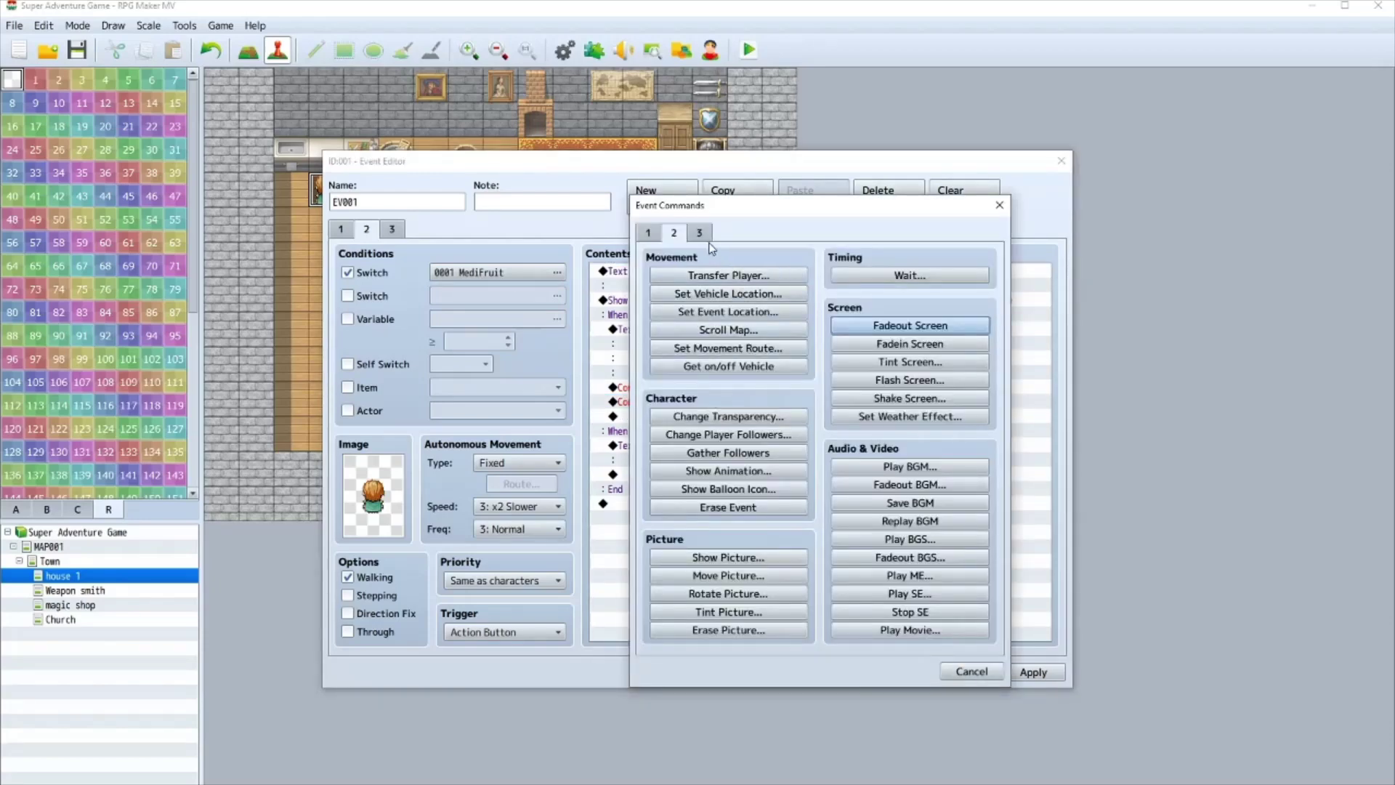
left_click(890, 324)
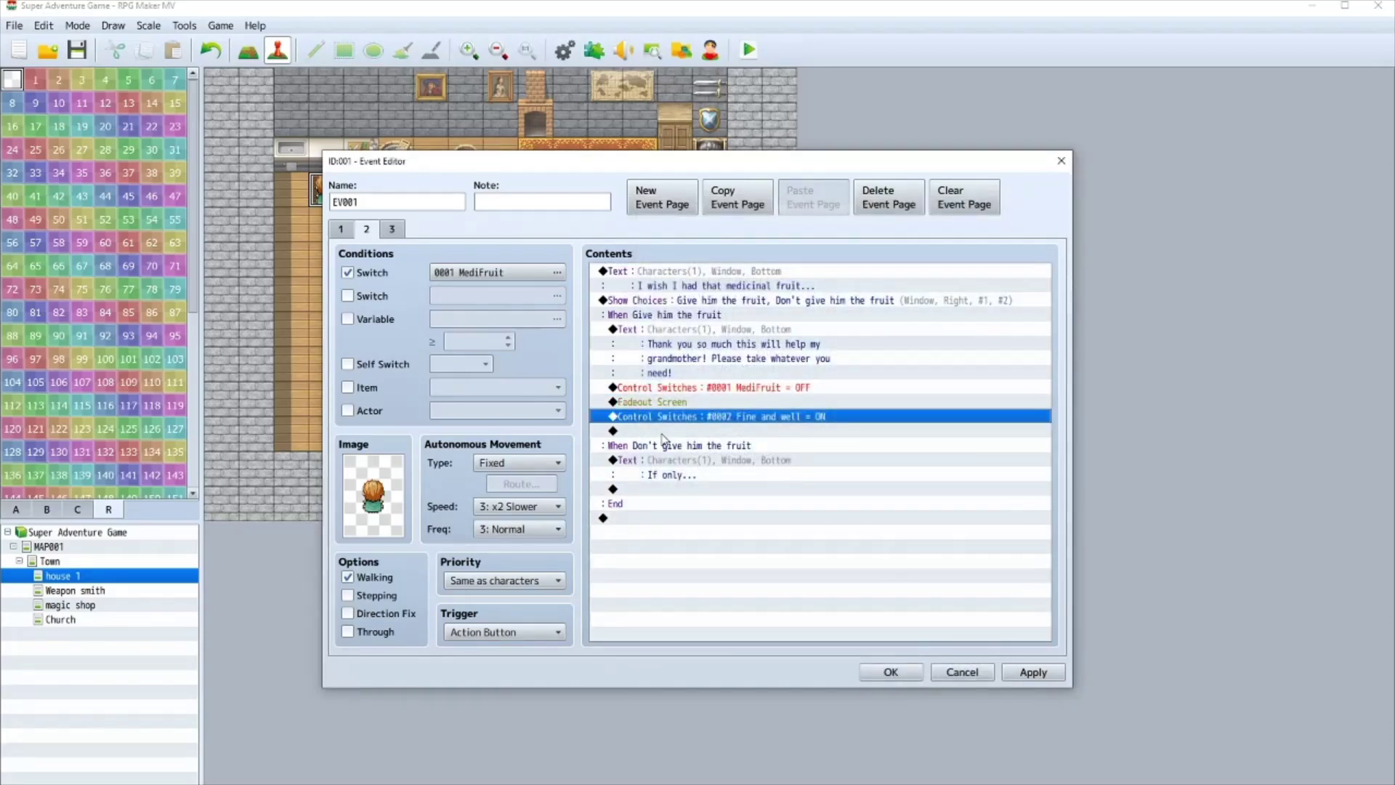
double_click(663, 432)
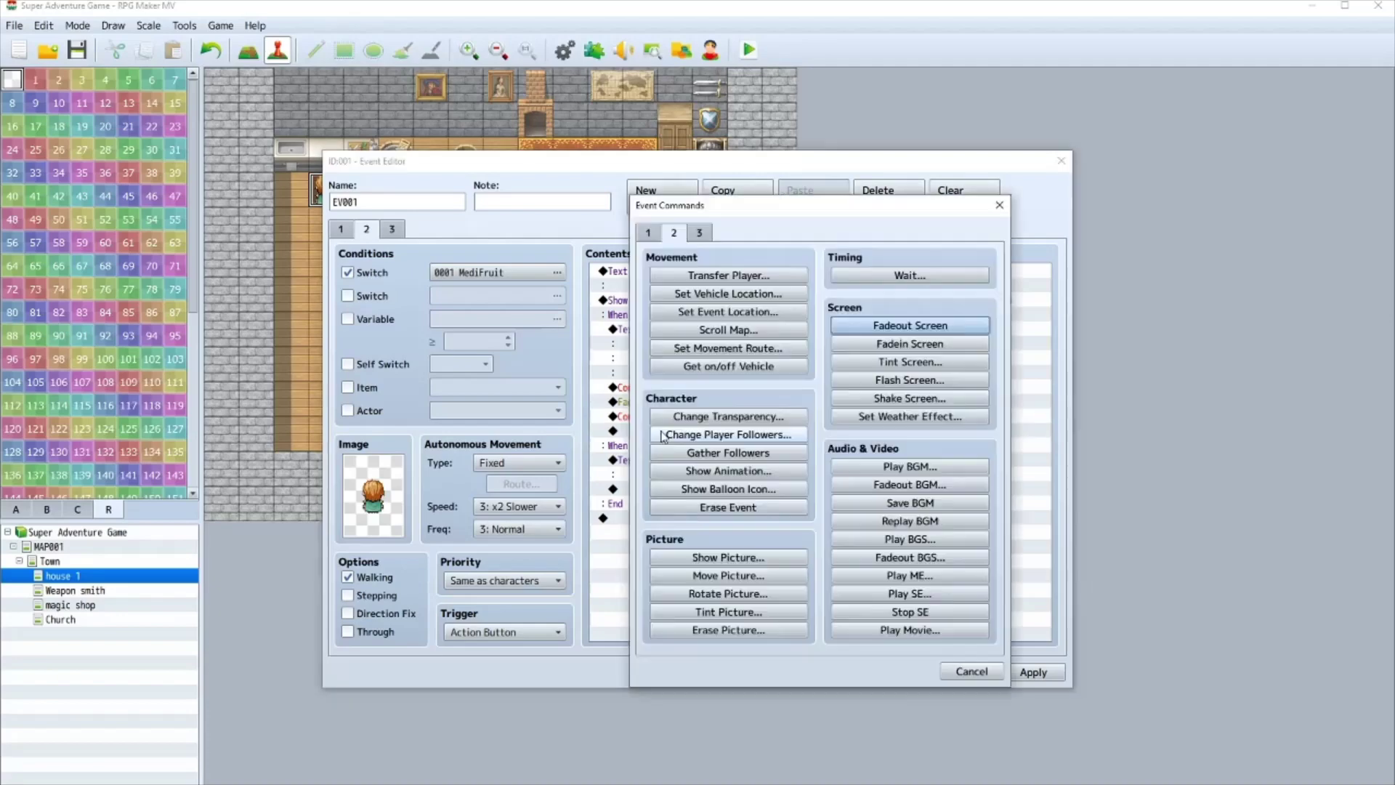
left_click(997, 670)
left_click(390, 228)
double_click(698, 314)
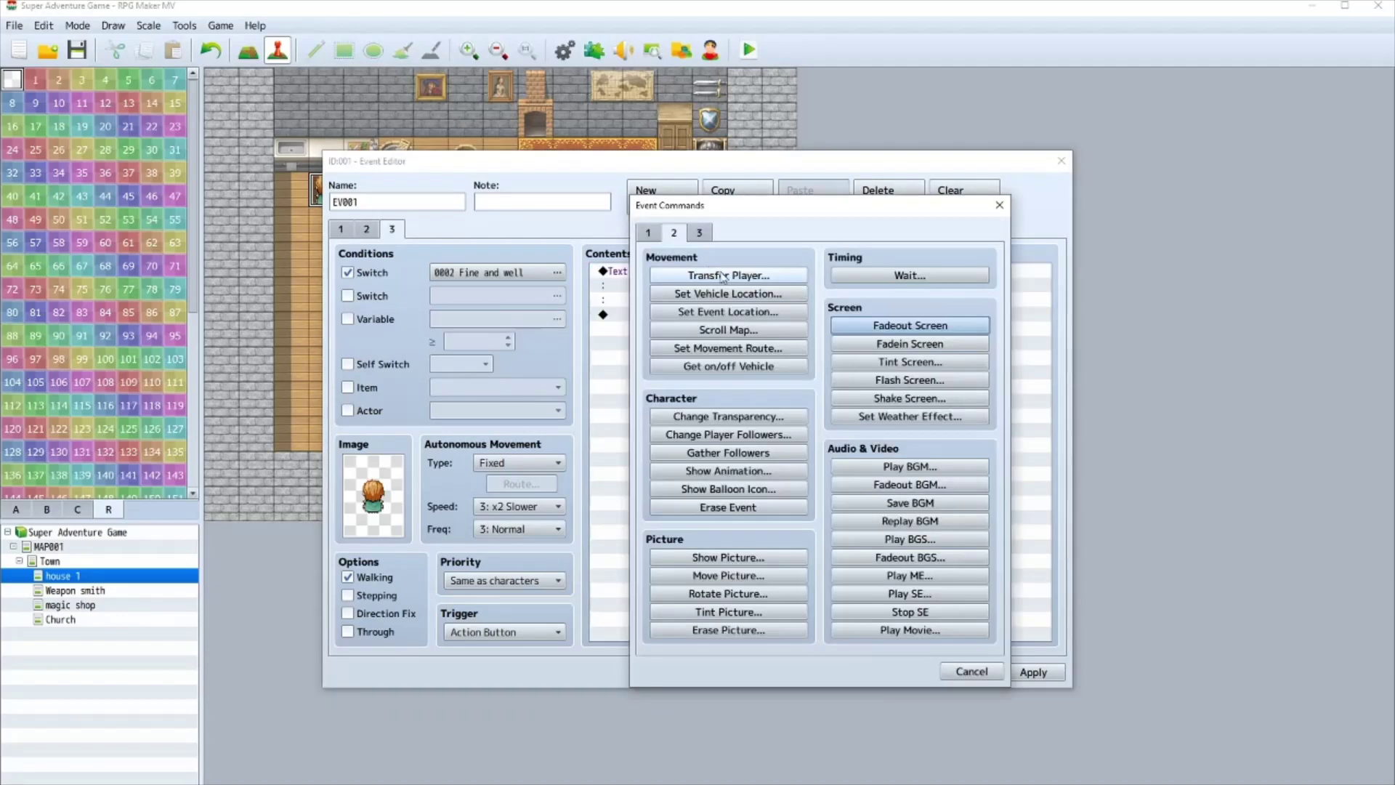
left_click(999, 205)
left_click(367, 229)
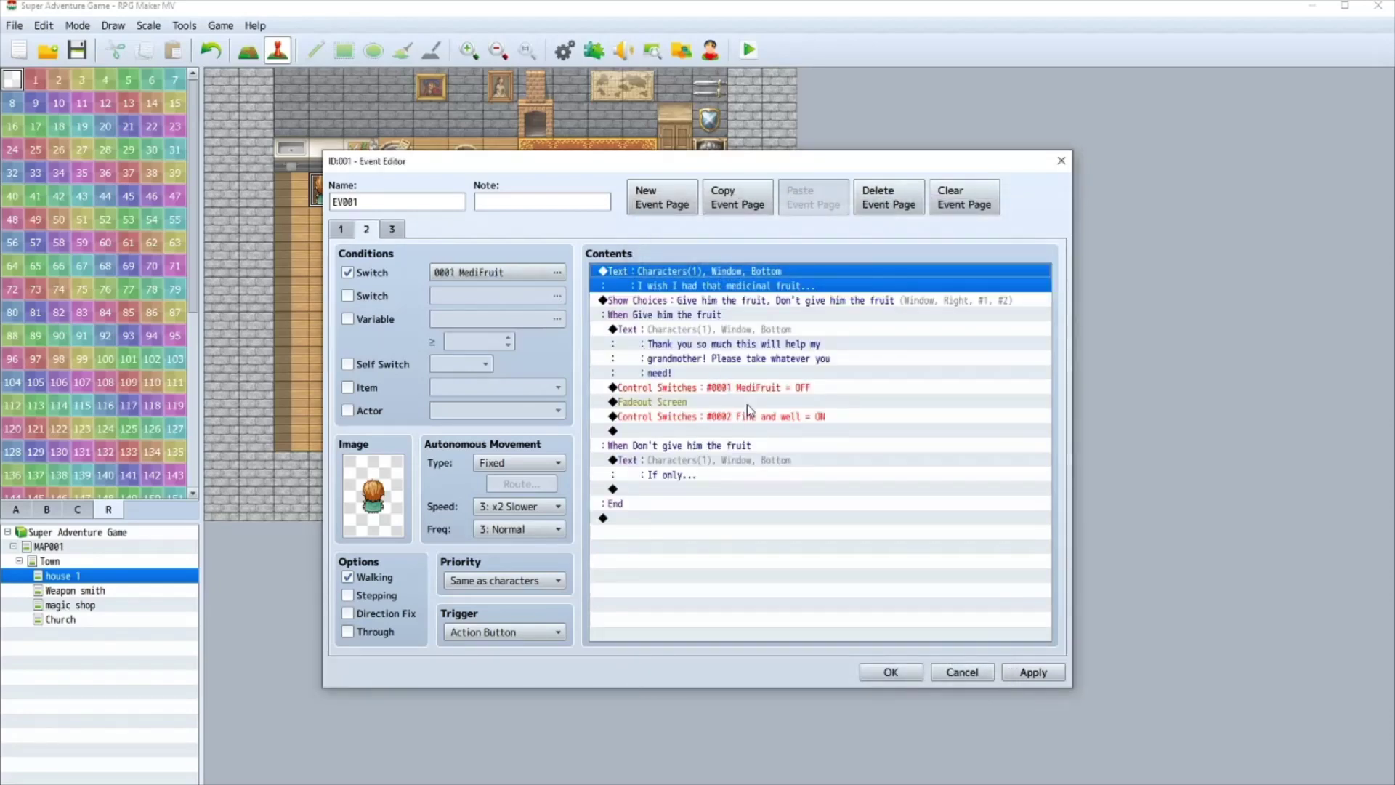
- Add a Fadein Screen command after the Fine and well switch command on page 2 and save the event
double_click(695, 432)
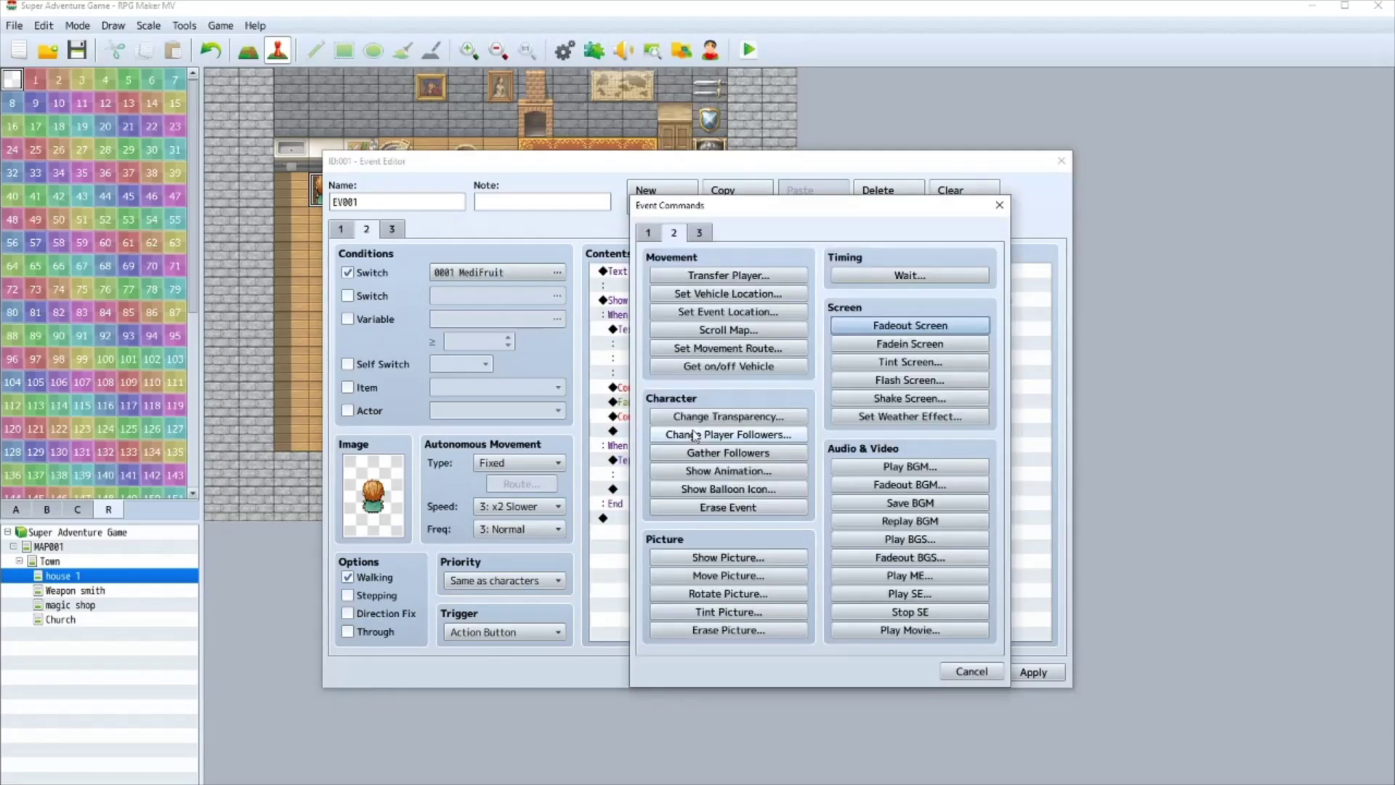
left_click(943, 346)
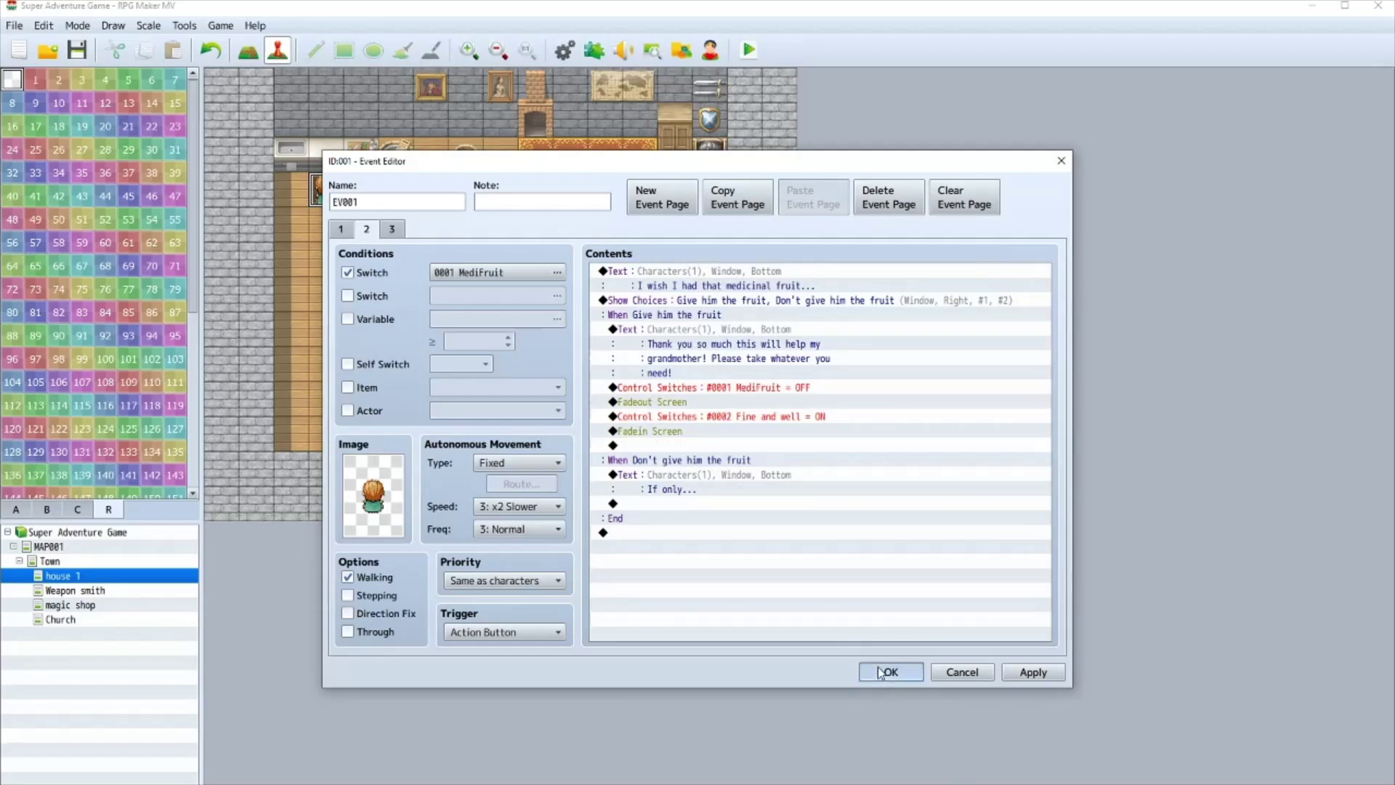
left_click(890, 672)
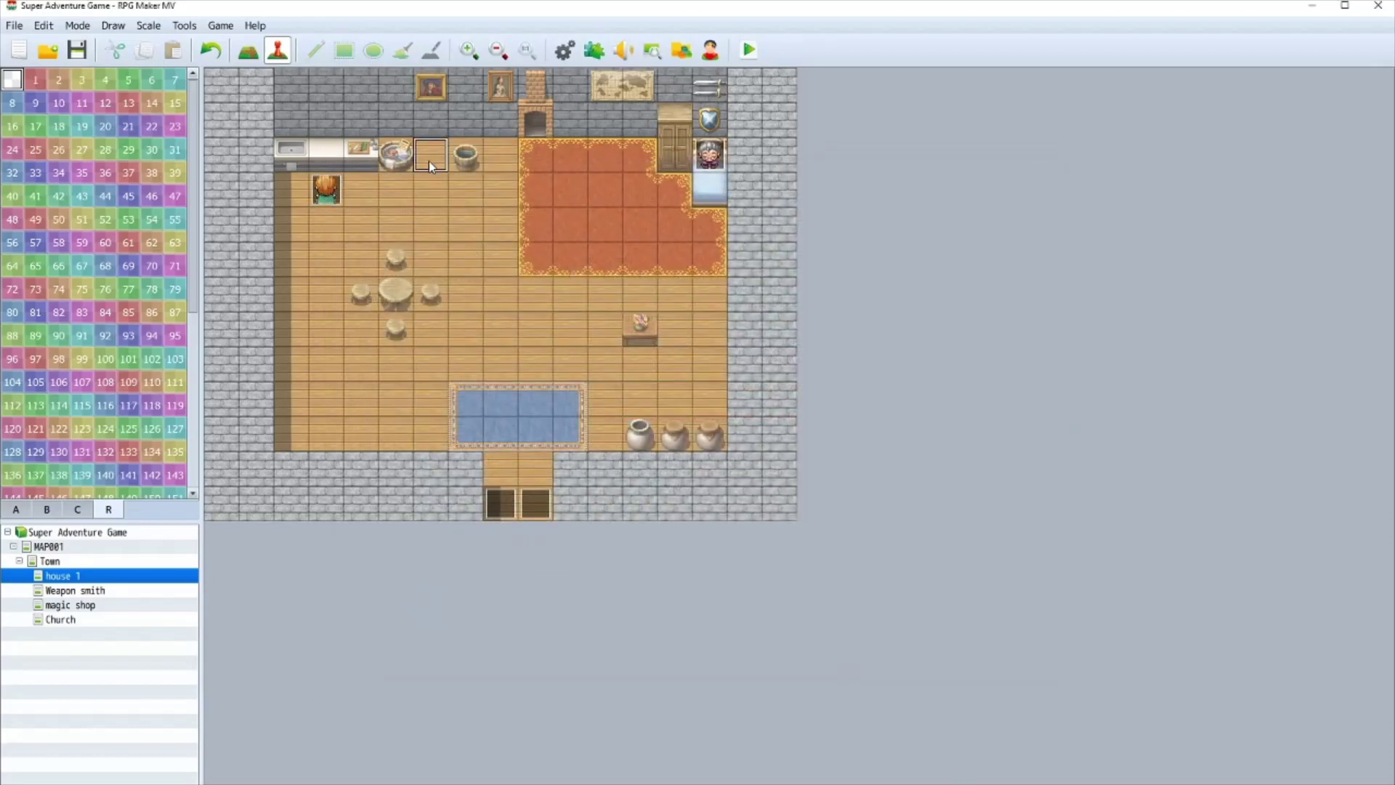
- Create a new event between the two pots by the kitchen counter, using the grey-haired old woman's sprite from People1
double_click(429, 162)
double_click(369, 507)
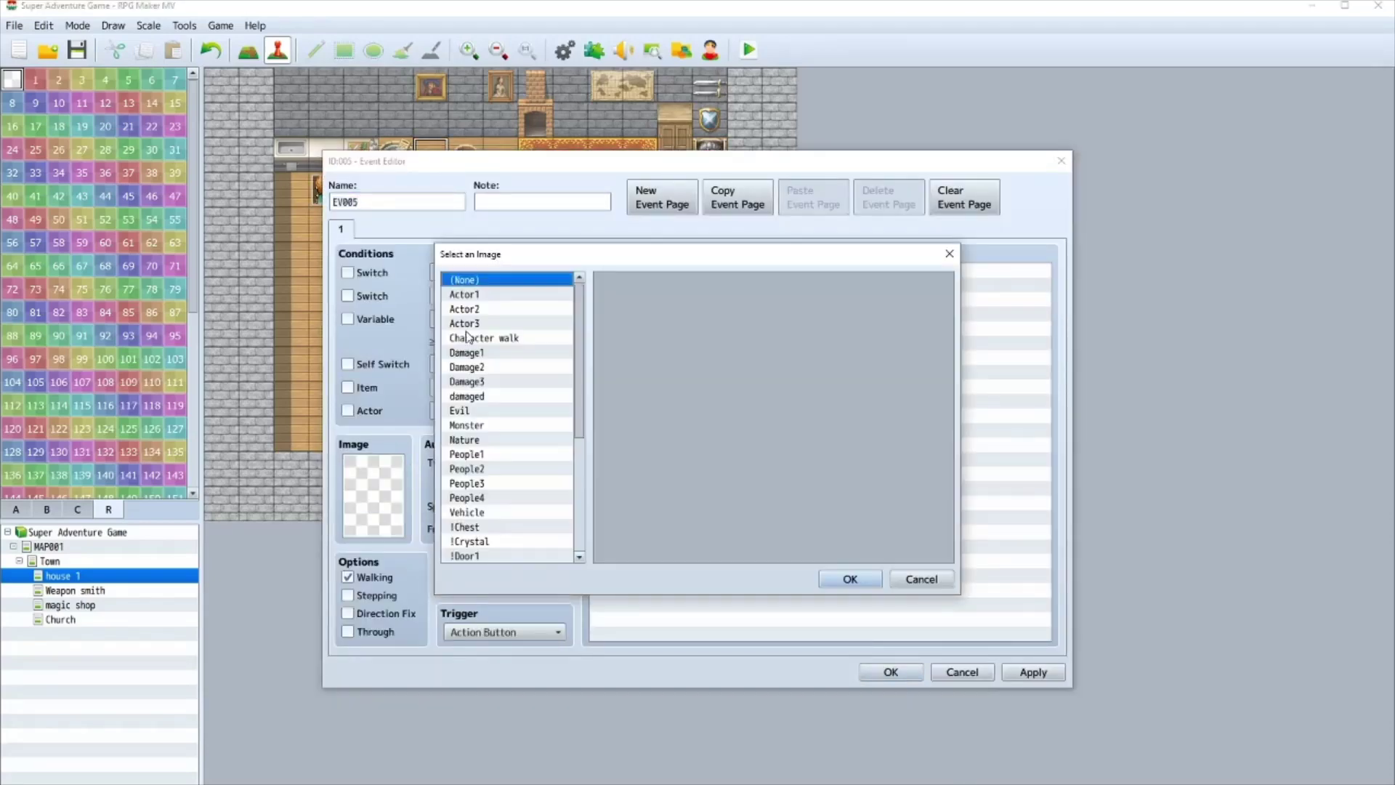
left_click_drag(465, 329, 511, 404)
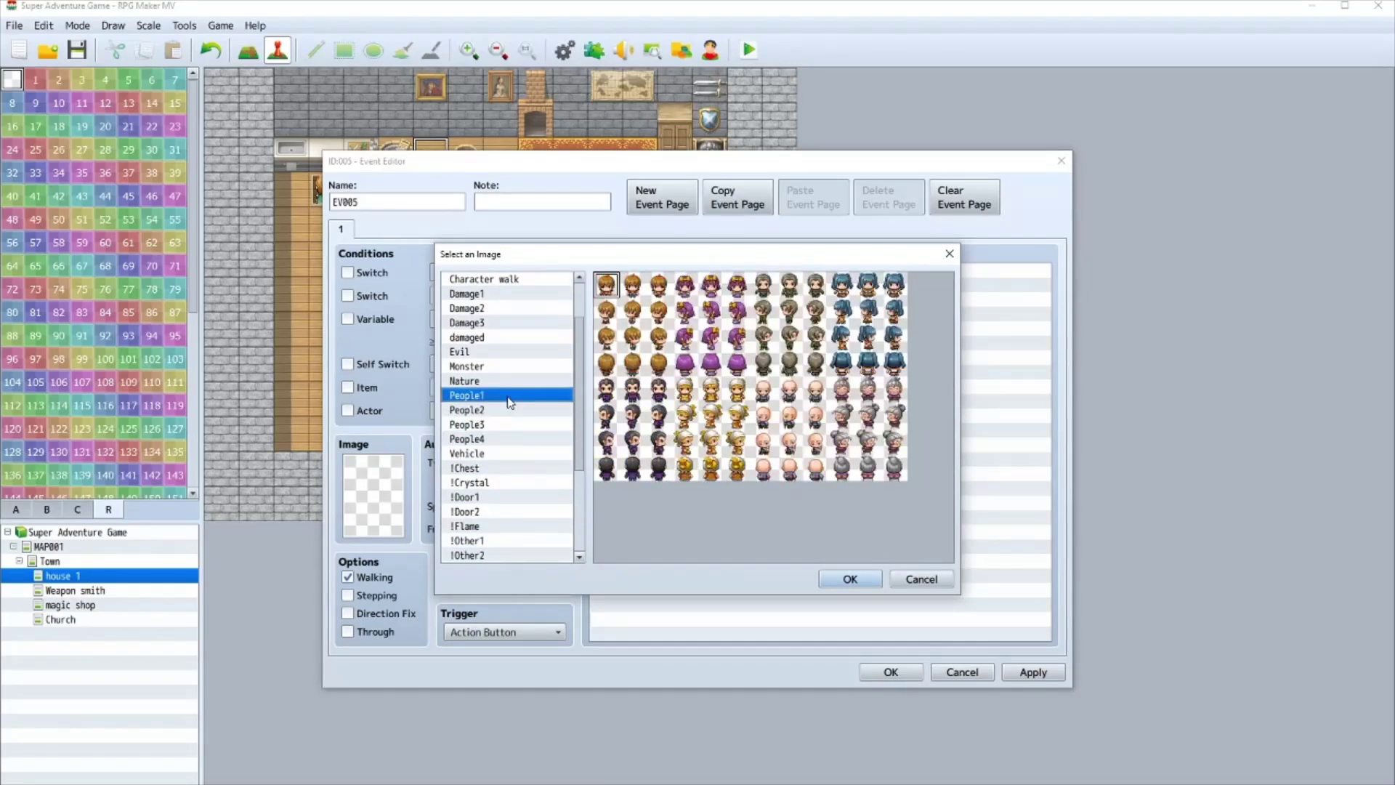
double_click(872, 392)
- Add the message "Ooh I feel young and again!" to the new event with the old woman's People1 face
double_click(639, 269)
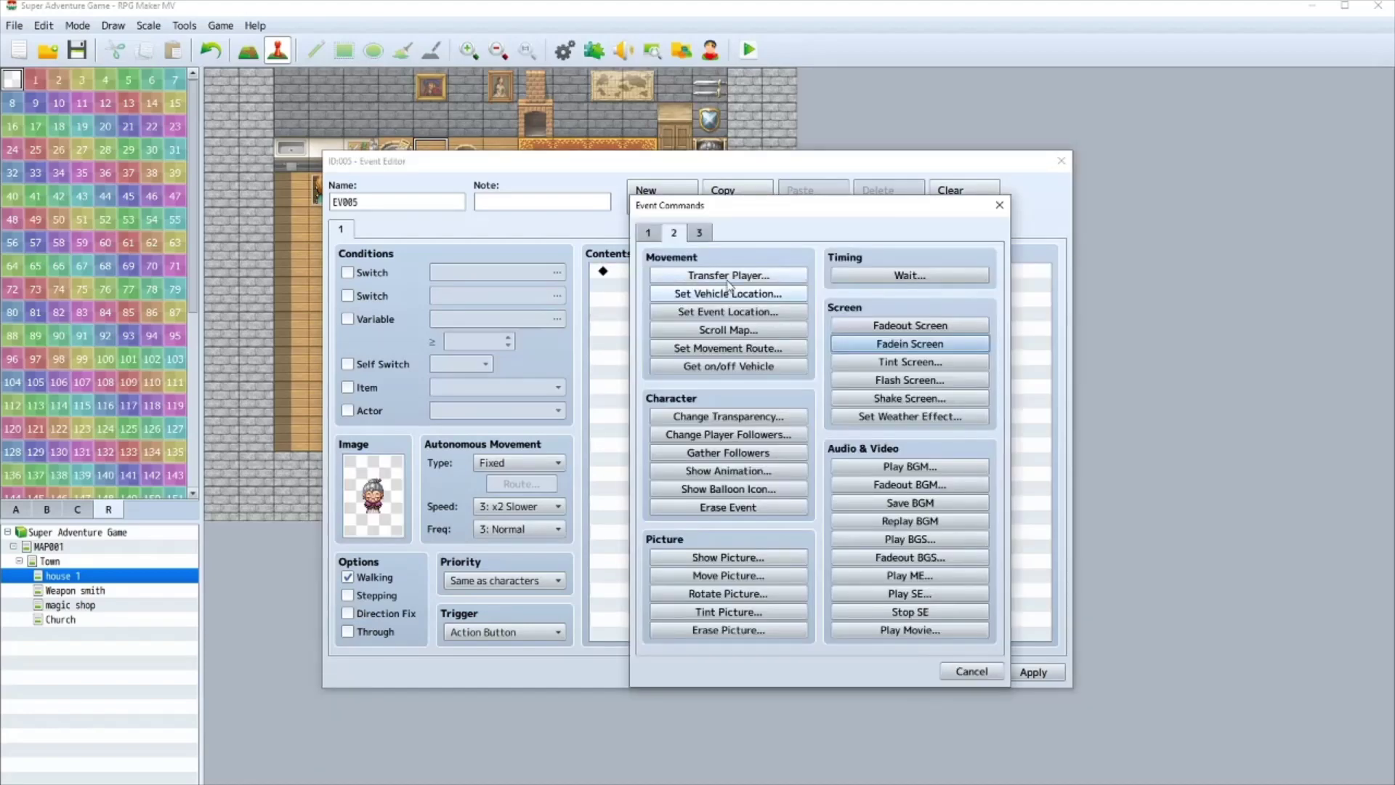
left_click(703, 279)
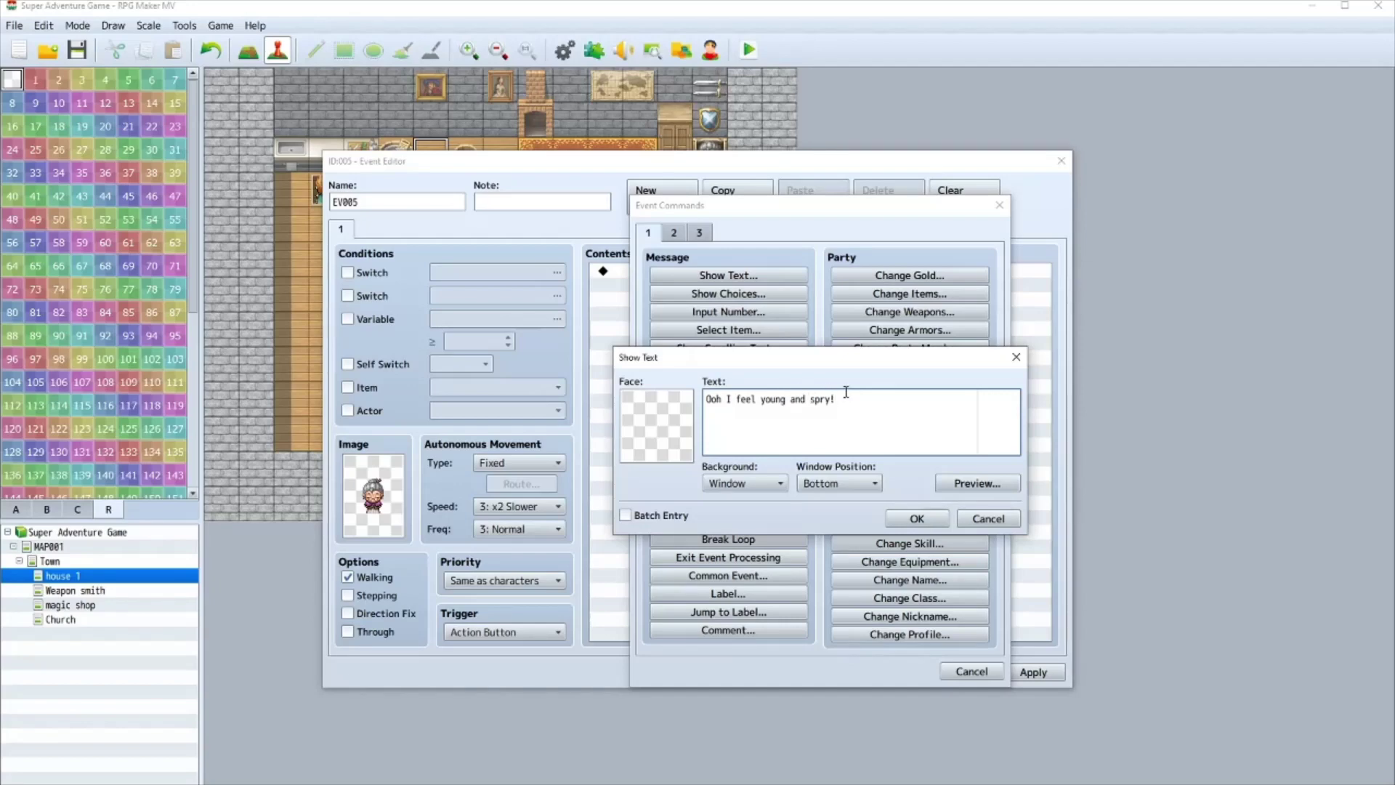
double_click(658, 450)
left_click(603, 359)
left_click(618, 402)
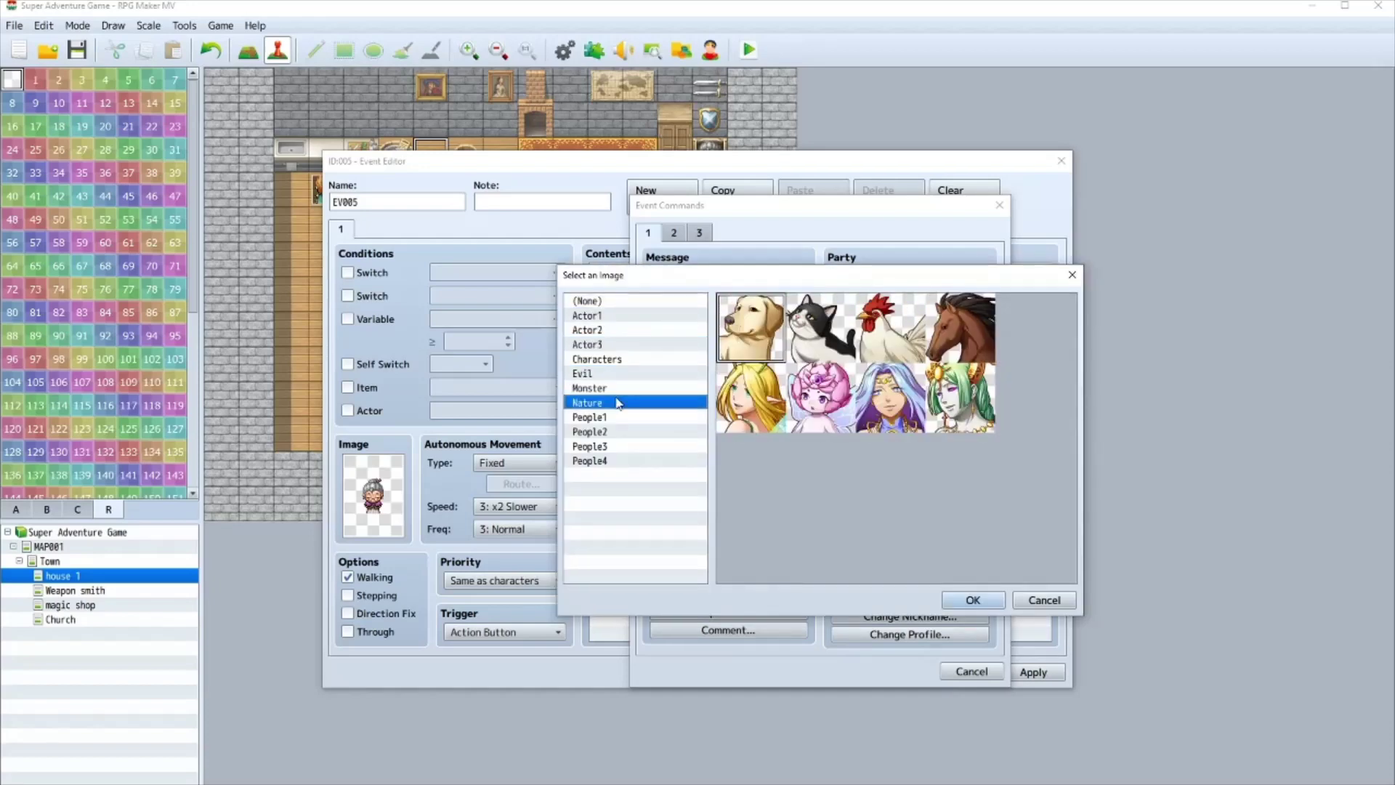
left_click(621, 417)
double_click(945, 393)
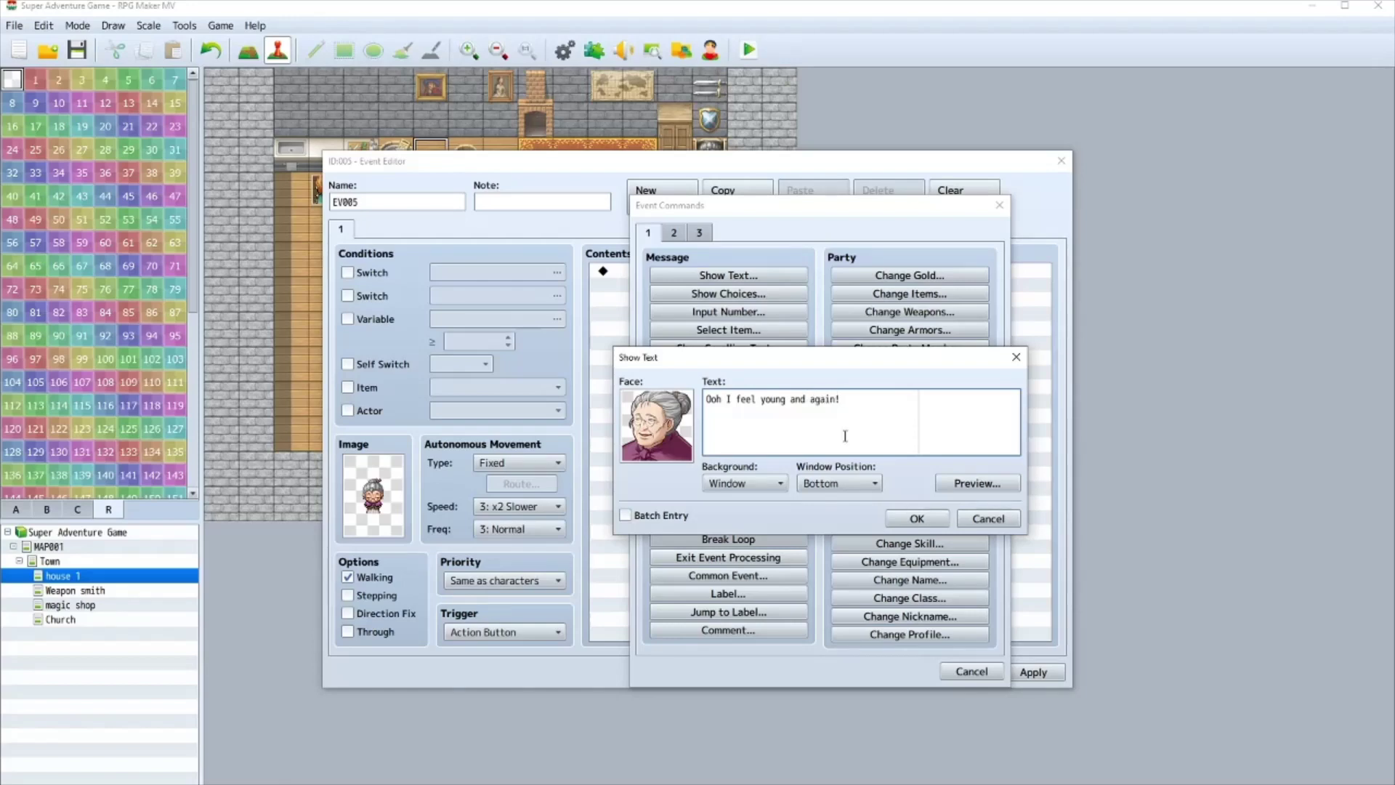
left_click(917, 519)
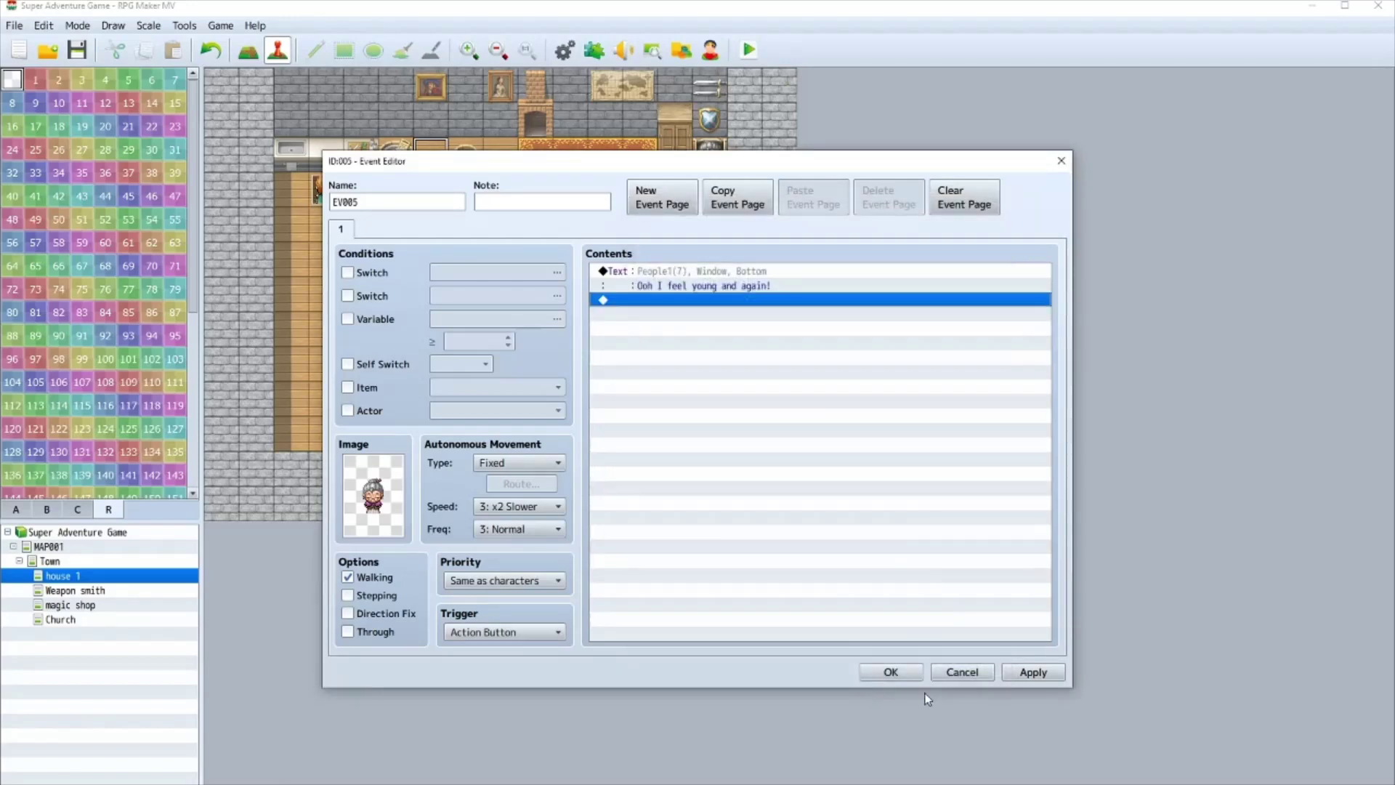
- Make the new grandmother event conditional on switch 0002 Fine and well and save the event
left_click(366, 272)
left_click(510, 275)
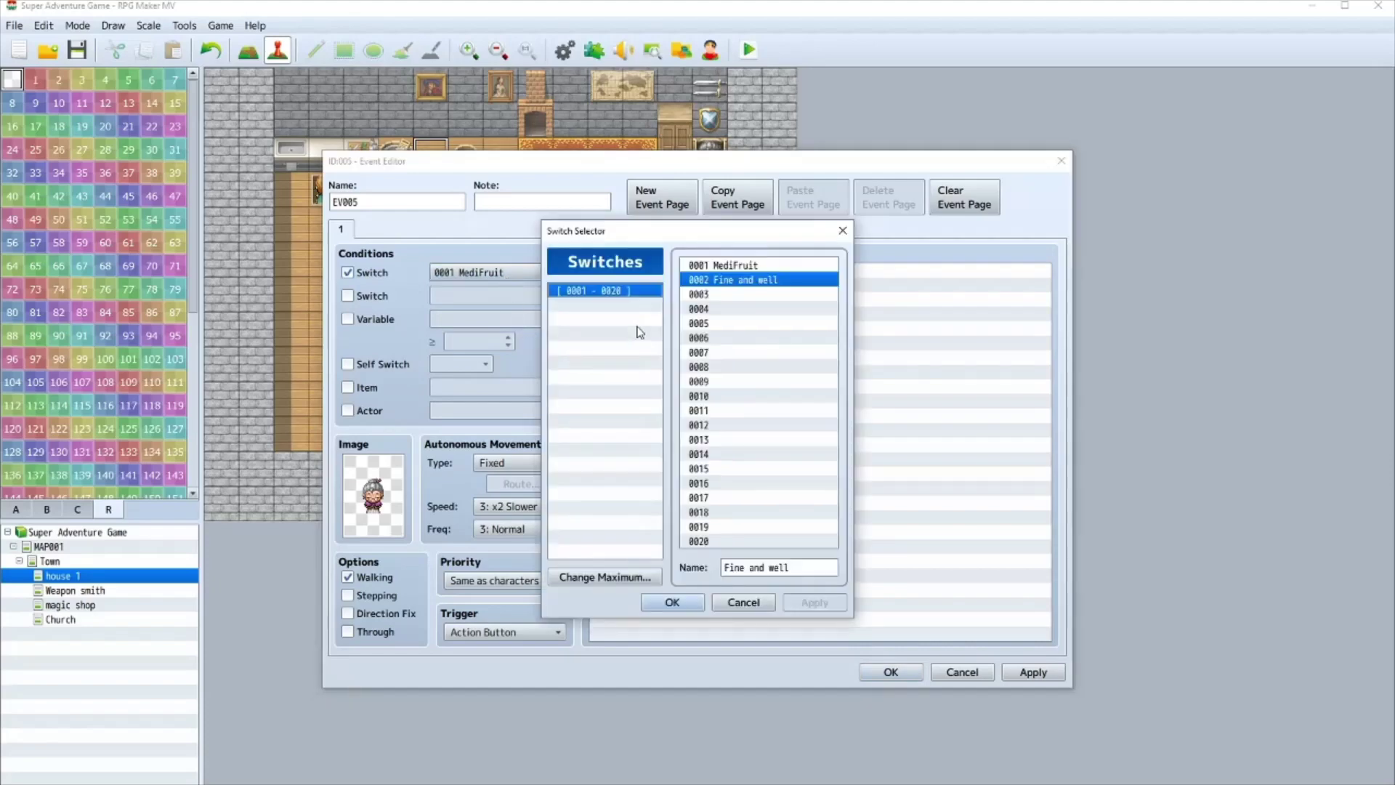
left_click(663, 603)
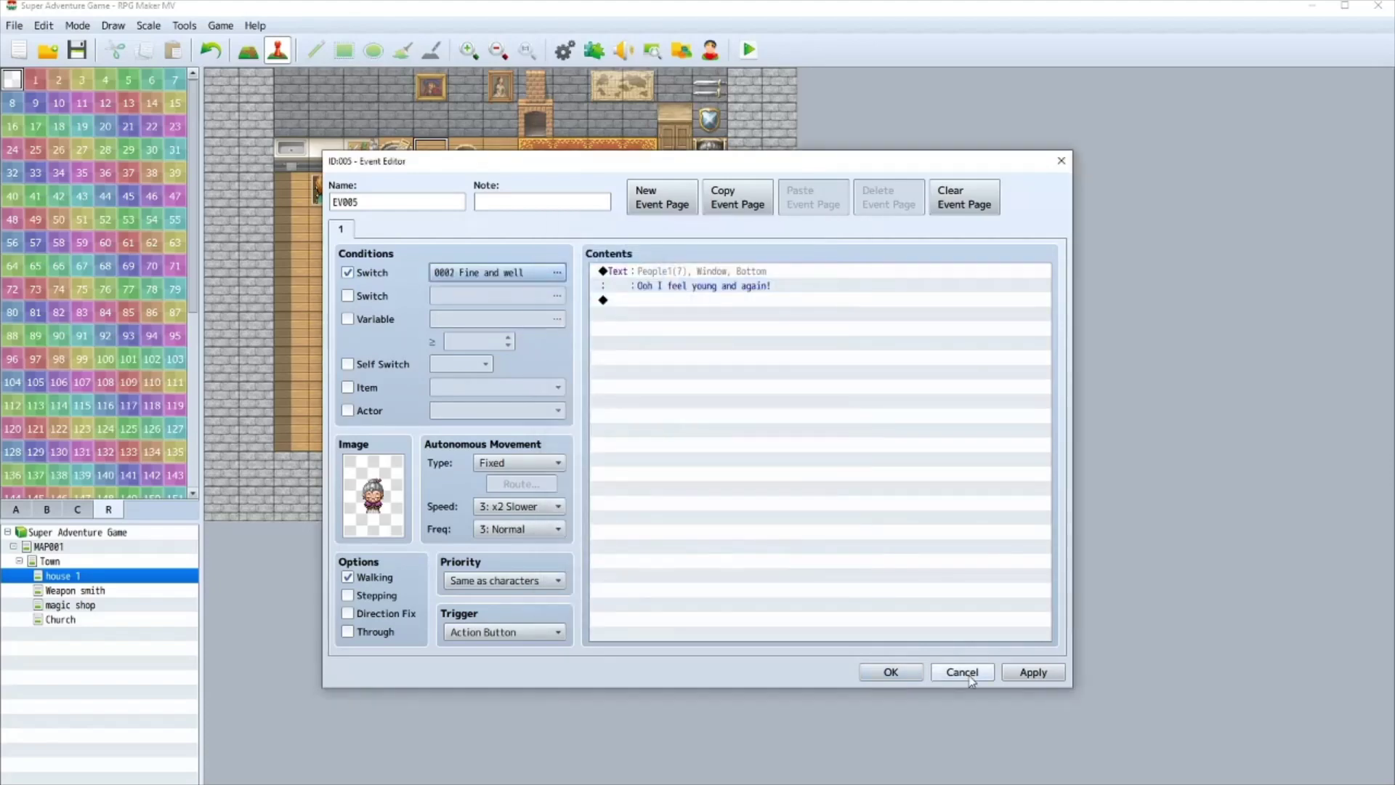
left_click(874, 673)
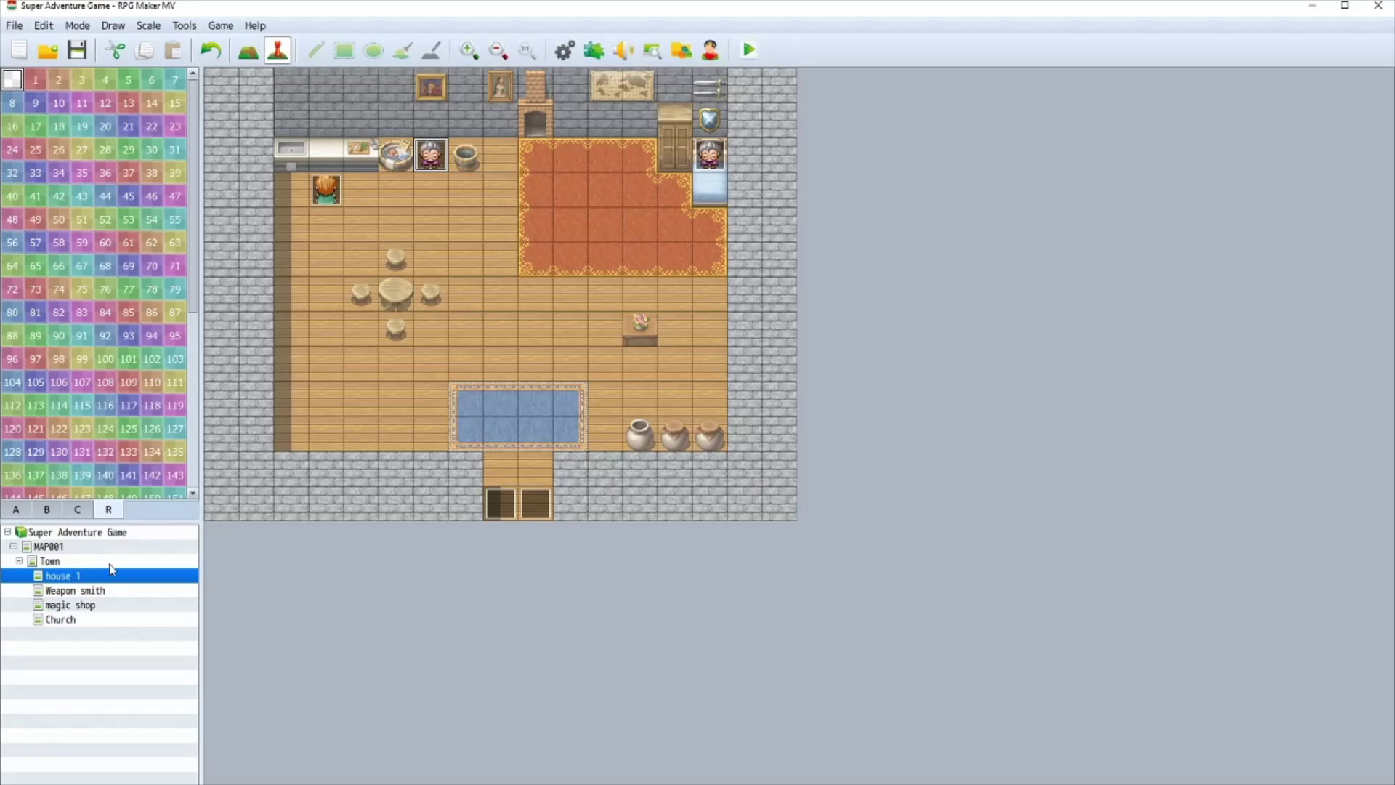
- Place one grey stone bridge tile from tileset B across the river near the middle of MAP001
left_click(83, 560)
left_click(82, 547)
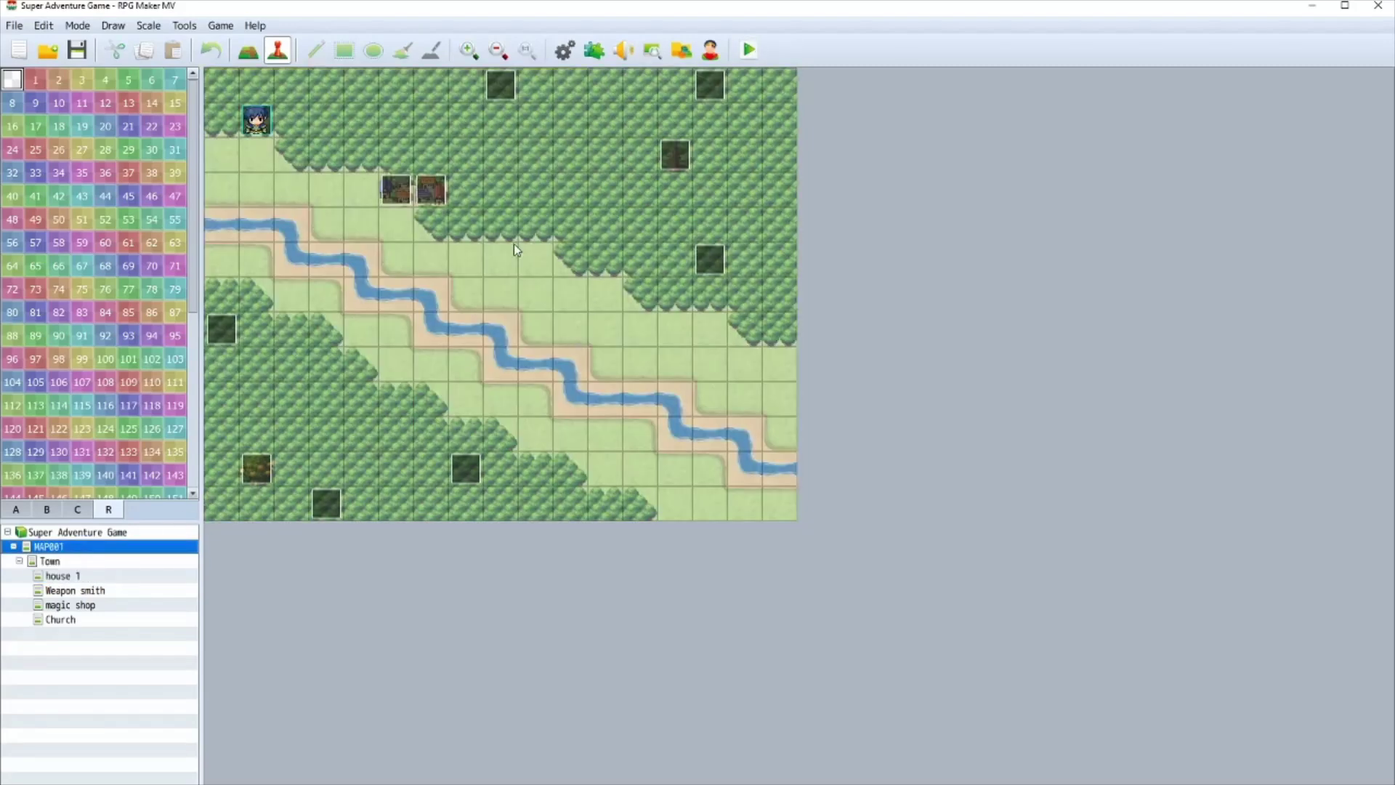
left_click(241, 55)
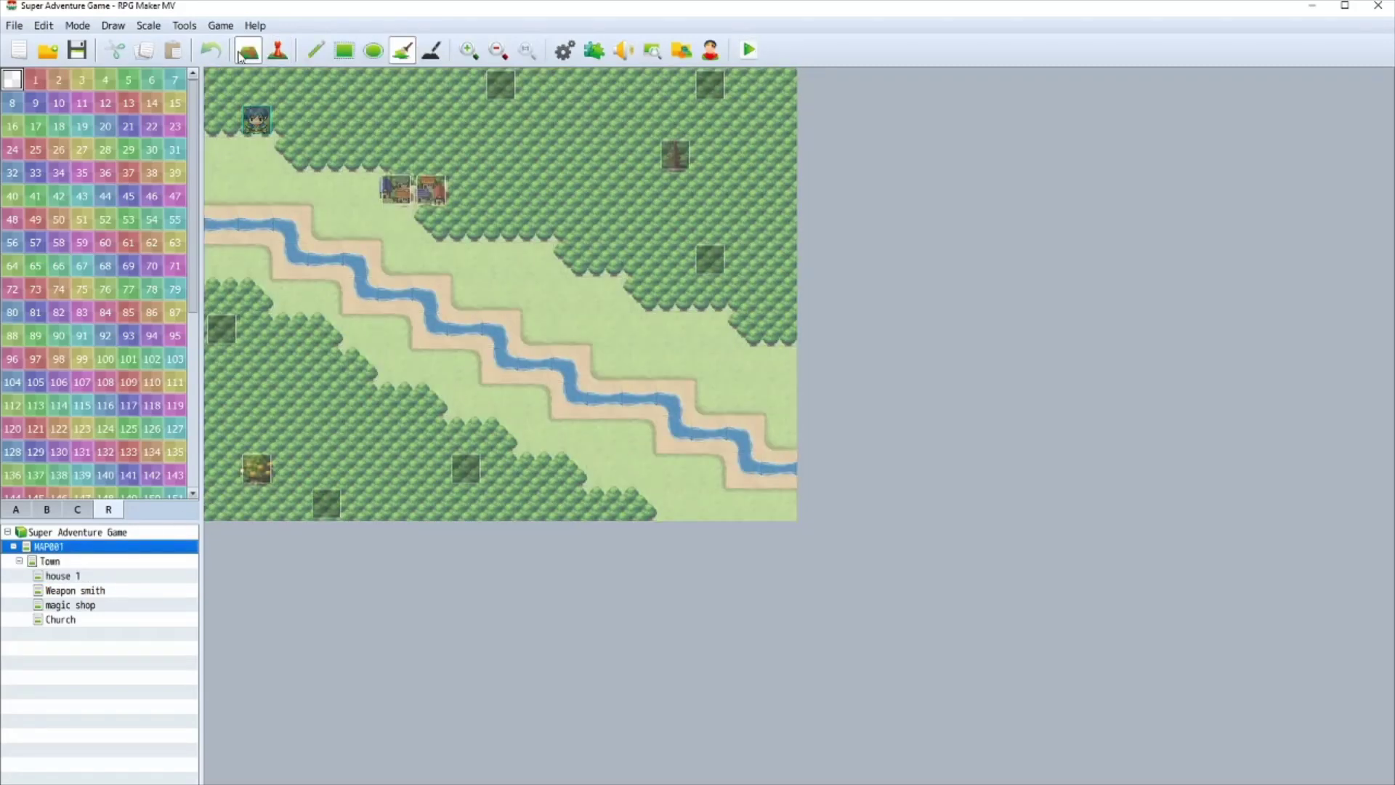
left_click(29, 507)
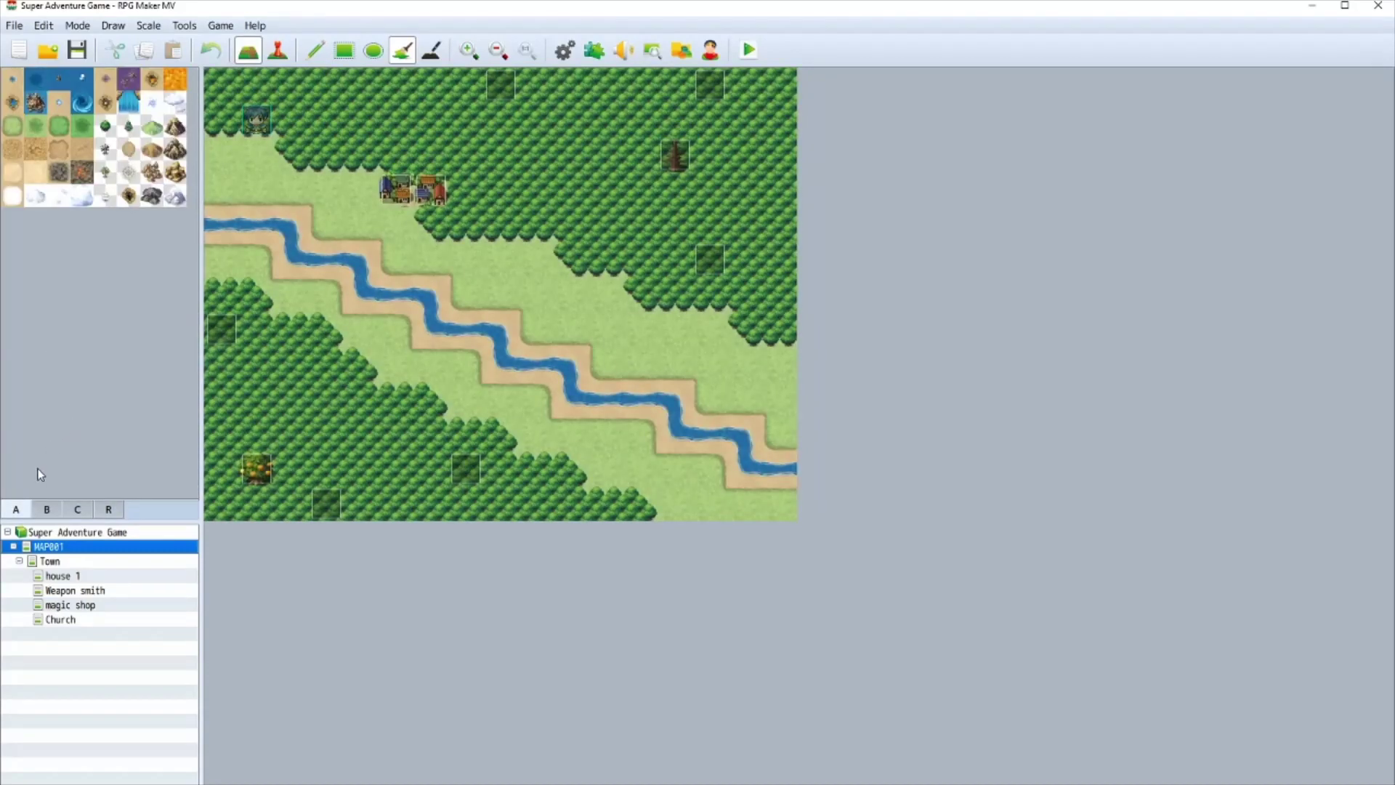
left_click(45, 509)
scroll(72, 370, "up", 3)
scroll(95, 179, "up", 1)
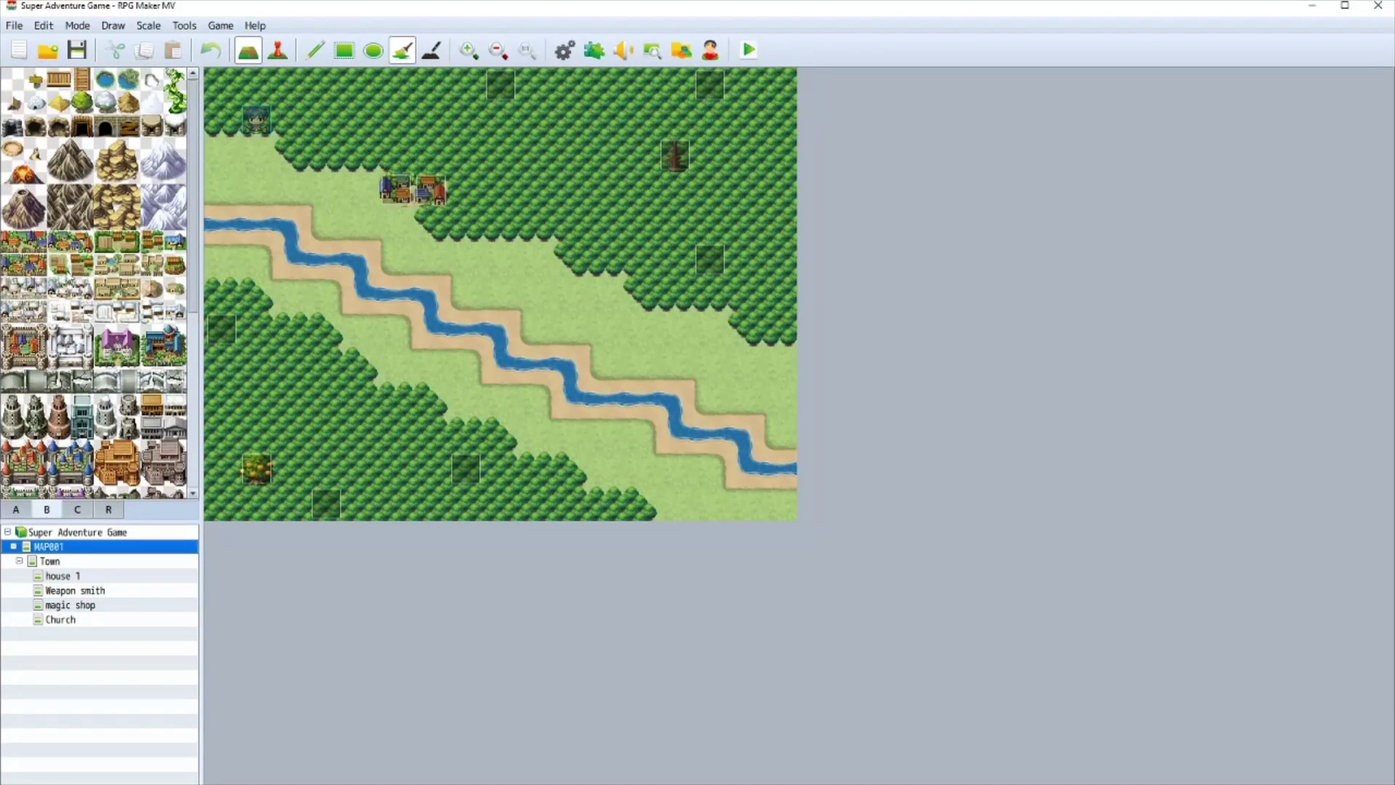
left_click(538, 360)
left_click(210, 53)
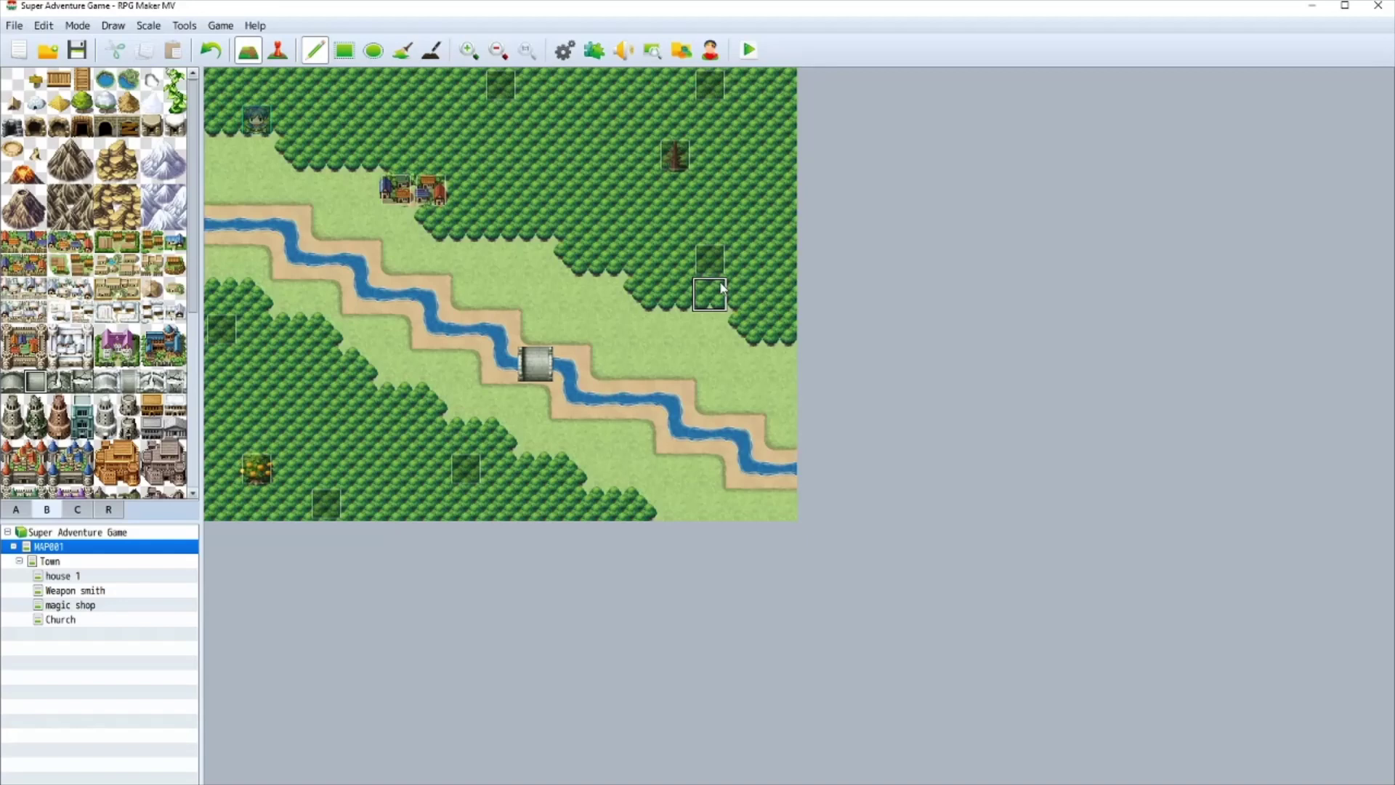
- Save the changes, playtest the game in a maximized window, and start a new game
left_click(748, 50)
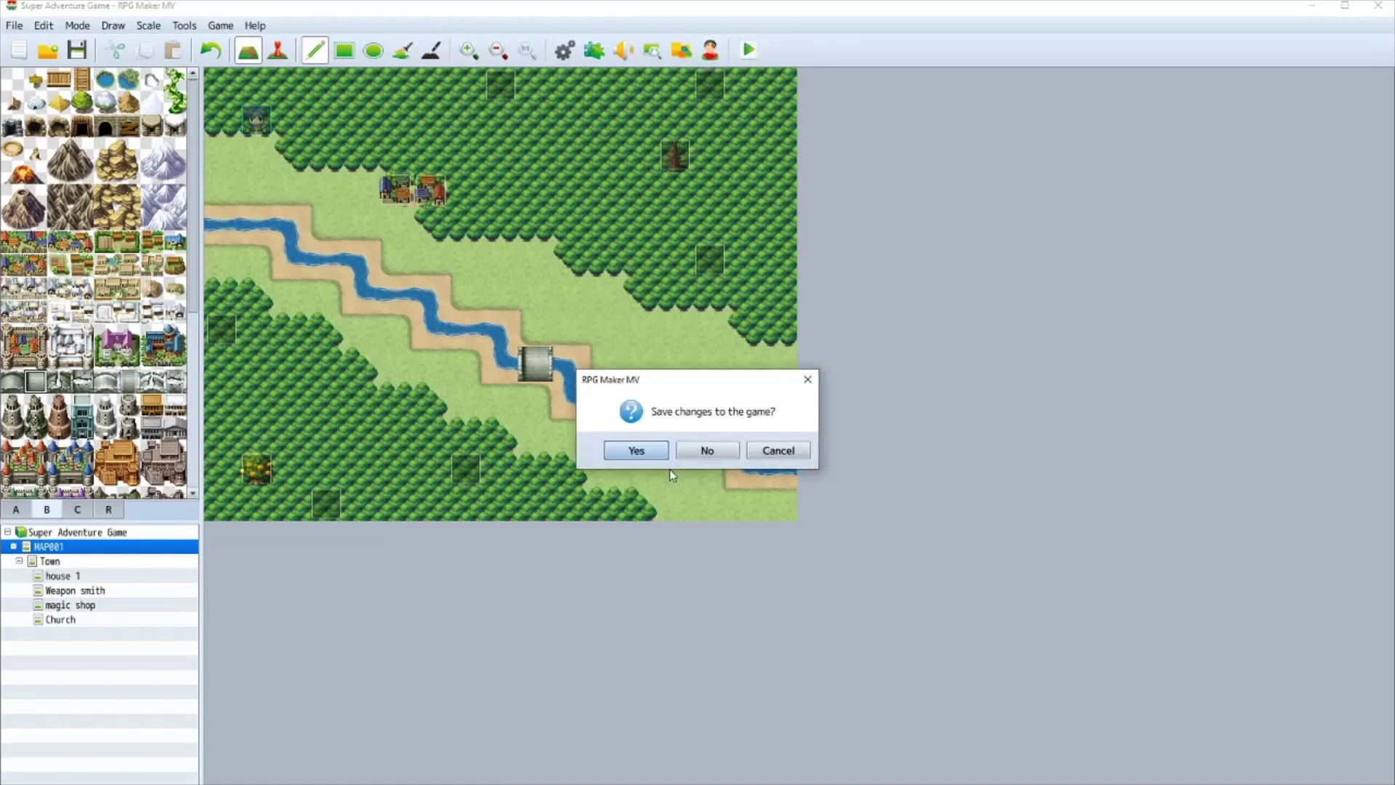
left_click(639, 451)
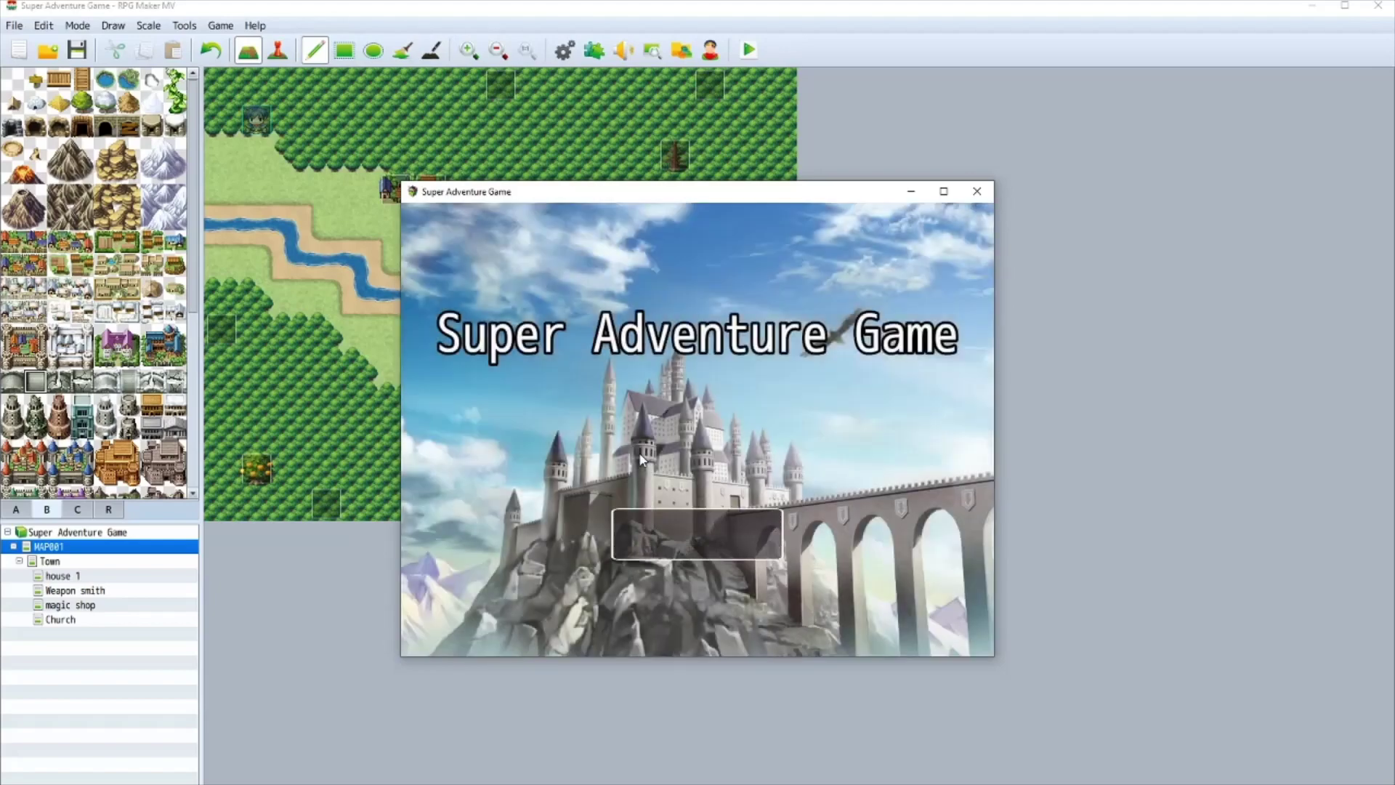
left_click(944, 191)
key("Return")
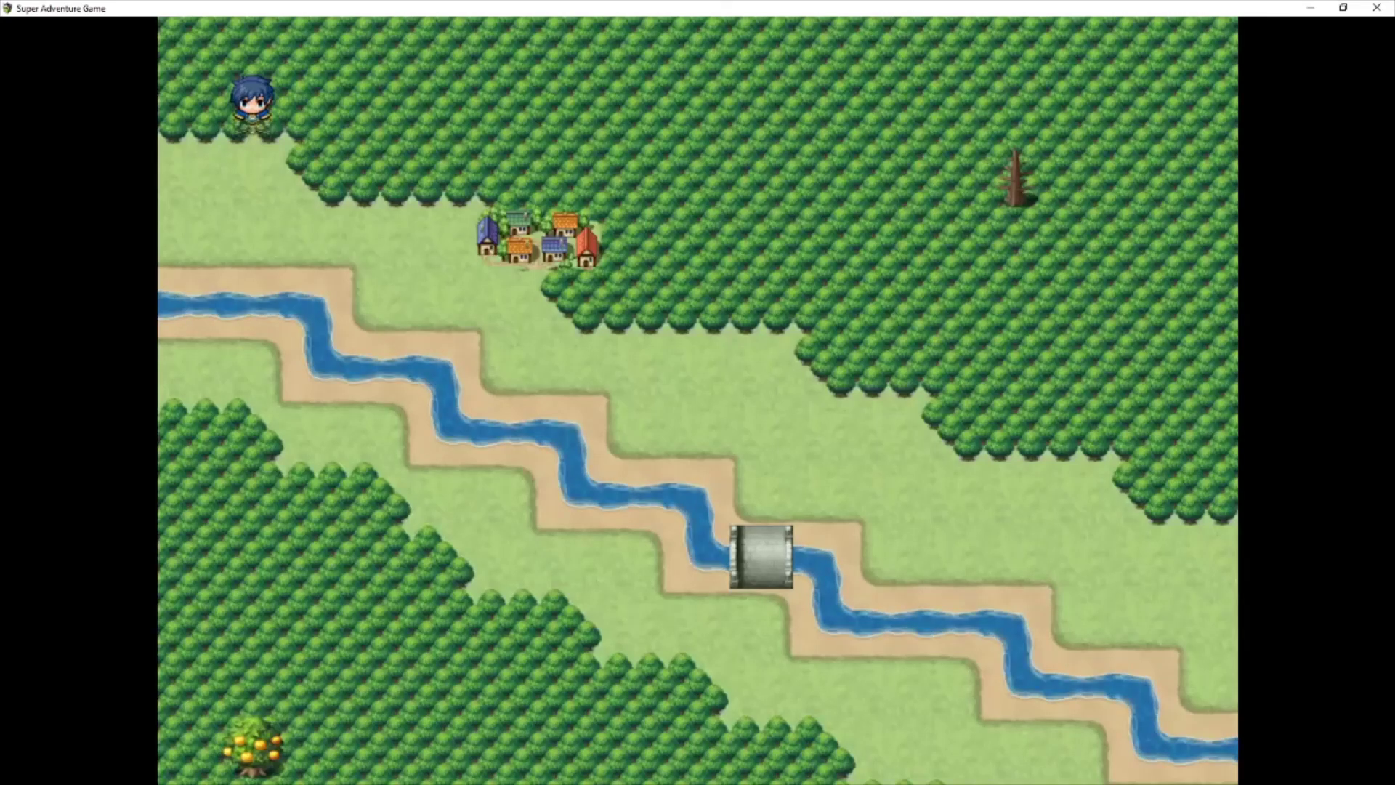
- Walk the hero from the starting point into Towneria and enter the house with the orange-red roof
key("Down")
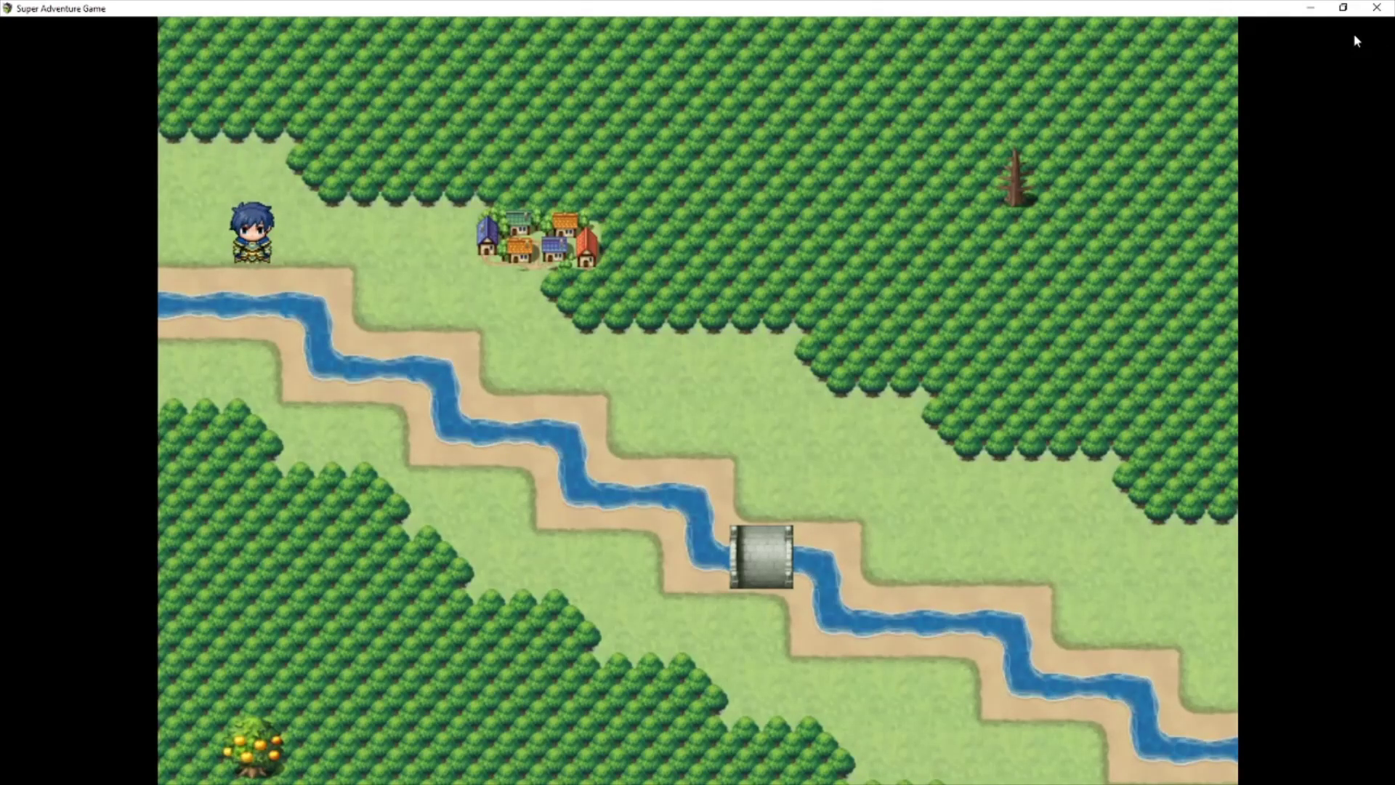
key("Right")
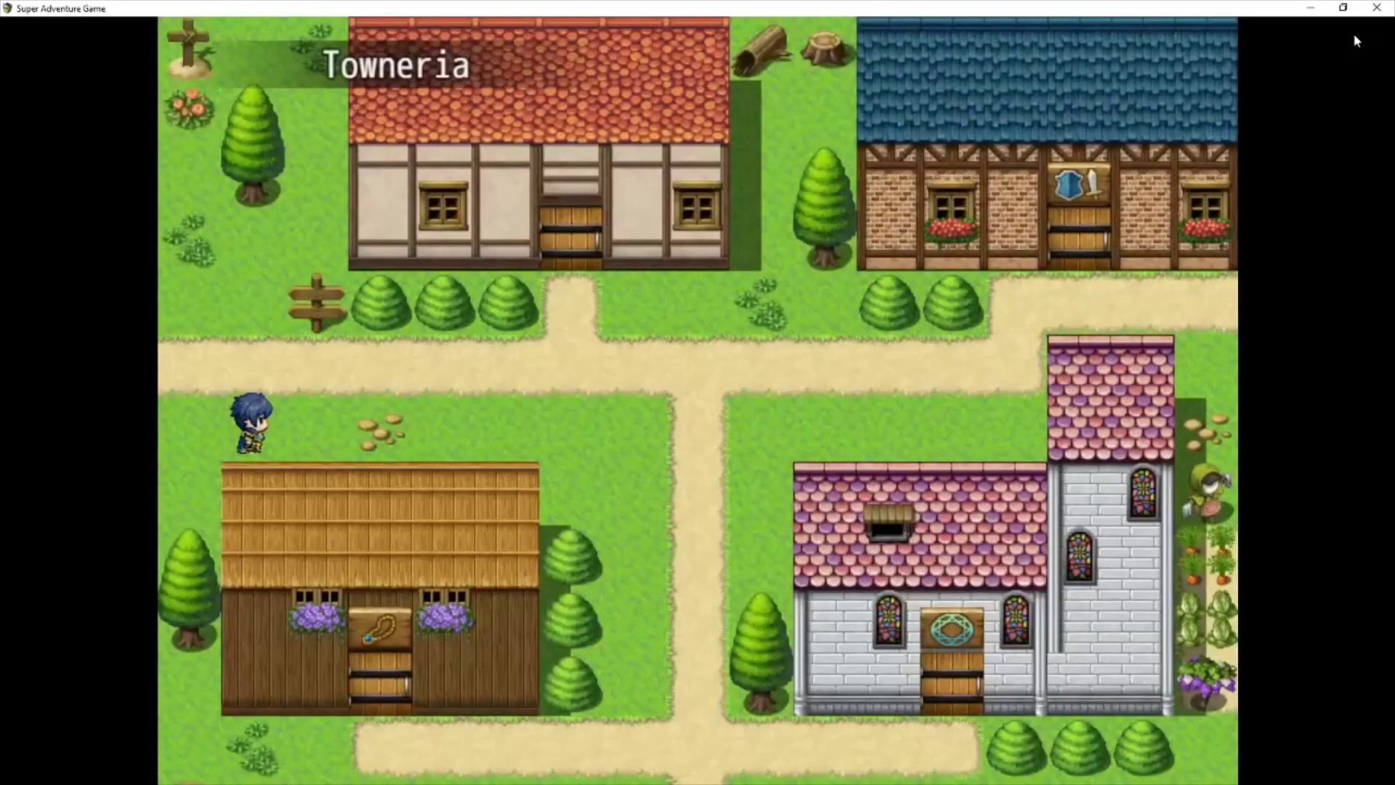
key("Right")
key("Right")
key("Up")
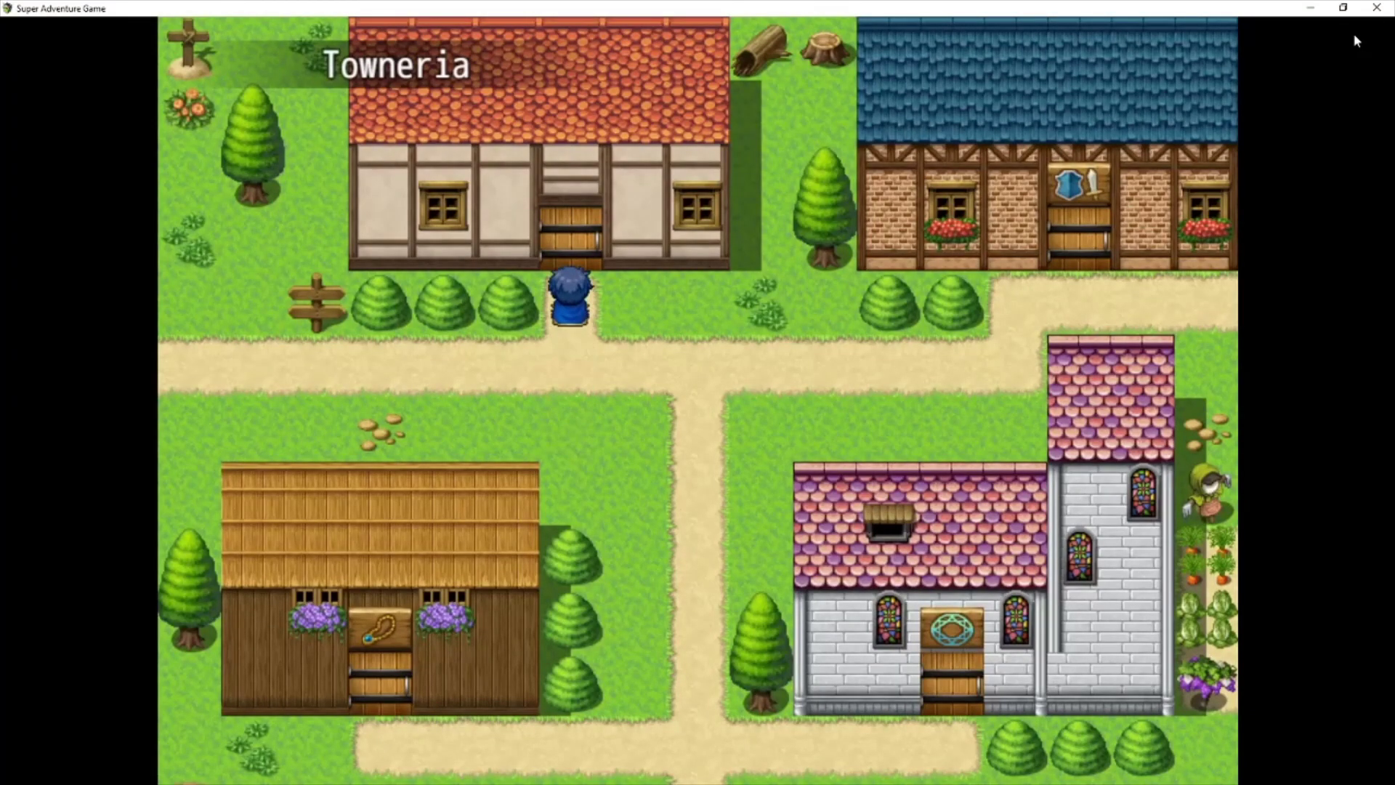
key("Up")
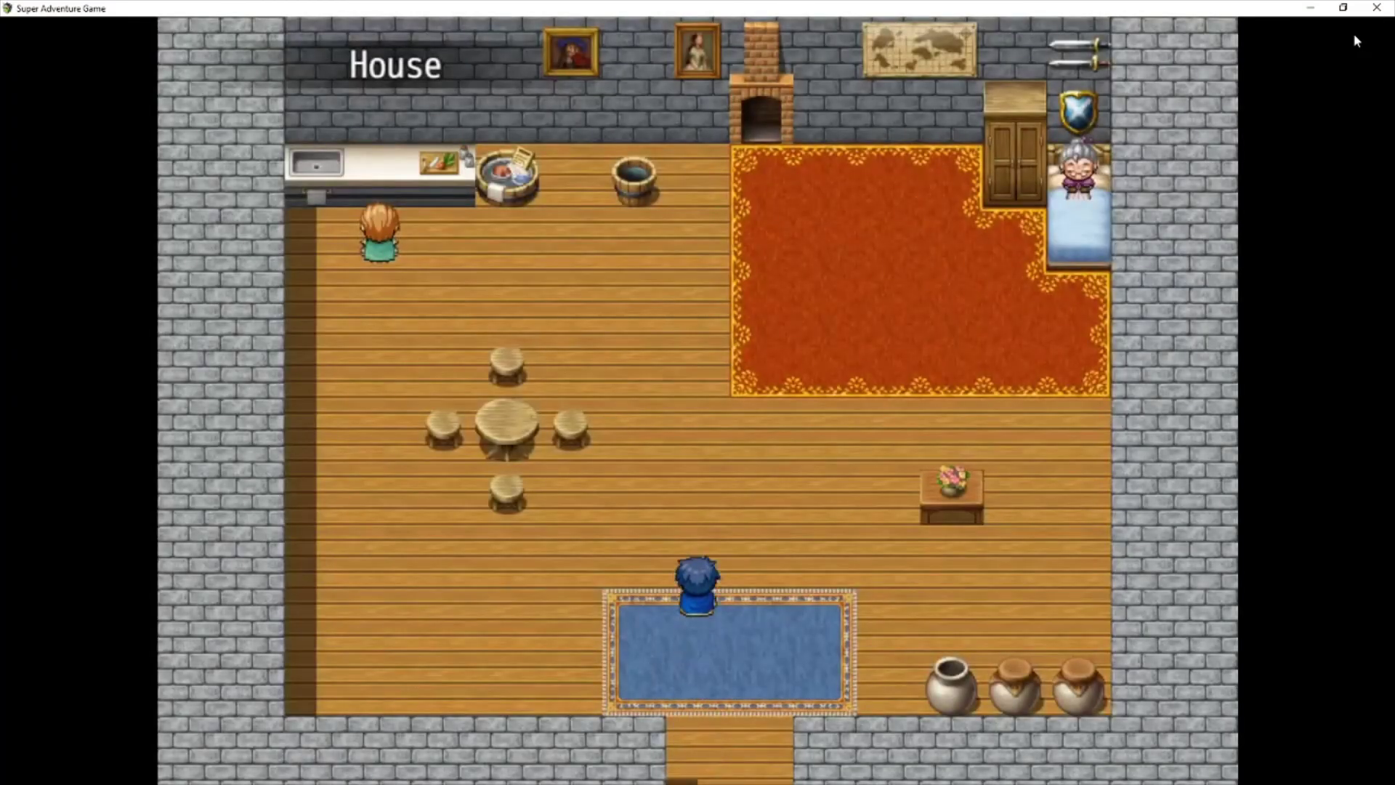
- Approach the house owner by the kitchen counter, choose "Talk to him", and play through the conversation about his grandma
key("Up")
key("Left")
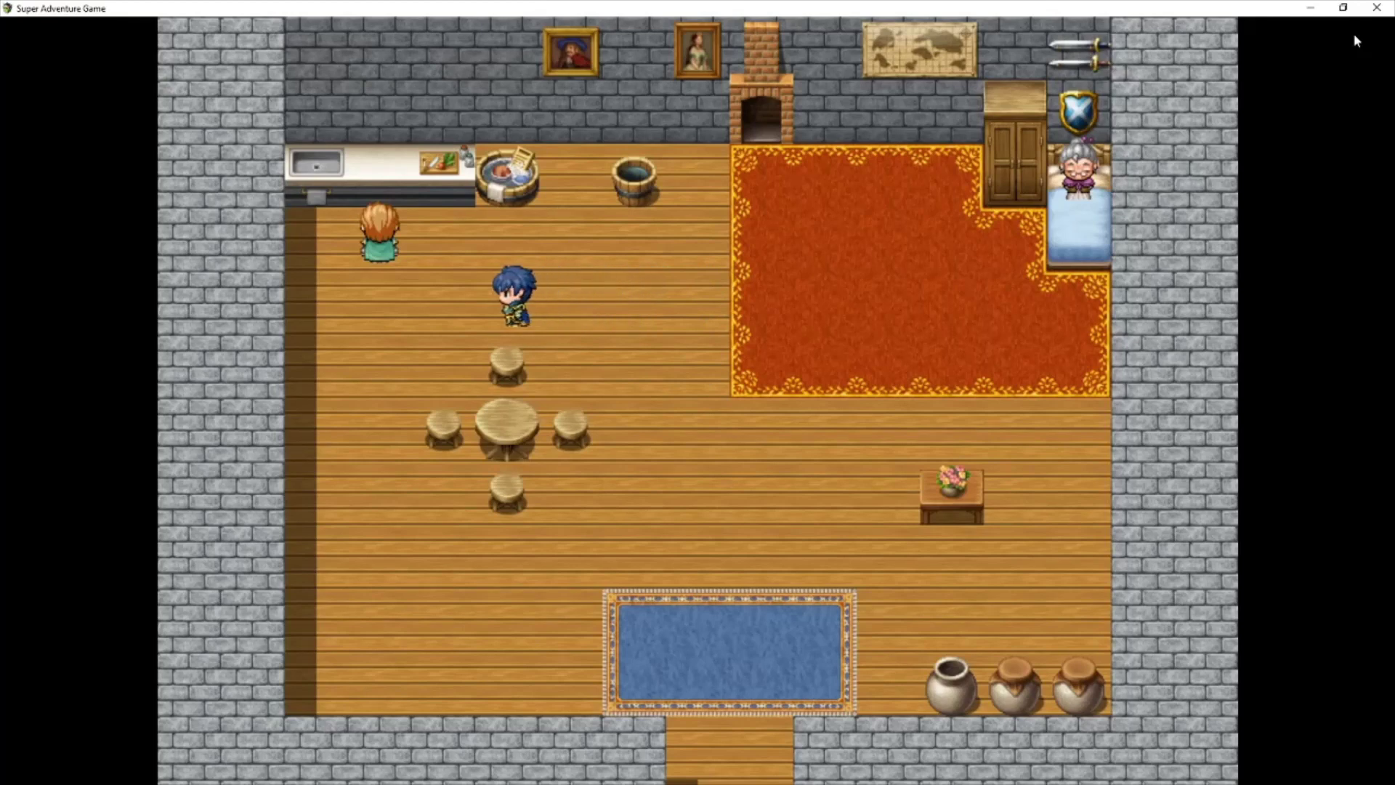
key("Up")
key("Return")
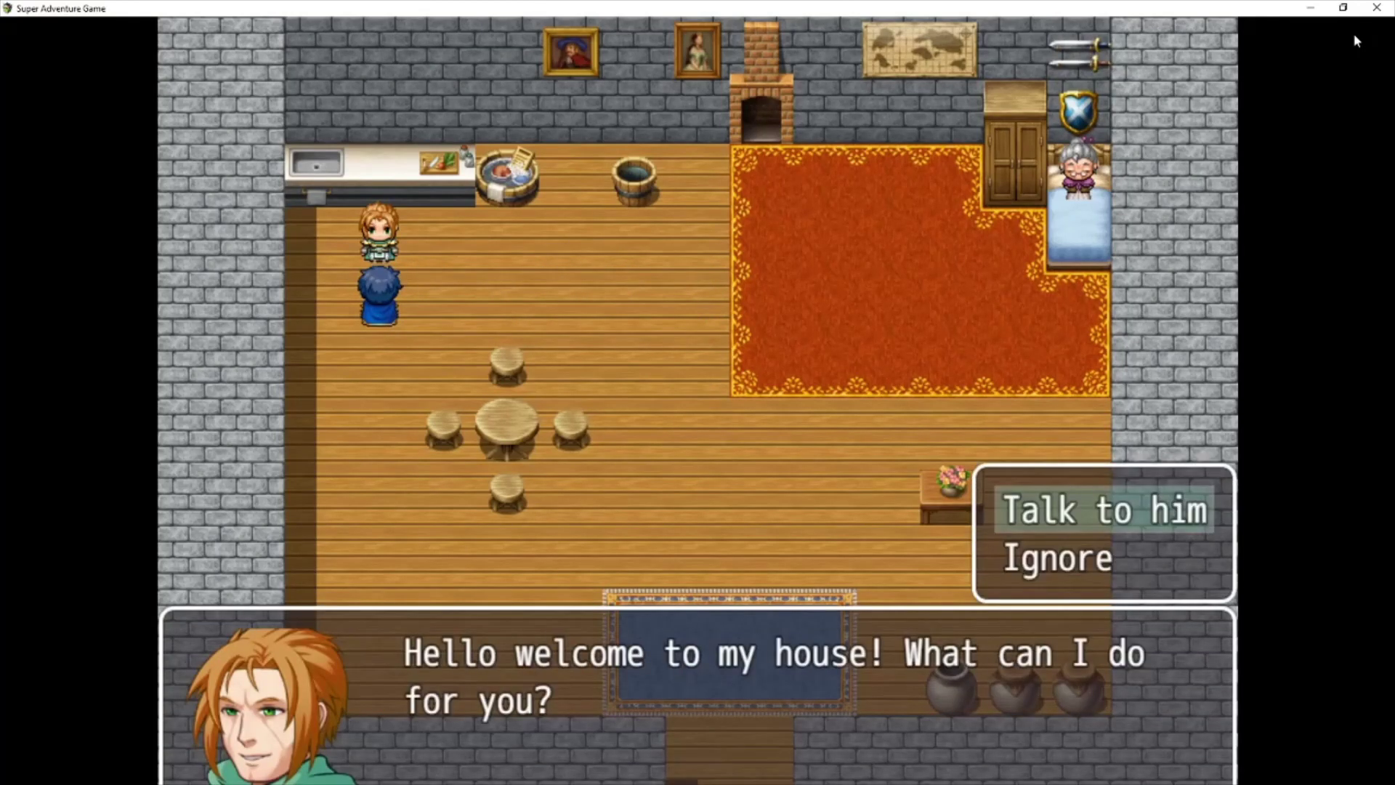
key("Return")
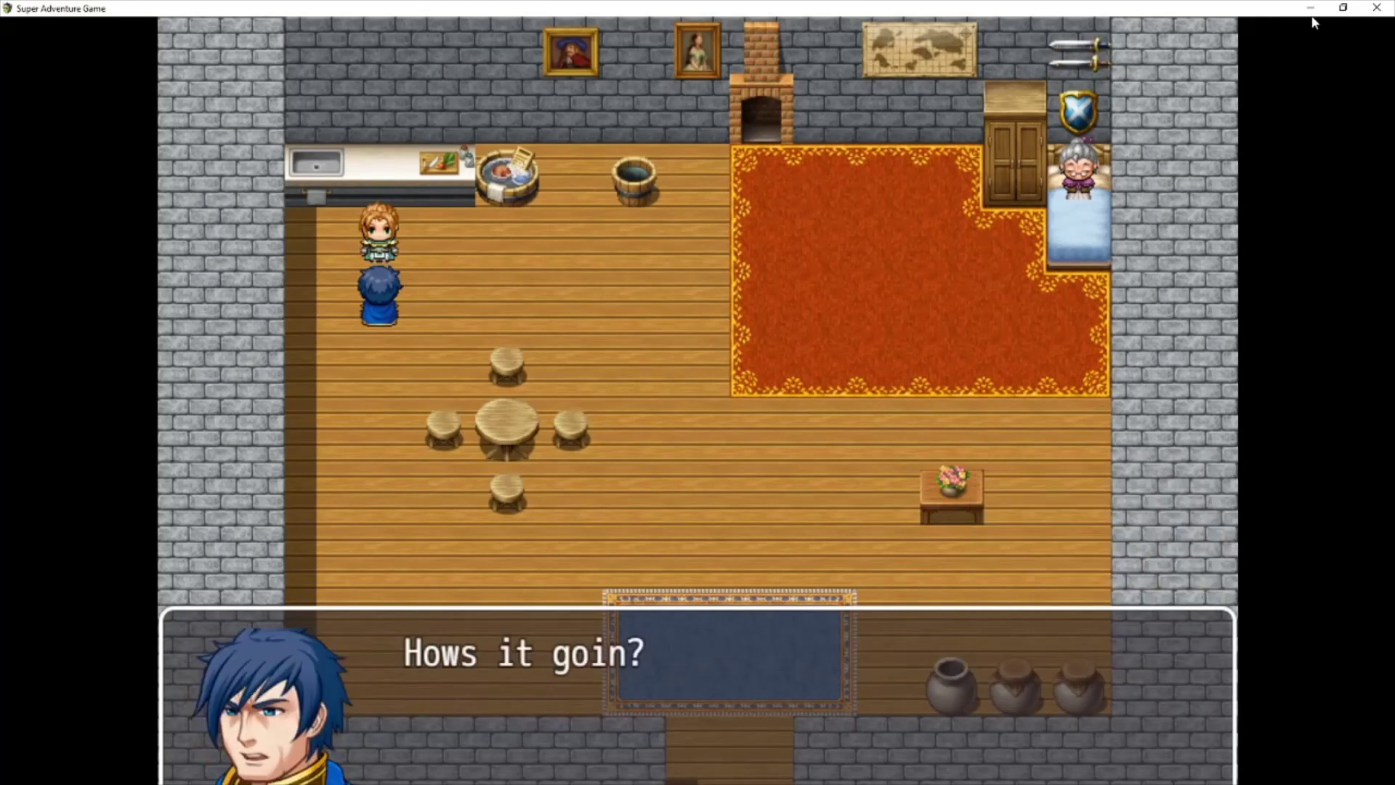
key("Return")
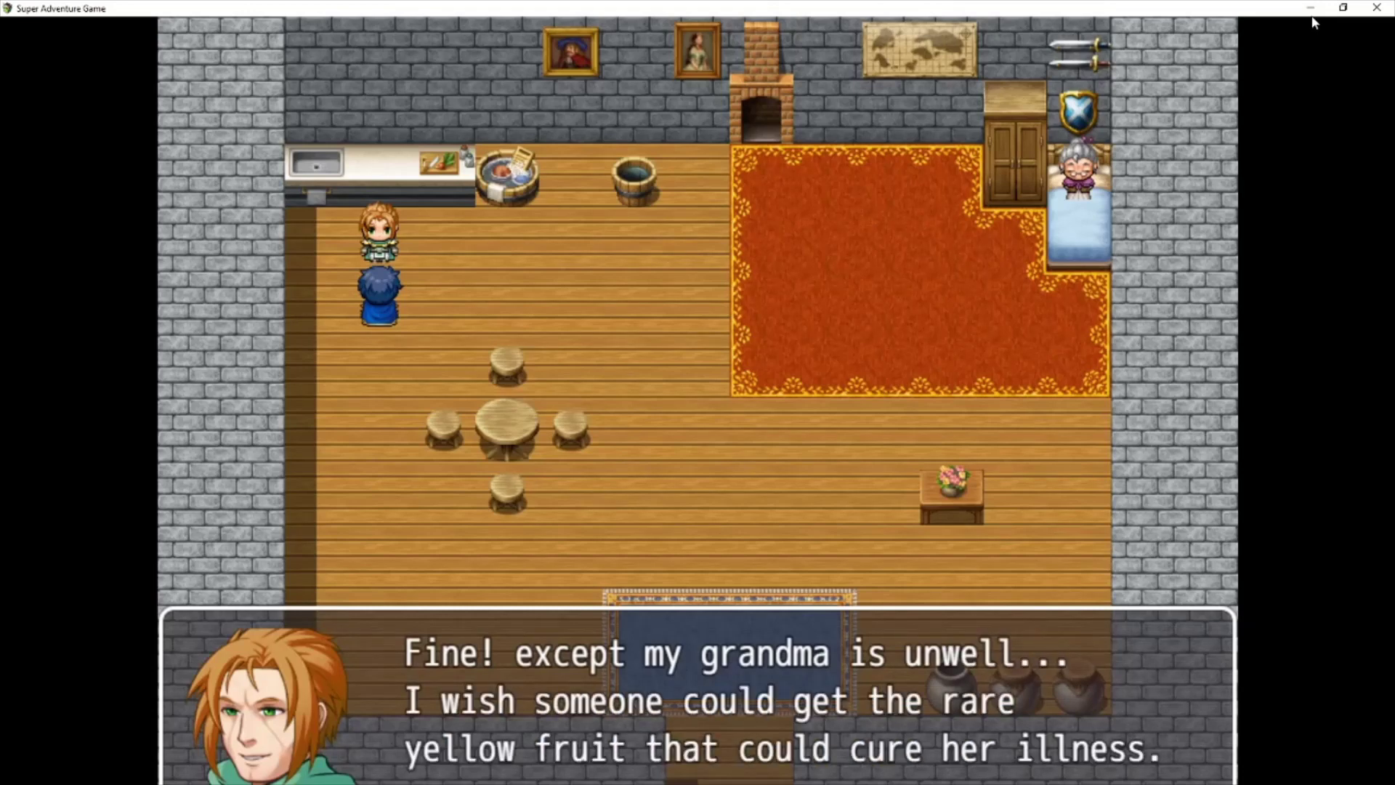
key("Return")
key("Return")
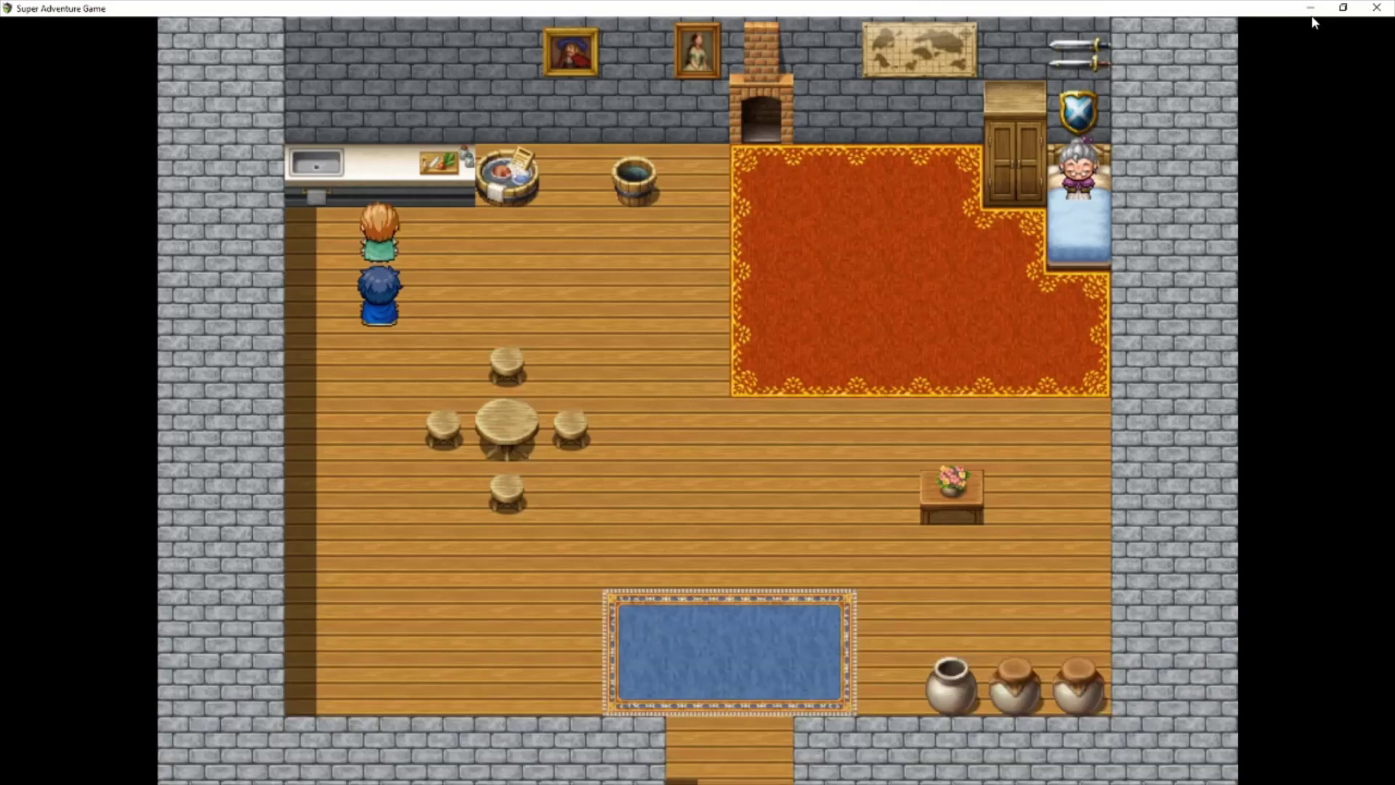
- Walk the hero out of the house and leave Towneria for the world map
key("Down")
key("Right")
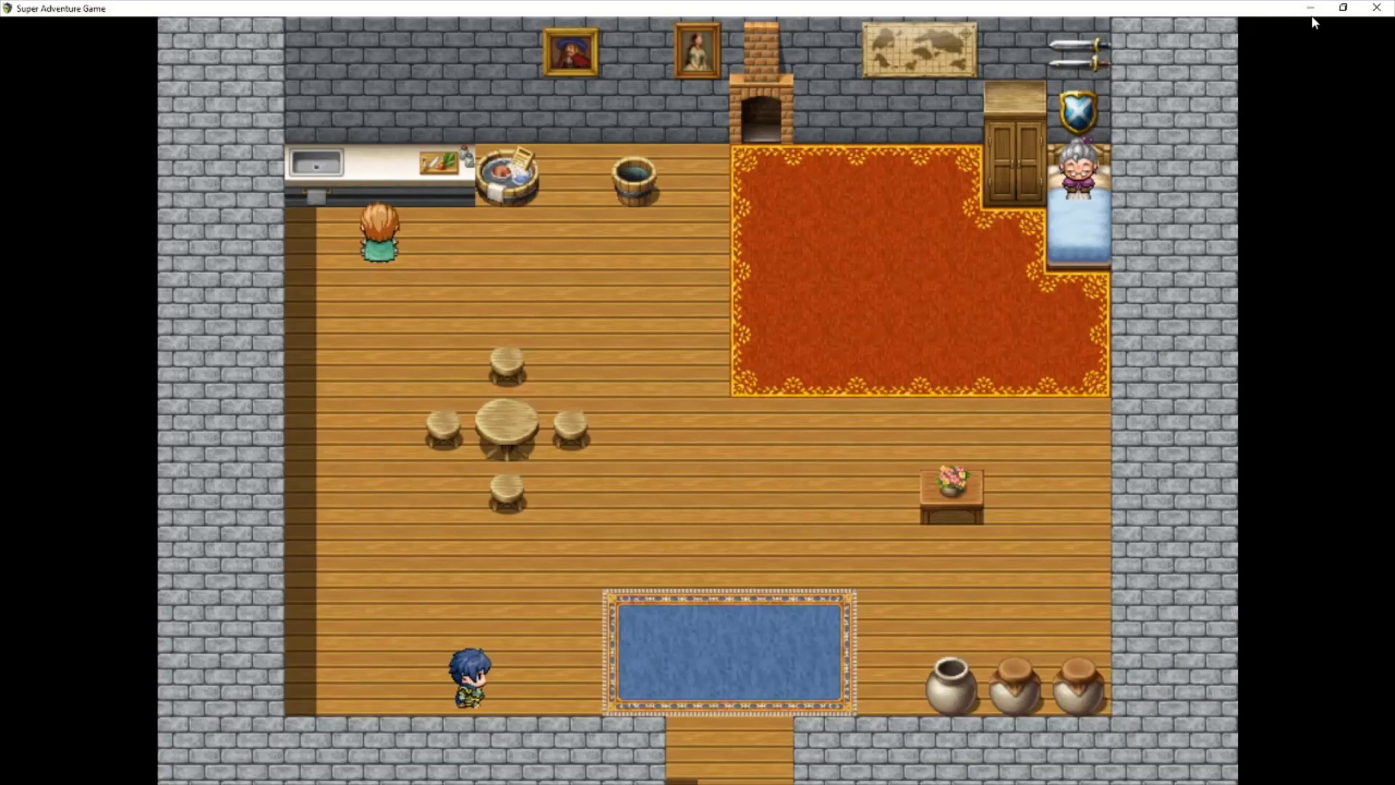
key("Down")
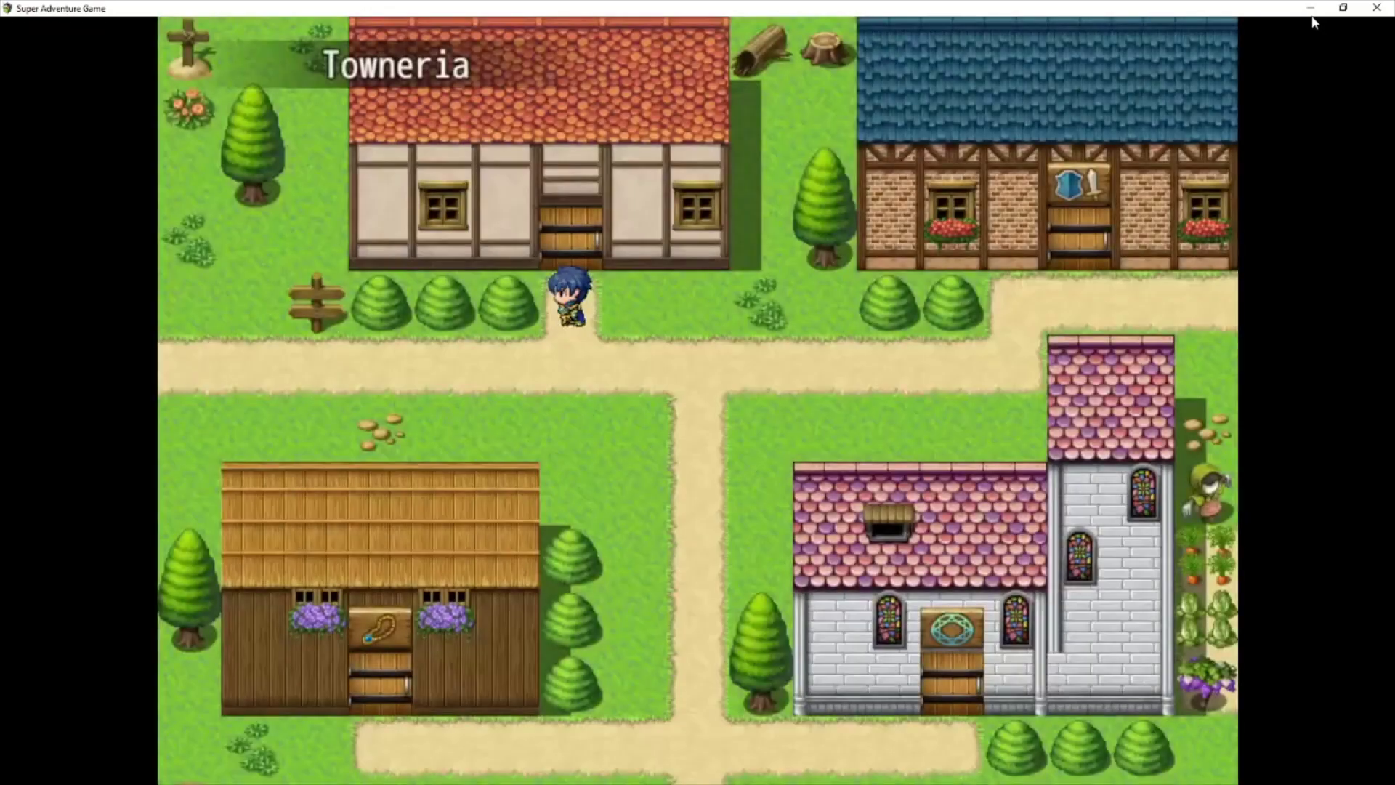
key("Down")
key("Left")
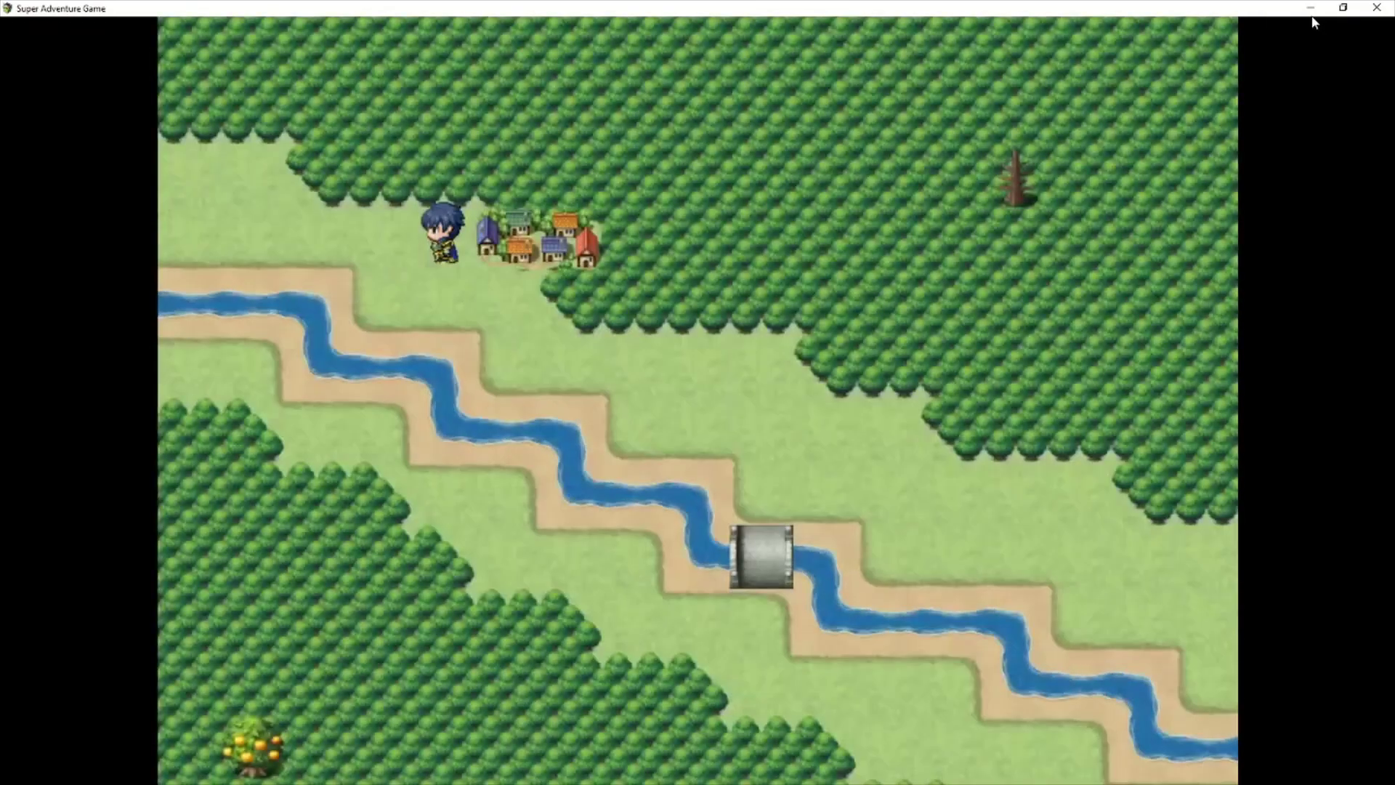
- Lead the hero across the stone bridge and into the forest toward the yellow fruit tree
key("Down")
key("Right")
key("Right")
key("Down")
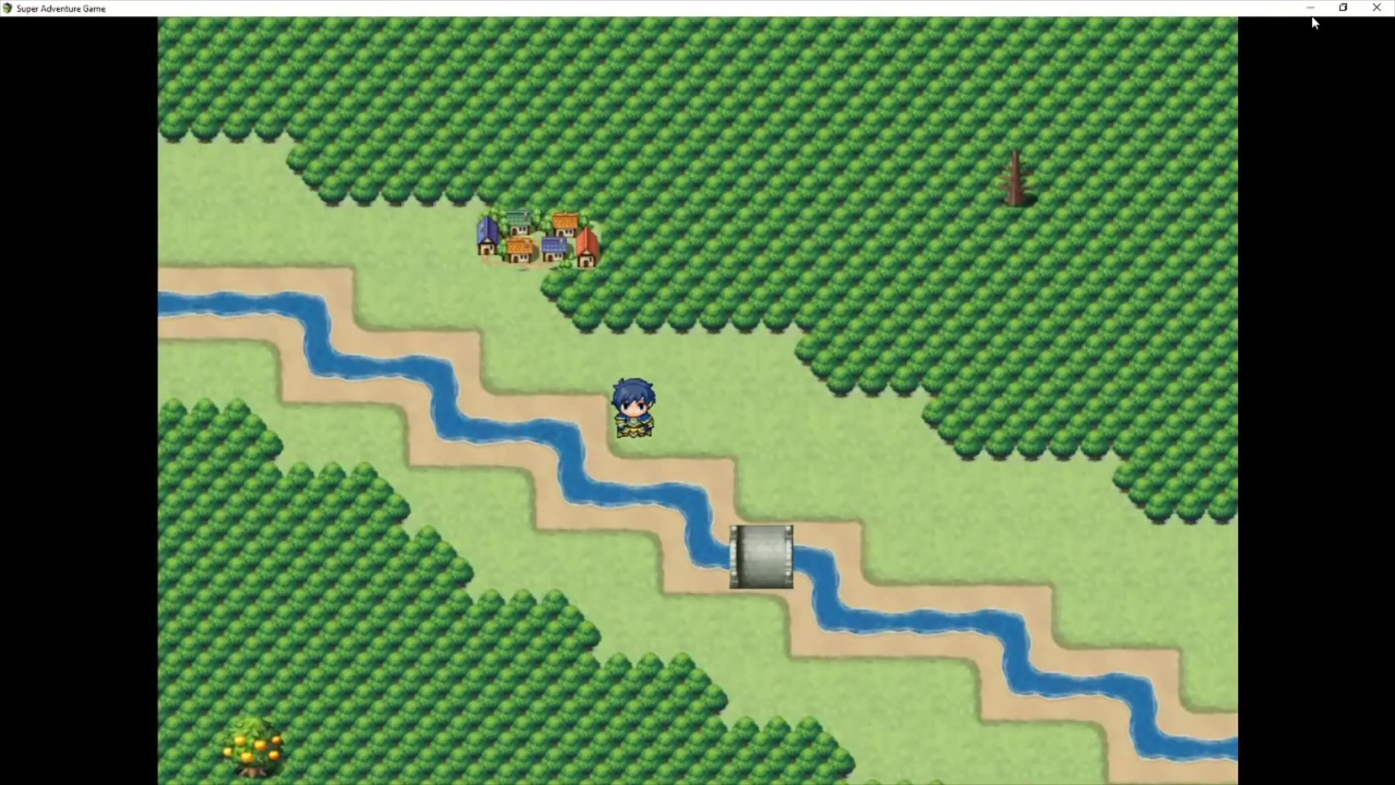
key("Right")
key("Down")
key("Left")
key("Down")
key("Left")
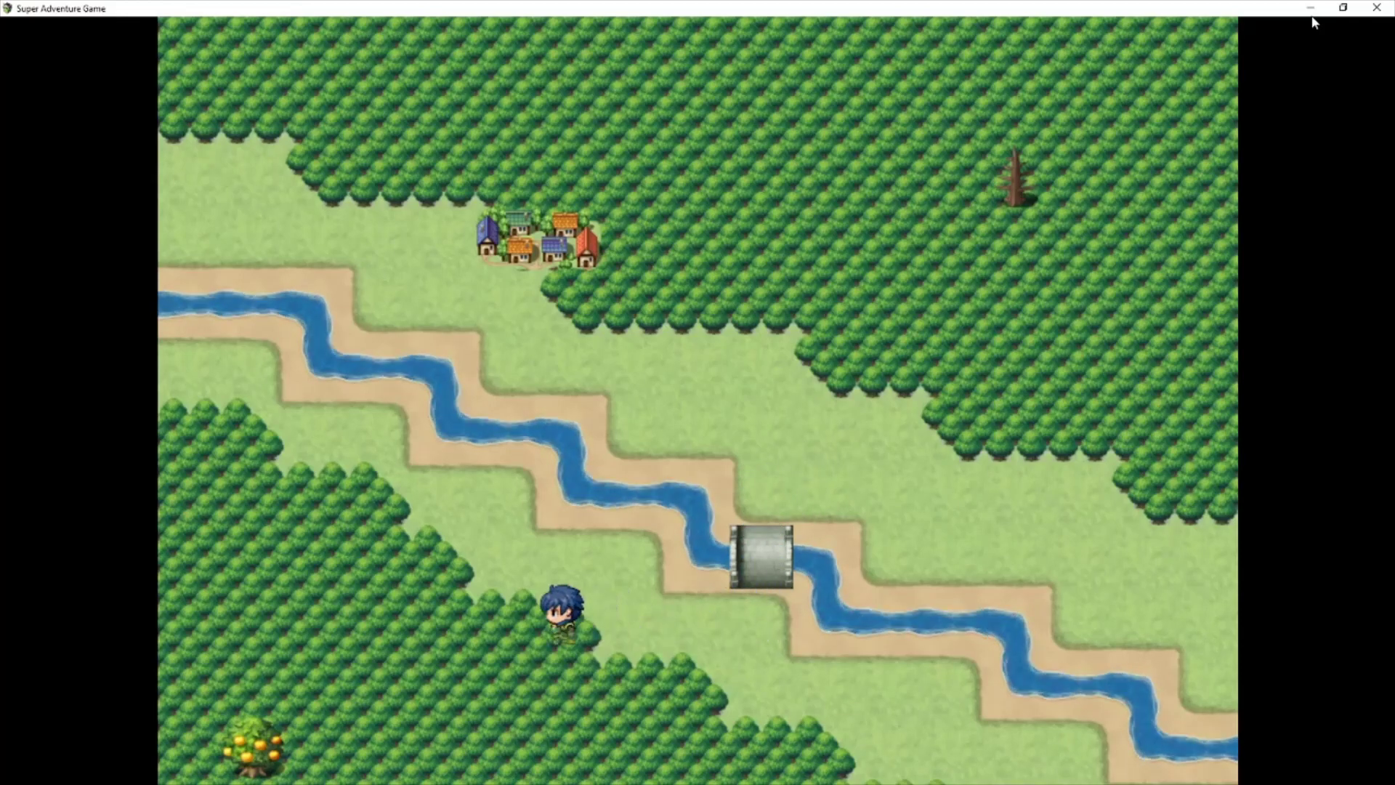
key("Down")
key("Left")
- Escape from the orc battle in the forest and dismiss the orc's message
key("Return")
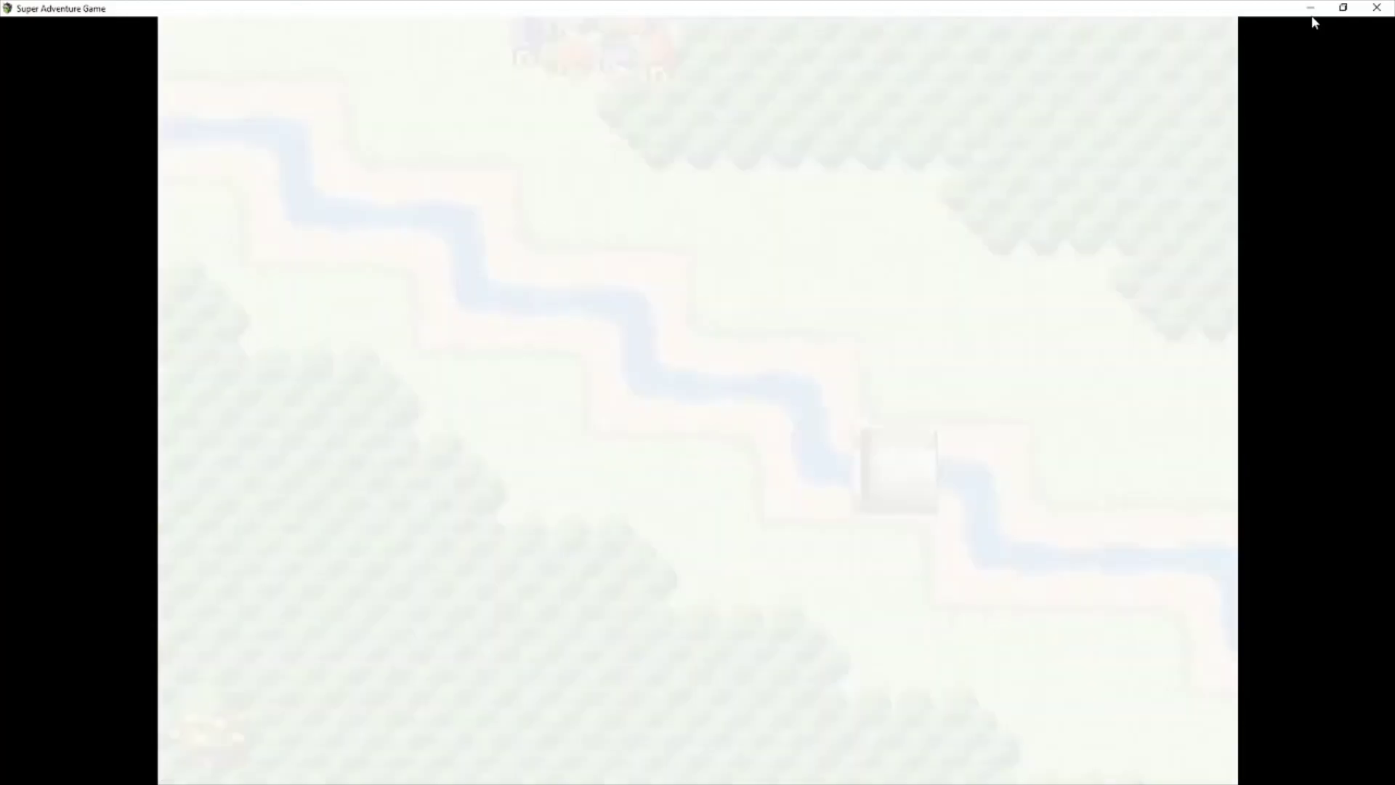
key("Return")
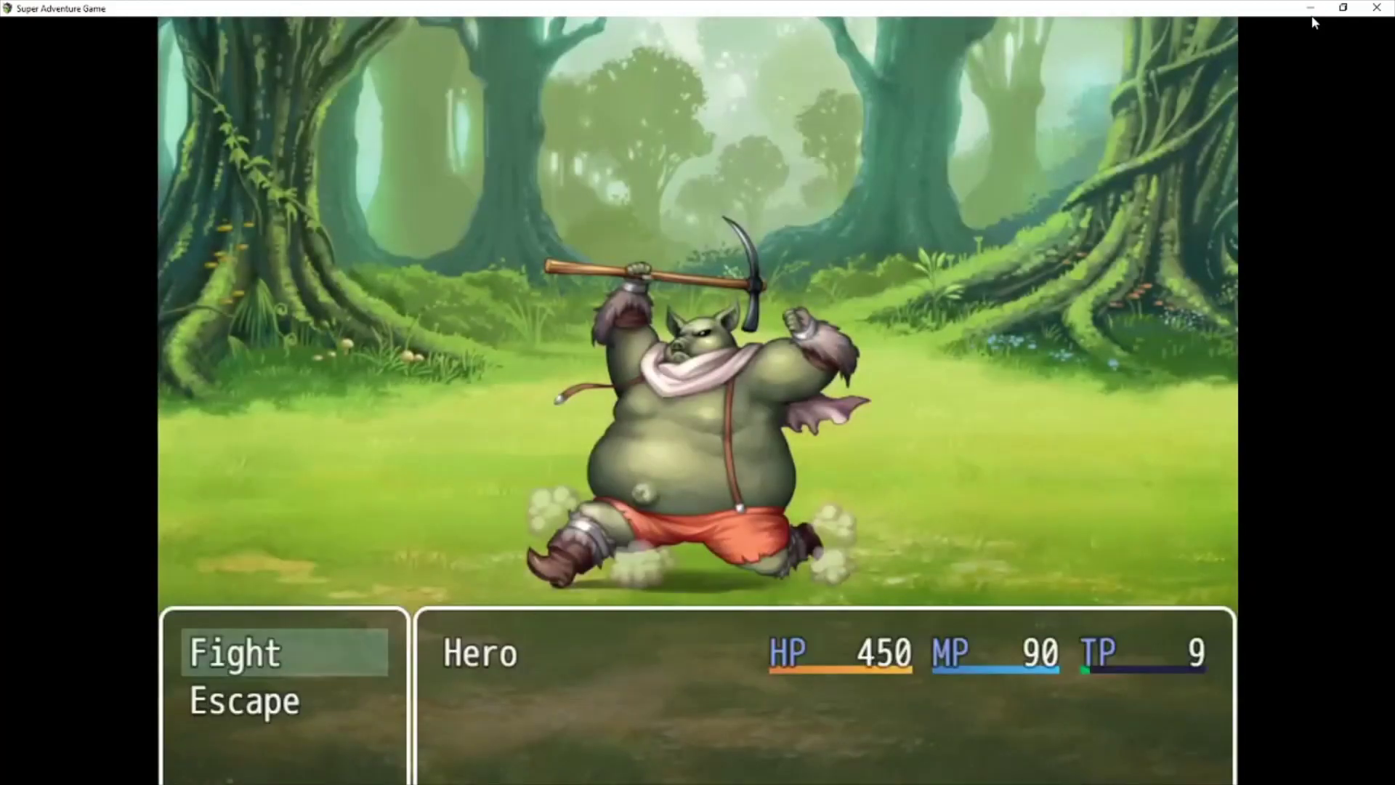
key("Down")
key("Return")
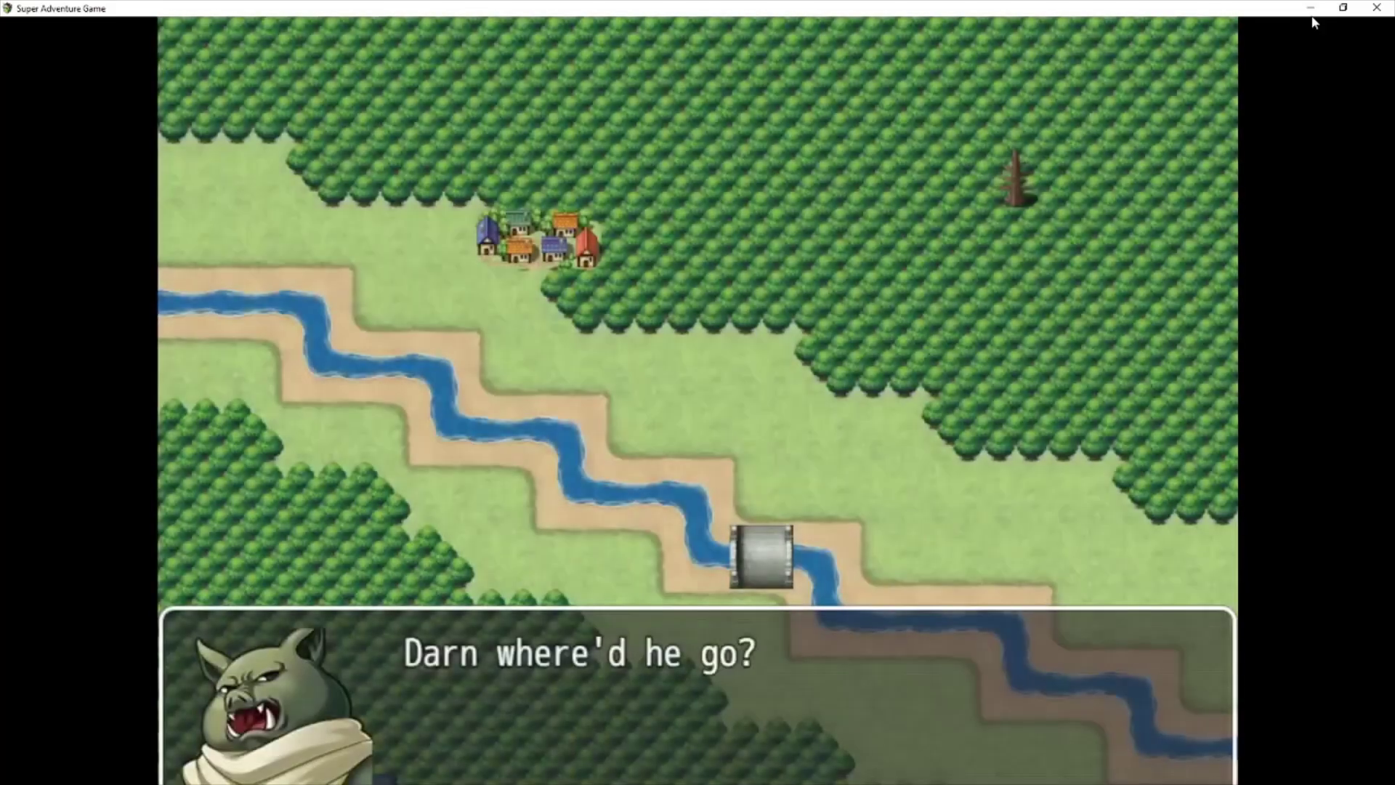
key("Return")
- Walk the hero onto the fruit tree and advance its message to start the Garuda battle
key("Up")
key("Left")
key("Left")
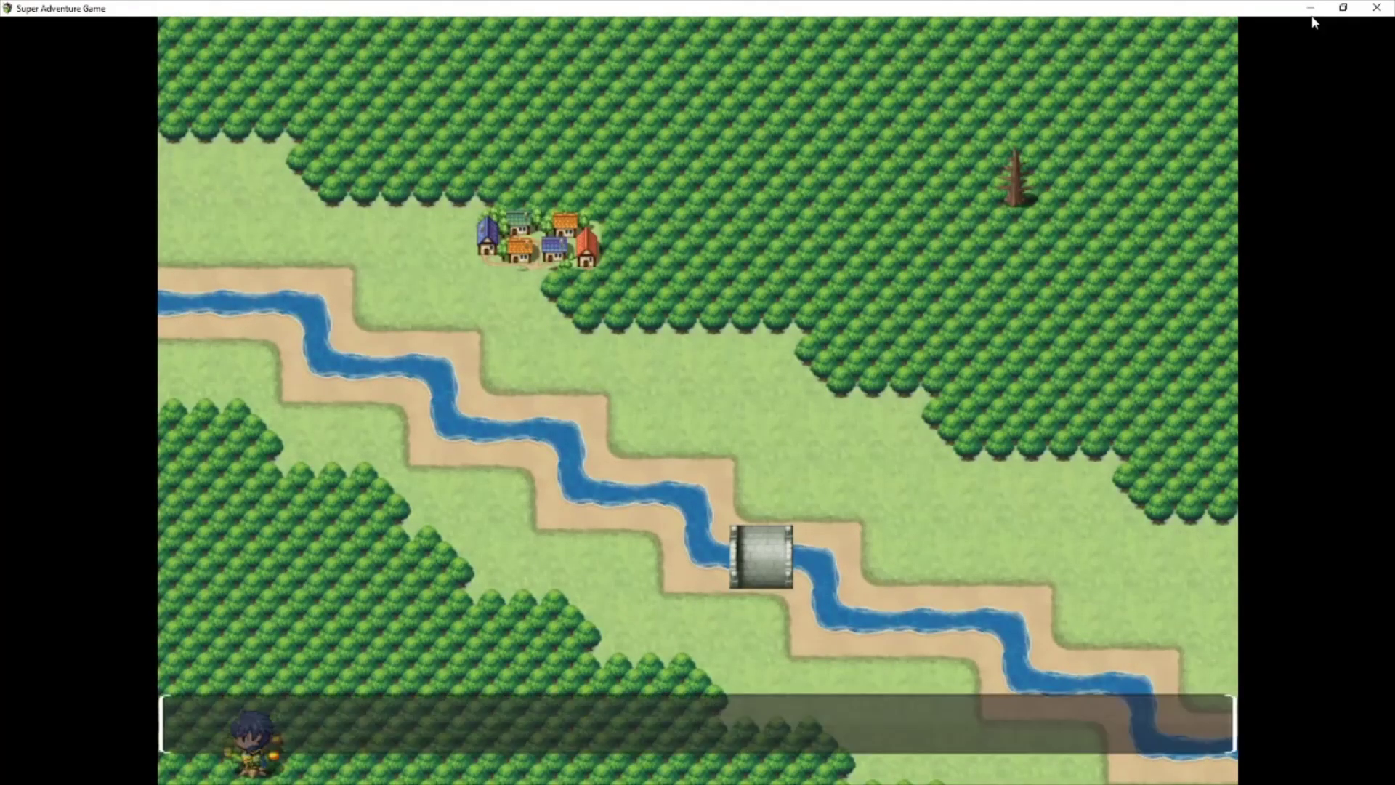
key("Return")
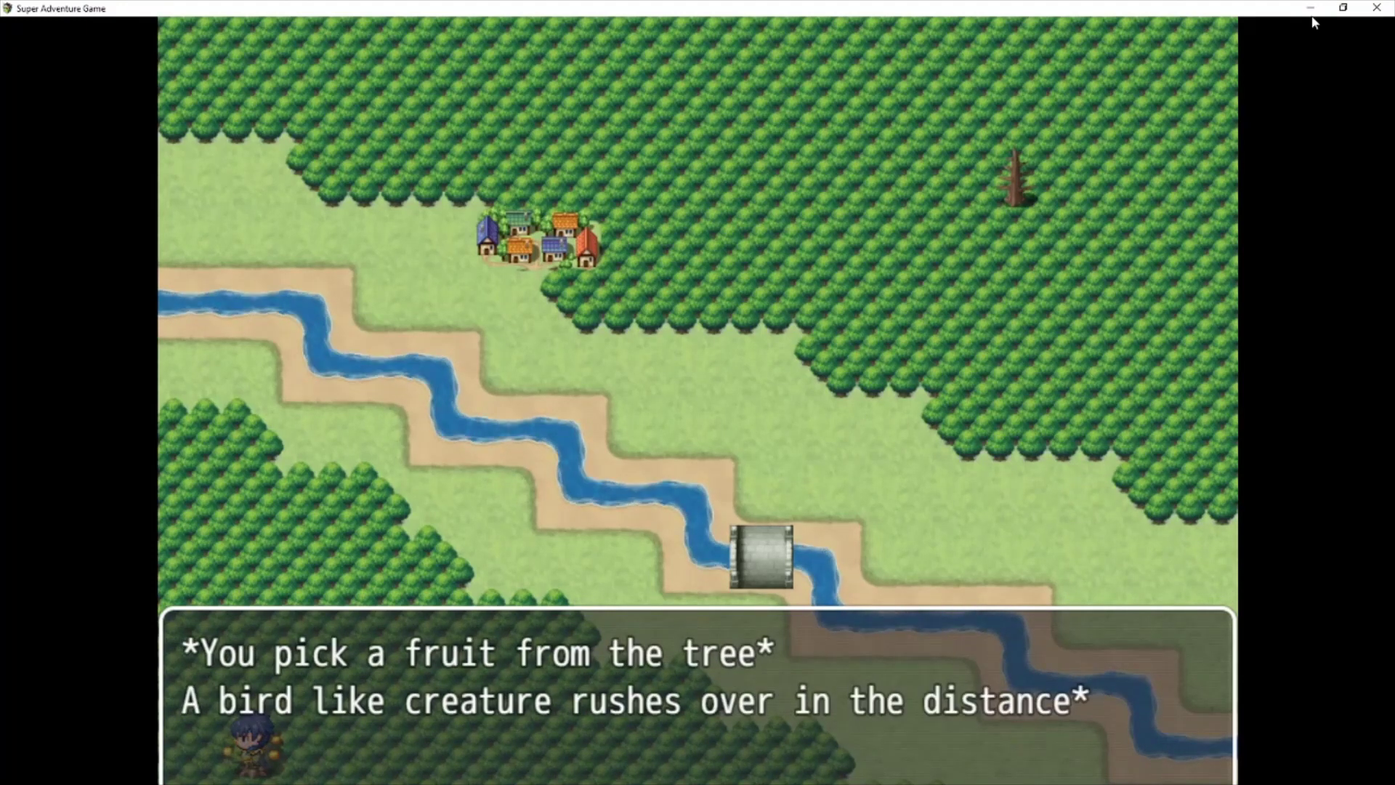
key("Return")
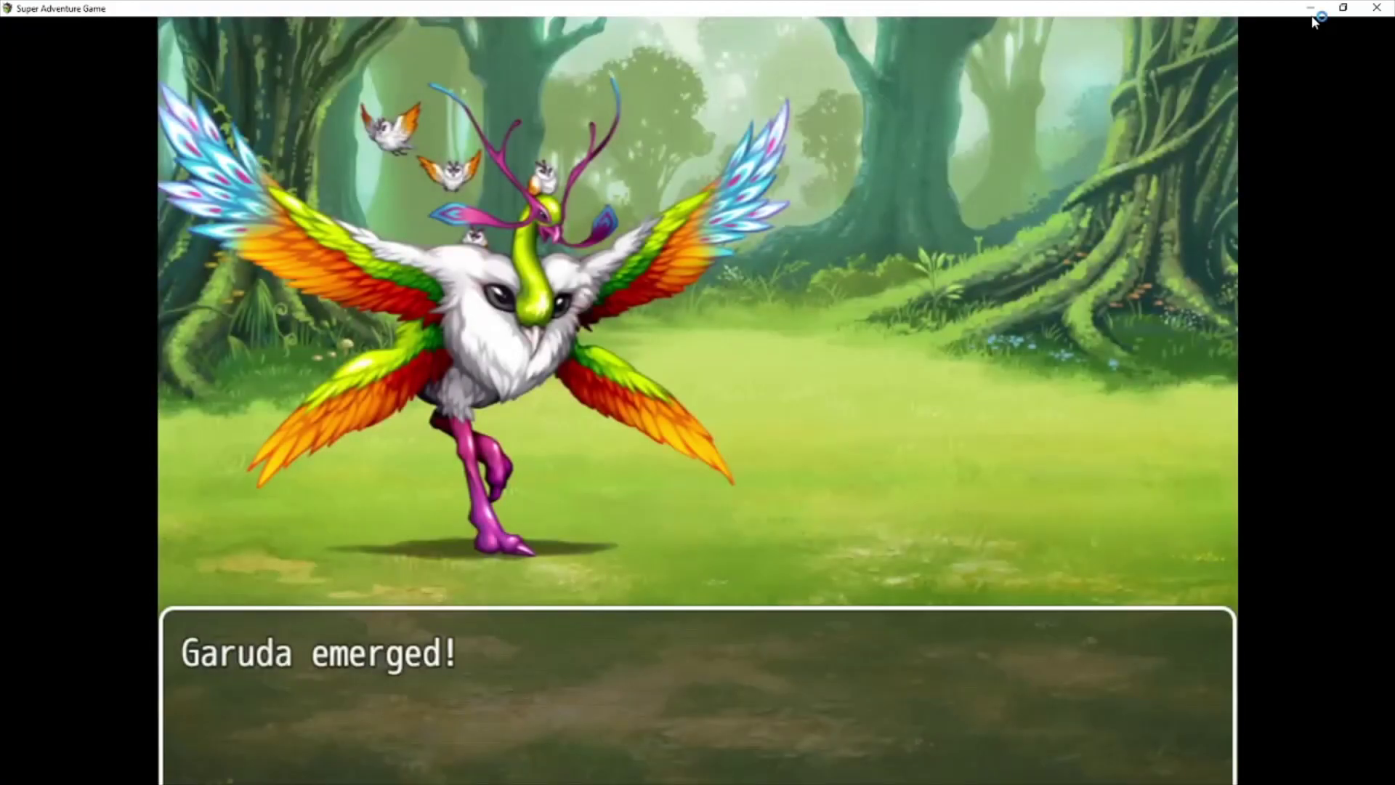
- Cast the Fire spell on the Garuda in two consecutive turns
key("Return")
key("Down")
key("Return")
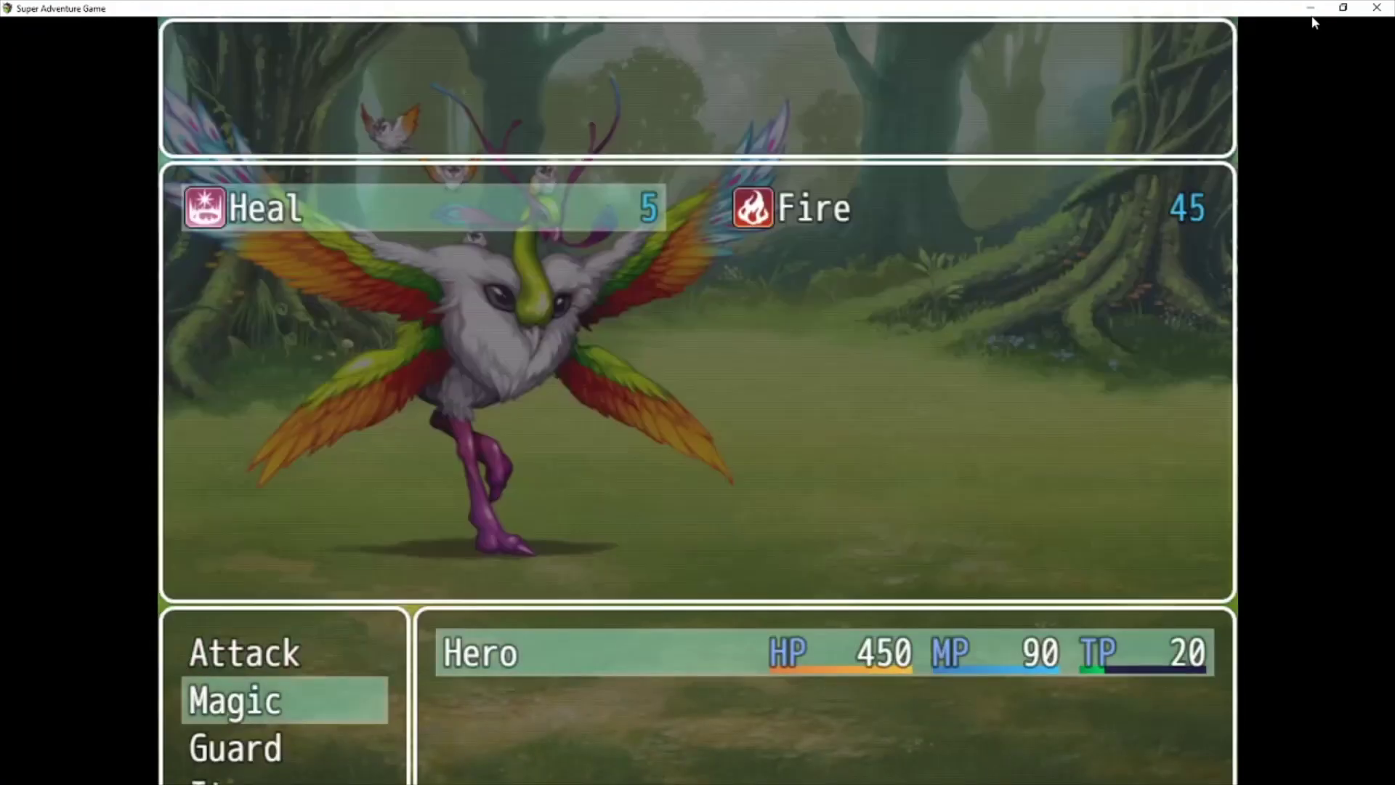
key("Right")
key("Return")
key("Return")
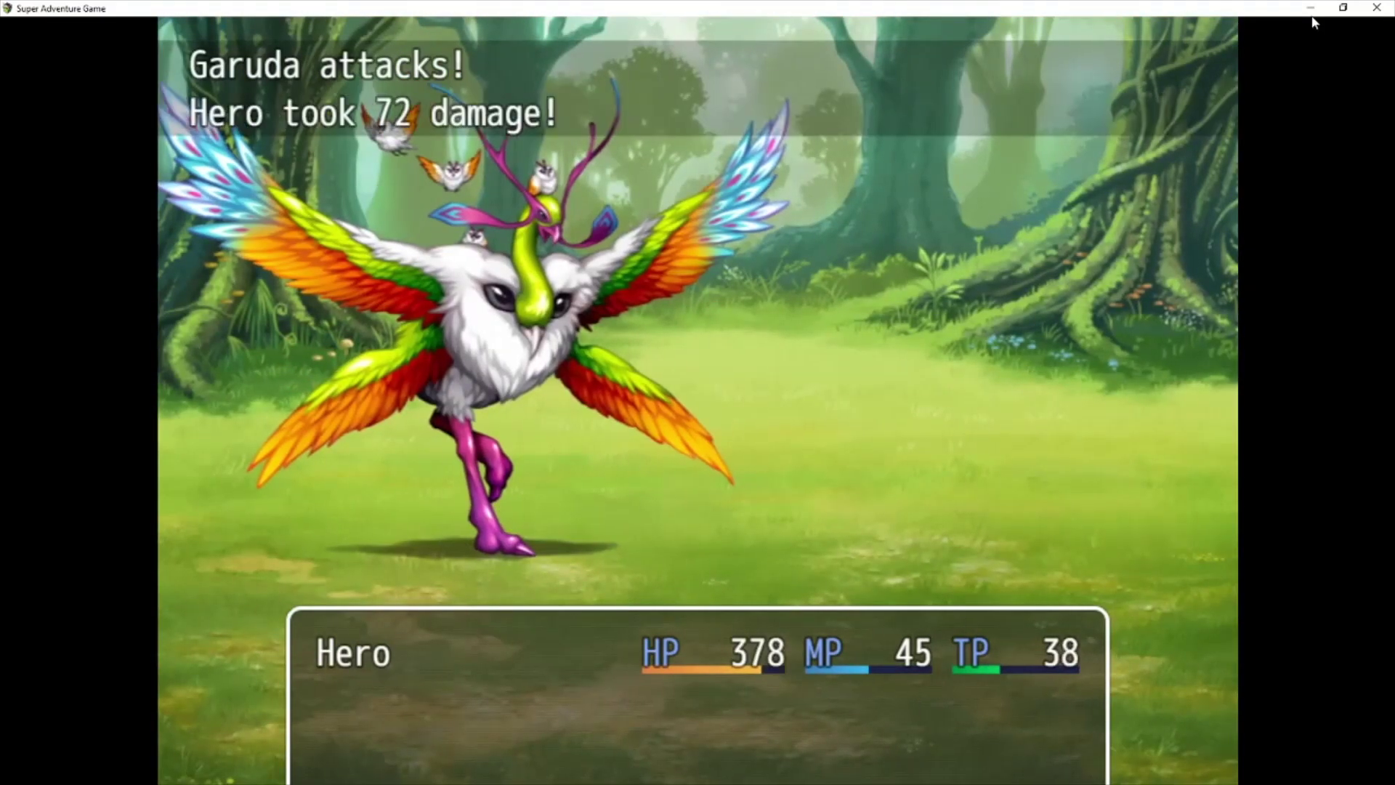
key("Return")
key("Down")
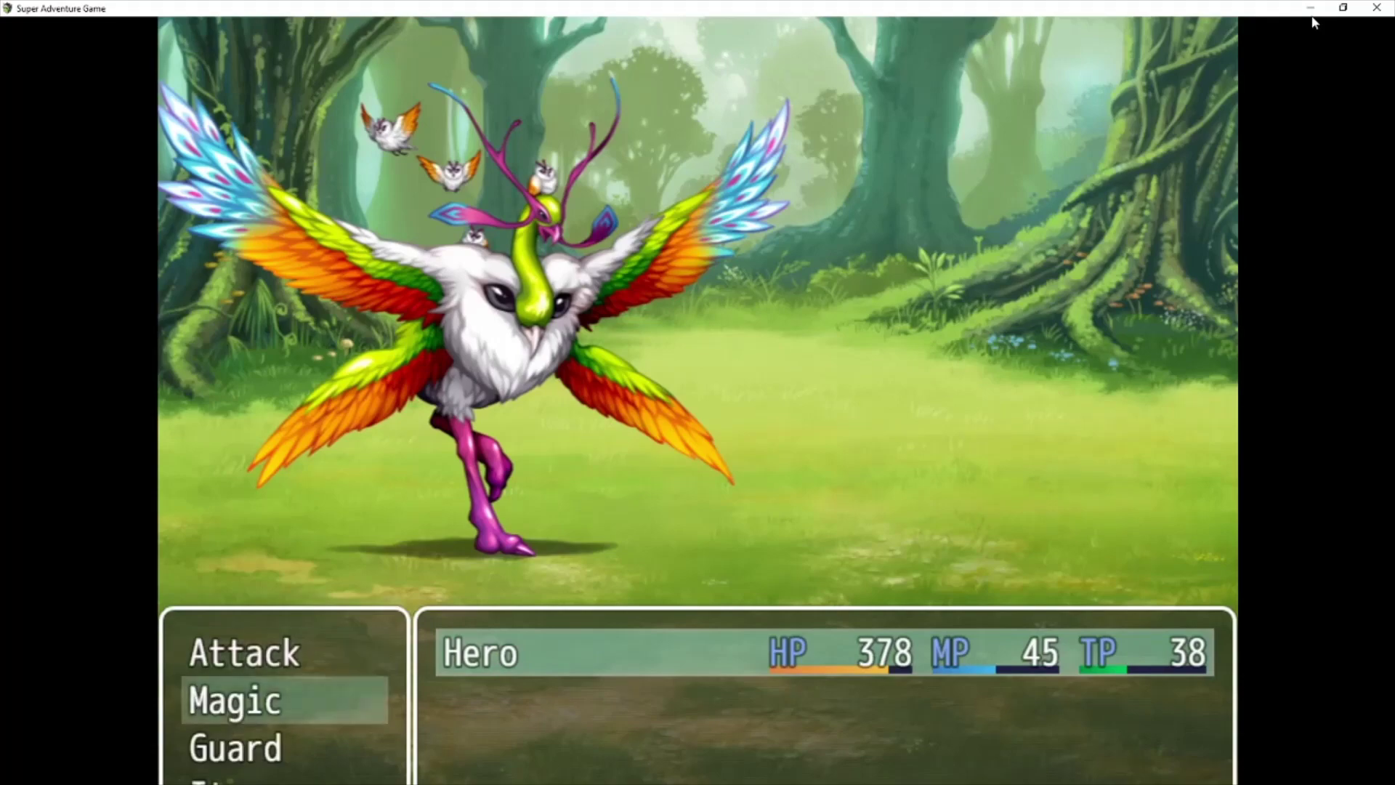
key("Return")
key("Return")
key("Return")
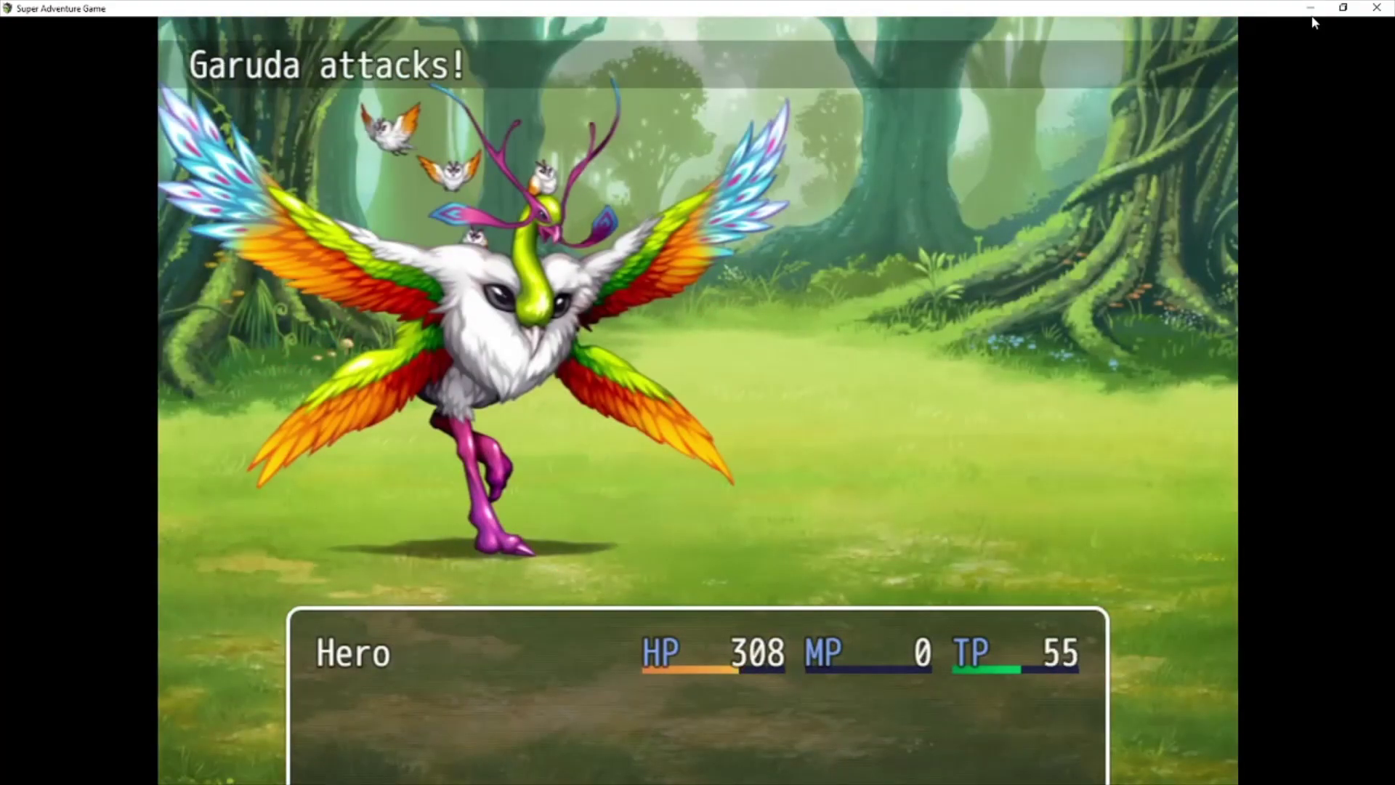
- Use the regular Attack on the Garuda turn after turn until it is defeated
key("Down")
key("Up")
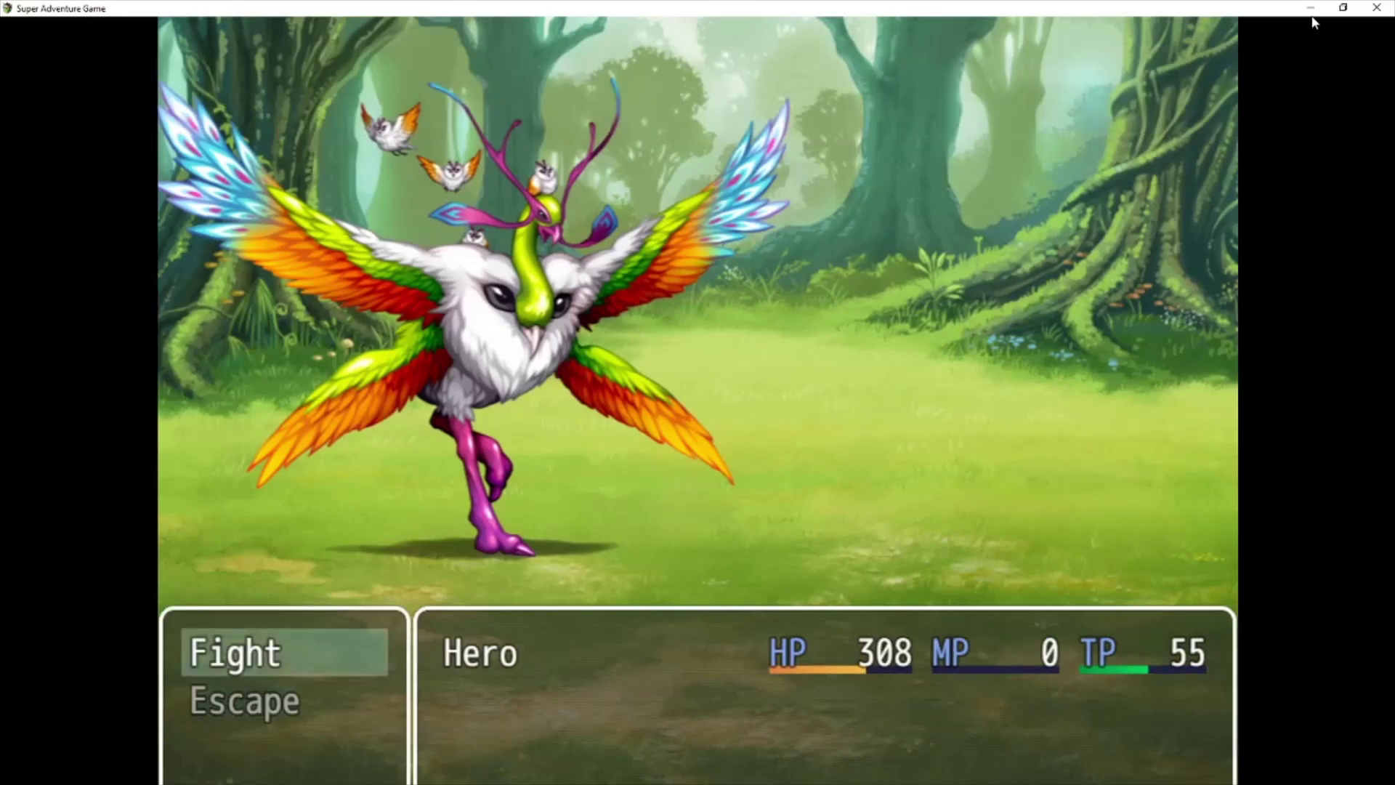
key("Return")
key("Return")
key("Return")
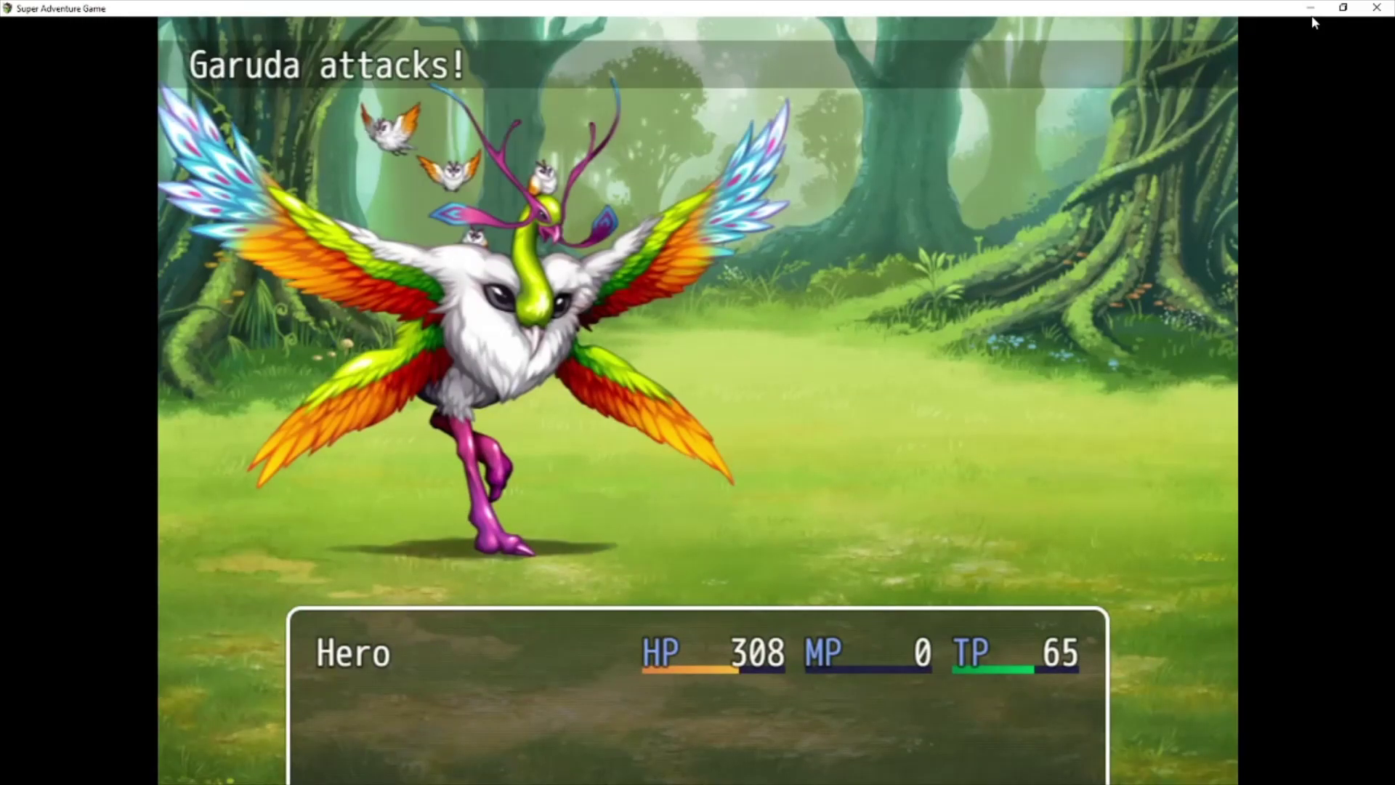
key("Return")
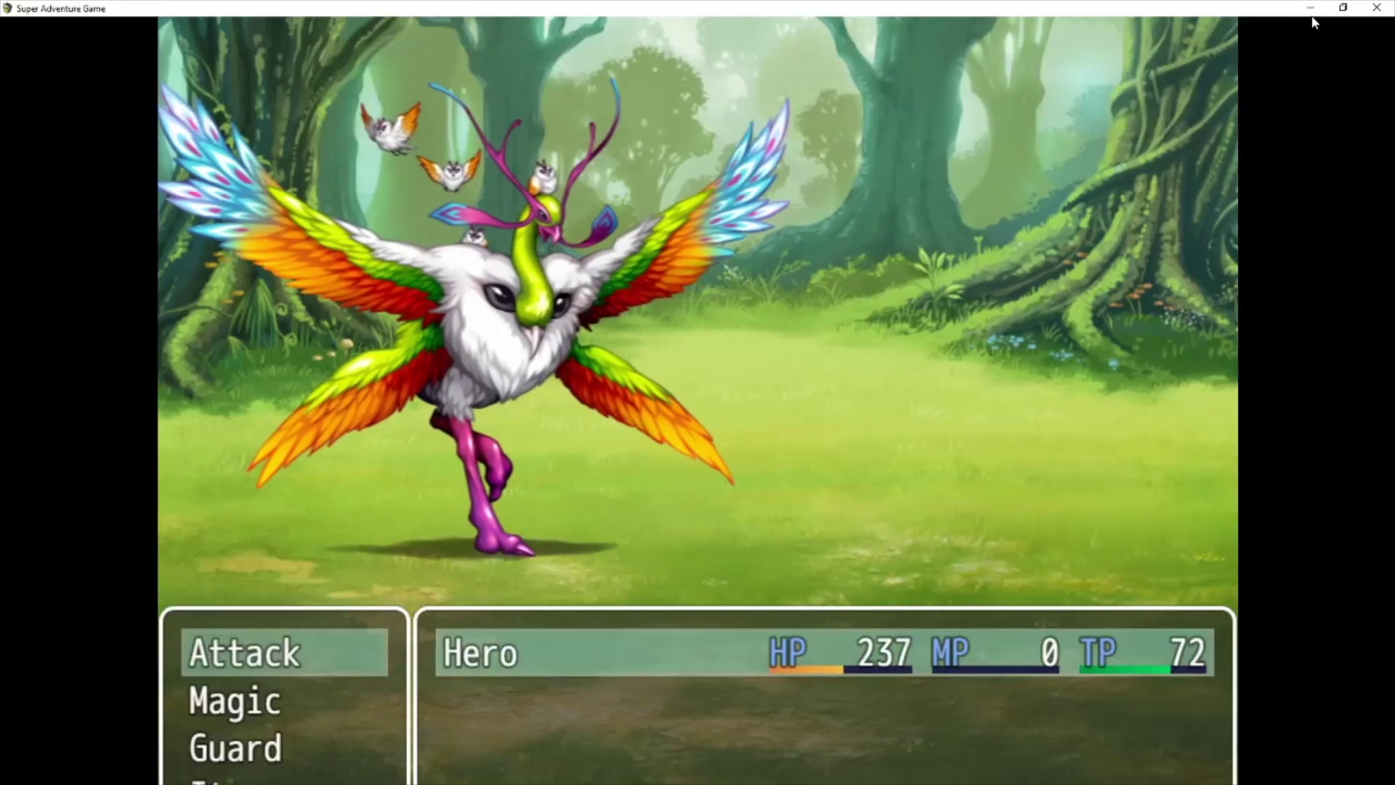
key("Return")
key("Return")
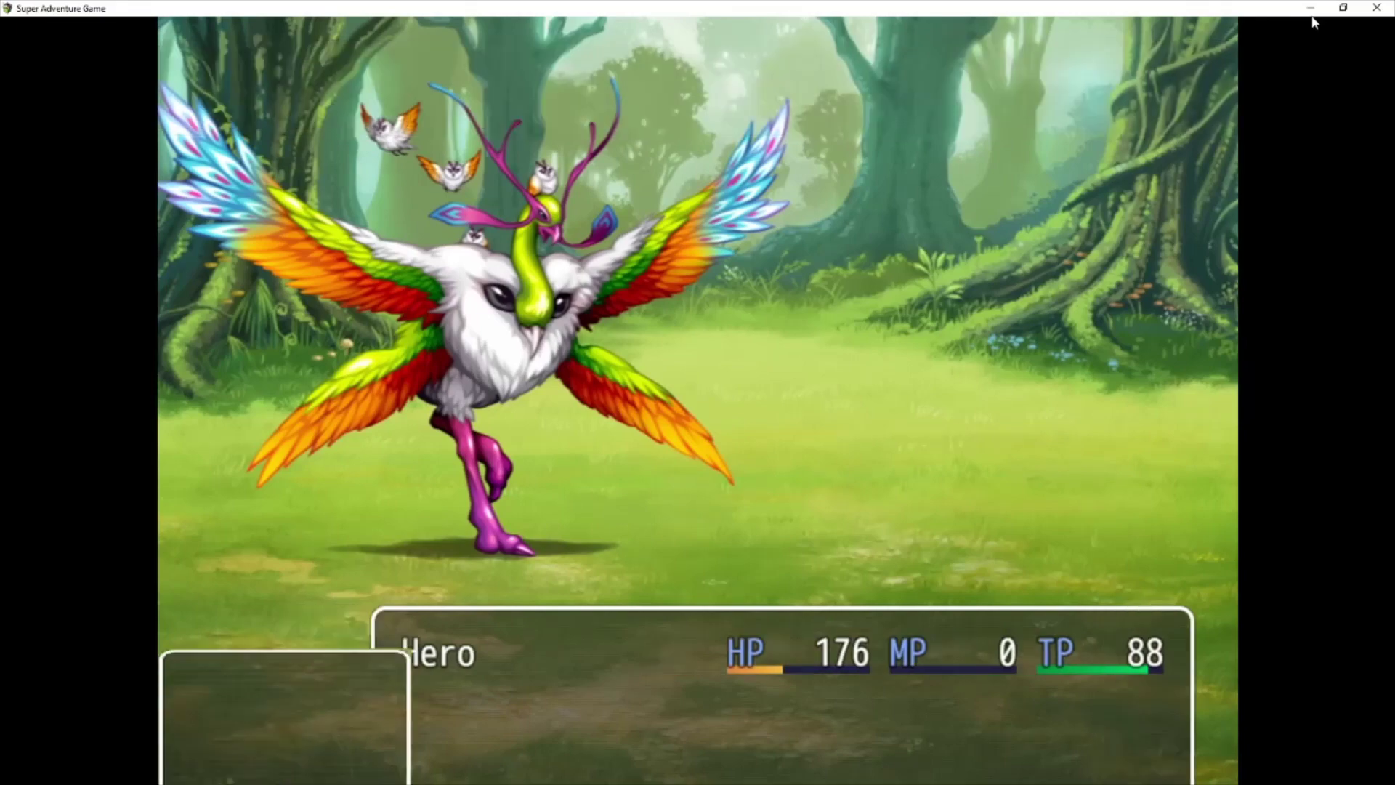
key("Return")
key("Return")
key("Return")
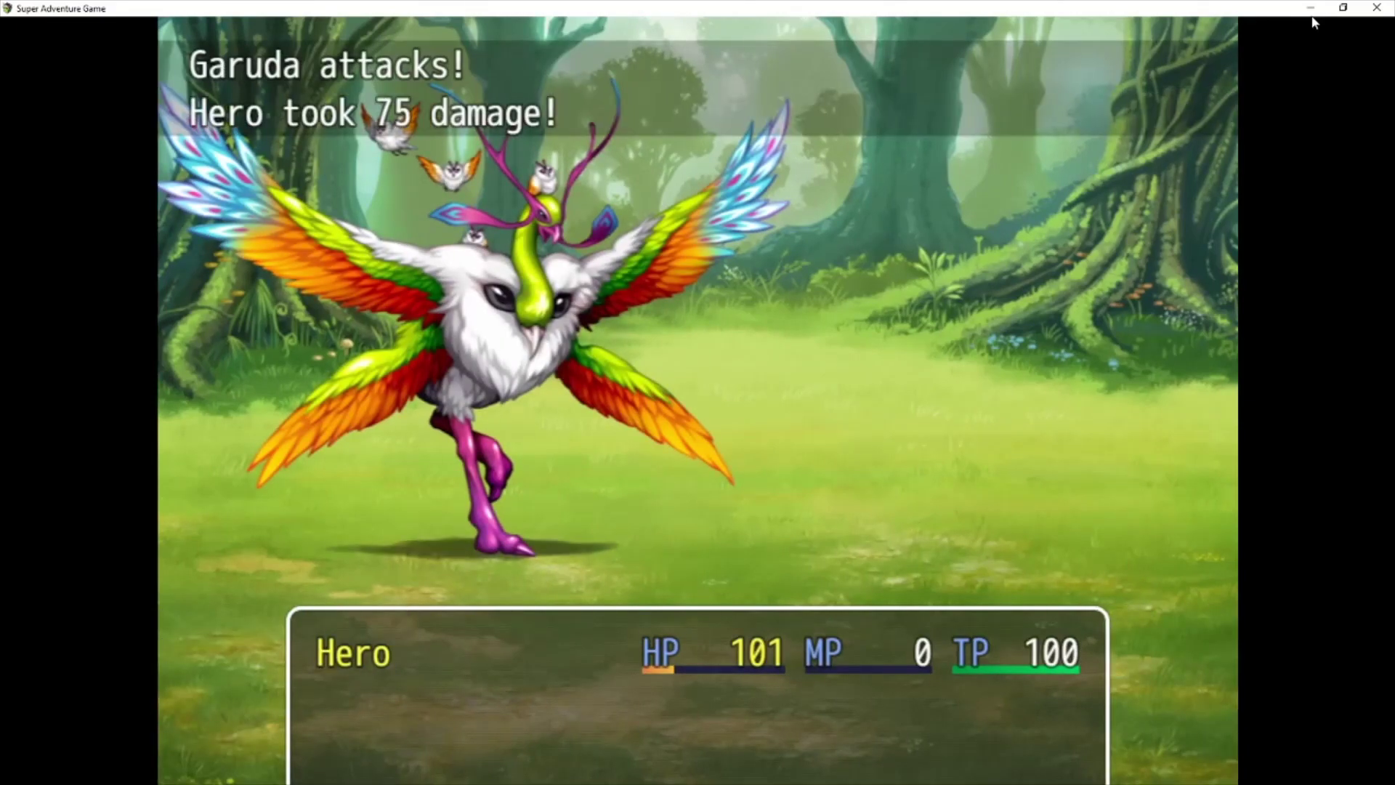
key("Return")
key("Return")
key("Return")
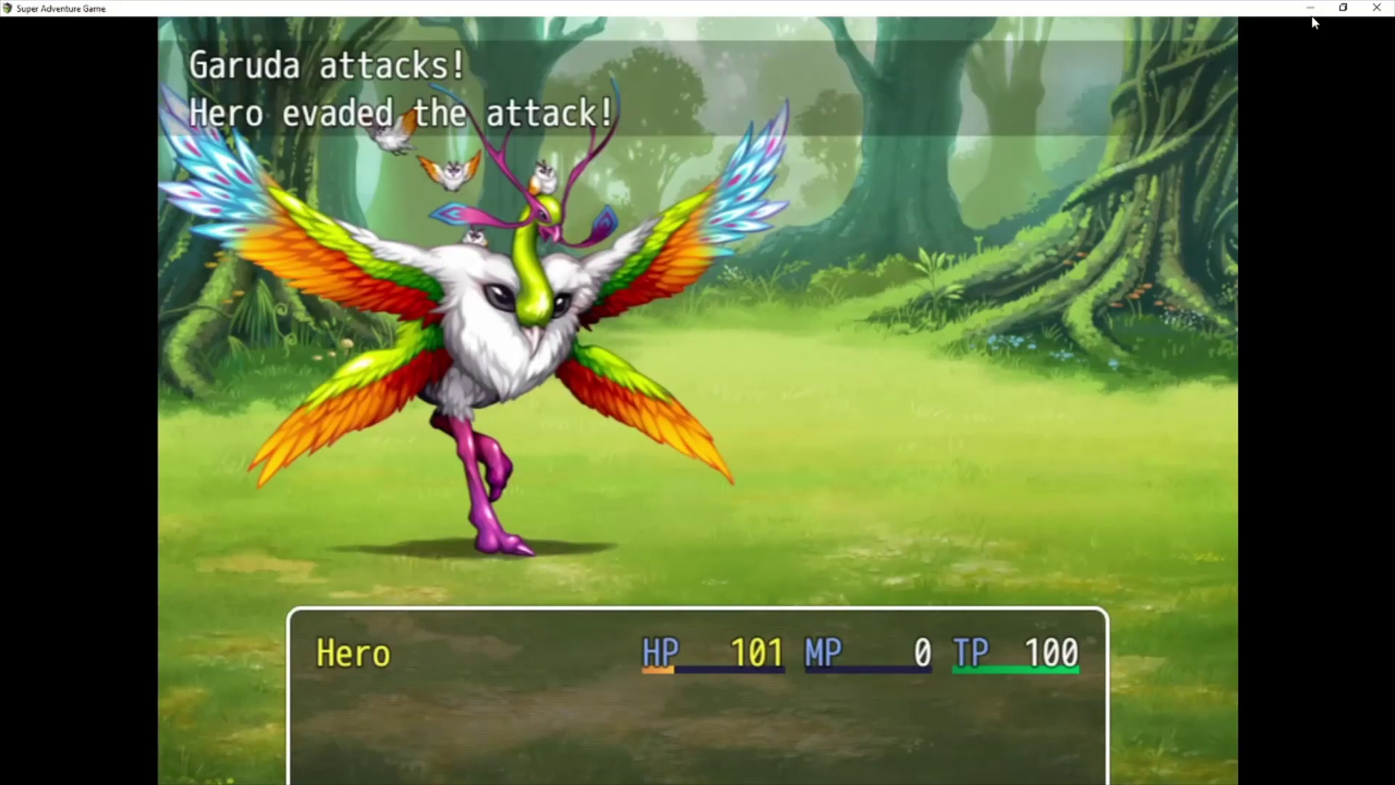
key("Return")
key("Return")
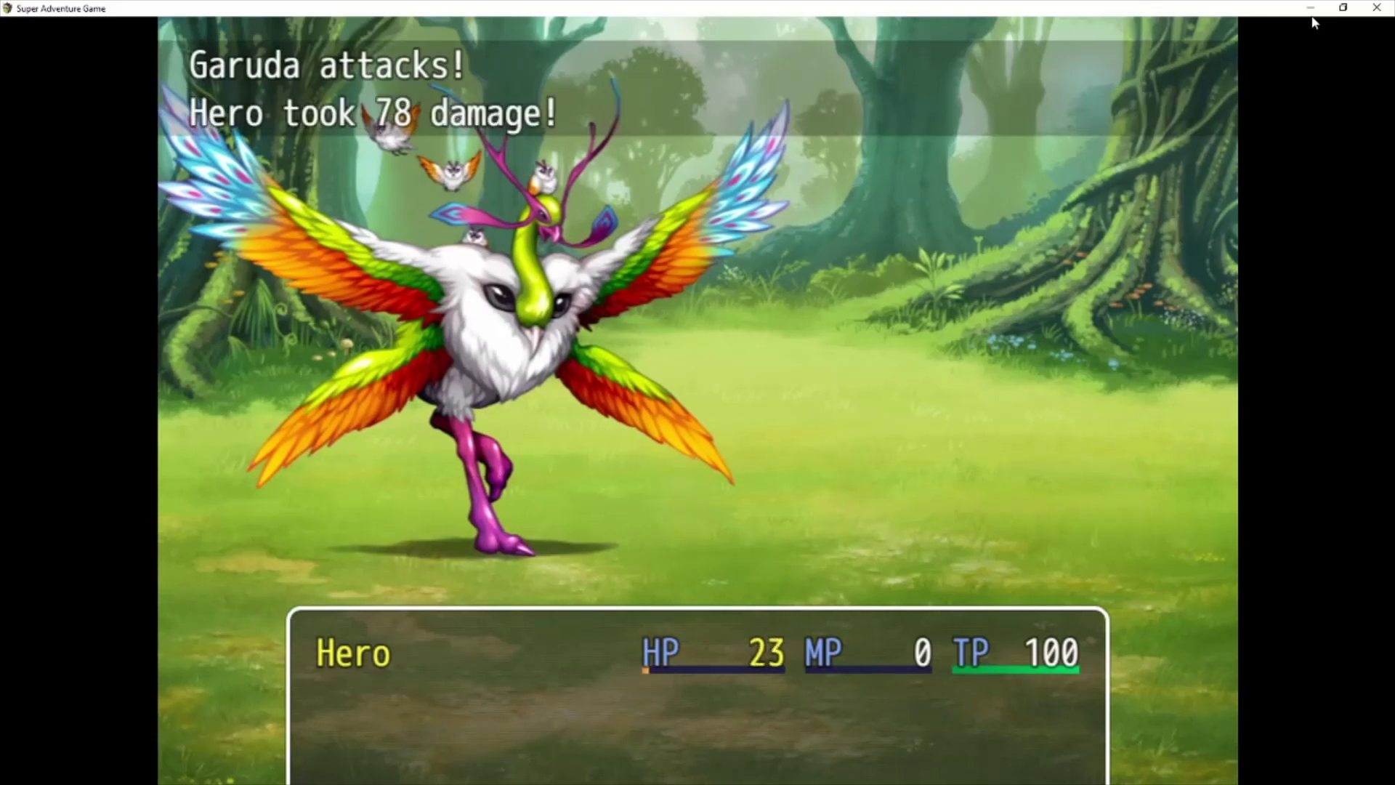
key("Return")
key("Return")
key("Return")
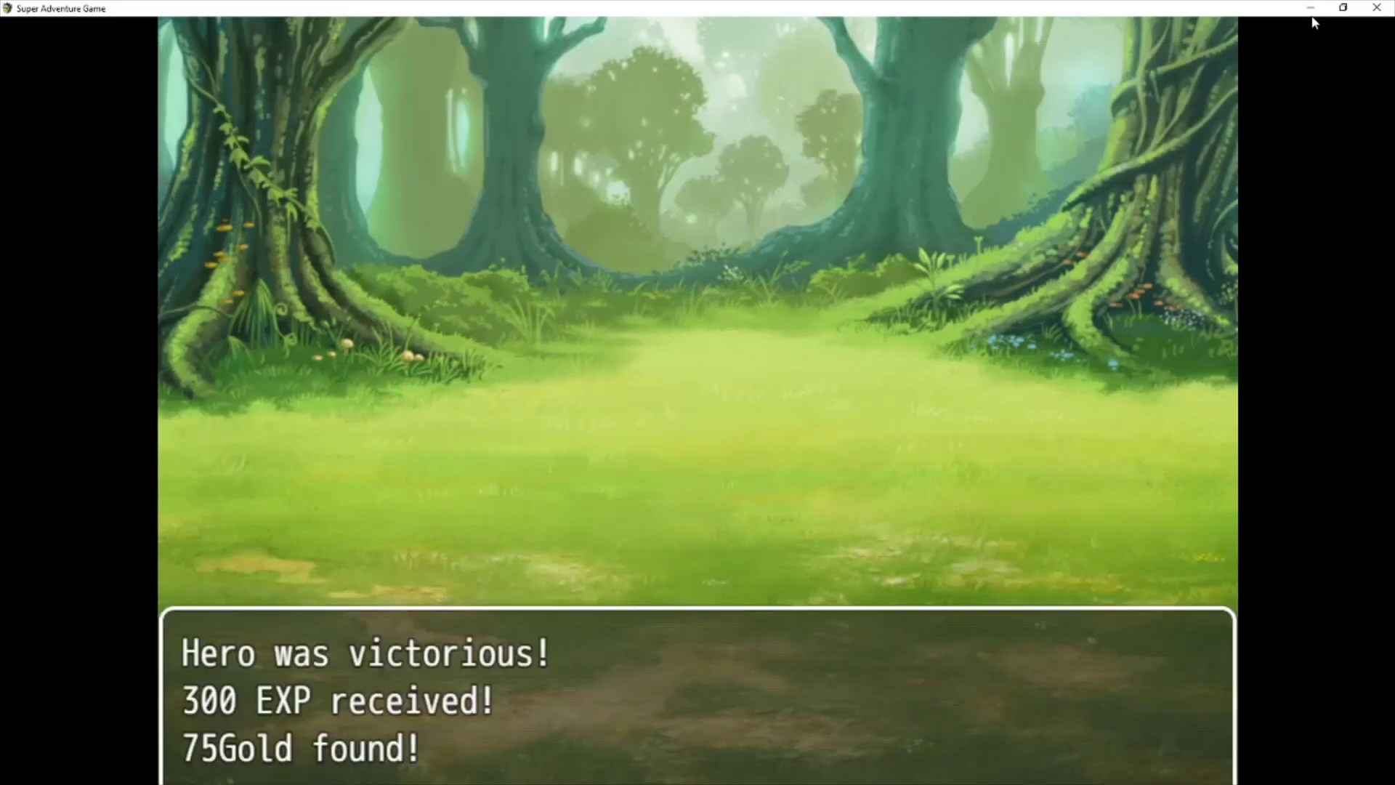
- Advance through the battle rewards, including the Medi-fruit, and dismiss the closing Garuda message
key("Return")
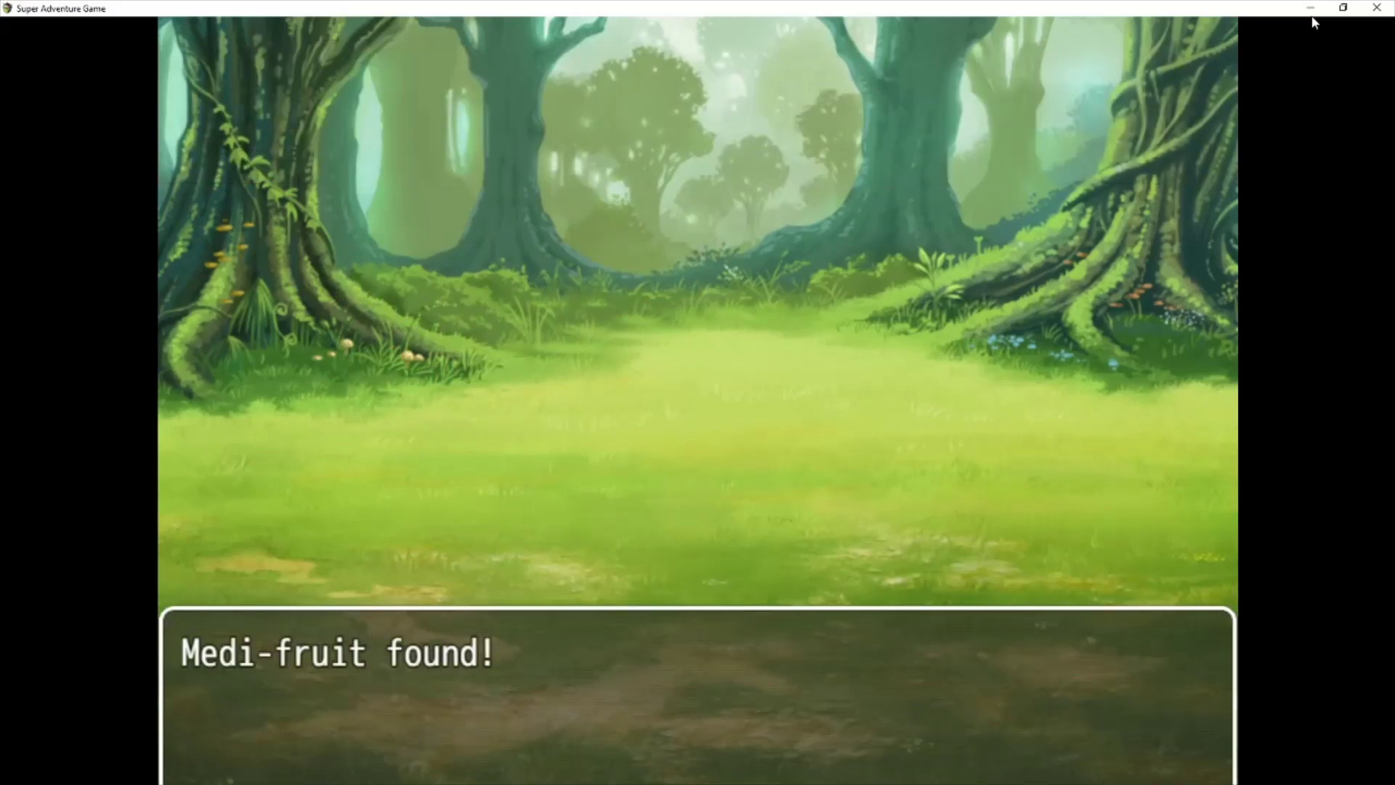
key("Return")
key("Return")
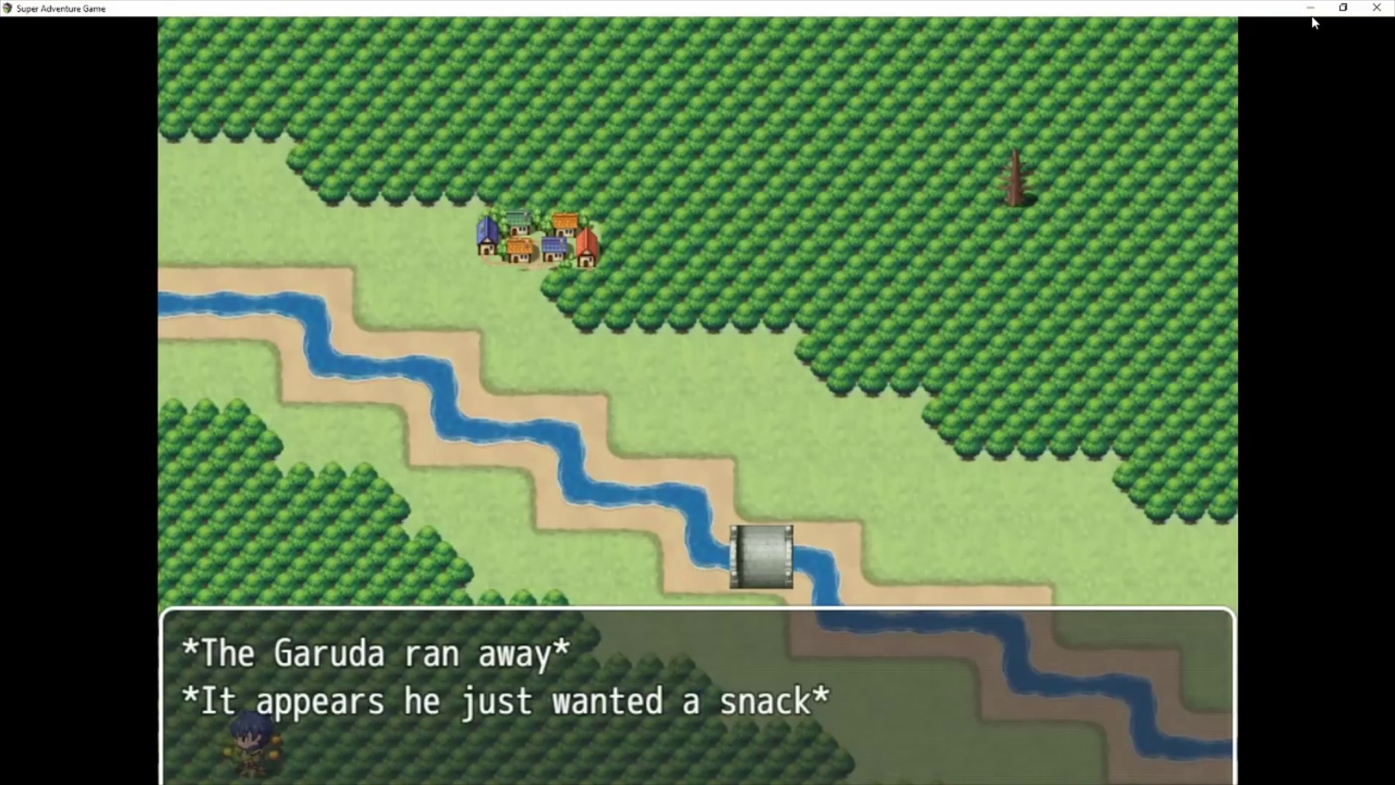
key("Return")
- Walk the hero from the fruit tree through the forest onto the bridge
key("Right")
key("Right")
key("Up")
key("Right")
key("Right")
key("Right")
key("Right")
key("Right")
key("Right")
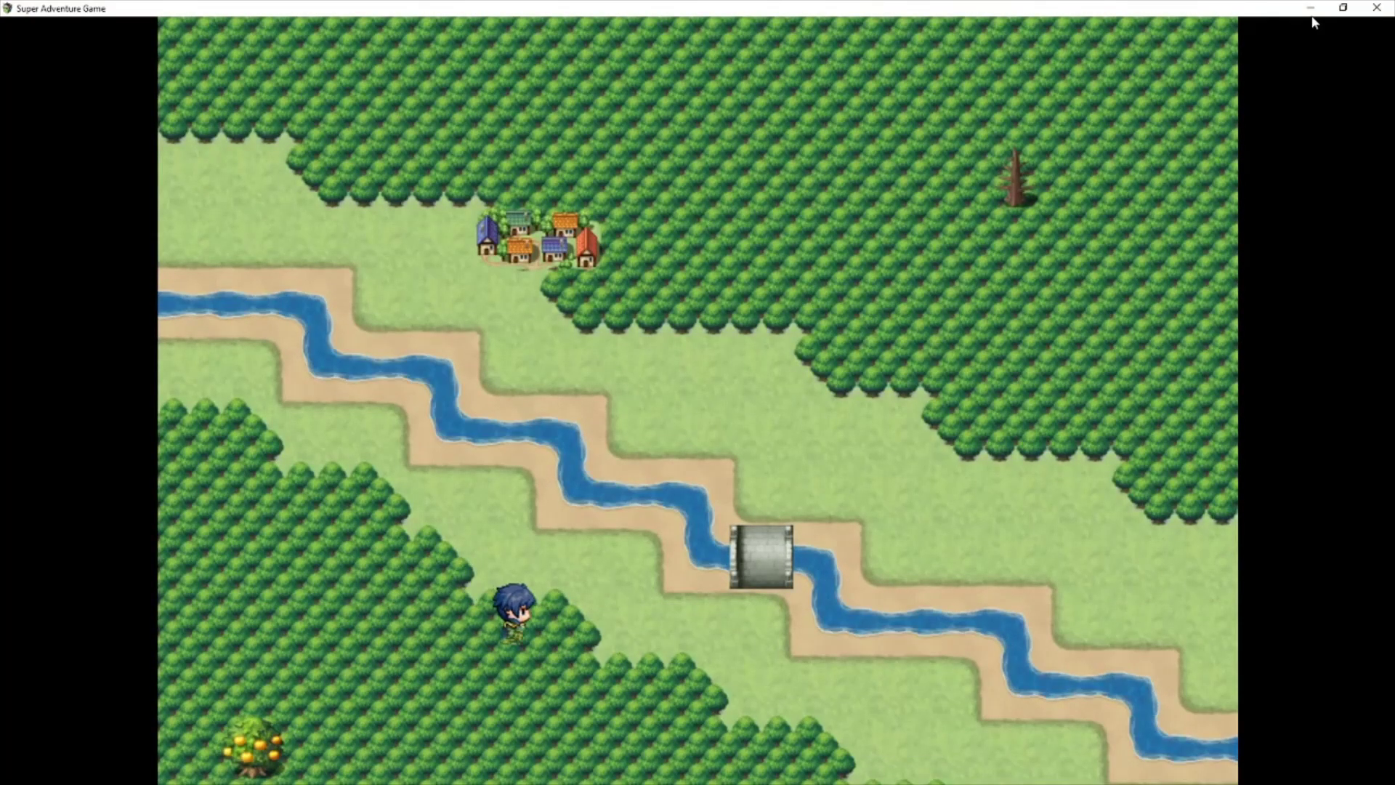
key("Up")
- Advance into the pickaxe-wielding orc's battle at the bridge, escape from it, and dismiss the orc's closing message
key("Return")
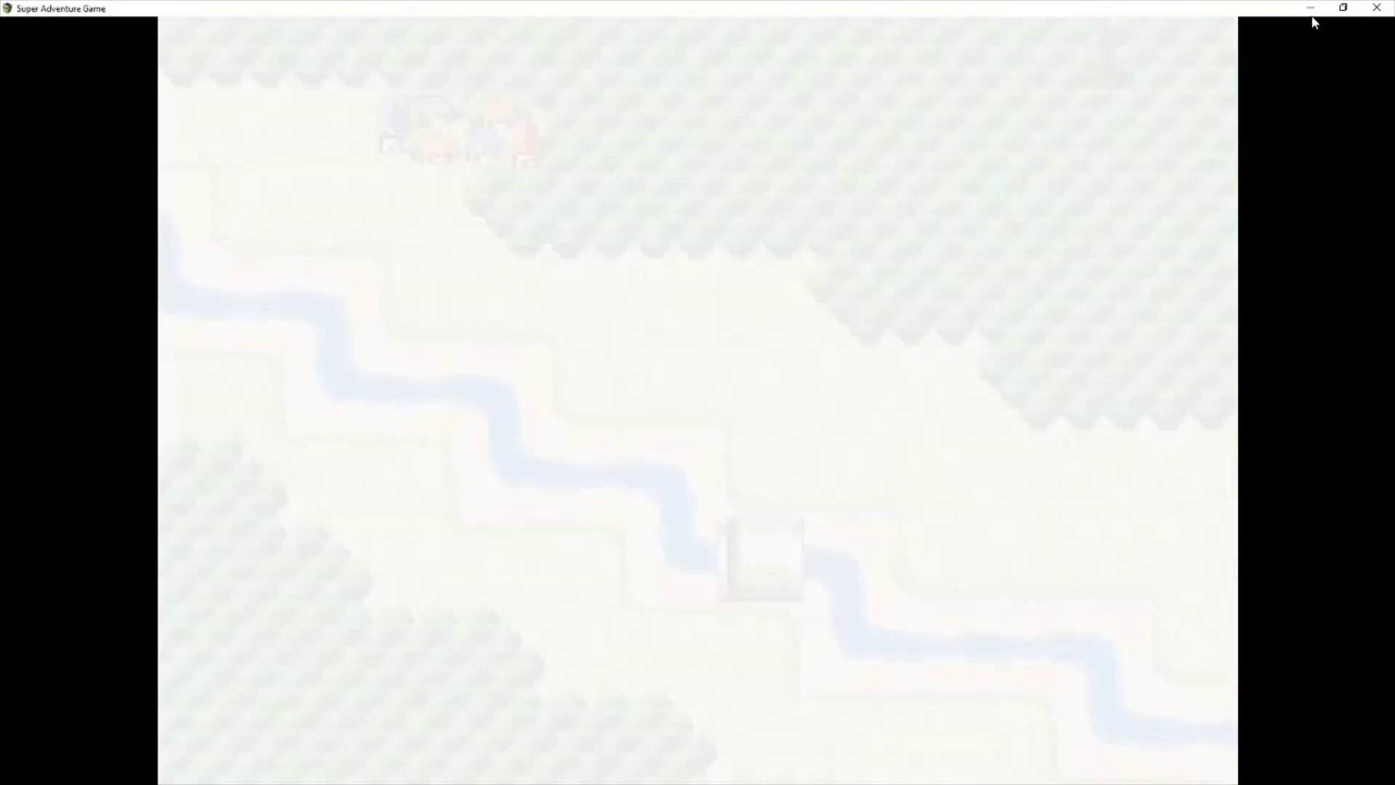
key("Return")
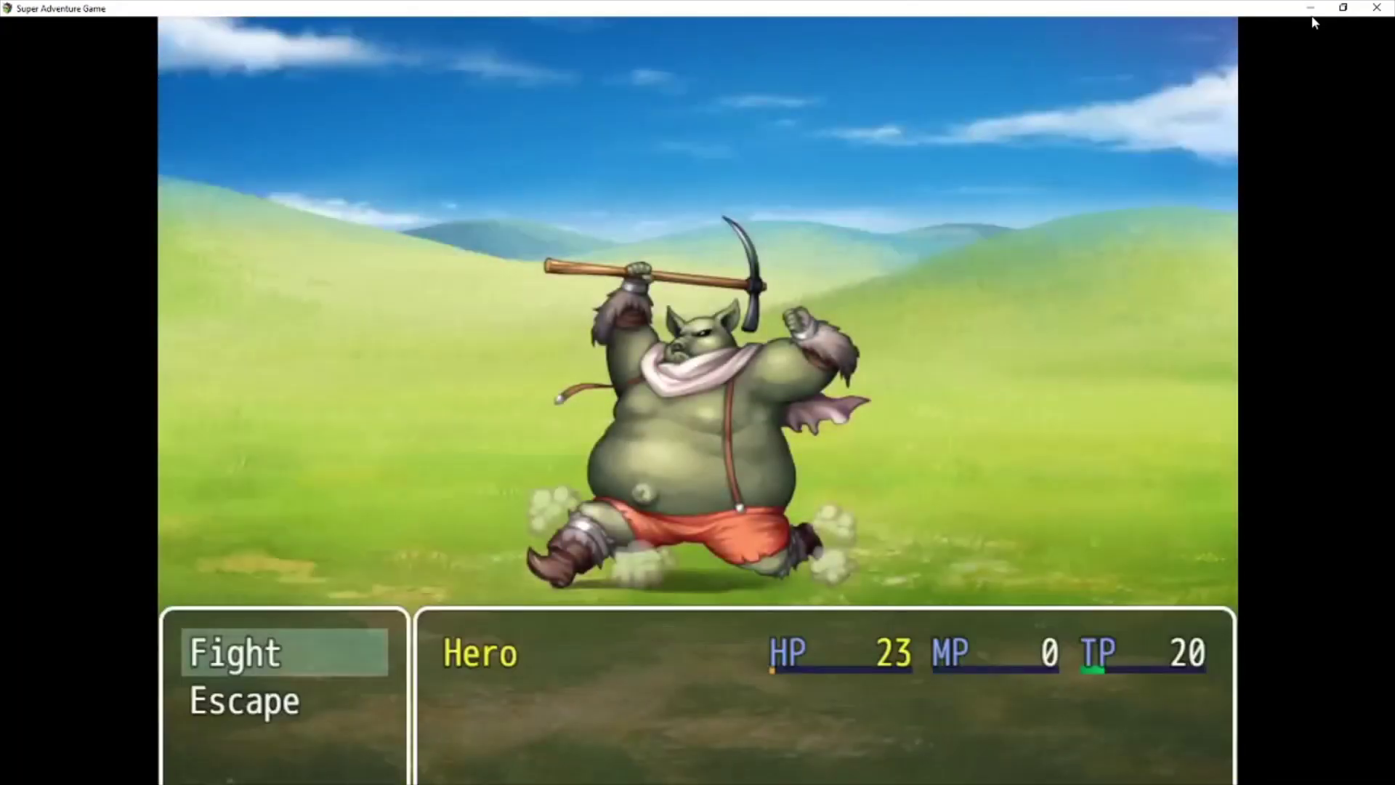
key("Return")
key("Return")
key("Return")
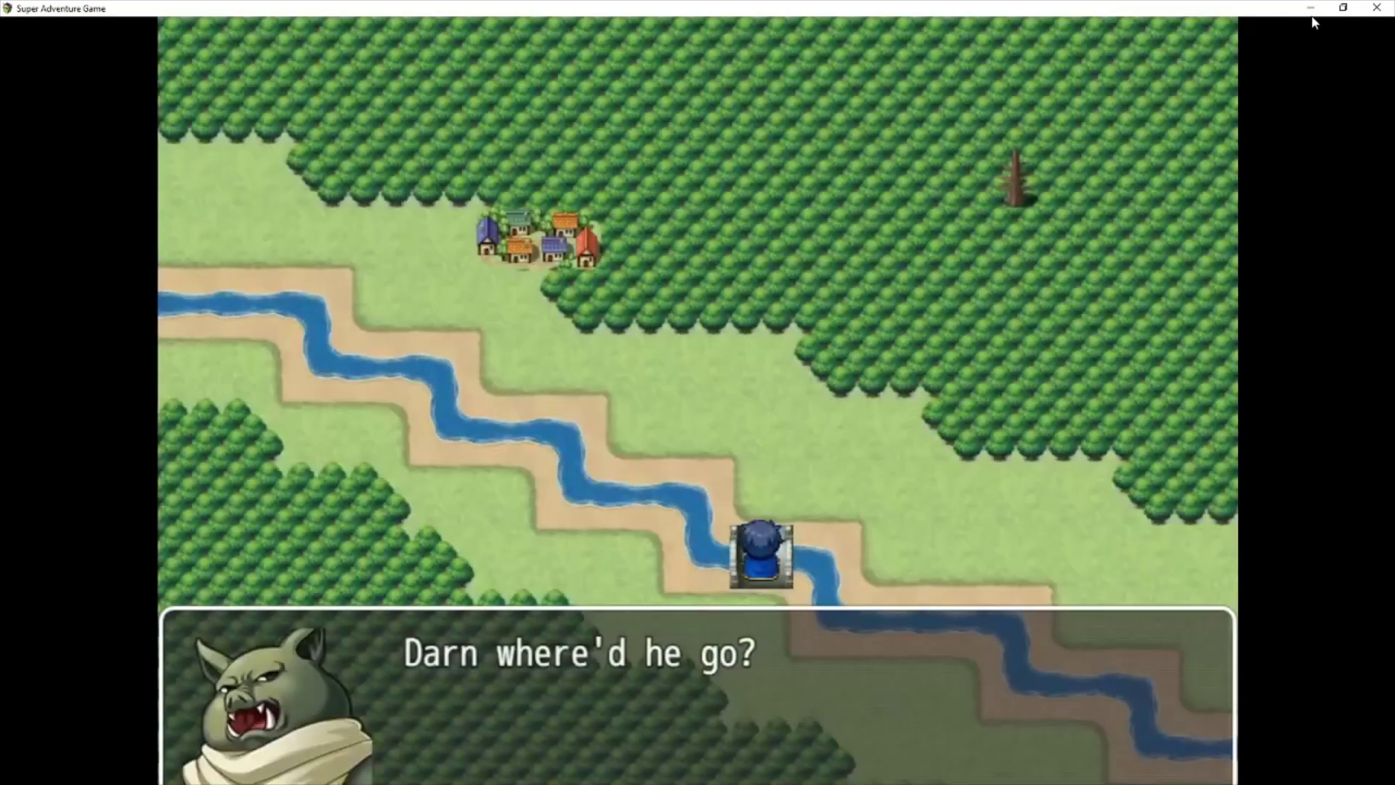
key("Return")
- Walk the hero from the bridge into the town of Towneria and enter the red-roofed house
key("Left")
key("Up")
key("Up")
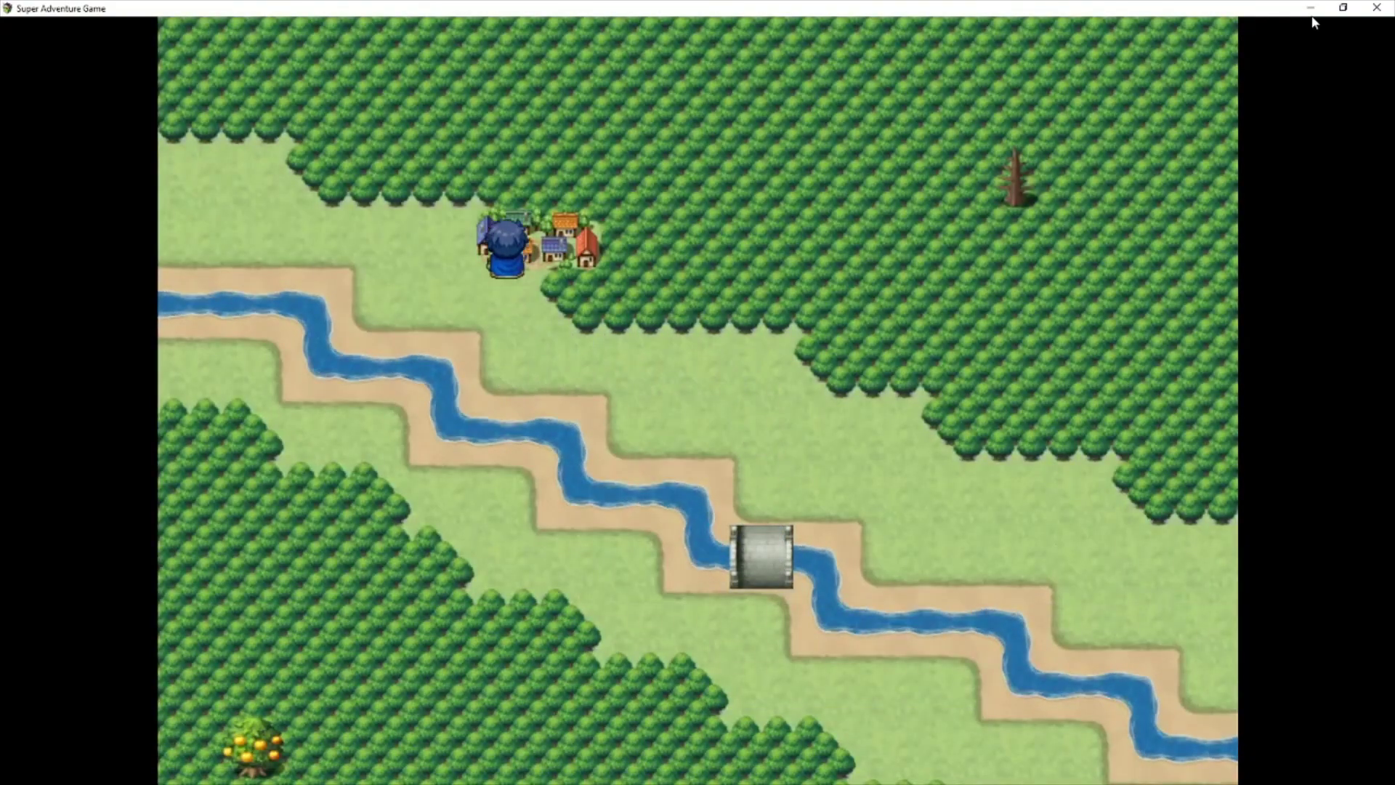
key("Right")
key("Right")
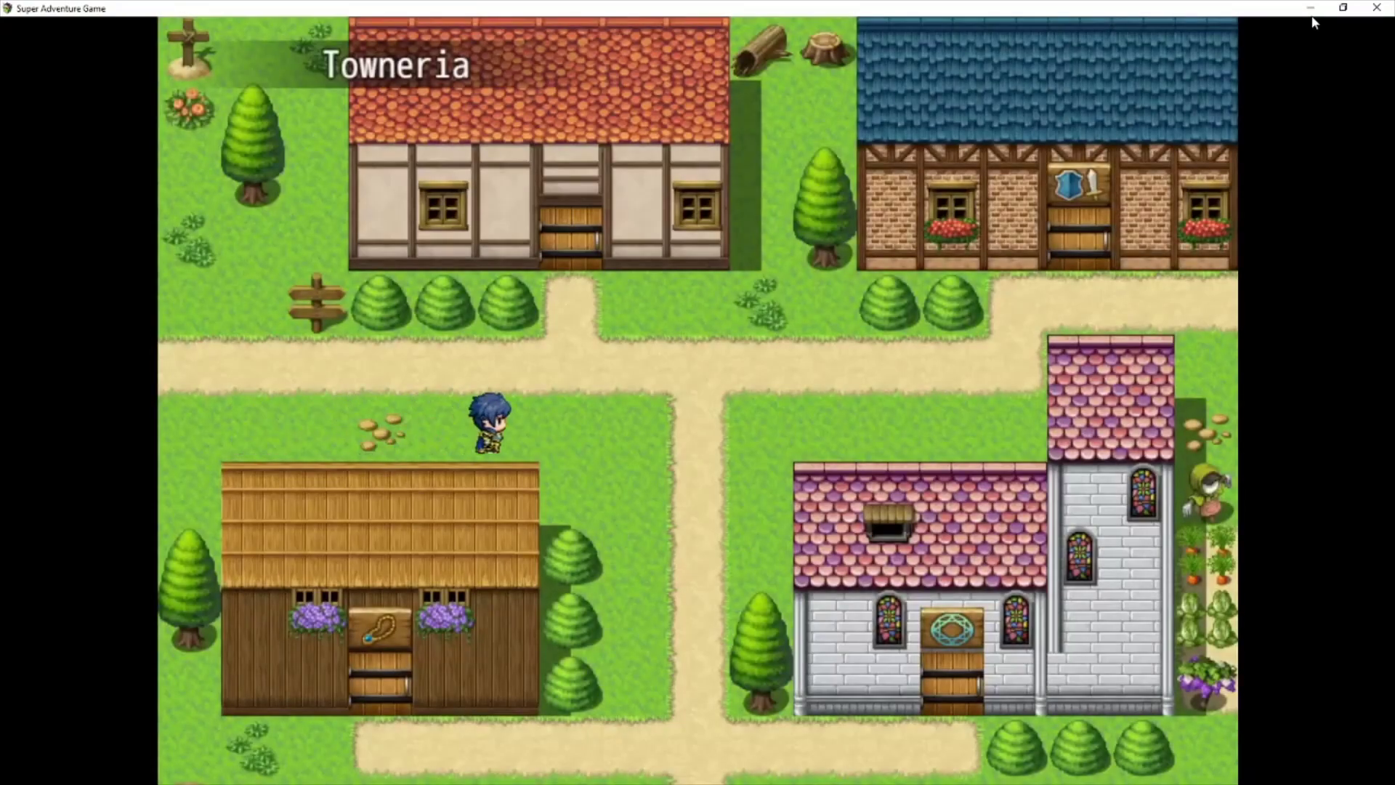
key("Up")
key("Up")
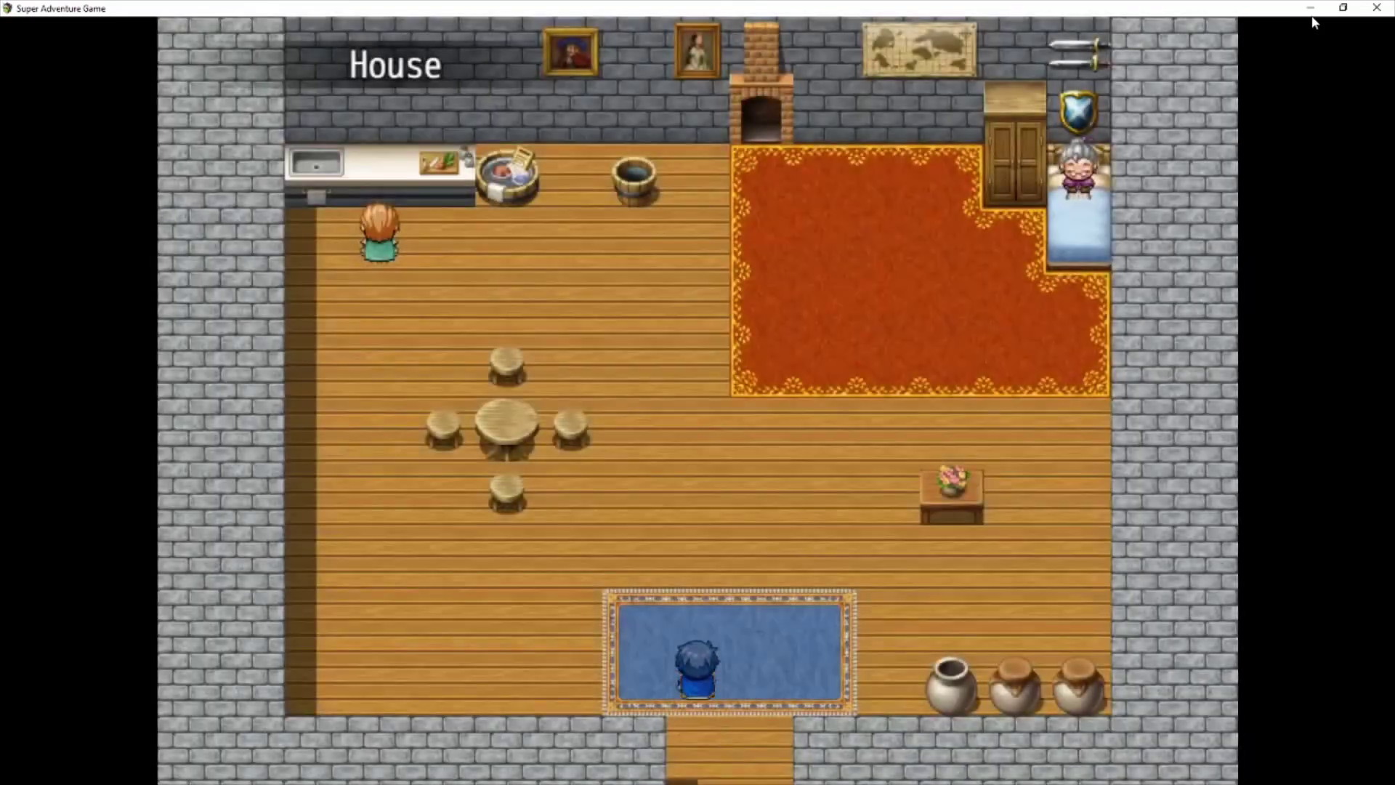
- Talk to the house owner, choose "Don't give him the fruit", and dismiss his "If only..." reply
key("Left")
key("Up")
key("Return")
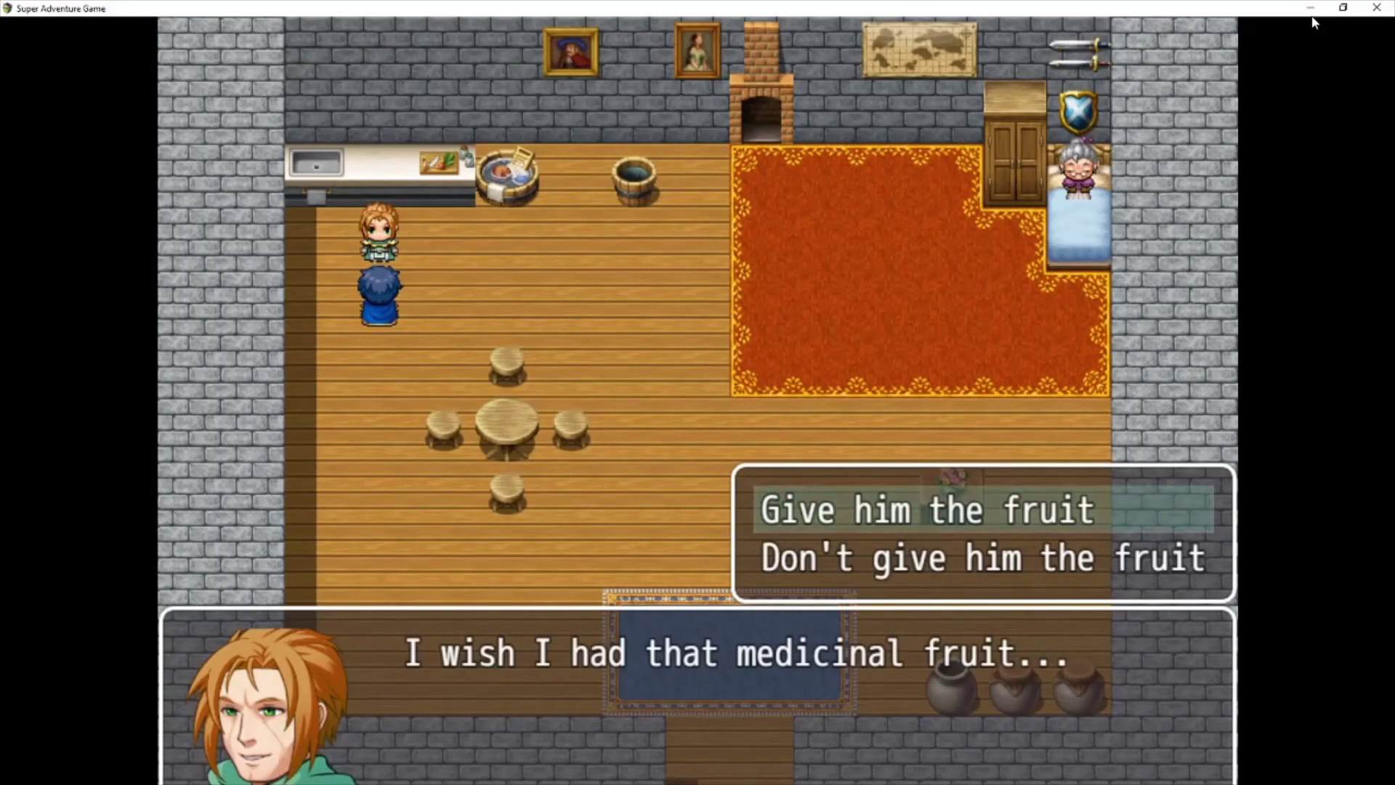
key("Down")
key("Return")
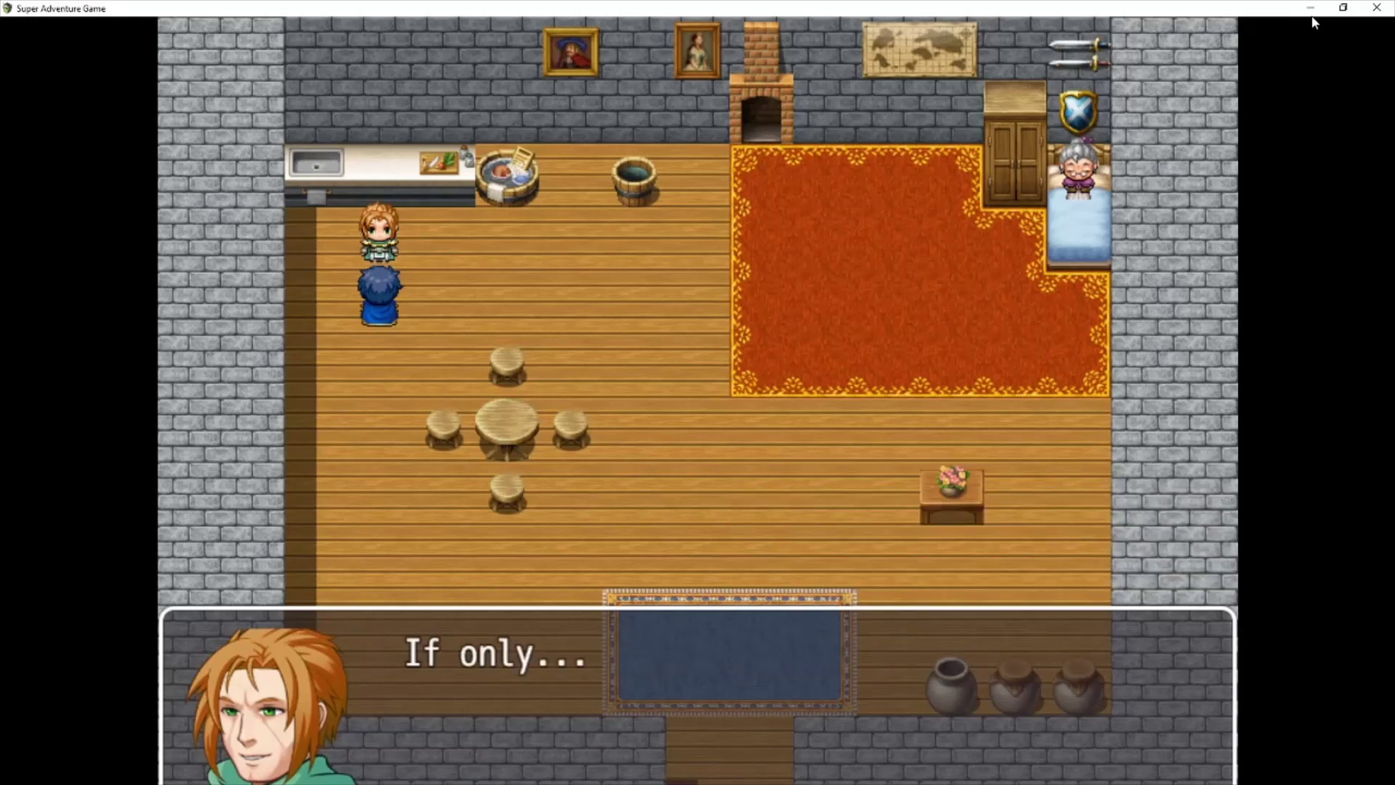
key("Return")
- Talk to the house owner again, choose "Give him the fruit", and dismiss his thank-you message
key("Return")
key("Return")
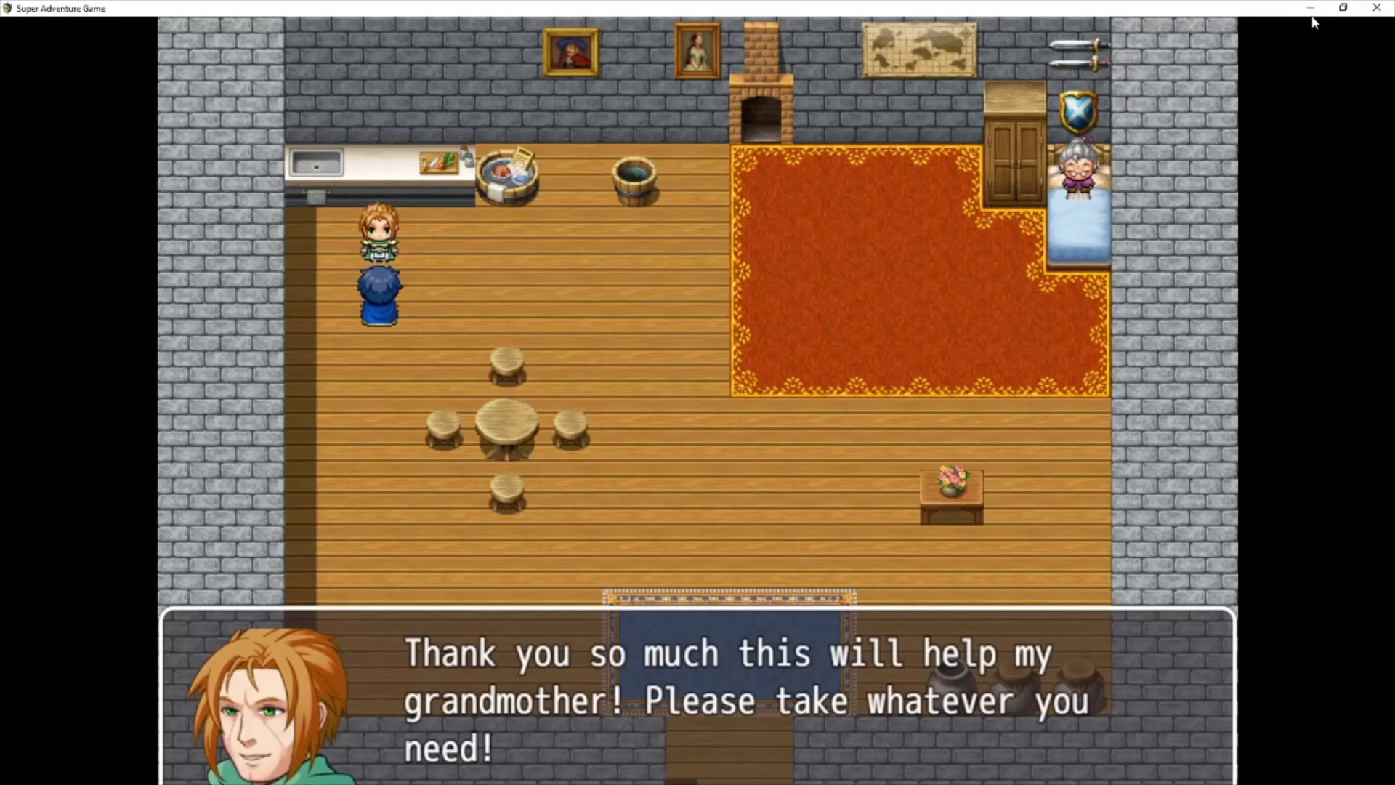
key("Return")
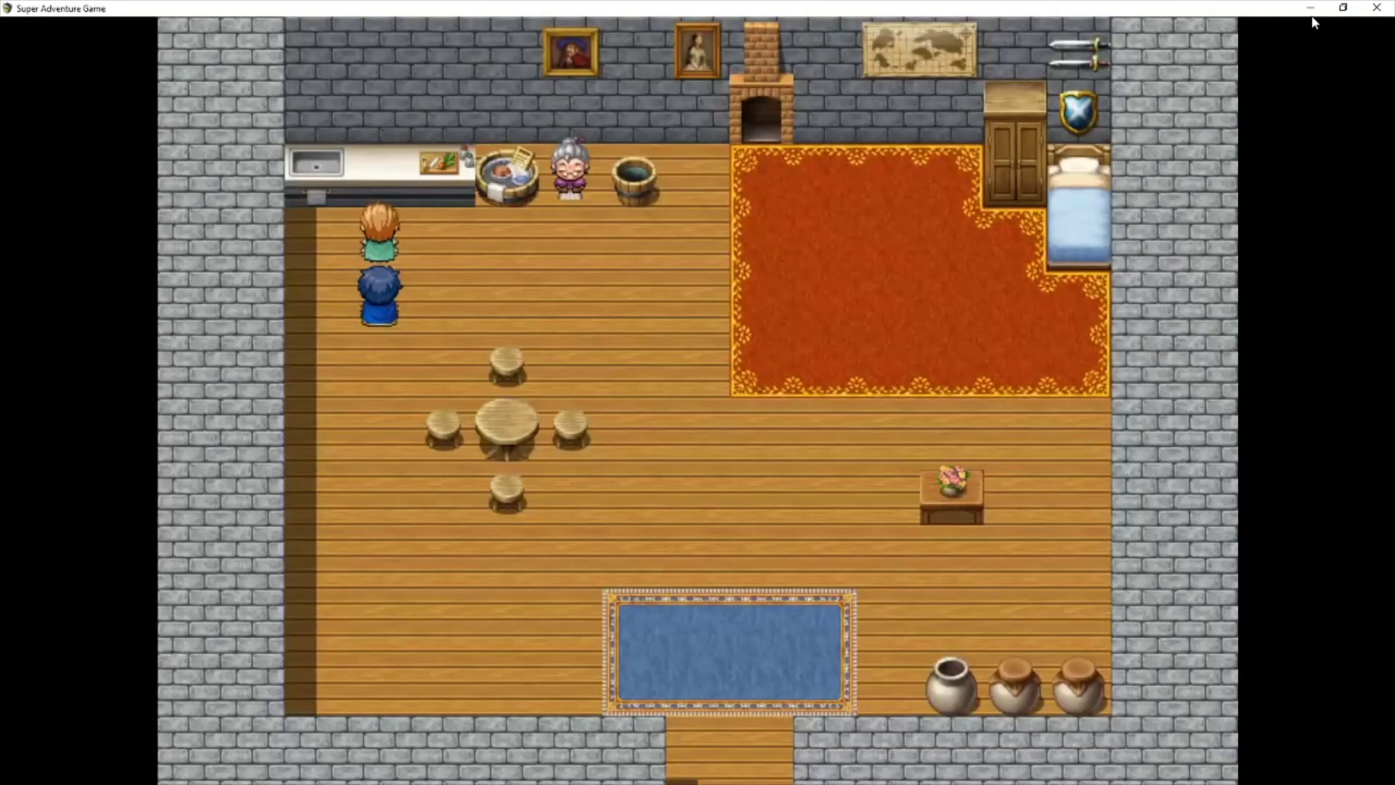
- Walk the hero over to grandma beside the kitchen counter and interact with her
key("Right")
key("Right")
key("Right")
key("Up")
key("Return")
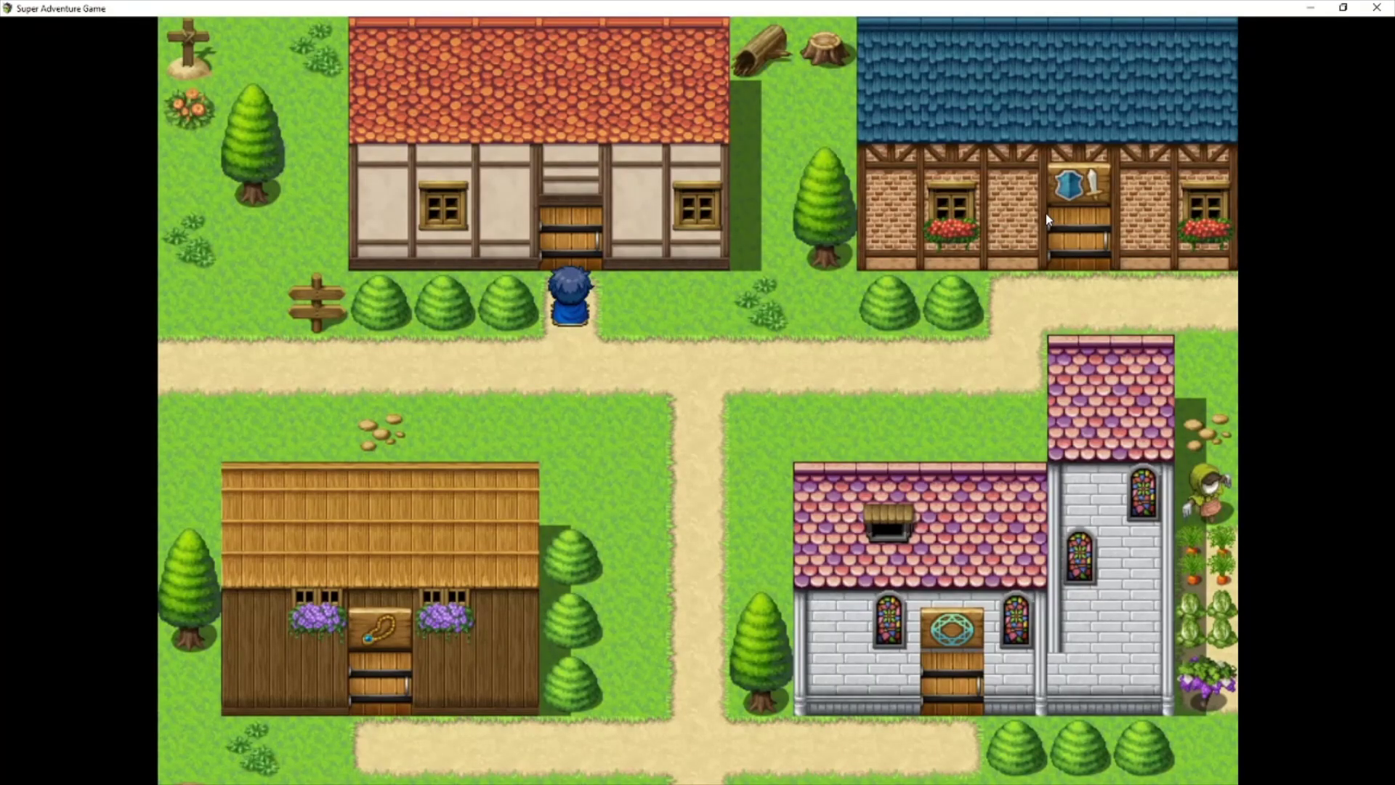
- Enter the red-roofed house again and walk the hero up to the owner at the kitchen counter
key("Up")
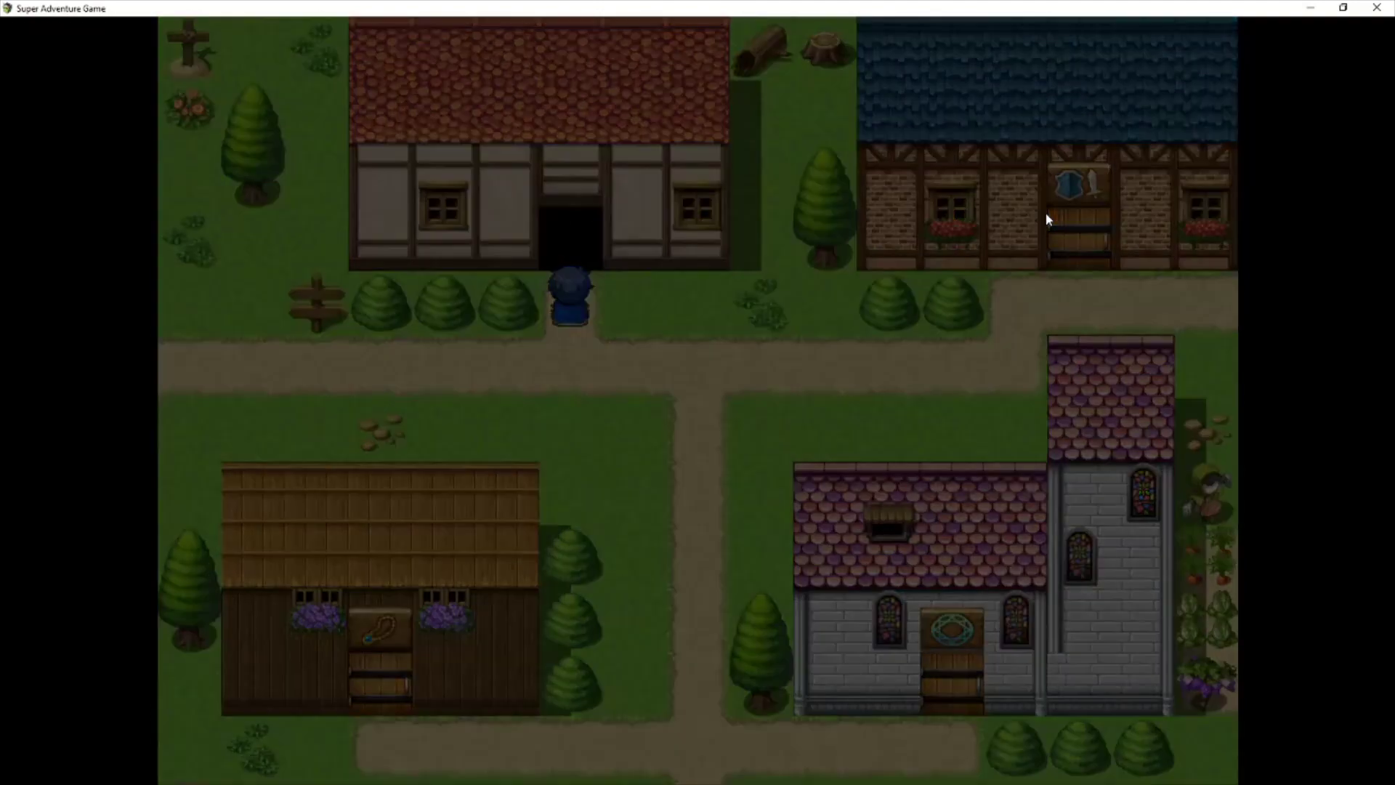
key("Up")
key("Up")
key("Up")
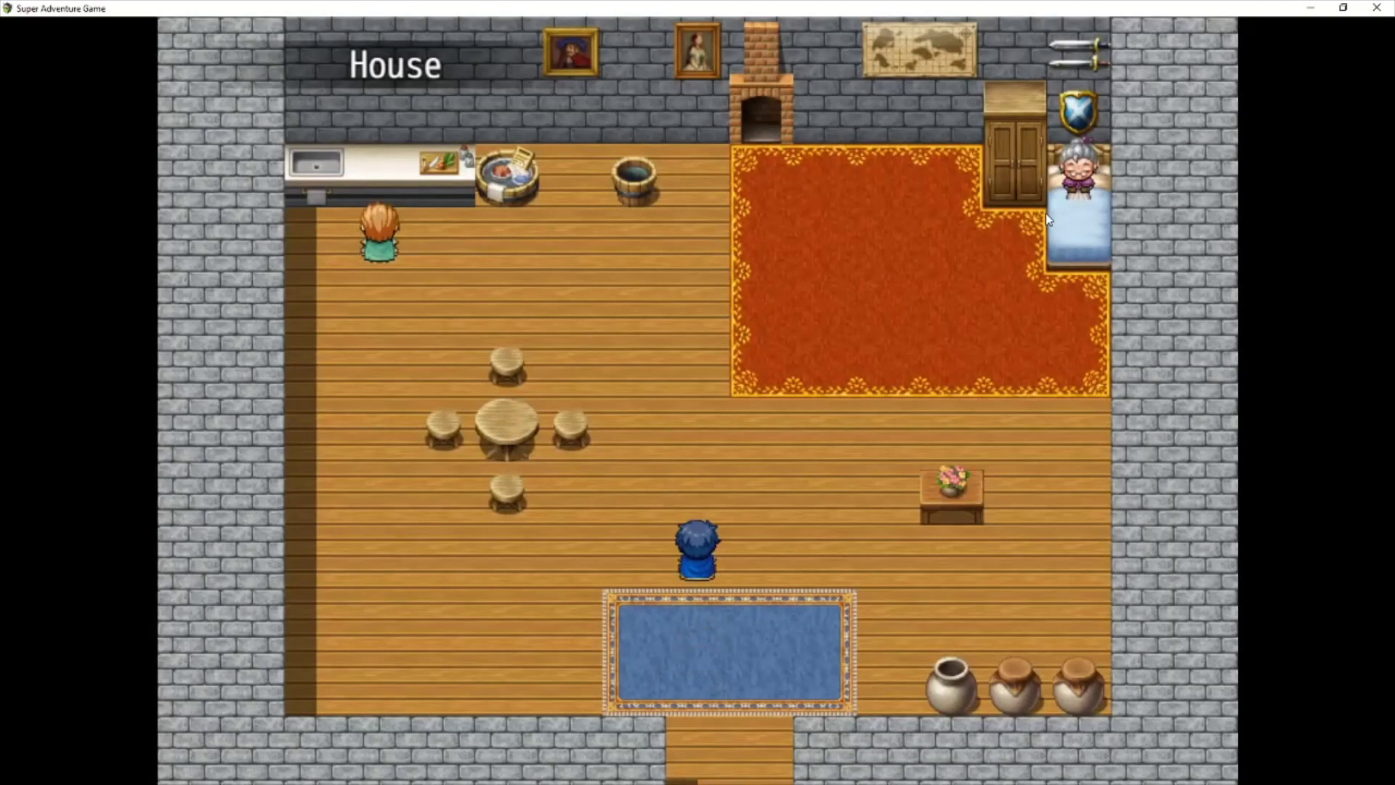
key("Left")
key("Left")
key("Left")
key("Left")
key("Left")
key("Up")
key("Up")
key("Up")
key("Up")
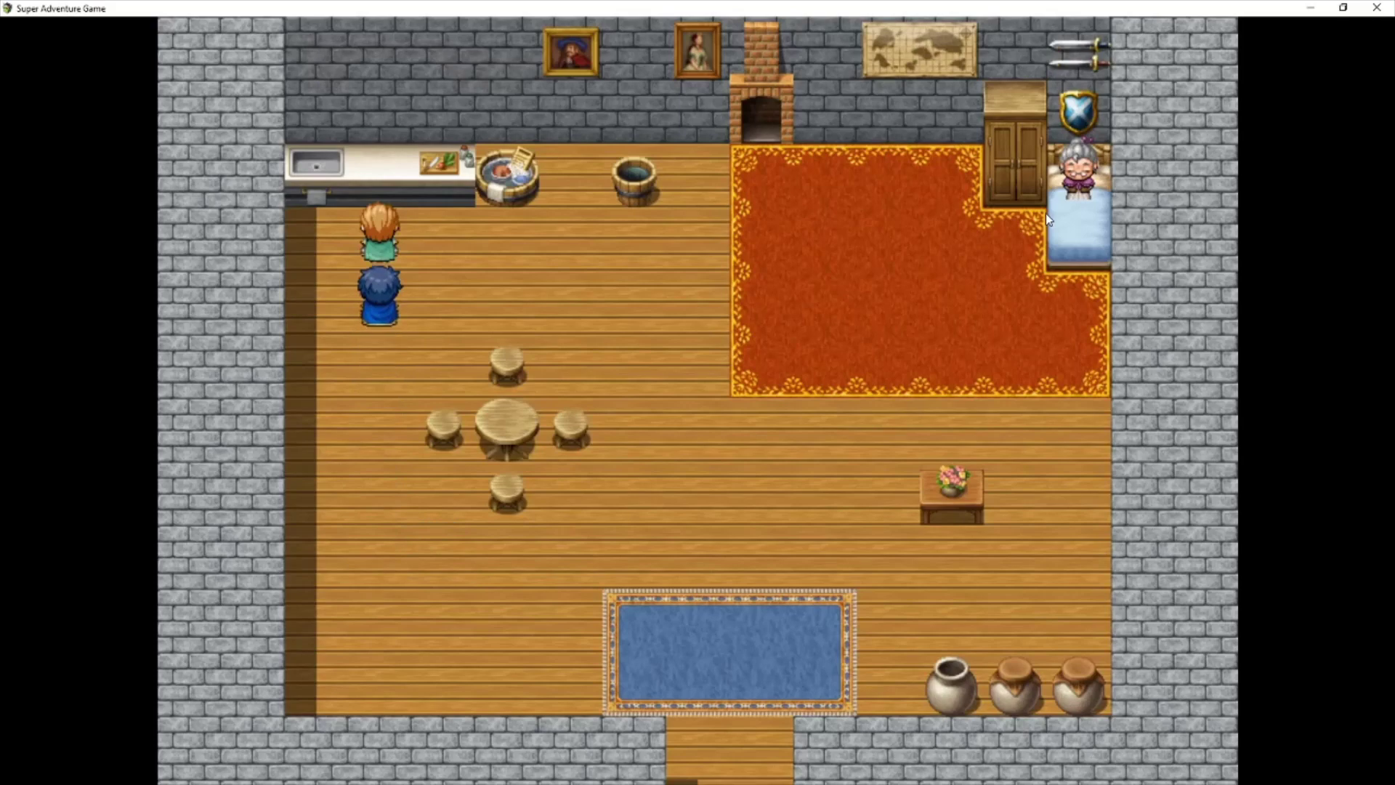
- Talk to the owner, choose "Give him the fruit", and advance through his thanks and the chest's 100 Gold message
key("Return")
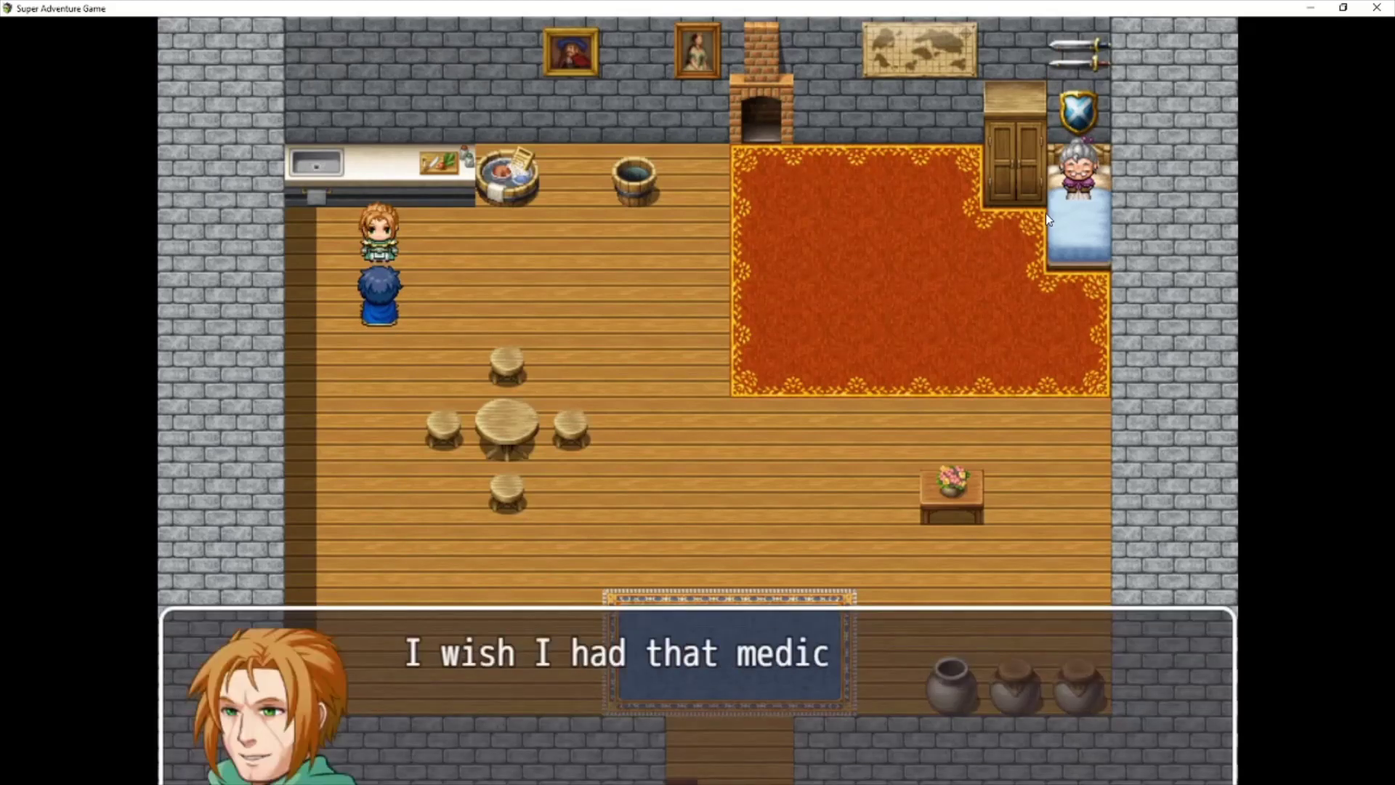
key("Return")
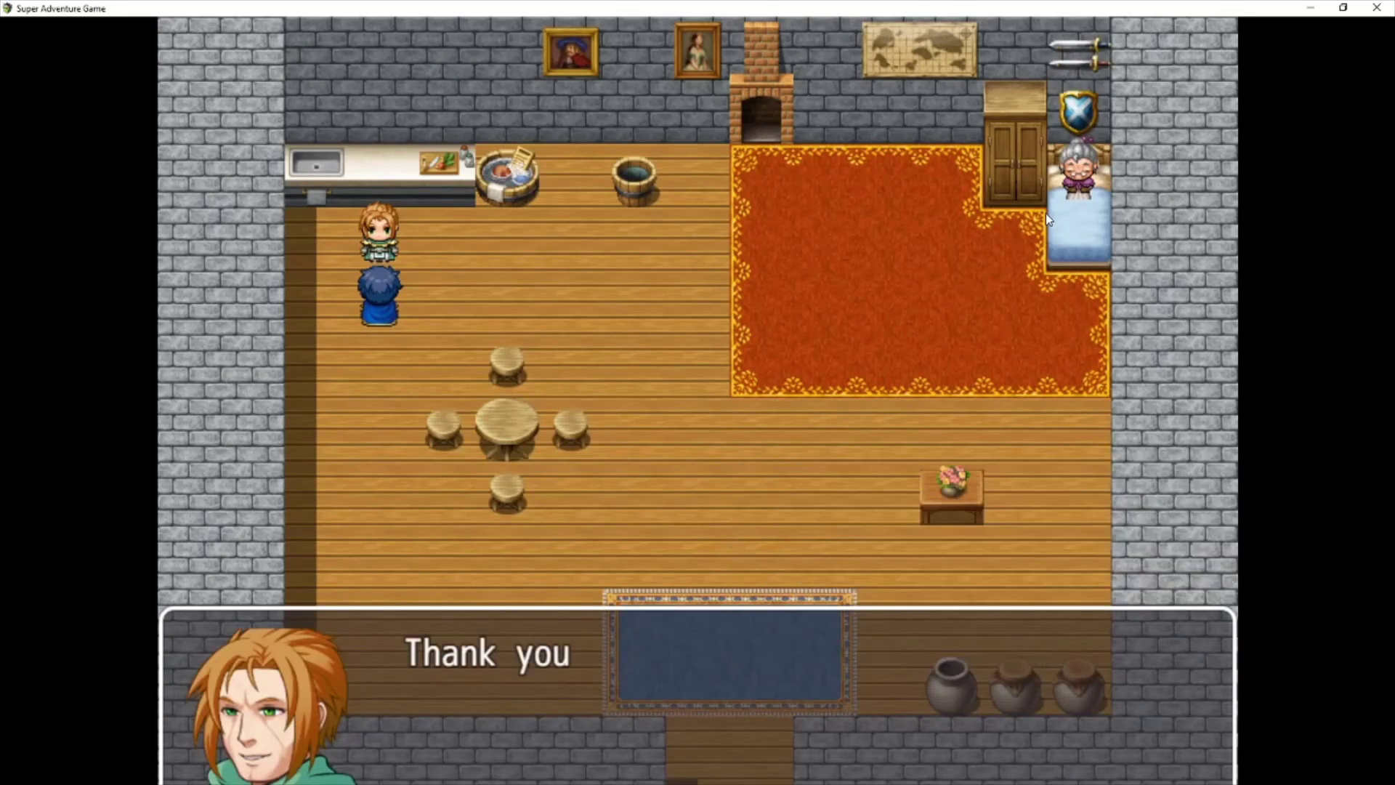
key("Return")
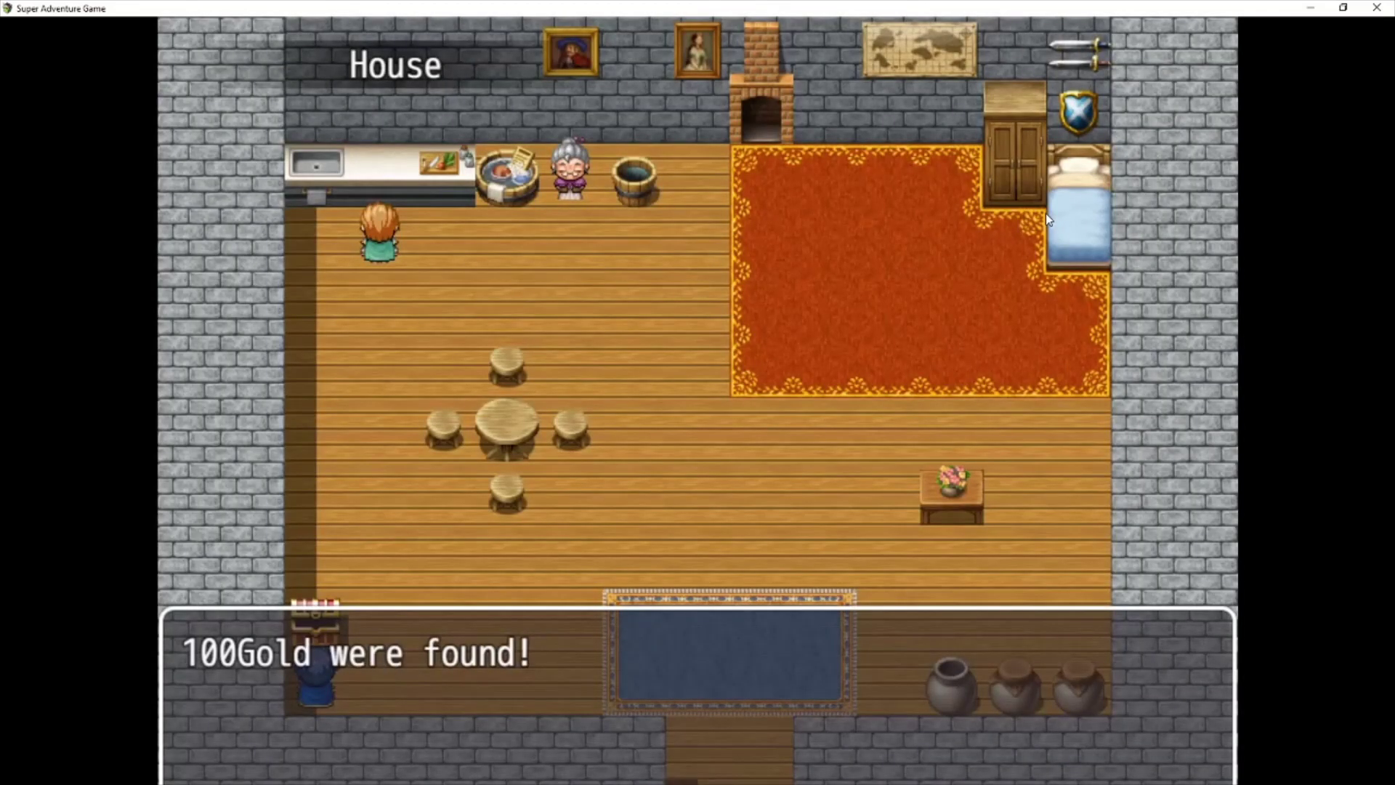
key("Return")
- Walk the hero around the house to inspect the treasure chest and grandma's new spot
key("Right")
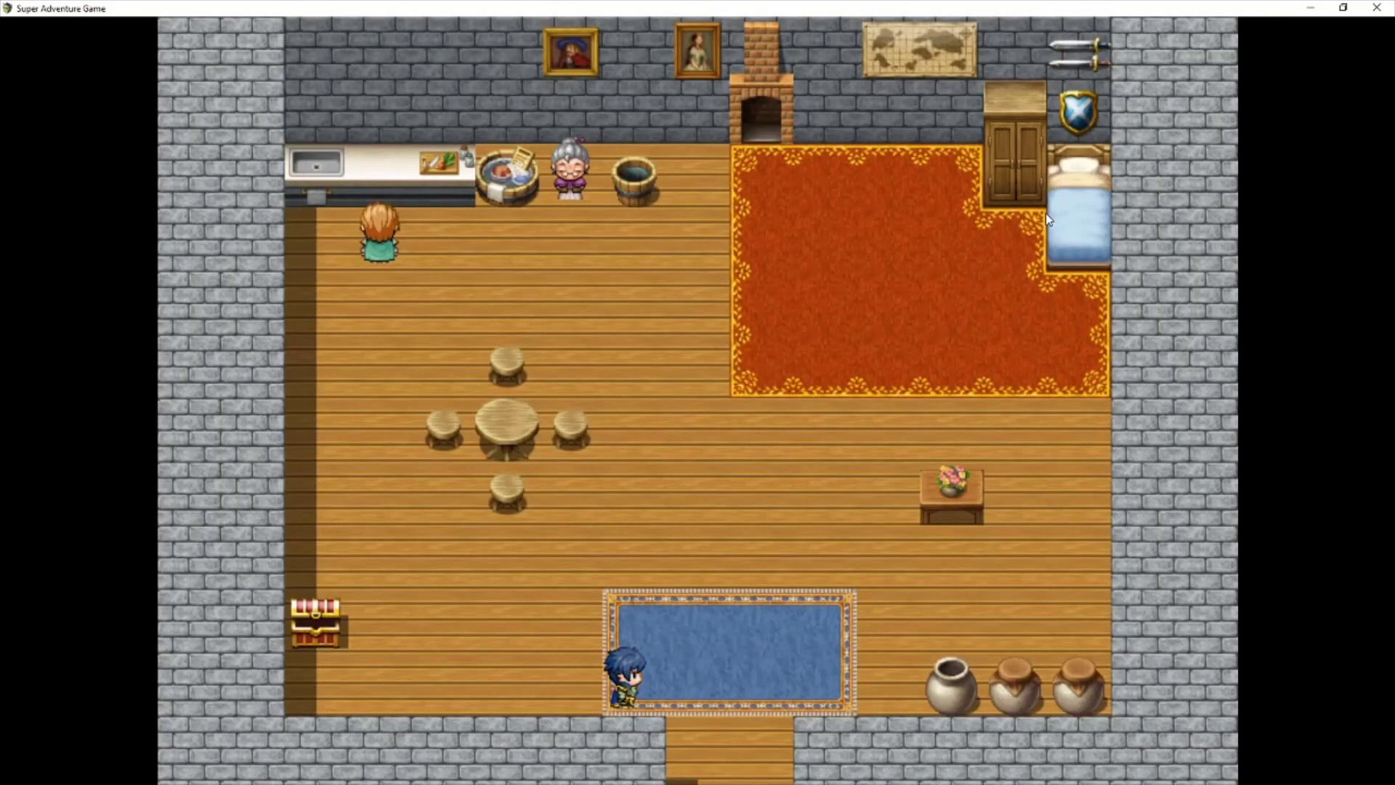
key("Up")
key("Left")
key("Down")
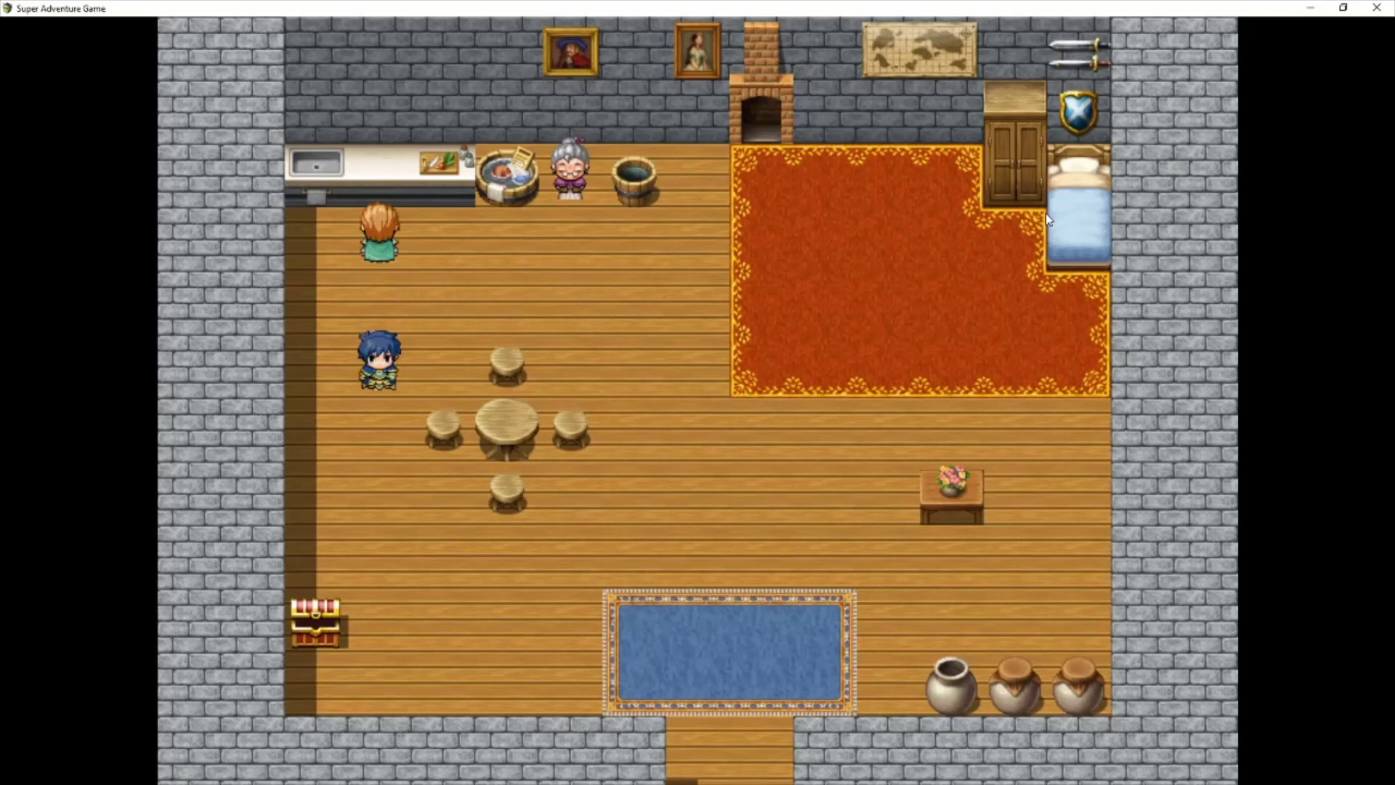
key("Left")
key("Down")
key("Right")
key("Down")
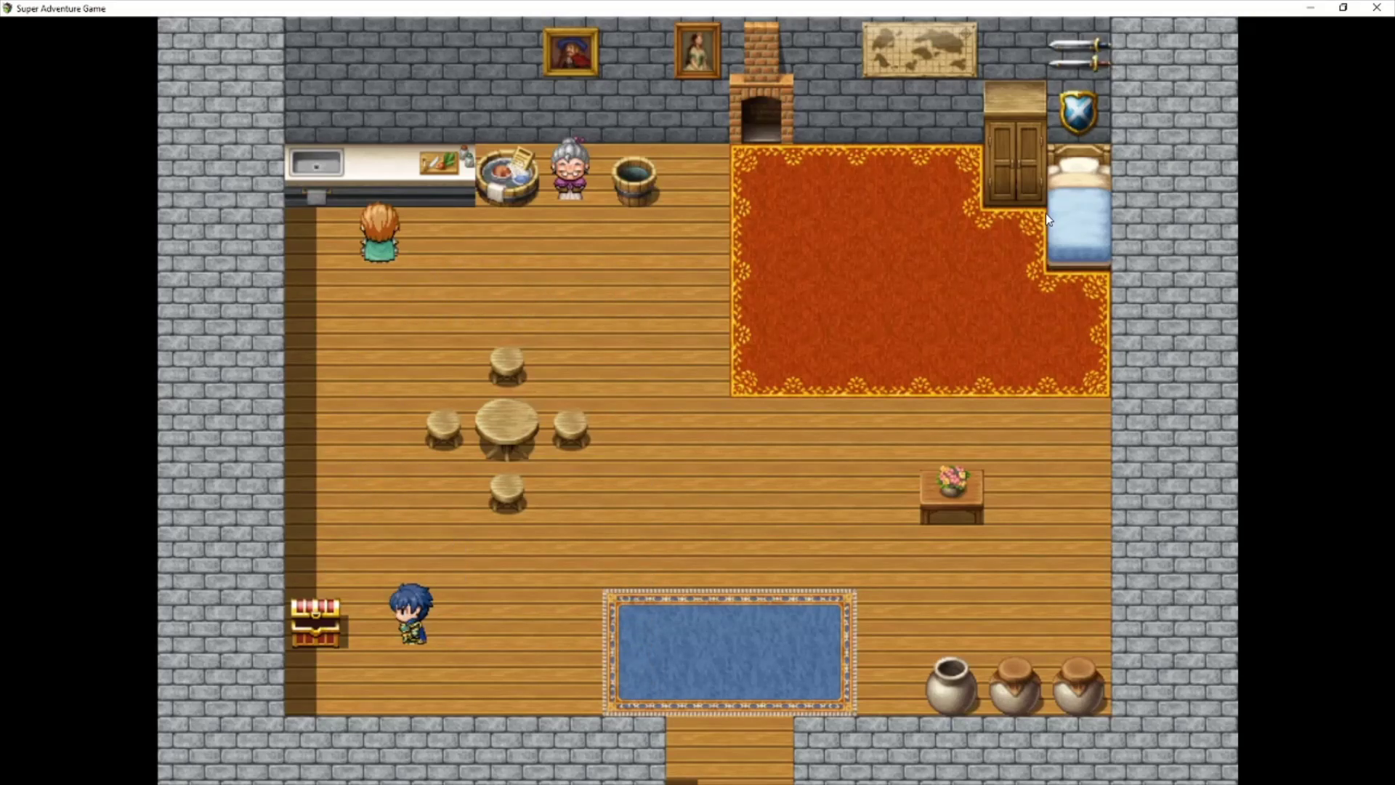
key("Left")
key("Right")
key("Up")
key("Right")
key("Up")
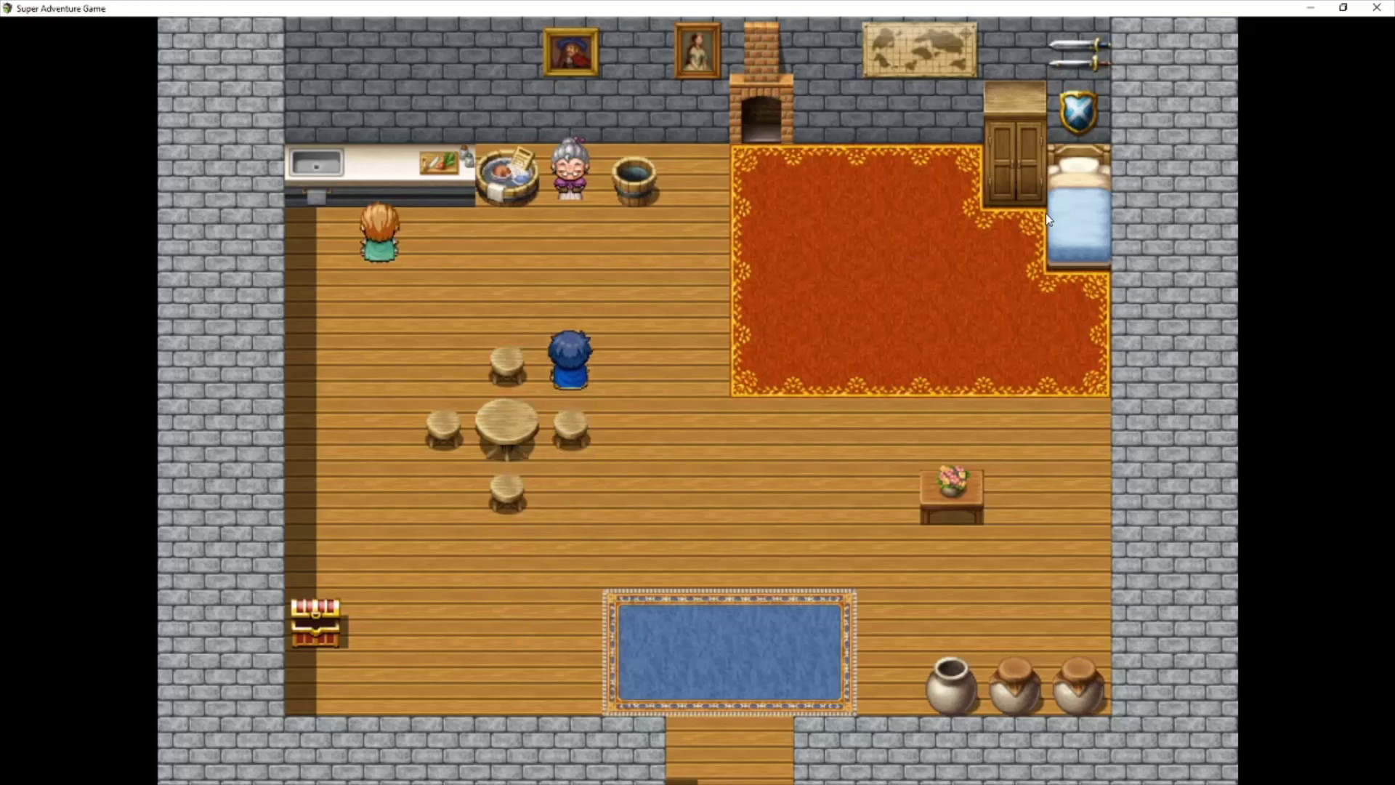
- Close the playtest and open the treasure chest event of house 1 in RPG Maker MV
left_click(1377, 7)
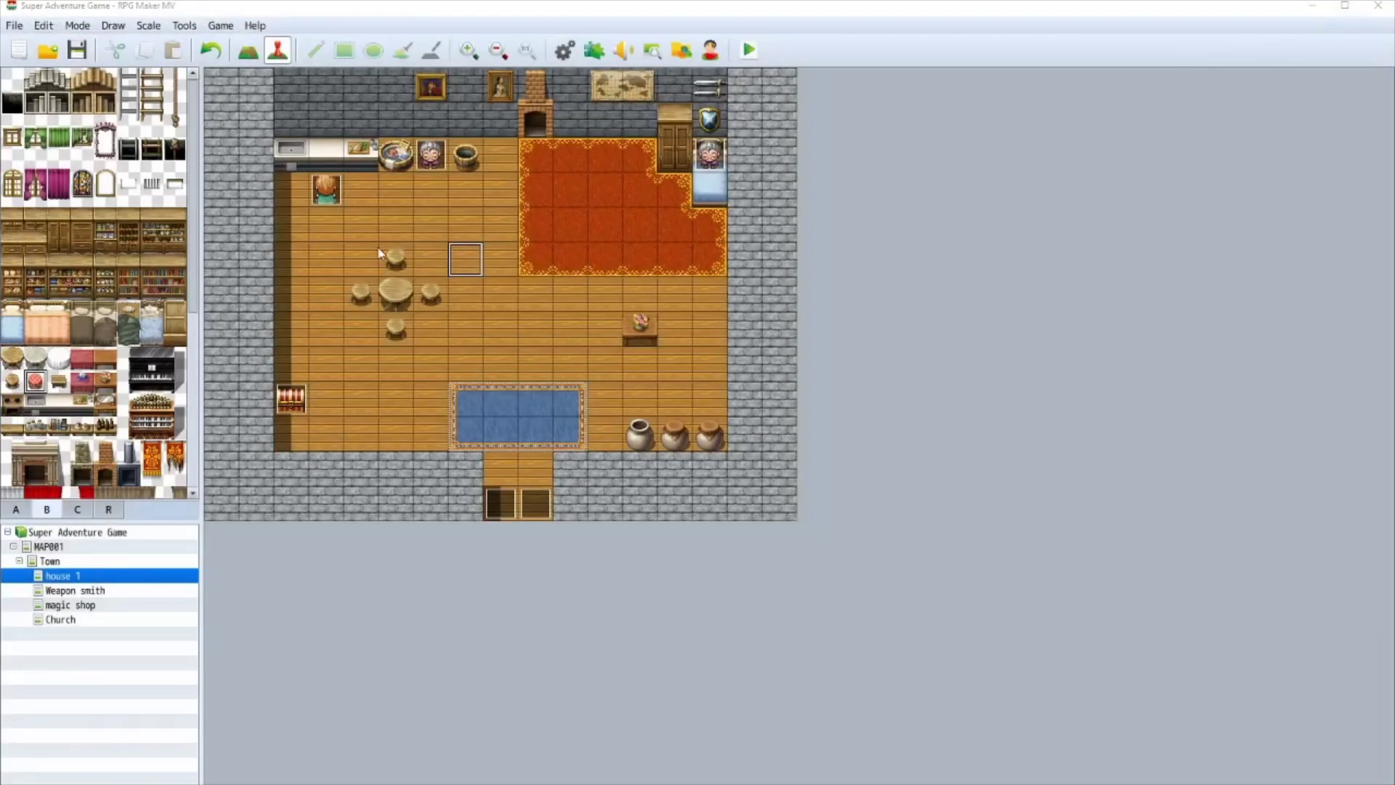
double_click(292, 399)
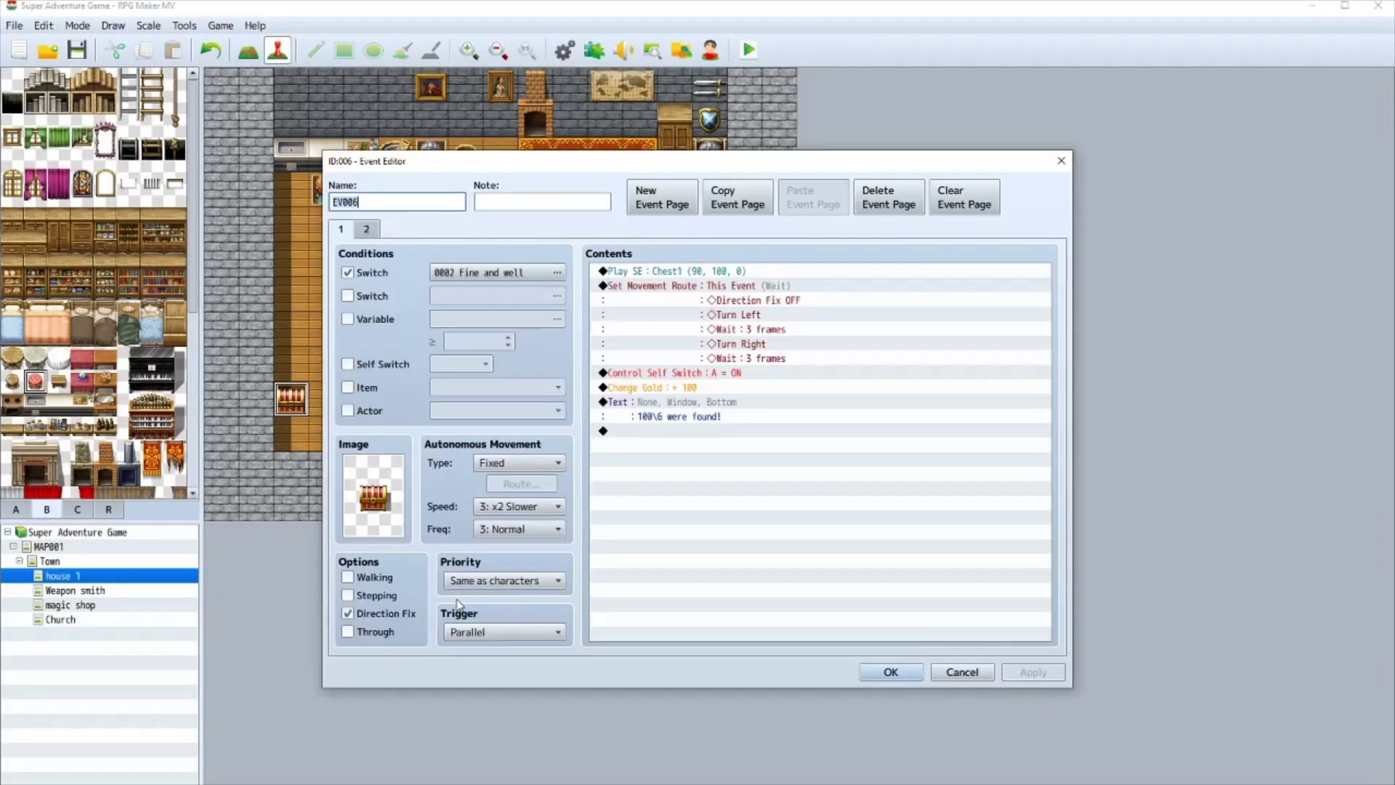
- Try the Action Button, Parallel and Autorun triggers in turn on the chest event's first page
left_click(484, 637)
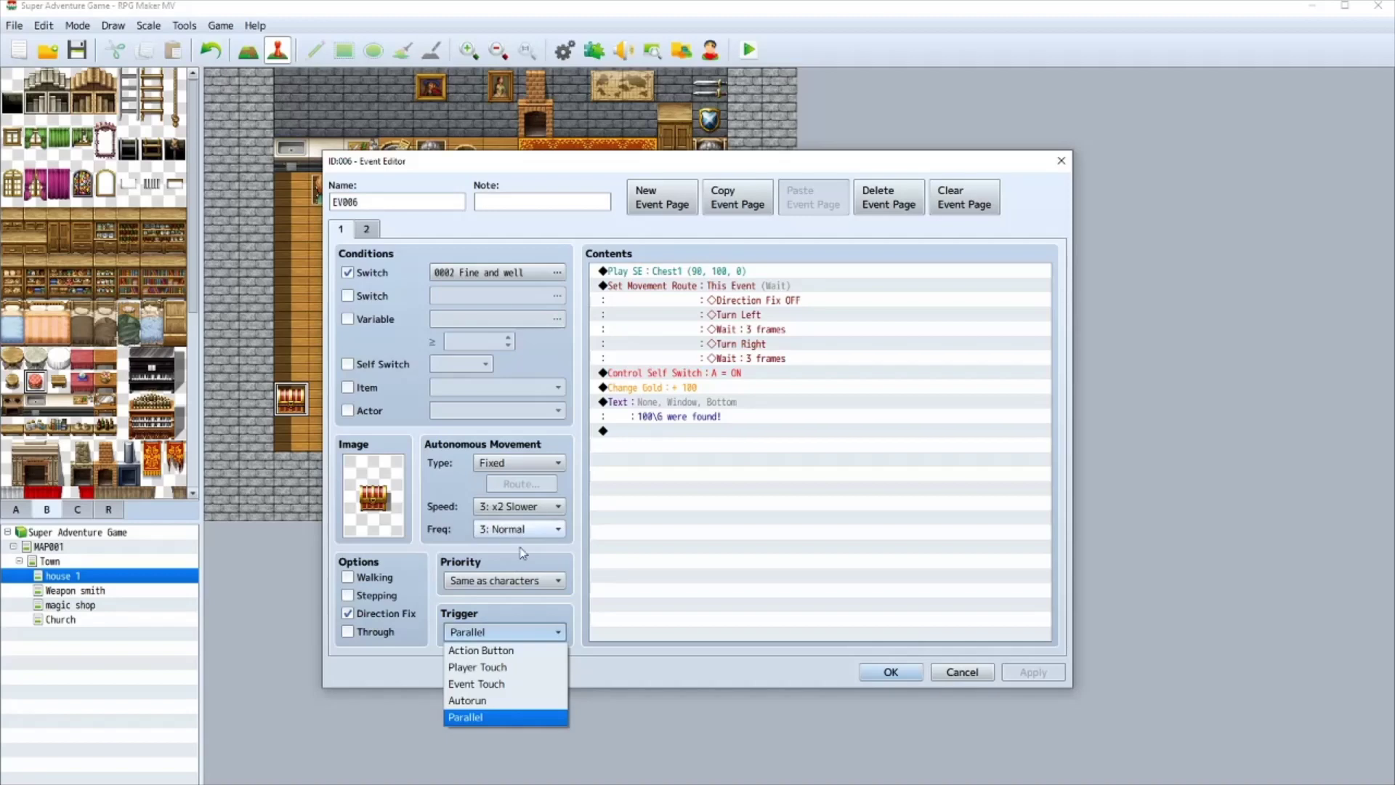
left_click(494, 651)
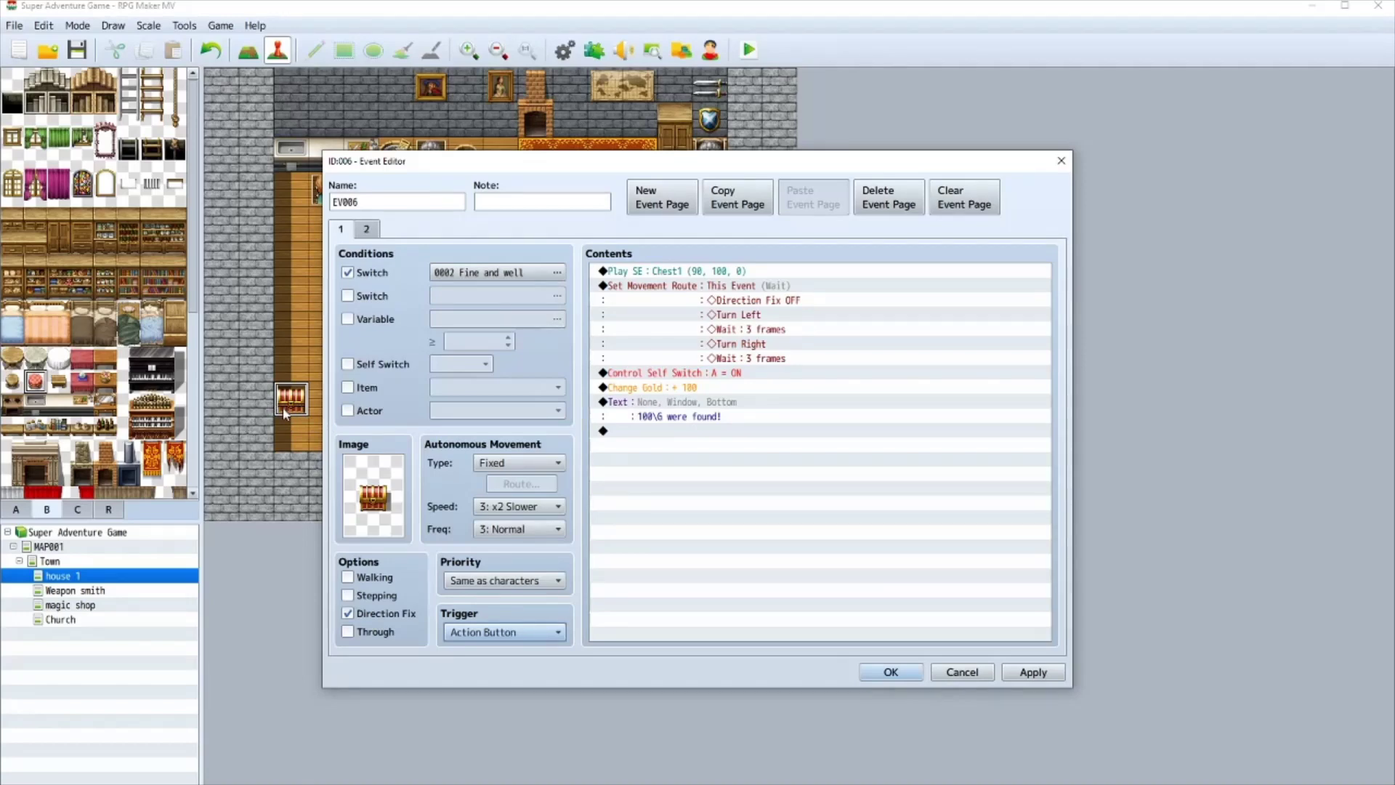
left_click(487, 633)
left_click(486, 717)
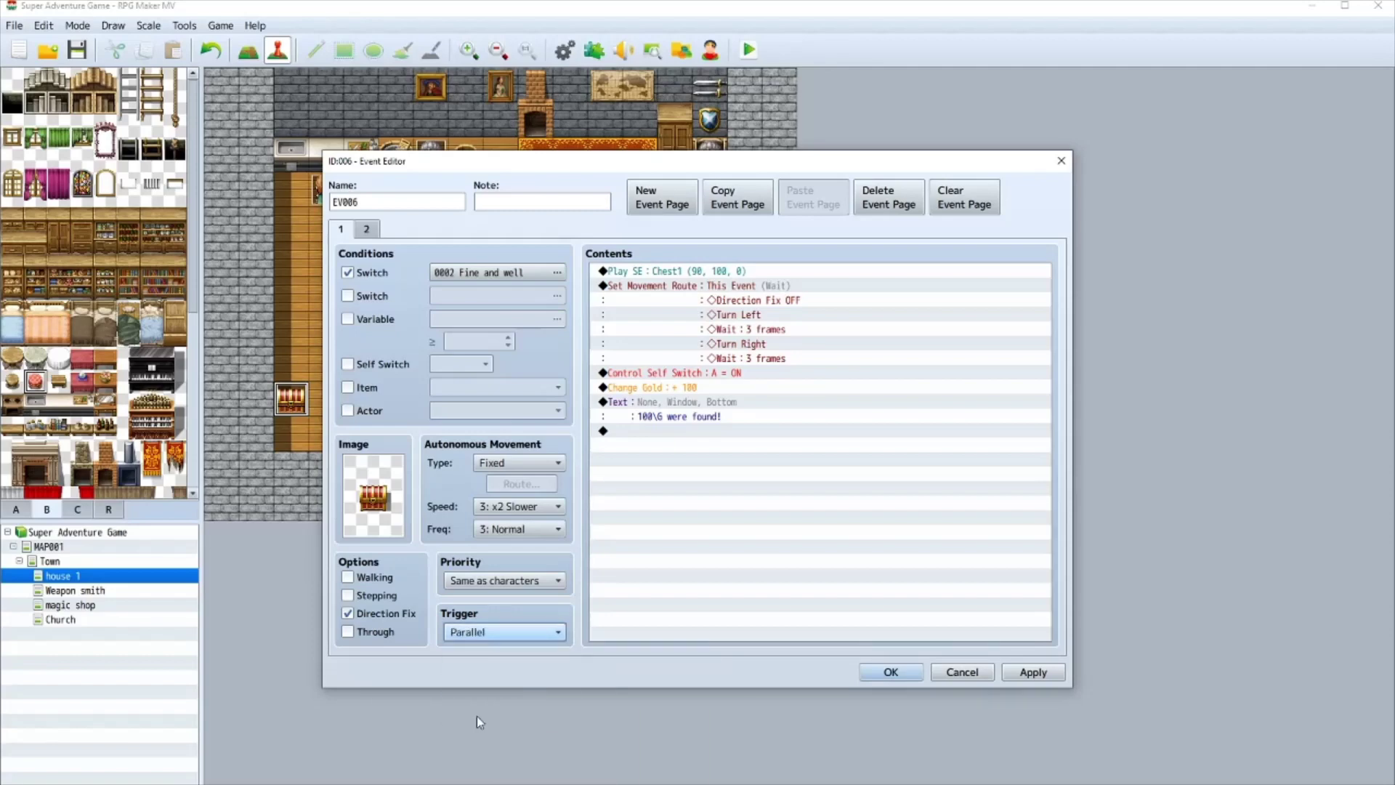
left_click(469, 636)
left_click(476, 701)
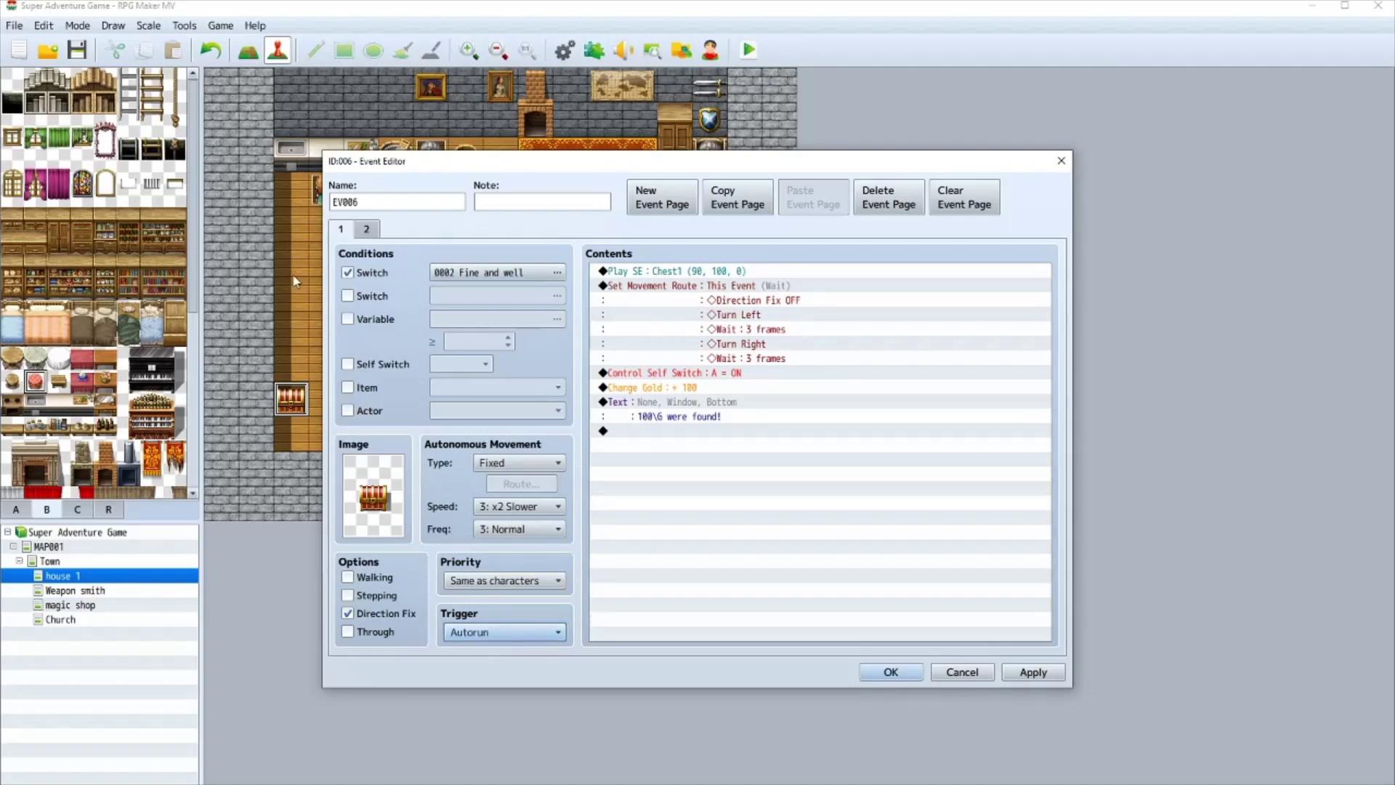
- Set the chest event's trigger to Parallel and confirm the event
left_click(530, 631)
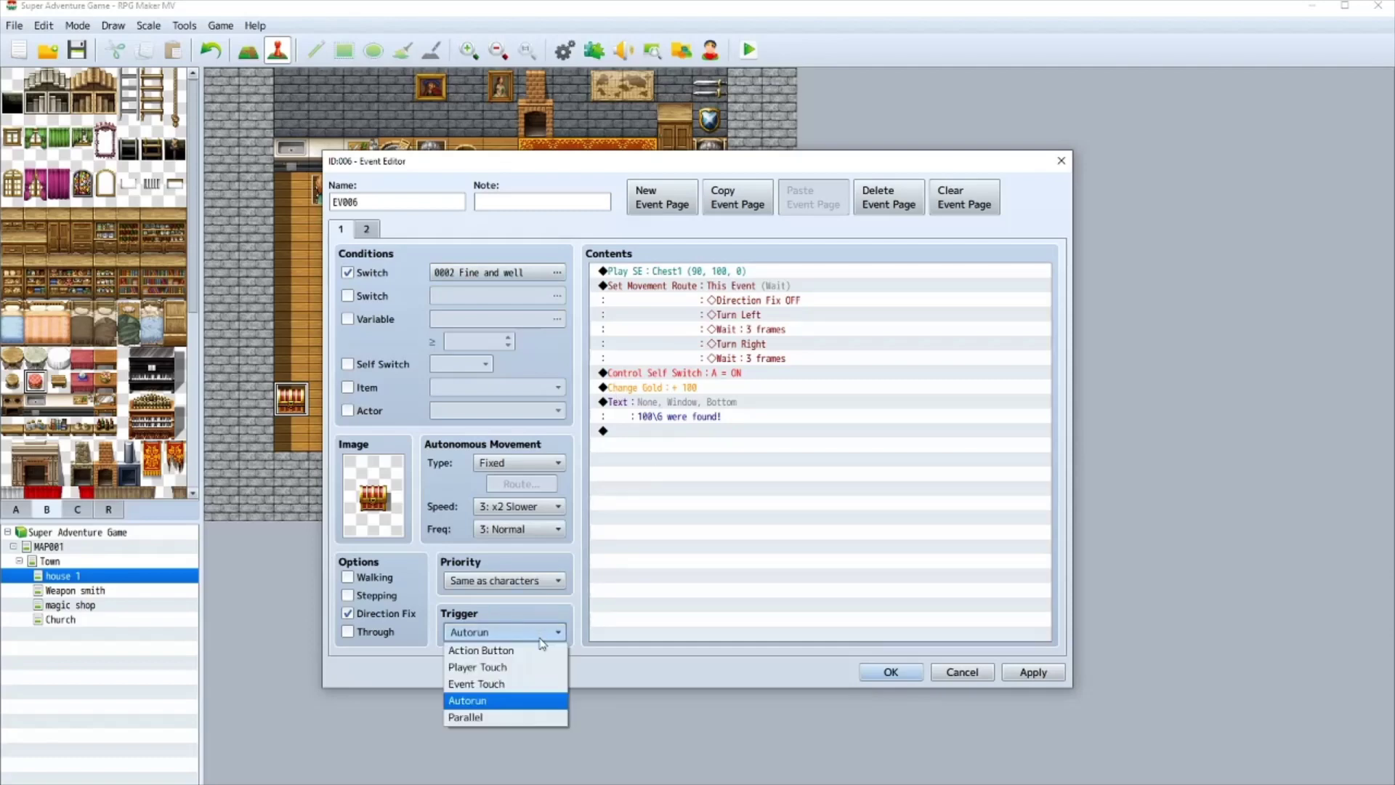
left_click(493, 718)
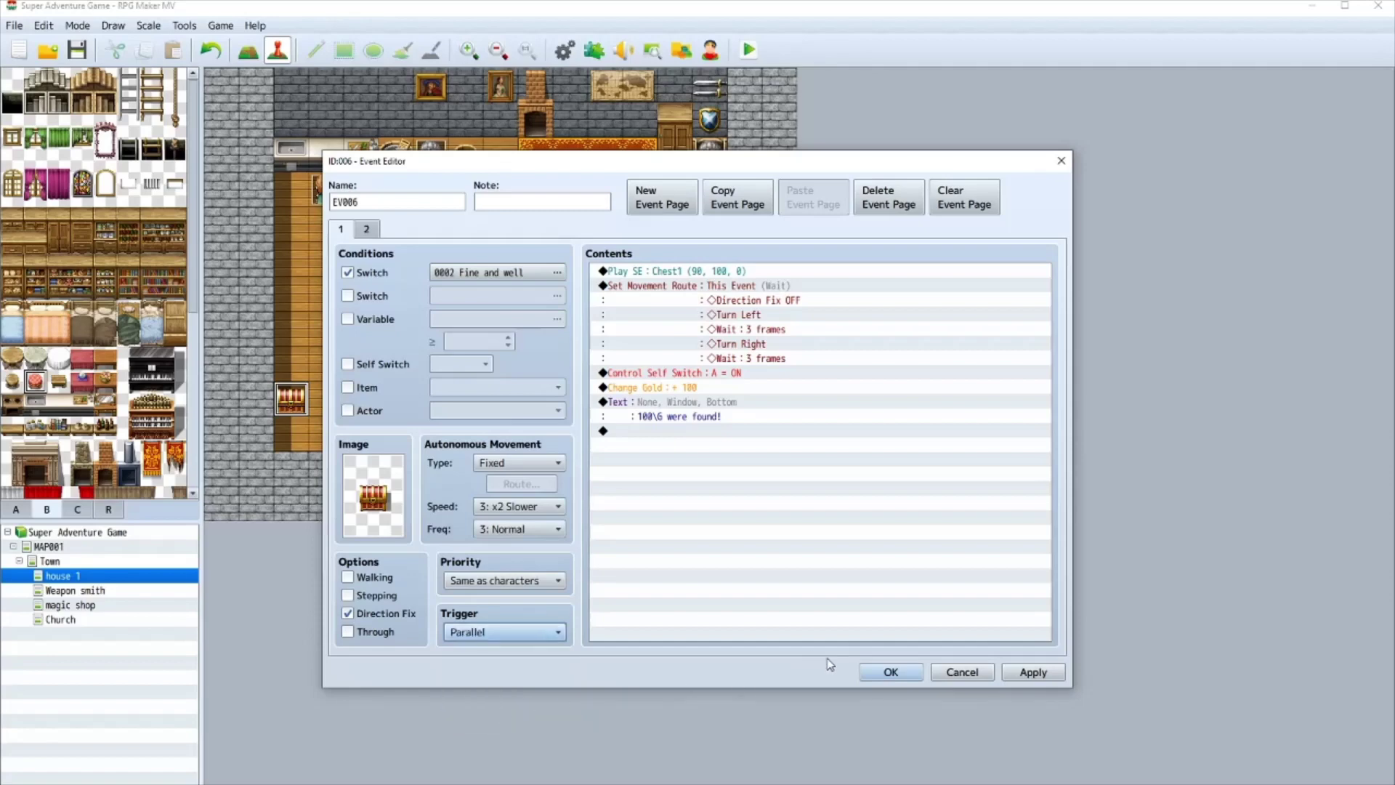
left_click(888, 672)
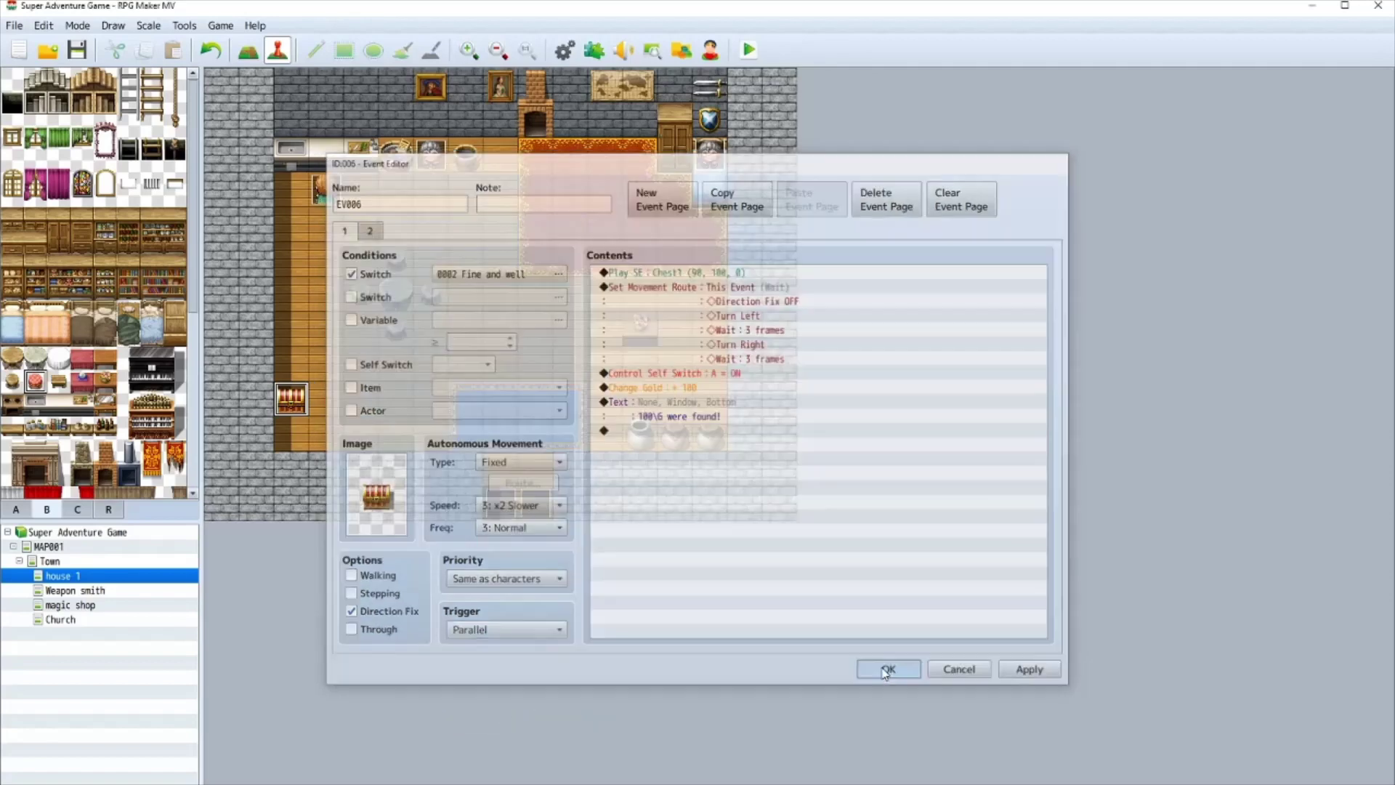
- Review the third and second pages of the house owner's event, including its switch and transfer commands, and close it
double_click(321, 194)
left_click(391, 229)
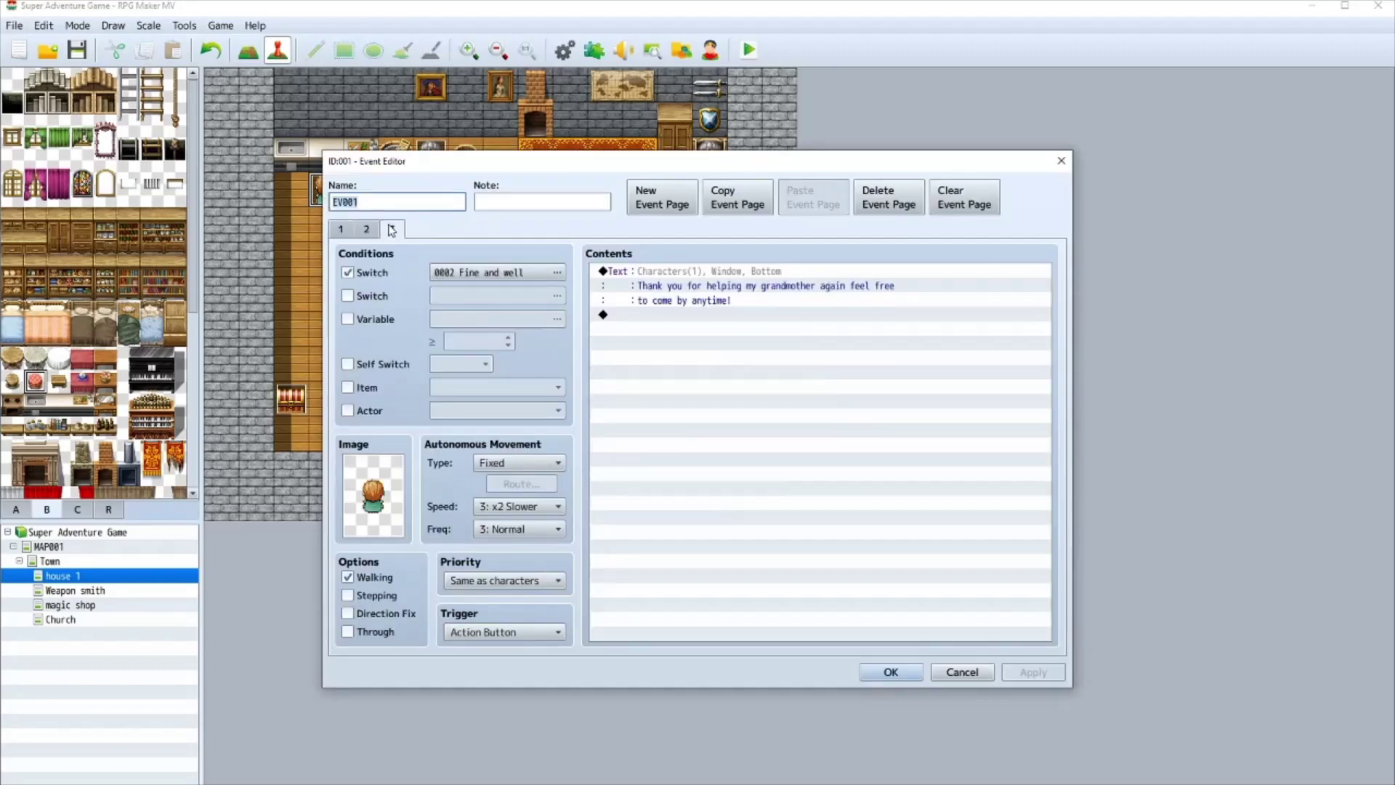
left_click(366, 229)
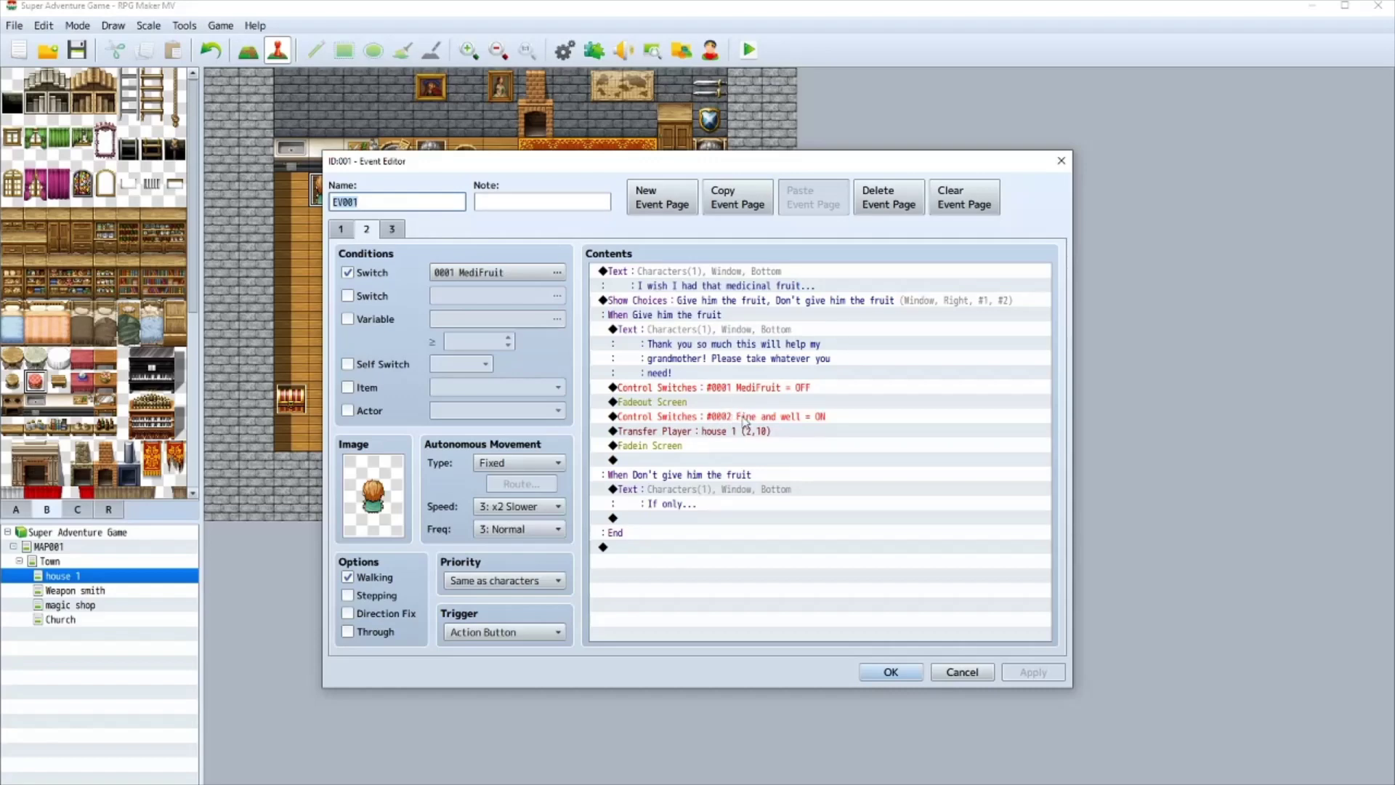
left_click(876, 672)
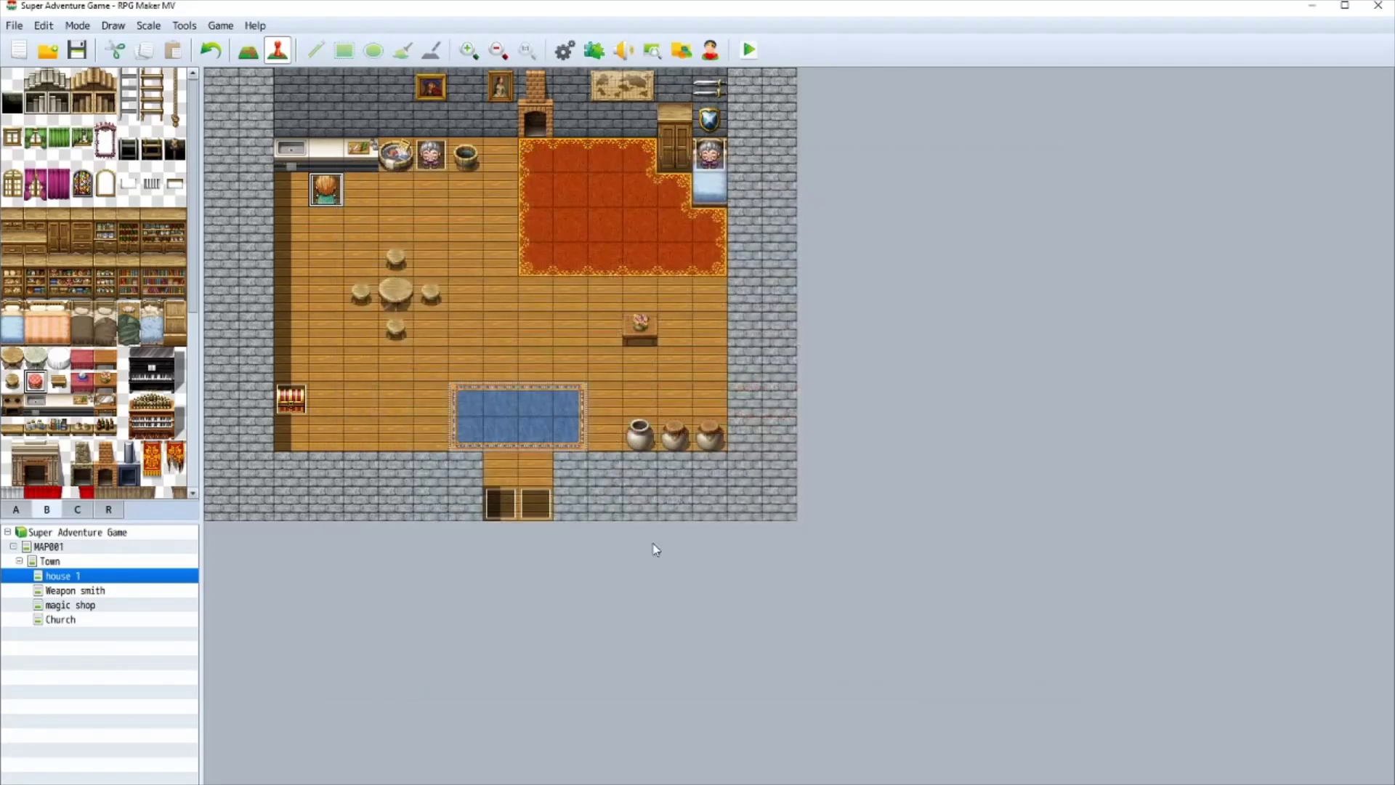
- Review the treasure chest event's first page in house 1 and confirm the event
double_click(304, 390)
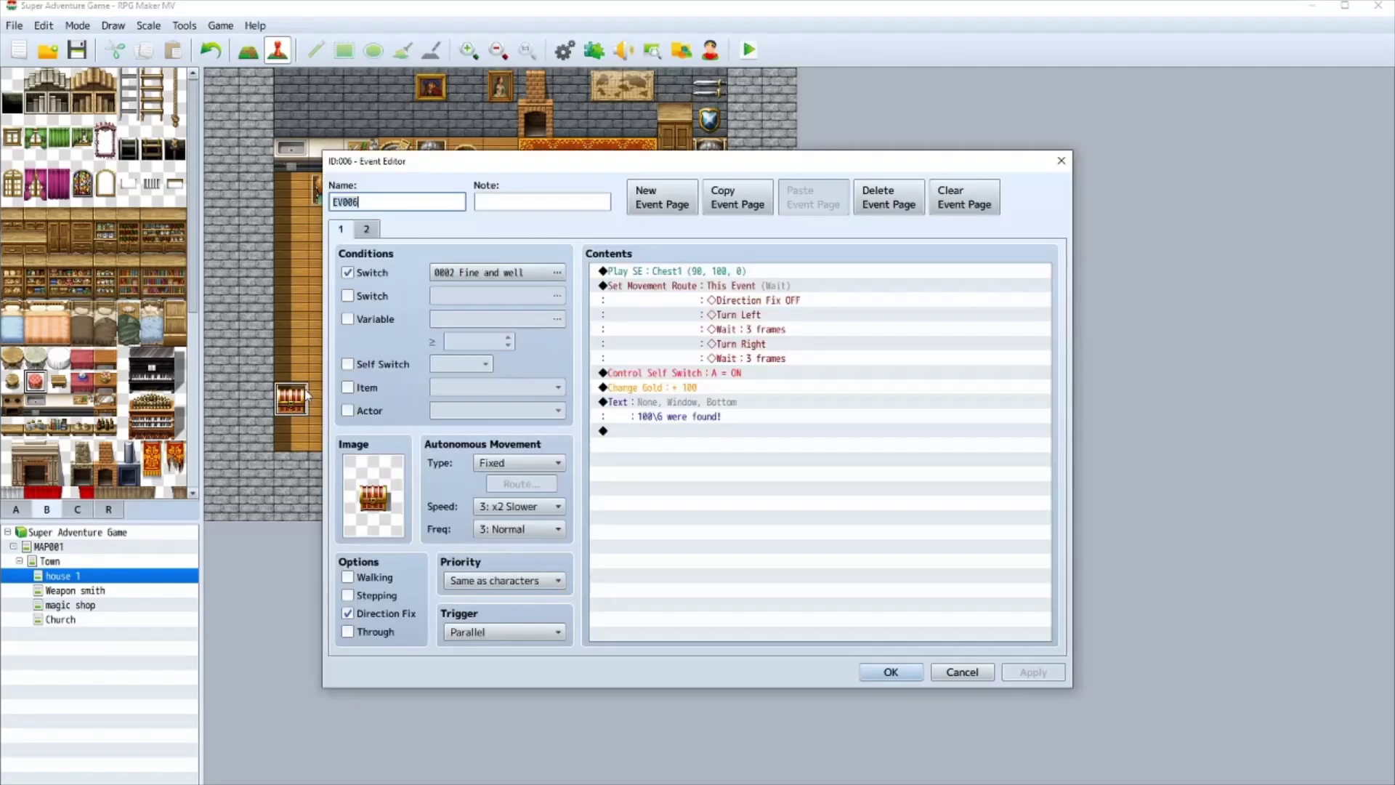
left_click(888, 673)
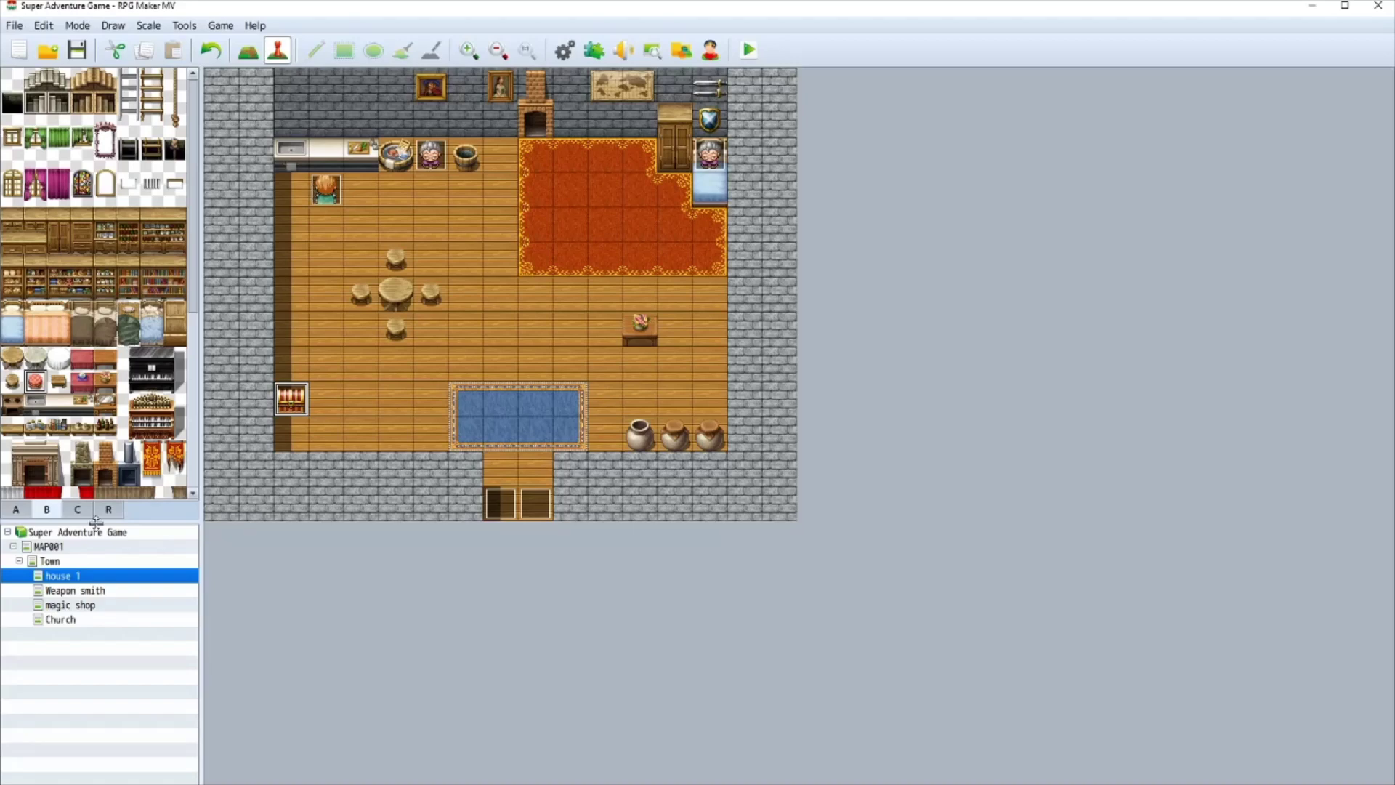
- Open the shop event in front of the counter on the Weapon smith map
left_click(67, 559)
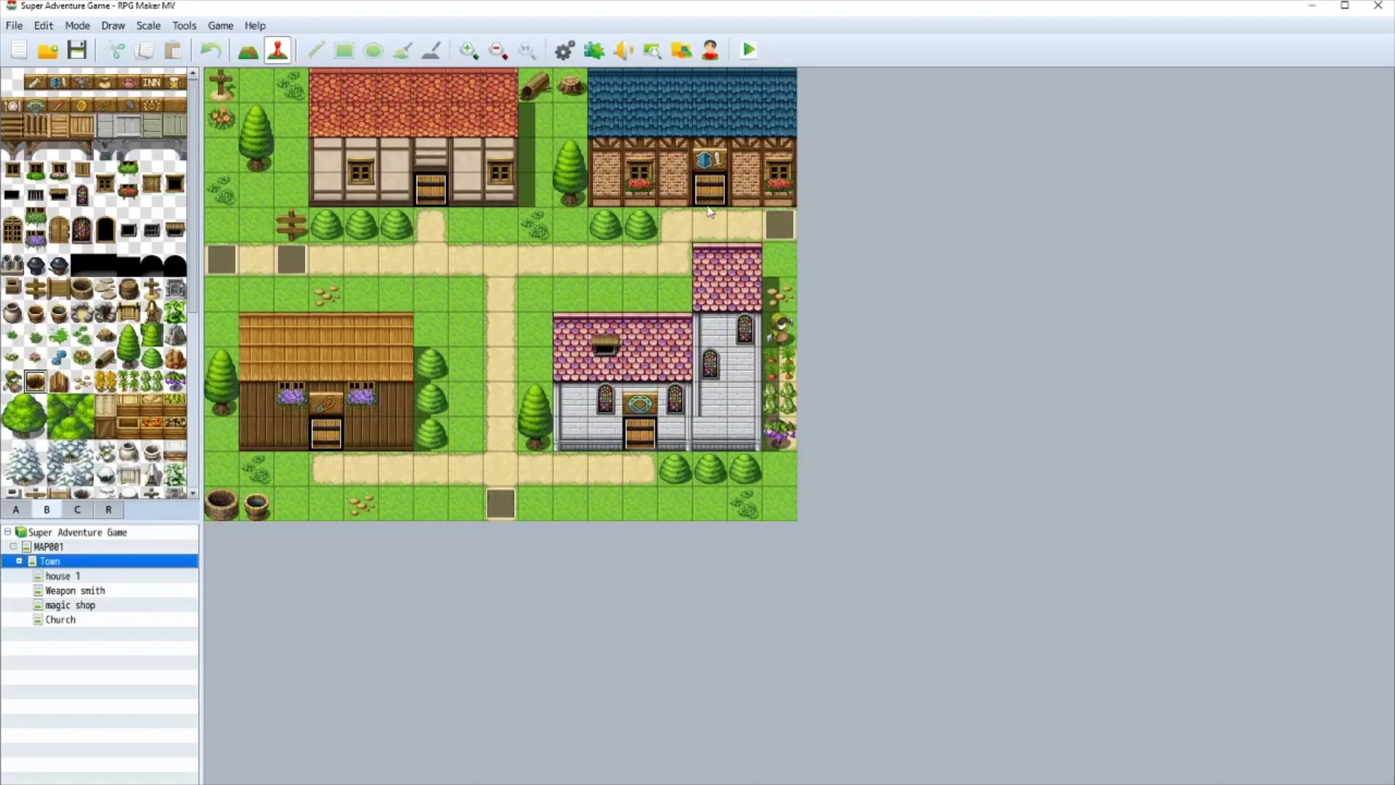
left_click(65, 591)
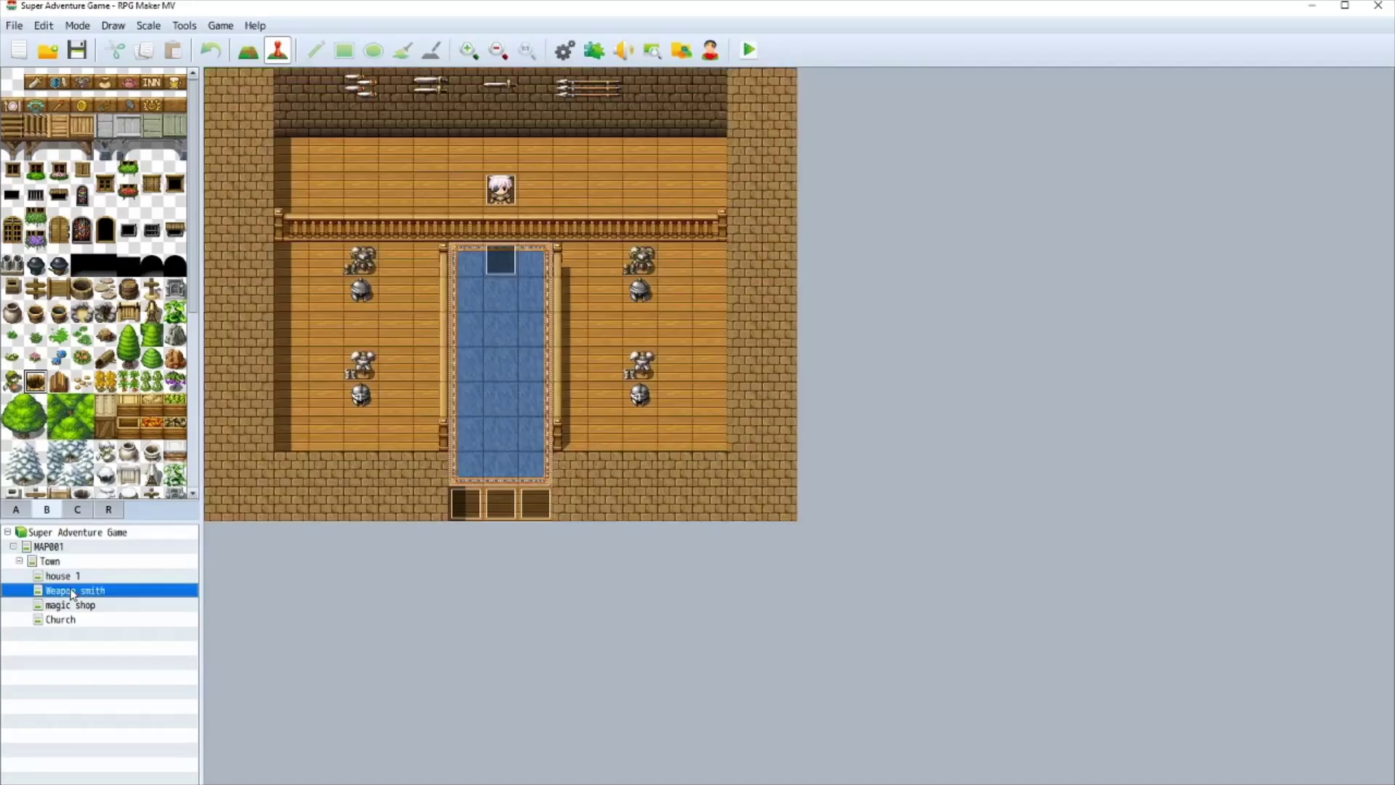
double_click(500, 191)
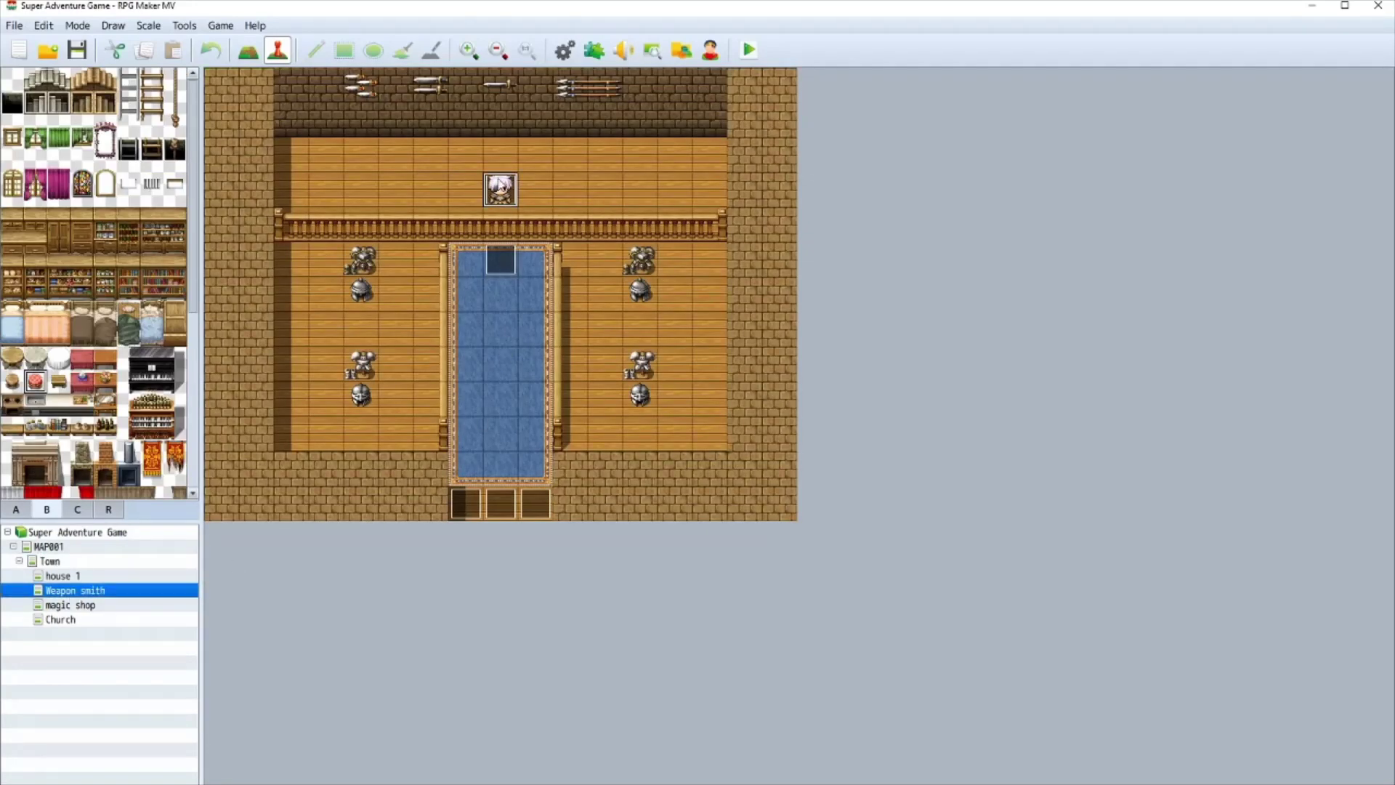
left_click(1060, 161)
double_click(512, 259)
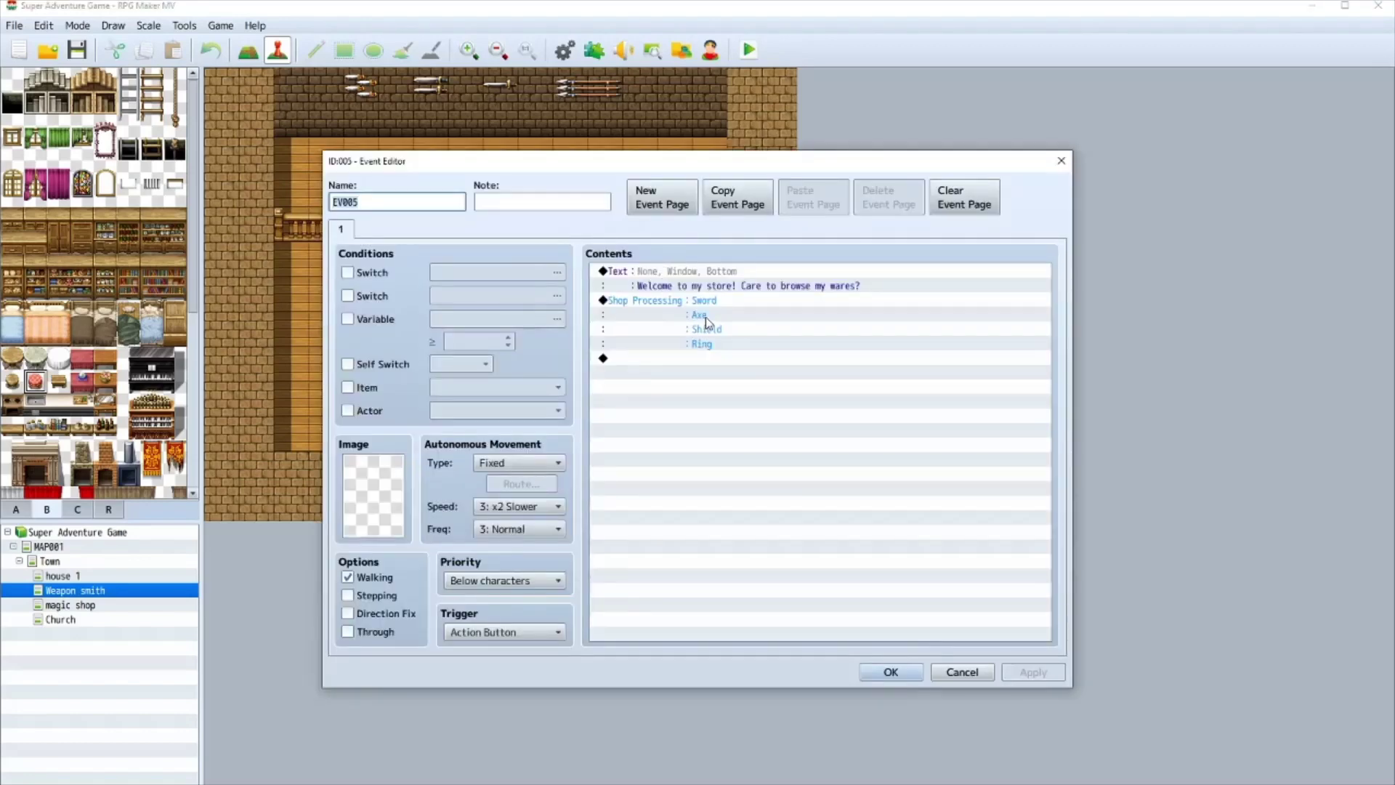
- Browse the Actor and Characters face images for a new Show Text message in the shop event, and cancel the message
double_click(692, 267)
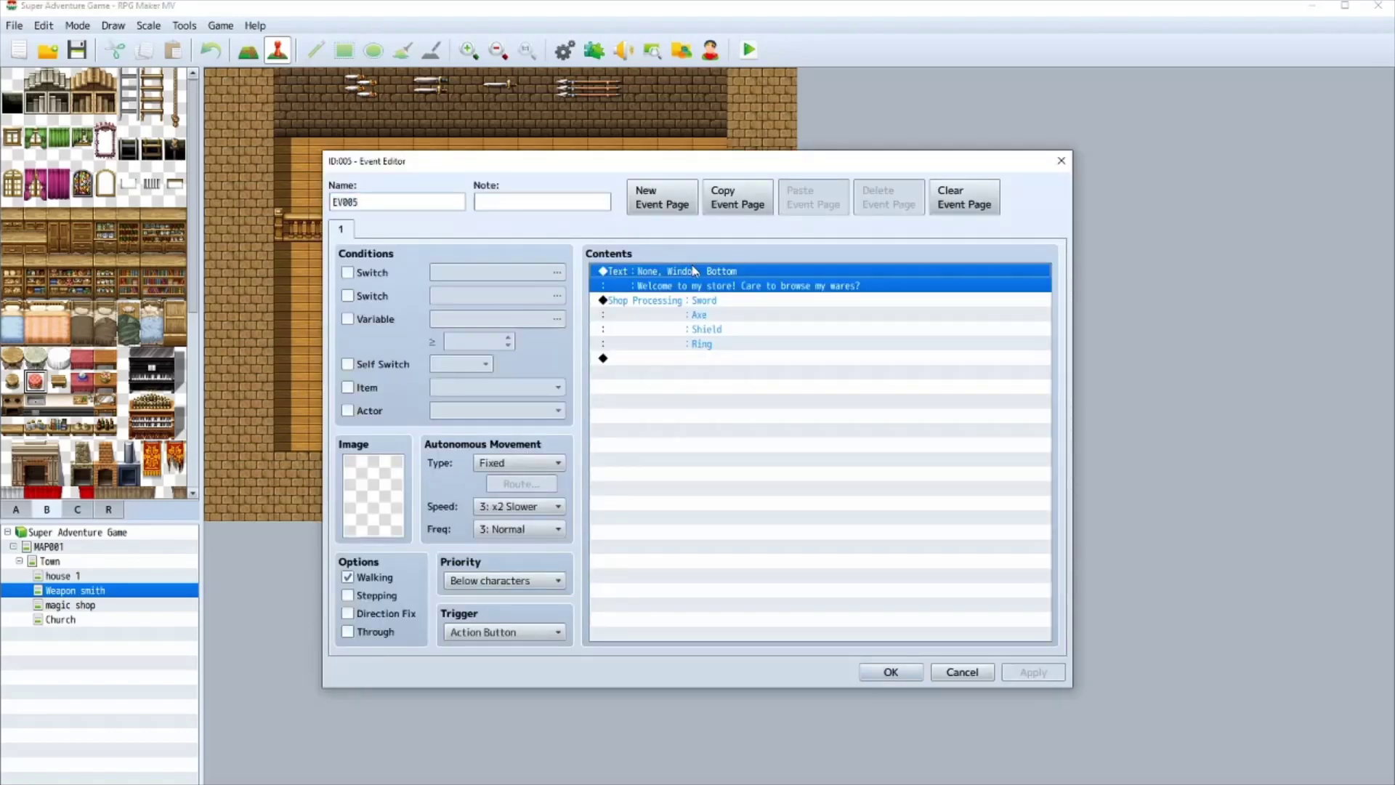
left_click(648, 233)
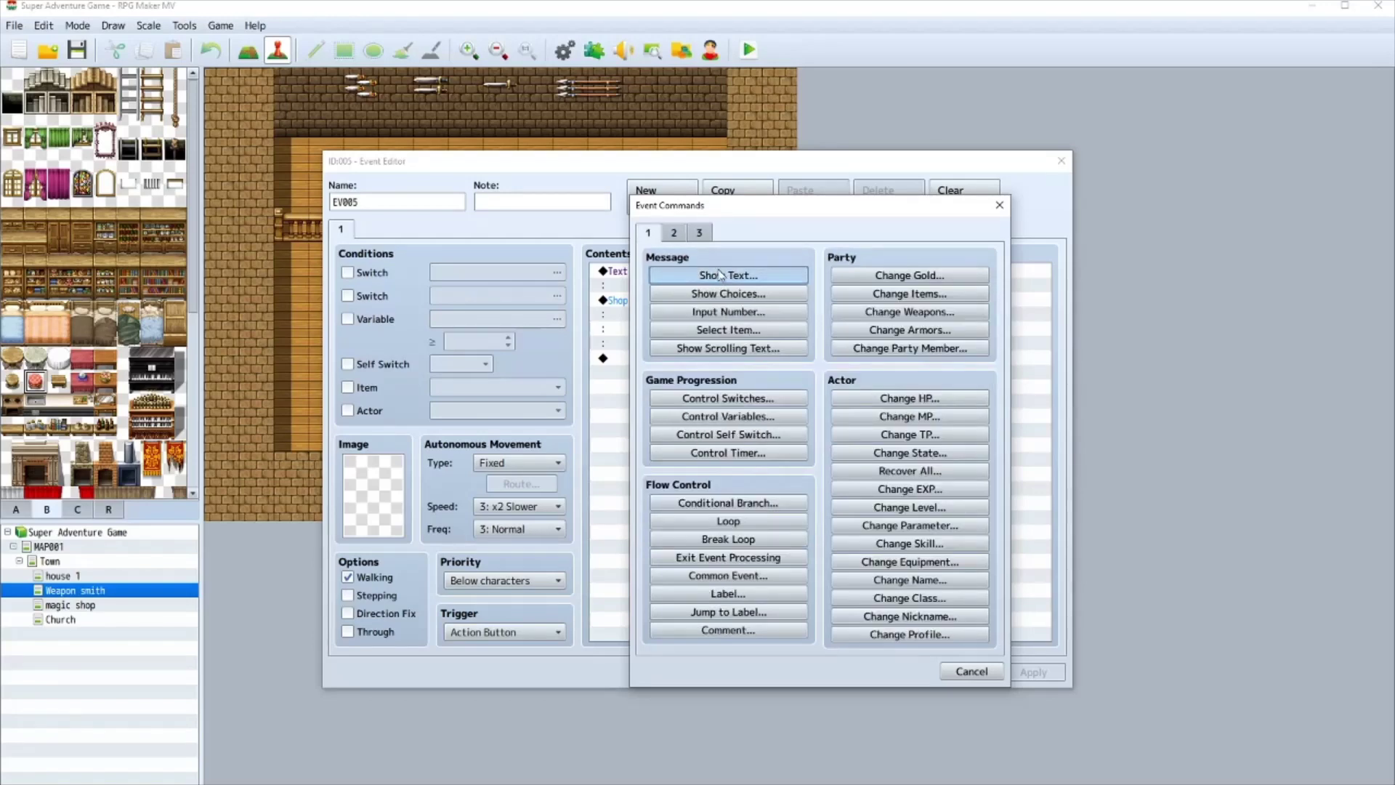
left_click(722, 275)
double_click(635, 398)
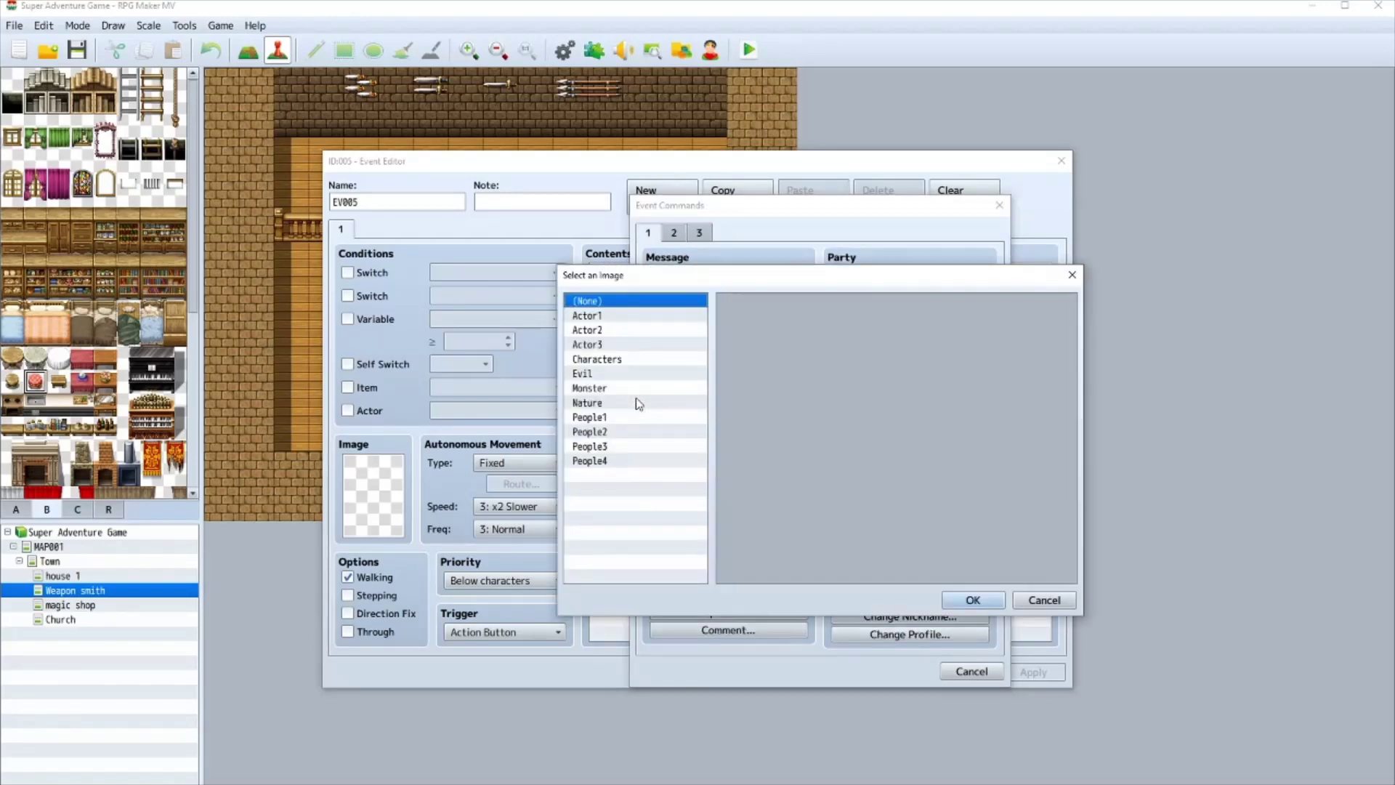
left_click(613, 328)
left_click(617, 344)
left_click(622, 359)
left_click_drag(622, 359, 640, 317)
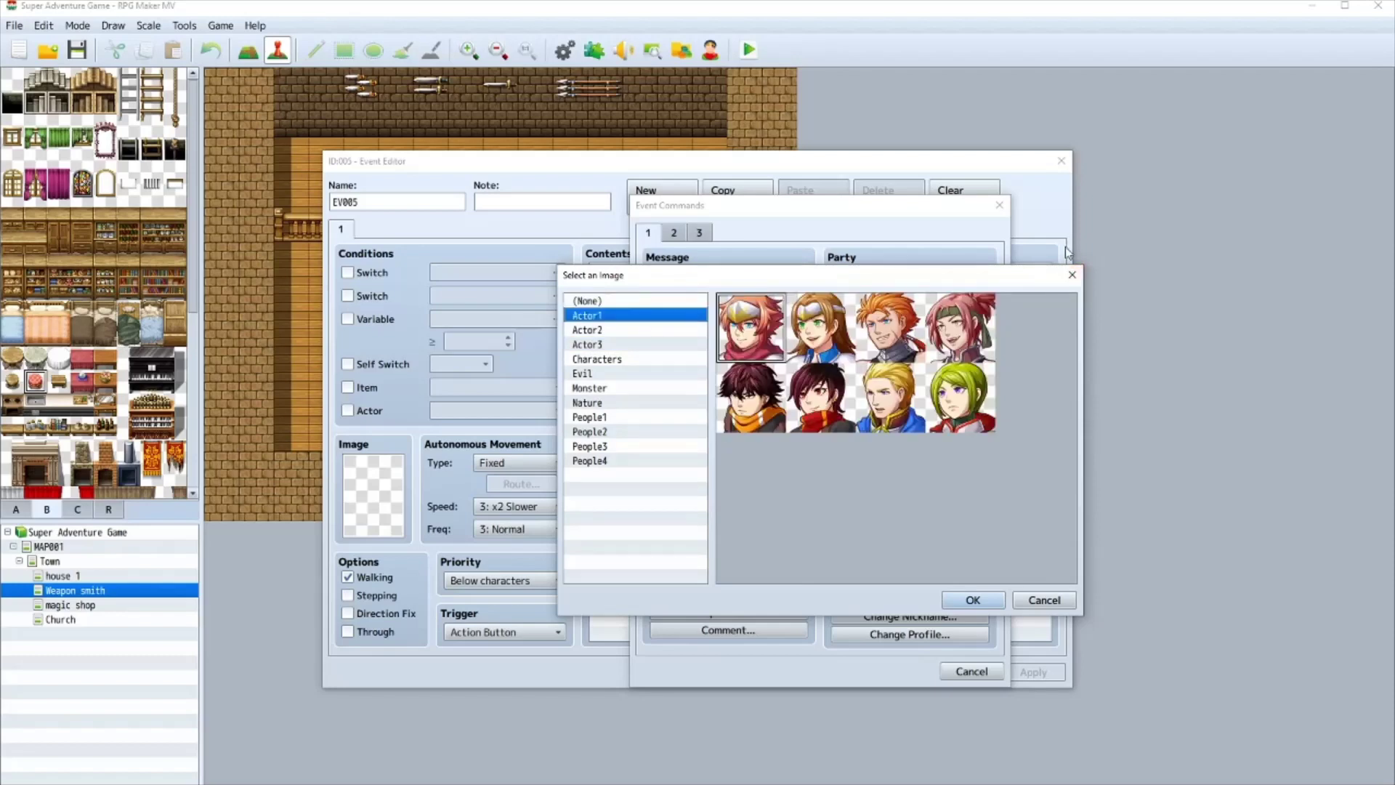
left_click(1069, 275)
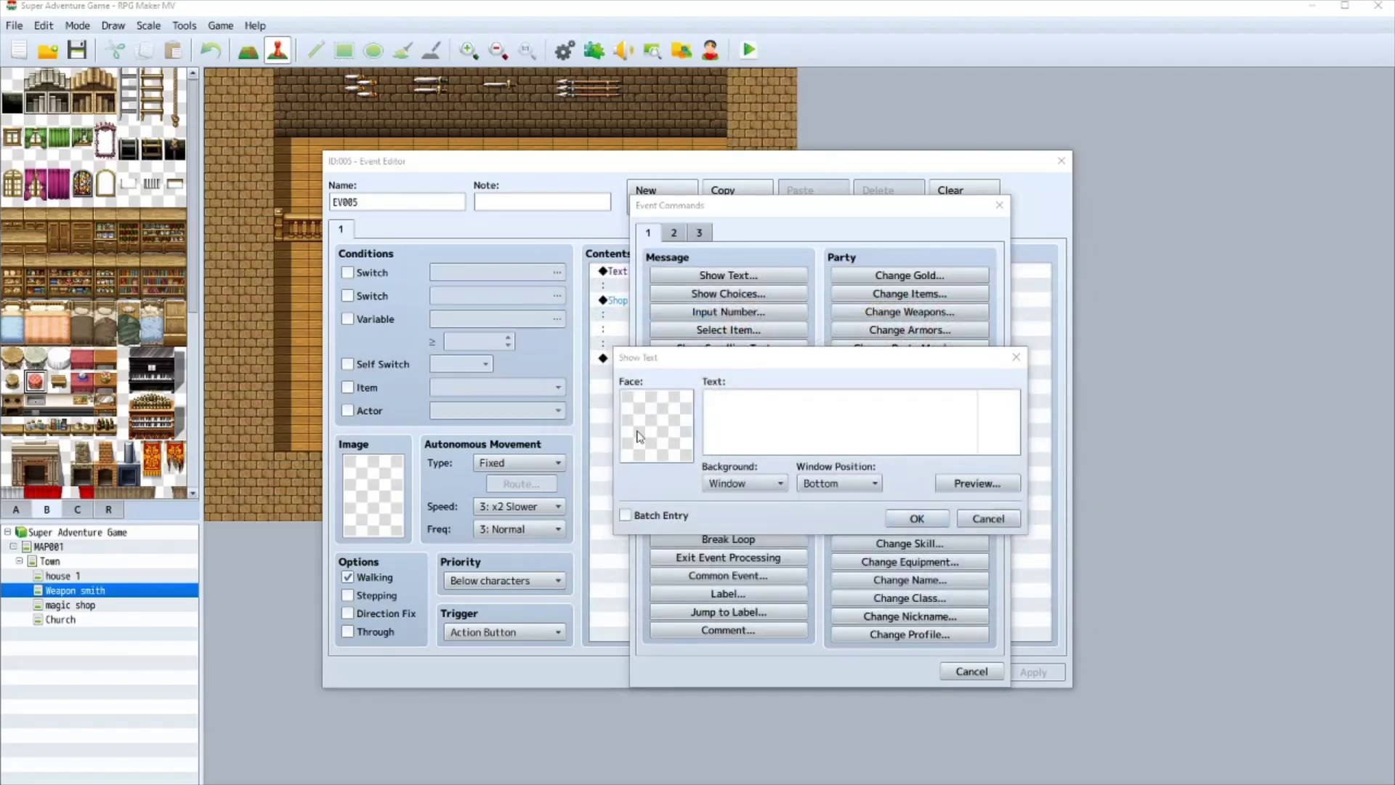
double_click(636, 432)
left_click_drag(627, 331, 623, 364)
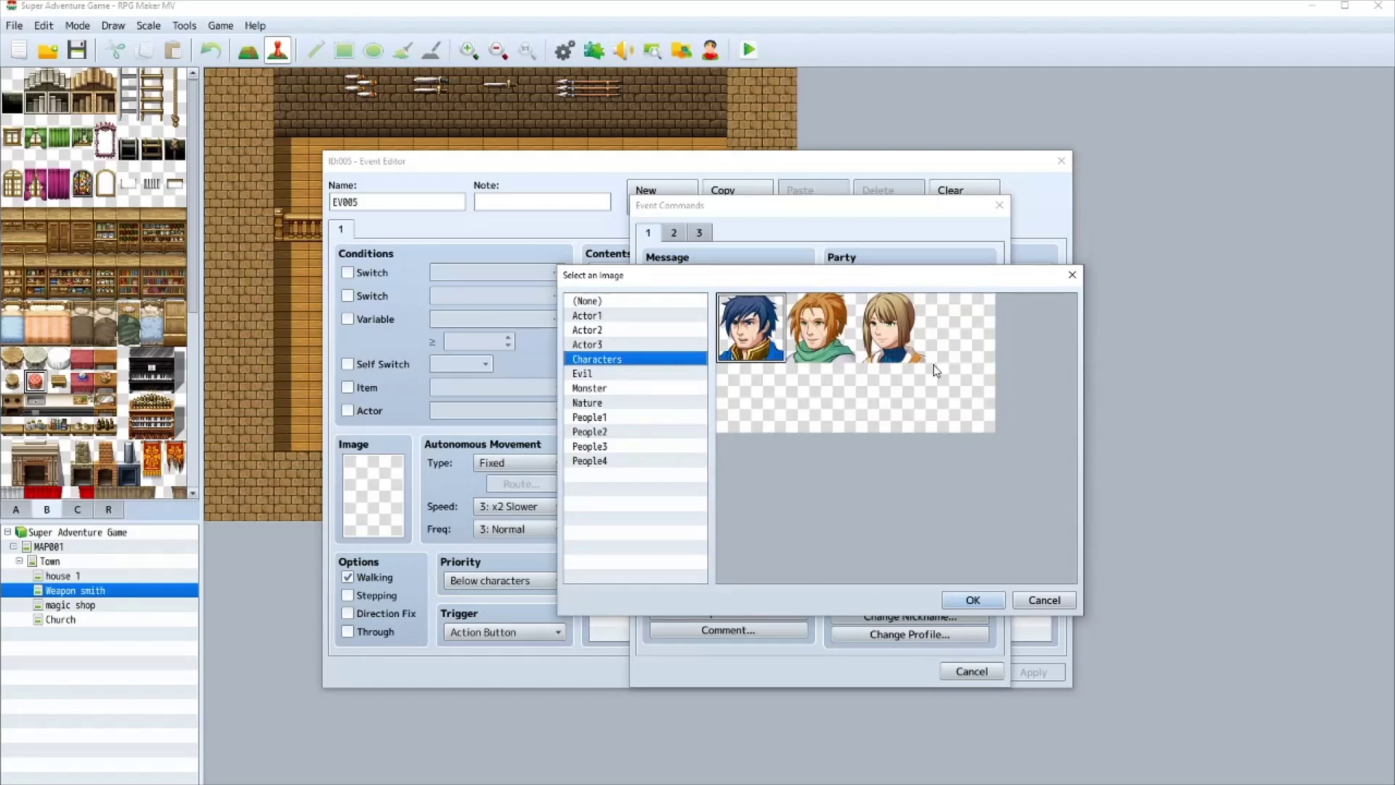
left_click(959, 327)
double_click(959, 328)
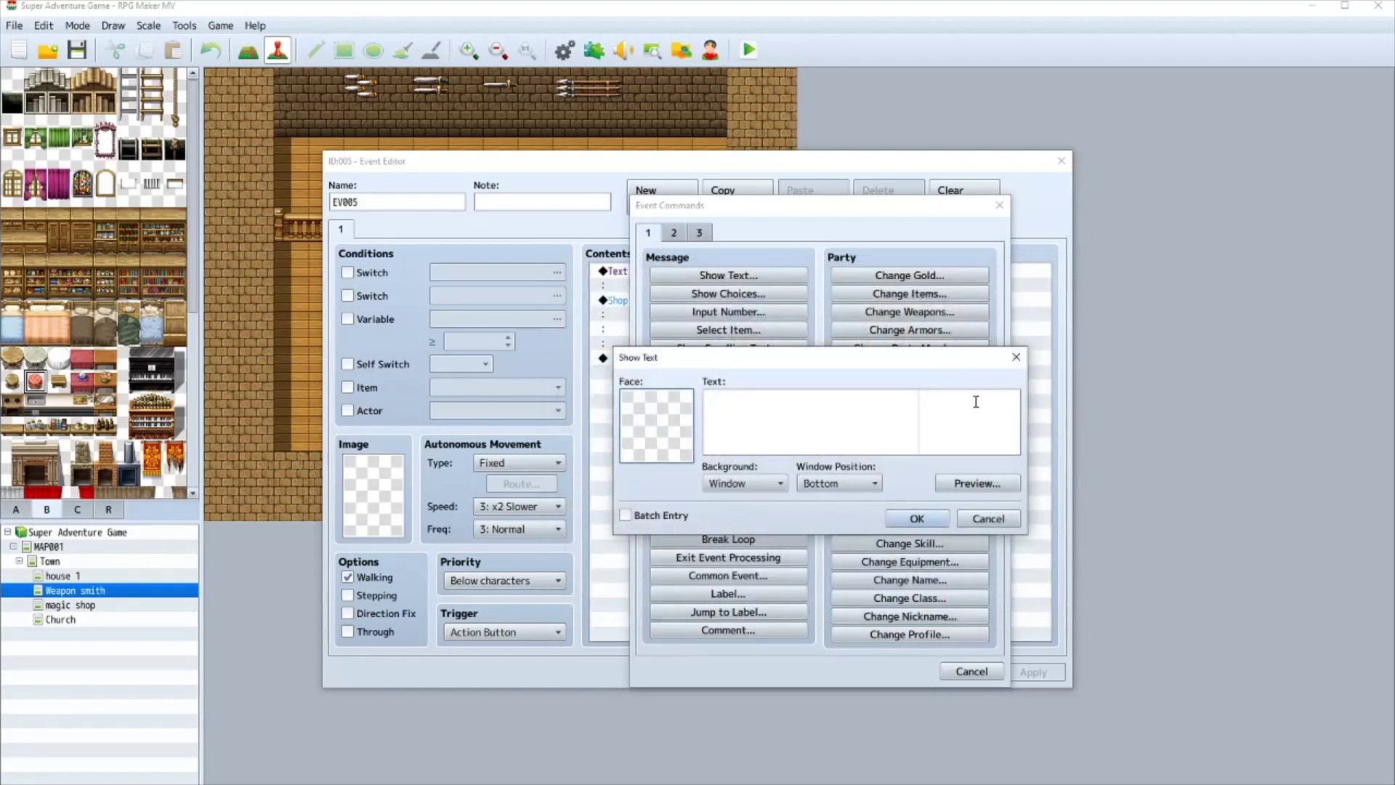
left_click(1015, 357)
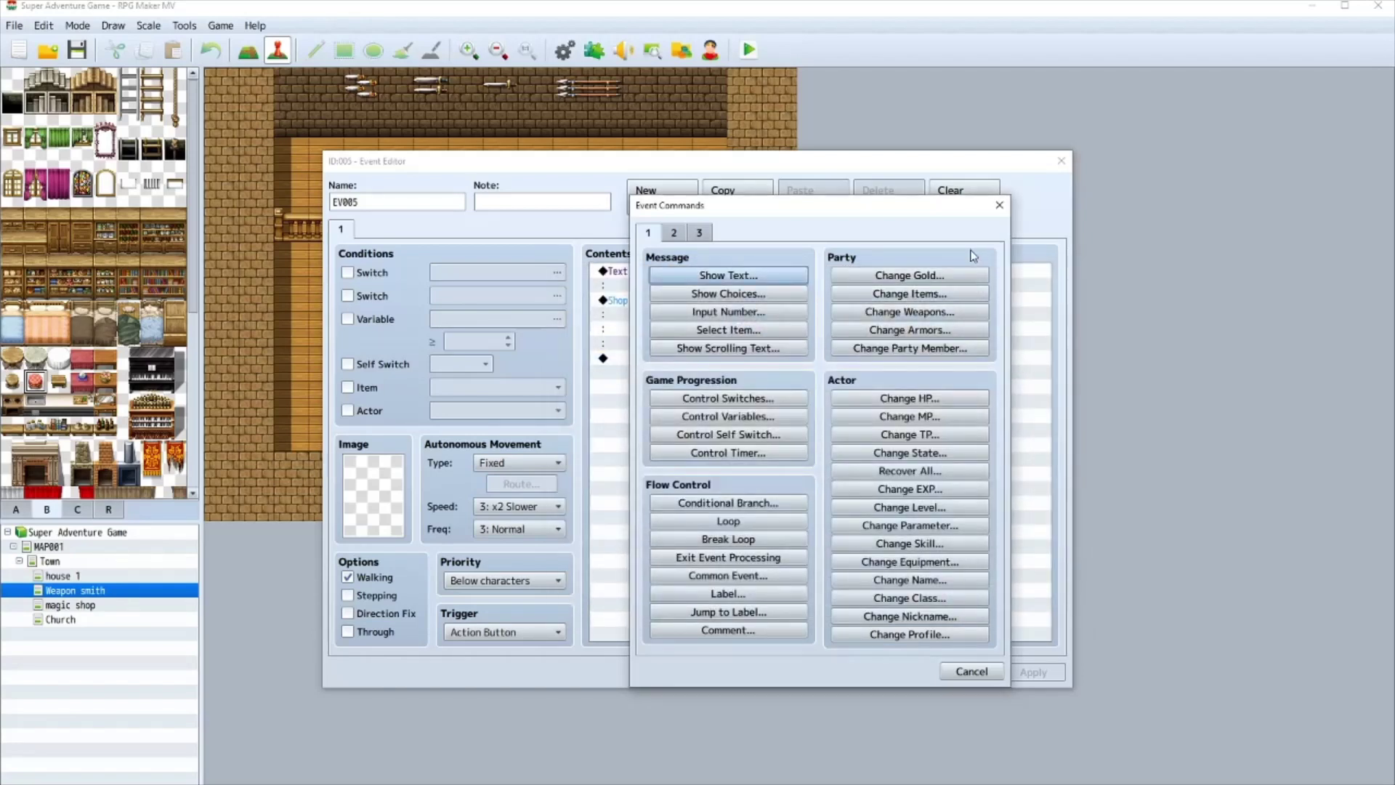
left_click(1000, 205)
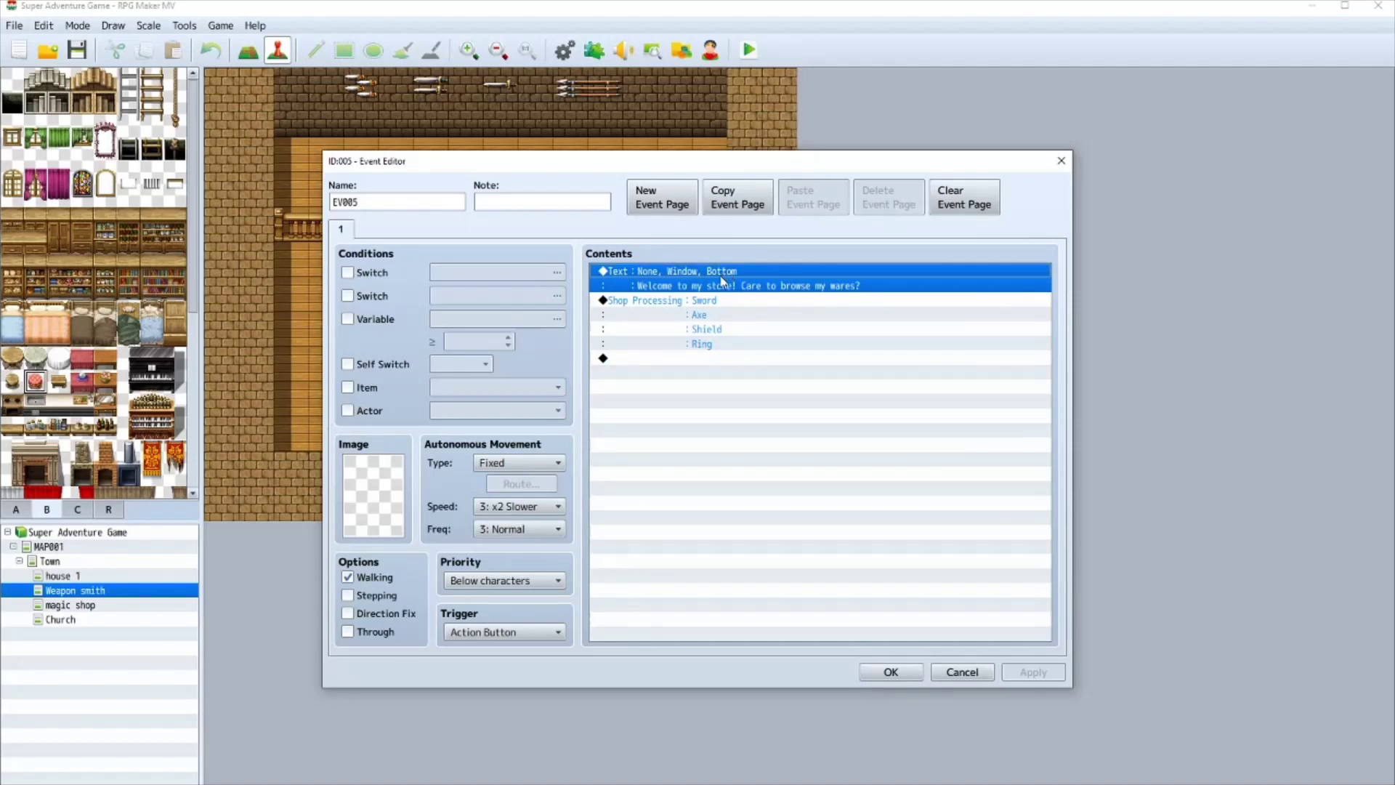
- Insert a Show Text message reading "Welcome to my store!" above the existing greeting in the shop event
double_click(697, 359)
left_click(728, 275)
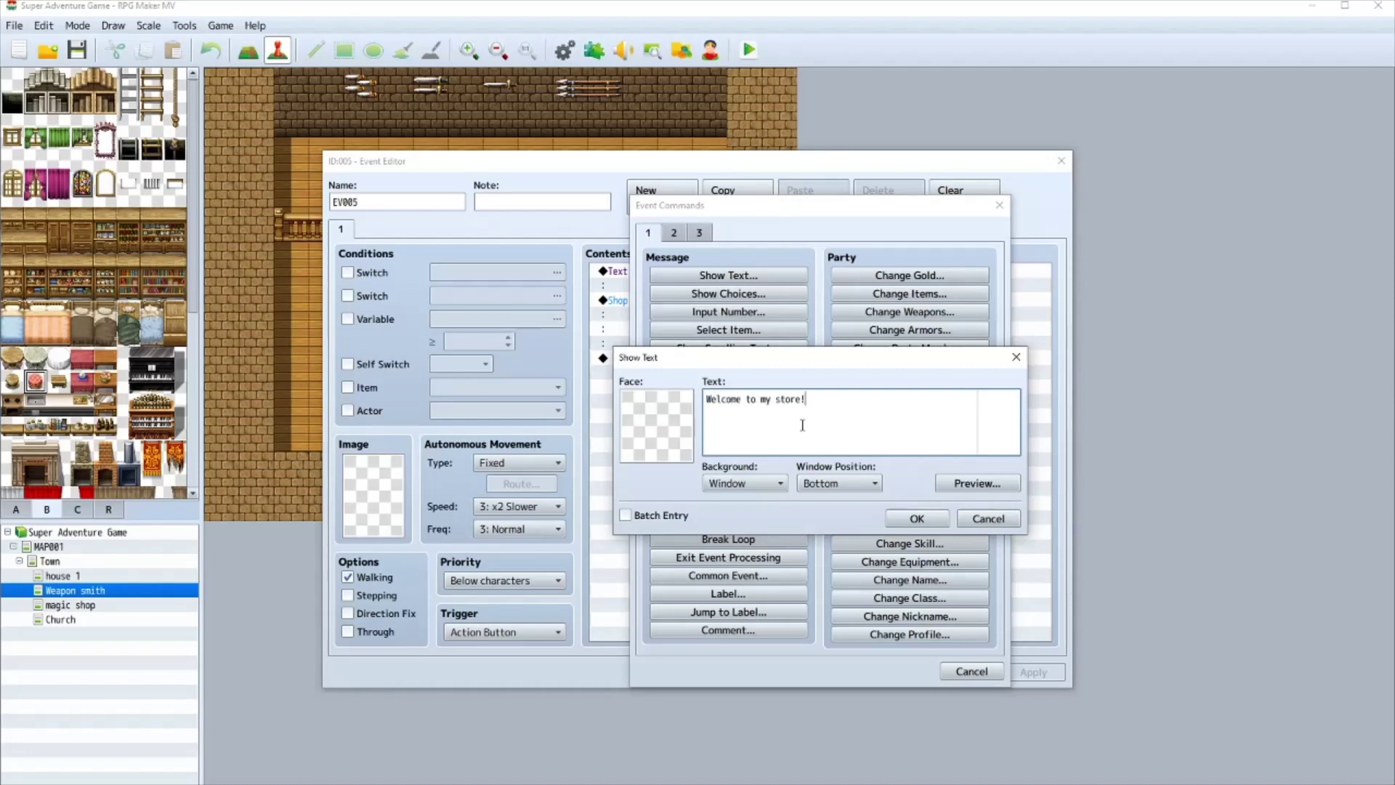
left_click(917, 518)
left_click(696, 291)
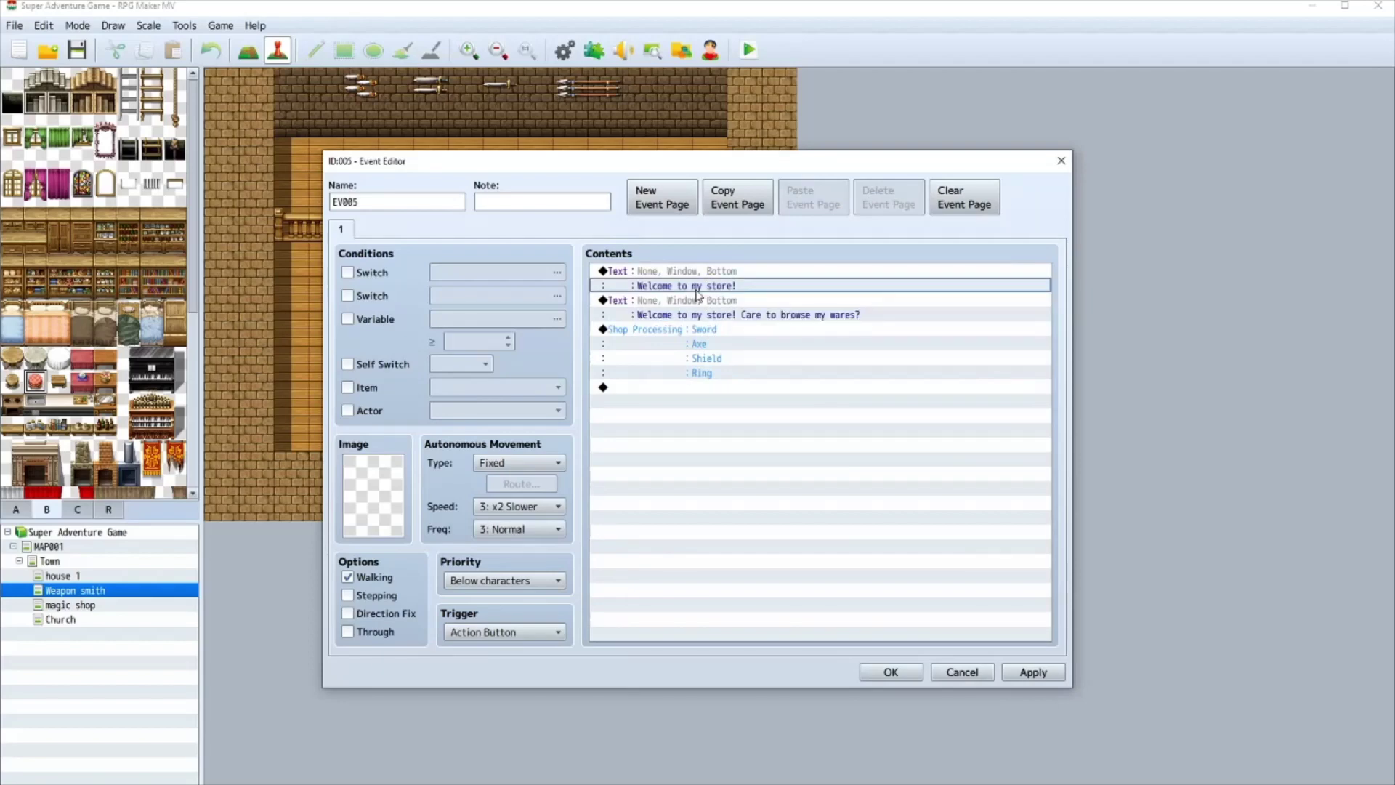
double_click(696, 293)
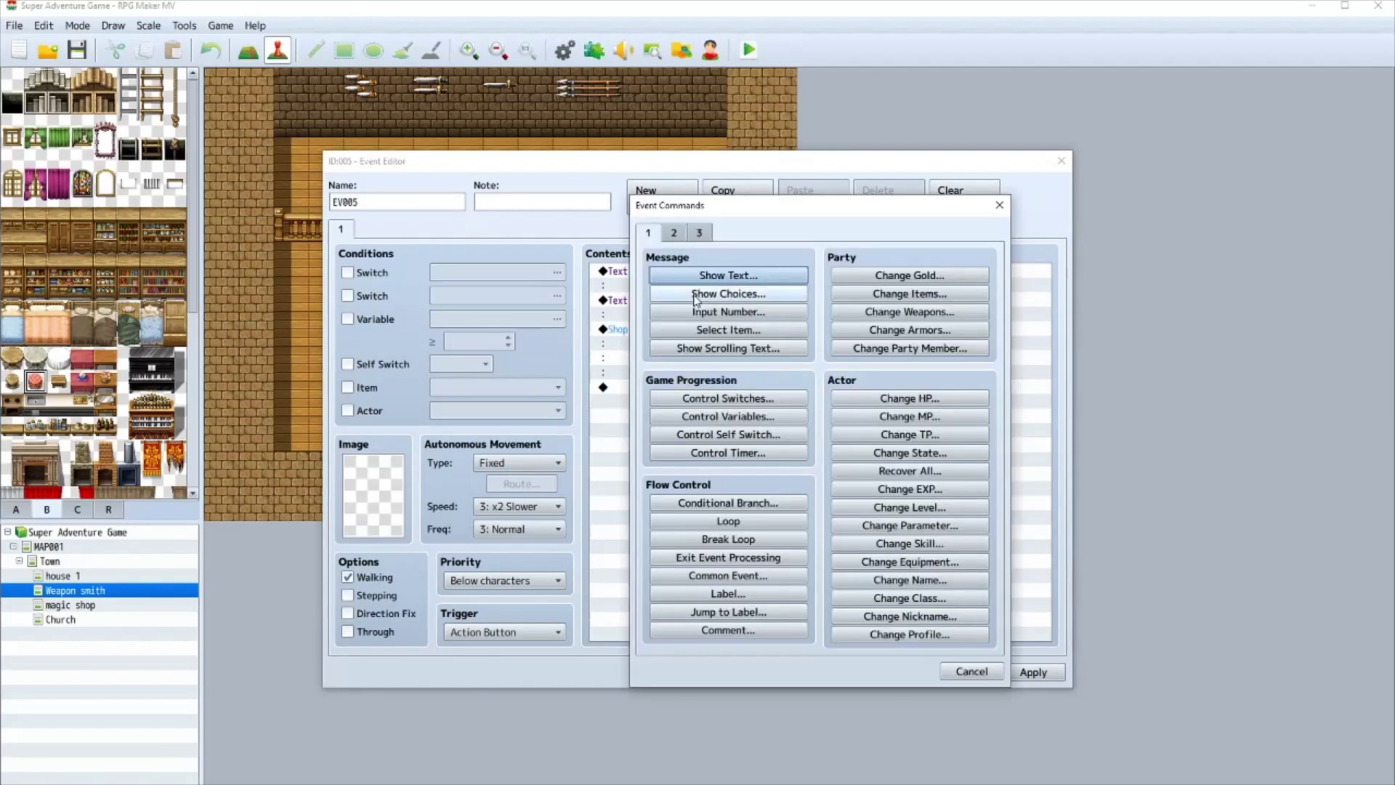
left_click(1000, 207)
double_click(635, 300)
left_click(729, 295)
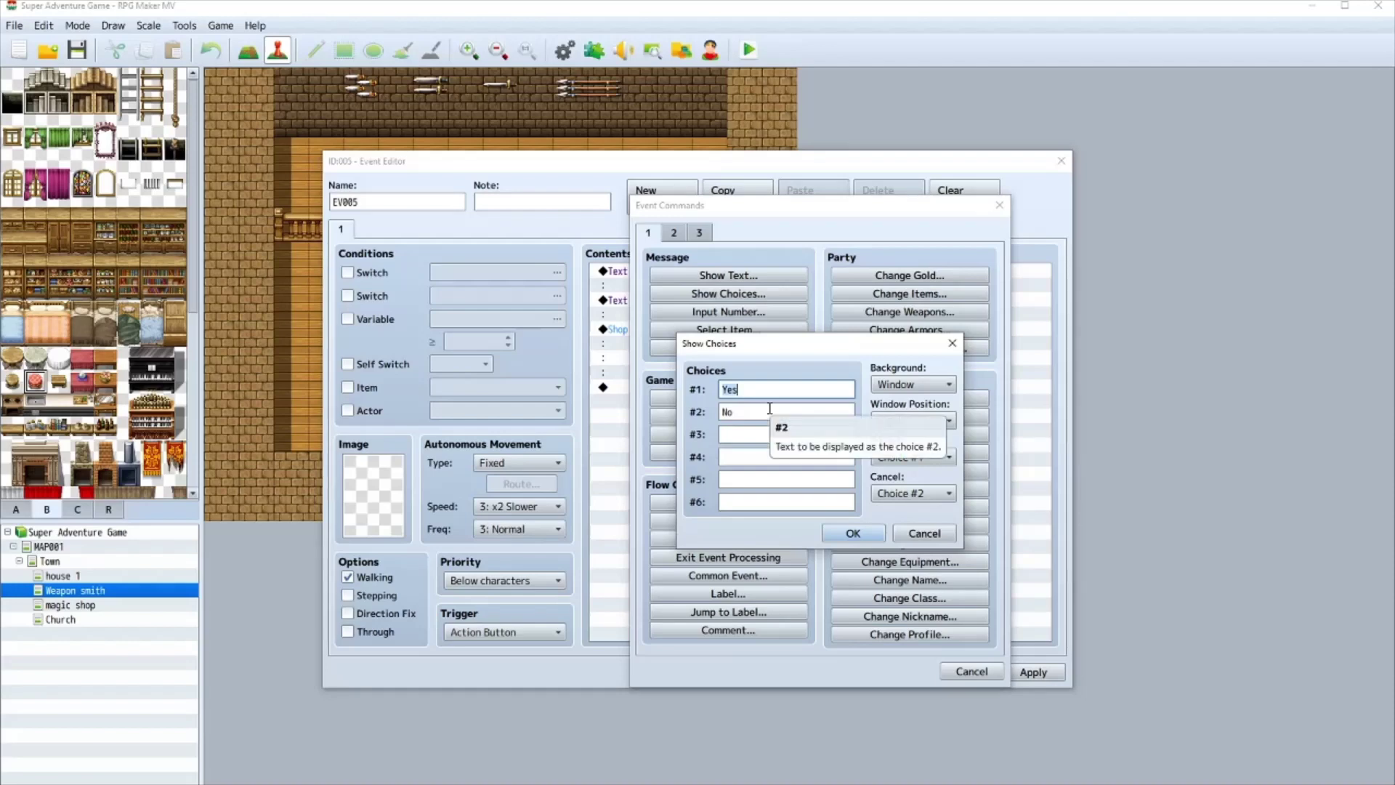
left_click(953, 343)
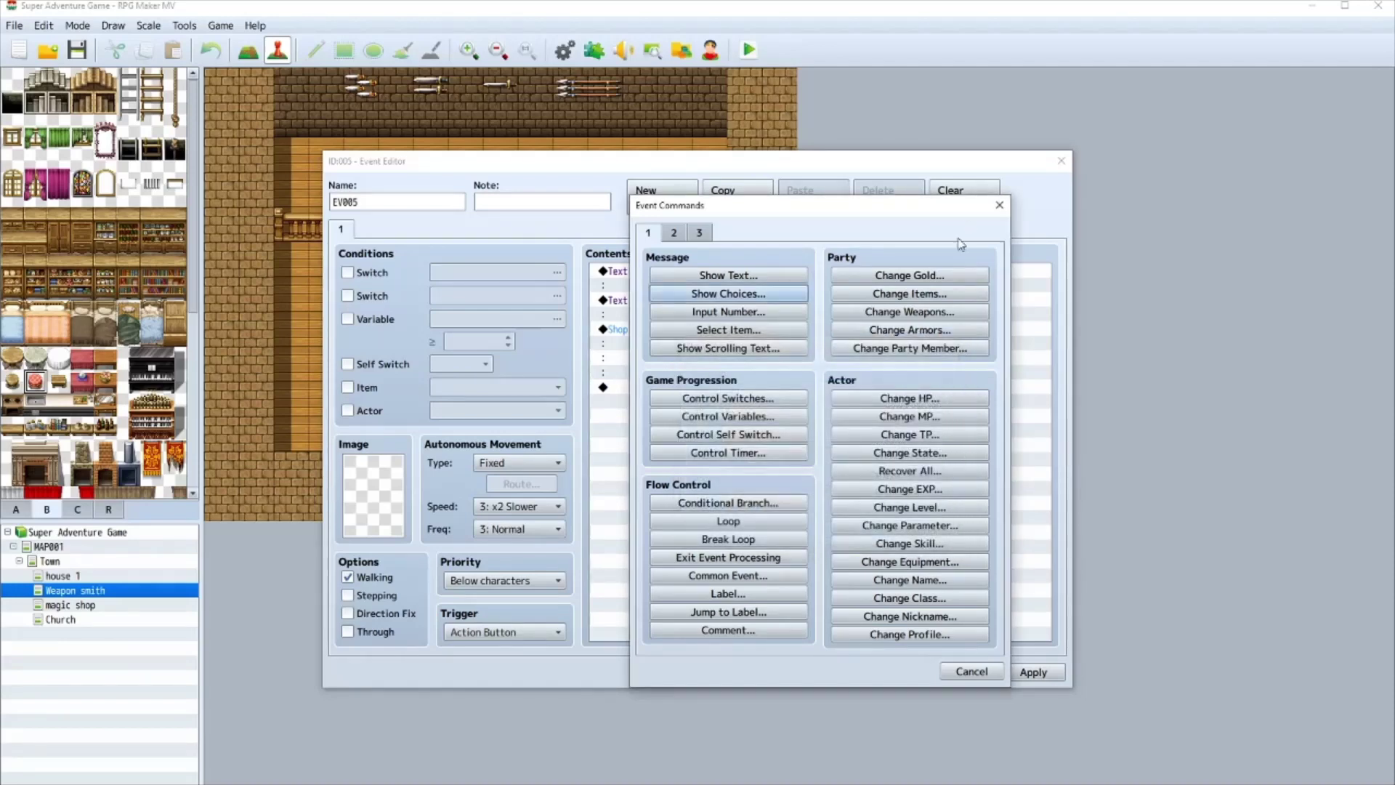
left_click(999, 208)
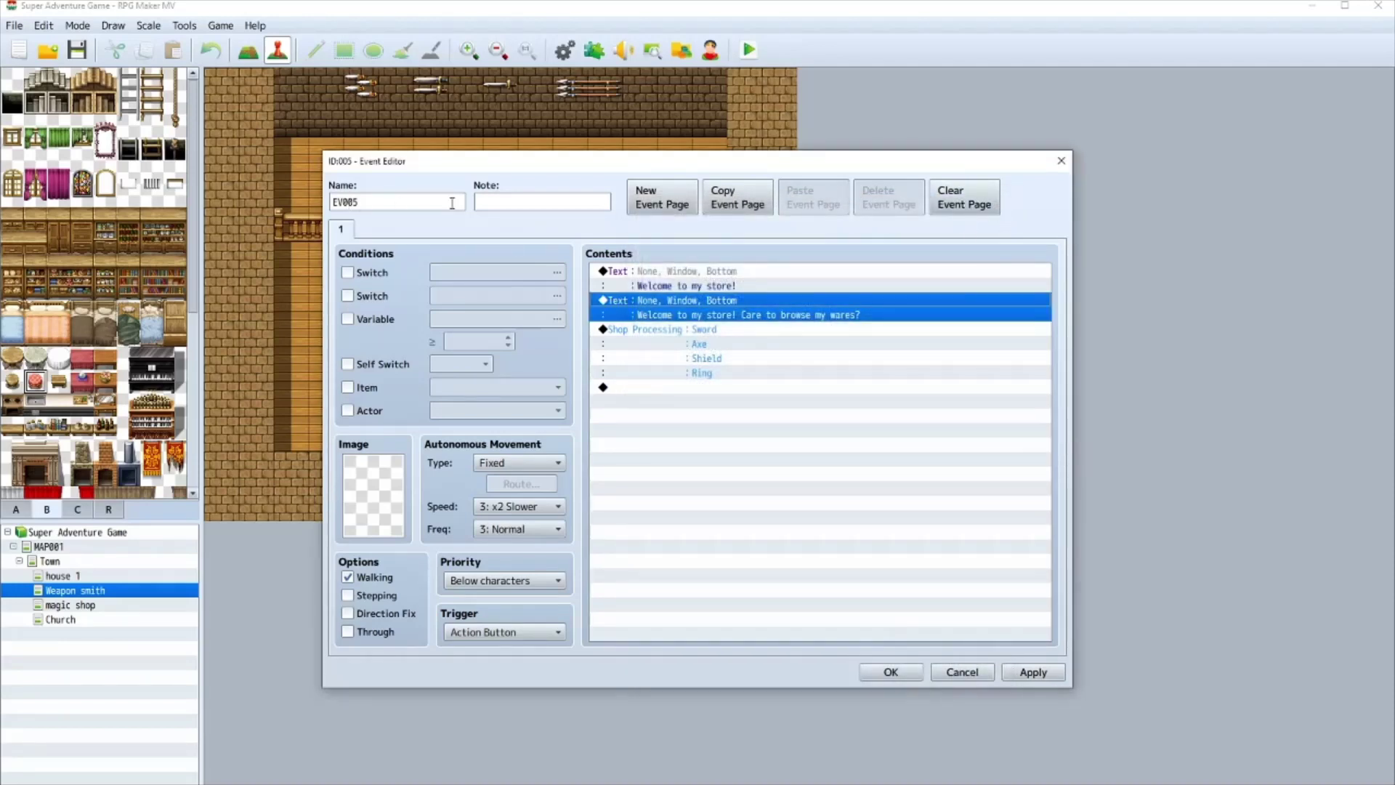
- Duplicate the shop event page as page 2, conditioned on switch 0003 renamed "Branch sword"
left_click(737, 197)
left_click(813, 197)
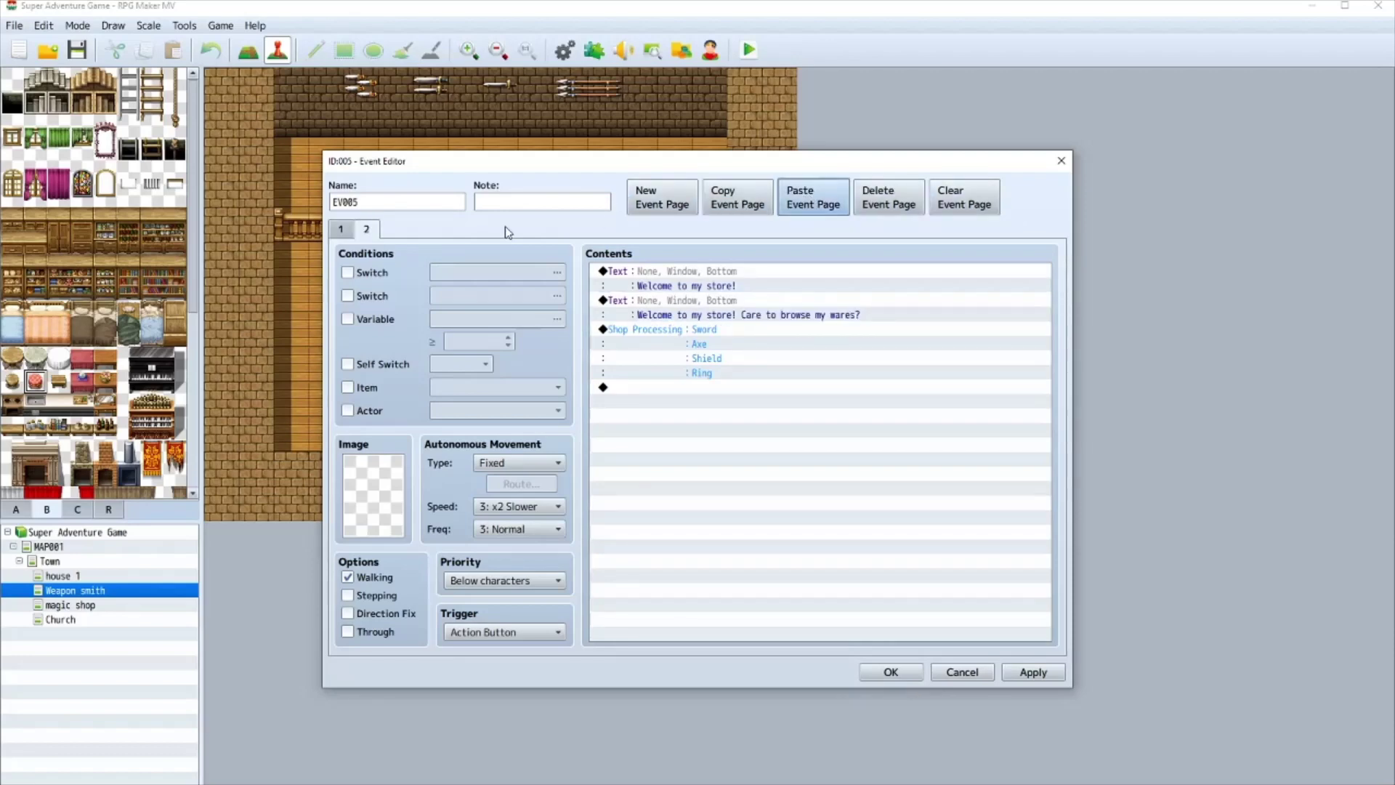
left_click(378, 271)
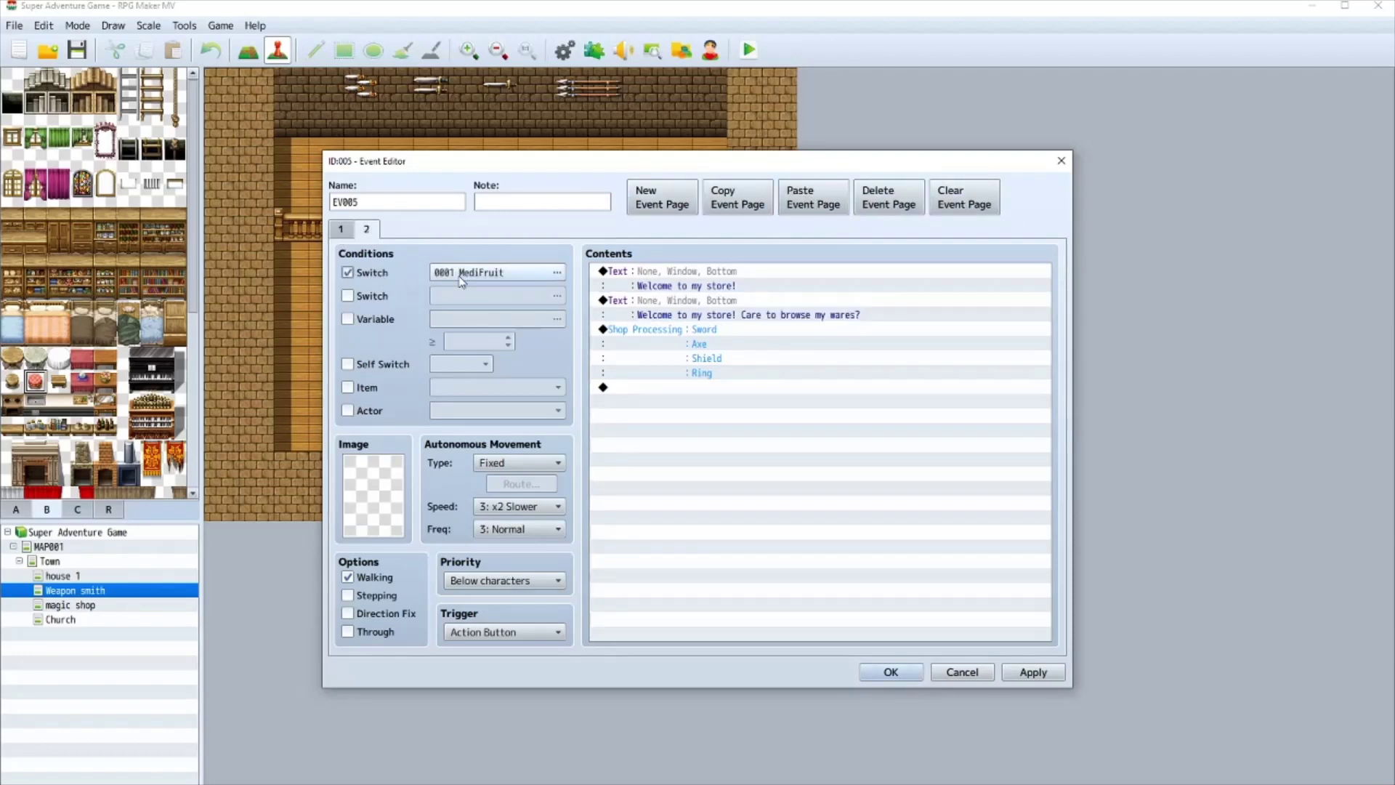
left_click(461, 272)
left_click(726, 279)
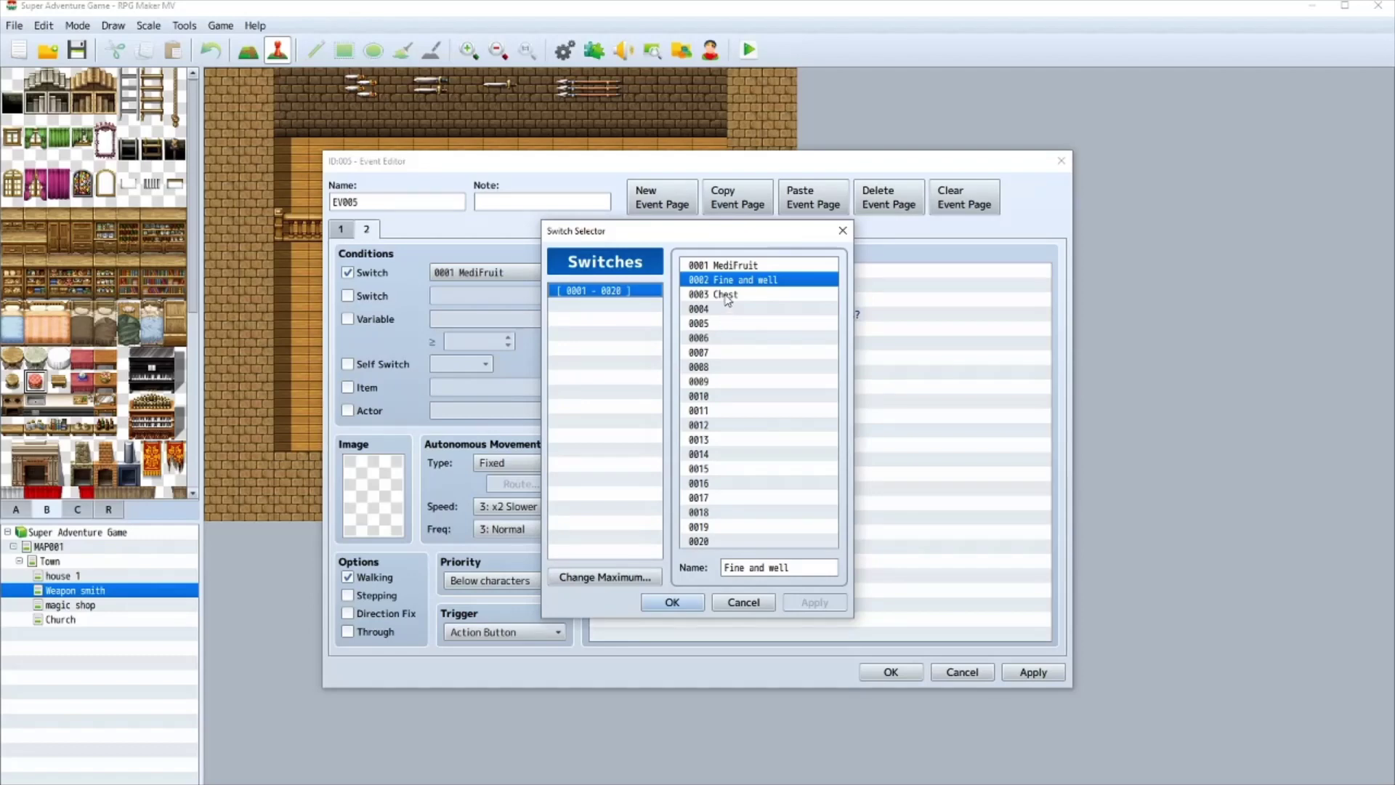
left_click(727, 295)
left_click(766, 566)
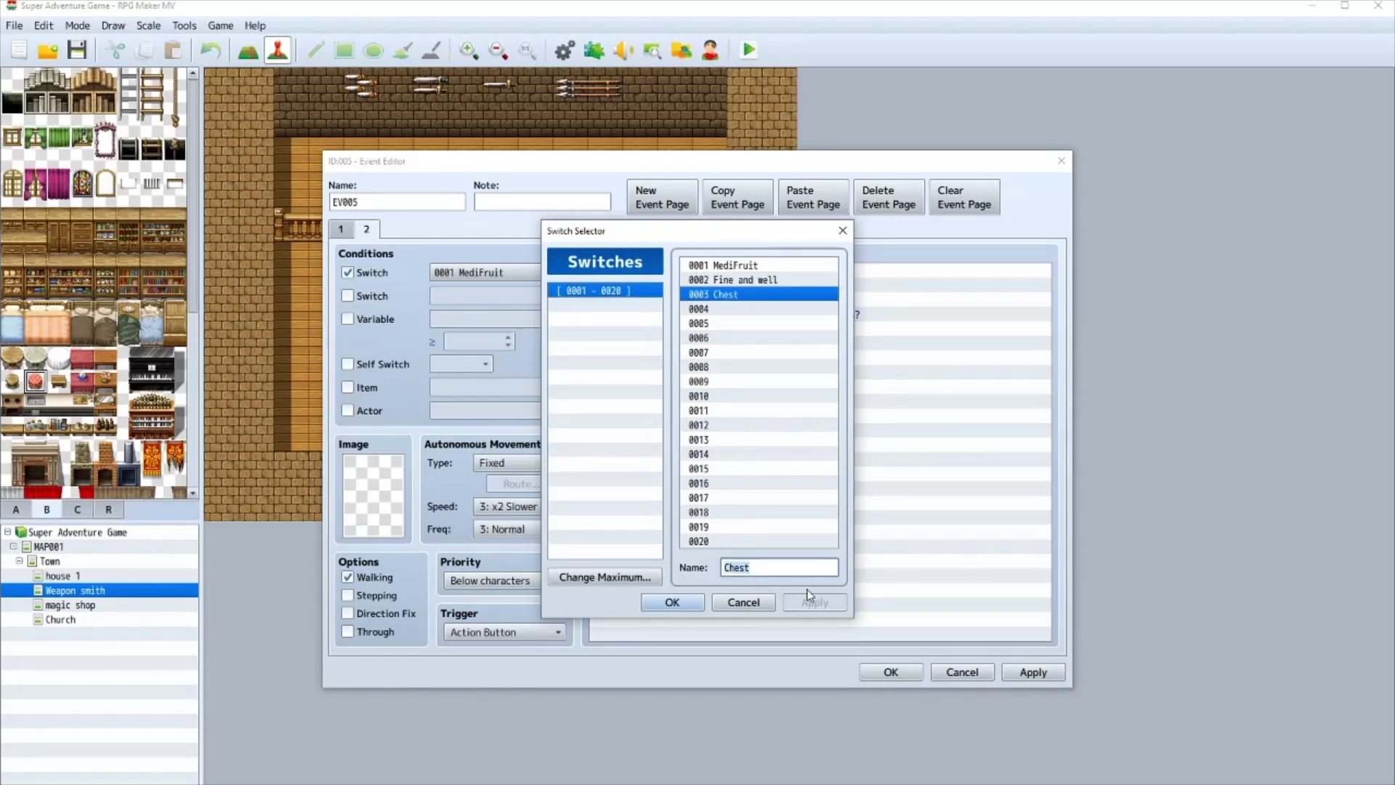
key("BackSpace")
key("BackSpace")
key("BackSpace")
key("BackSpace")
key("BackSpace")
left_click(684, 603)
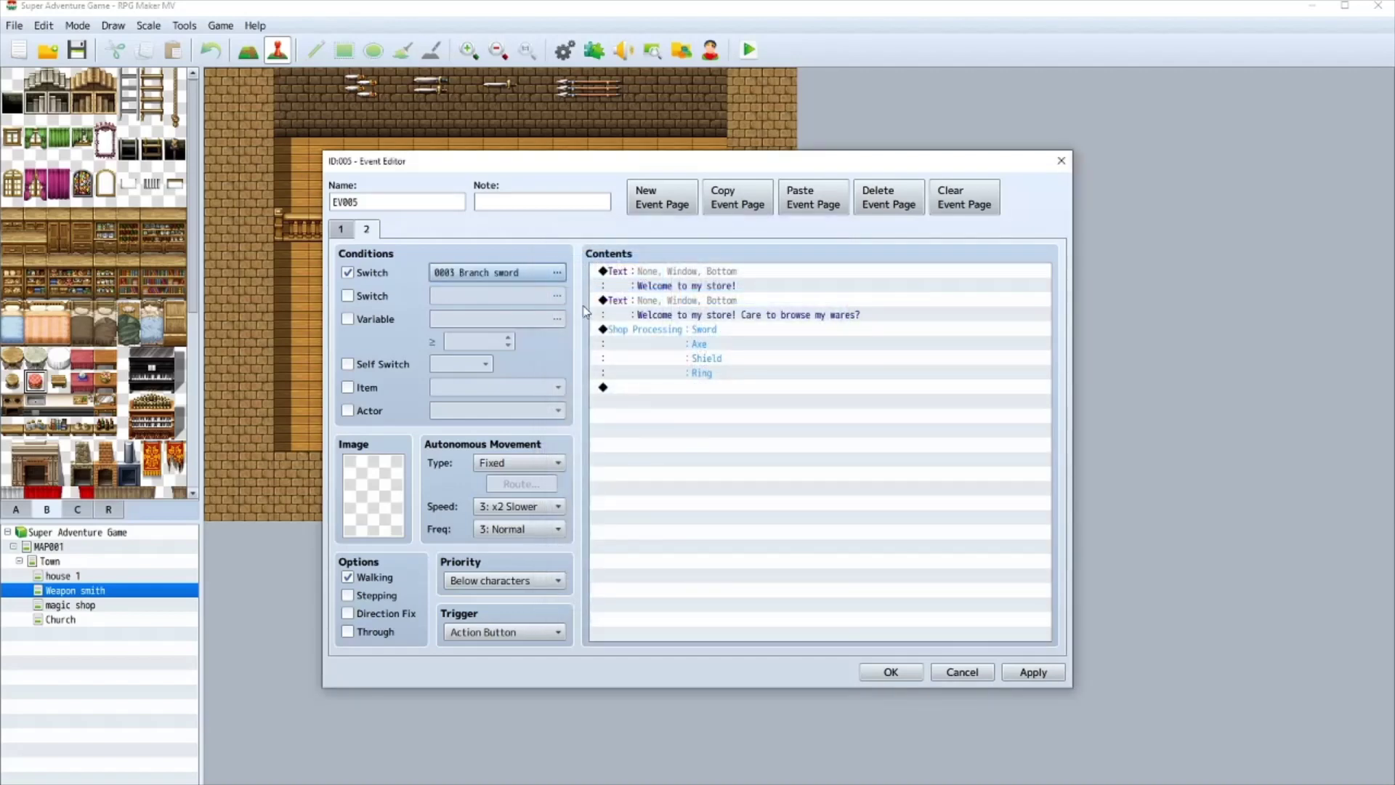
- Insert a Show Choices command with "Show off branch" and "Buy something" after the first welcome message on page 2
left_click(674, 303)
key("Insert")
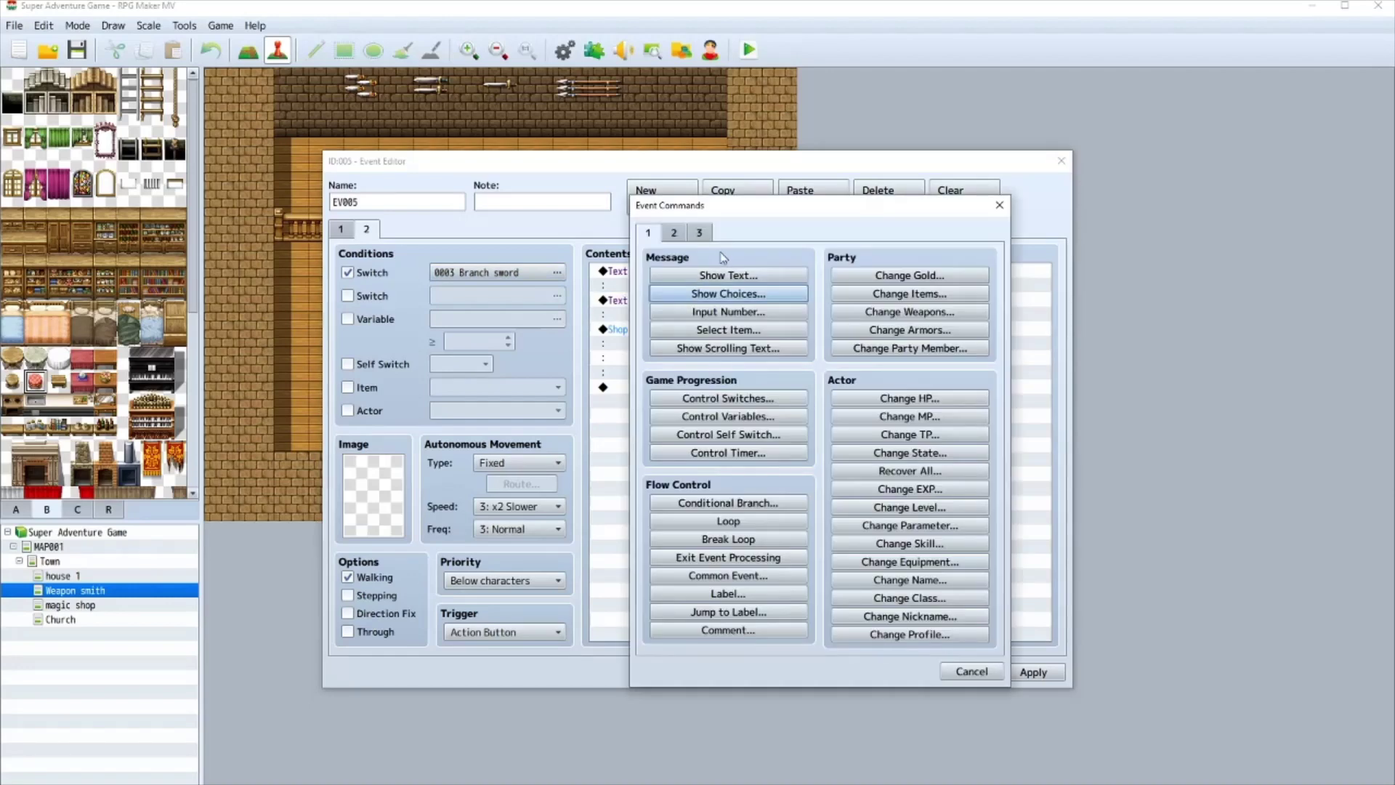
left_click(740, 293)
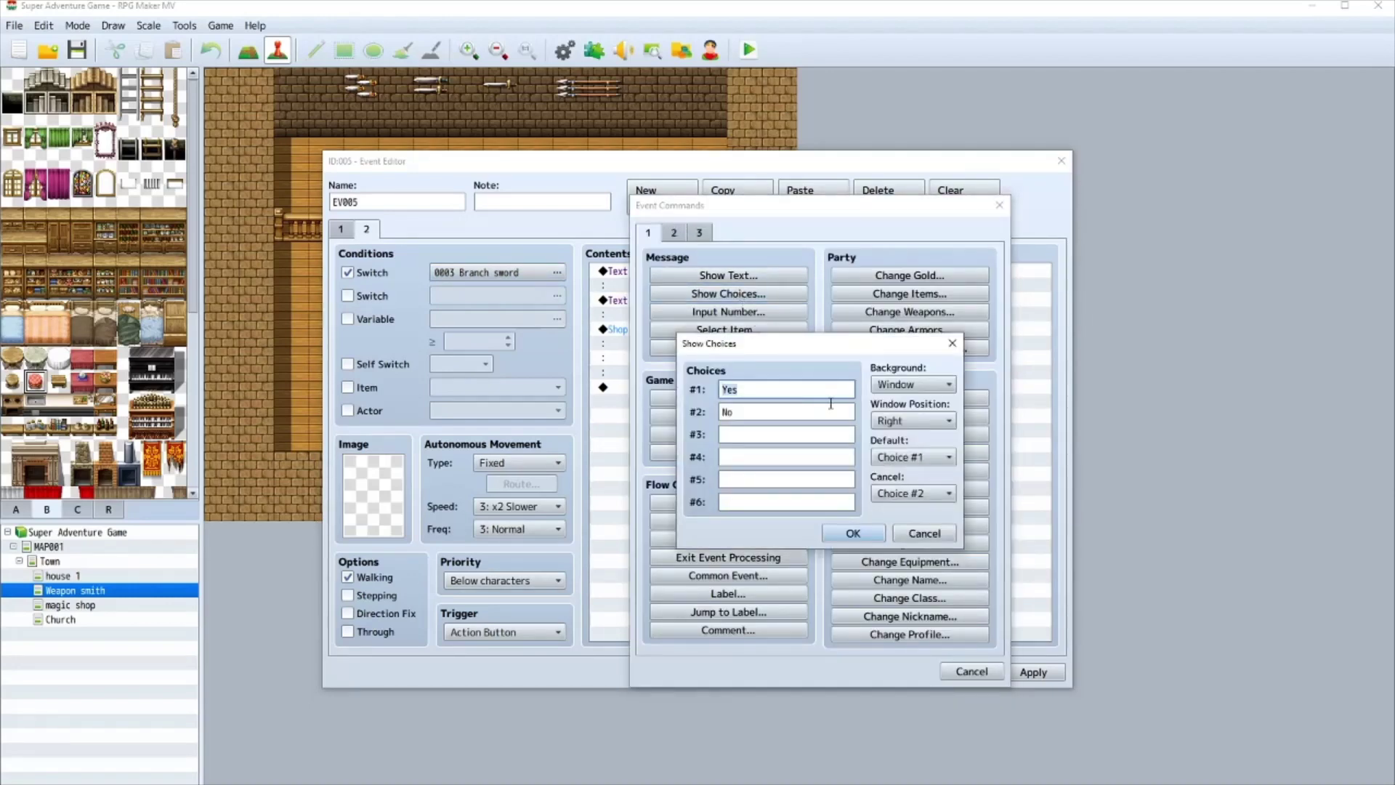
key("BackSpace")
left_click(797, 411)
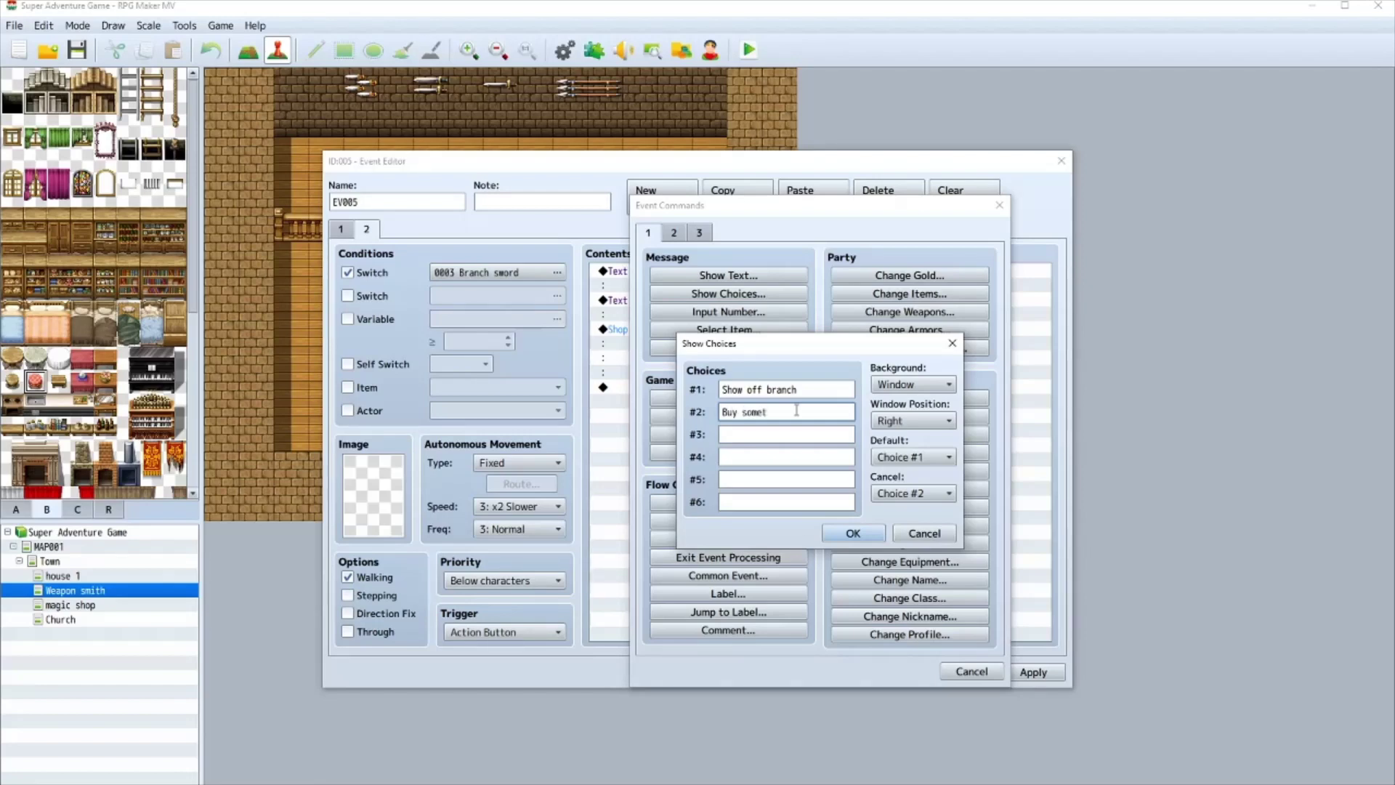
left_click(847, 532)
- Move the Shop Processing command into the "Buy something" branch on page 2
left_click(710, 415)
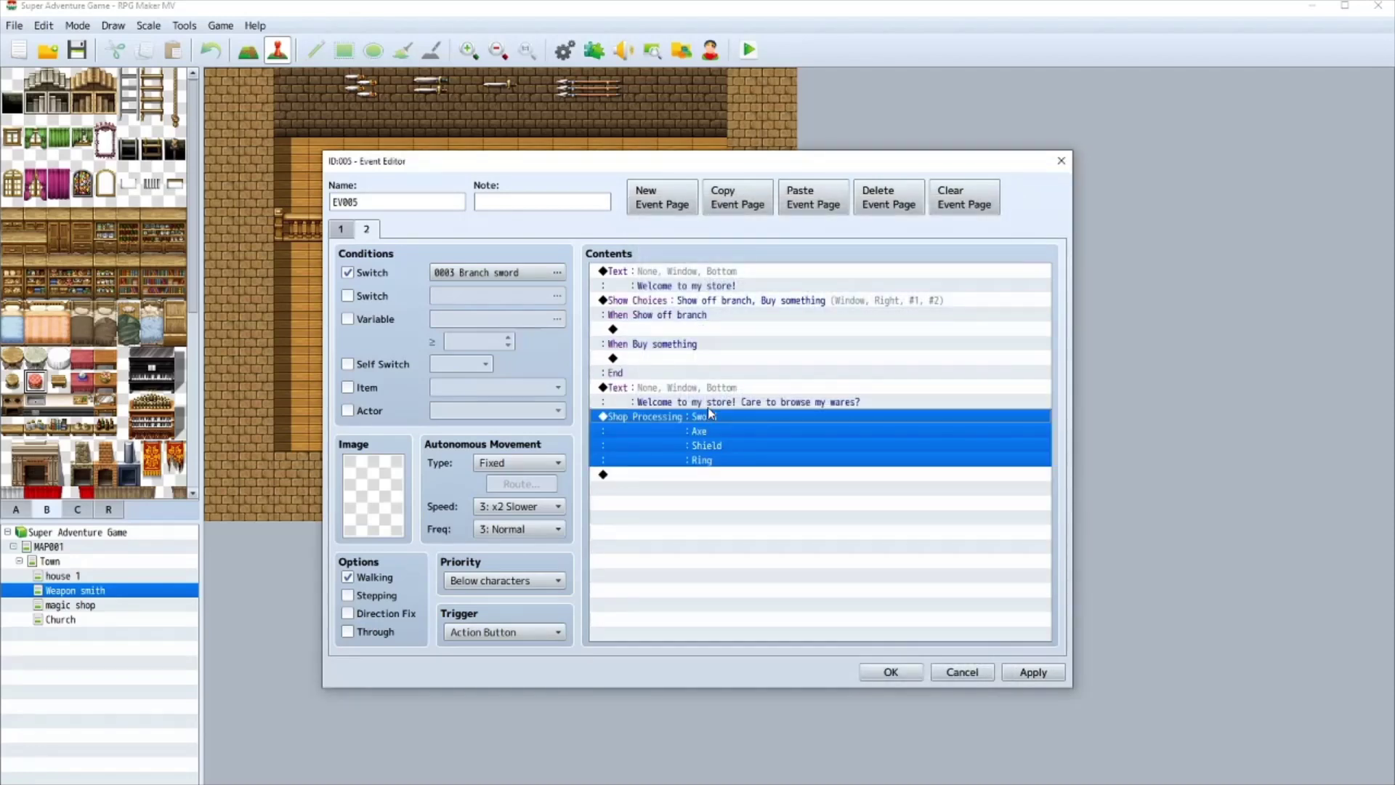
right_click(722, 437)
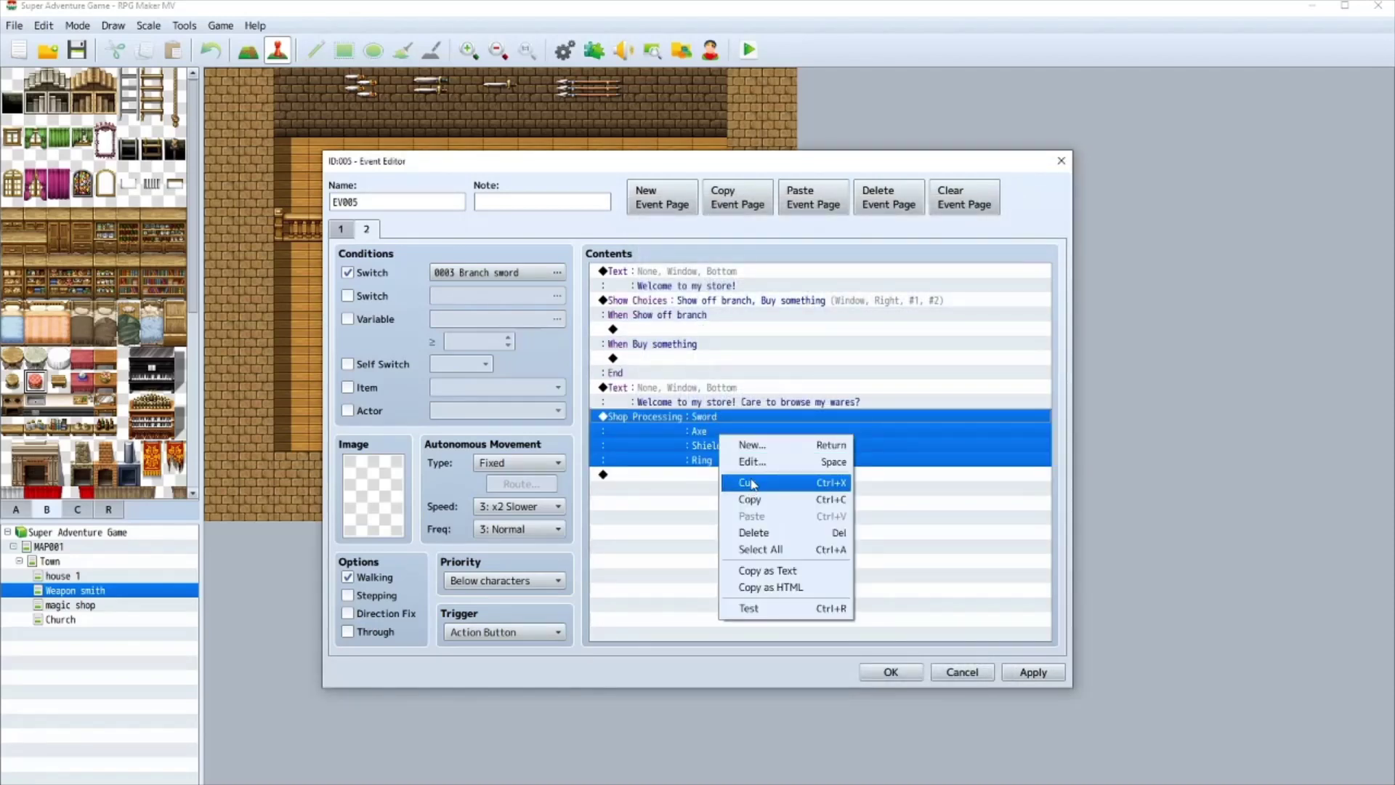
left_click(752, 480)
left_click(657, 358)
right_click(657, 360)
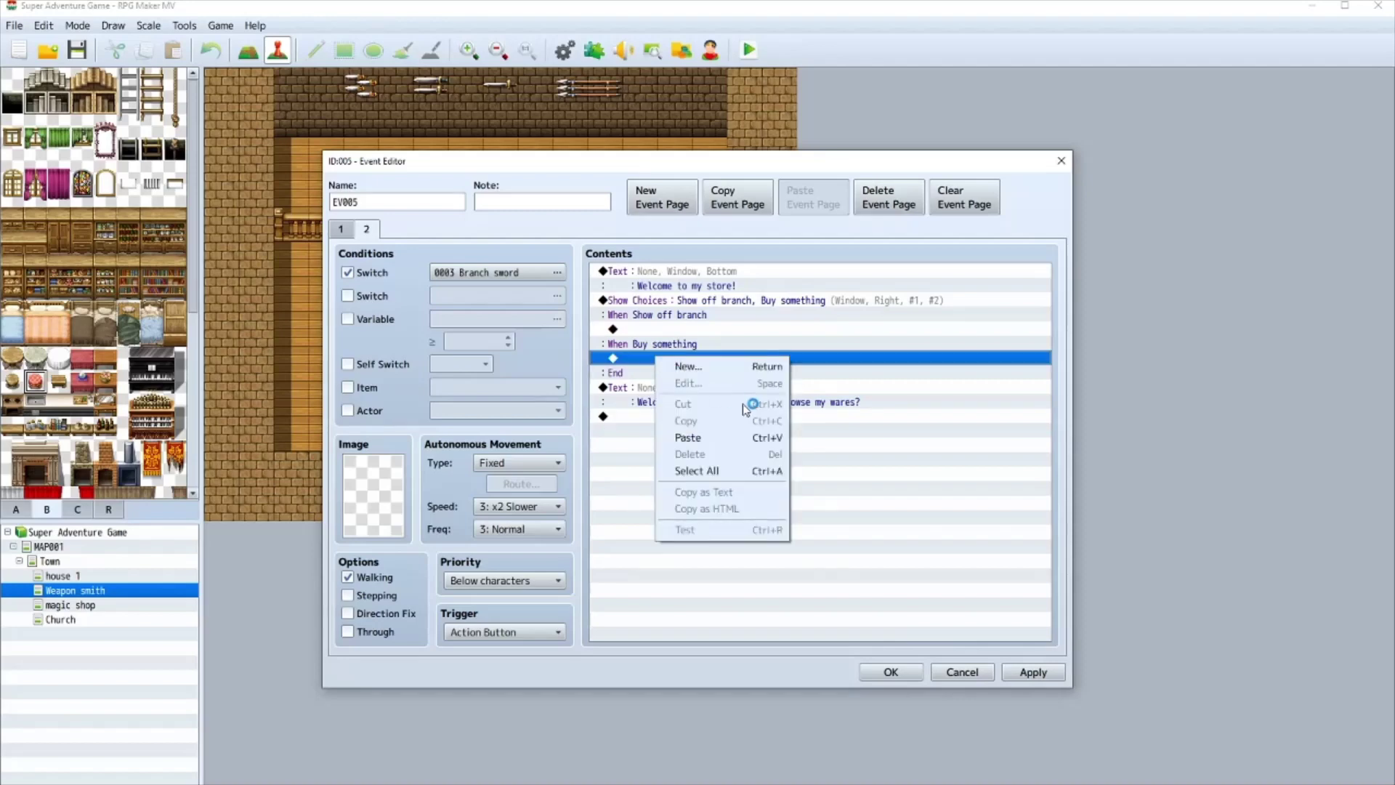
left_click(688, 437)
- Delete the "Welcome to my store! Care to browse my wares?" message from page 2
left_click(751, 461)
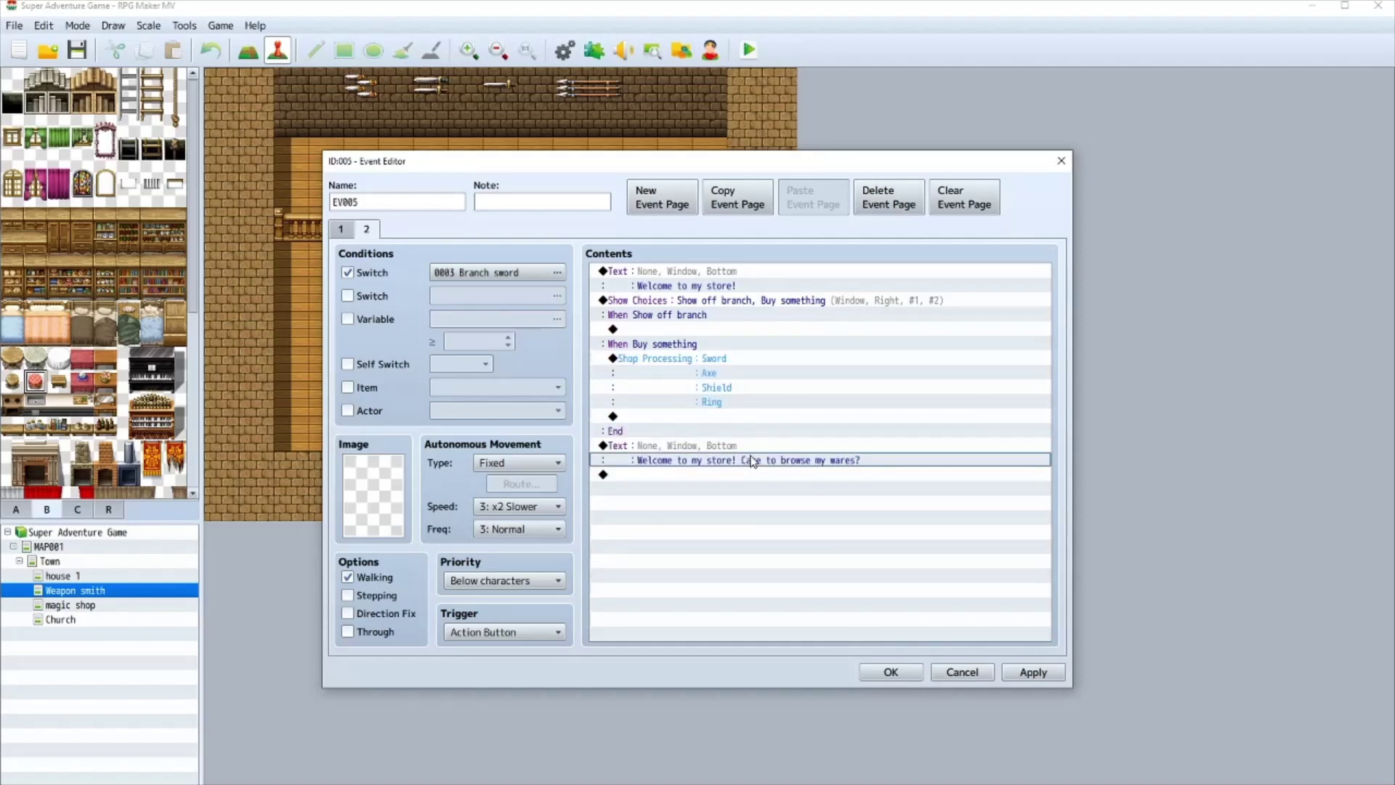
left_click(753, 447)
key("Delete")
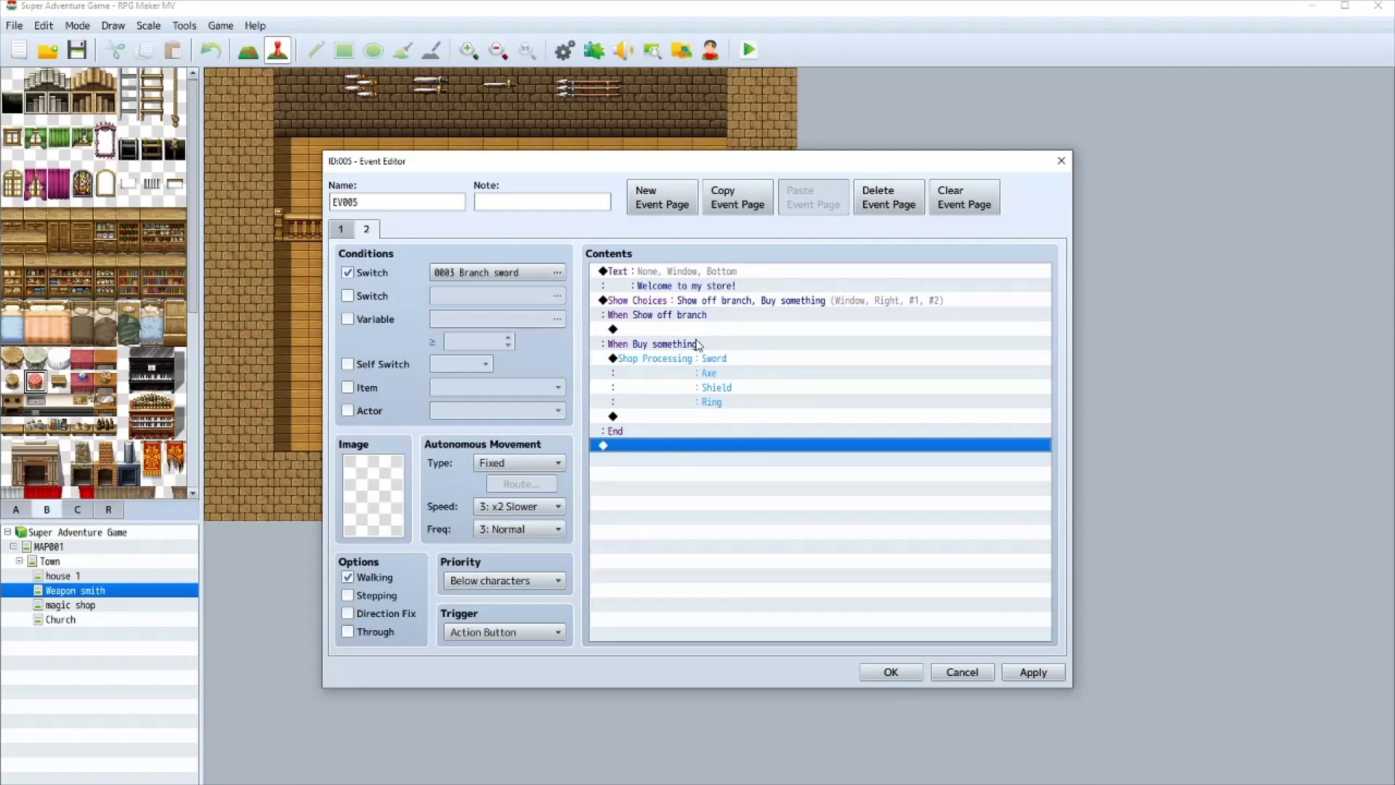
- Delete the short "Welcome to my store!" message from page 1 of the shop event
left_click(339, 230)
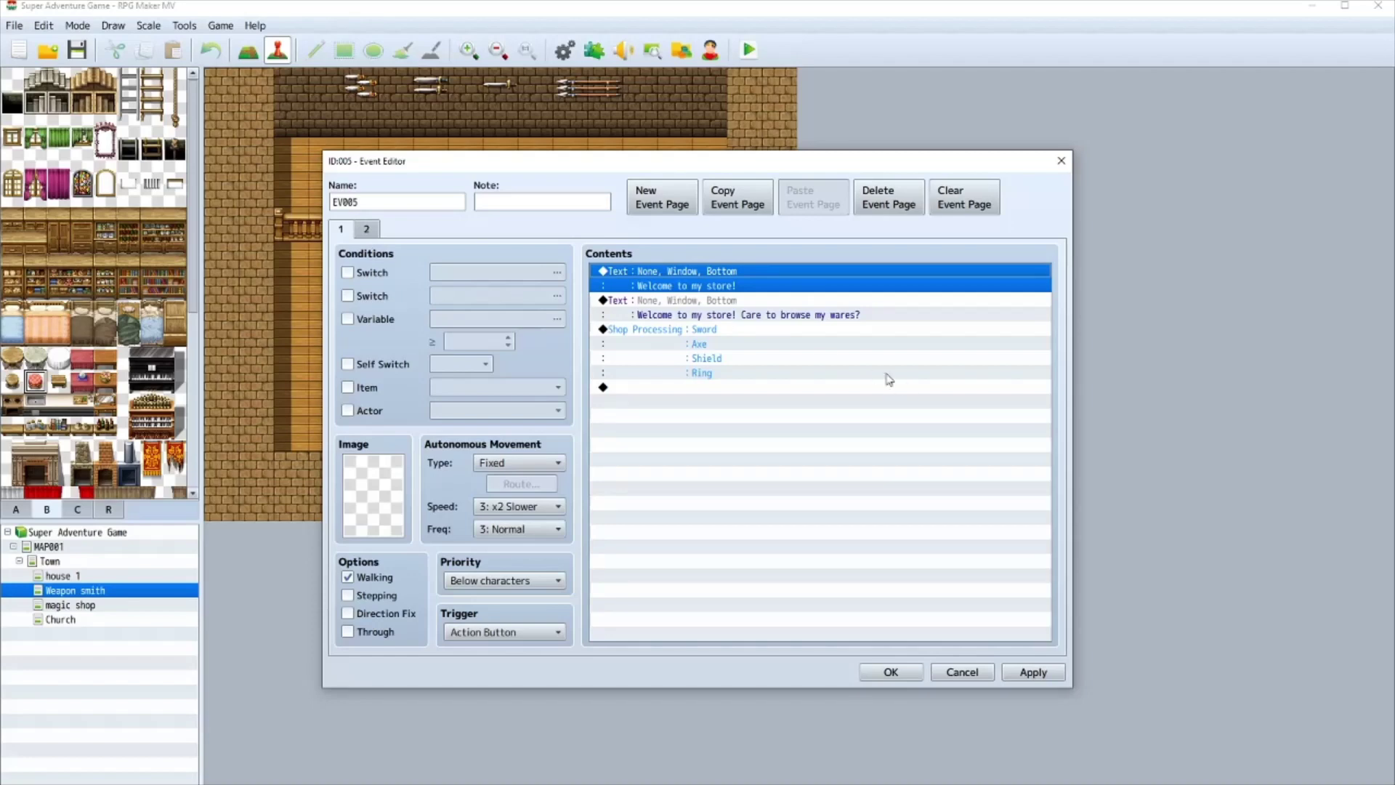
key("Delete")
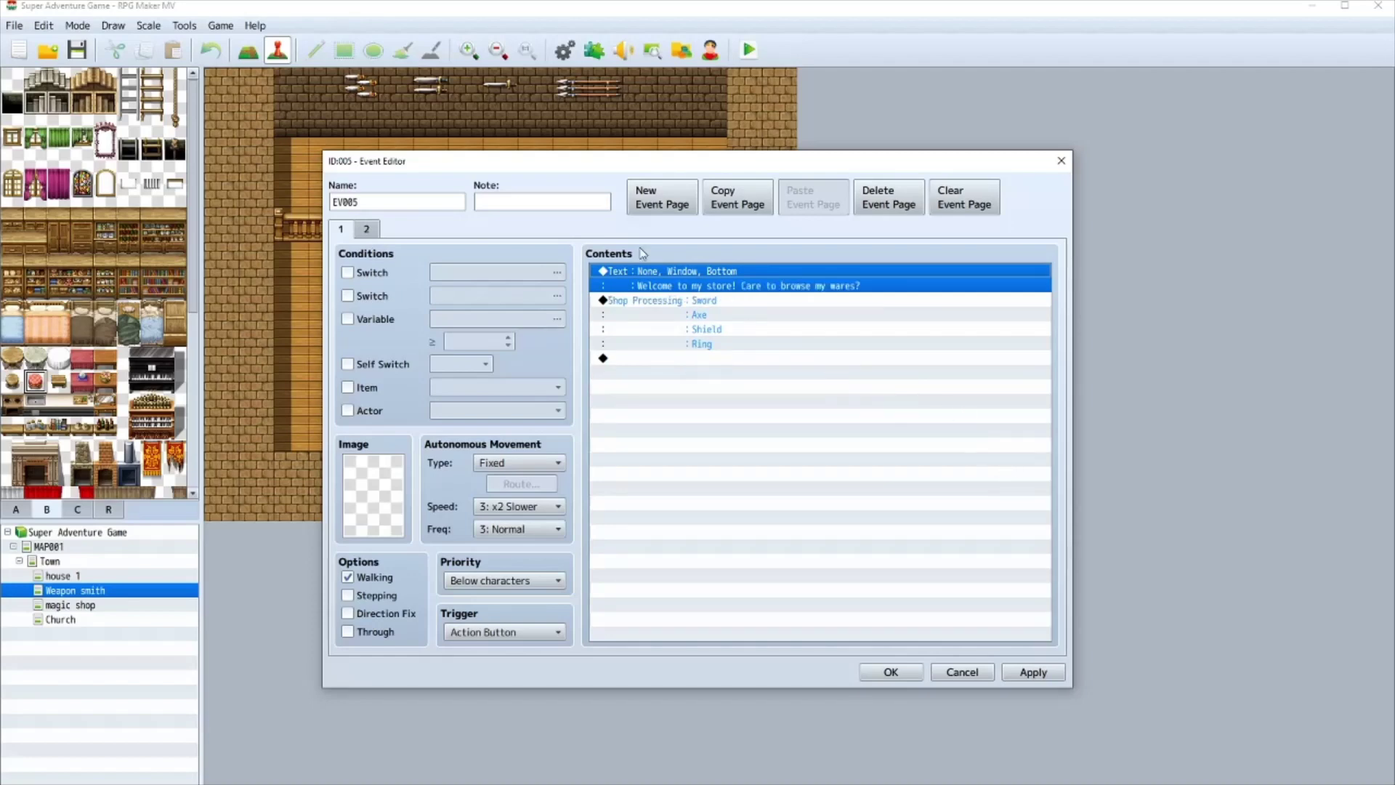
- On page 2, add "Ooh that's a cool branch sword you got there! It is a very rare sword make sure to hold onto it!" under "Show off branch"
left_click(374, 231)
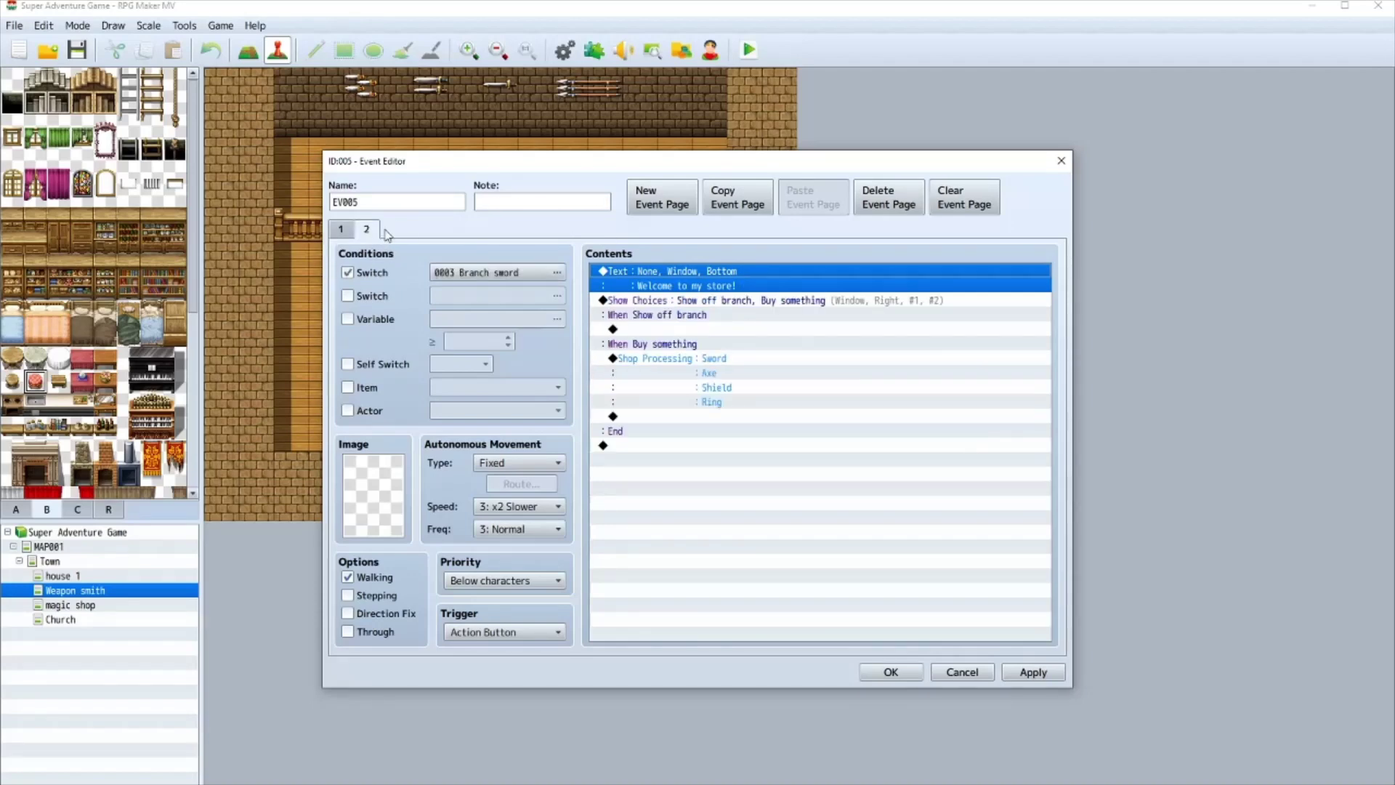
double_click(769, 333)
left_click(729, 276)
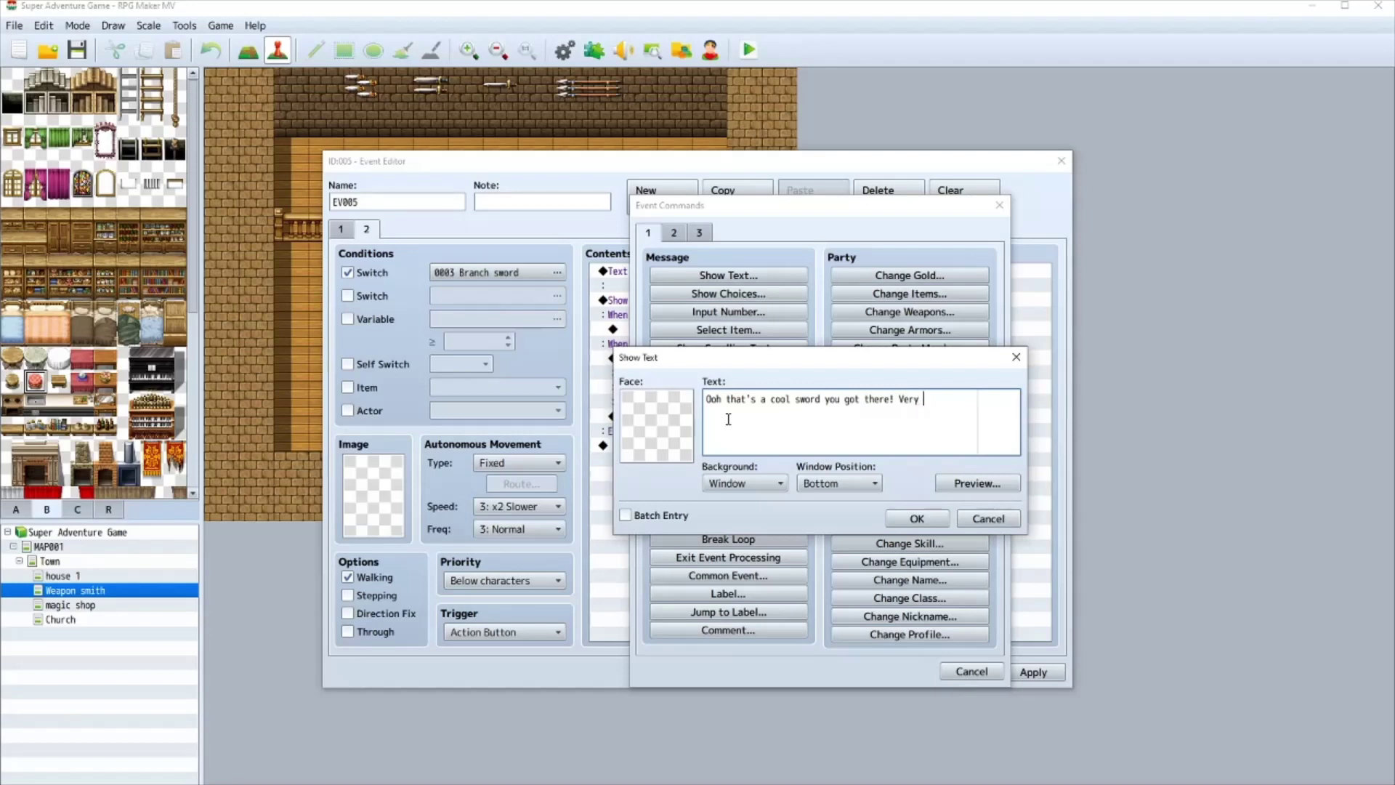
key("BackSpace")
key("BackSpace")
key("BackSpace")
key("BackSpace")
key("BackSpace")
key("BackSpace")
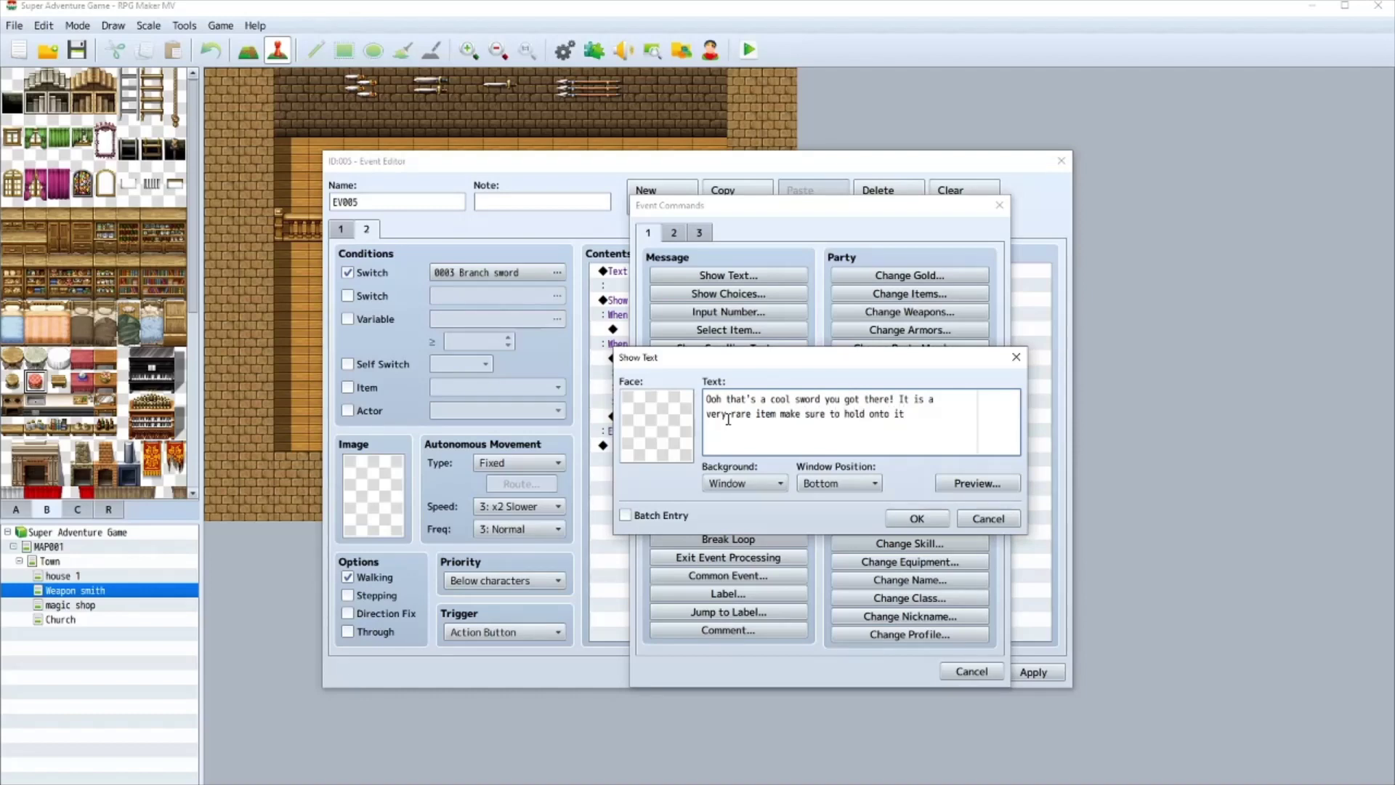
double_click(774, 413)
type("sword")
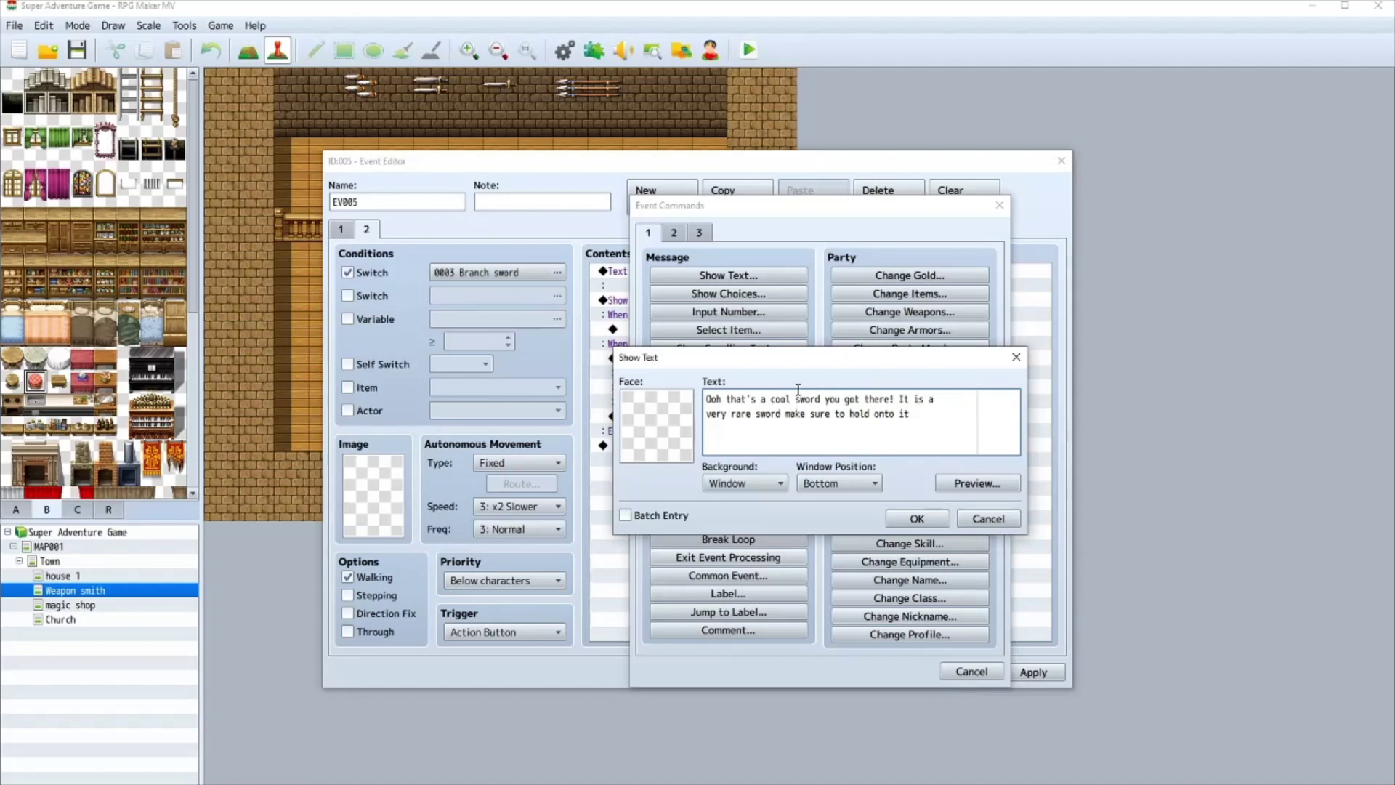
type("branch")
left_click(917, 518)
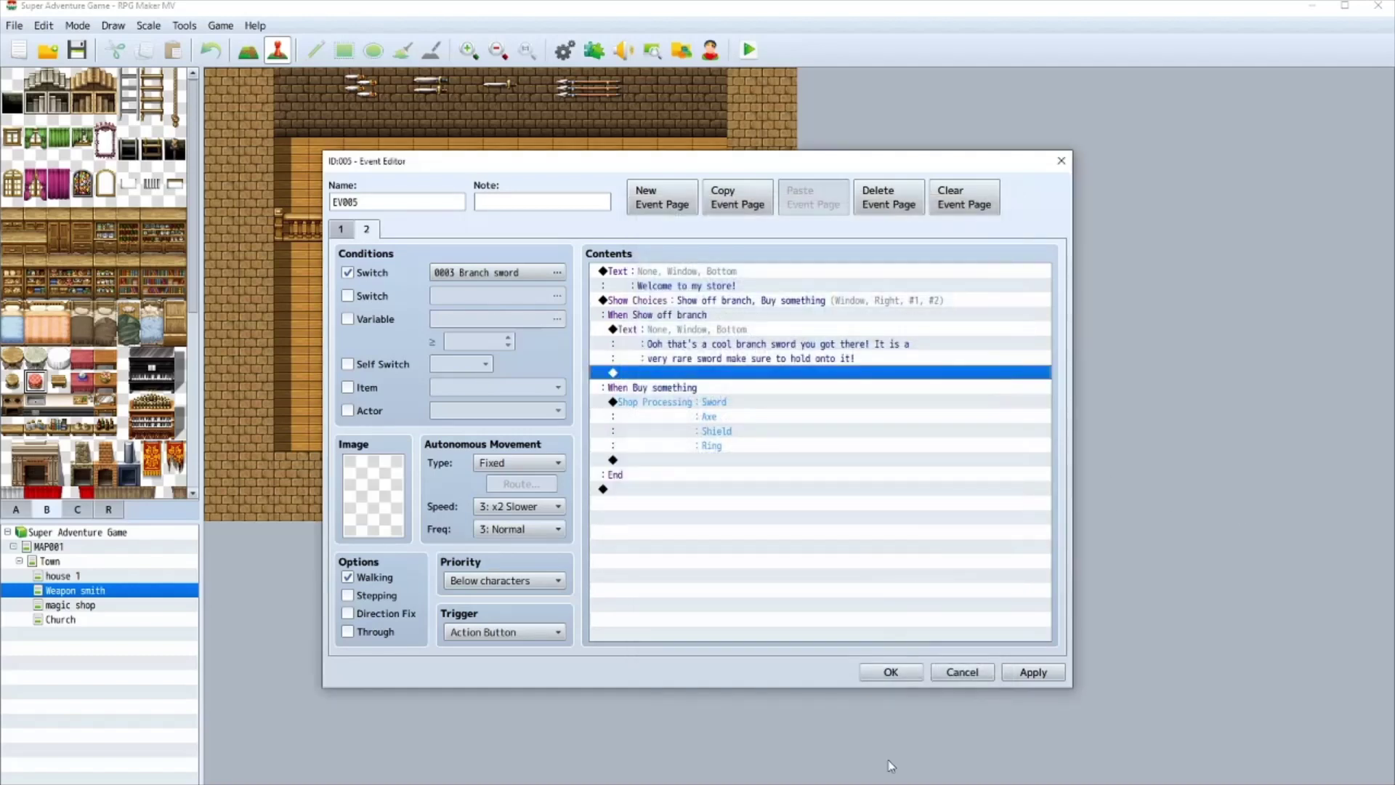
left_click(905, 672)
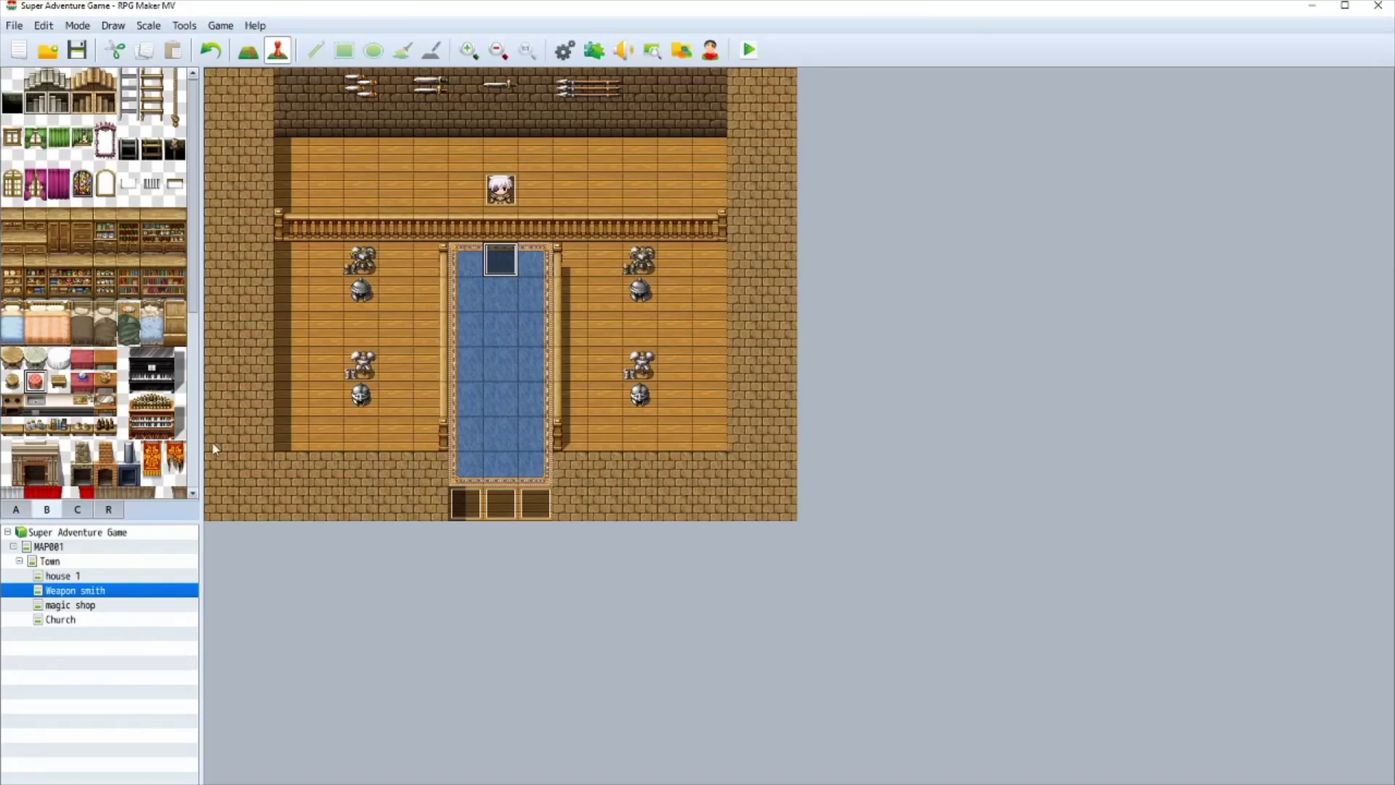
- In MAP001's tree boss event, add a command turning switch 0003 Branch sword ON before Erase Event in the If Win branch
left_click(57, 546)
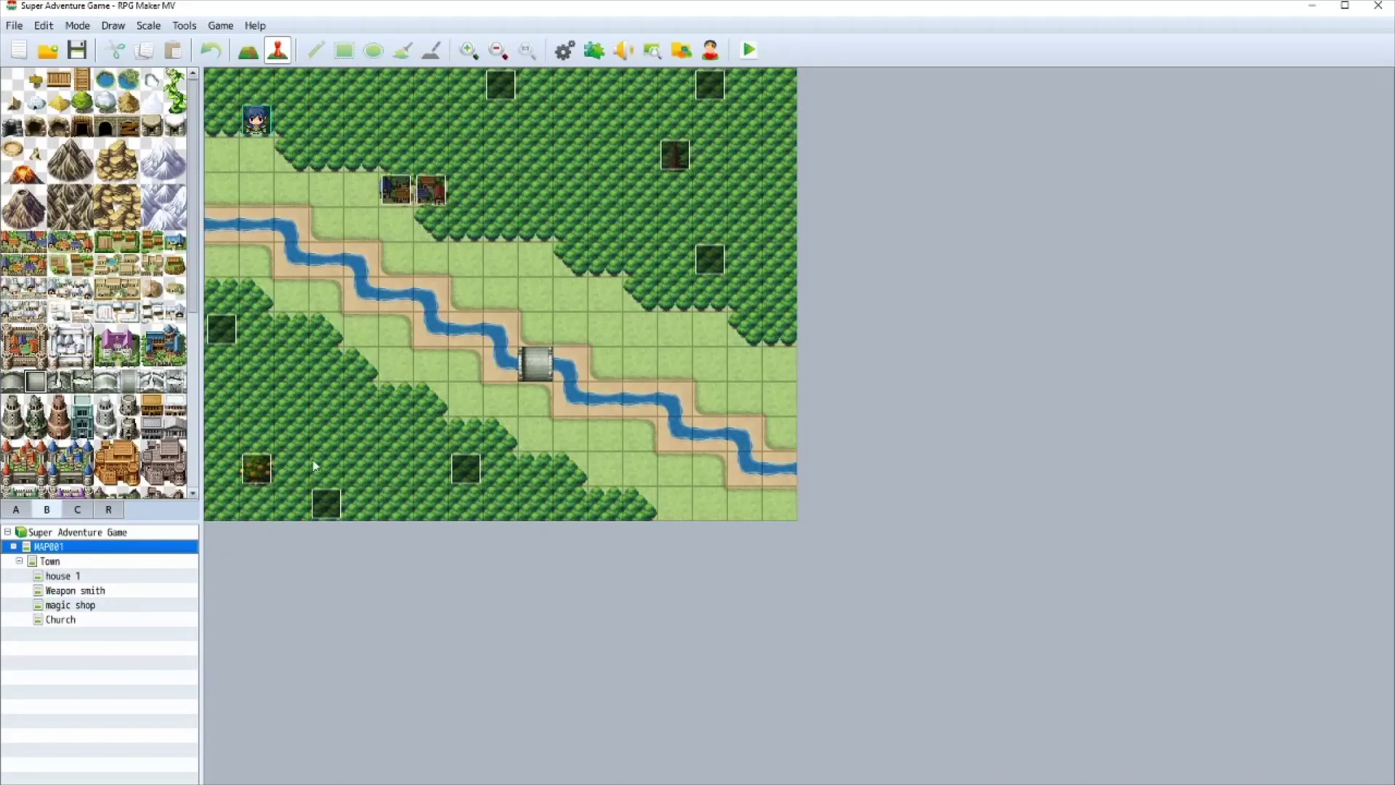
double_click(683, 154)
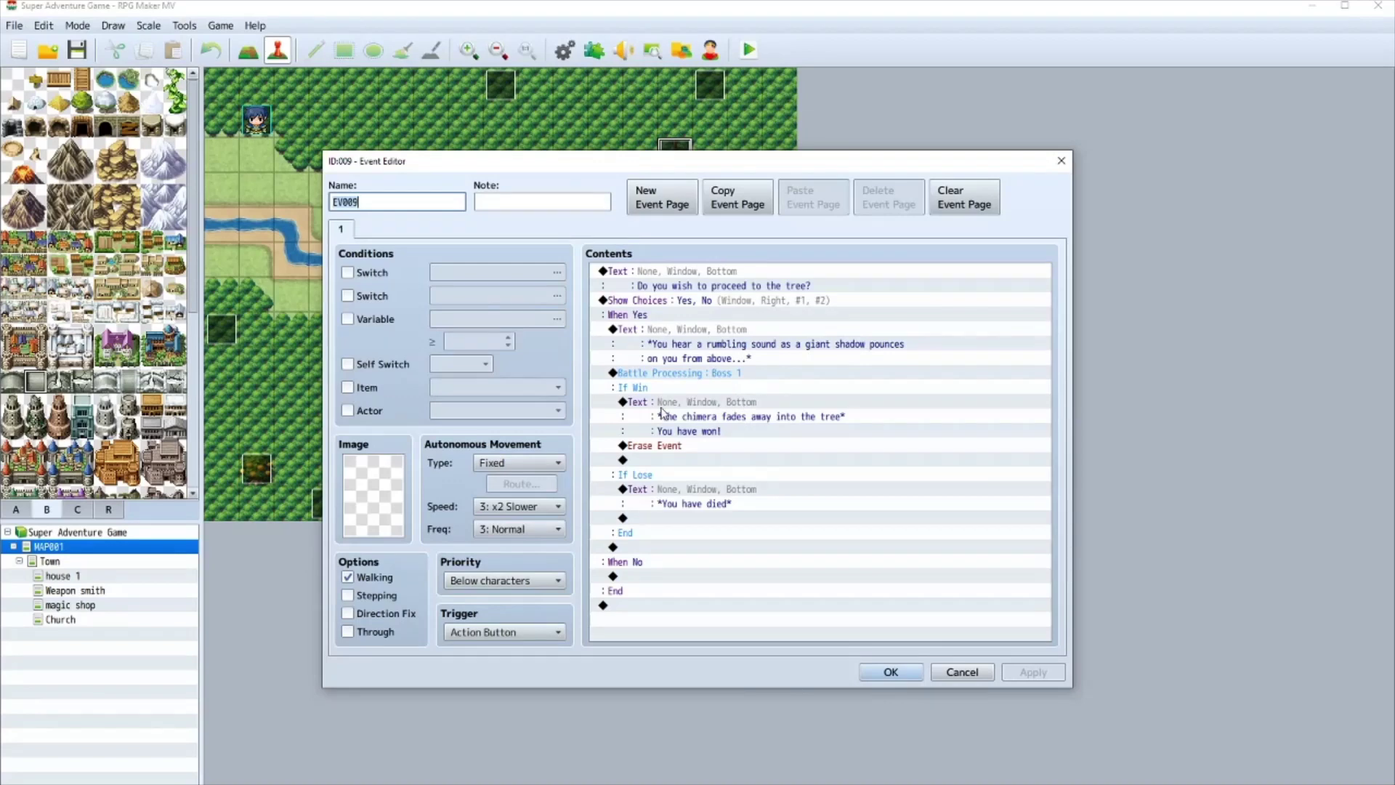
double_click(666, 458)
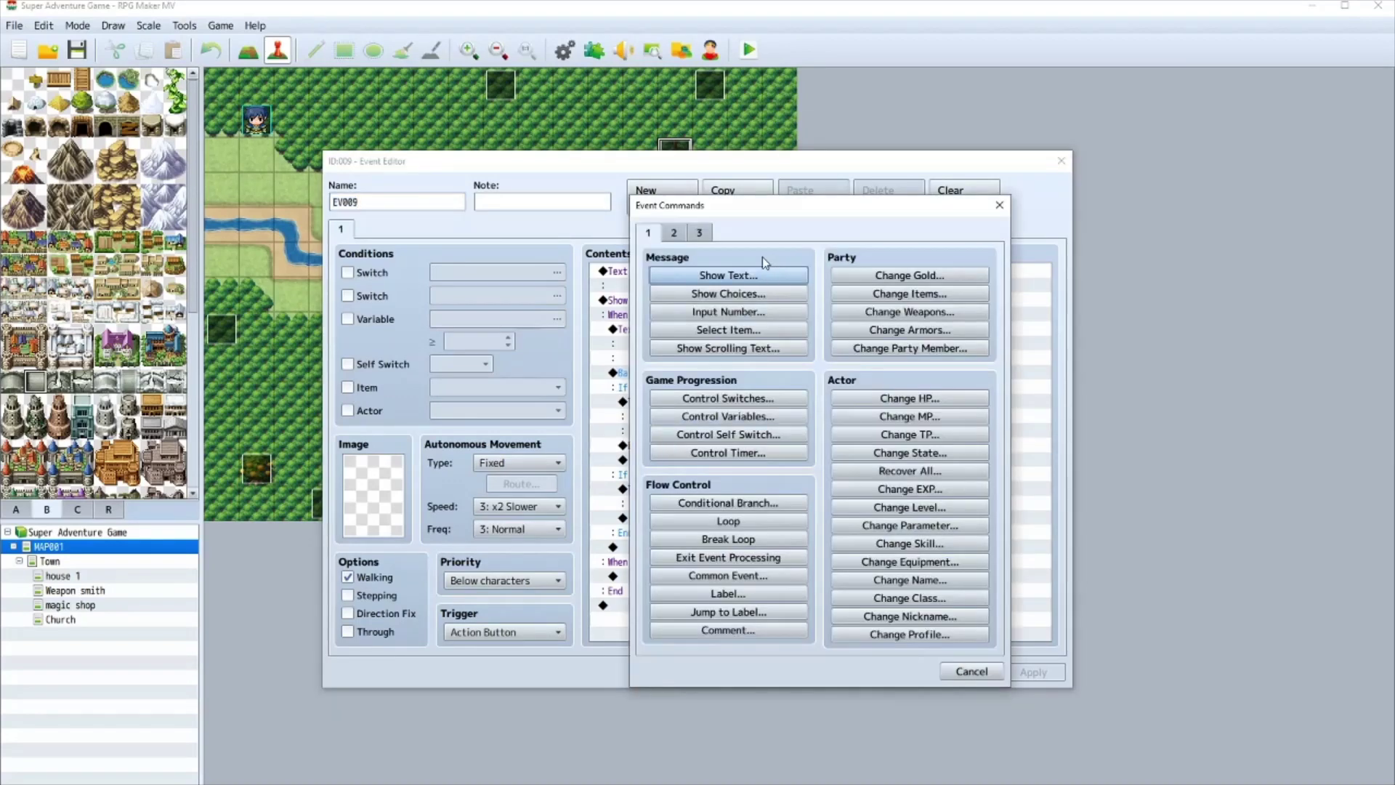
left_click(674, 233)
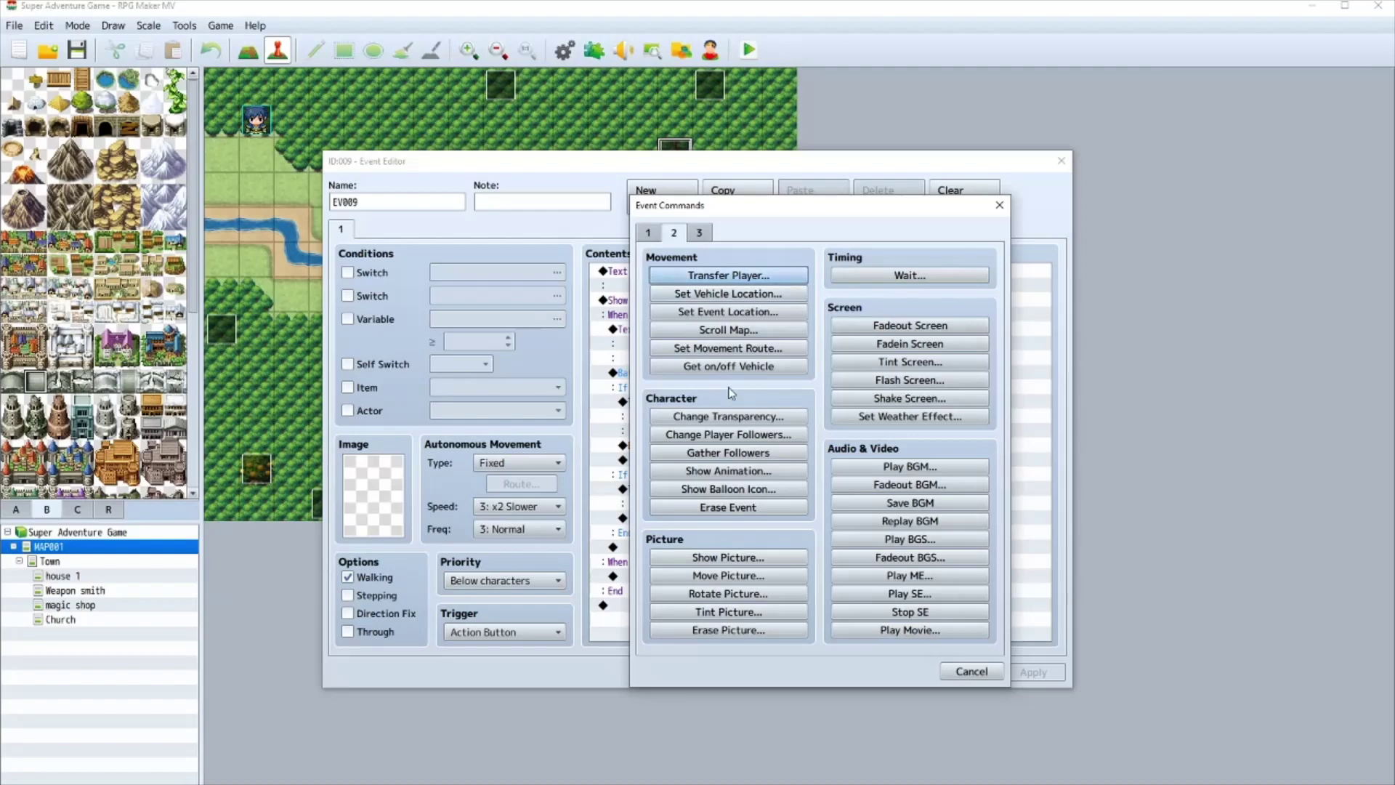
left_click(659, 234)
left_click(676, 234)
left_click(649, 233)
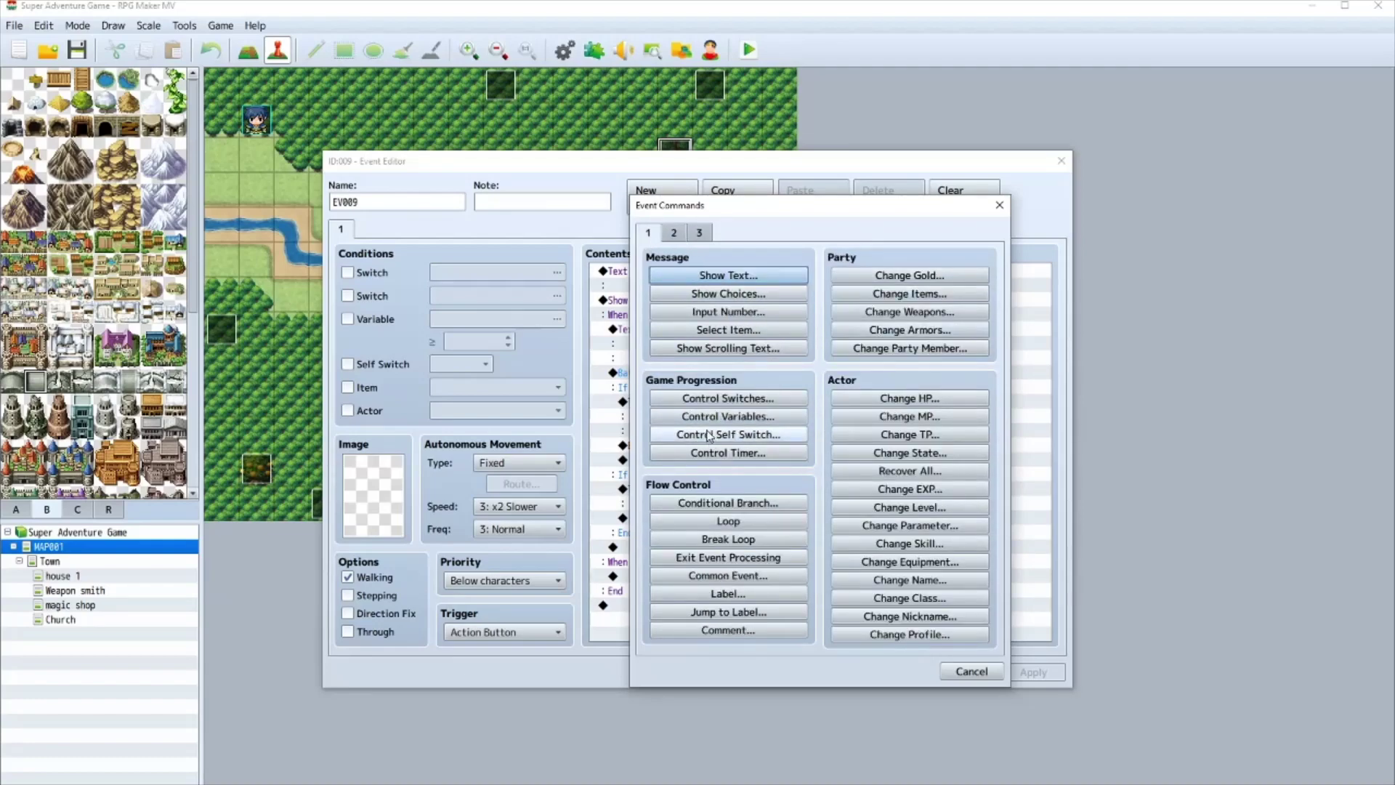
left_click(723, 398)
left_click(872, 413)
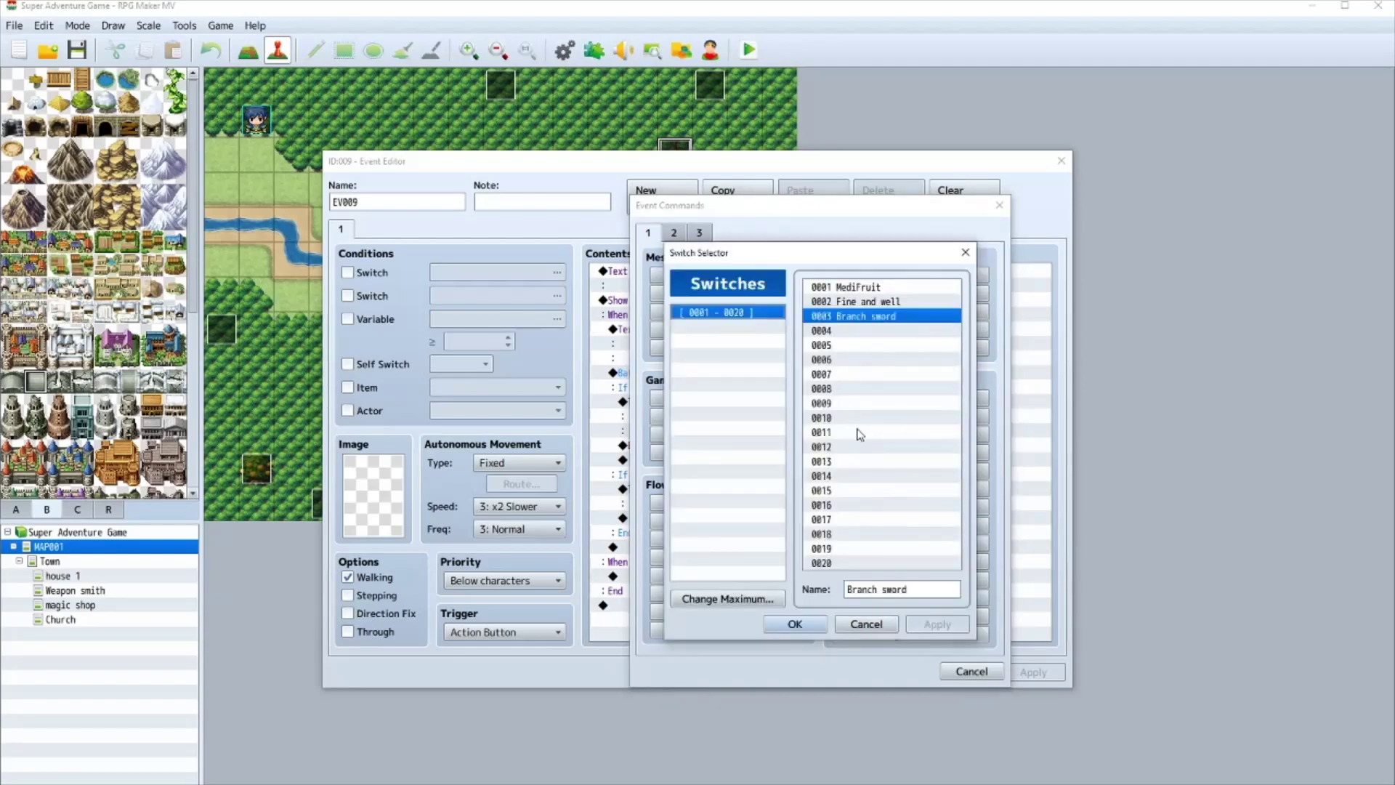
left_click(795, 624)
left_click(812, 517)
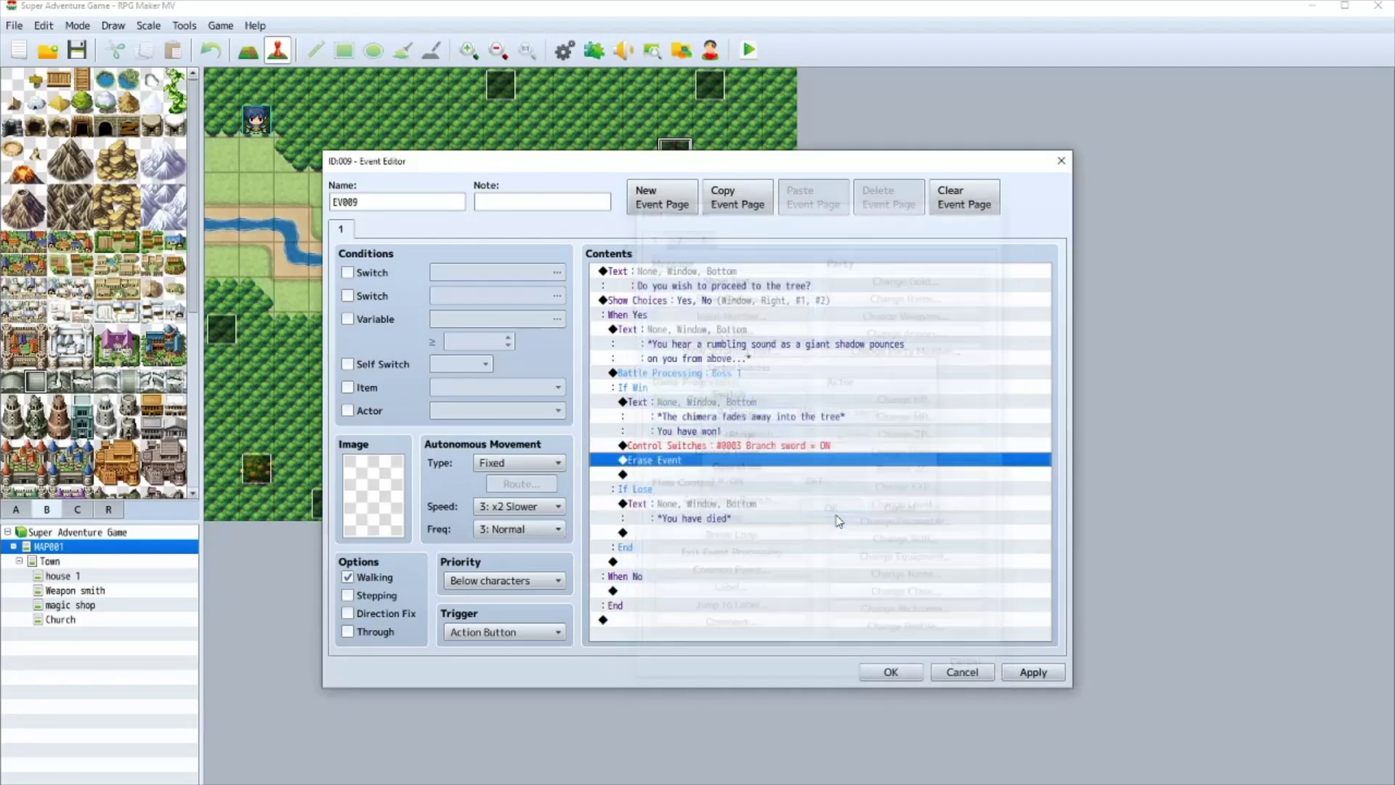
left_click(891, 672)
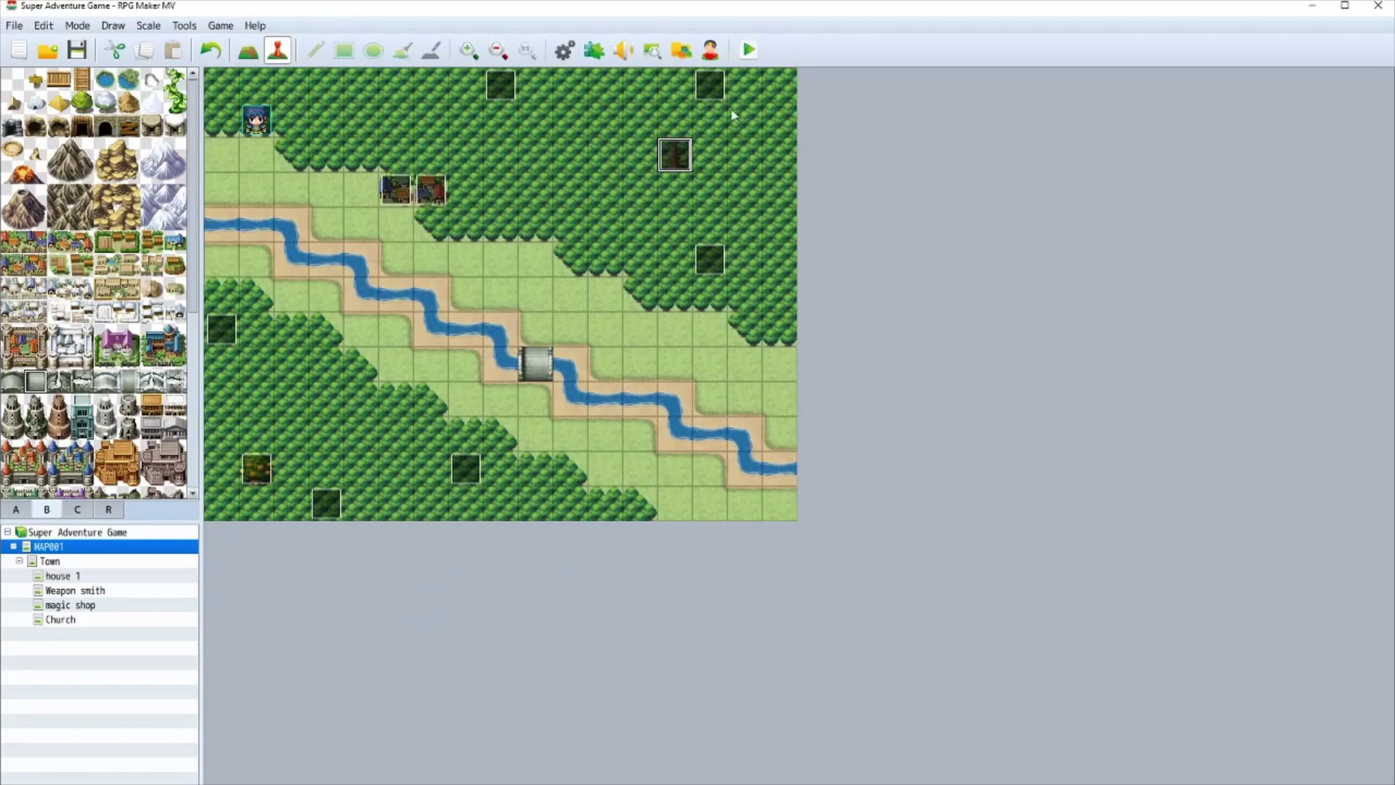
- Playtest the project, start a new game and walk the hero to the bare tree on the world map
left_click(749, 48)
left_click(624, 450)
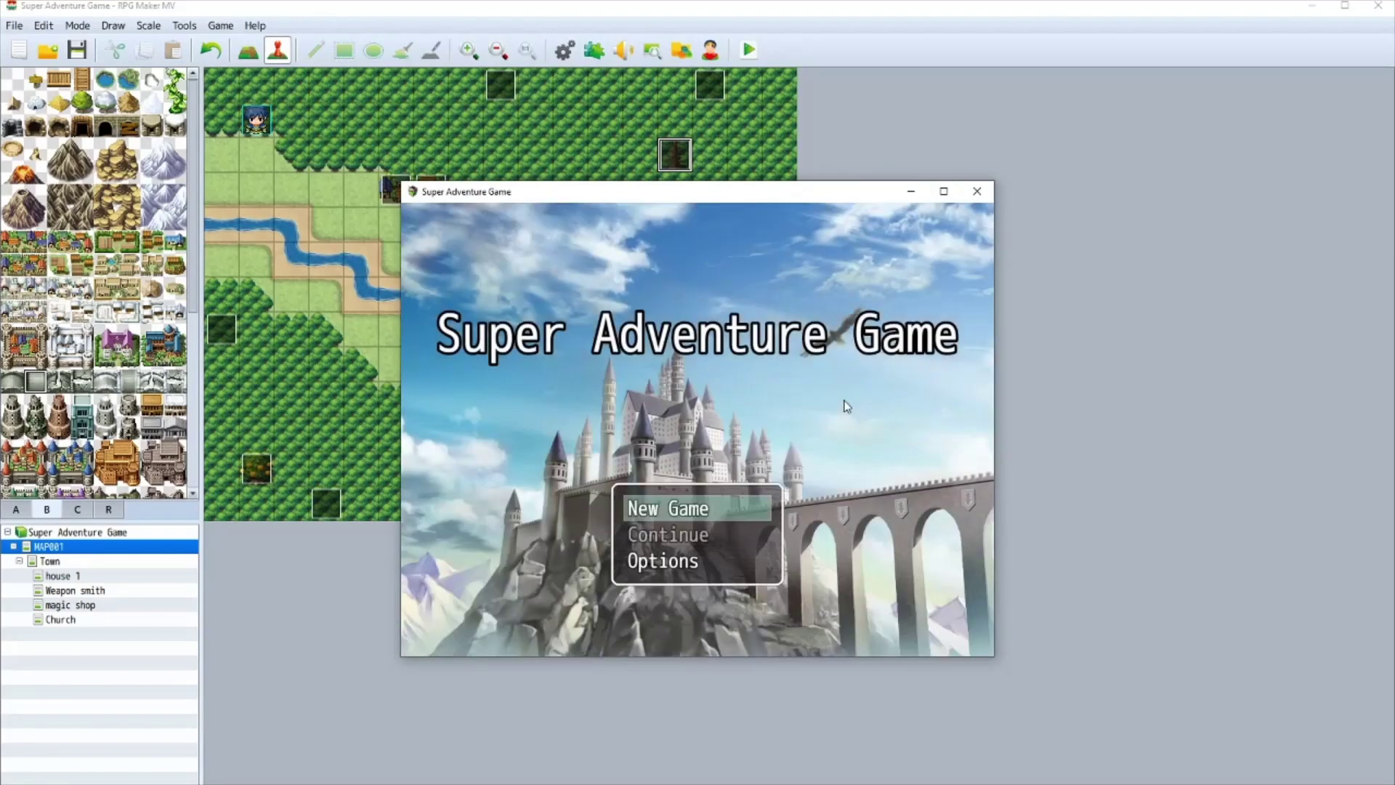
key("Return")
key("Down")
key("Right")
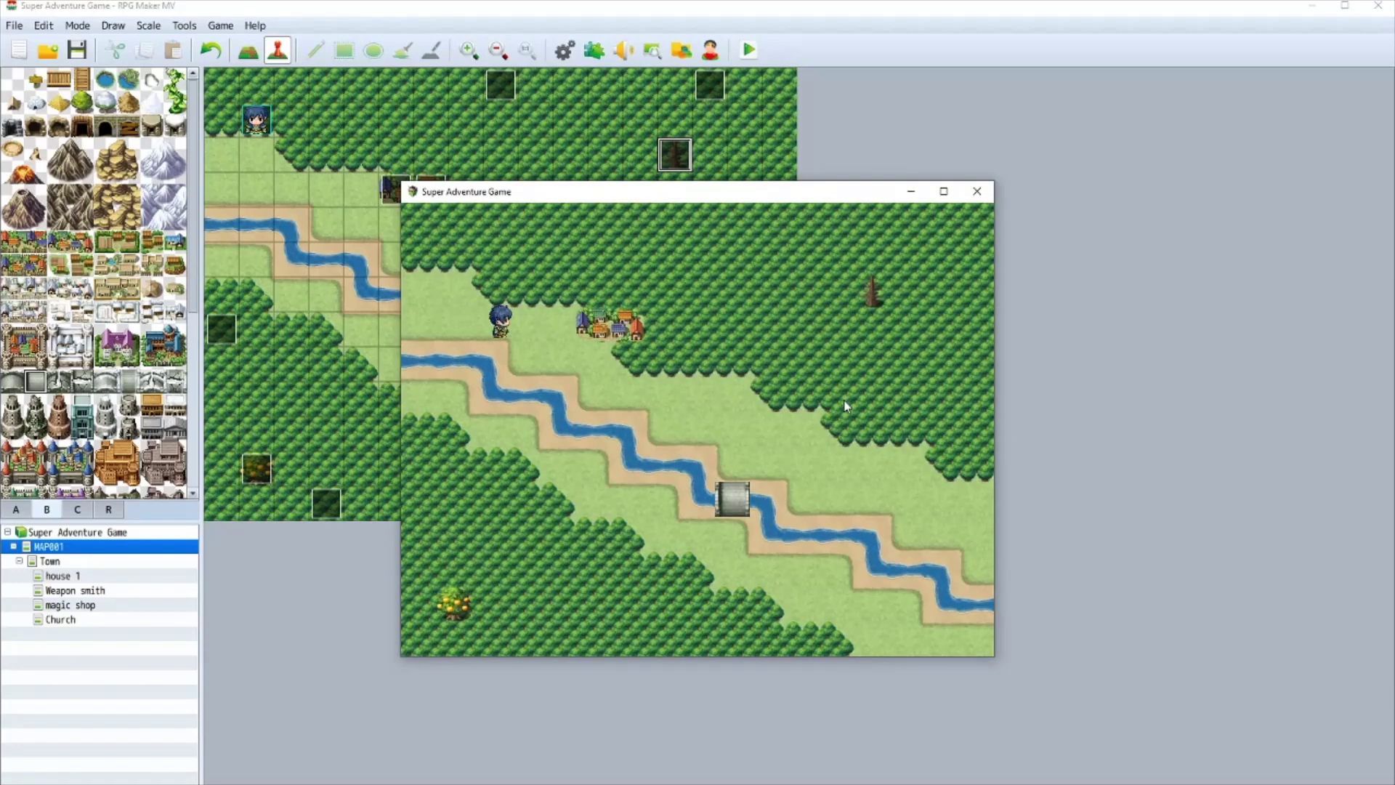
key("Down")
key("Right")
key("Right")
key("Up")
key("Up")
key("Right")
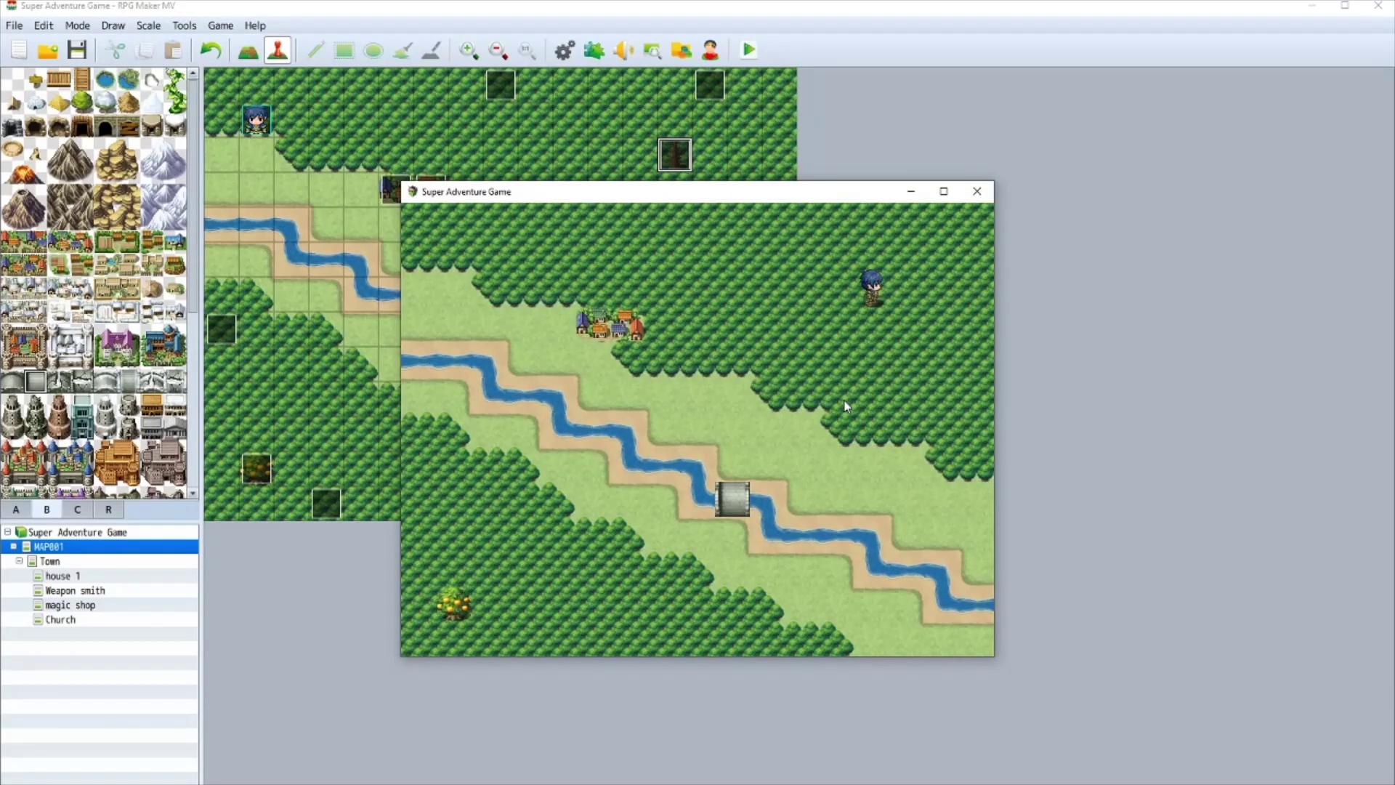
- Agree to proceed to the tree and cast Fire on the Chimera in the boss battle
key("Return")
key("Return")
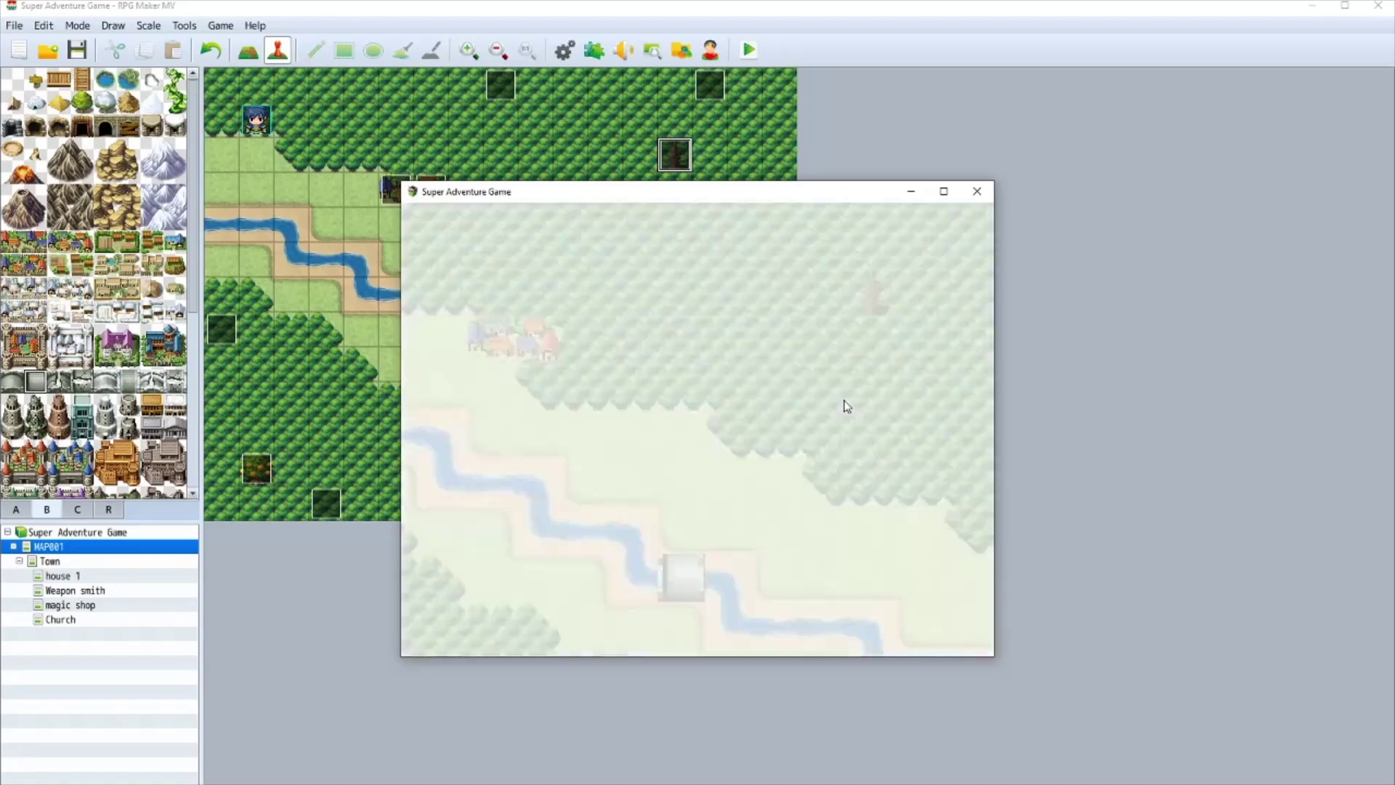
key("Return")
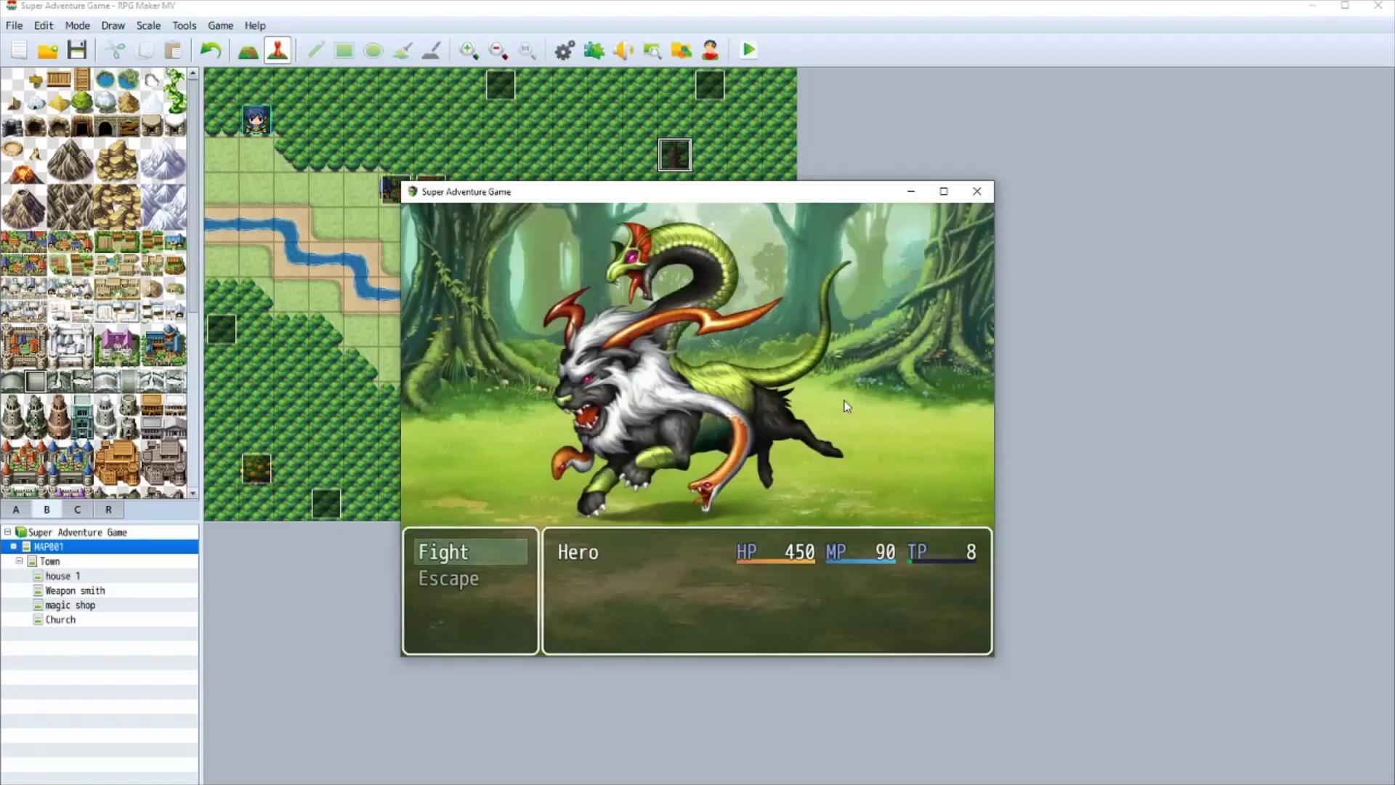
key("Return")
key("Down")
key("Return")
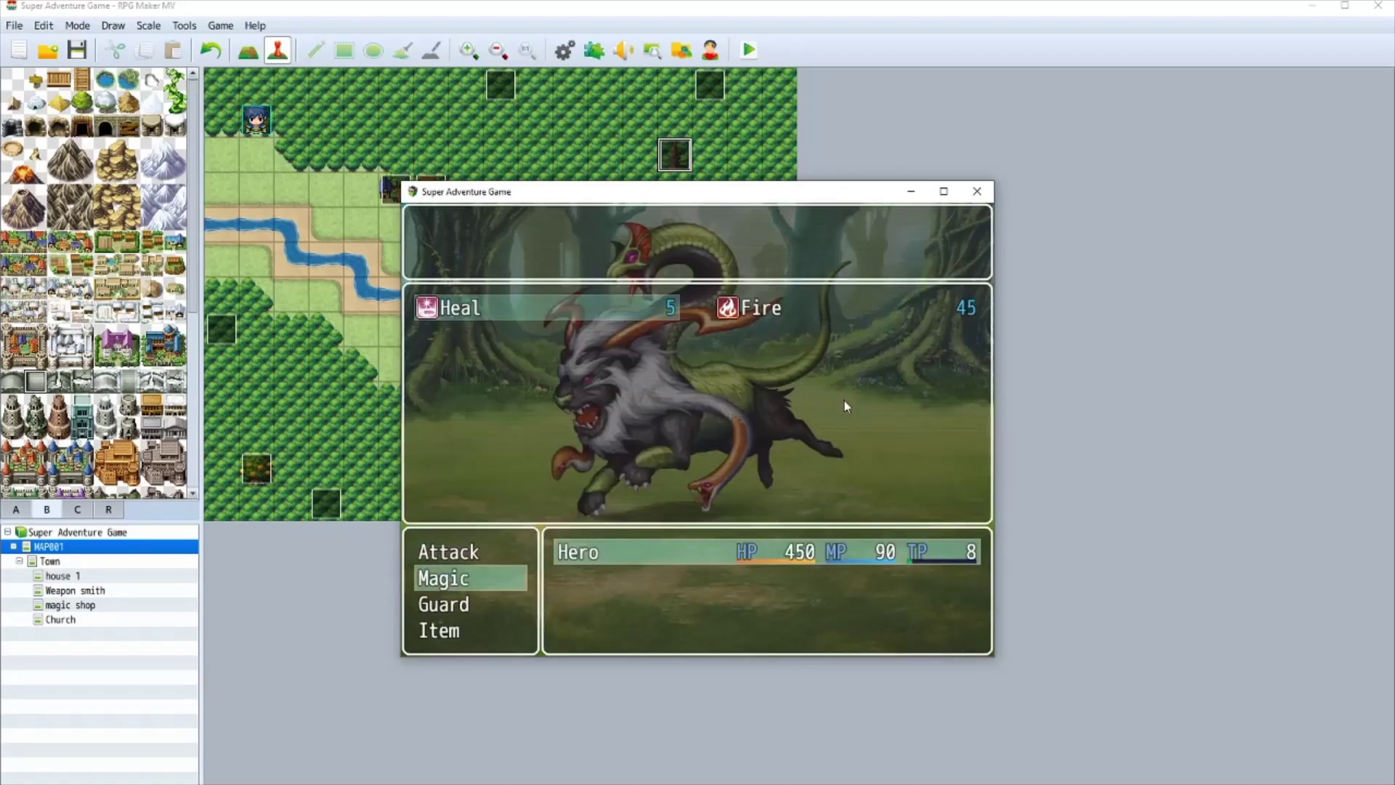
key("Right")
key("Return")
key("Return")
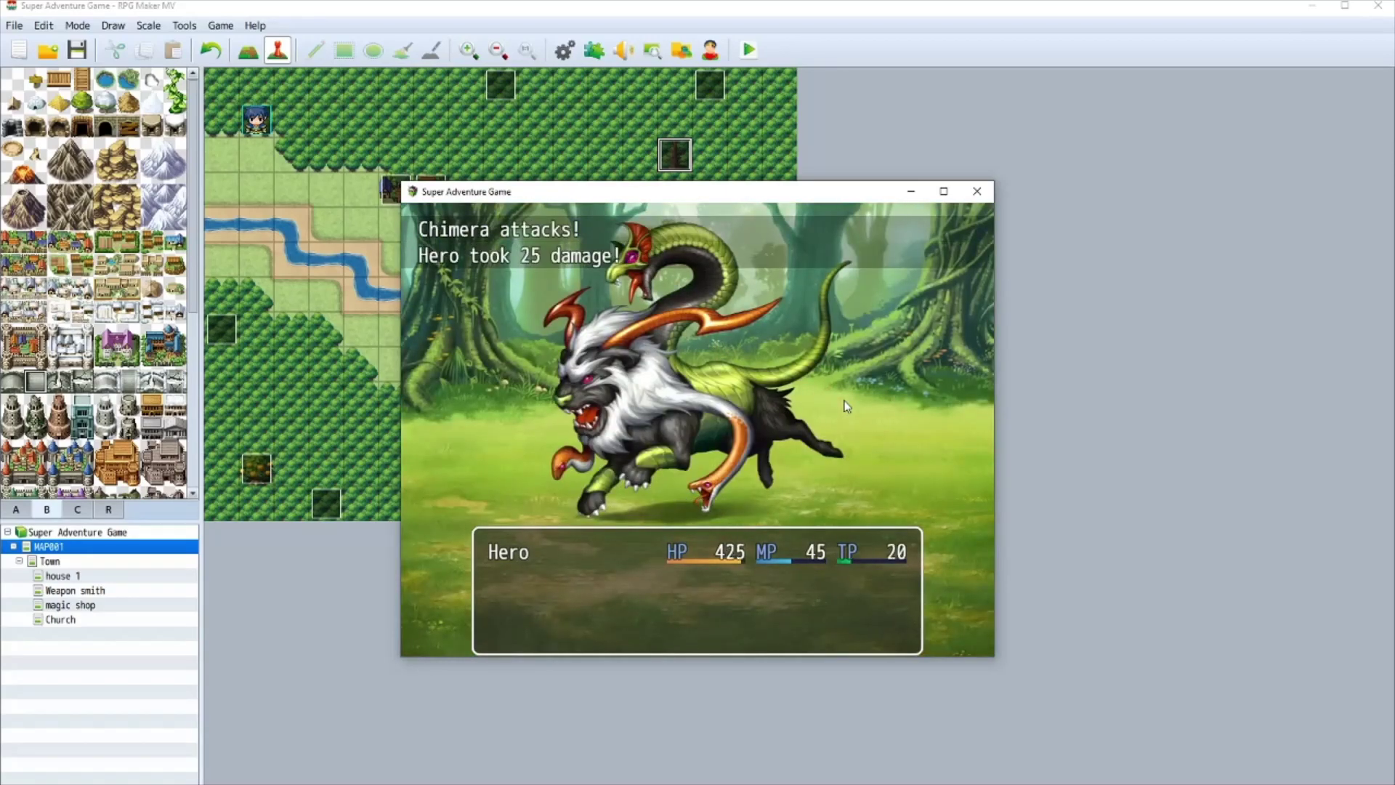
- Finish off the Chimera with a second Fire spell and advance through the victory messages
key("Up")
key("Return")
key("Return")
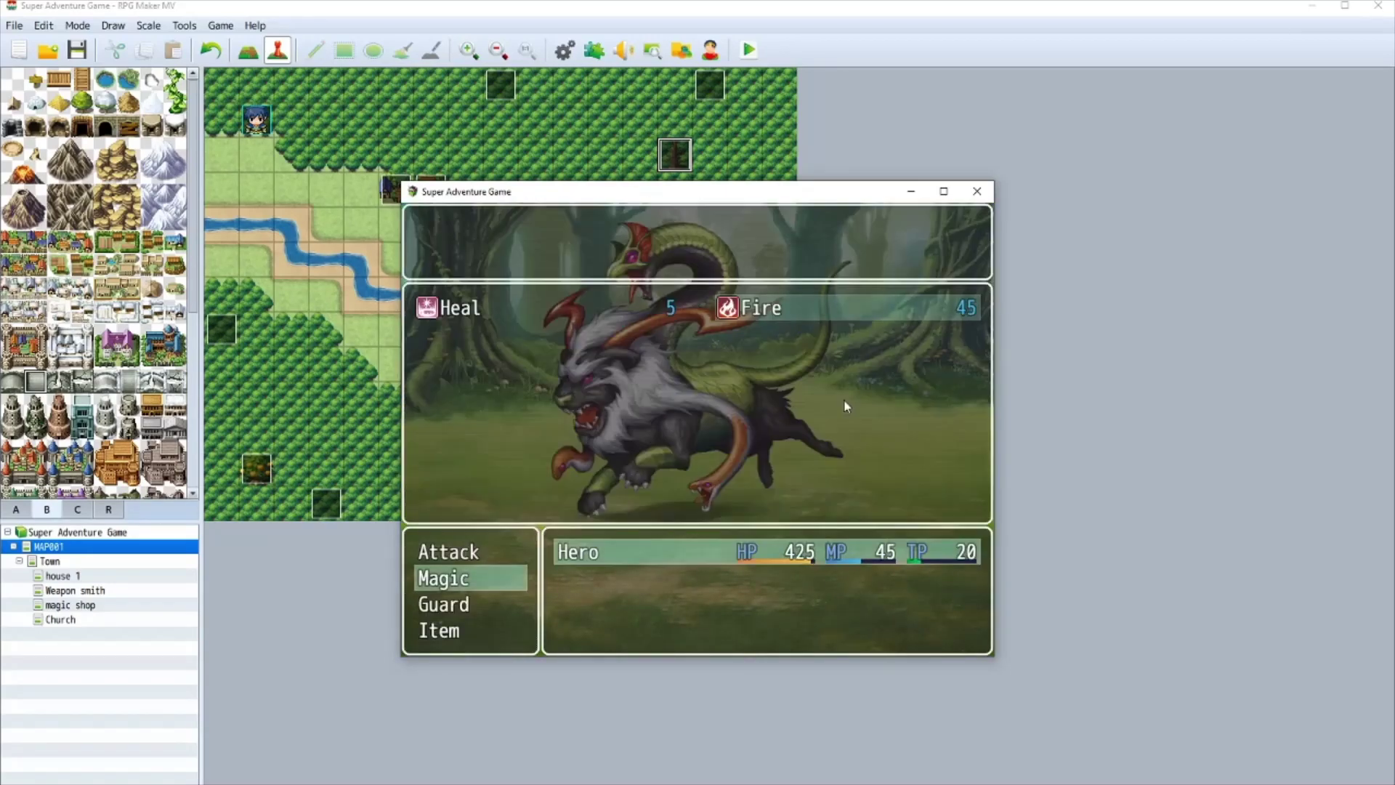
key("Return")
key("Return")
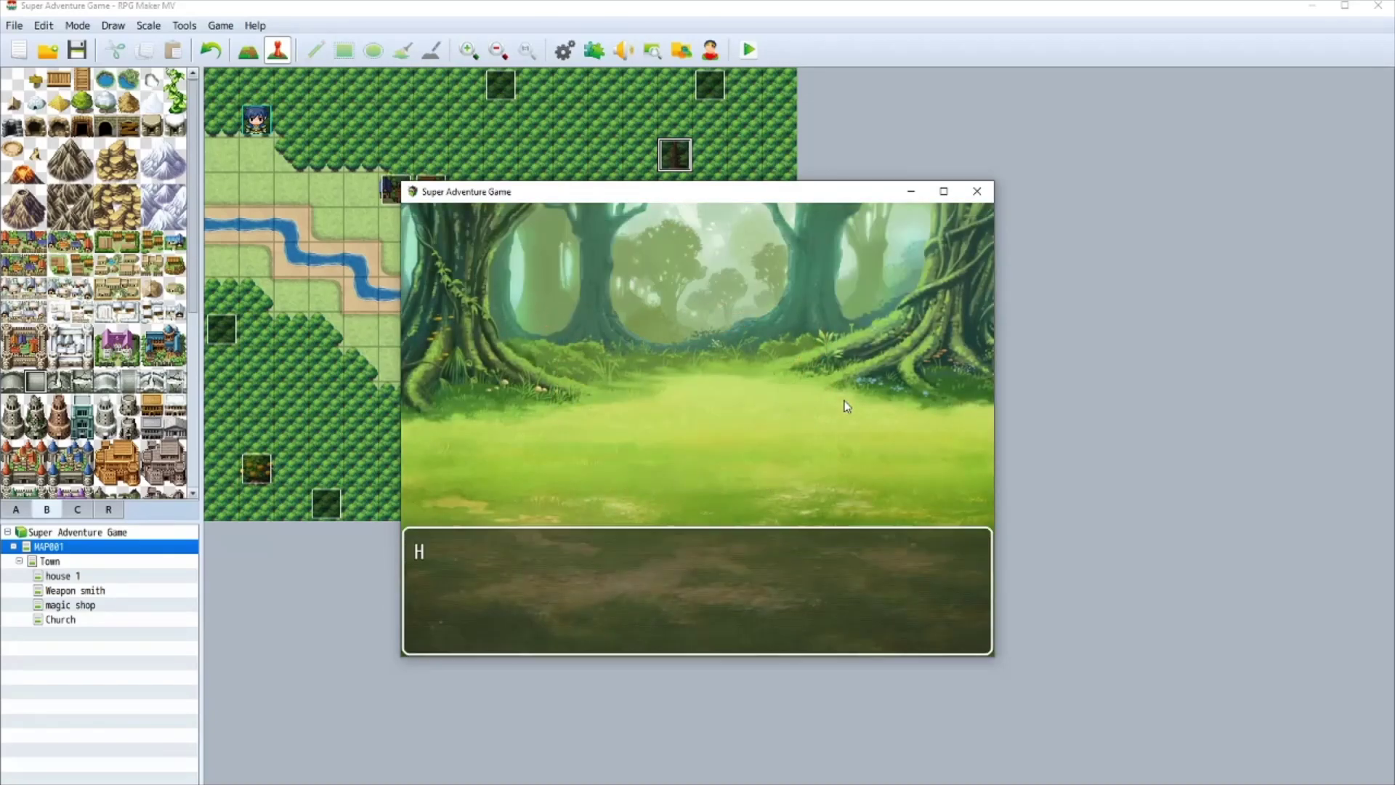
key("Return")
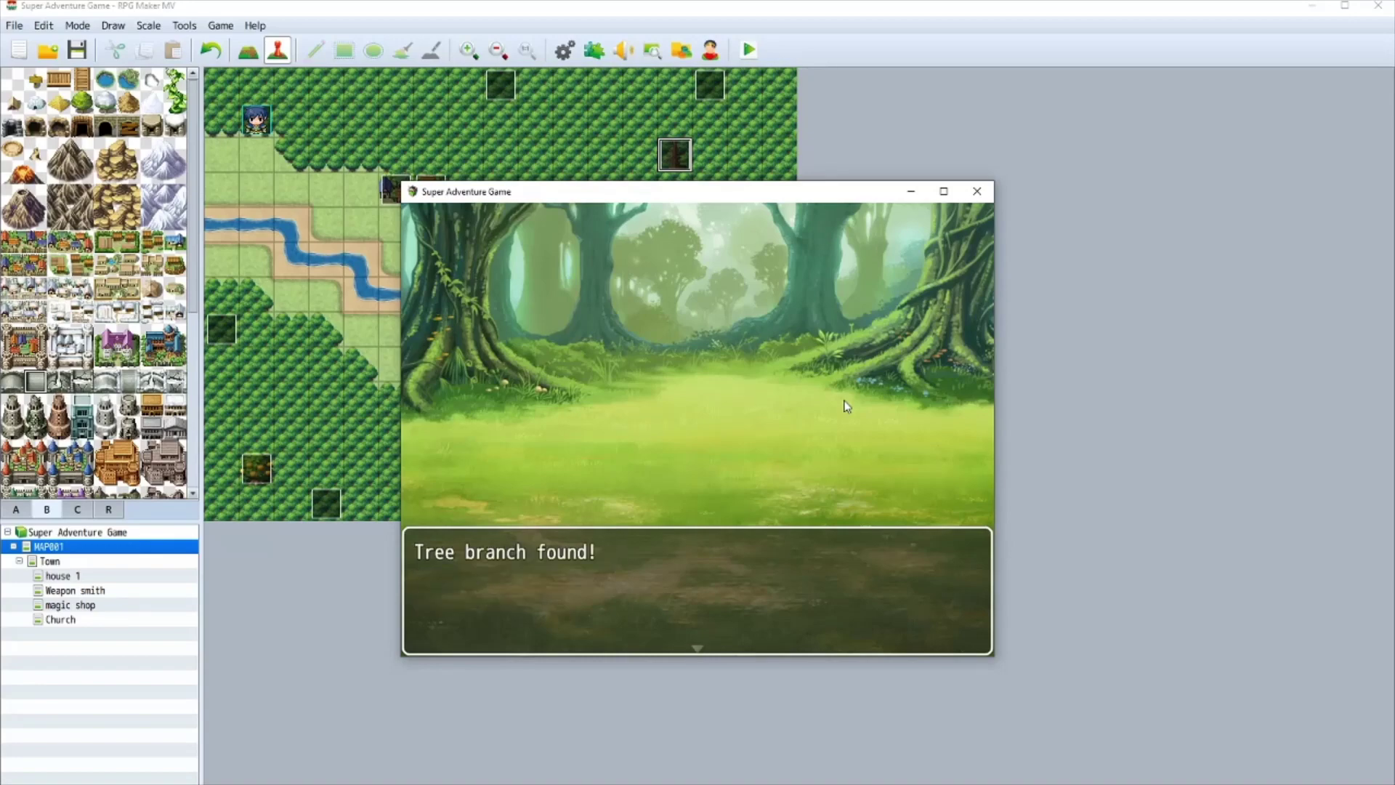
key("Return")
key("Return")
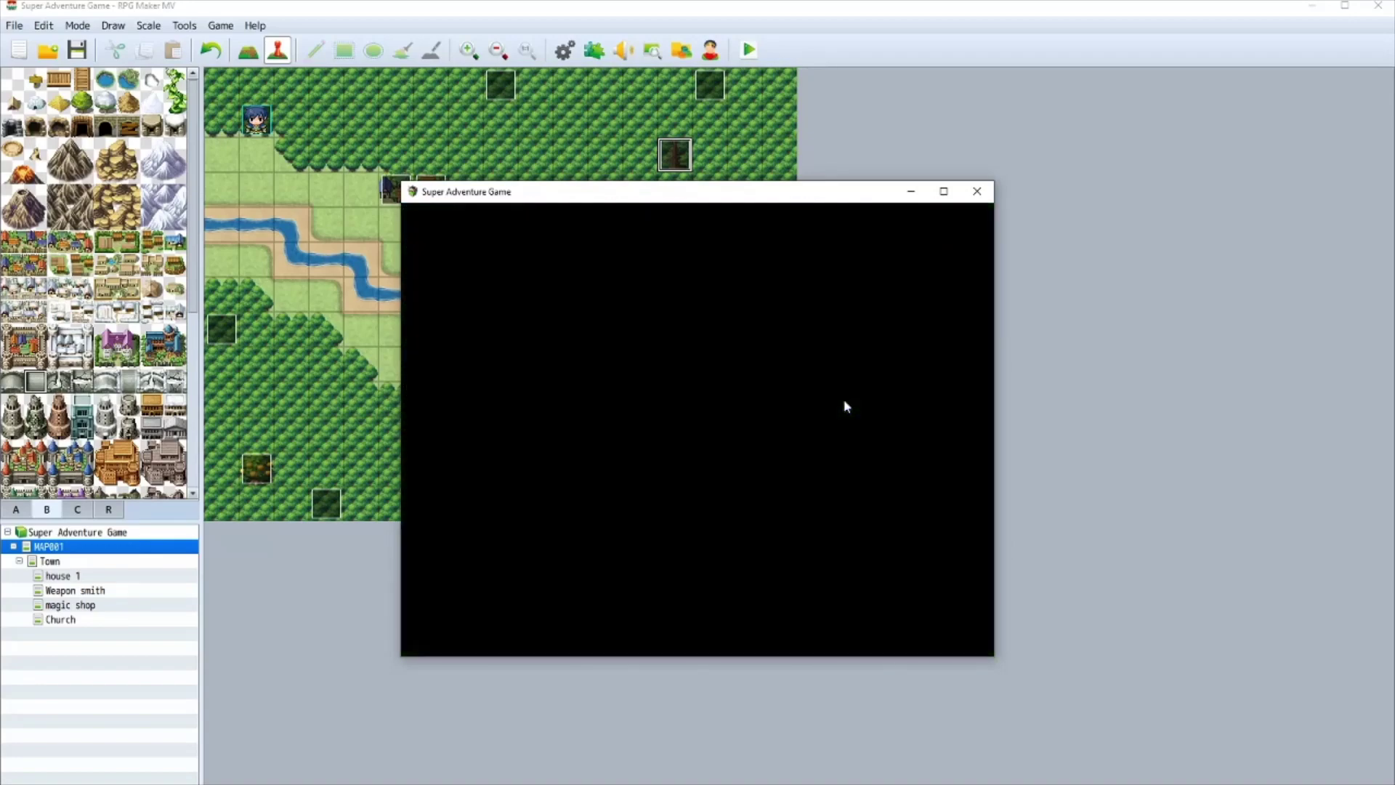
key("Return")
- Swap the hero's weapon between Sword and Tree branch on the equipment screen, then return to the map
key("Escape")
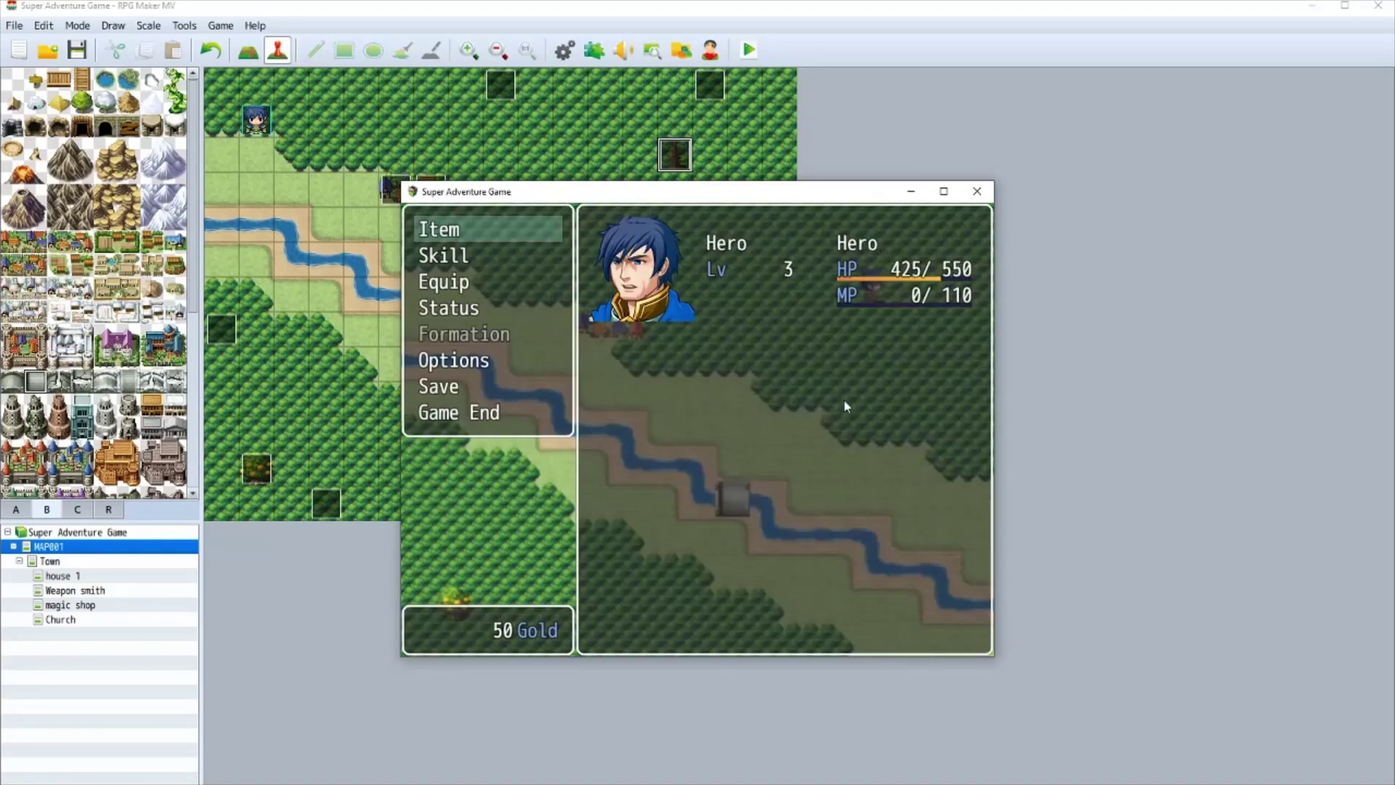
key("Down")
key("Down")
key("Return")
key("Return")
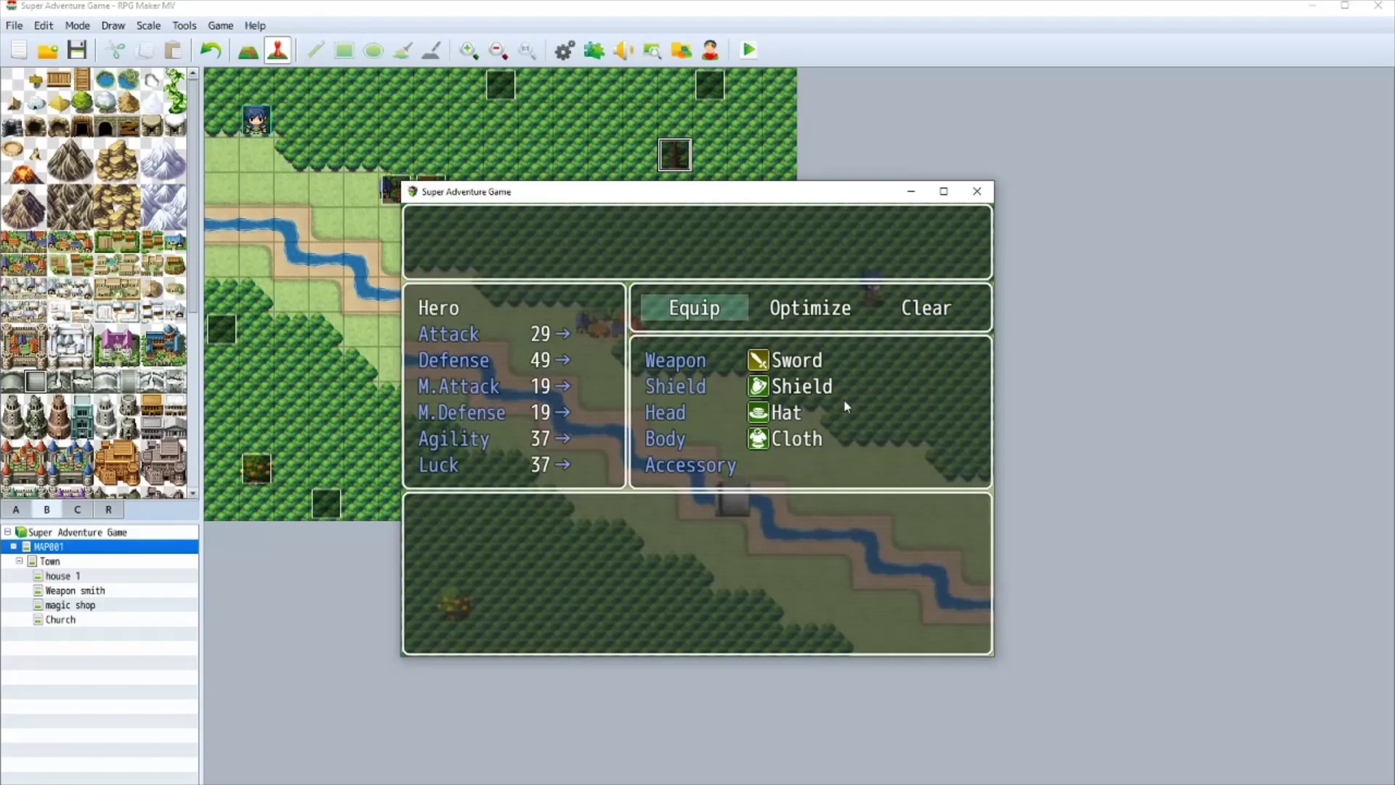
key("Return")
key("Return")
key("Return")
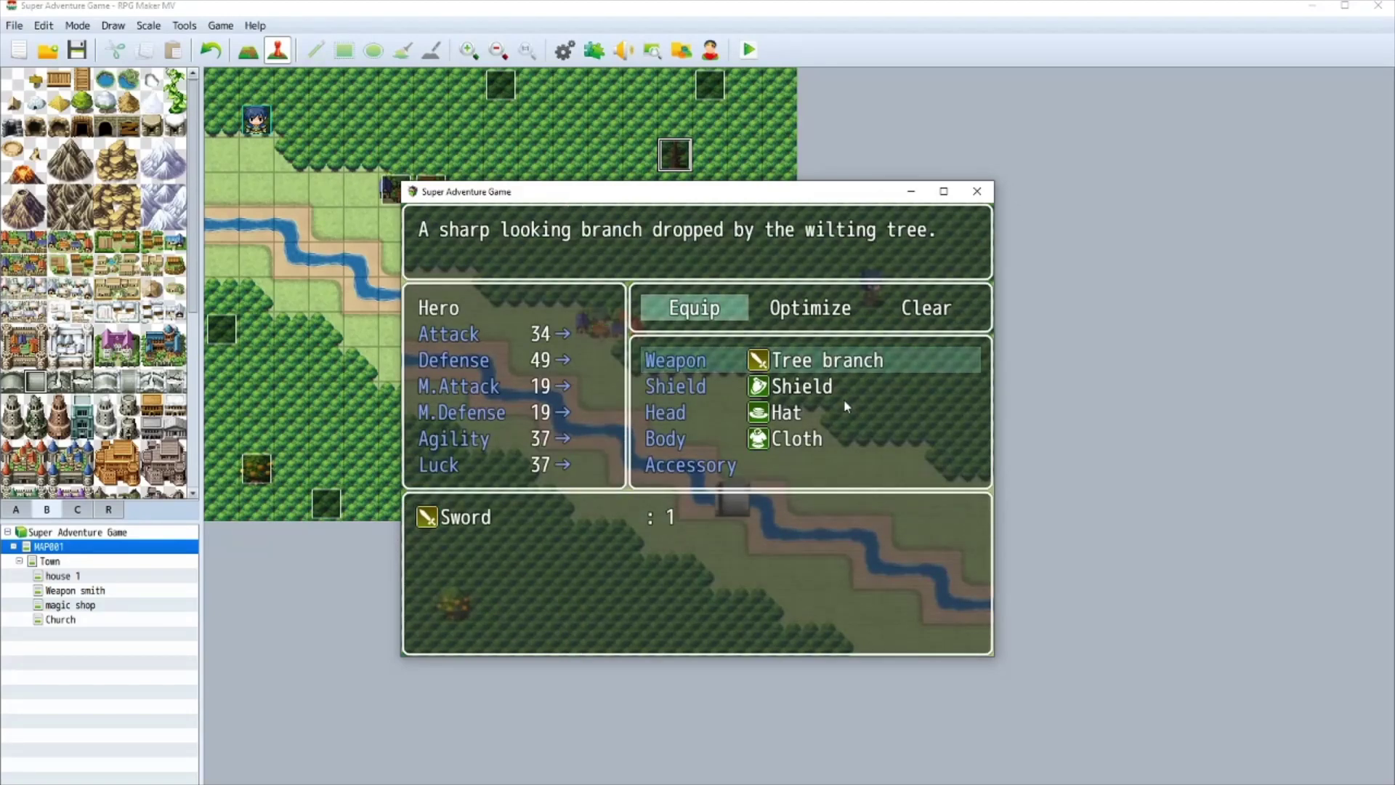
key("Return")
key("Return")
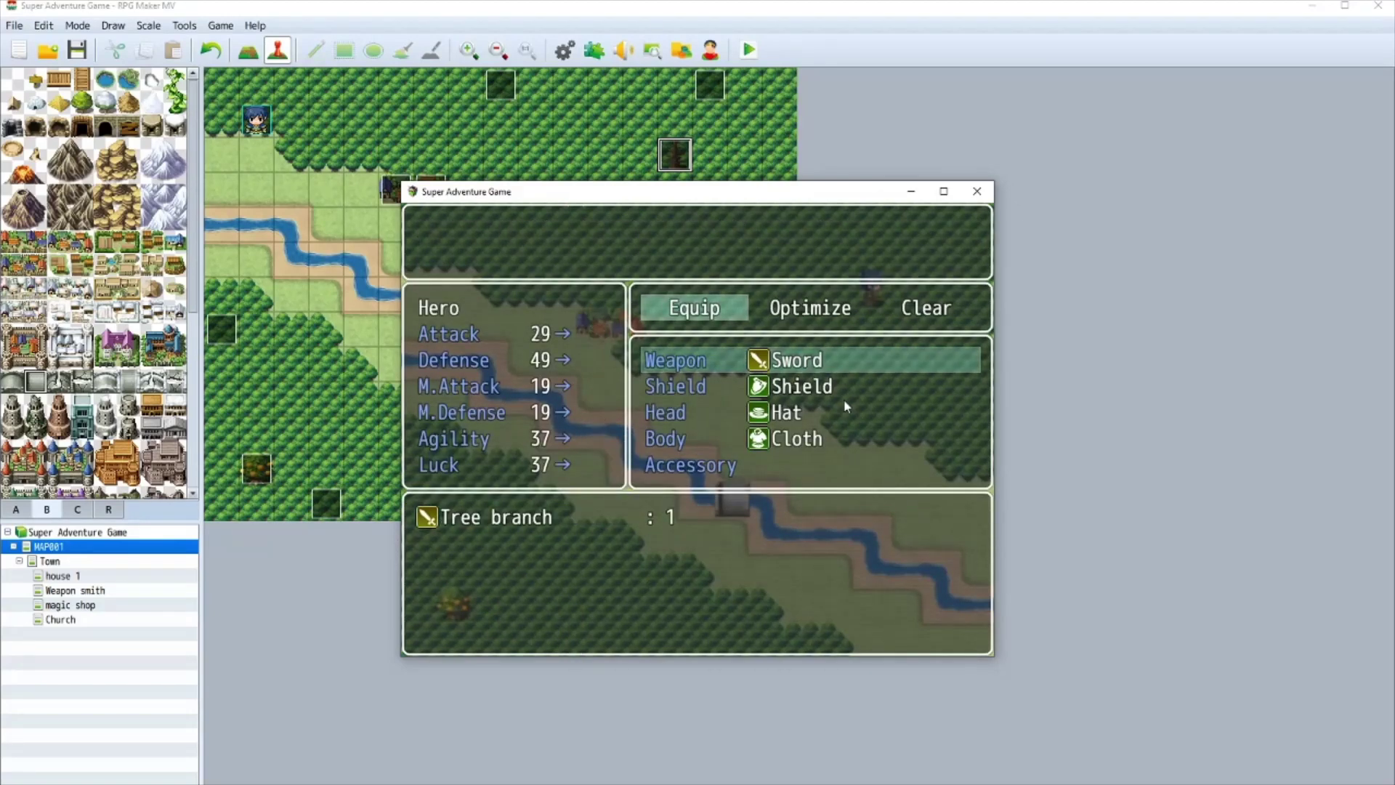
key("Return")
key("Return")
key("Escape")
key("Escape")
key("Escape")
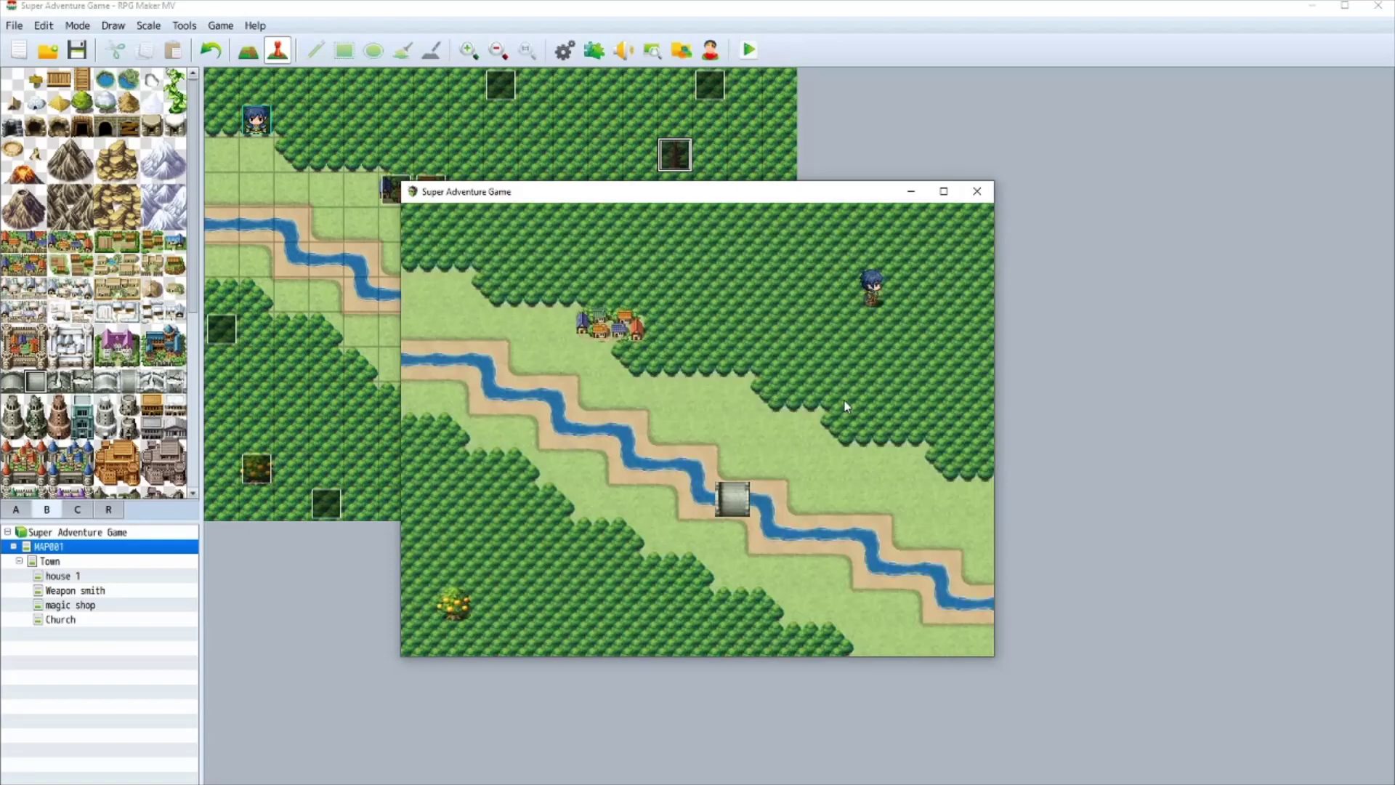
- Walk the hero from the tree back across the world map and enter the town
key("Left")
key("Down")
key("Left")
key("Down")
key("Left")
key("Down")
key("Left")
key("Left")
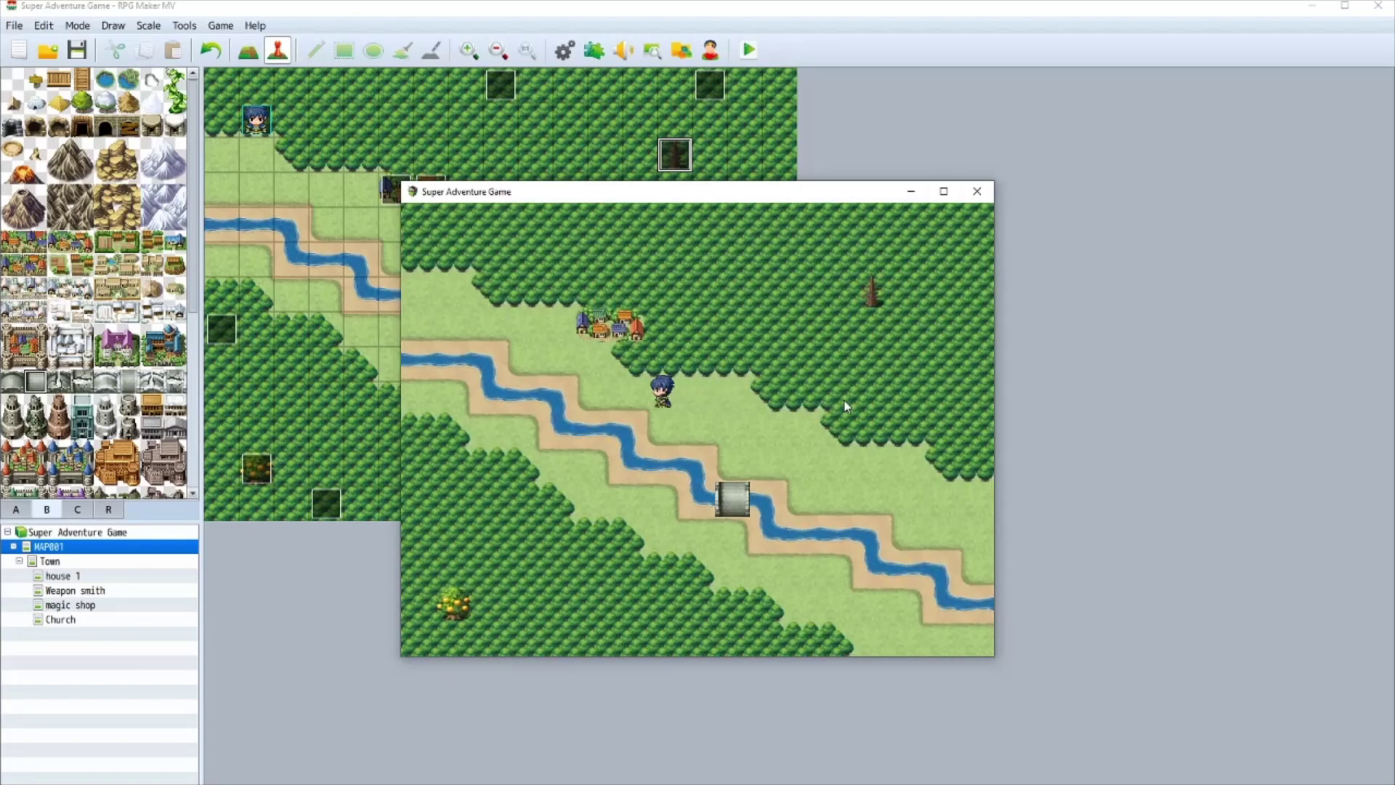
key("Left")
key("Left")
key("Up")
key("Up")
key("Right")
key("Right")
key("Right")
key("Right")
key("Right")
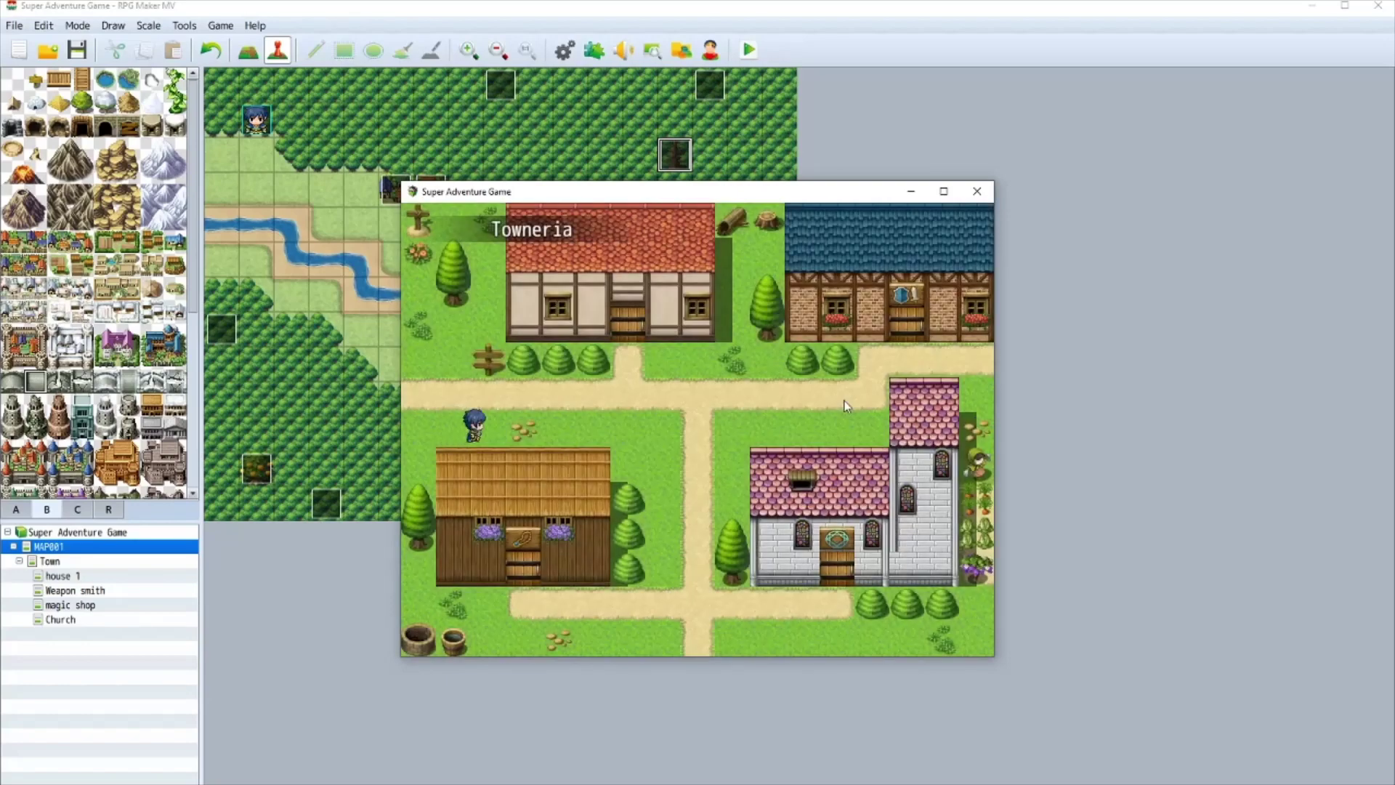
- Walk the hero through the town and enter the weapon smith's building
key("Up")
key("Up")
key("Right")
key("Right")
key("Right")
key("Down")
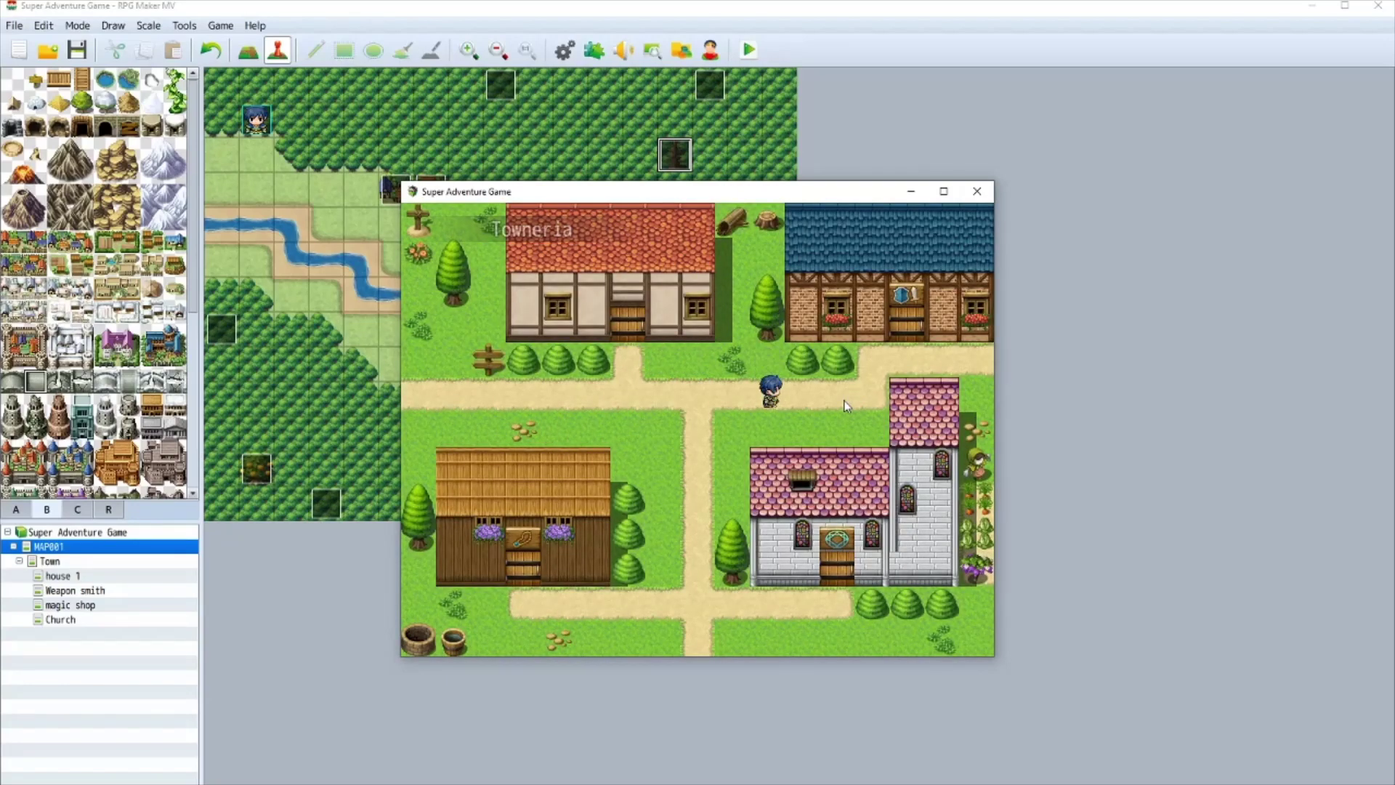
key("Right")
key("Right")
key("Up")
key("Up")
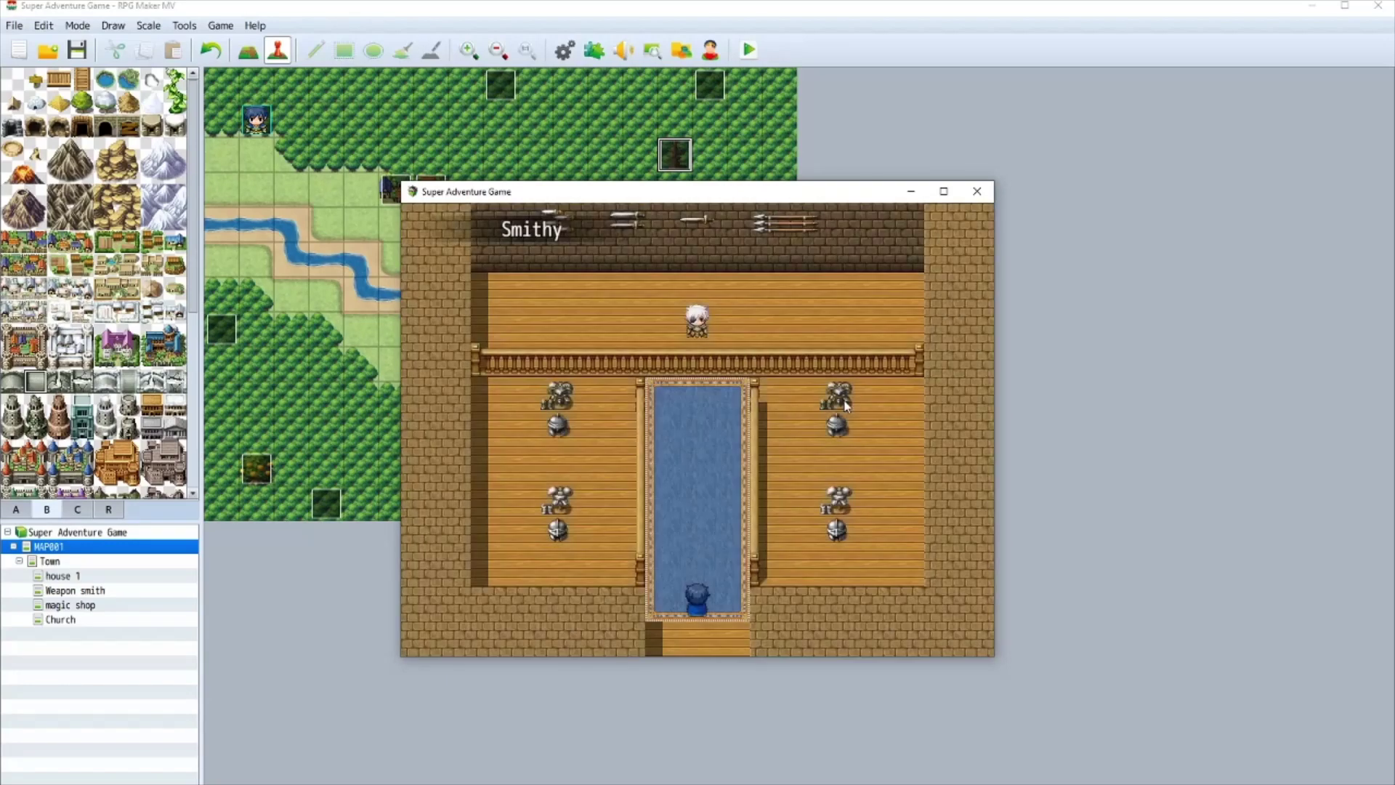
- Talk to the smith at the counter and test the "Show off branch" choice
key("Up")
key("Right")
key("Left")
key("Up")
key("Up")
key("Up")
key("Return")
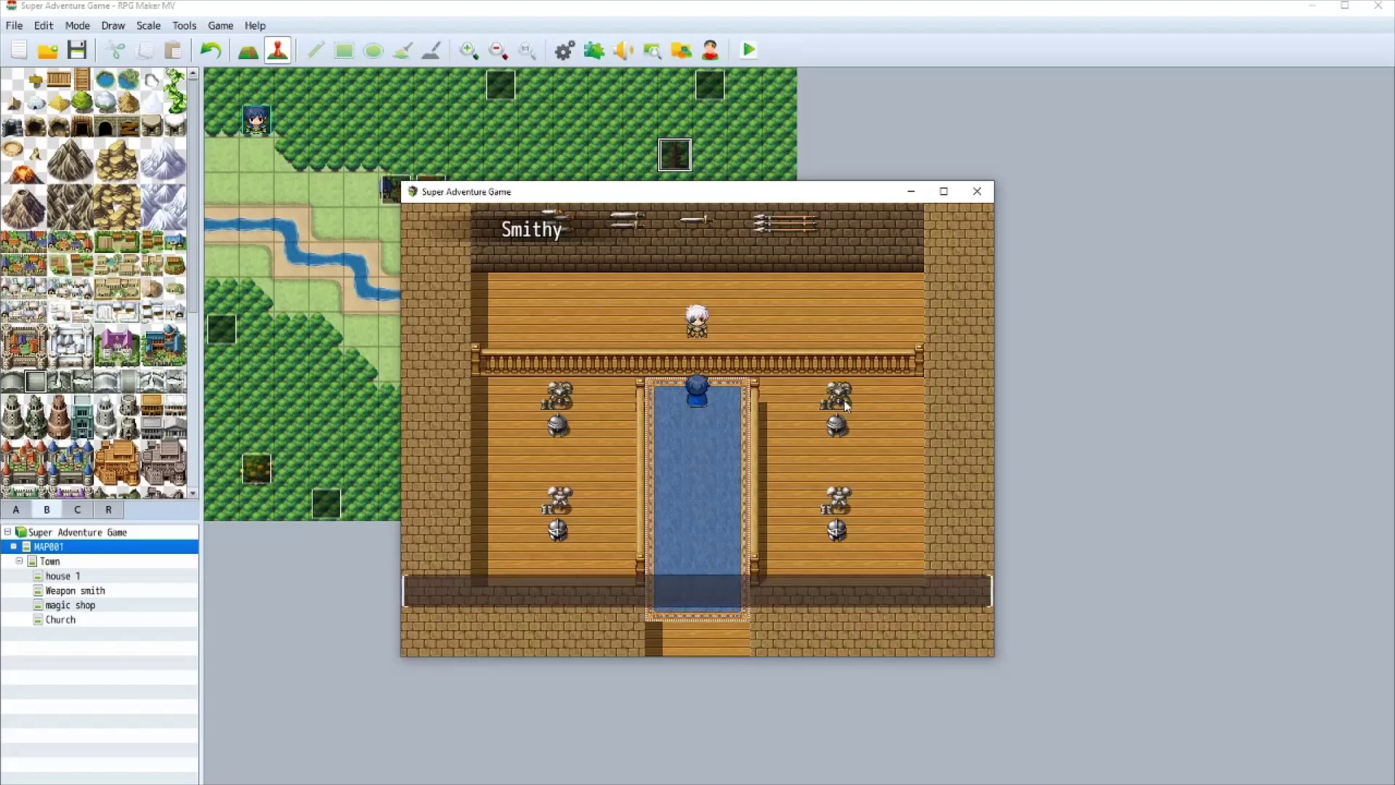
key("Return")
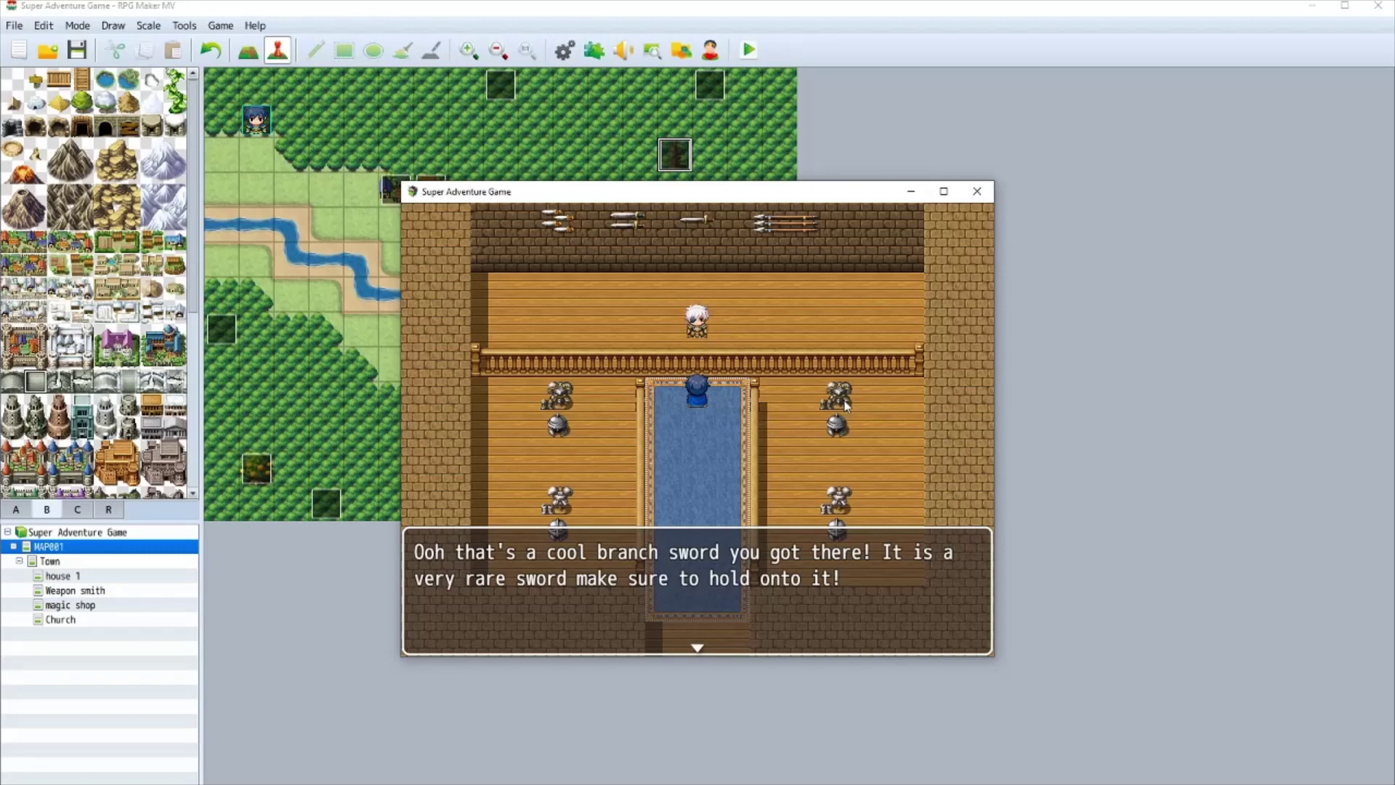
key("Return")
key("Down")
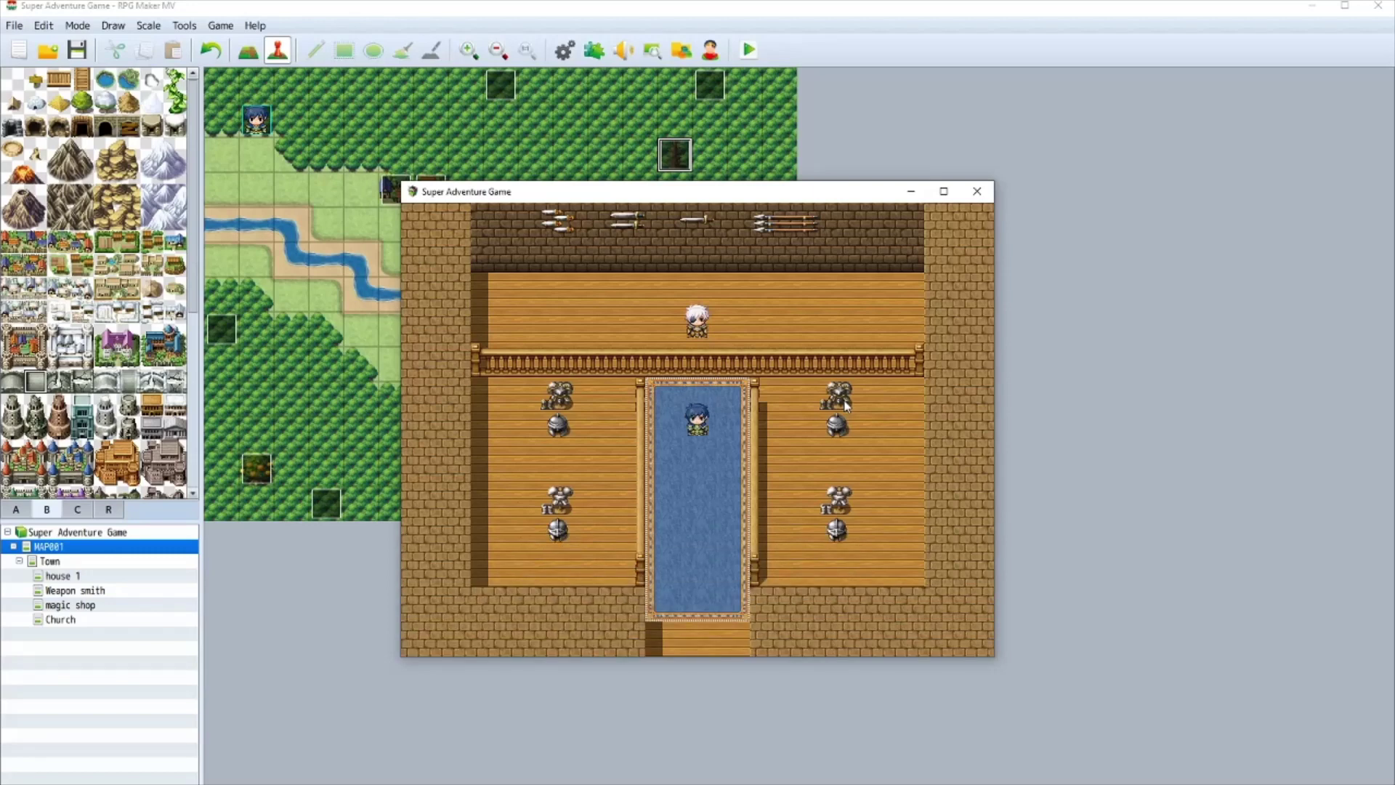